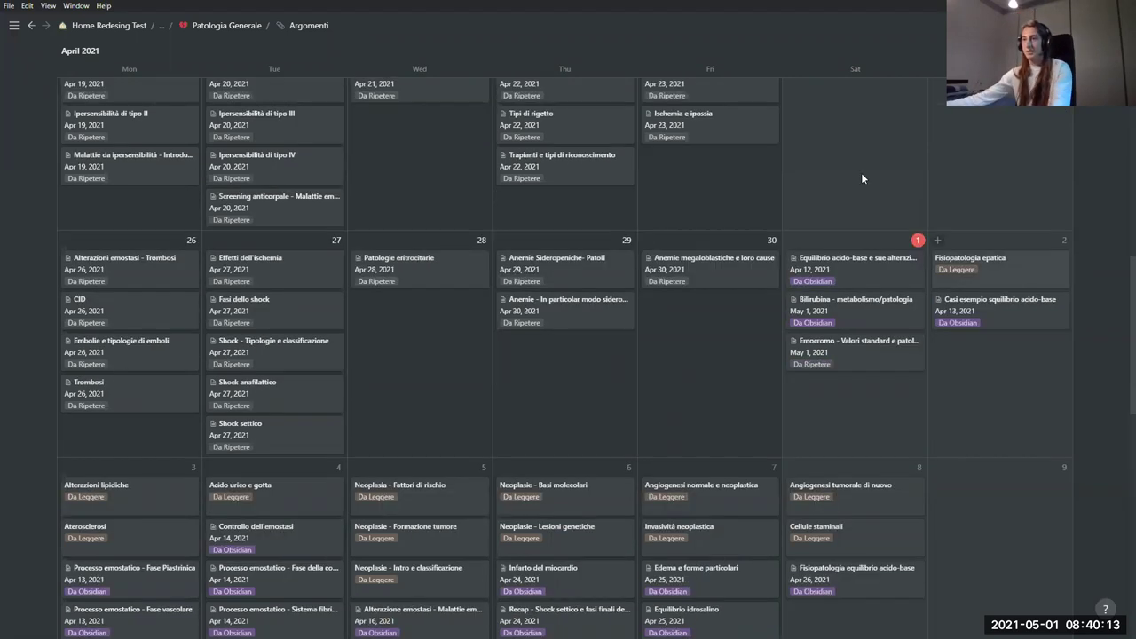
- Open the "Equilibrio acido-base e sue alterazioni" topic scheduled for May 1 in the Argomenti calendar
scroll(826, 265, "down", 1)
scroll(861, 252, "up", 1)
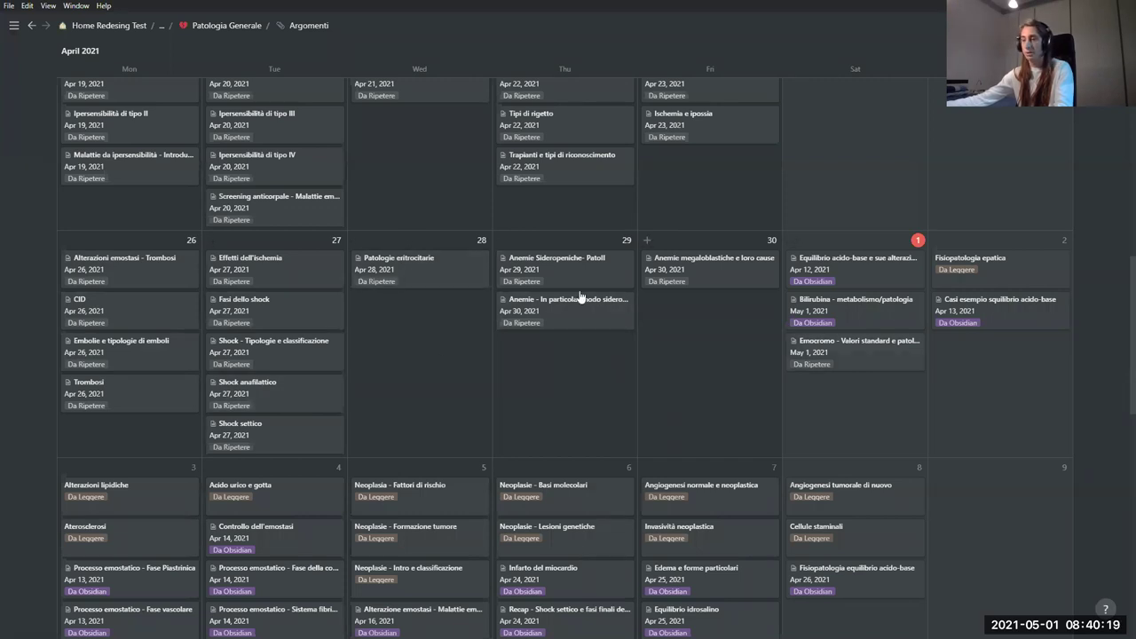
scroll(563, 415, "up", 1)
scroll(687, 474, "down", 1)
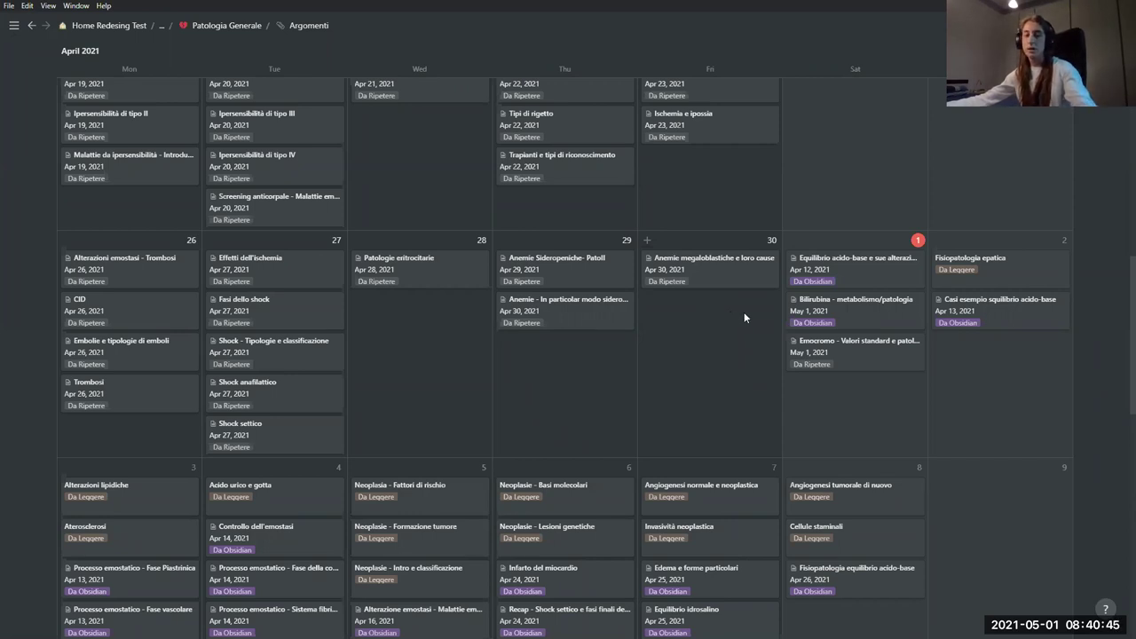
left_click(854, 260)
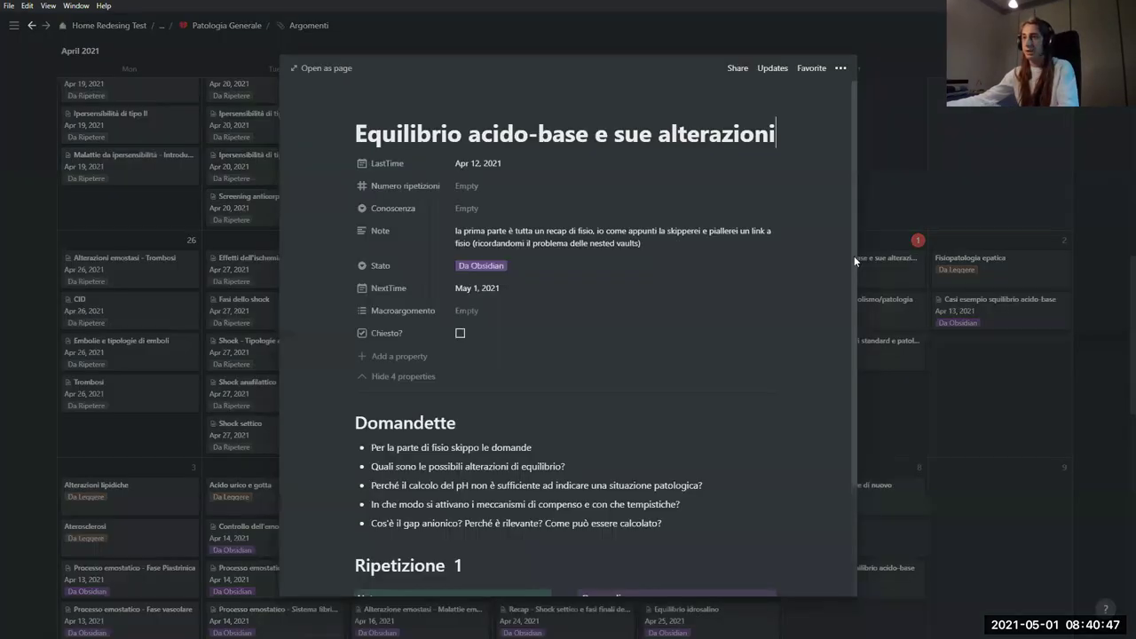
left_click(962, 178)
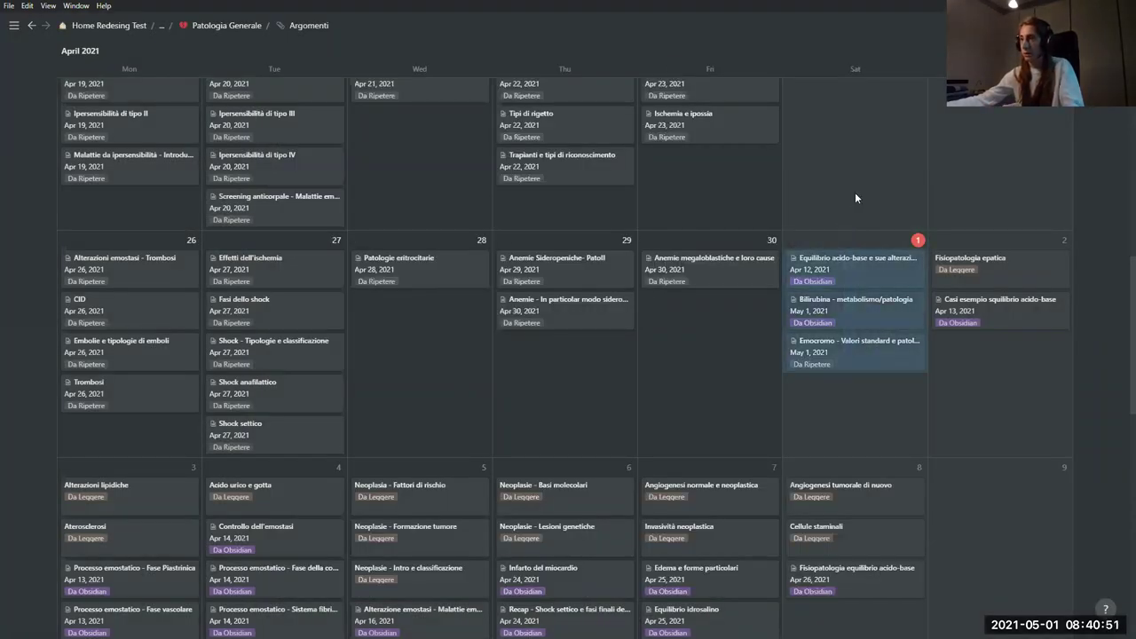
left_click(867, 274)
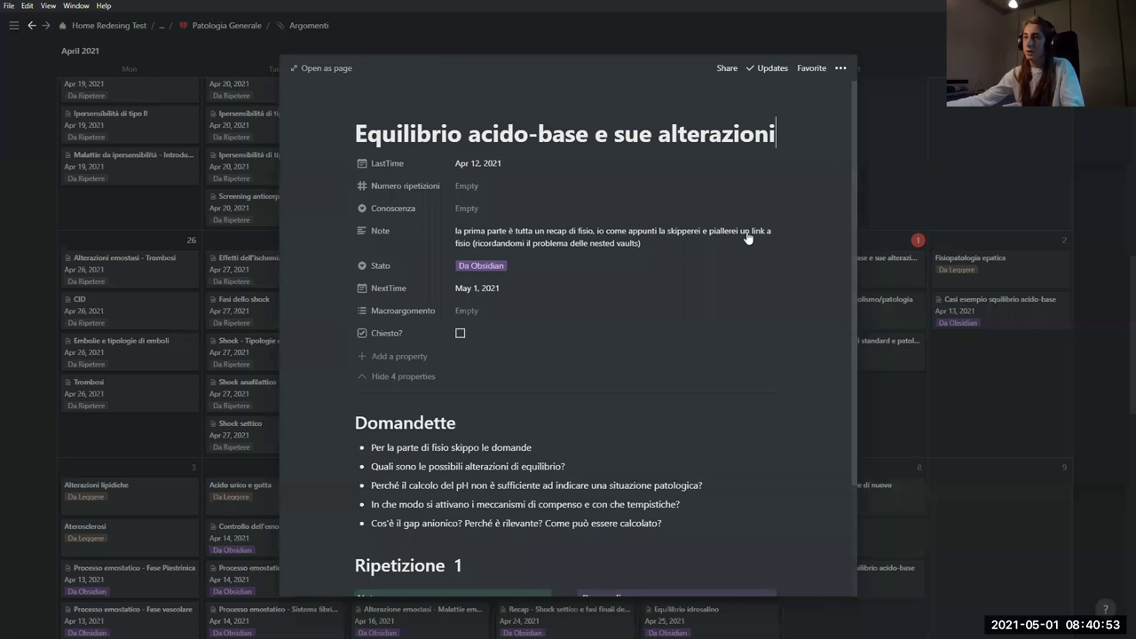
- View the options available for the topic's Stato and Conoscenza properties
left_click(490, 266)
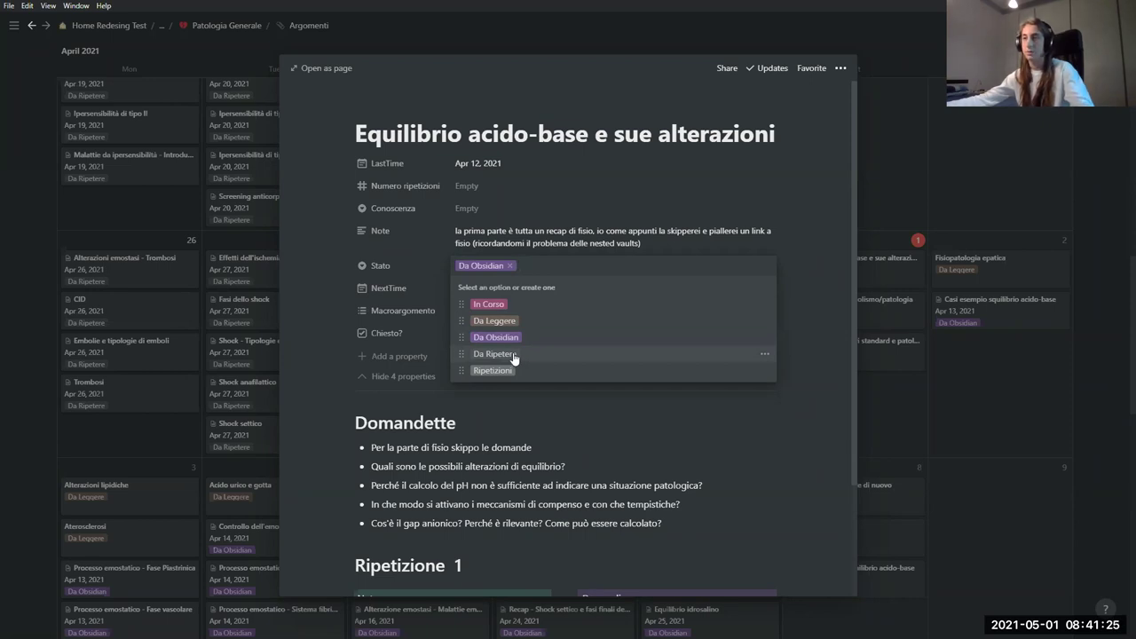
left_click(518, 205)
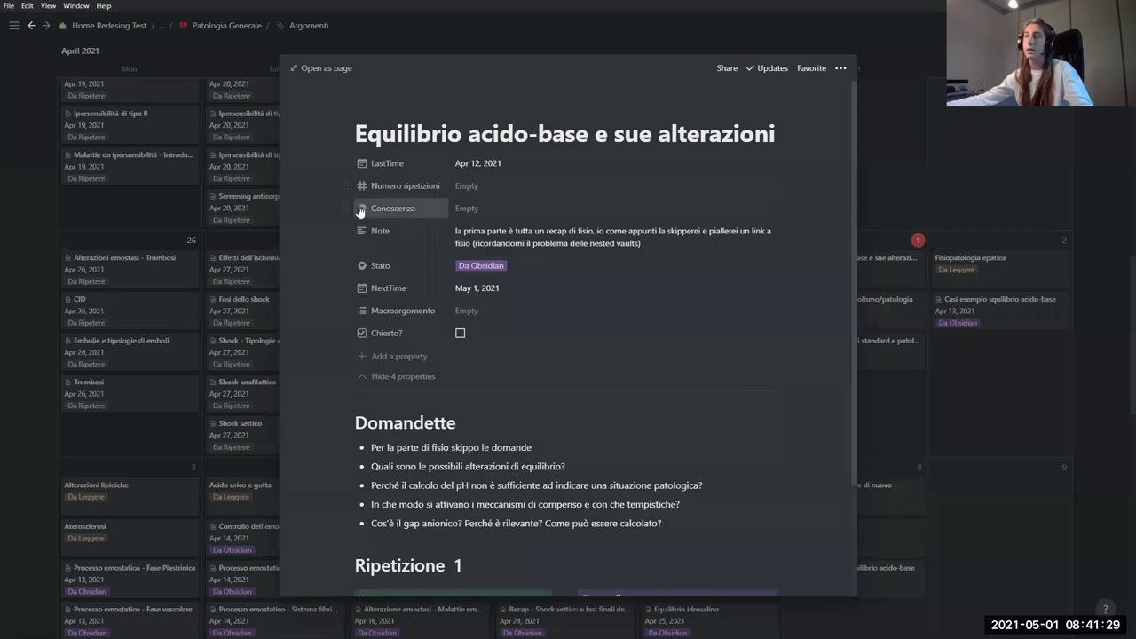
left_click(474, 211)
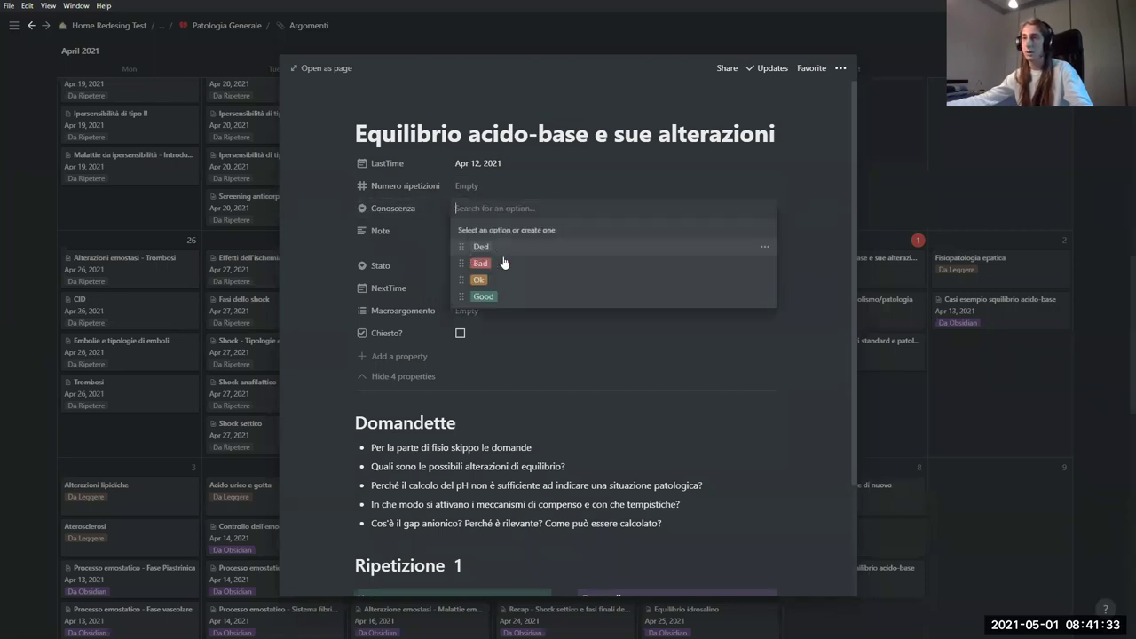
key("Escape")
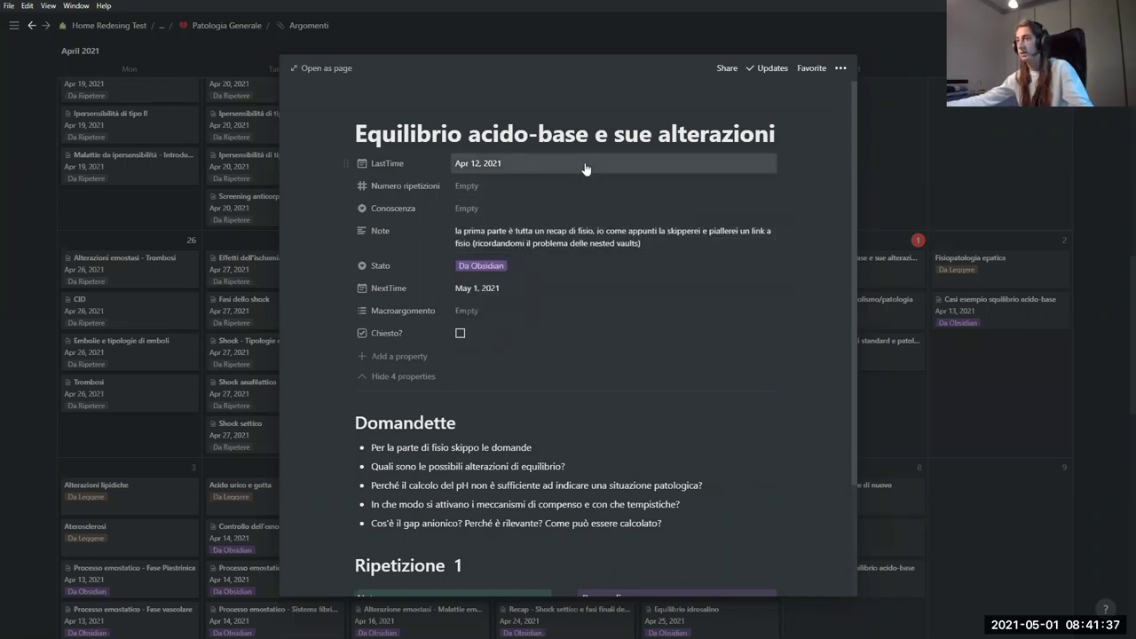
- Review the properties and Domandette of "Equilibrio acido-base e sue alterazioni" once more and return to the calendar
left_click(911, 202)
scroll(840, 265, "up", 1)
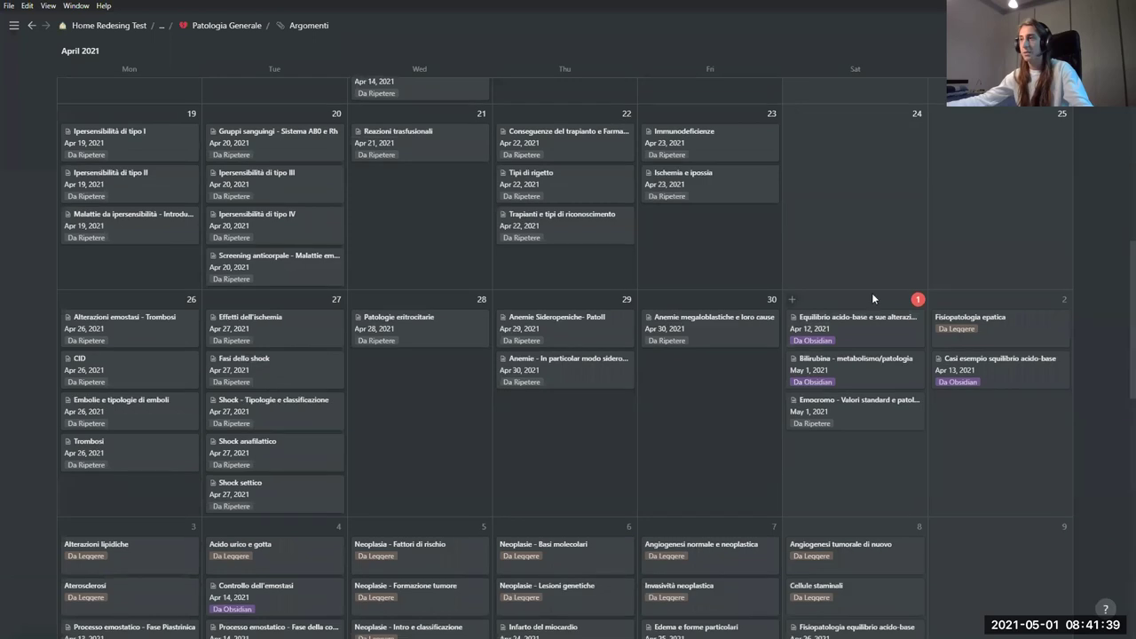
left_click(857, 319)
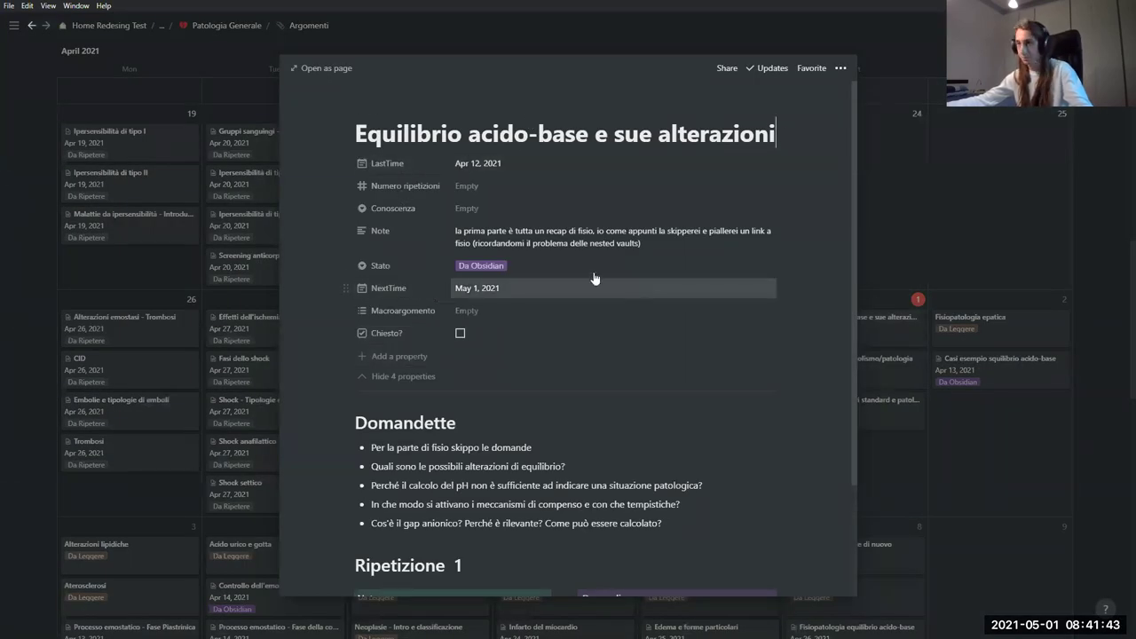
left_click(921, 196)
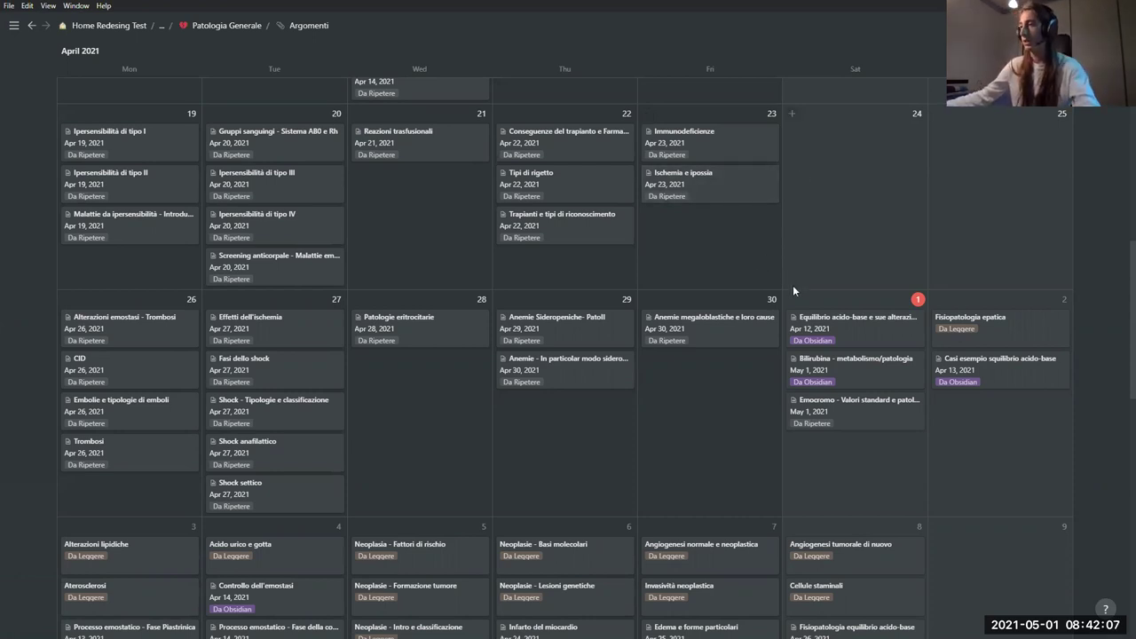
- Switch from the study calendar to the presentation and advance from Planning to the Note Taking slide
scroll(835, 283, "down", 2)
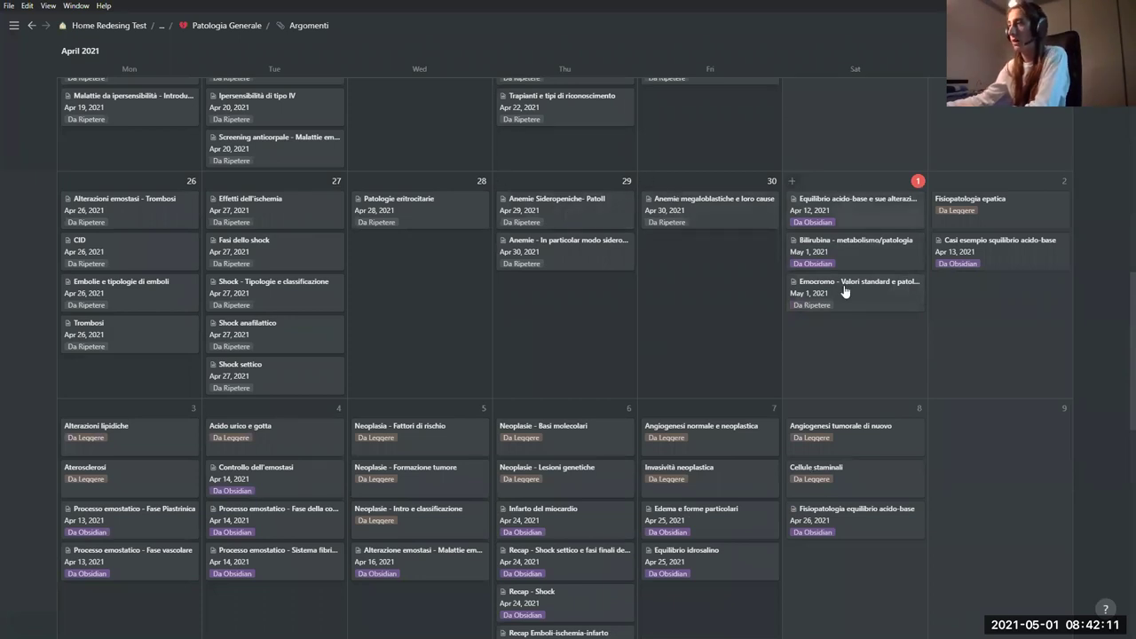
scroll(133, 449, "down", 1)
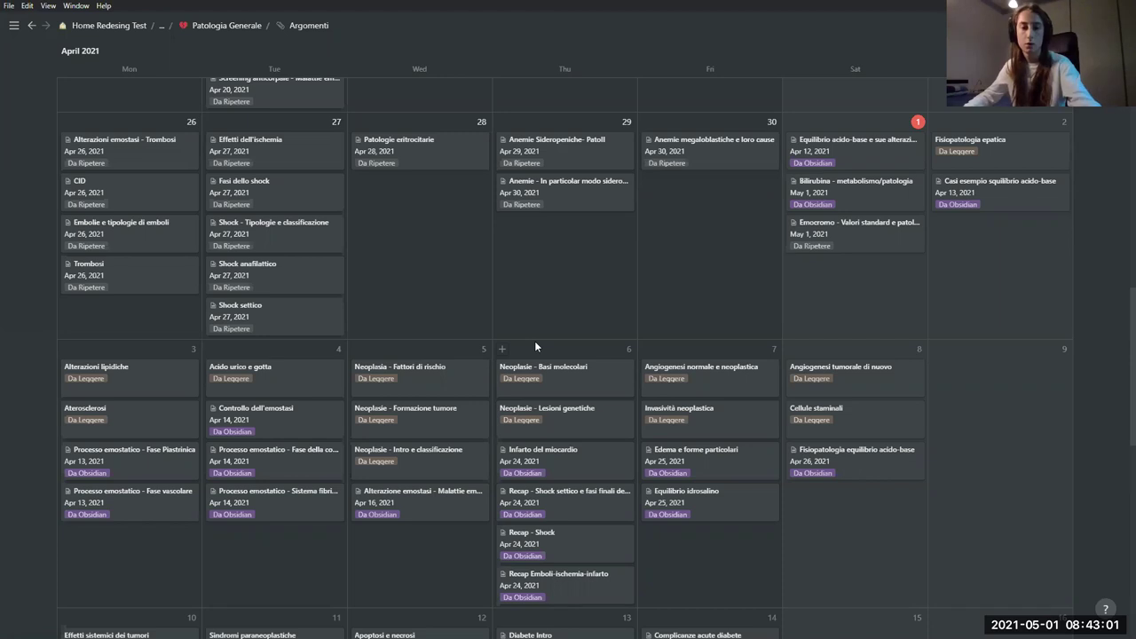
key("alt+Tab")
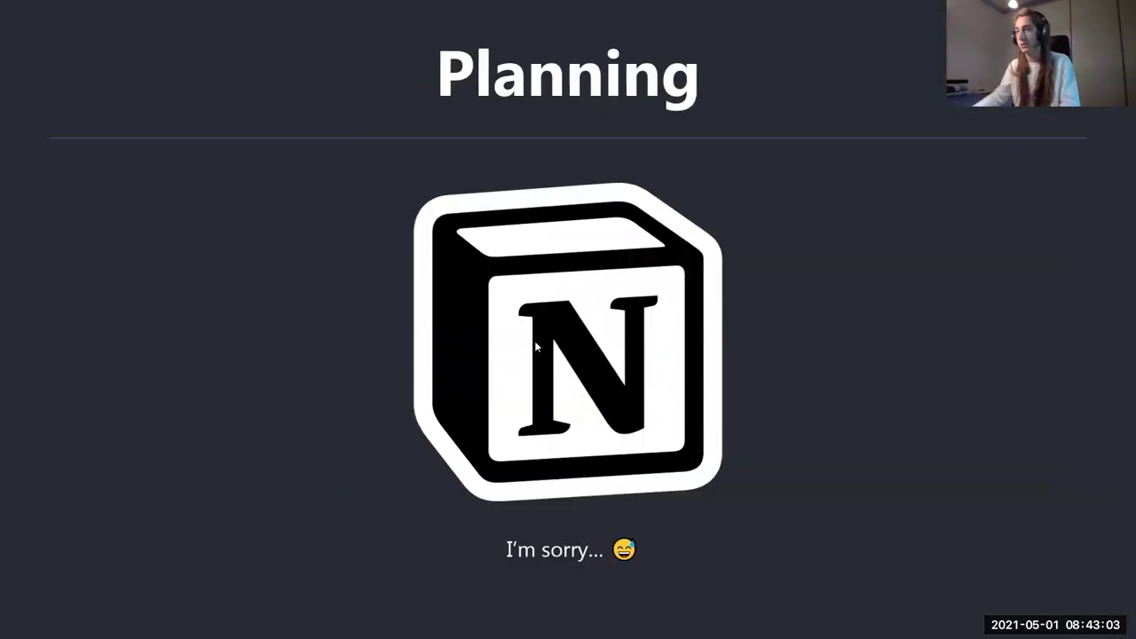
key("Right")
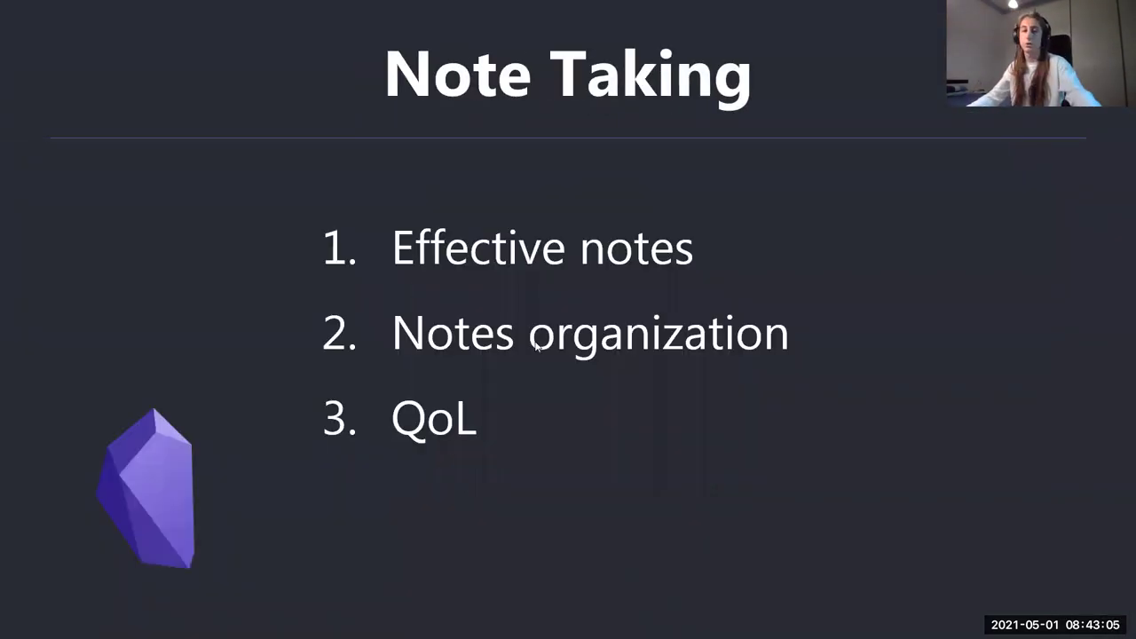
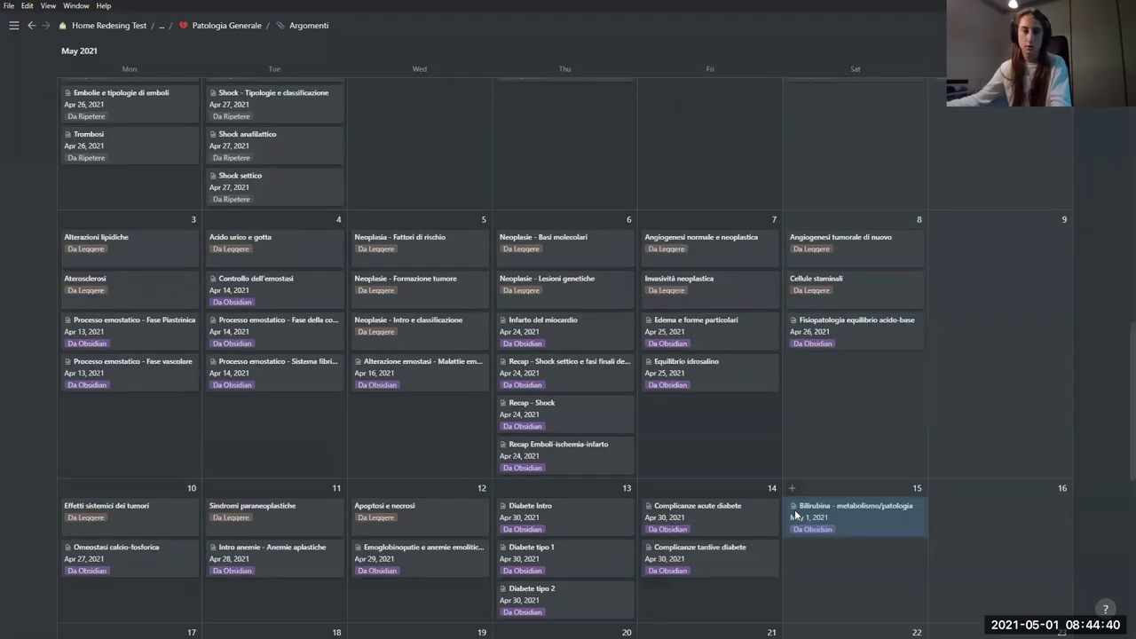
scroll(794, 512, "up", 1)
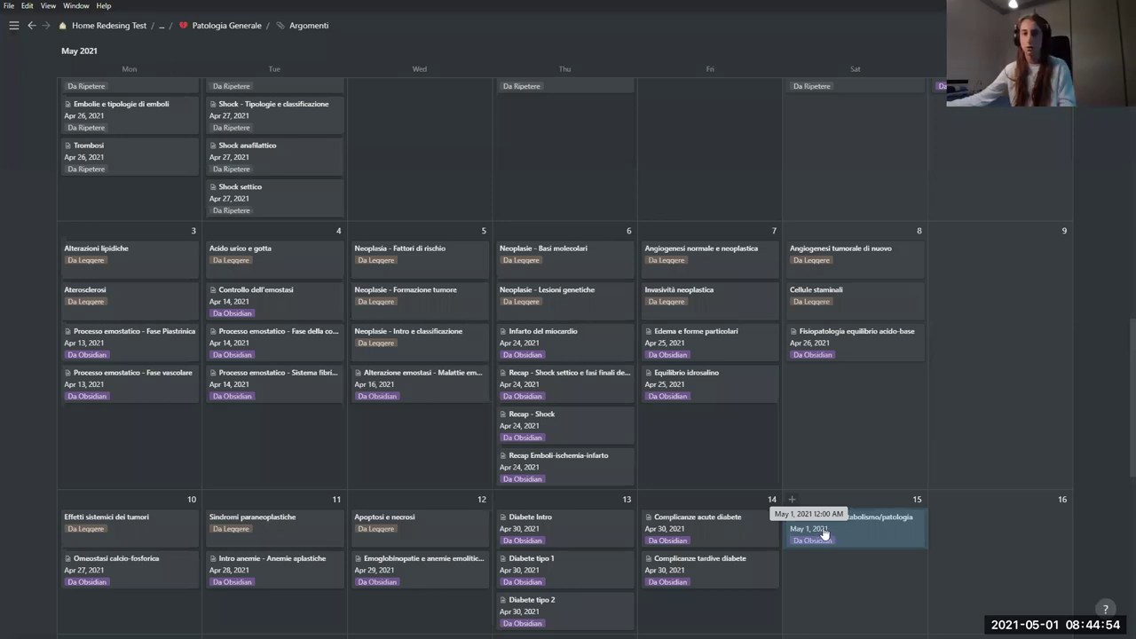
scroll(854, 475, "down", 1)
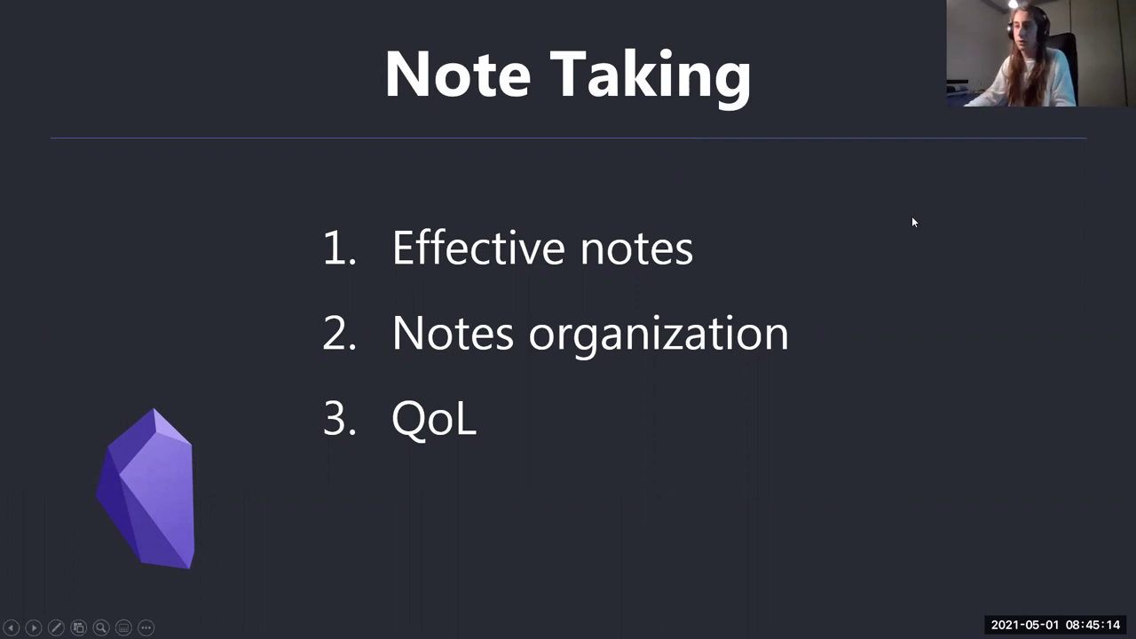
key("alt+Tab")
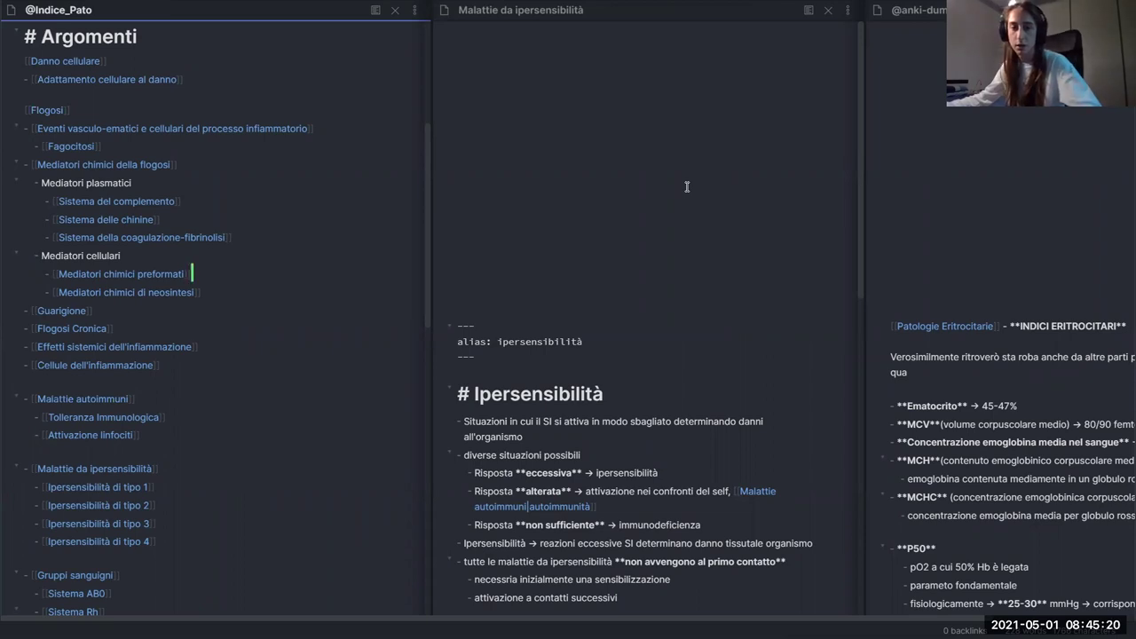
scroll(573, 318, "down", 1)
scroll(573, 318, "down", 3)
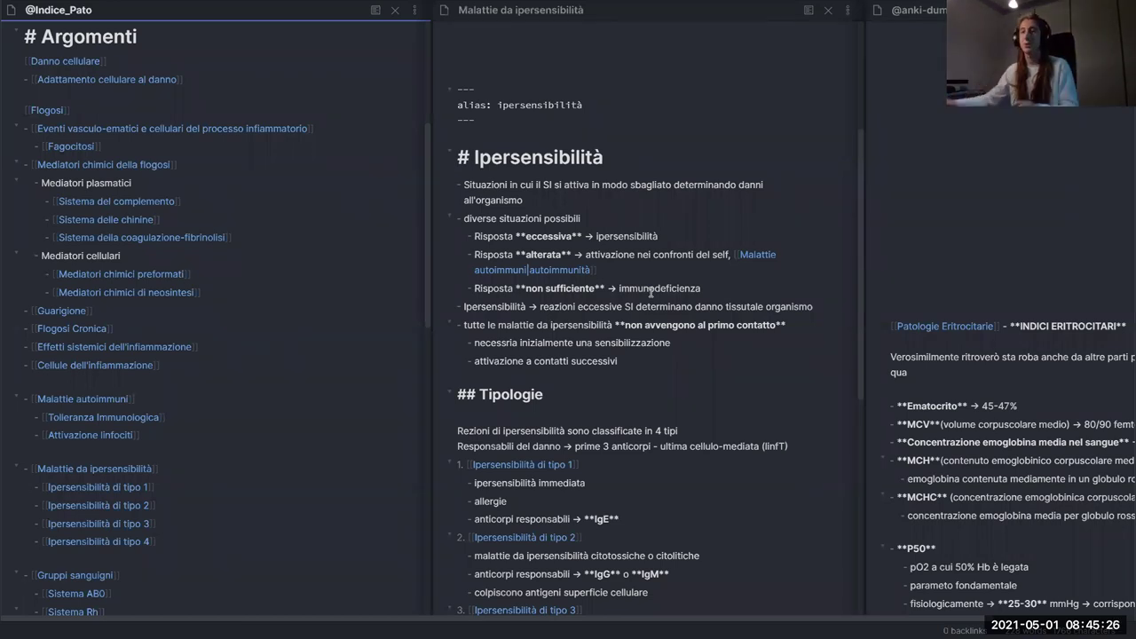
scroll(630, 257, "down", 1)
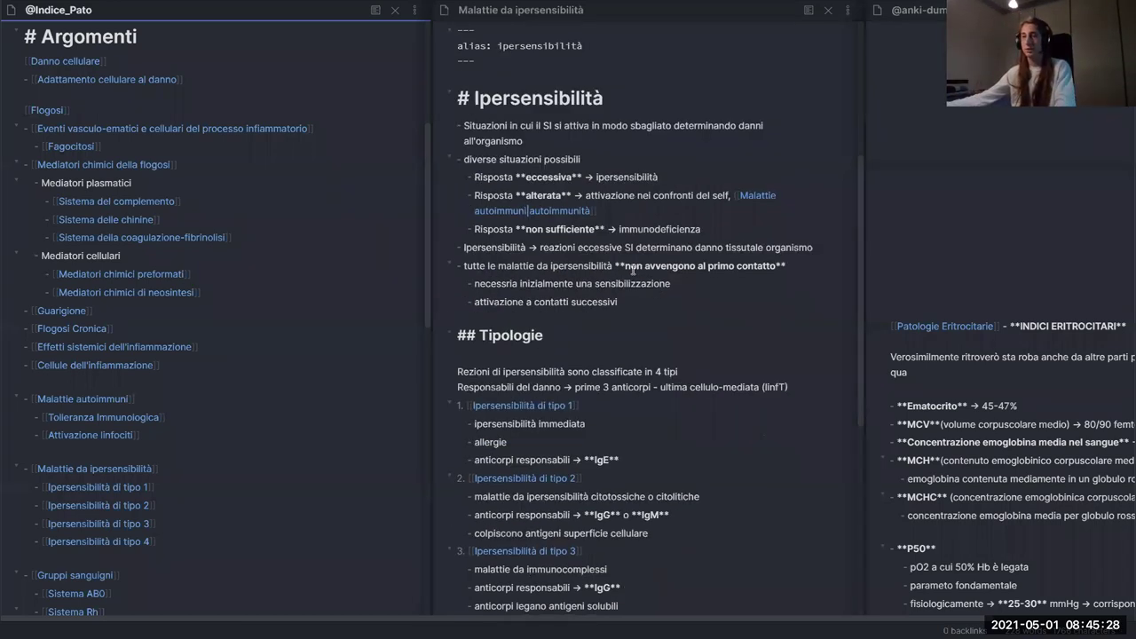
scroll(661, 325, "up", 1)
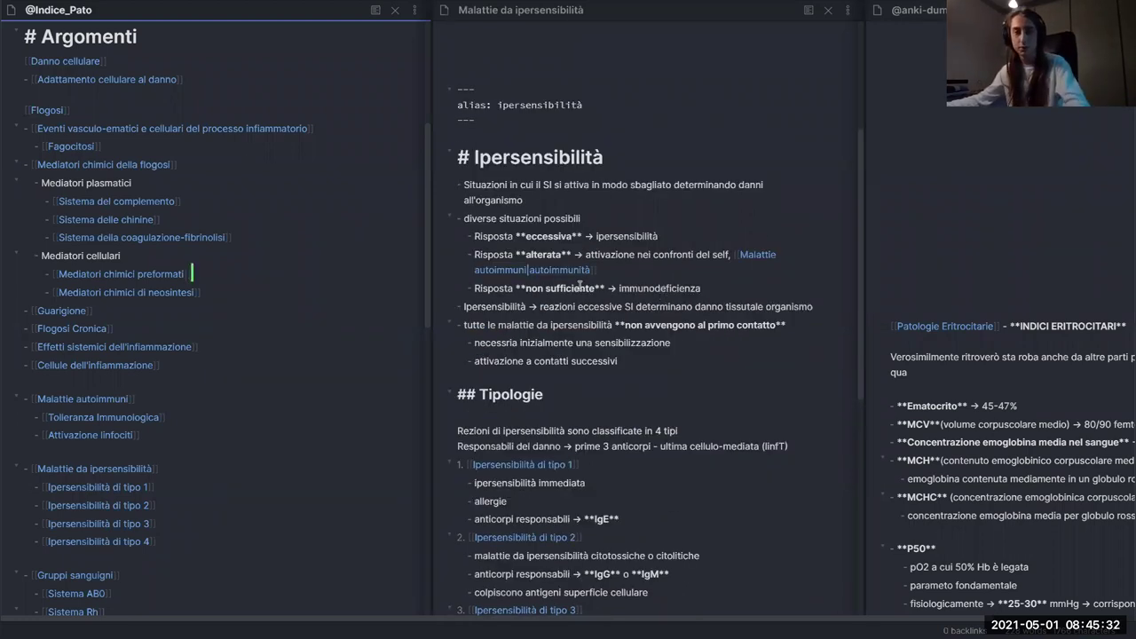
left_click(641, 206)
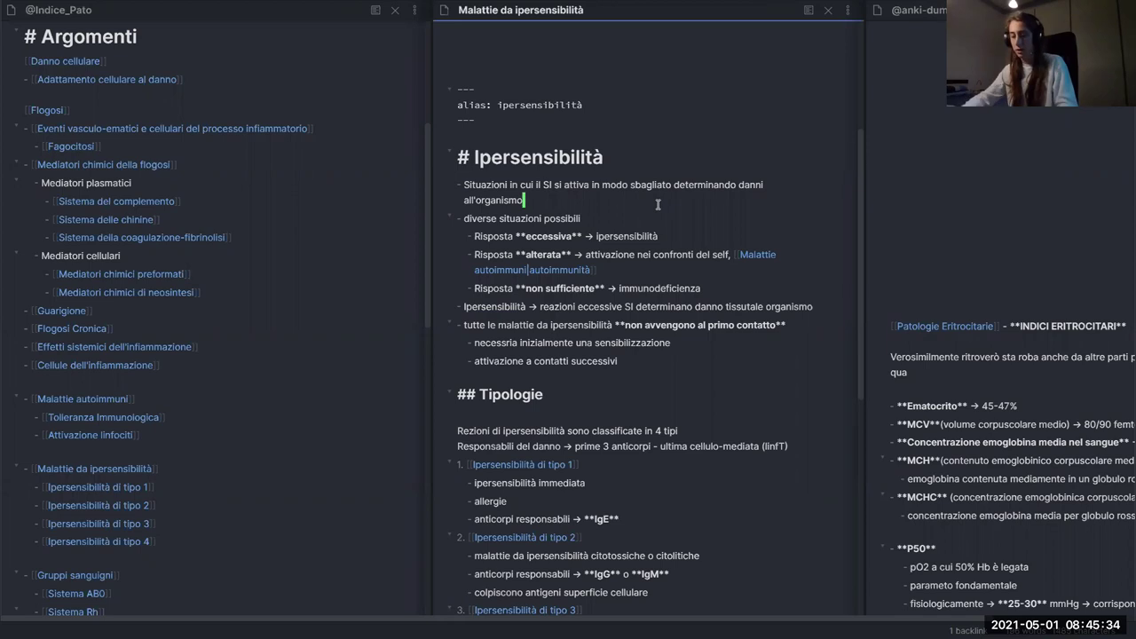
scroll(622, 266, "right", 3)
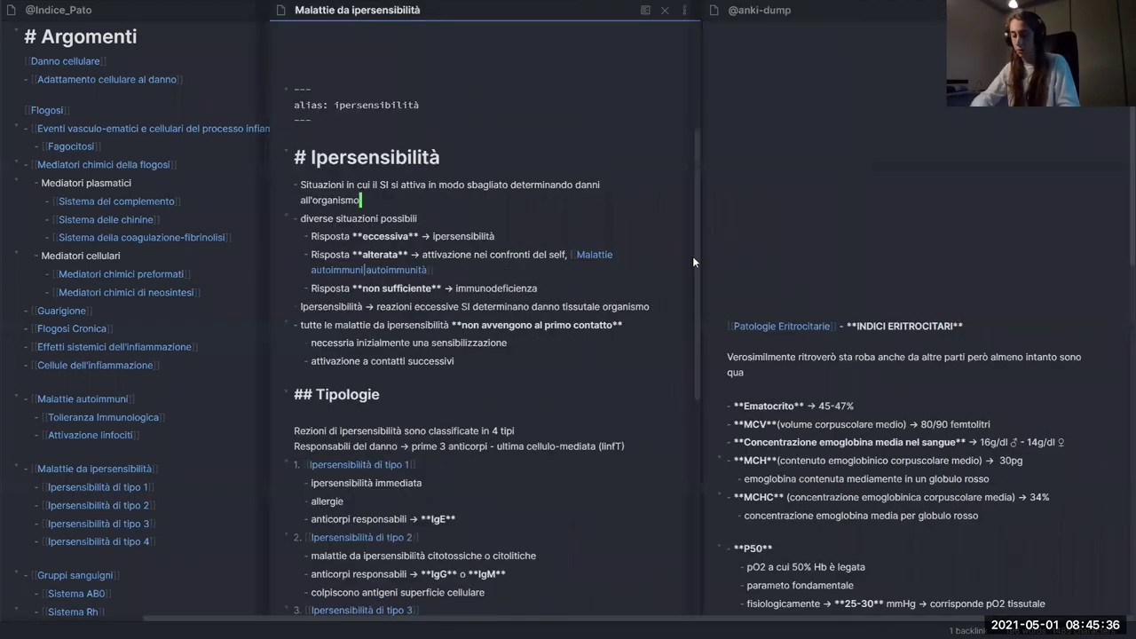
scroll(614, 283, "left", 3)
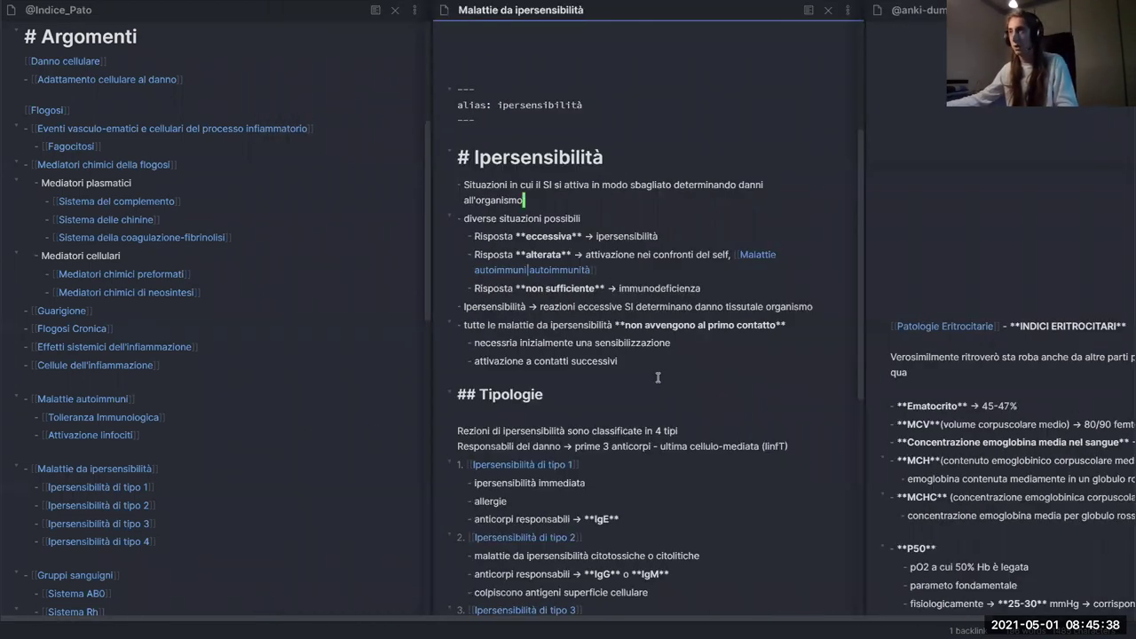
- Maximize the "Malattie da ipersensibilità" note so it is the only pane shown
key("ctrl+shift+m")
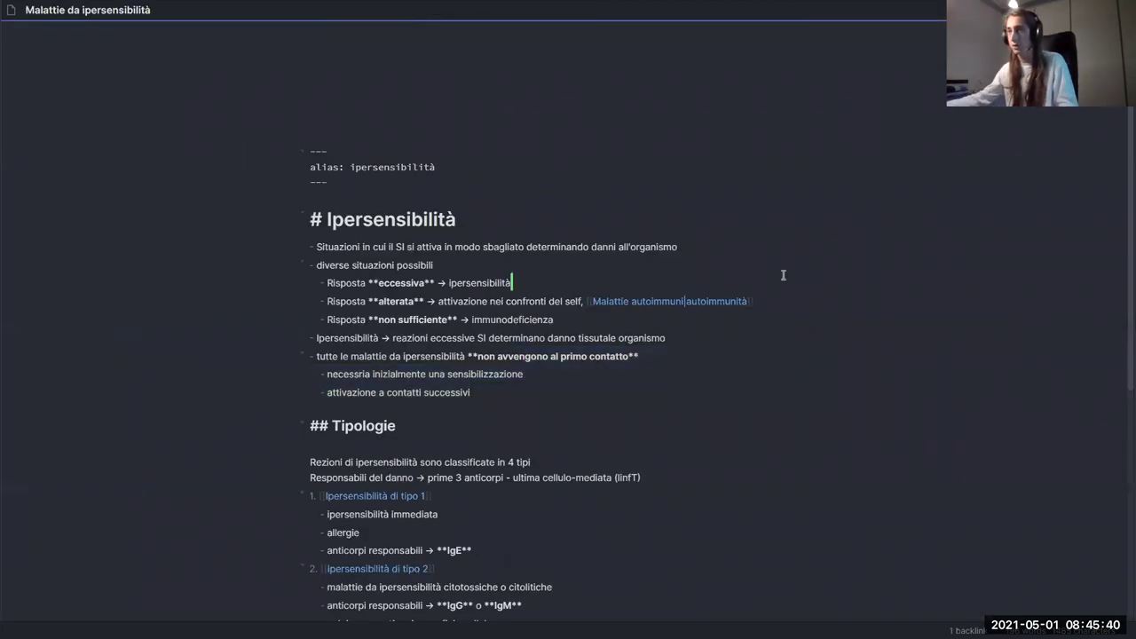
scroll(609, 424, "down", 3)
scroll(586, 413, "up", 3)
scroll(563, 399, "down", 1)
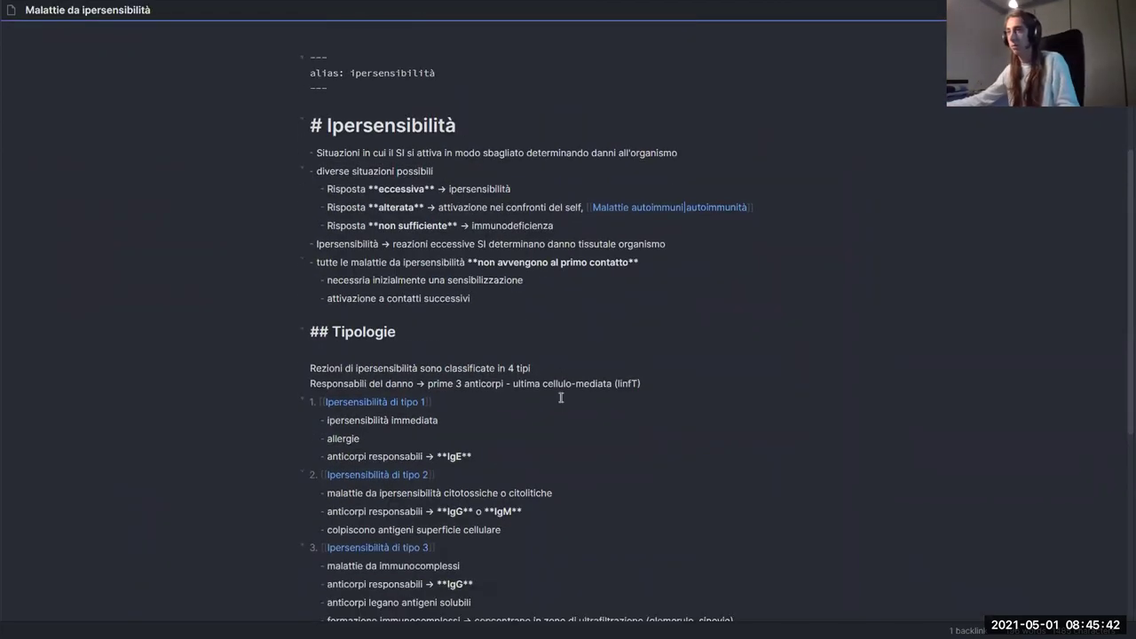
- Enlarge the interface by two zoom levels and look over the note down to "Ipersensibilità di tipo 4"
key("ctrl+plus")
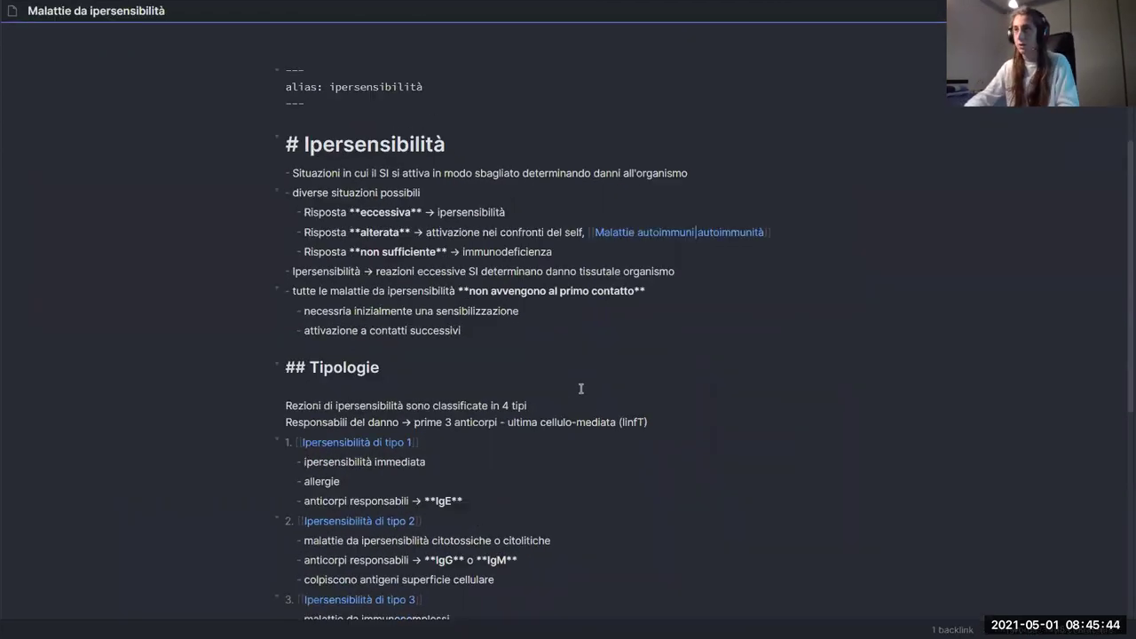
key("ctrl+minus")
scroll(533, 417, "down", 2)
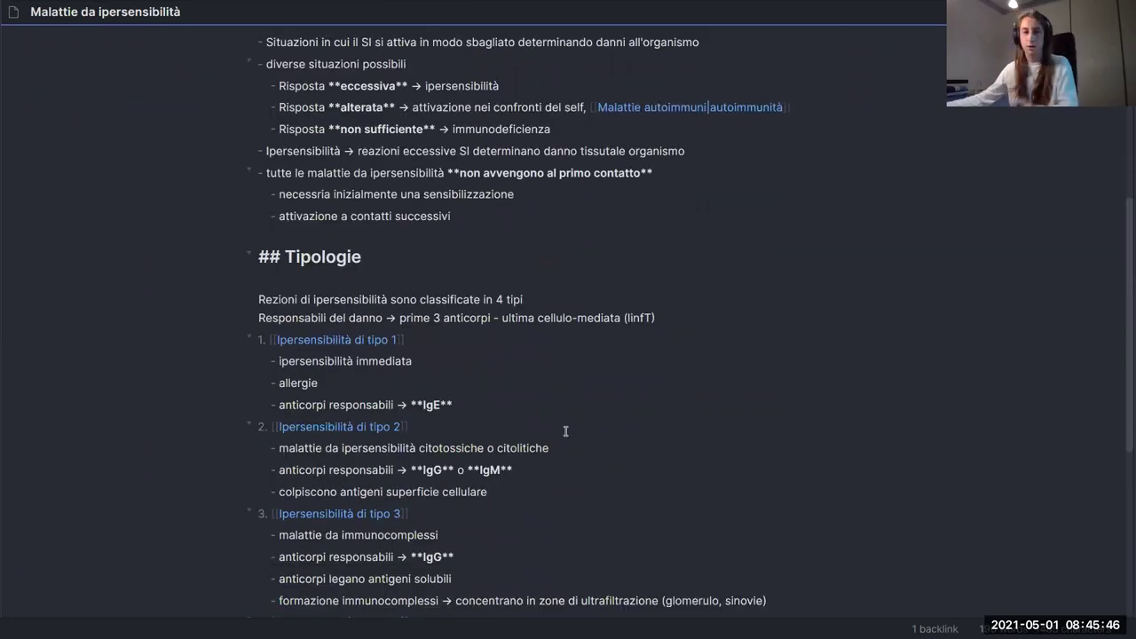
key("ctrl+plus")
scroll(551, 431, "up", 1)
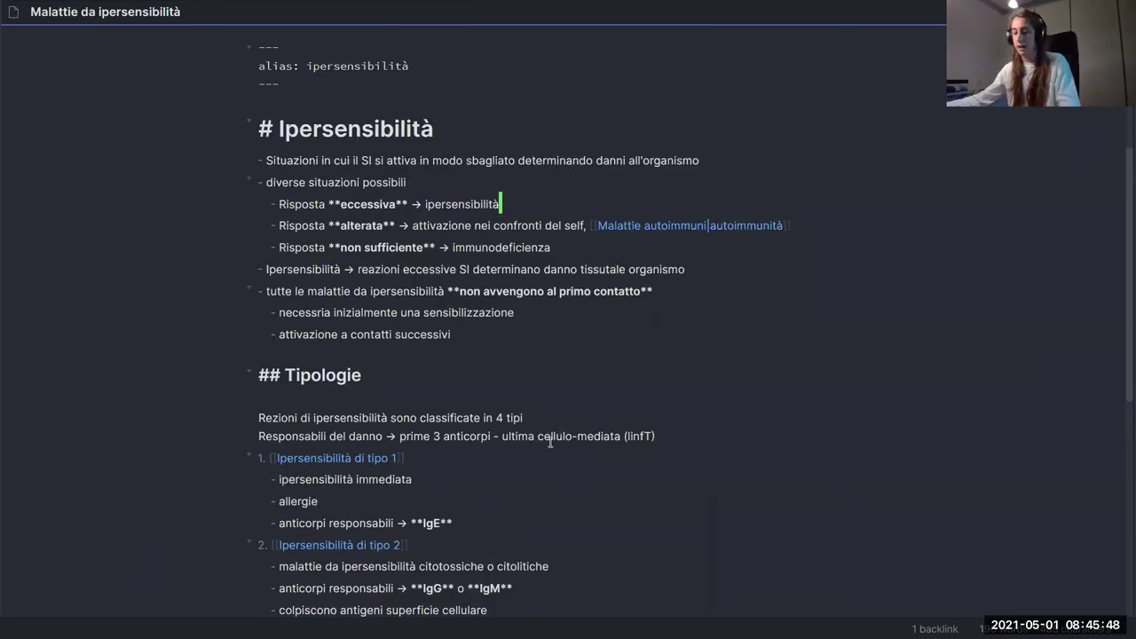
scroll(390, 92, "down", 4)
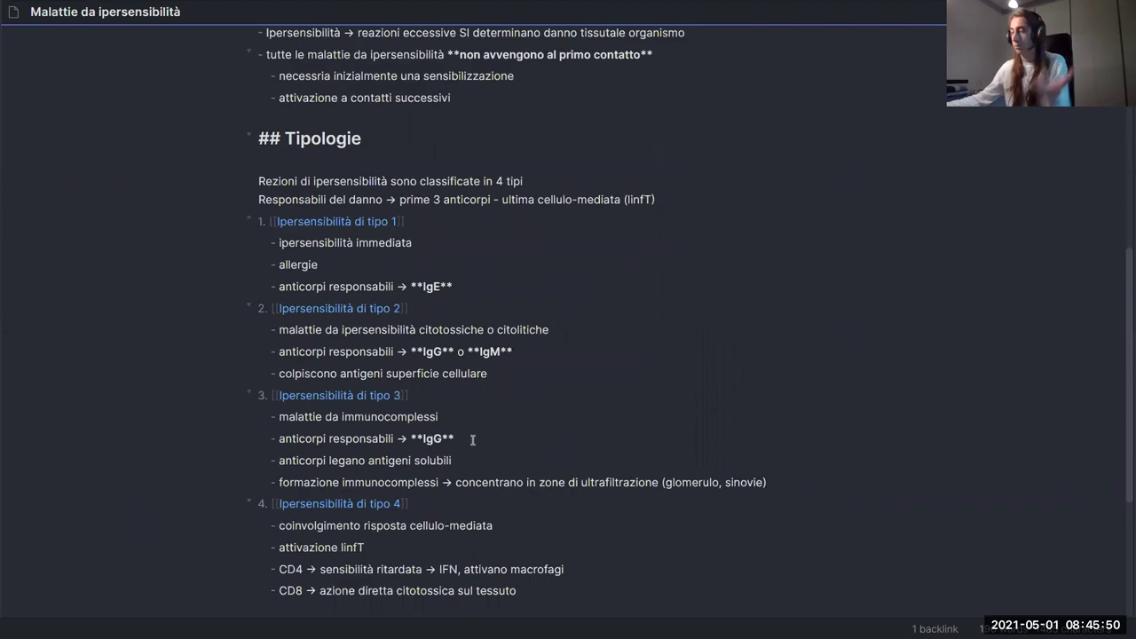
- Switch the "Malattie da ipersensibilità" note to preview mode and go back to its beginning
key("ctrl+e")
scroll(453, 399, "up", 3)
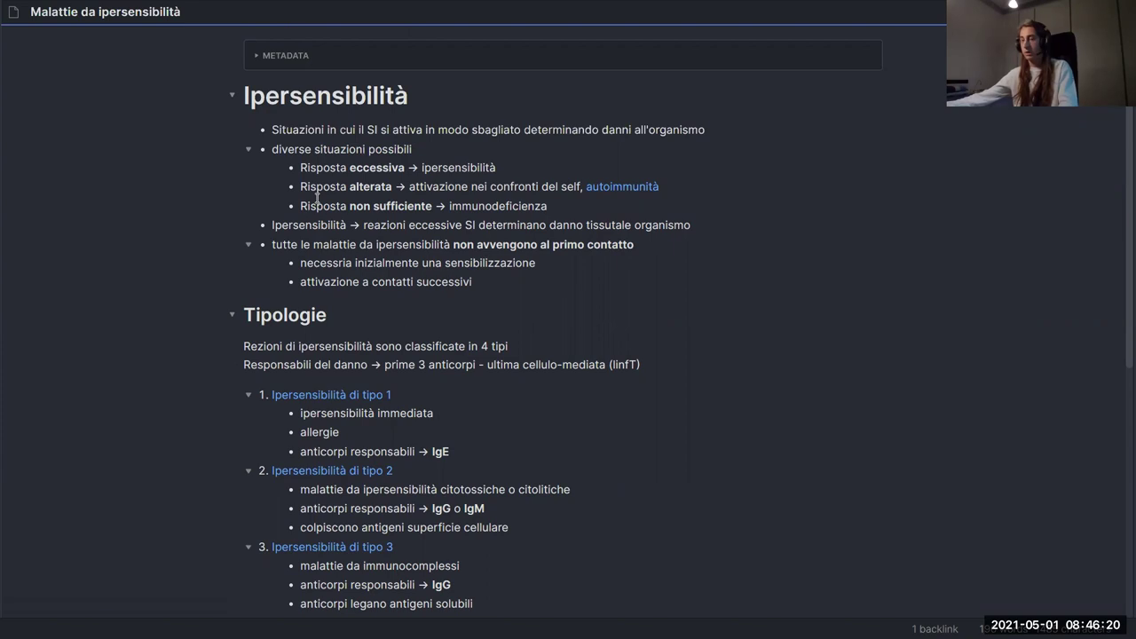
scroll(342, 326, "down", 1)
scroll(377, 309, "up", 1)
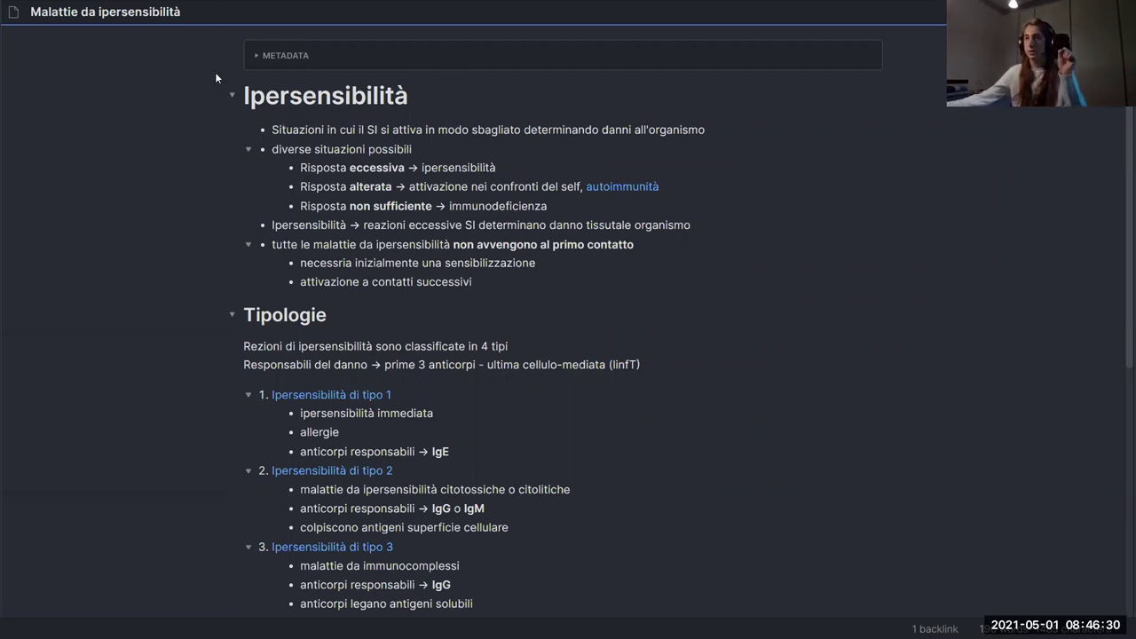
double_click(262, 98)
left_click(475, 95)
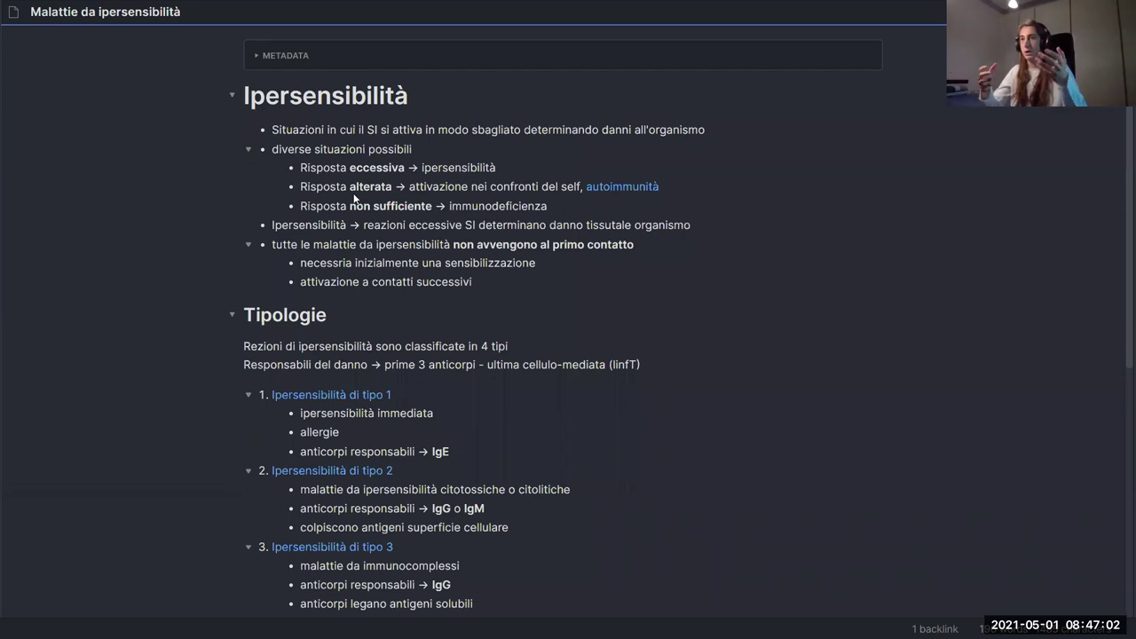
- Look through the rendered note from the "Ipersensibilità" heading down to the four types listed under "Tipologie"
scroll(457, 347, "down", 3)
scroll(459, 328, "up", 3)
scroll(497, 267, "down", 1)
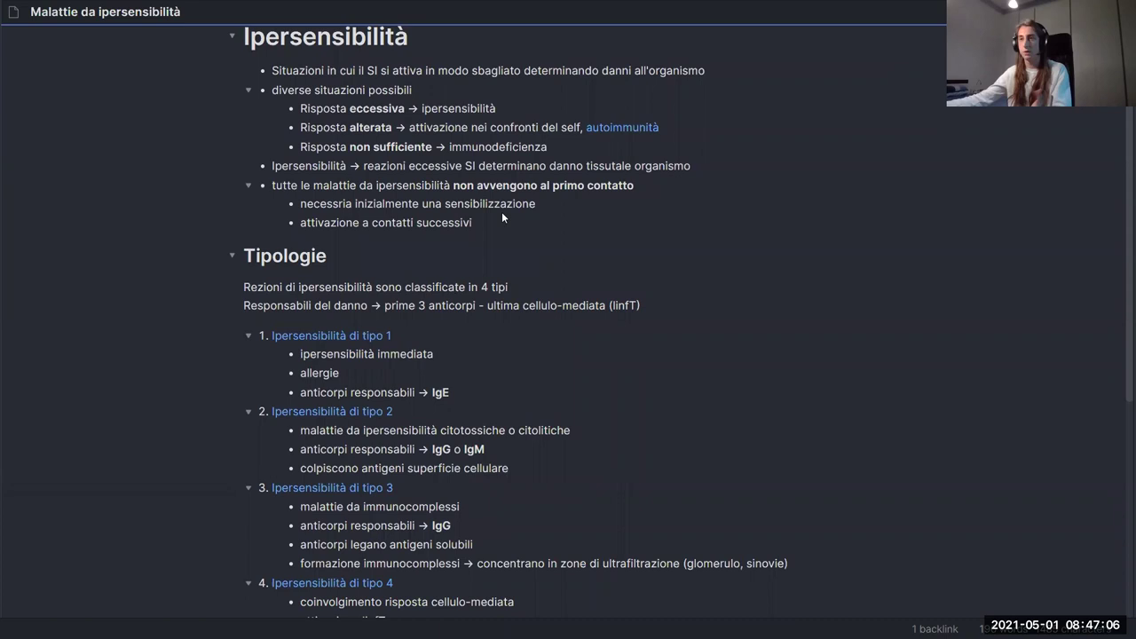
scroll(502, 212, "up", 1)
scroll(505, 361, "down", 3)
scroll(505, 367, "up", 4)
scroll(467, 262, "down", 2)
scroll(468, 275, "down", 1)
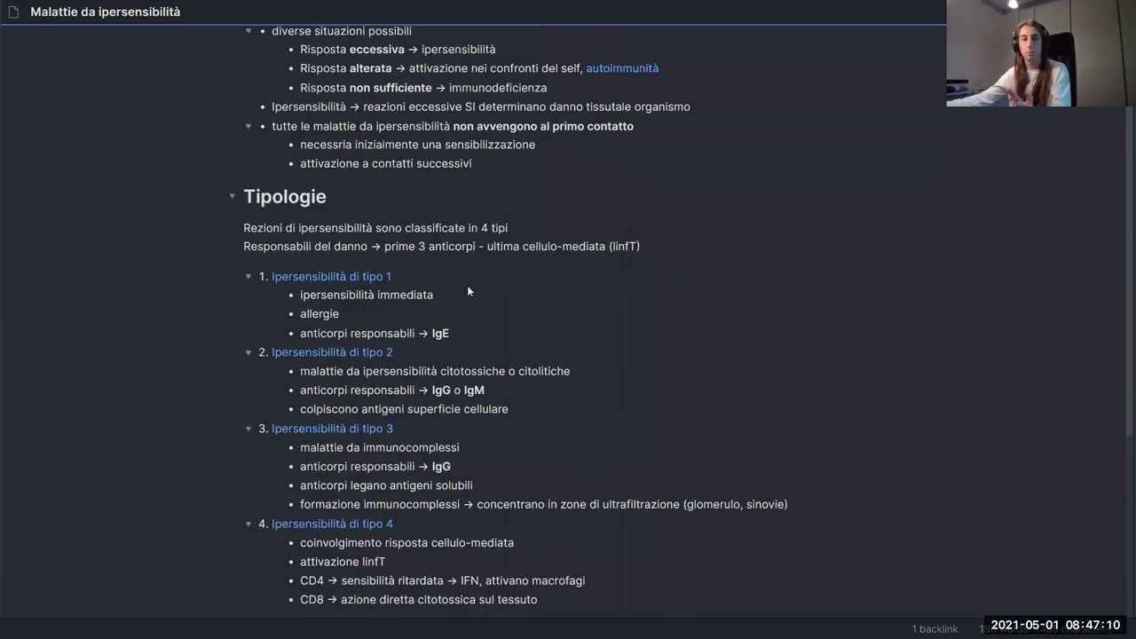
scroll(467, 291, "up", 2)
scroll(464, 317, "down", 1)
scroll(454, 297, "up", 1)
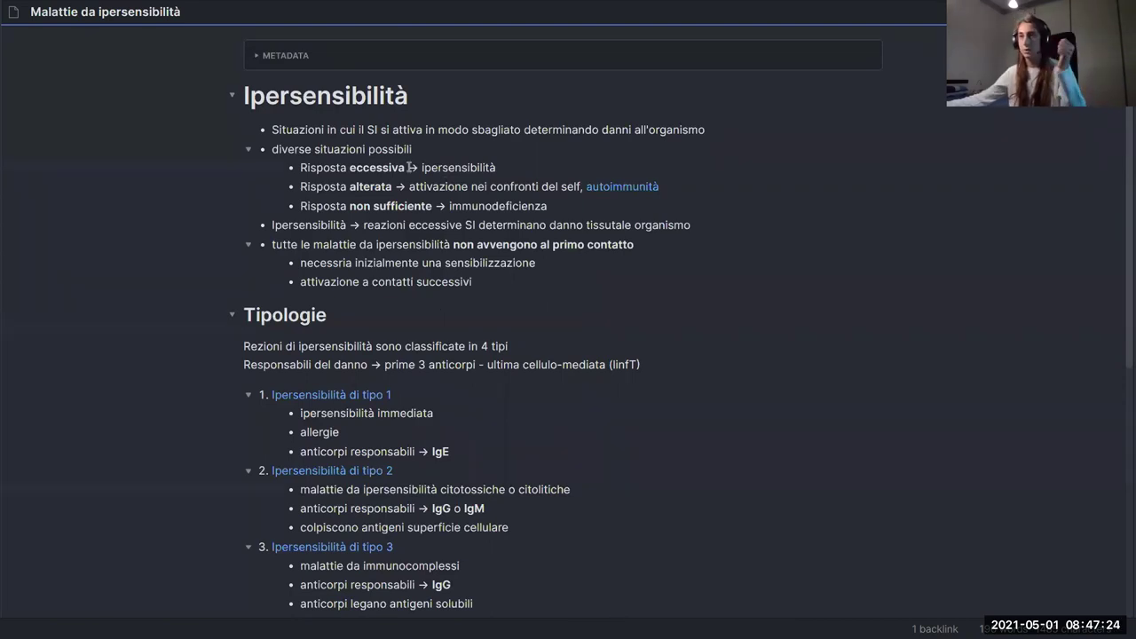
- Switch the note to editing mode, select the arrow after "eccessiva", and look over the arrows used in the Markdown source
key("ctrl+e")
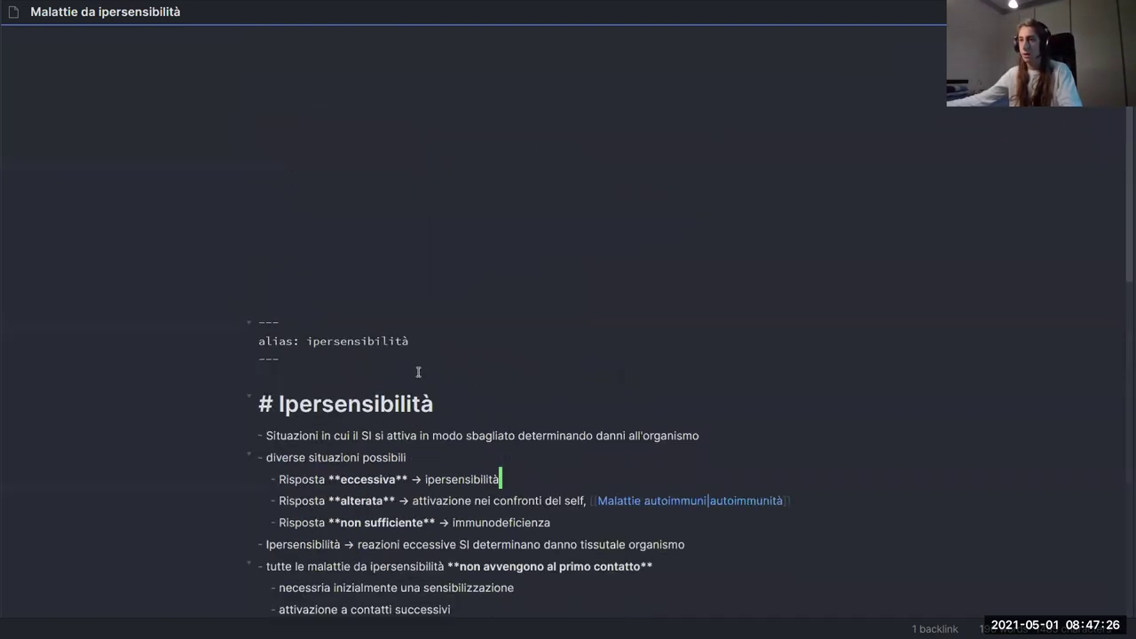
left_click(417, 369)
scroll(452, 347, "down", 2)
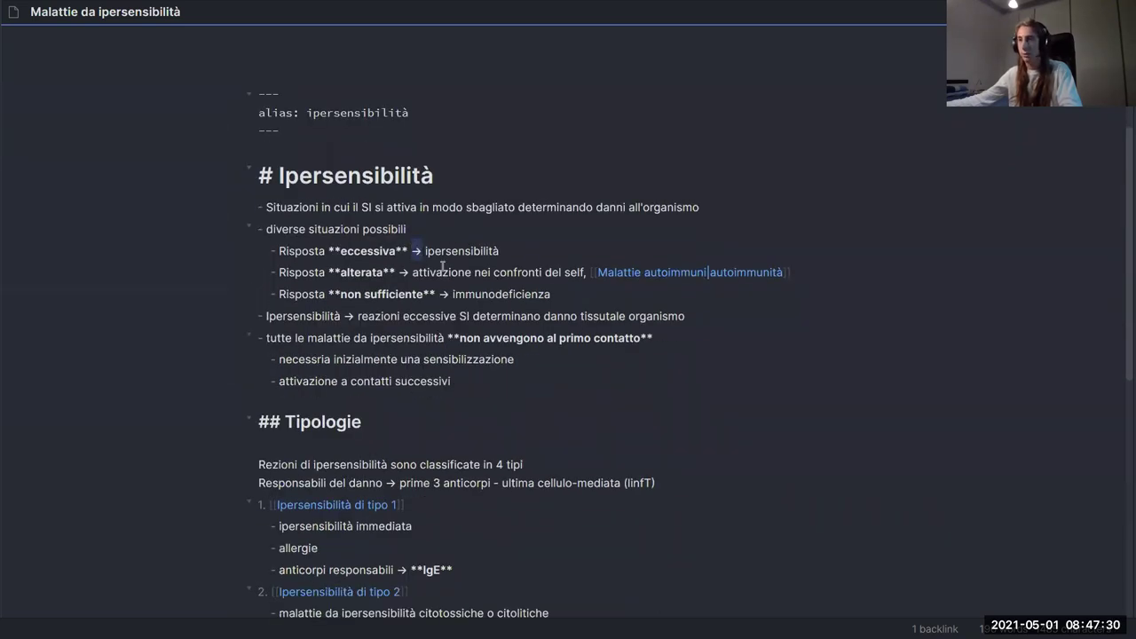
scroll(429, 240, "down", 1)
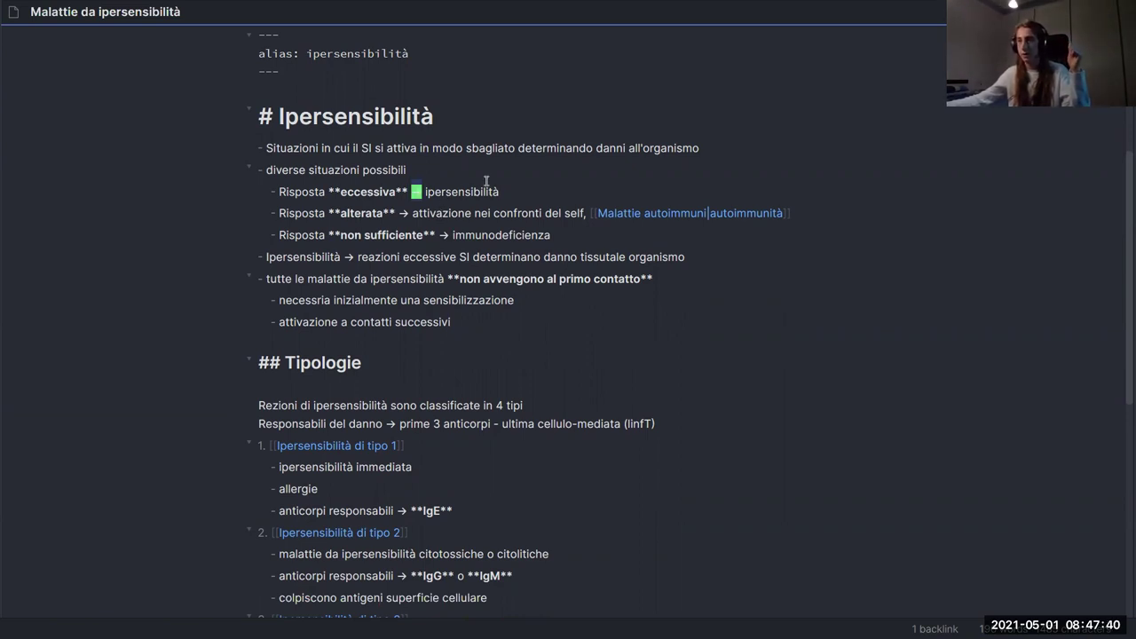
scroll(417, 178, "down", 2)
scroll(420, 173, "down", 1)
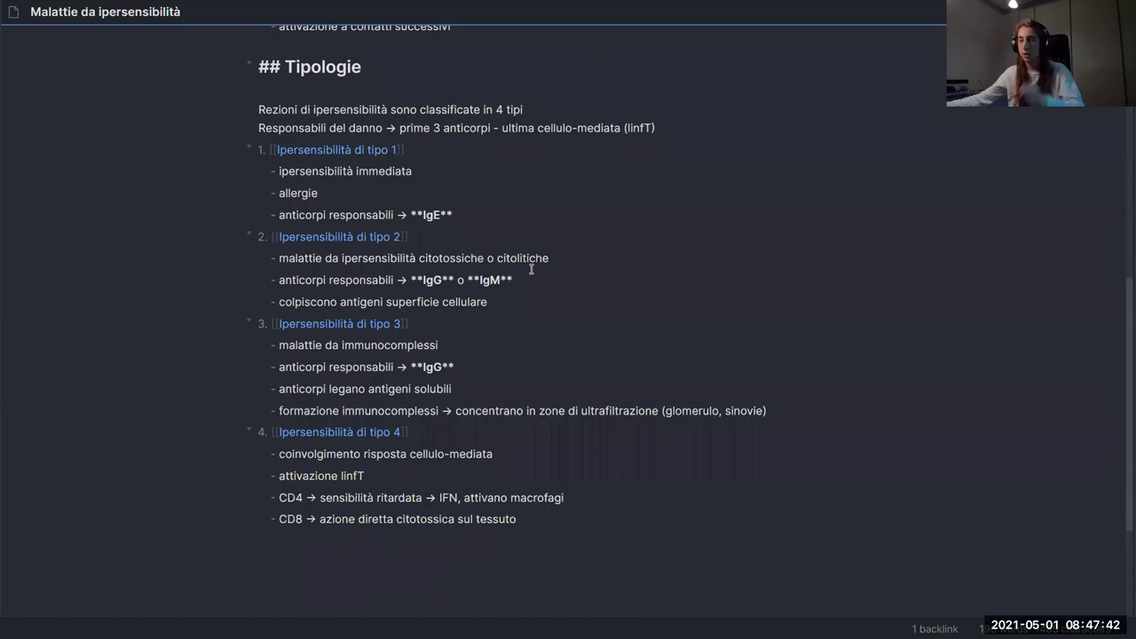
scroll(577, 306, "up", 3)
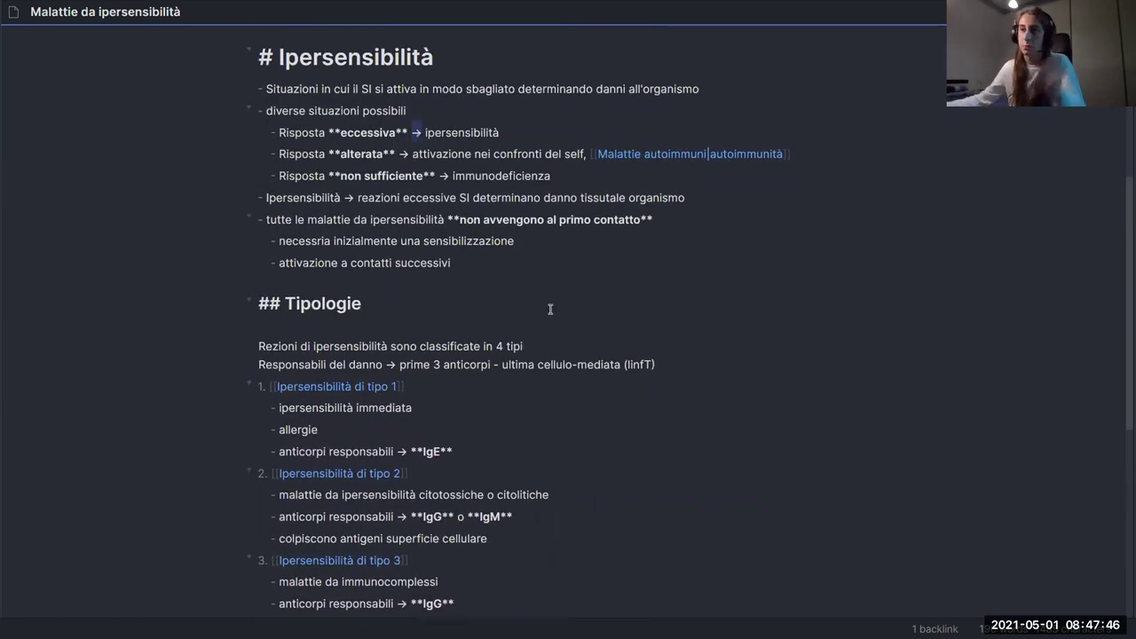
- Add the symbols "↑ ↓ ♂♀" on a new line below the last bullet of the note
scroll(552, 306, "down", 5)
scroll(550, 301, "down", 2)
left_click(589, 418)
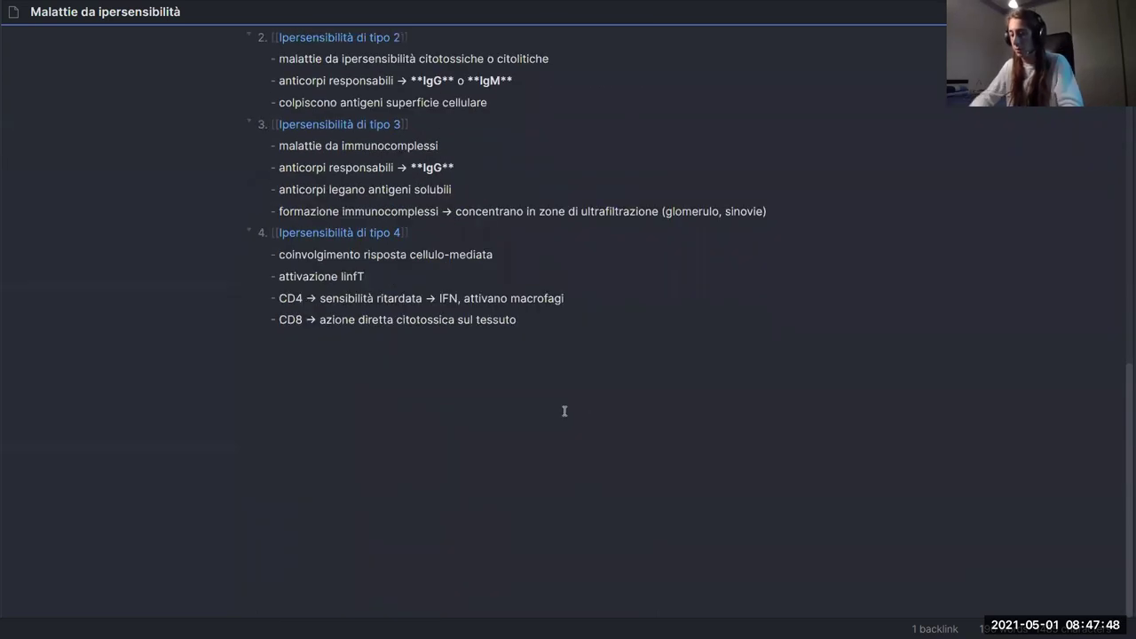
key("Return")
key("Return")
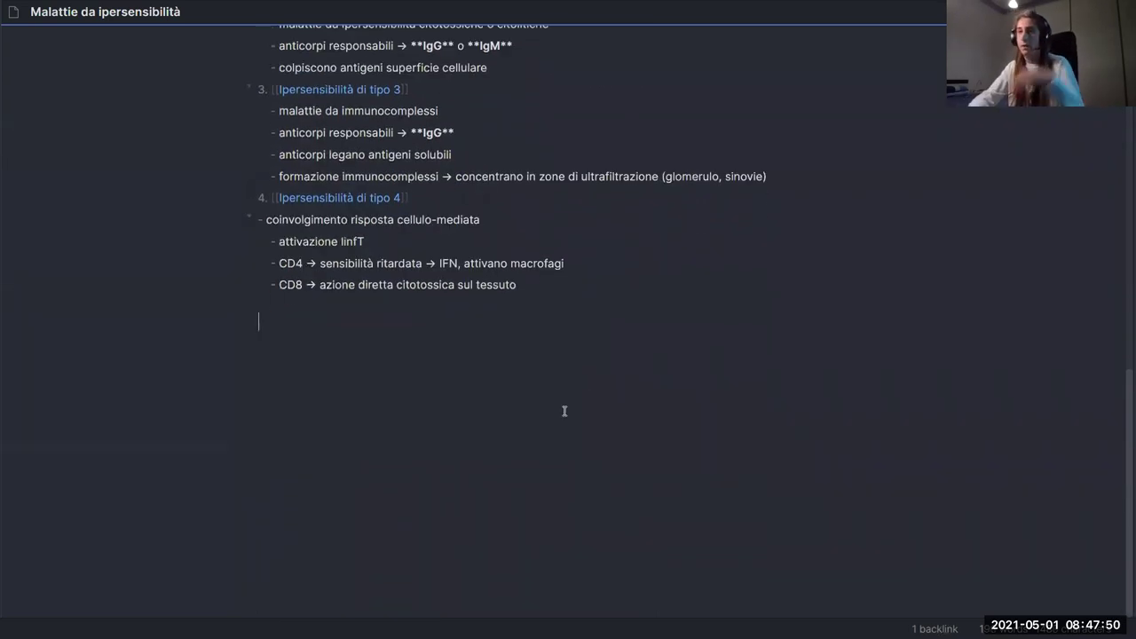
type("↑")
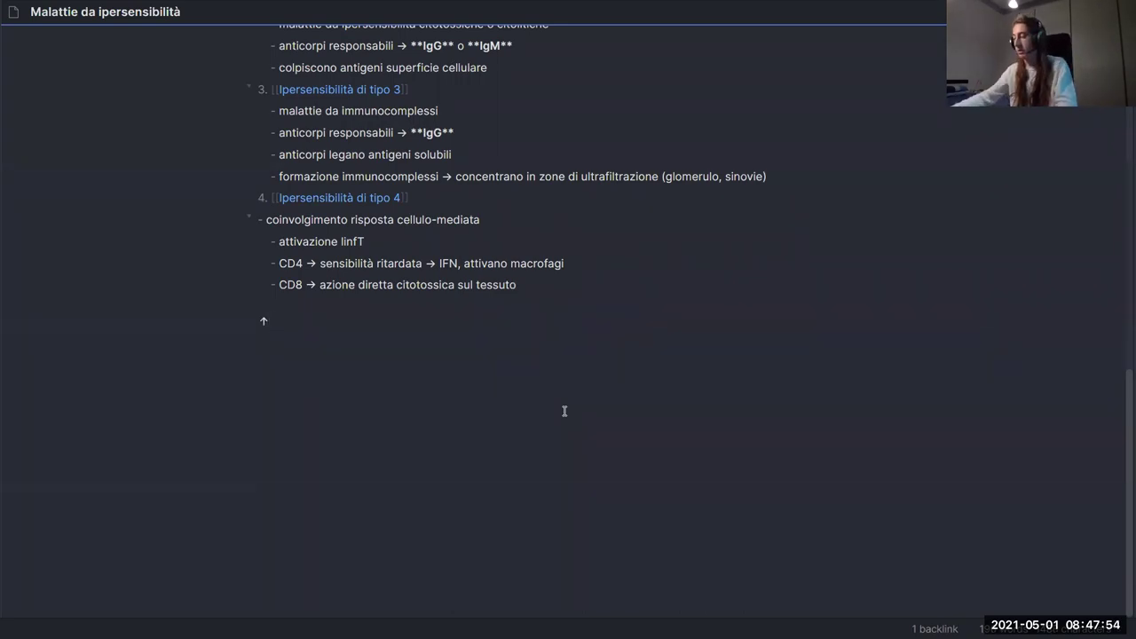
type(" ↓")
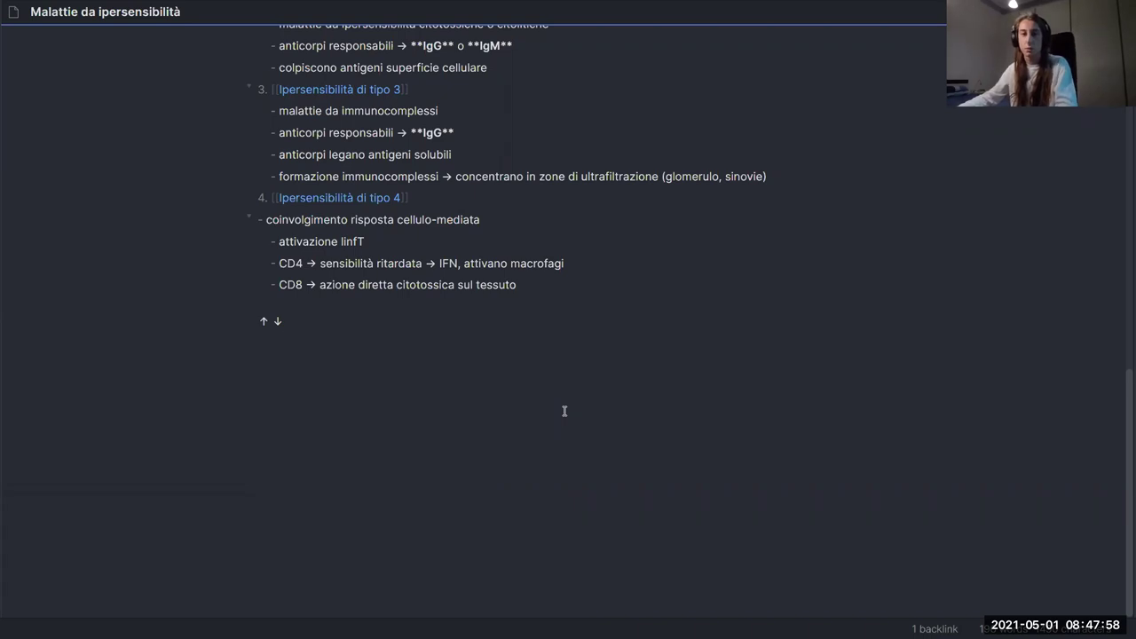
type("♂♀")
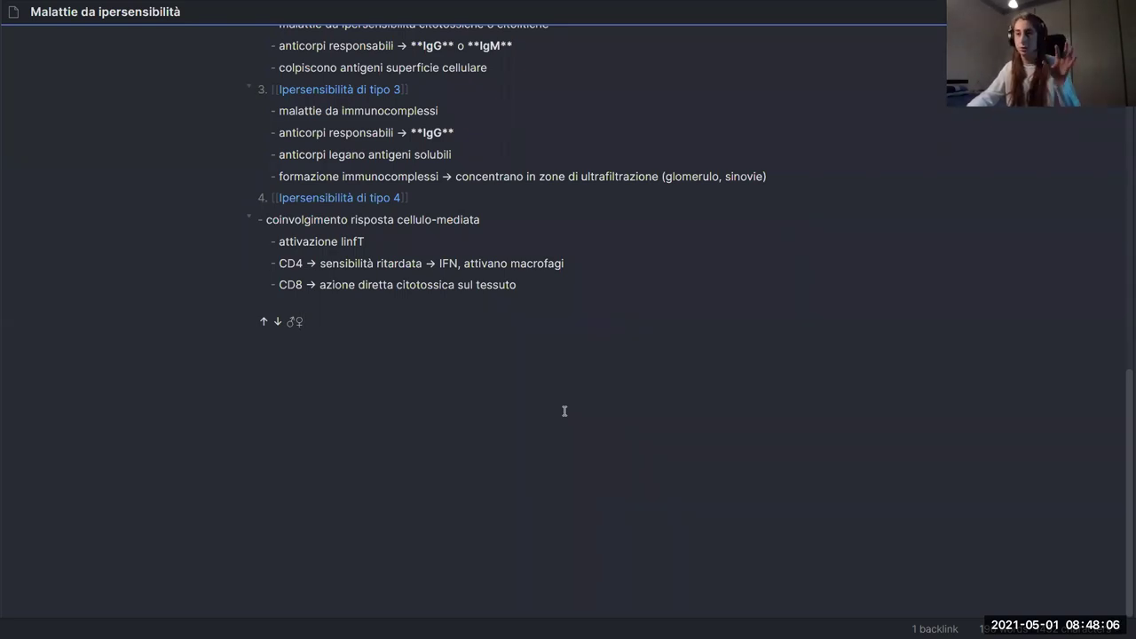
- Delete the test line of arrow and gender symbols from the end of the note
key("BackSpace")
key("BackSpace")
key("BackSpace")
key("BackSpace")
key("BackSpace")
key("BackSpace")
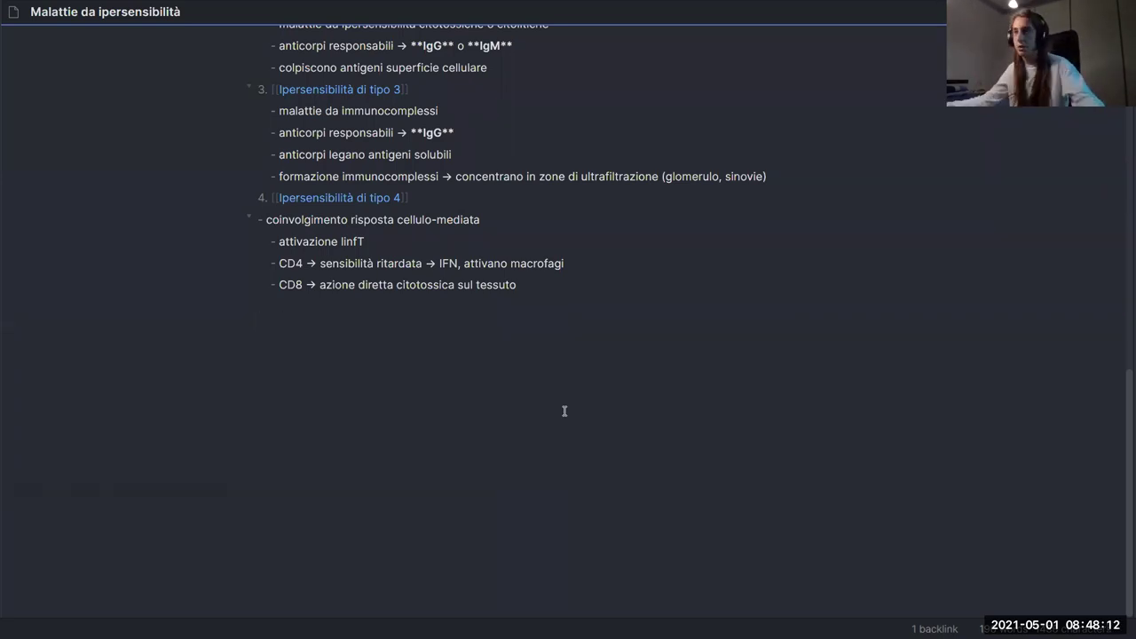
- Look back over the note's Markdown source, from the opening definitions to the entry "Ipersensibilità di tipo 4"
scroll(564, 411, "up", 10)
scroll(589, 431, "down", 5)
scroll(589, 431, "up", 2)
scroll(590, 433, "down", 6)
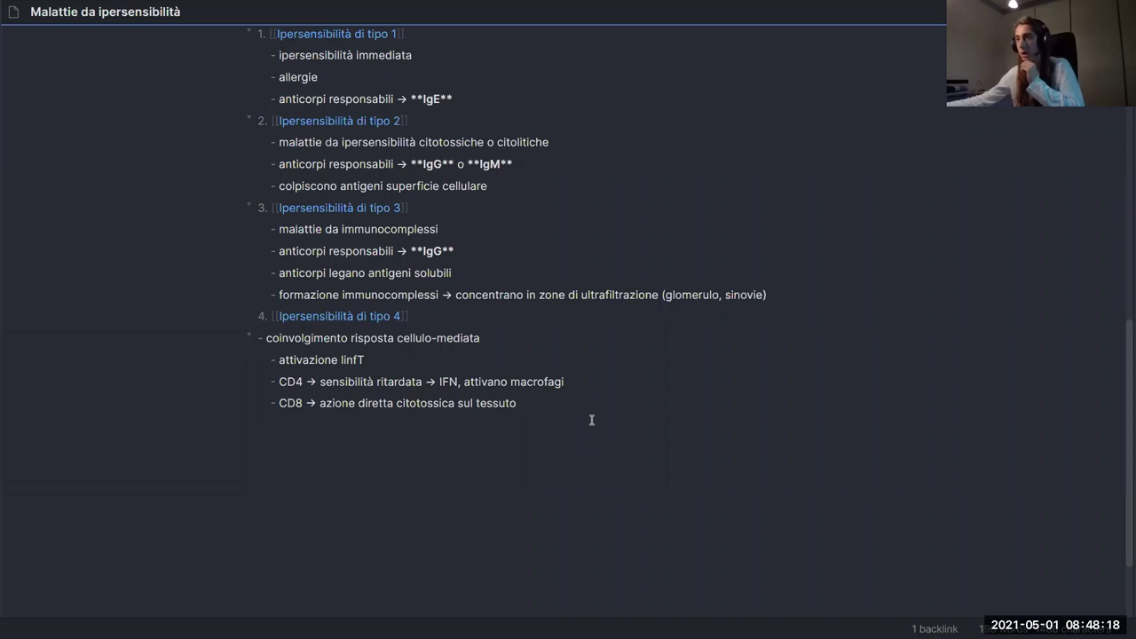
scroll(588, 414, "up", 5)
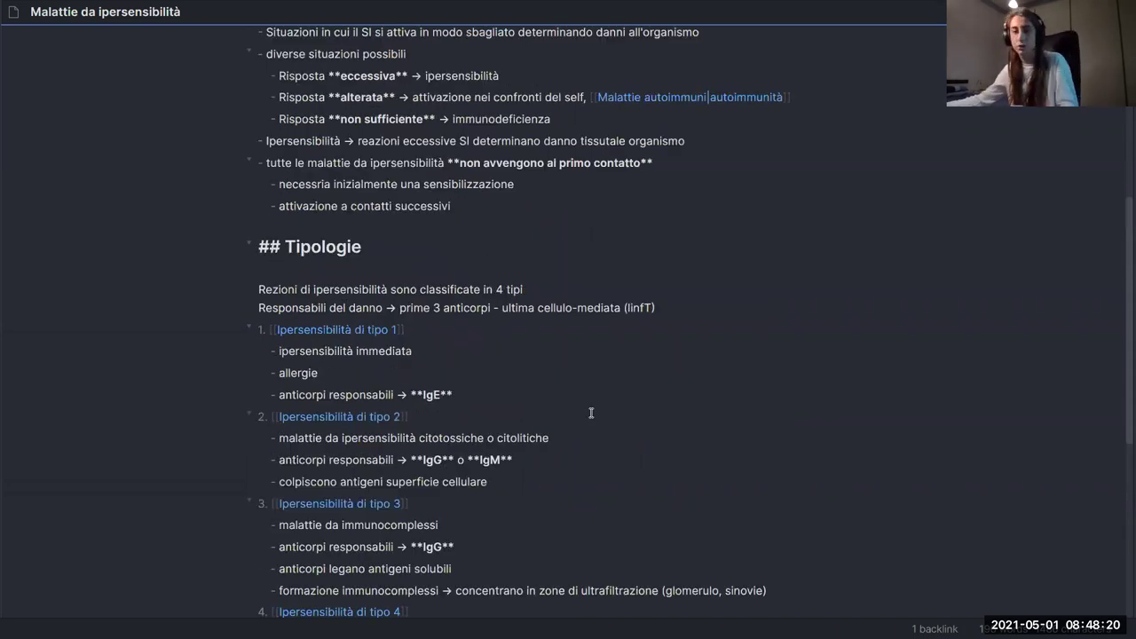
scroll(592, 412, "up", 2)
scroll(733, 403, "down", 3)
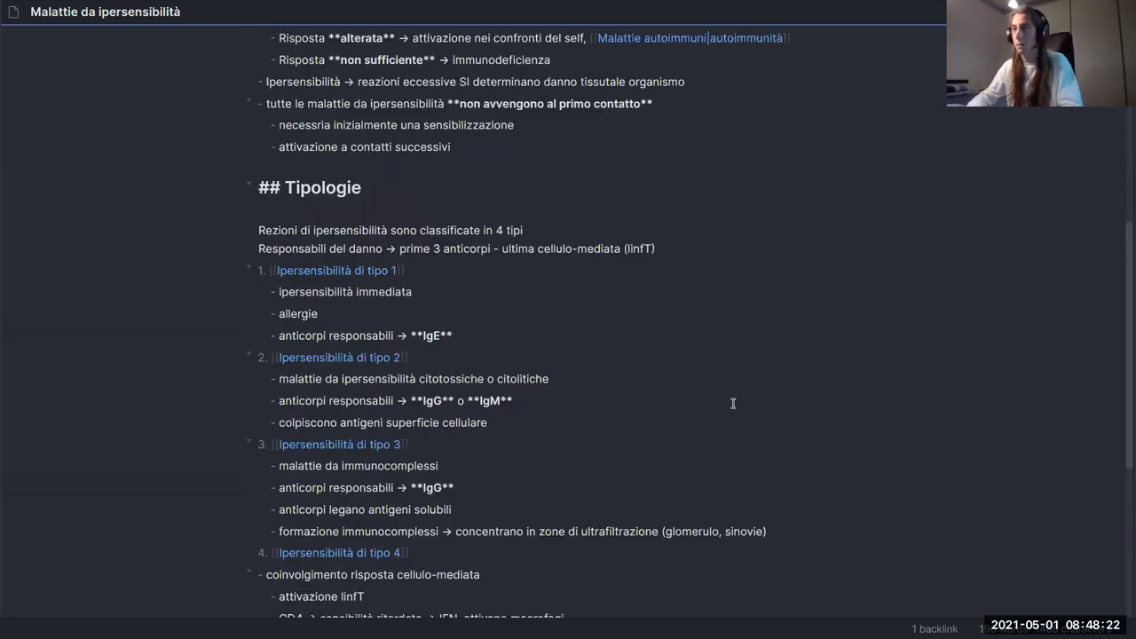
- Open the note "Sistema del complemento" and switch it to preview mode
key("ctrl+o")
type("sistem comp")
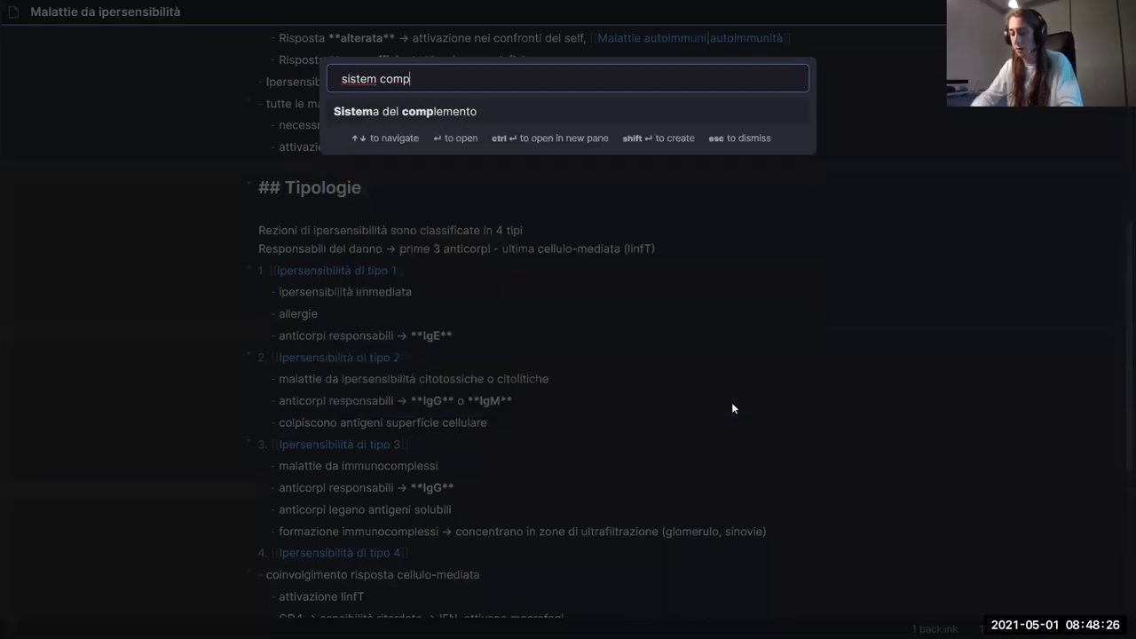
key("Return")
scroll(718, 361, "down", 10)
scroll(589, 378, "down", 20)
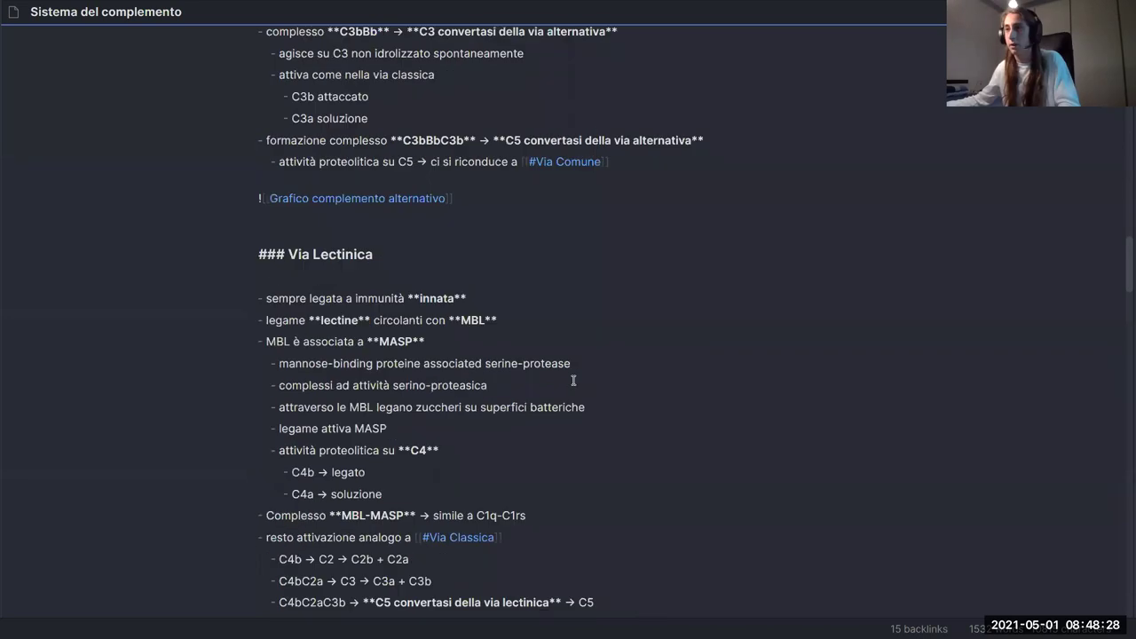
key("ctrl+e")
- Examine the regulation, pathology and genetic deficit sections, and preview the linked note "difetti adesione leucocitaria" at the end
scroll(561, 365, "down", 20)
scroll(559, 368, "up", 20)
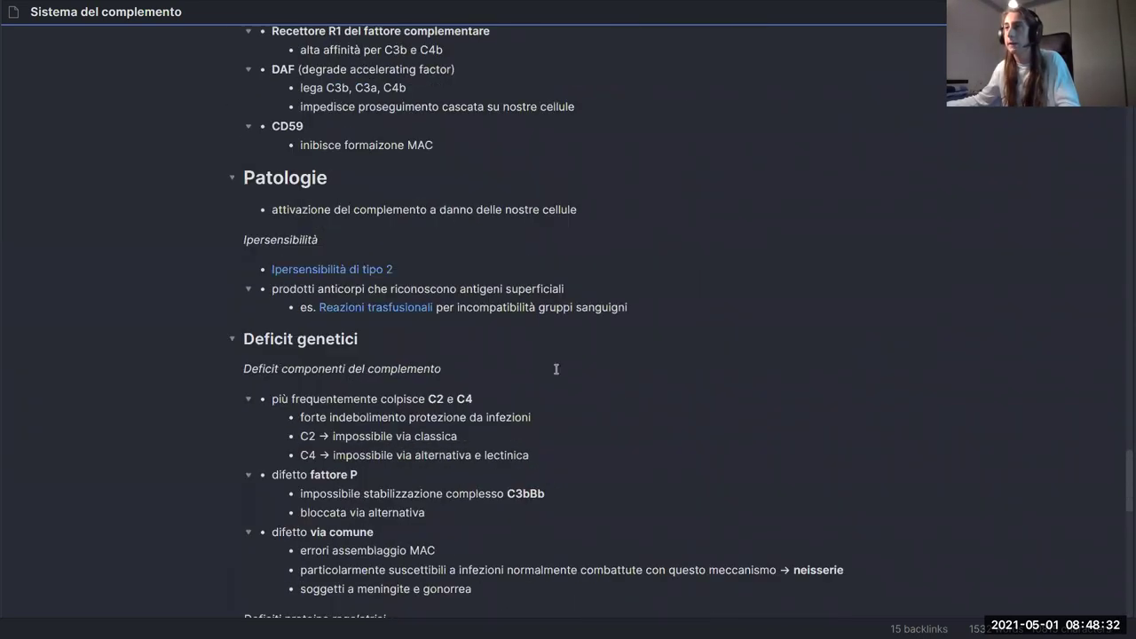
scroll(554, 368, "up", 10)
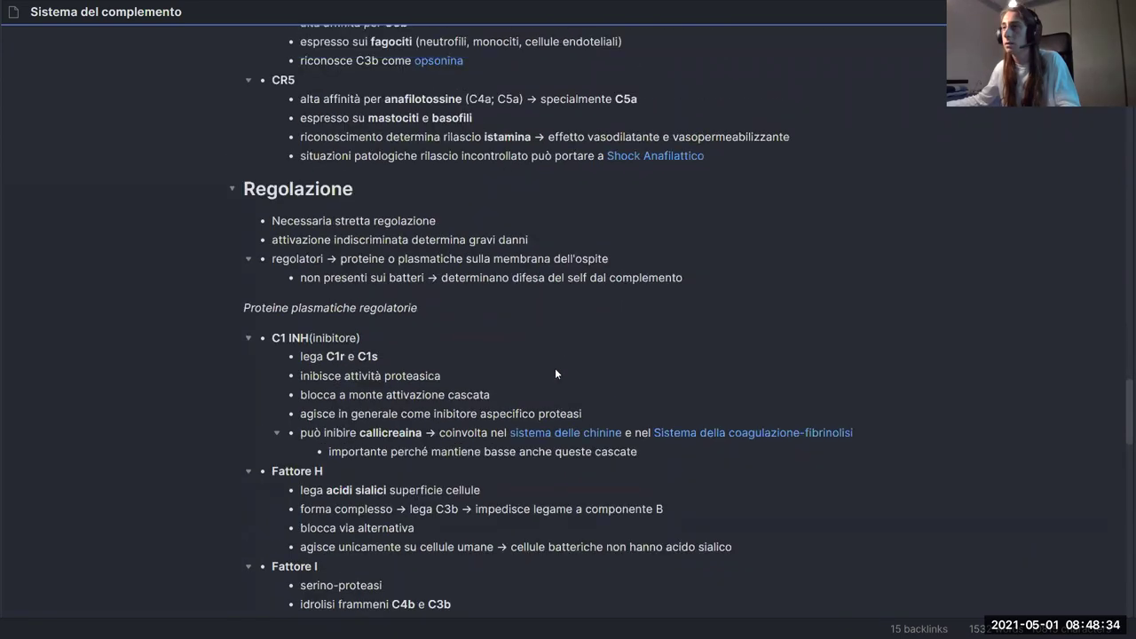
scroll(555, 368, "down", 7)
scroll(554, 370, "down", 15)
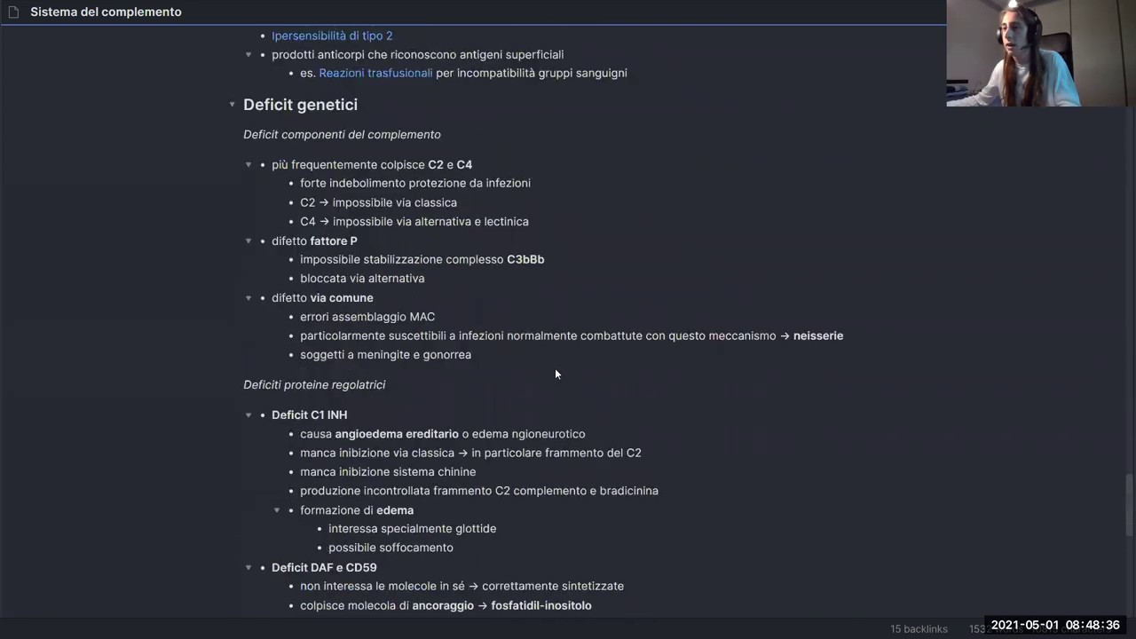
mouse_move(492, 349)
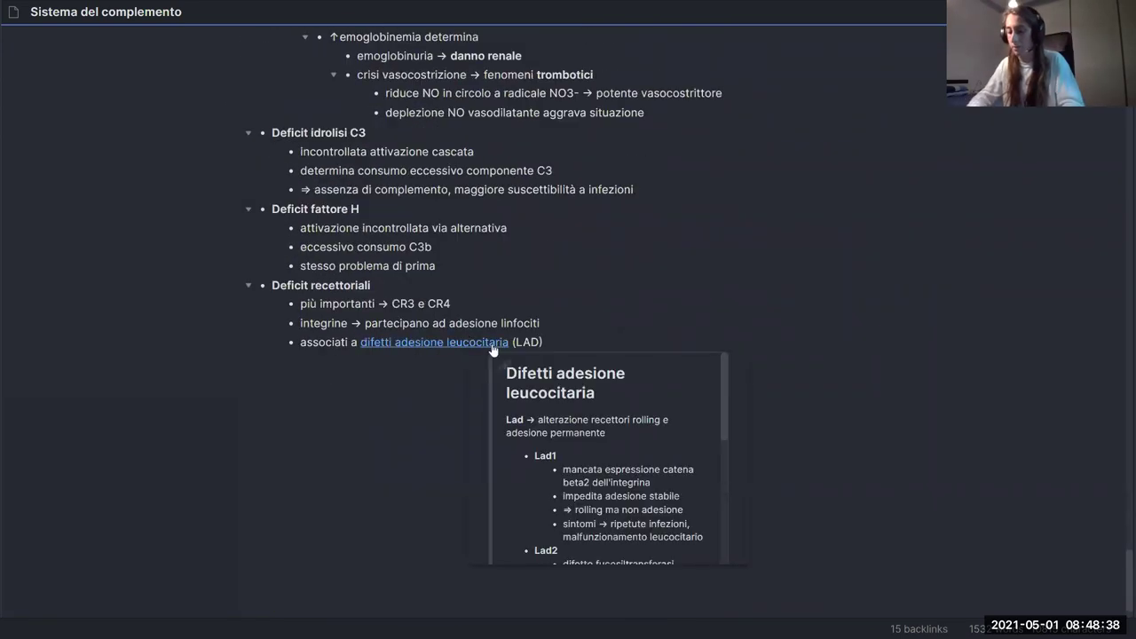
- Search the vault's notes for "comple" and open "Grafico complemento classico"
key("ctrl+o")
type("diagr")
key("BackSpace")
key("BackSpace")
key("BackSpace")
key("BackSpace")
key("BackSpace")
type("comp")
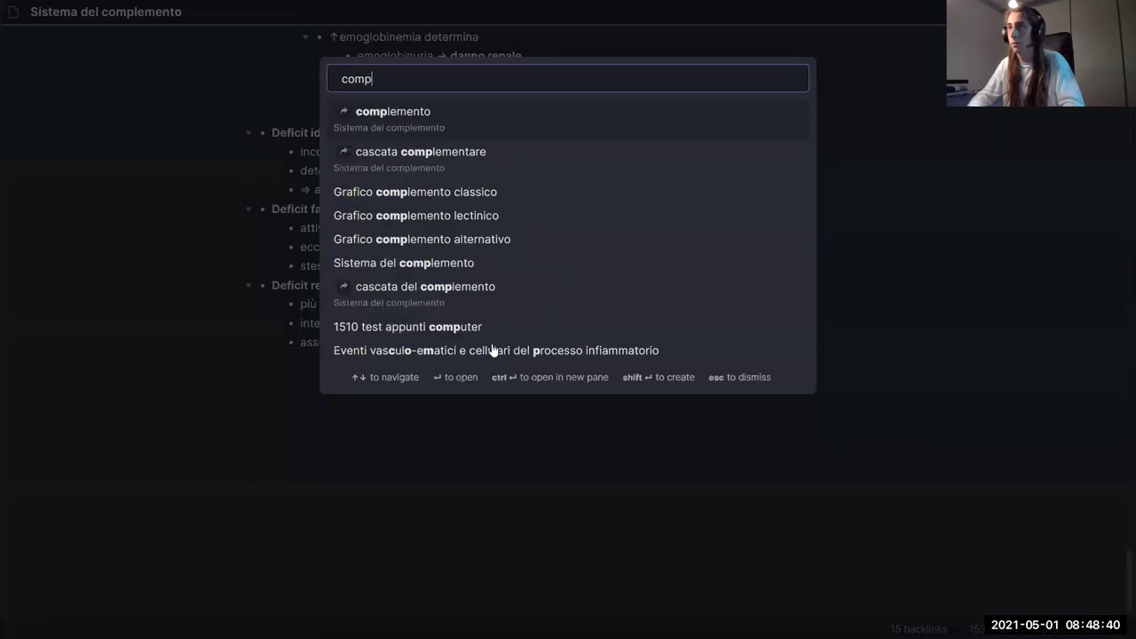
type("le")
key("Down")
key("Return")
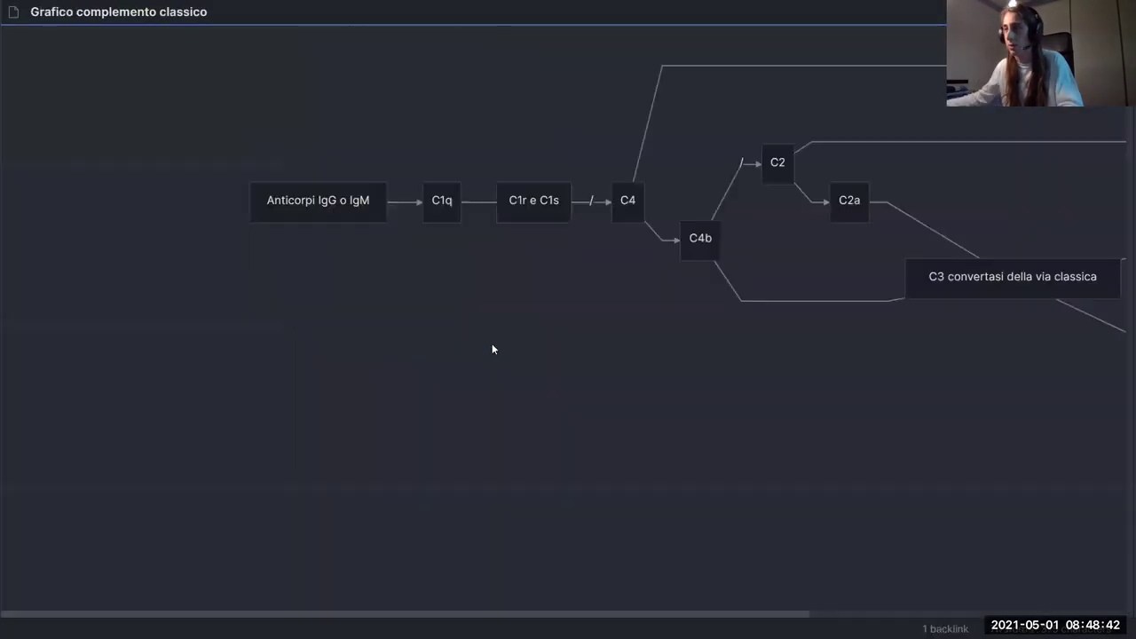
- Examine the classical complement pathway diagram along its full width, from "Anticorpi IgG o IgM" to "C5 convertasi via classica"
scroll(561, 392, "down", 3)
scroll(562, 393, "up", 3)
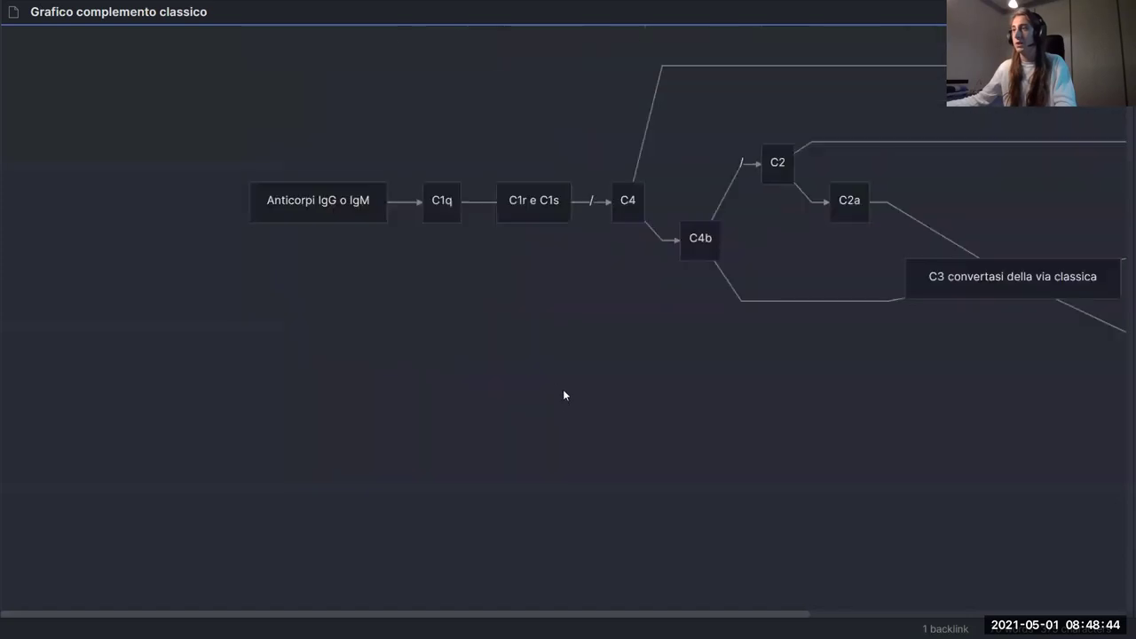
scroll(563, 394, "right", 3)
scroll(564, 391, "right", 2)
scroll(568, 393, "left", 4)
scroll(563, 394, "right", 3)
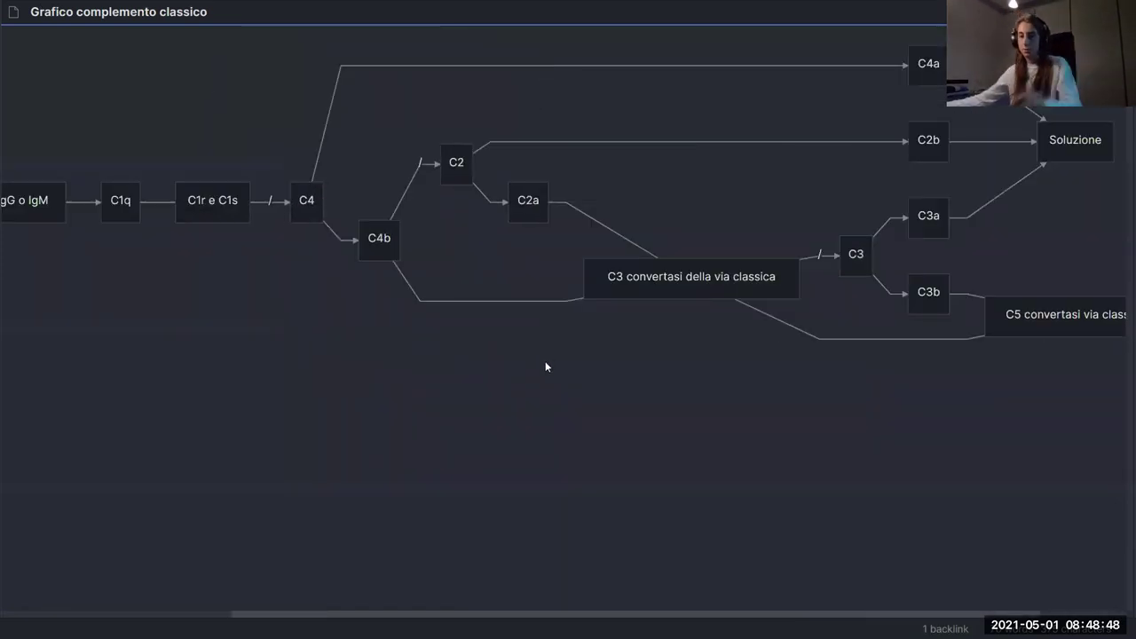
scroll(661, 399, "right", 1)
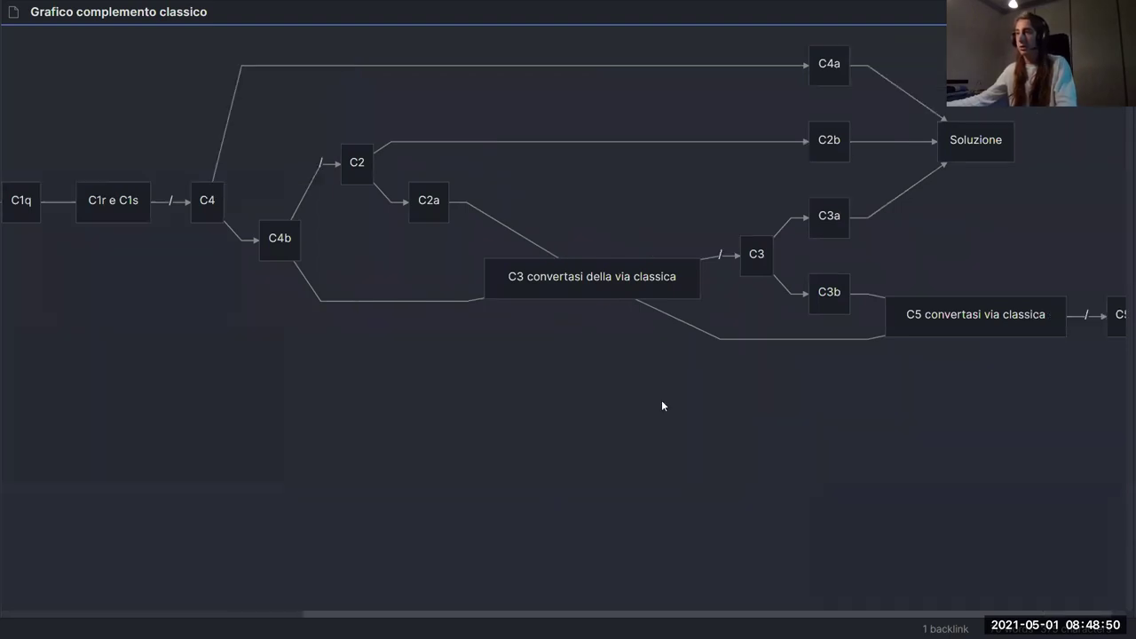
scroll(663, 400, "left", 4)
scroll(662, 402, "right", 5)
scroll(662, 402, "left", 3)
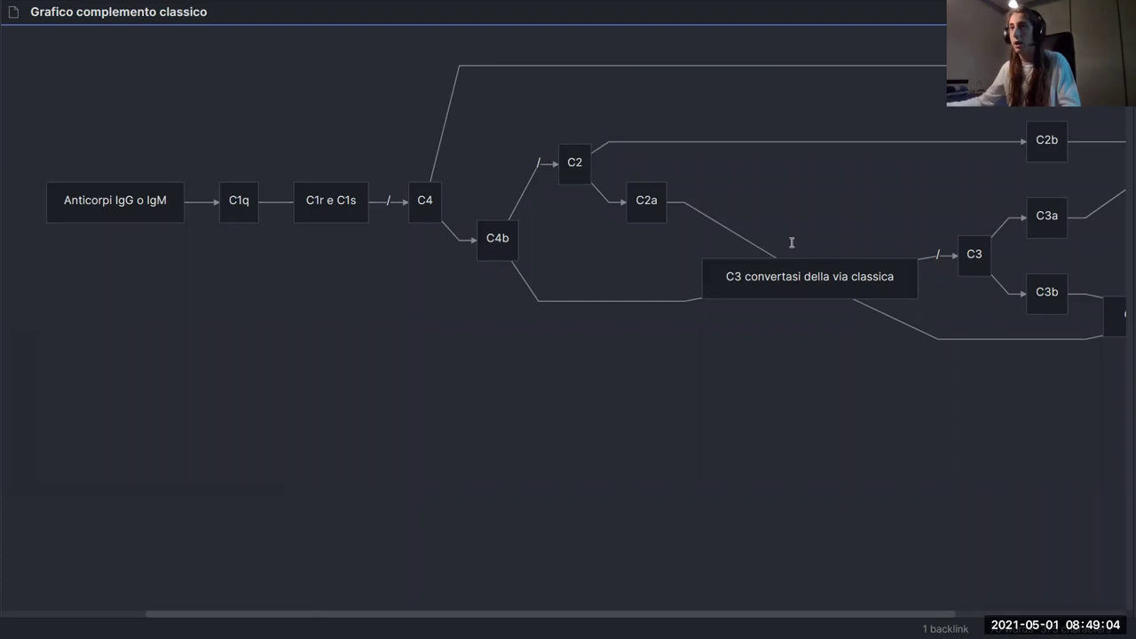
- Restore the side-by-side pane layout and reopen the note "Malattie da ipersensibilità" in place of the diagram
key("Escape")
scroll(691, 266, "right", 5)
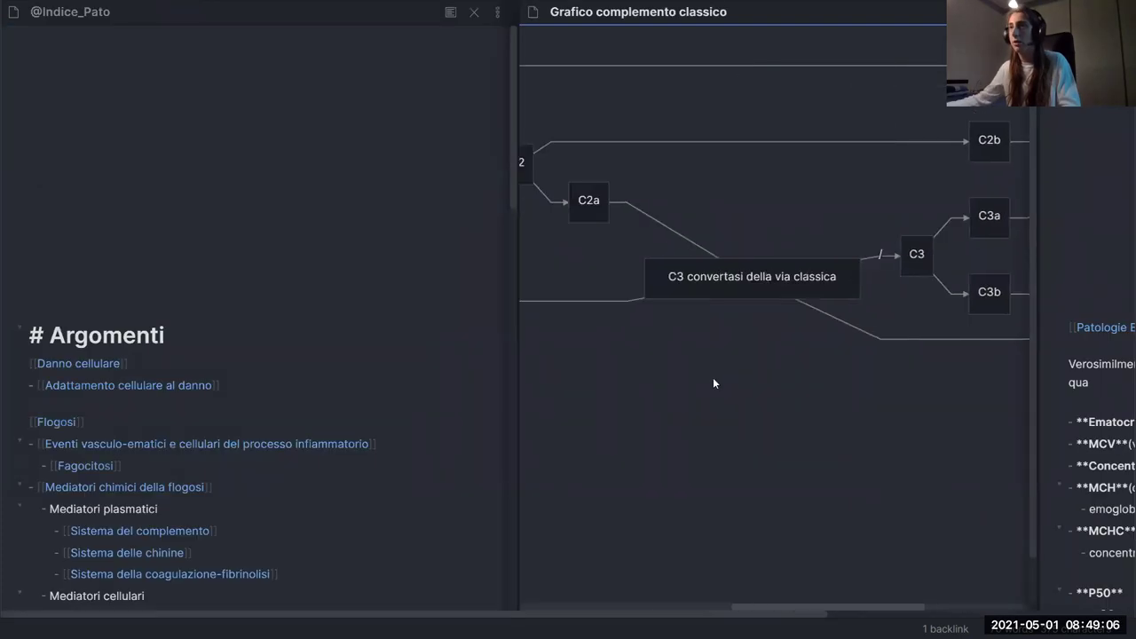
key("ctrl+o")
type("iper")
key("Return")
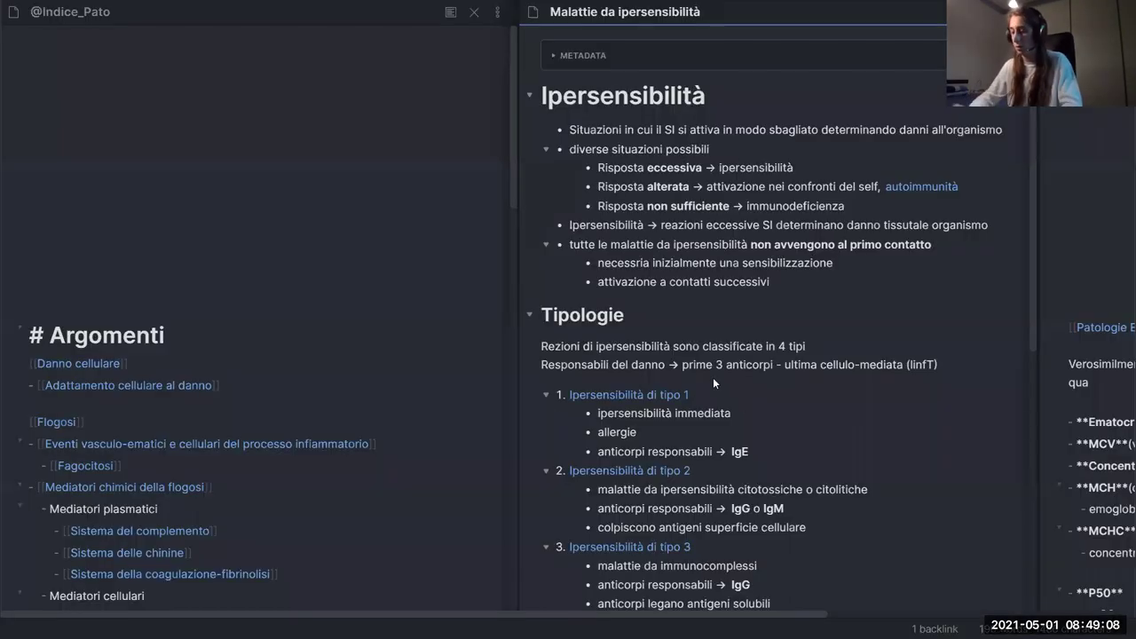
scroll(713, 383, "down", 4)
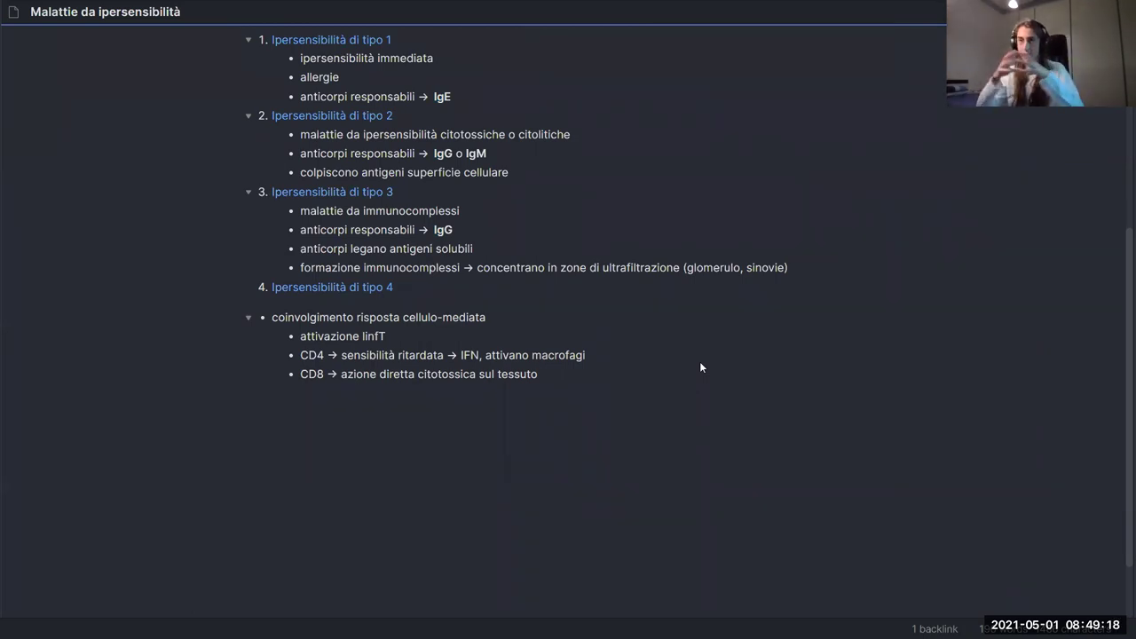
scroll(759, 342, "up", 3)
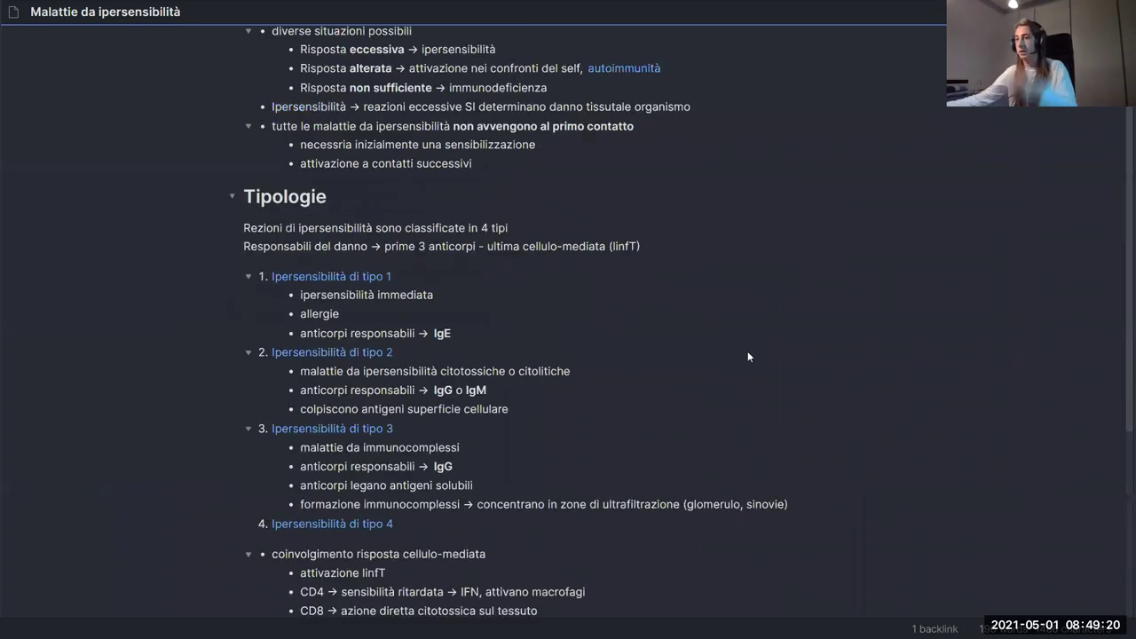
scroll(788, 358, "down", 1)
scroll(799, 355, "up", 1)
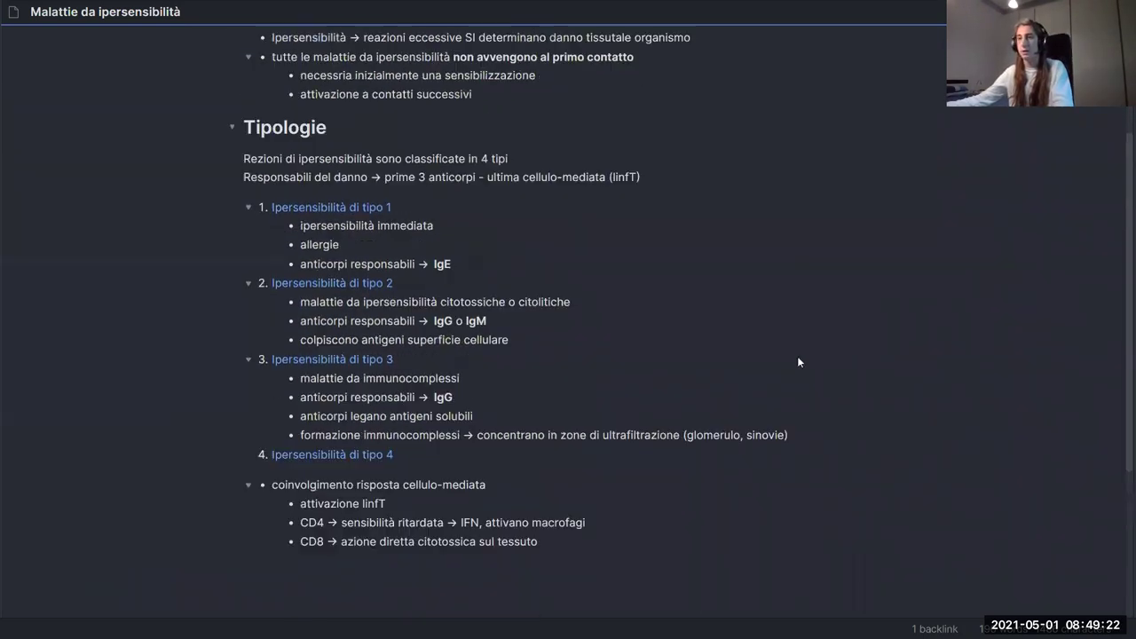
- Open the community plugin browser from the settings and search it for "exc"
key("ctrl+comma")
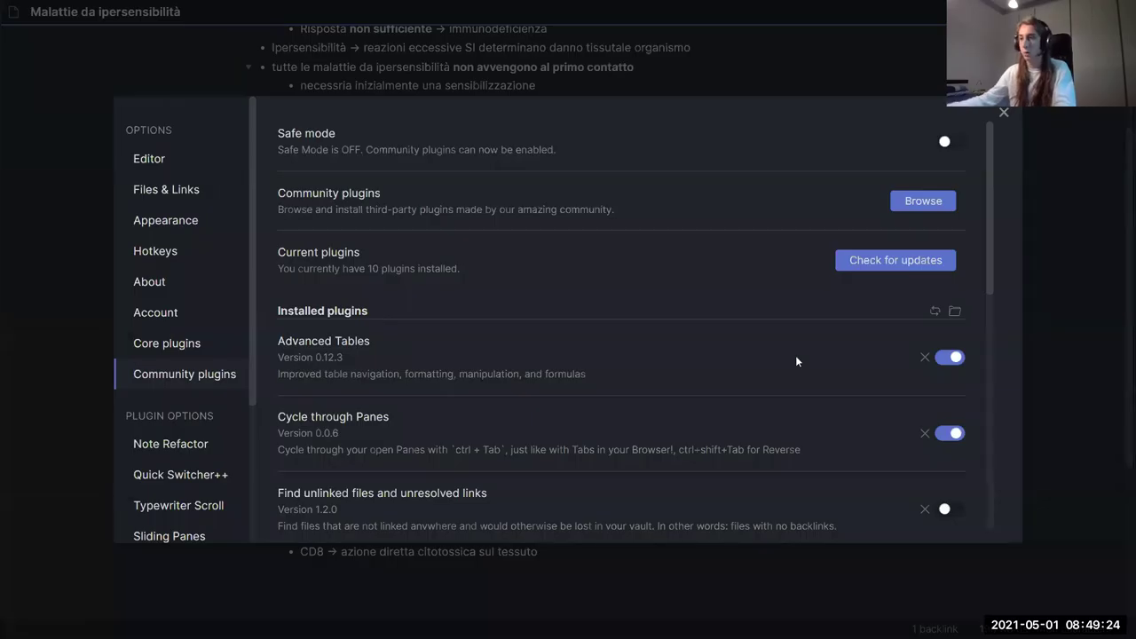
scroll(713, 381, "down", 3)
scroll(641, 372, "up", 3)
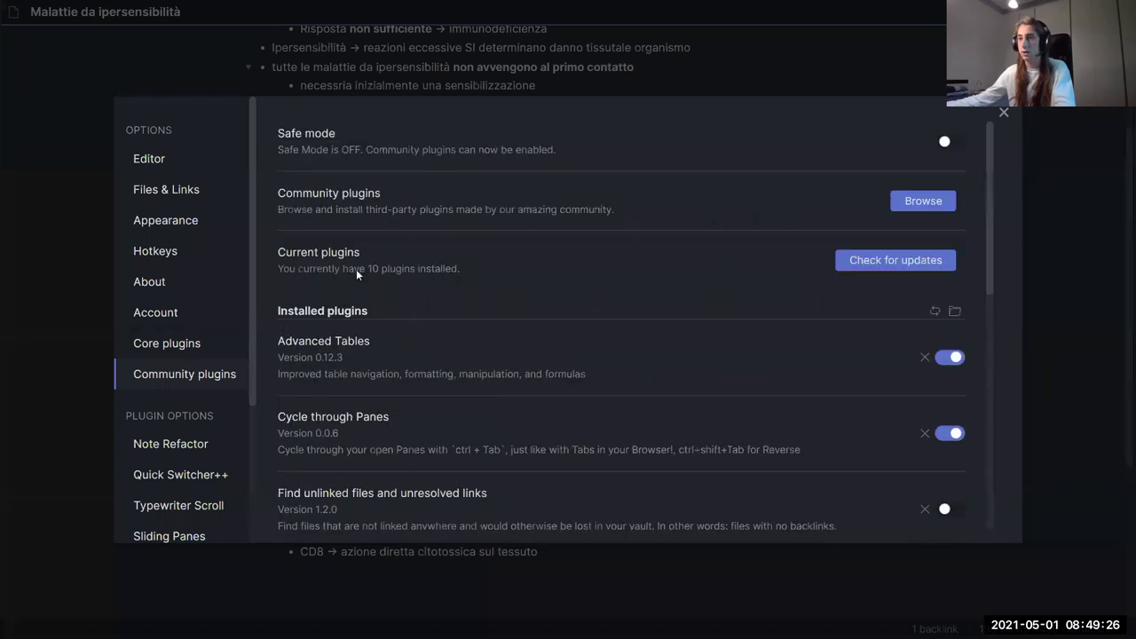
left_click(923, 201)
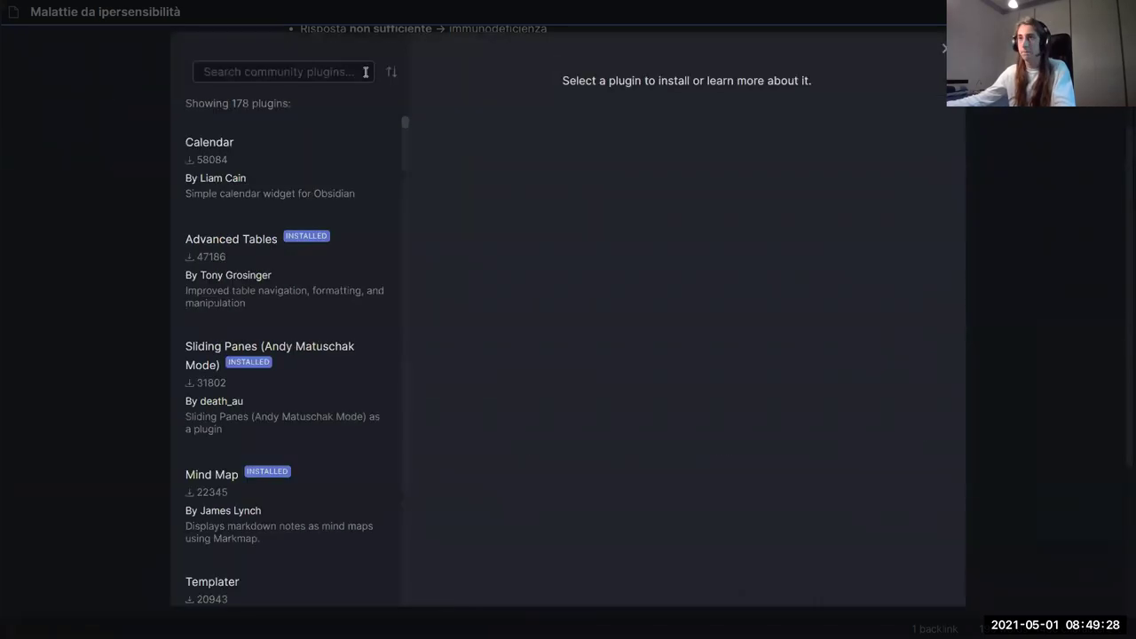
type("exac")
key("BackSpace")
key("BackSpace")
type("c")
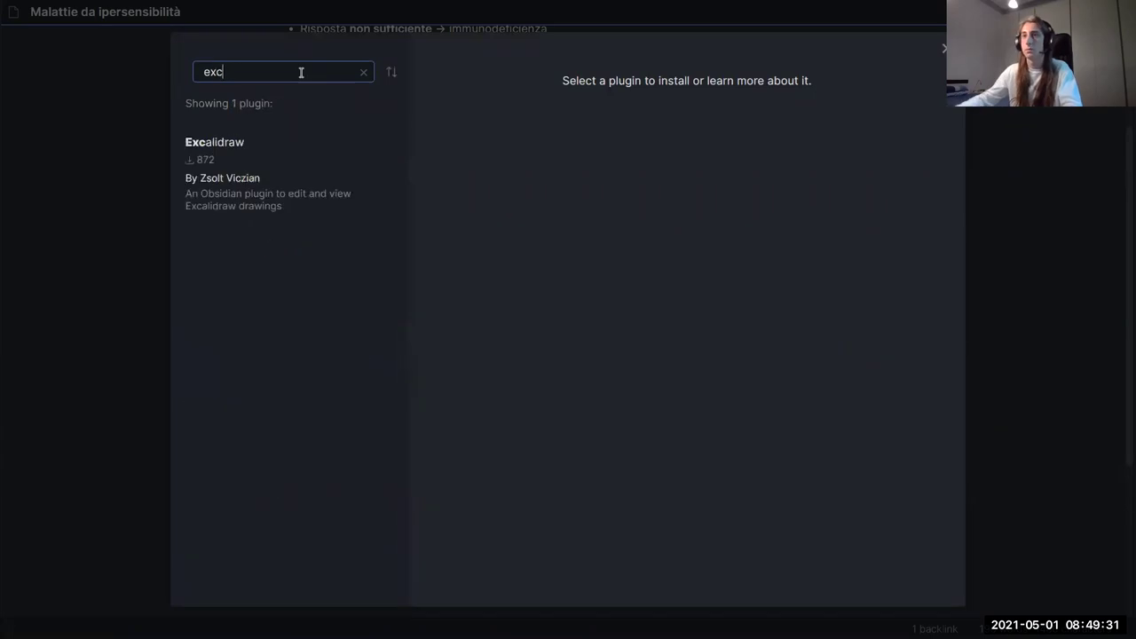
- View the Excalidraw plugin's description with its preview image enlarged, and close the plugin browser and settings
left_click(397, 185)
scroll(662, 255, "down", 3)
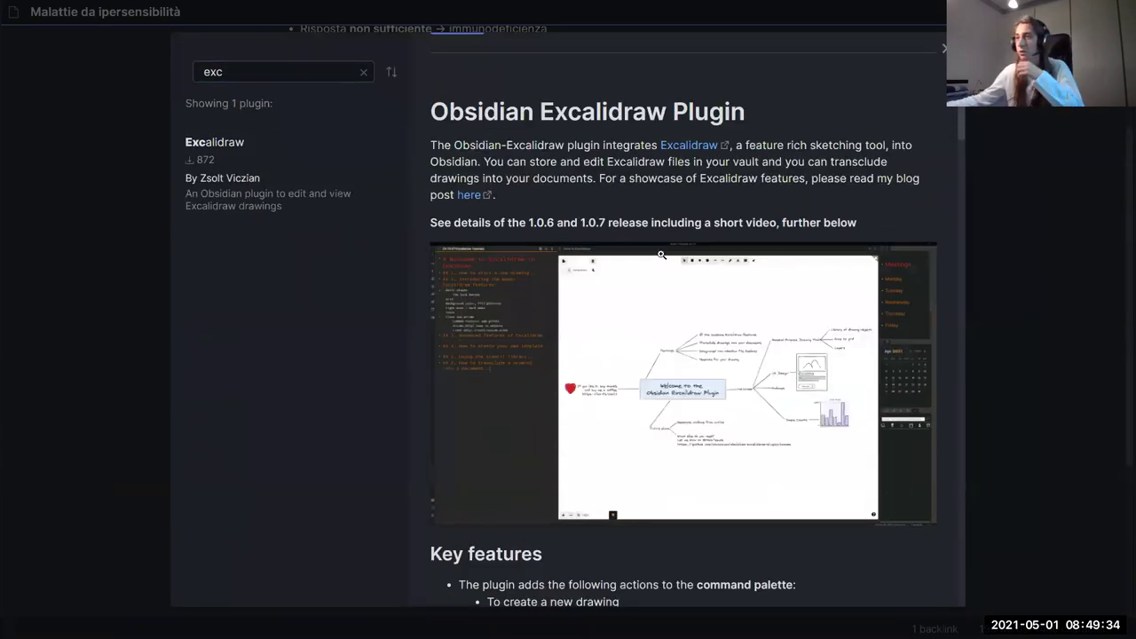
left_click(678, 360)
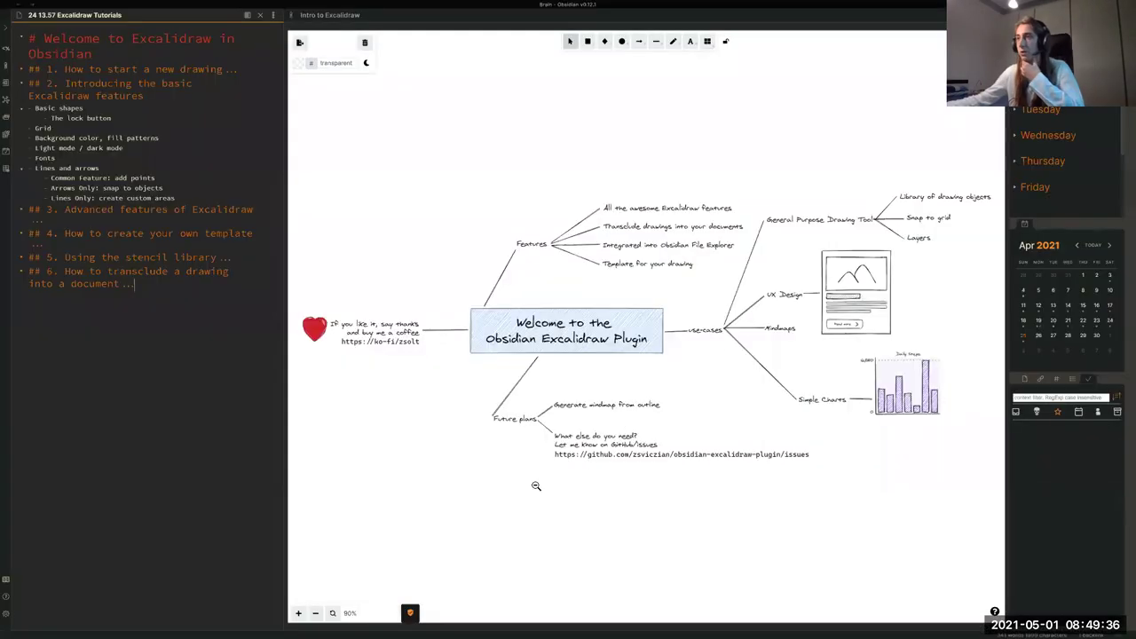
left_click(1010, 346)
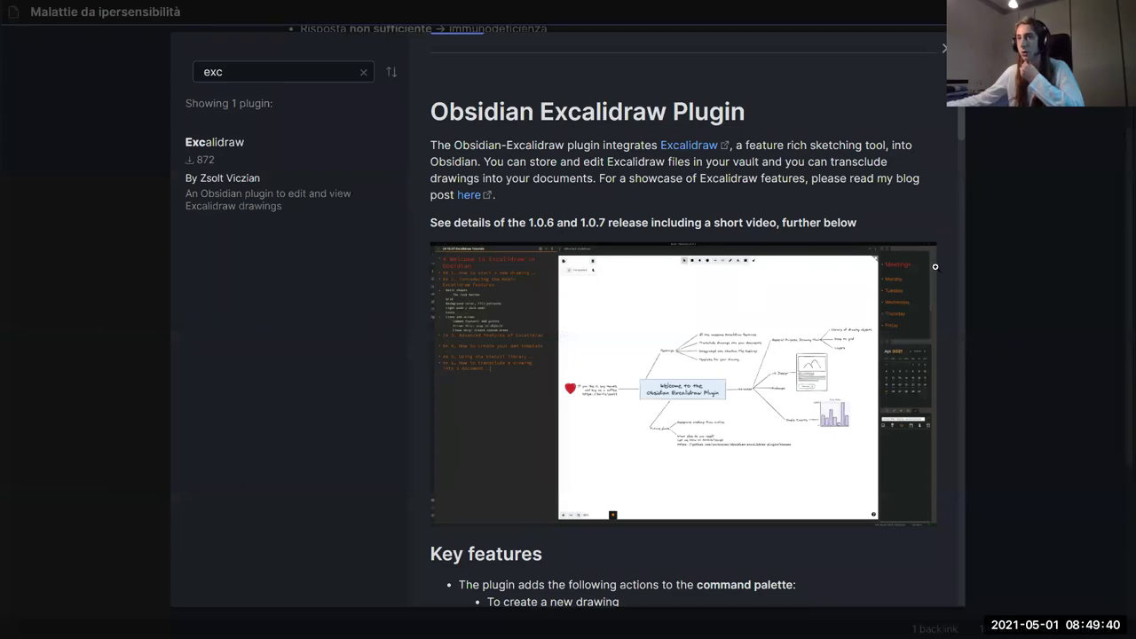
left_click(1037, 217)
left_click(1053, 219)
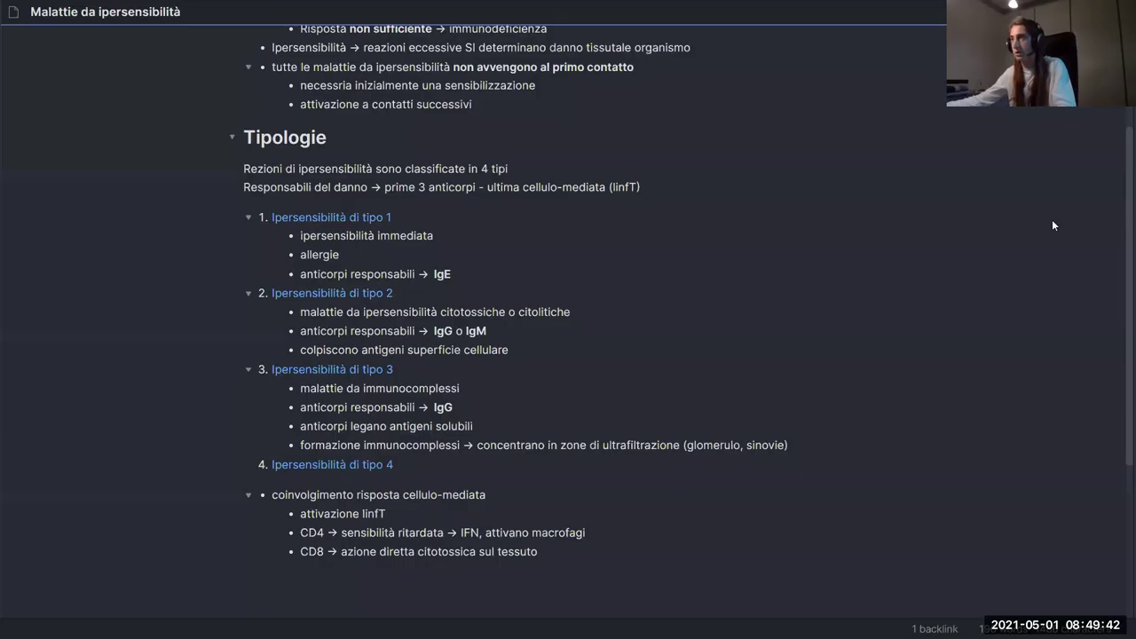
- Switch the note "Malattie da ipersensibilità" to editing mode and insert an empty code block below its last bullet
scroll(542, 392, "down", 2)
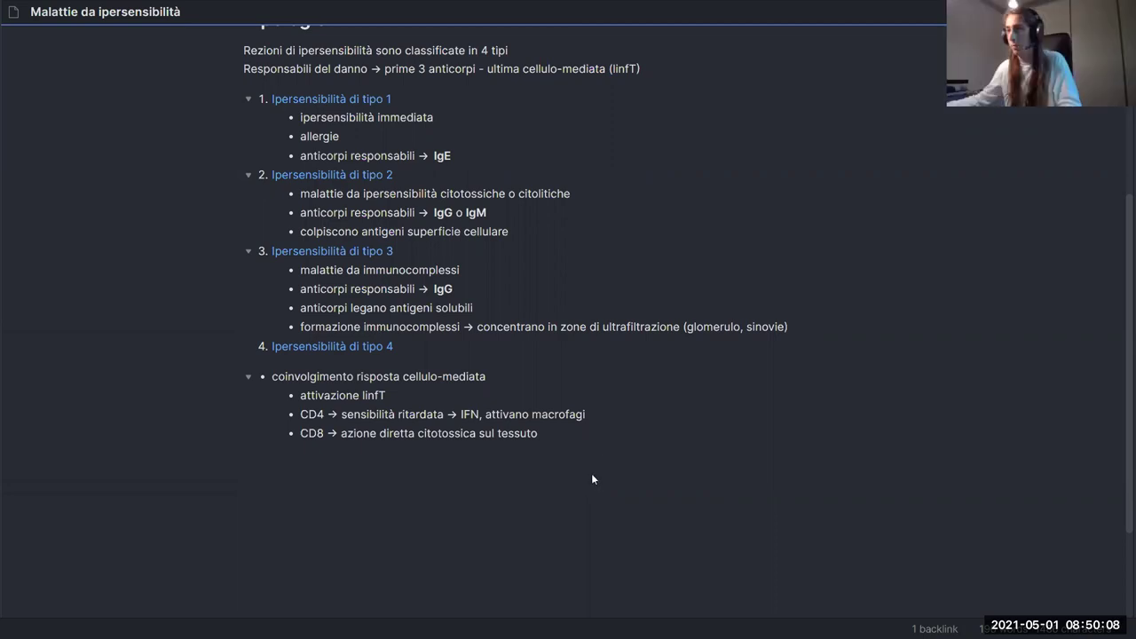
key("ctrl+e")
scroll(574, 299, "down", 10)
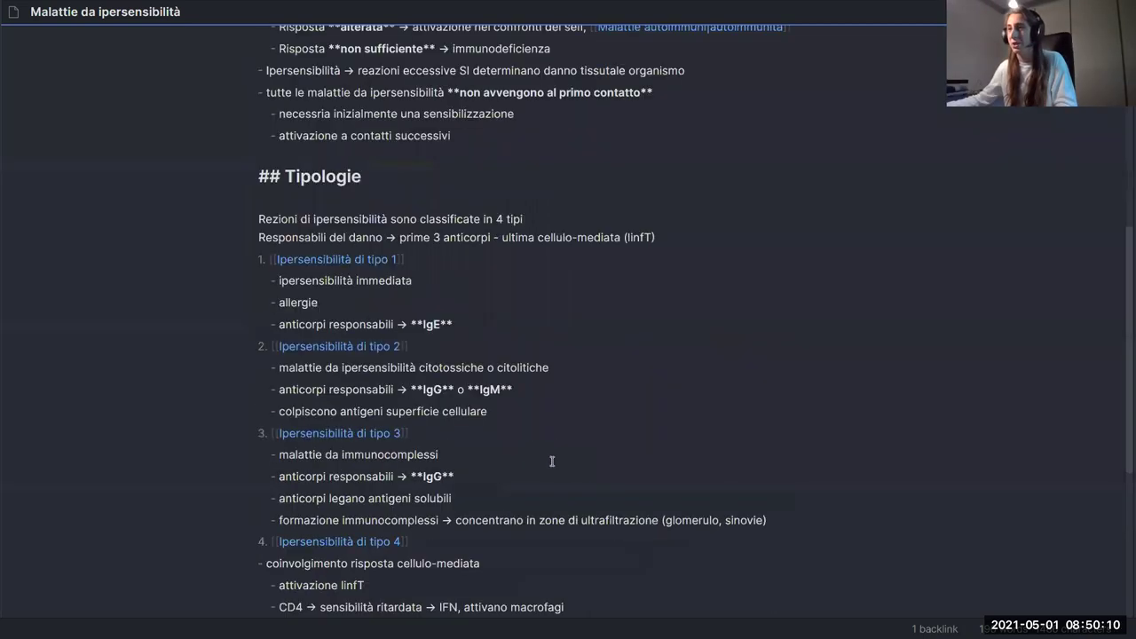
key("Return")
key("Return")
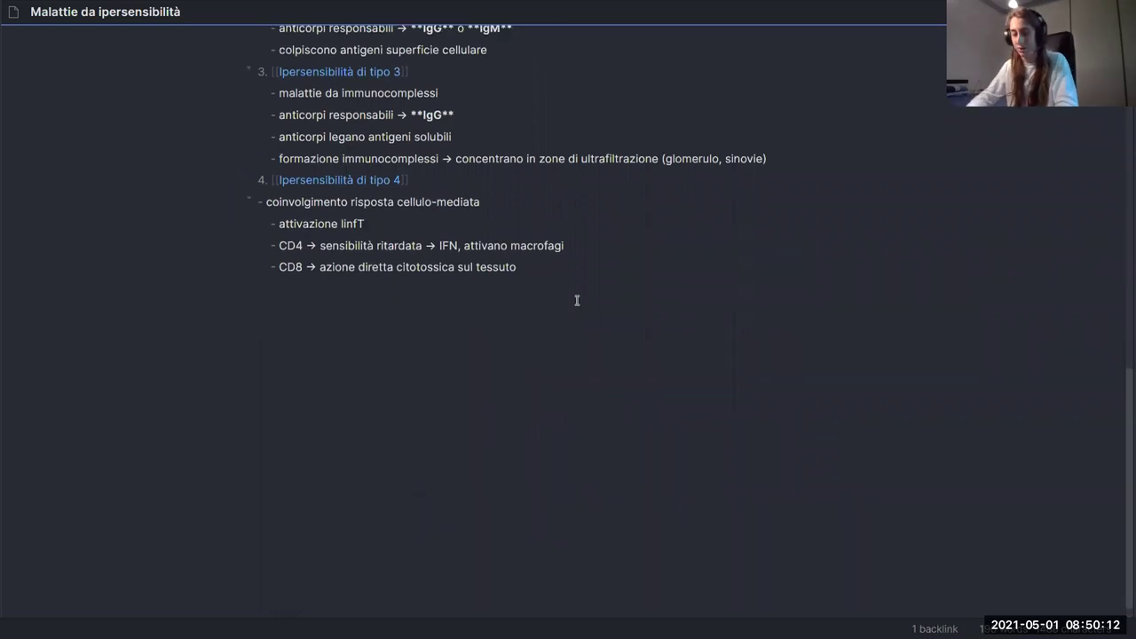
type("````")
key("Return")
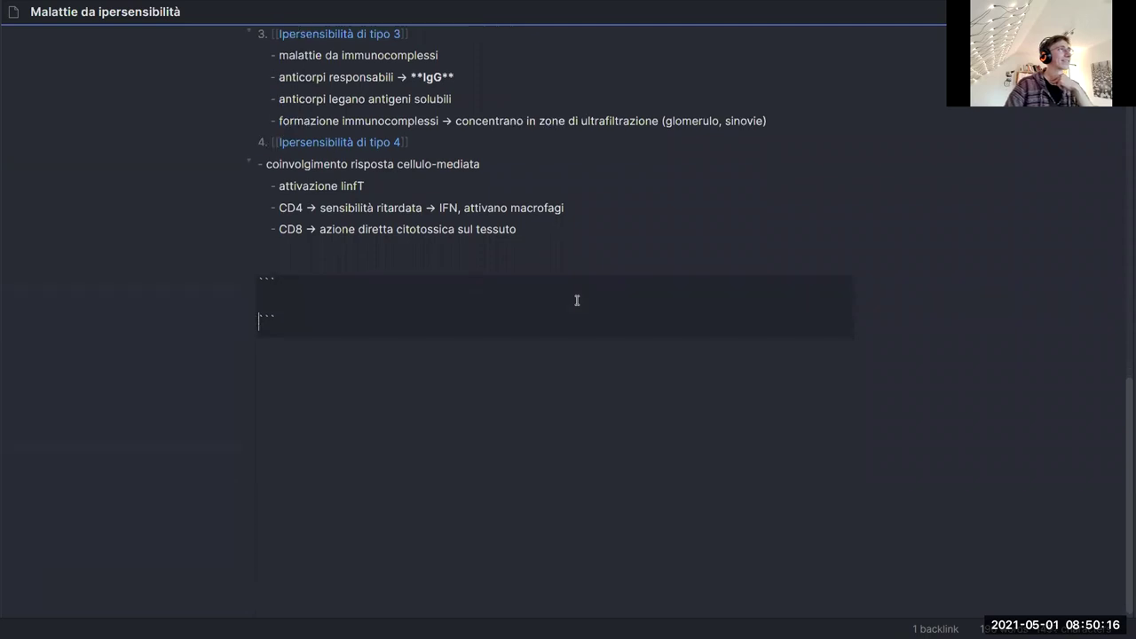
- Set the code block's language to mermaid and start a new line inside it
type("mrem")
key("BackSpace")
key("BackSpace")
key("BackSpace")
type("erm")
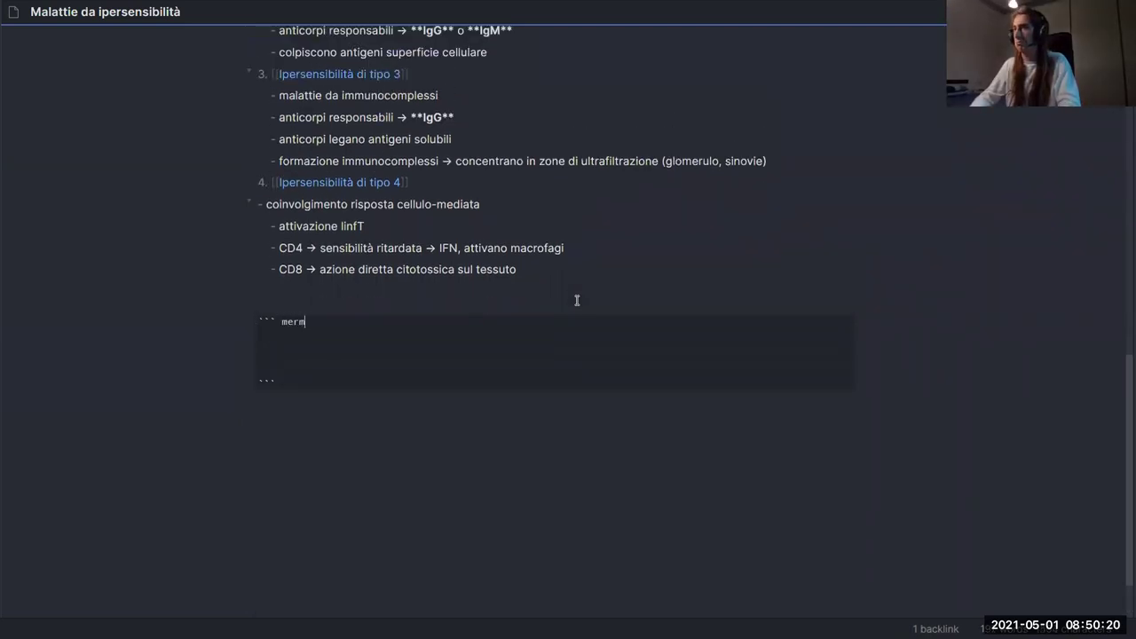
type("aid")
key("Return")
- Define the diagram as "graph TD" with the connection "A --> B", preview it rendered, and return to editing
key("Tab")
type("grapjh")
key("BackSpace")
key("BackSpace")
type("h TD")
key("Return")
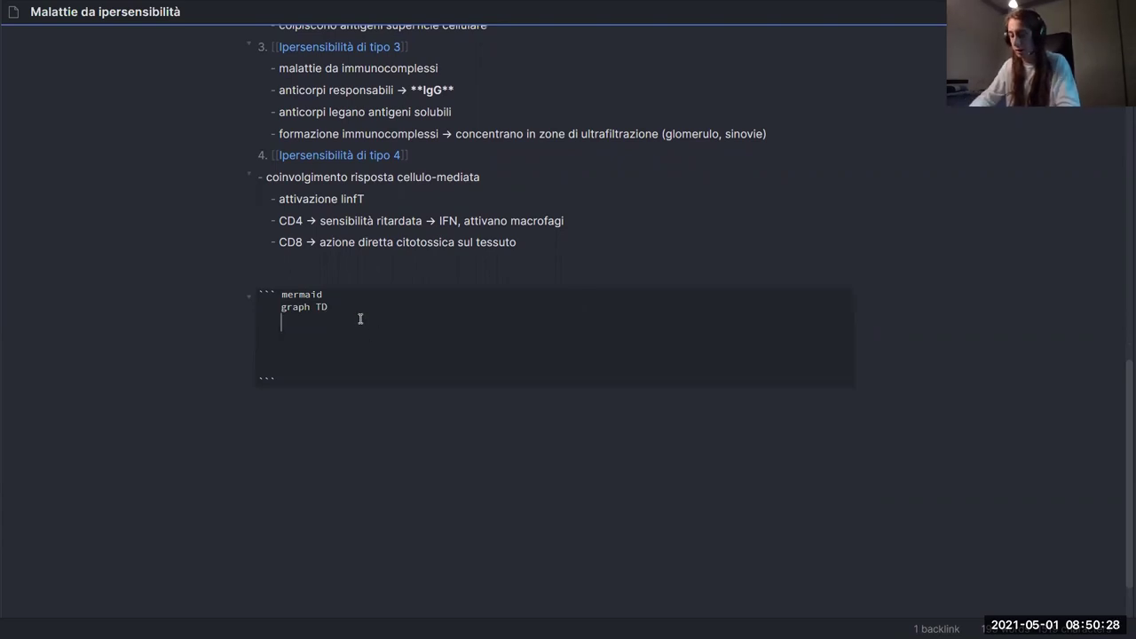
type("A --> B")
key("ctrl+e")
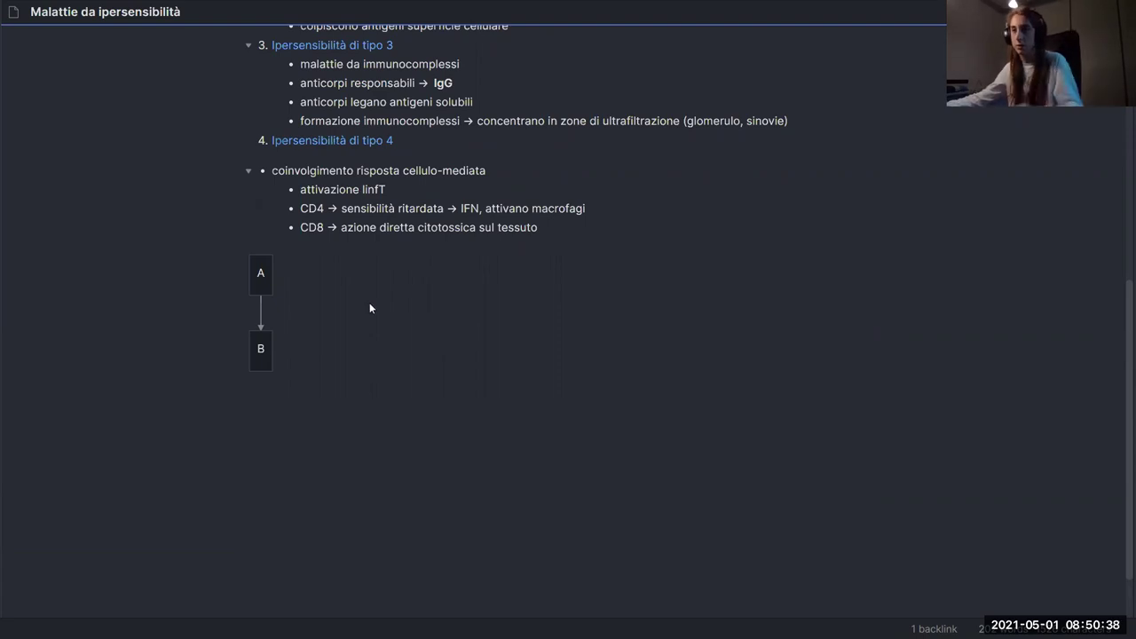
key("ctrl+e")
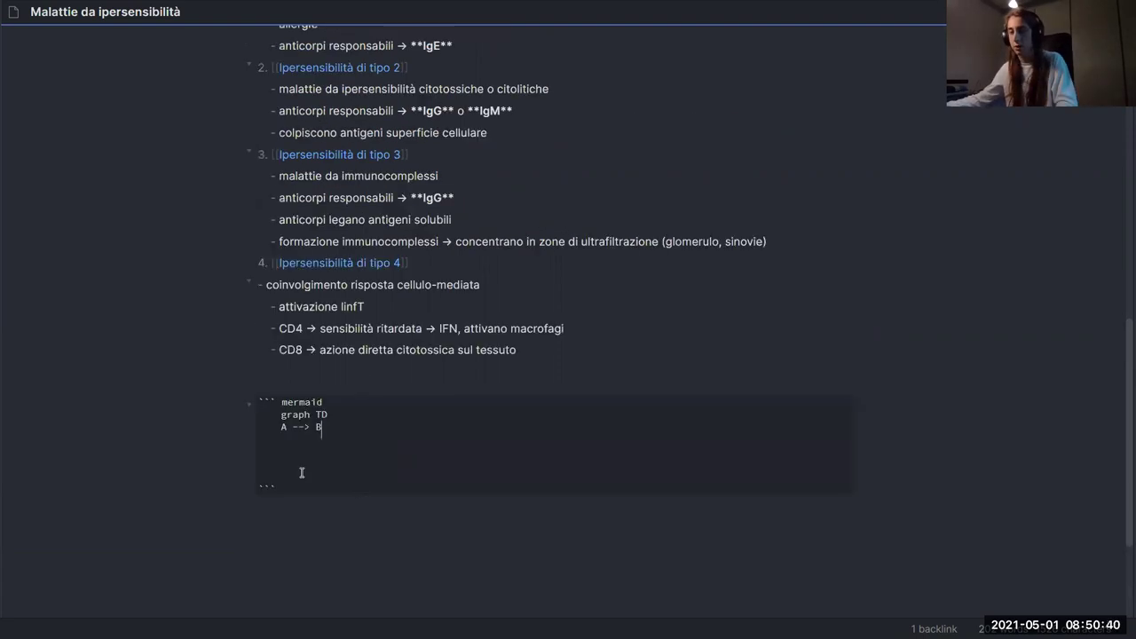
- Delete the whole mermaid code block at the end of the note, leaving an empty line for new text
key("Down")
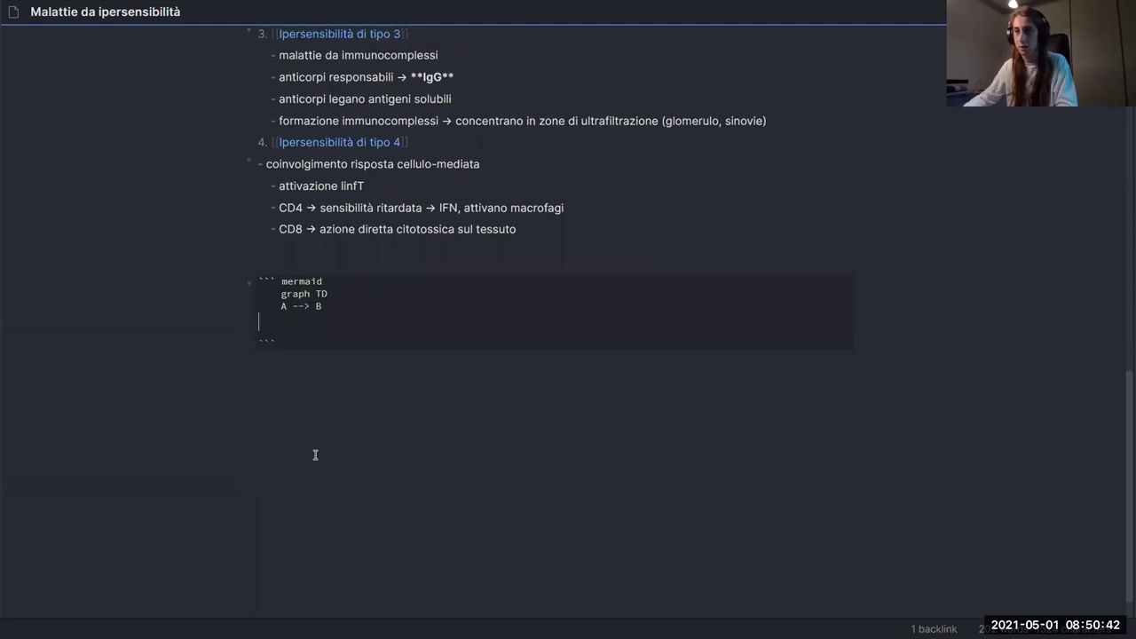
key("BackSpace")
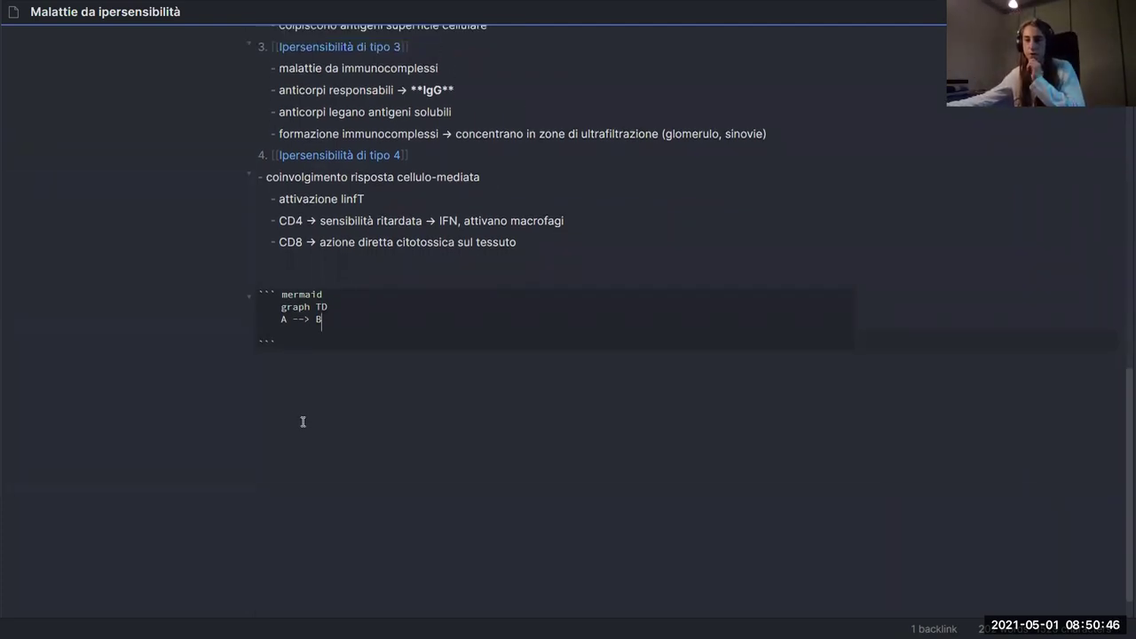
left_click(338, 335)
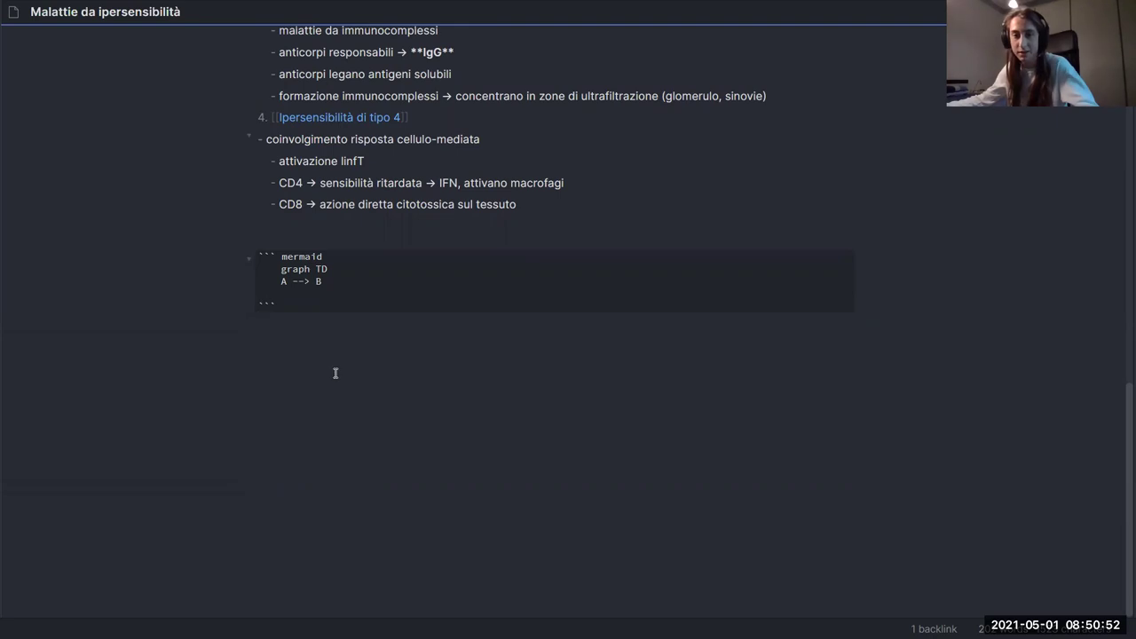
left_click_drag(317, 299, 196, 257)
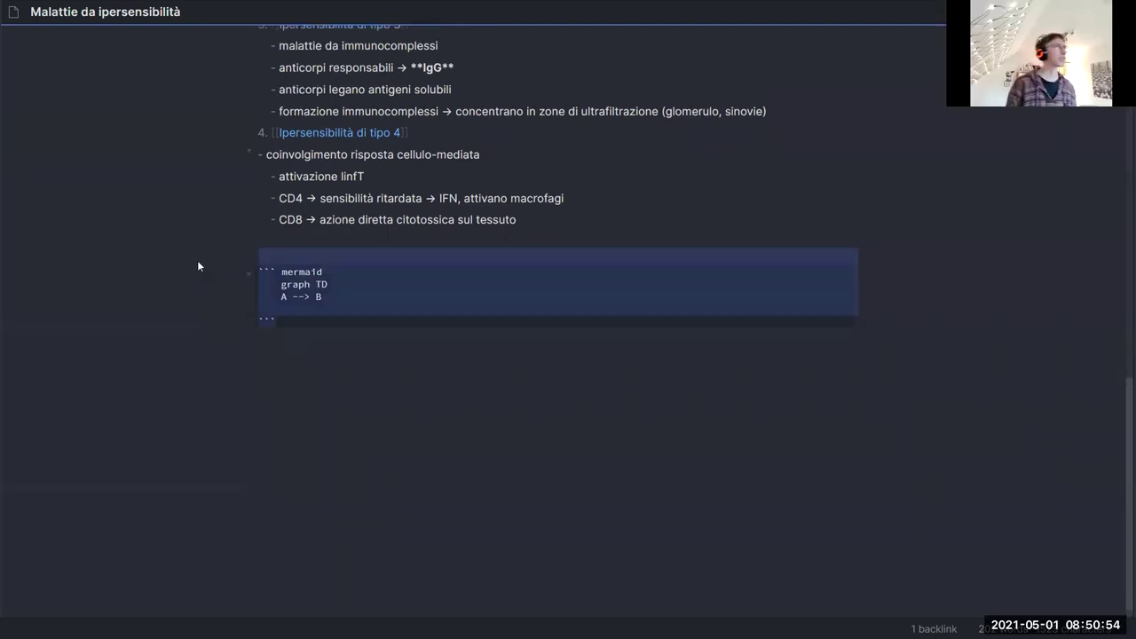
key("BackSpace")
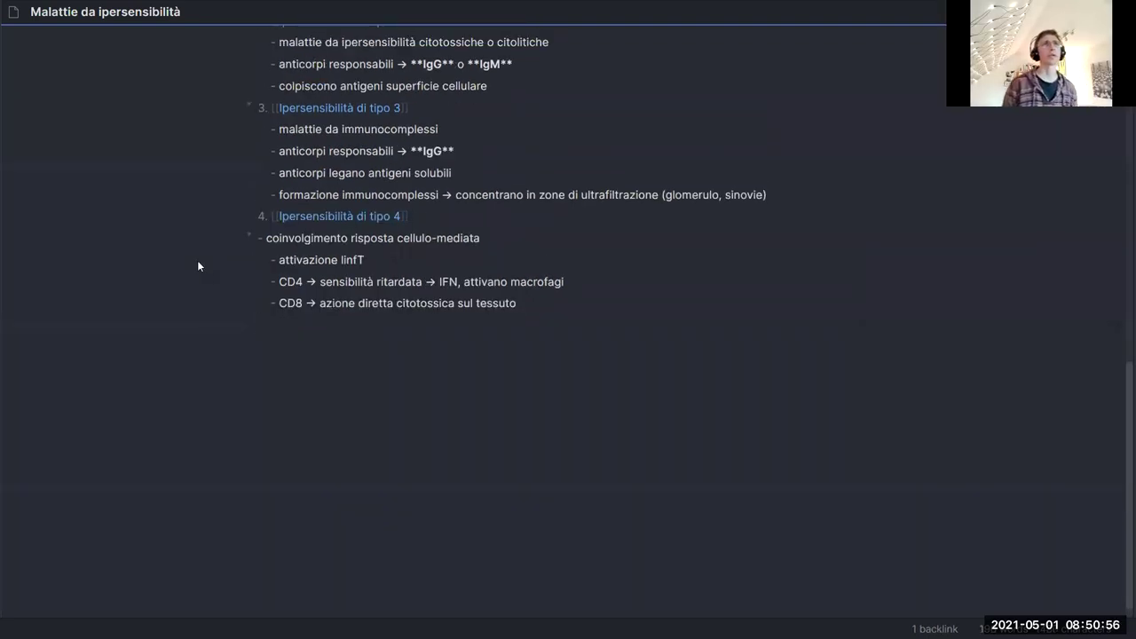
key("Return")
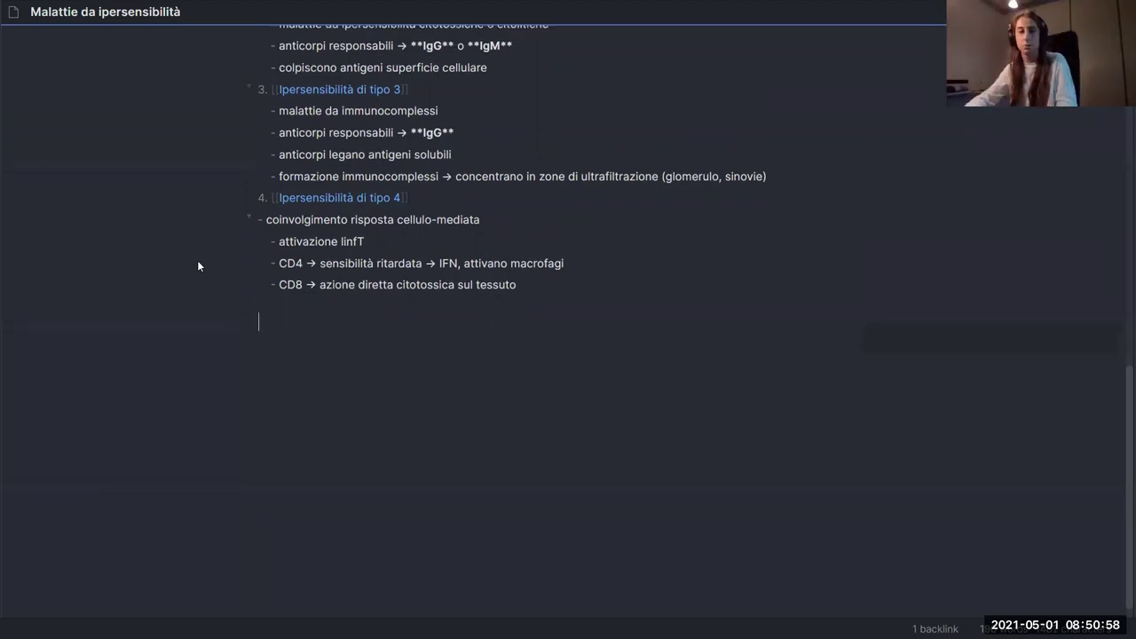
- Examine the full list of core plugins in the settings, and return to the note
key("ctrl+comma")
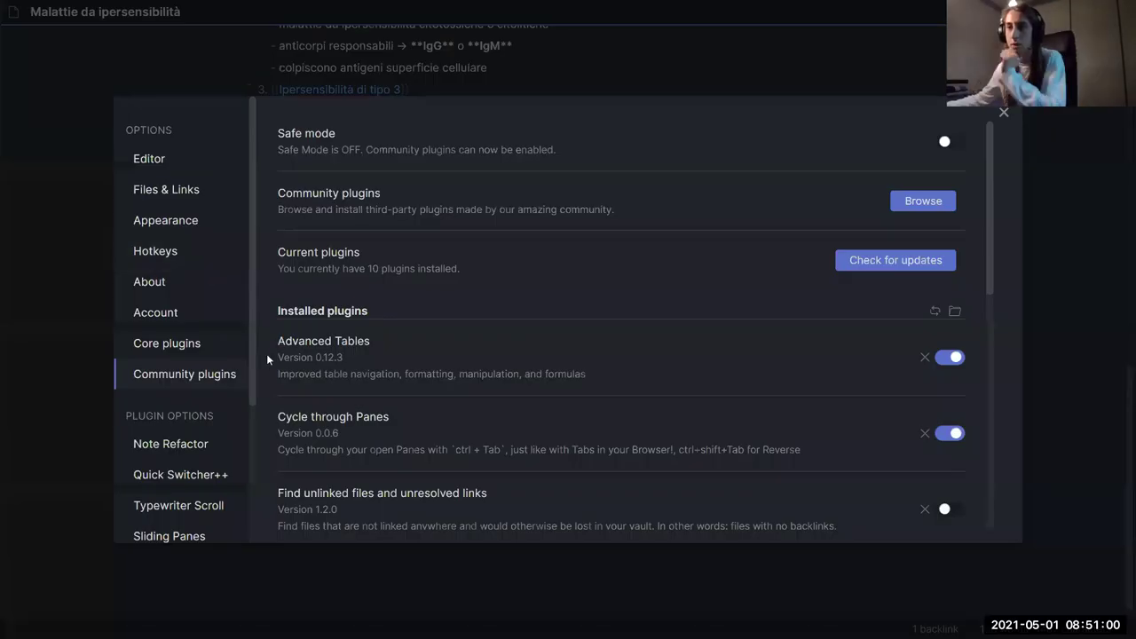
left_click(197, 346)
scroll(521, 353, "down", 10)
scroll(469, 431, "down", 2)
scroll(471, 429, "up", 4)
scroll(472, 431, "up", 5)
scroll(474, 427, "up", 4)
scroll(474, 427, "down", 8)
scroll(474, 426, "down", 5)
scroll(199, 401, "down", 3)
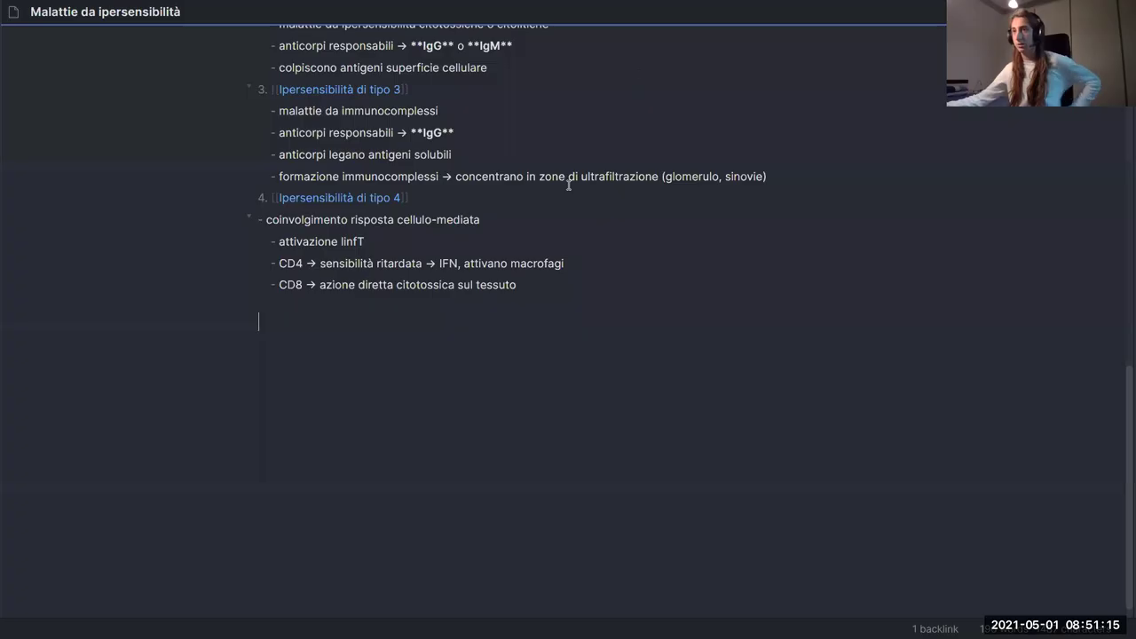
left_click(632, 83)
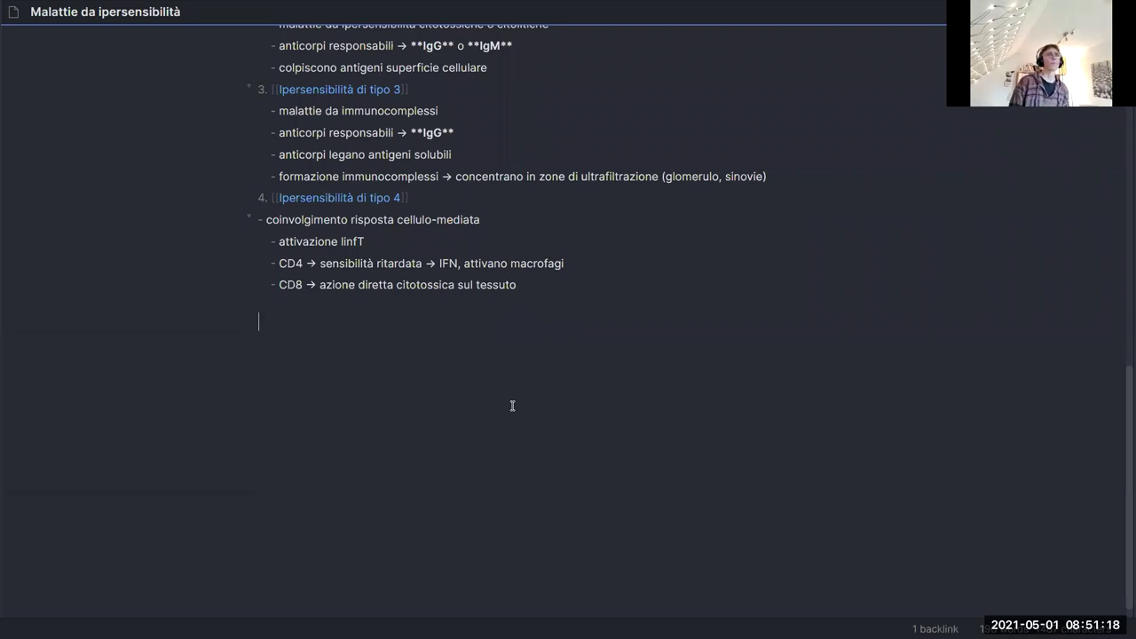
- Add another empty line at the end of the note and insert an upward arrow symbol (↑) there
key("Return")
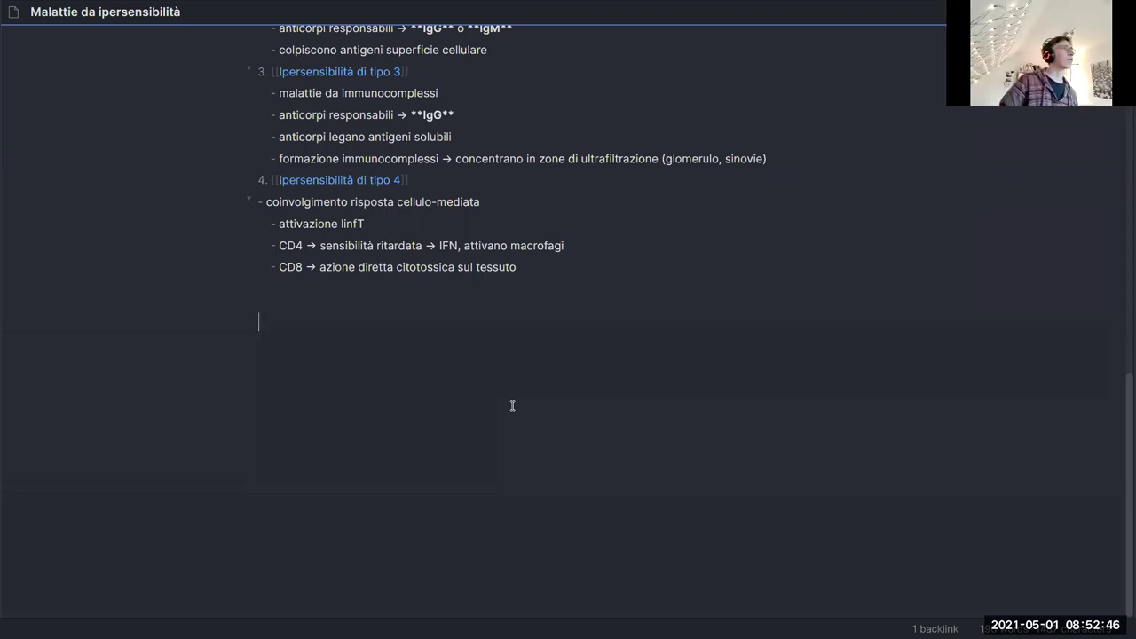
scroll(512, 405, "up", 4)
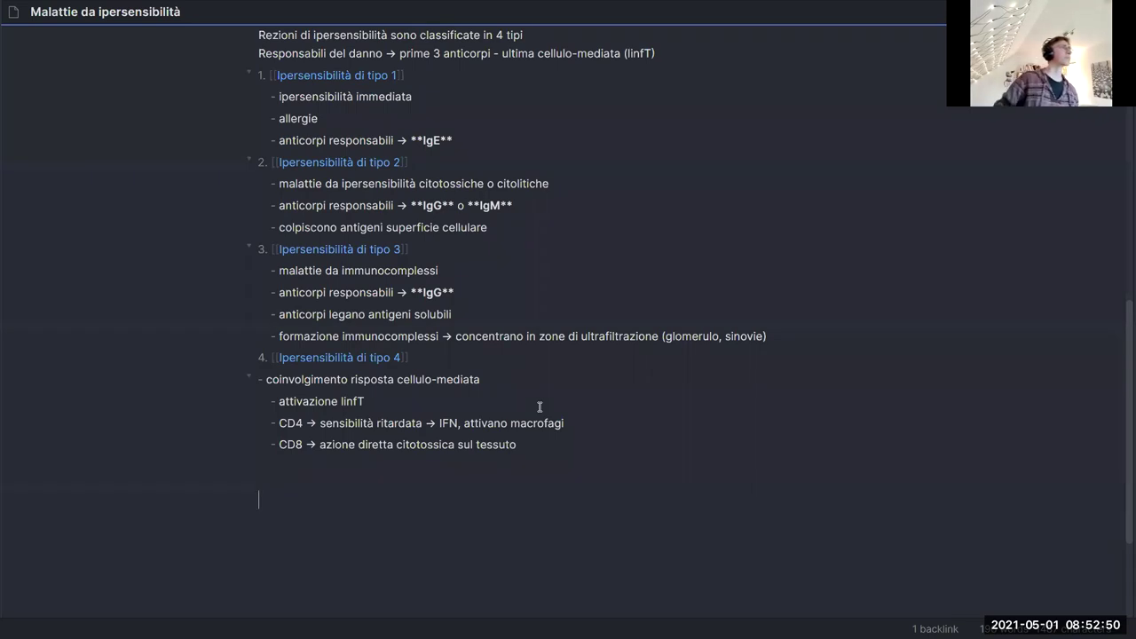
scroll(539, 406, "down", 4)
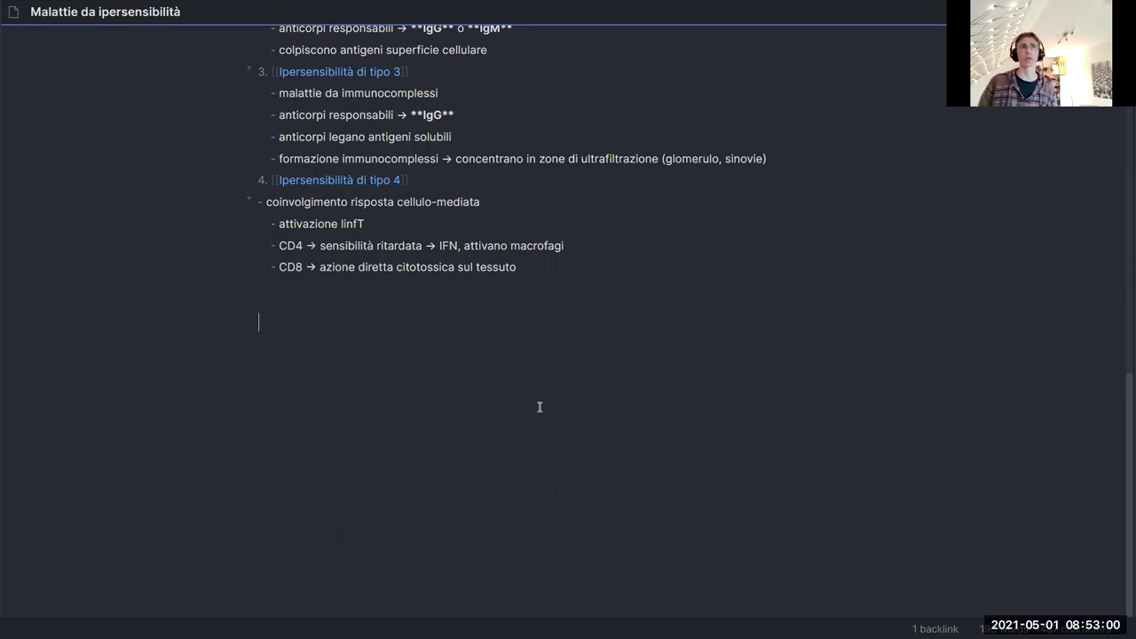
scroll(539, 406, "up", 5)
scroll(613, 474, "down", 2)
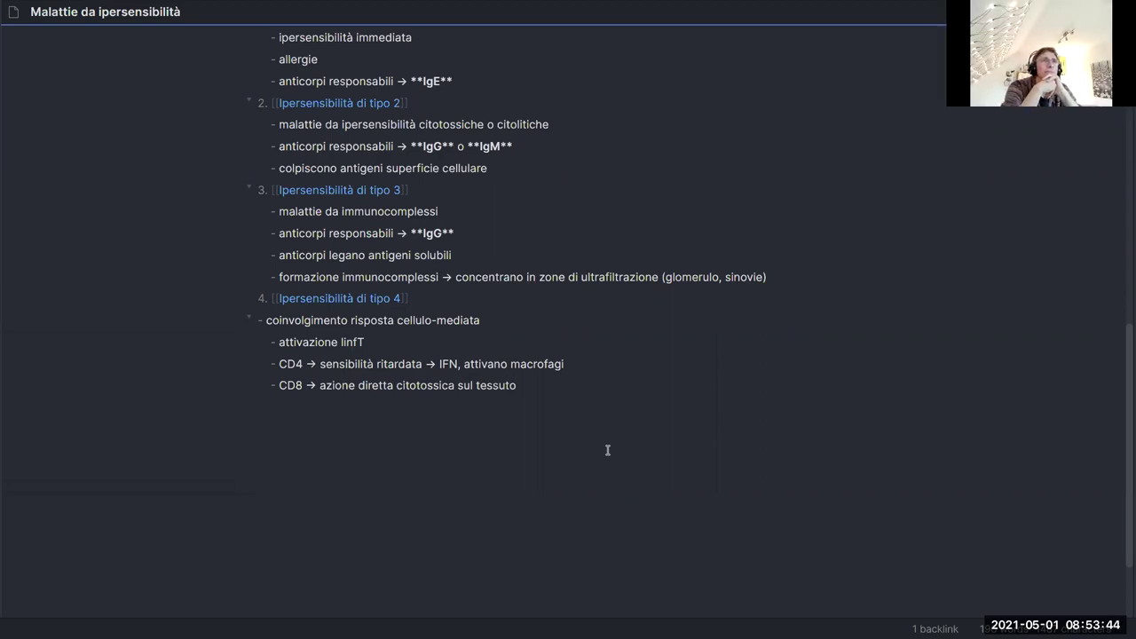
scroll(573, 416, "up", 3)
scroll(586, 408, "down", 3)
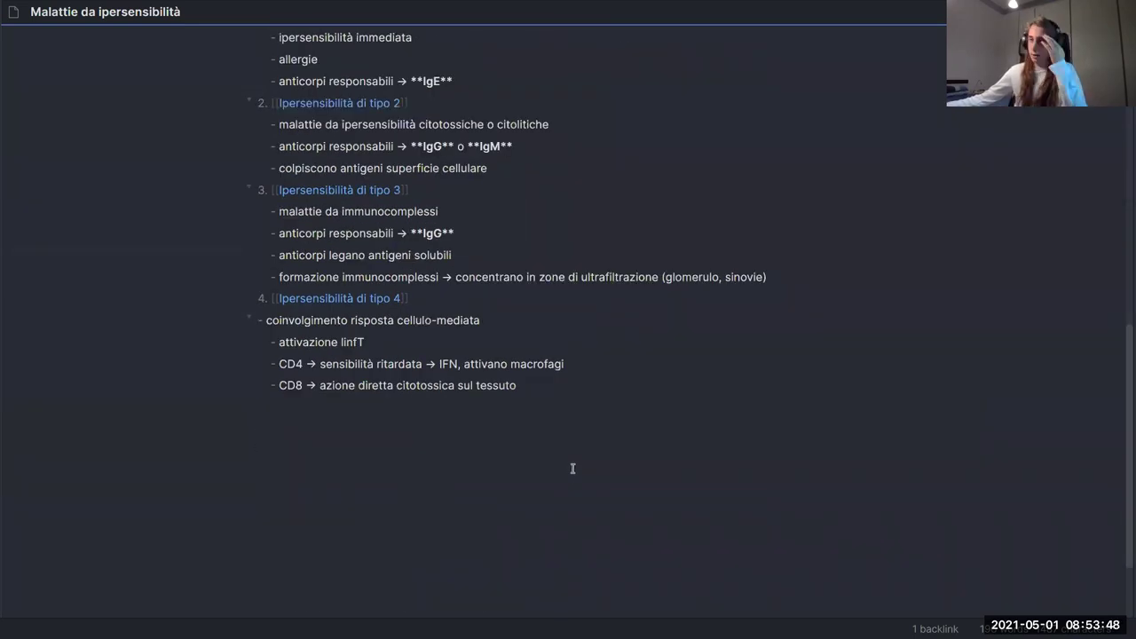
scroll(573, 468, "down", 1)
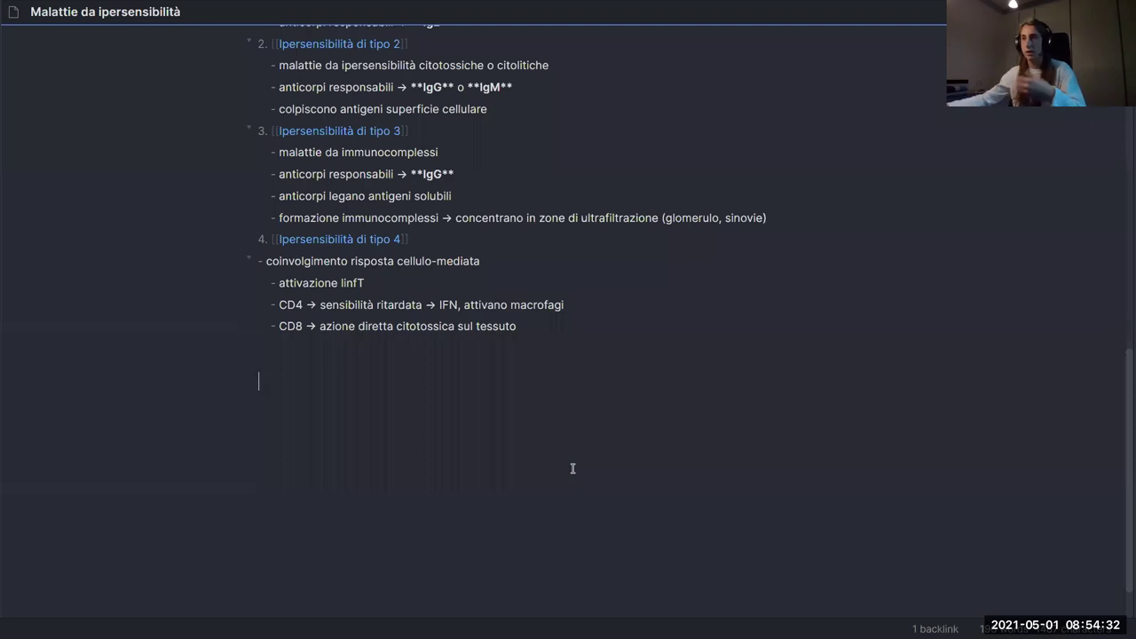
type("-")
key("BackSpace")
type("↑")
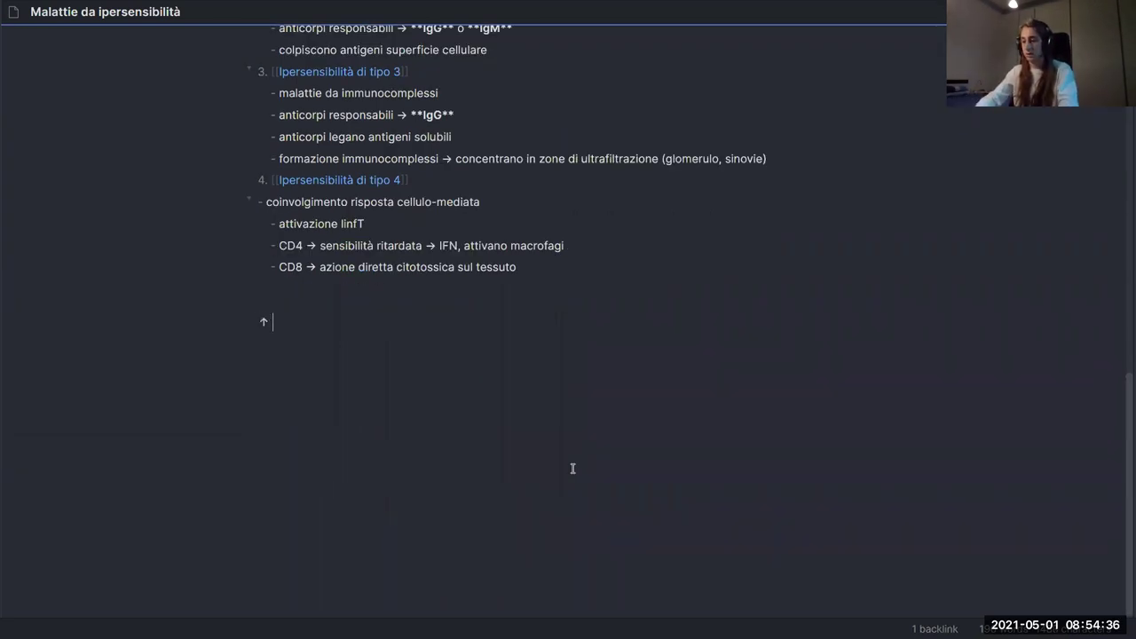
- Write "increment" after the upward arrow on the note's last line
type("incremen")
key("BackSpace")
key("BackSpace")
key("BackSpace")
key("BackSpace")
key("BackSpace")
key("BackSpace")
type("crement")
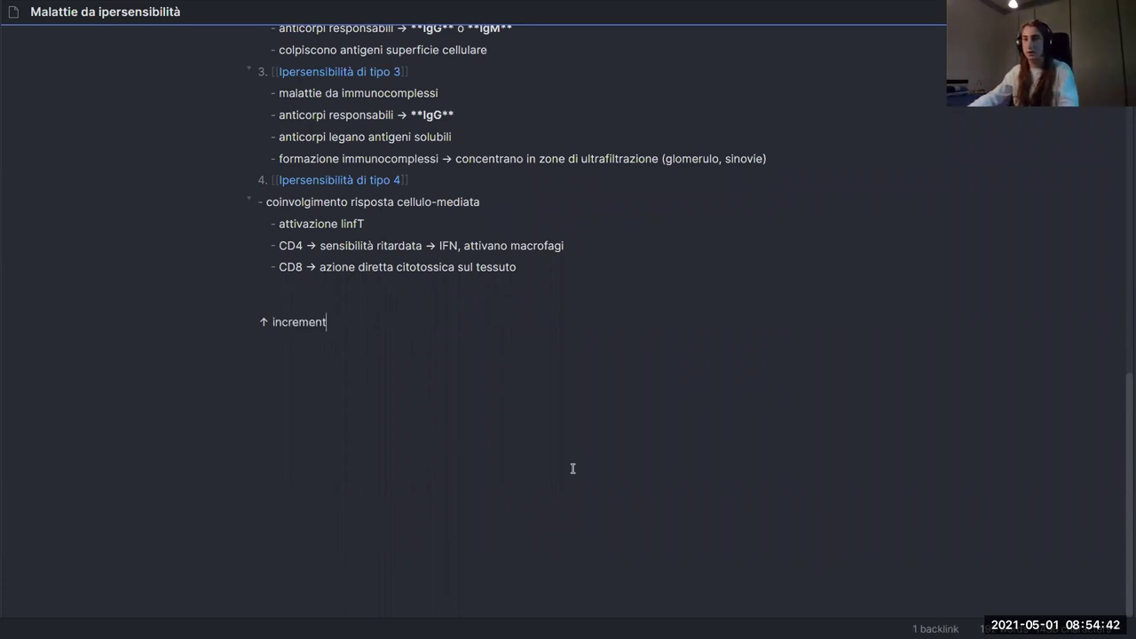
key("ctrl+Left")
key("Left")
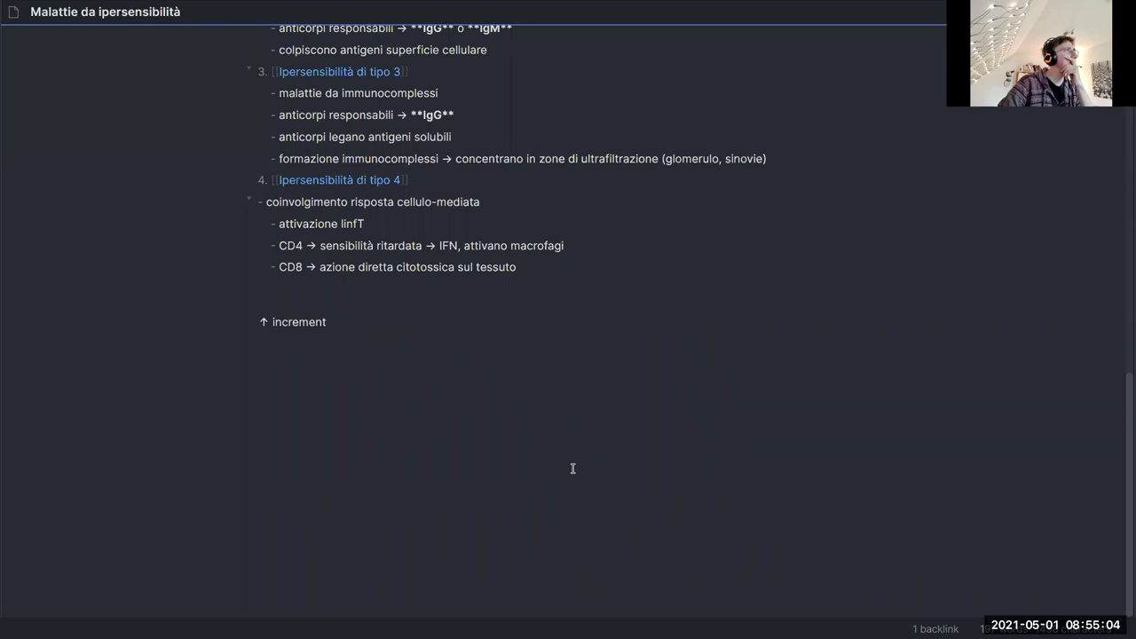
- Delete the "↑ increment" text at the end of the note and review the rendered note in preview
key("ctrl+BackSpace")
key("ctrl+BackSpace")
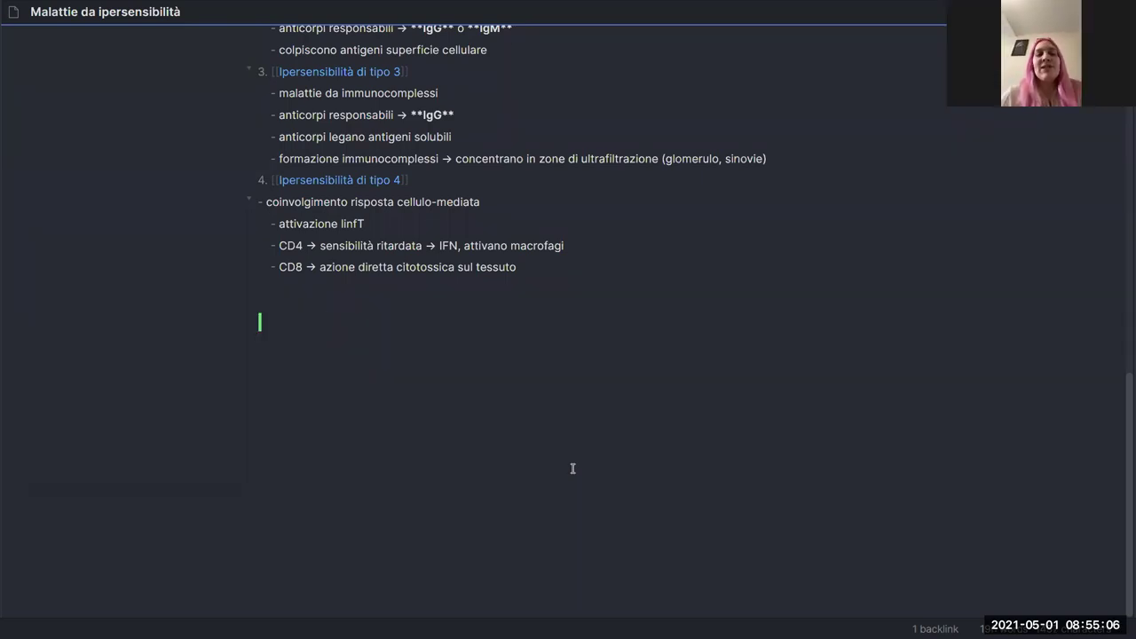
key("ctrl+e")
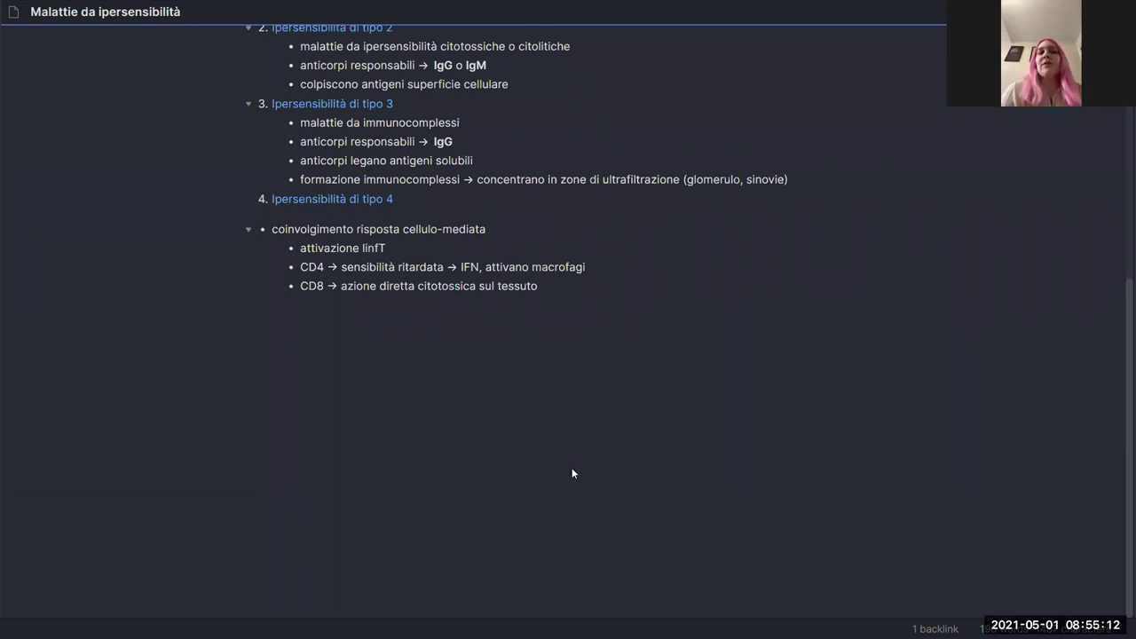
scroll(571, 463, "up", 3)
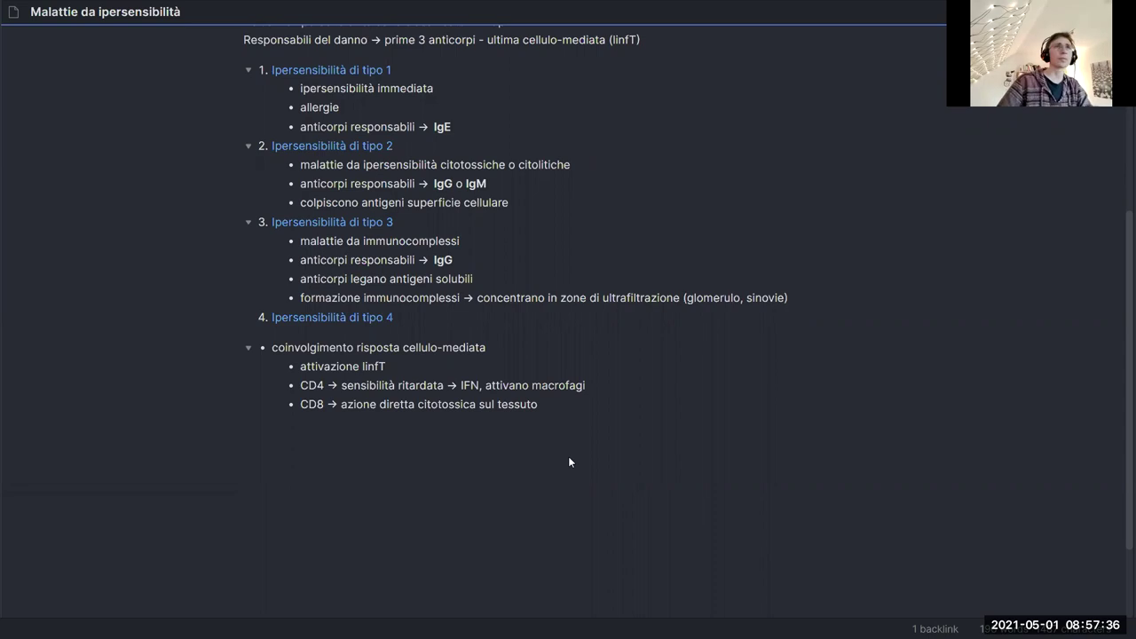
scroll(525, 455, "up", 3)
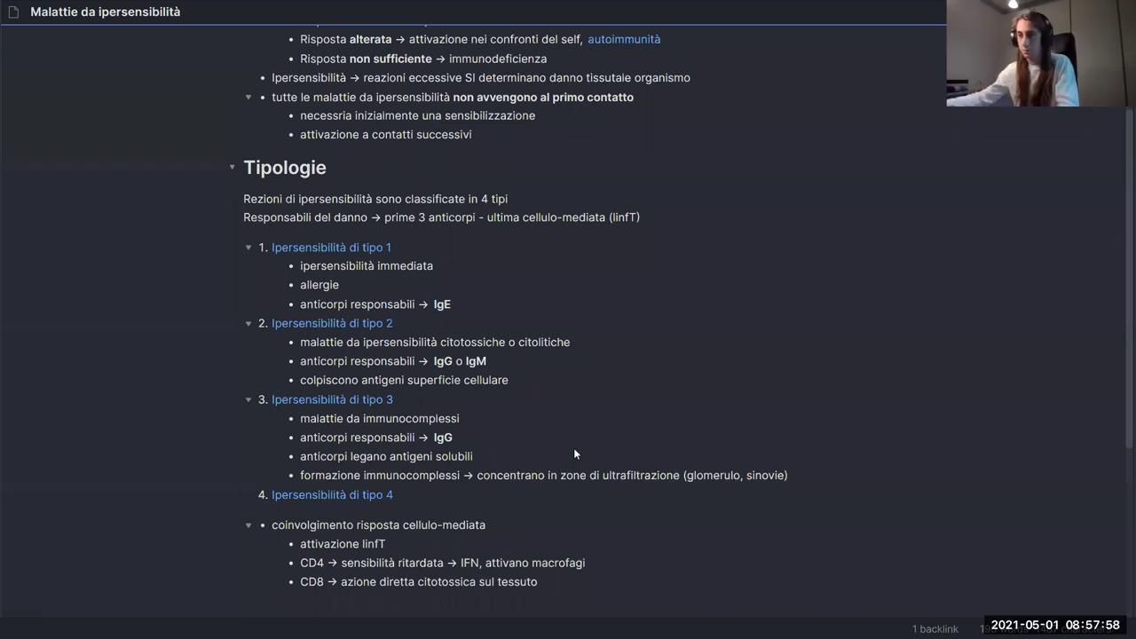
scroll(543, 426, "down", 3)
scroll(563, 436, "up", 3)
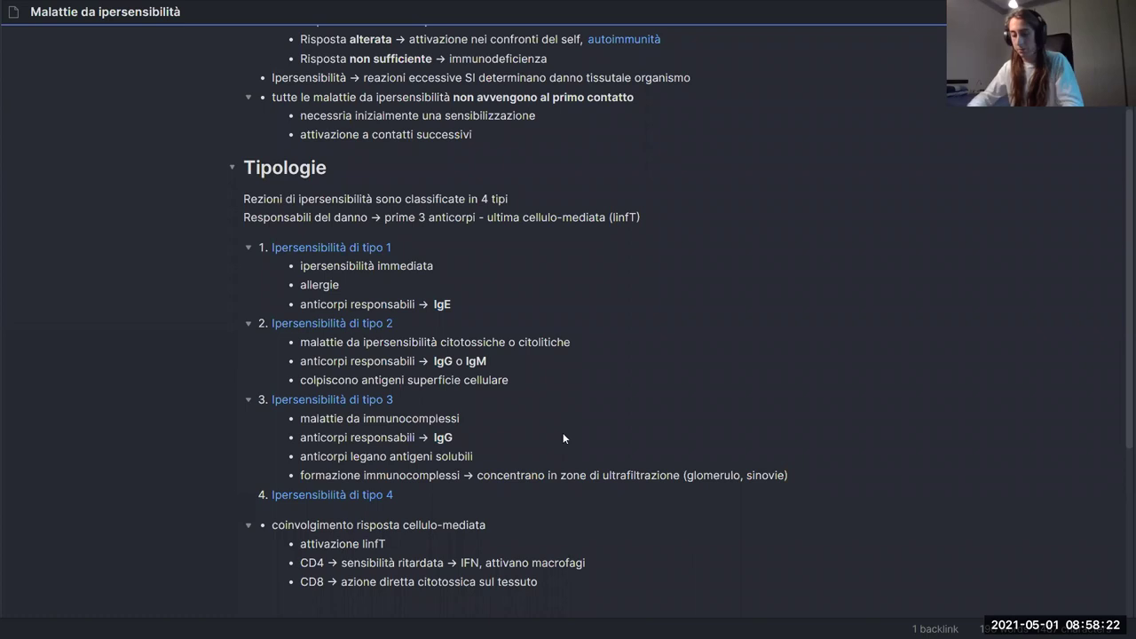
key("Escape")
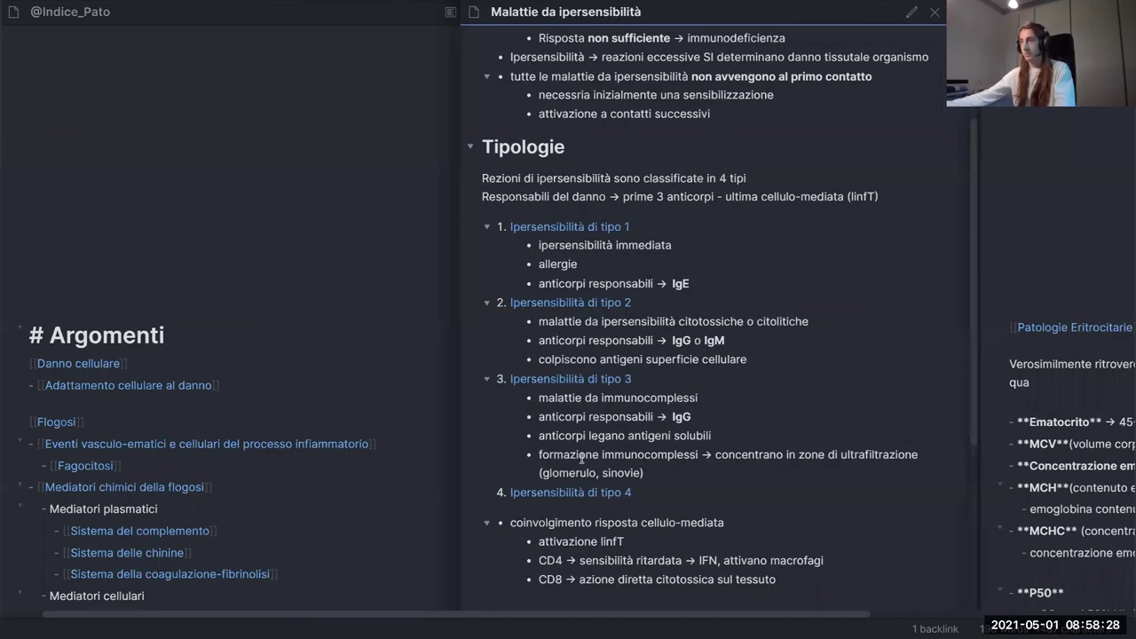
scroll(373, 395, "down", 3)
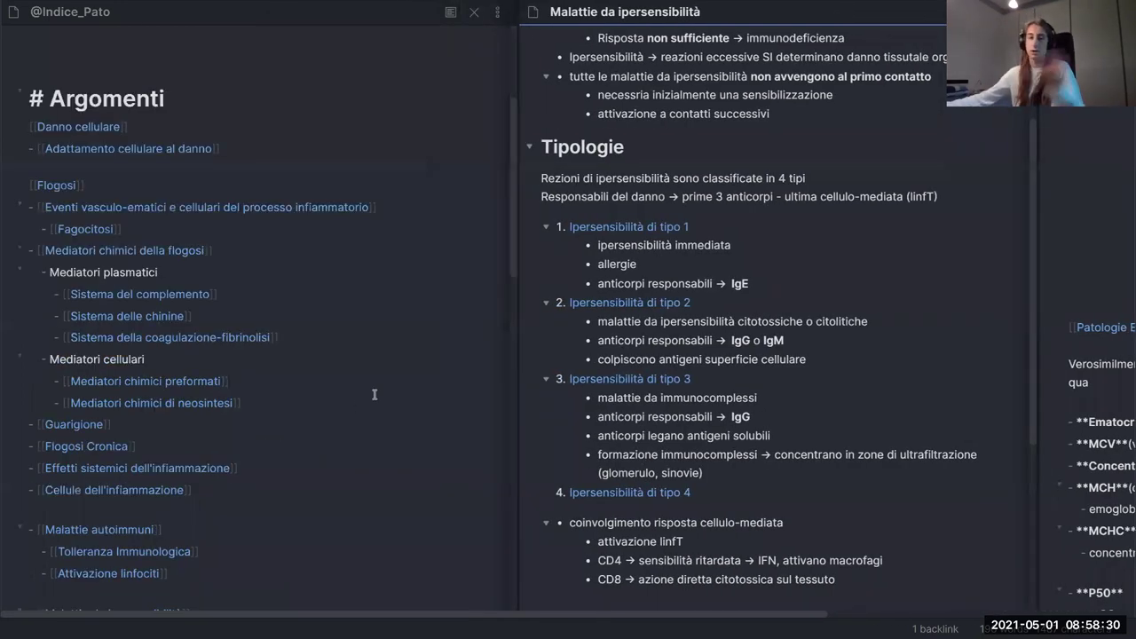
scroll(284, 213, "down", 1)
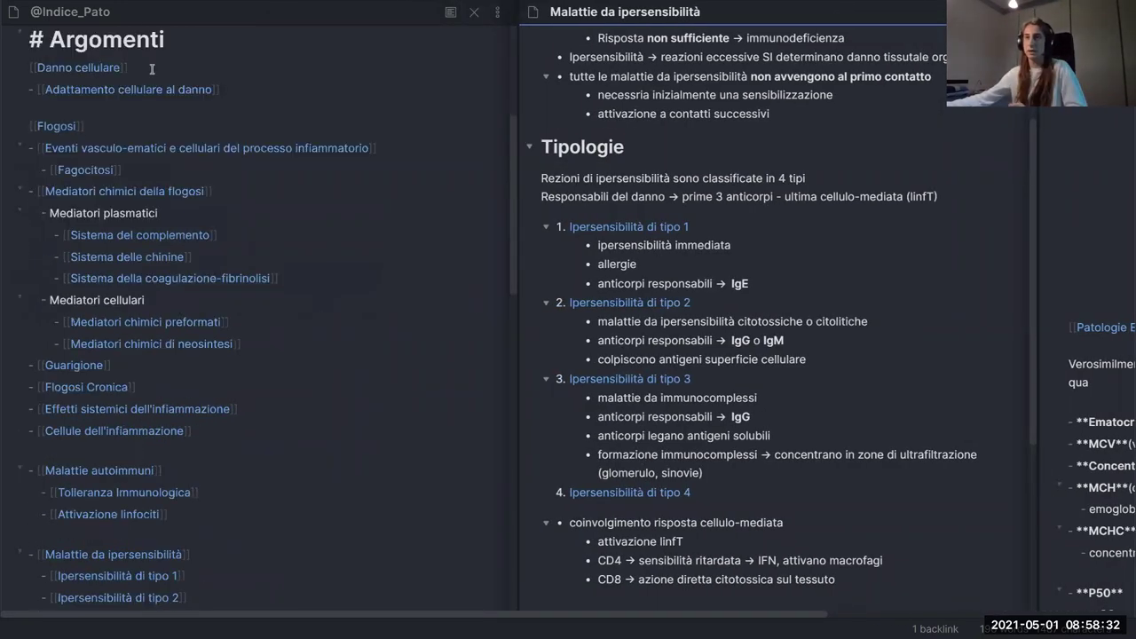
scroll(236, 132, "up", 1)
scroll(236, 131, "down", 10)
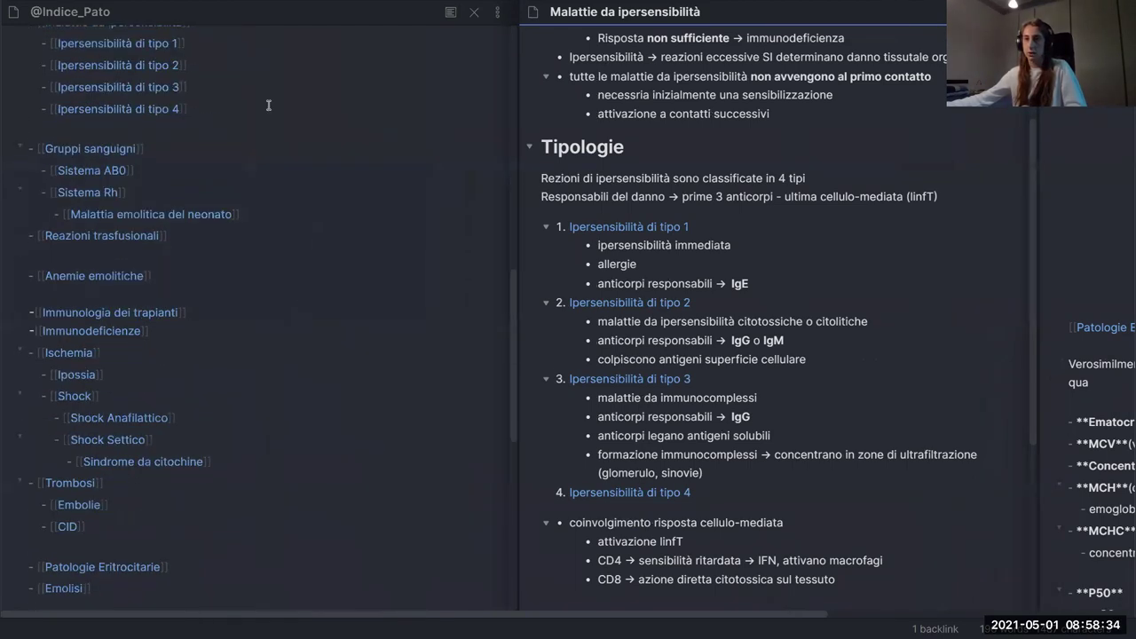
scroll(142, 97, "down", 2)
scroll(223, 227, "up", 2)
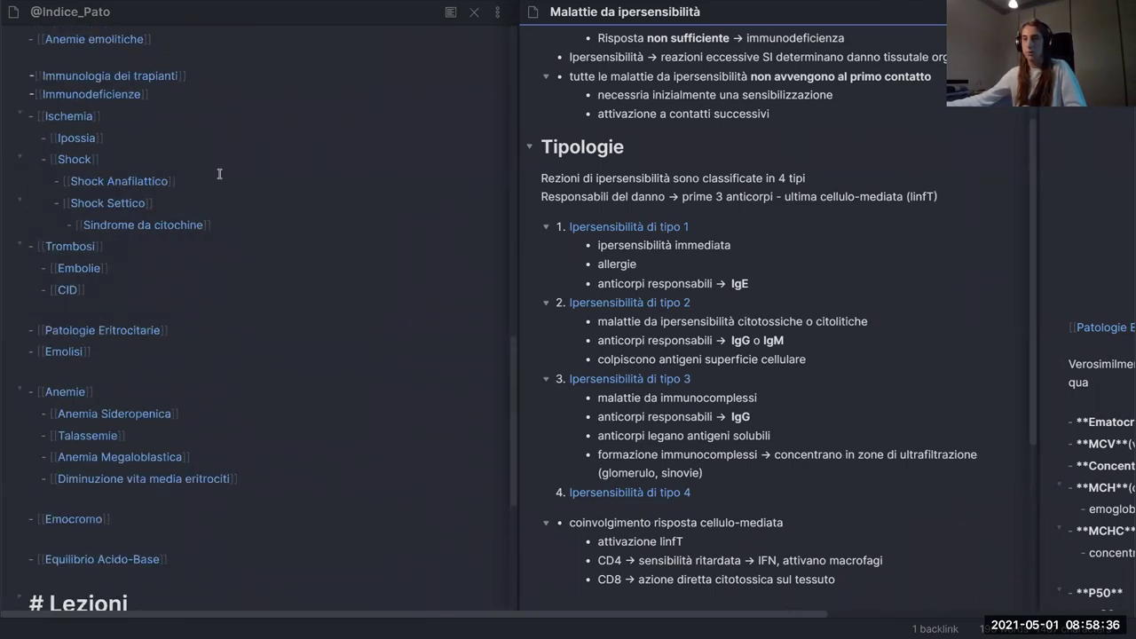
scroll(223, 227, "down", 8)
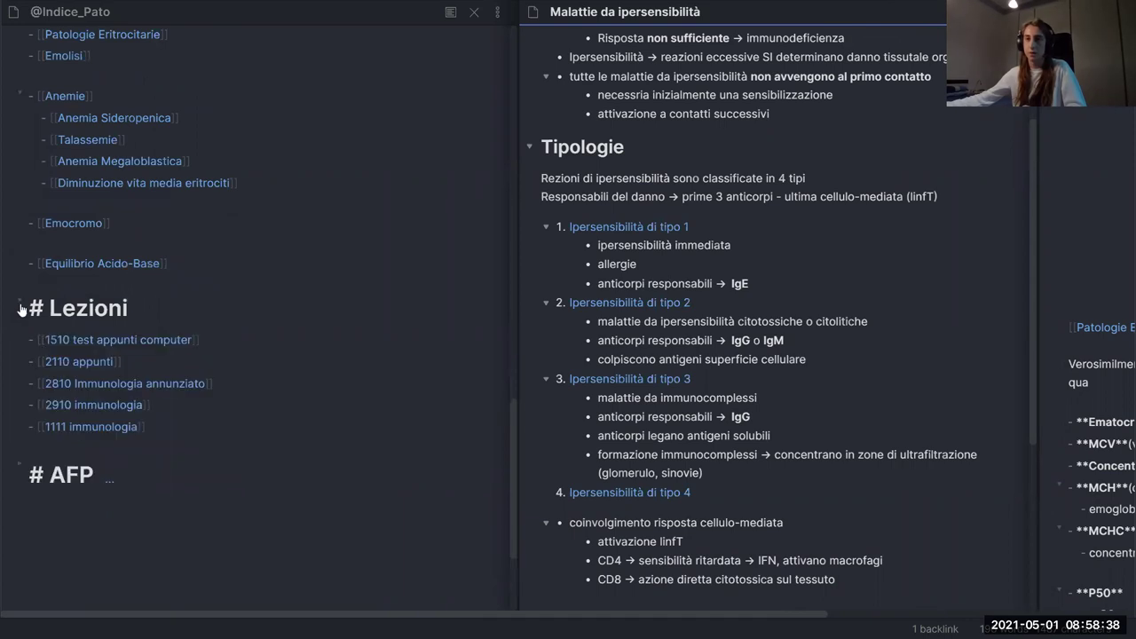
scroll(154, 339, "up", 1)
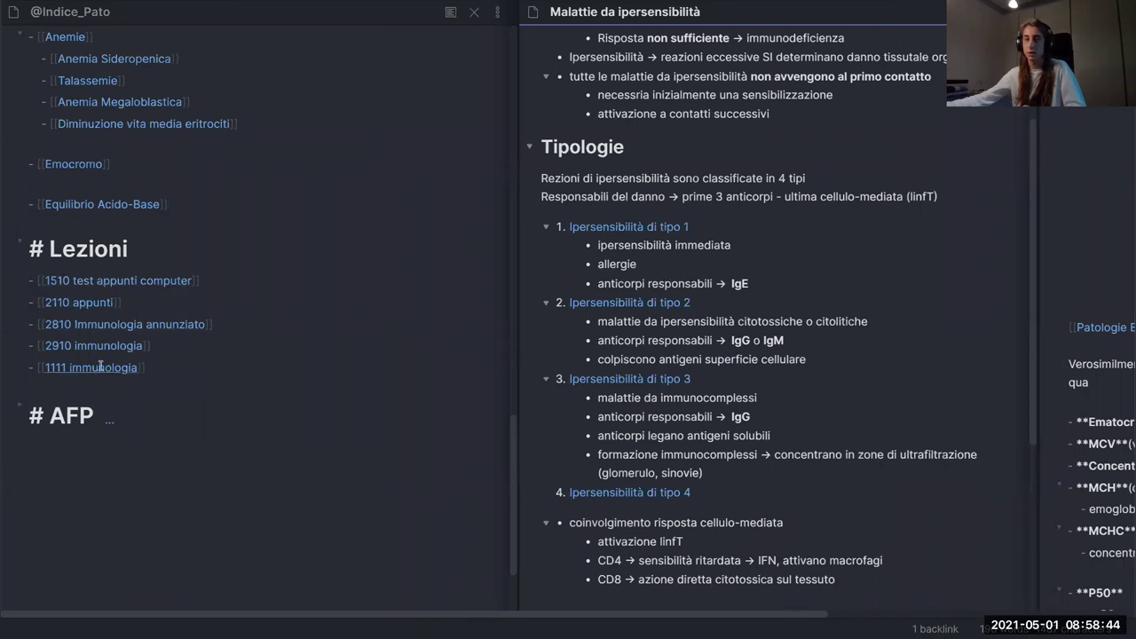
left_click(30, 252)
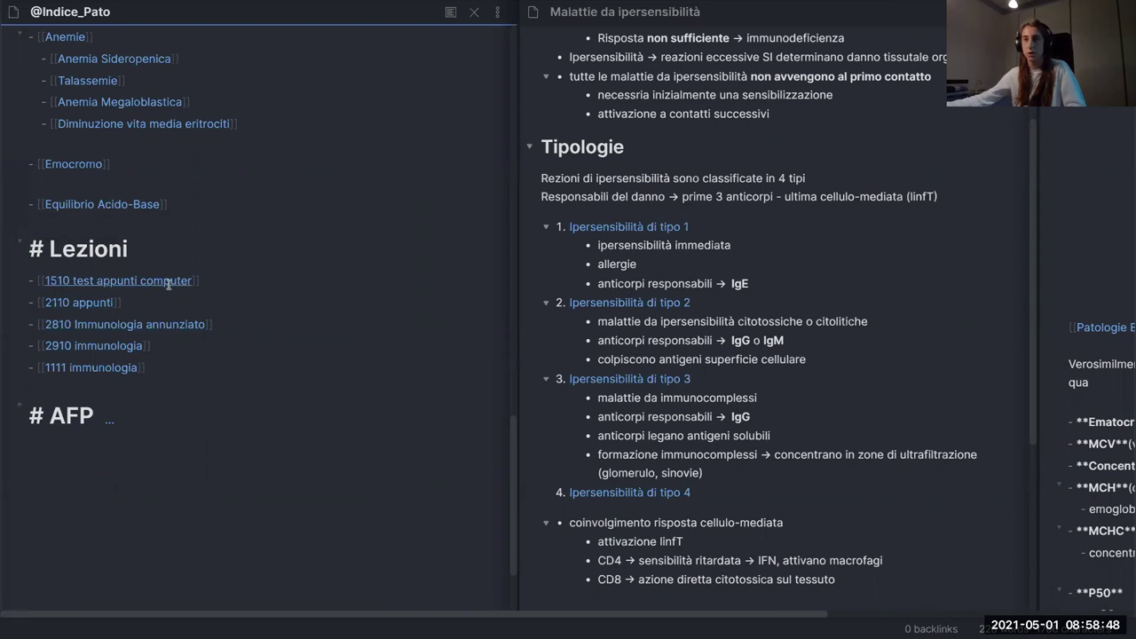
left_click(19, 248)
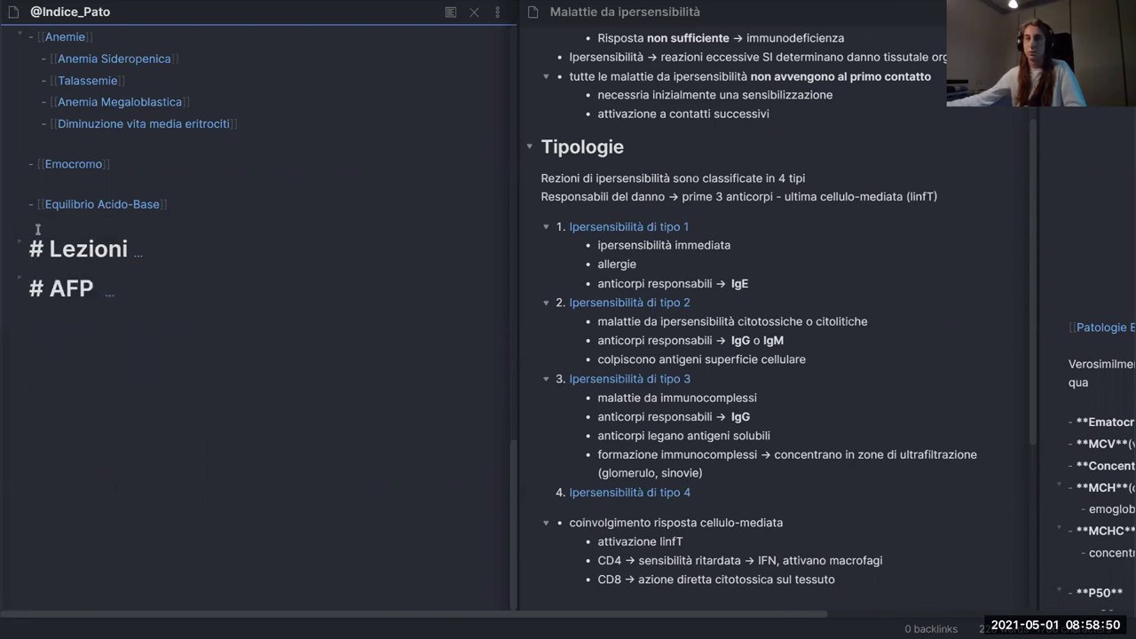
scroll(122, 237, "up", 2)
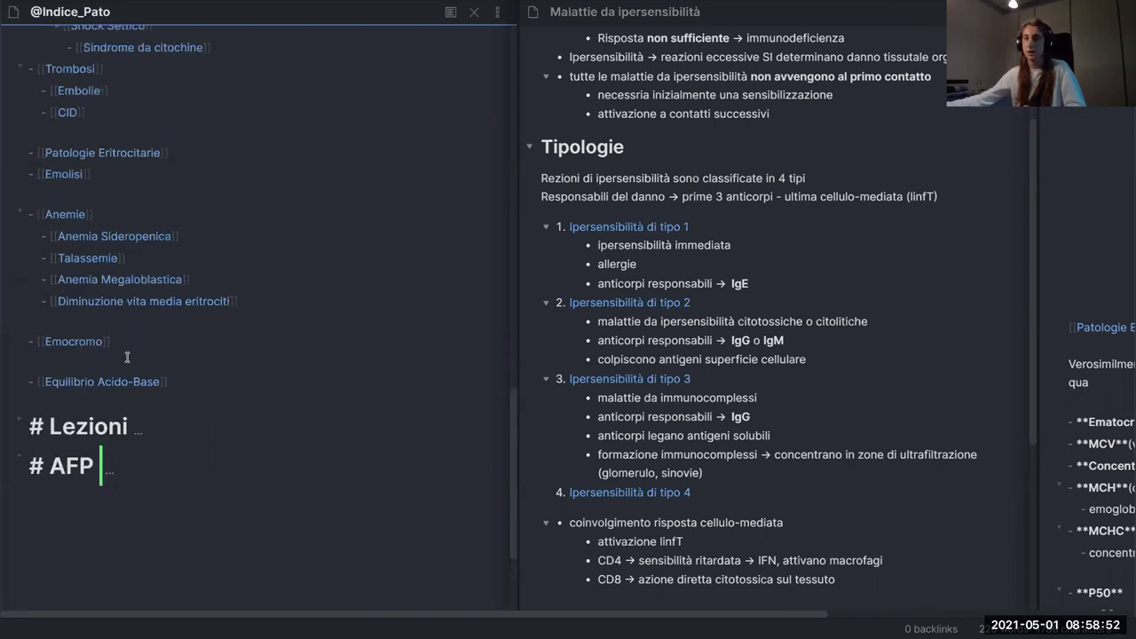
scroll(101, 423, "up", 12)
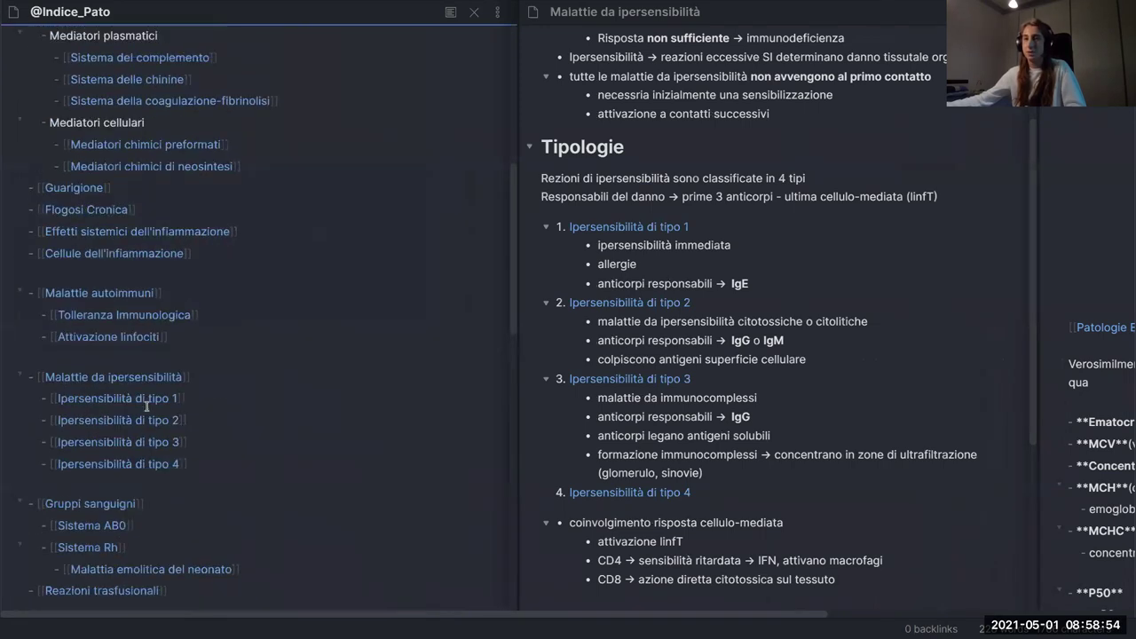
scroll(146, 406, "up", 3)
scroll(237, 292, "down", 5)
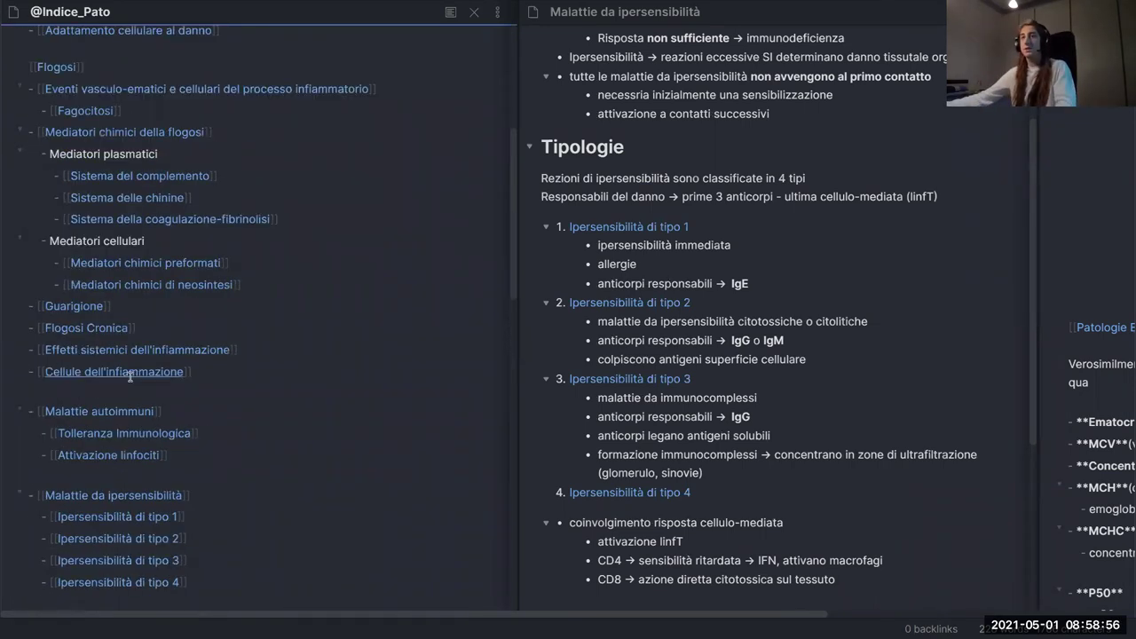
scroll(266, 293, "up", 3)
scroll(307, 288, "down", 3)
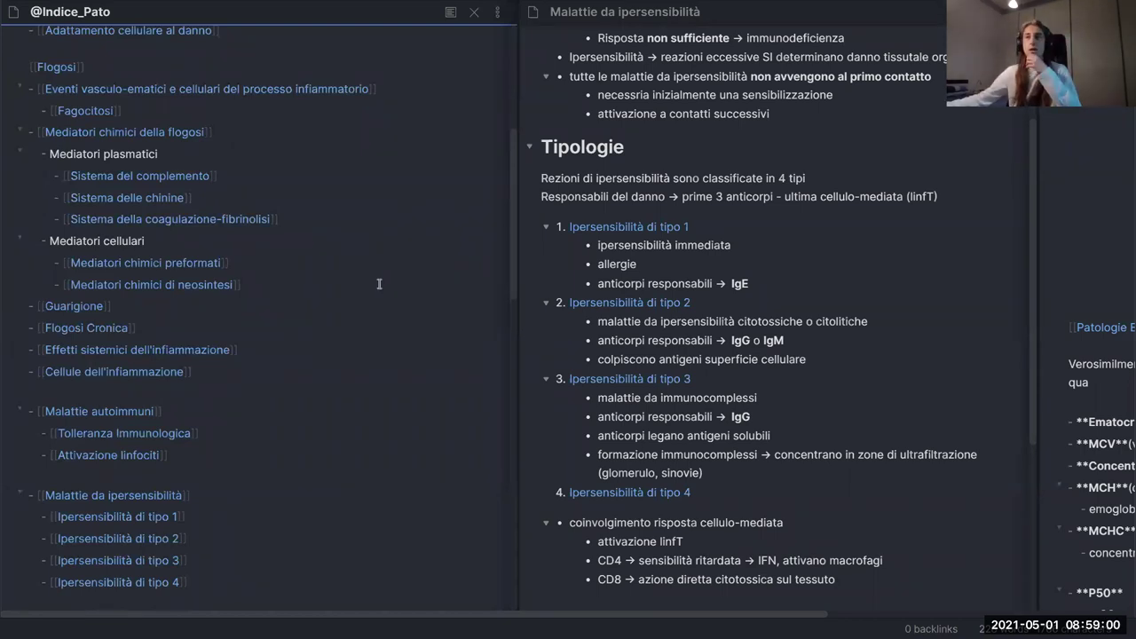
scroll(382, 284, "down", 3)
scroll(378, 286, "down", 1)
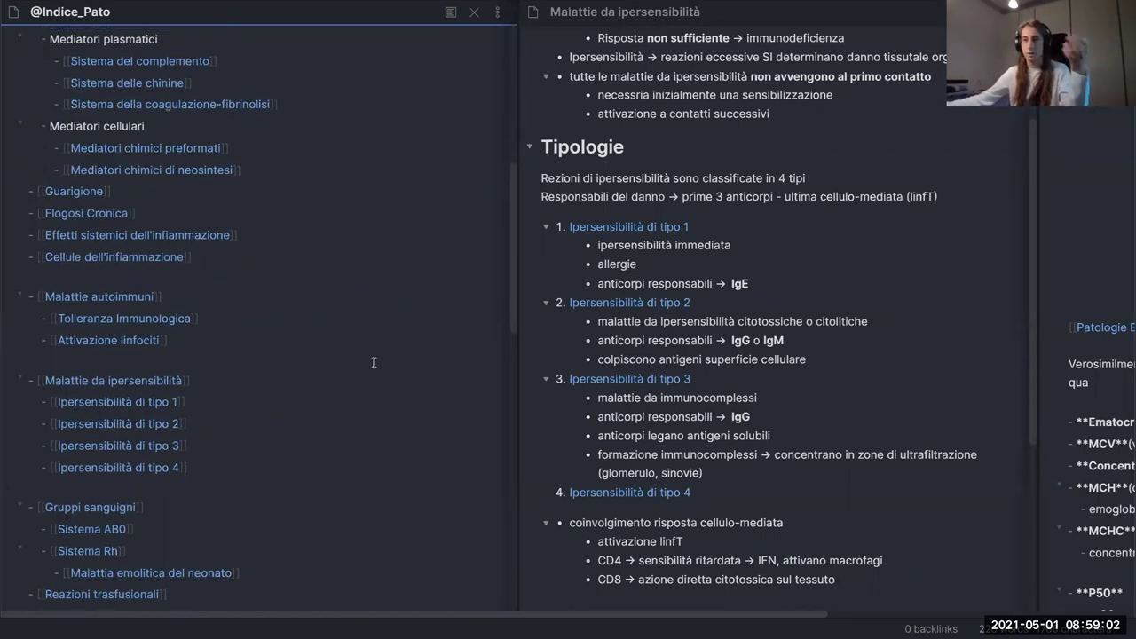
scroll(386, 379, "down", 3)
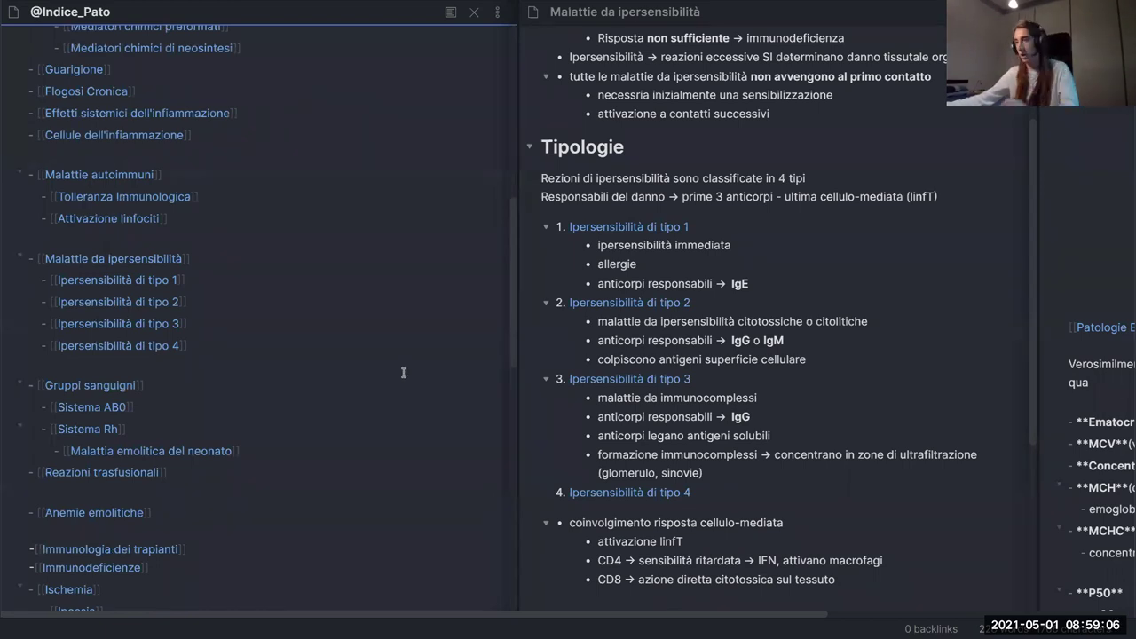
- Expand the Malattie da ipersensibilità note to fill the window, and show and hide its linked and unlinked mentions
key("ctrl+shift+m")
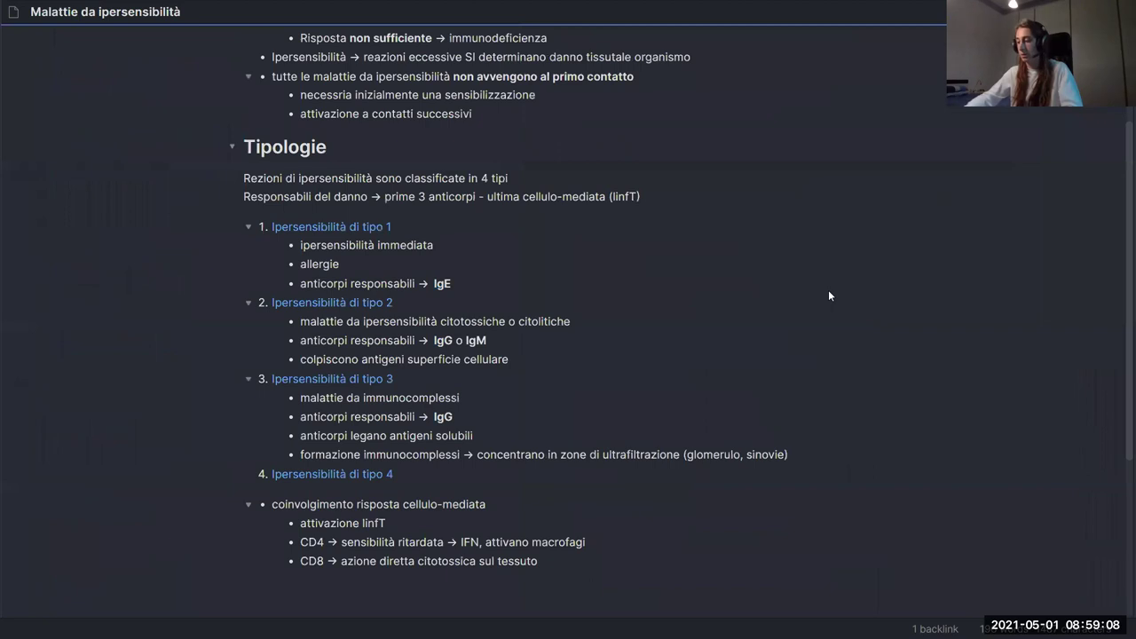
key("ctrl+shift+m")
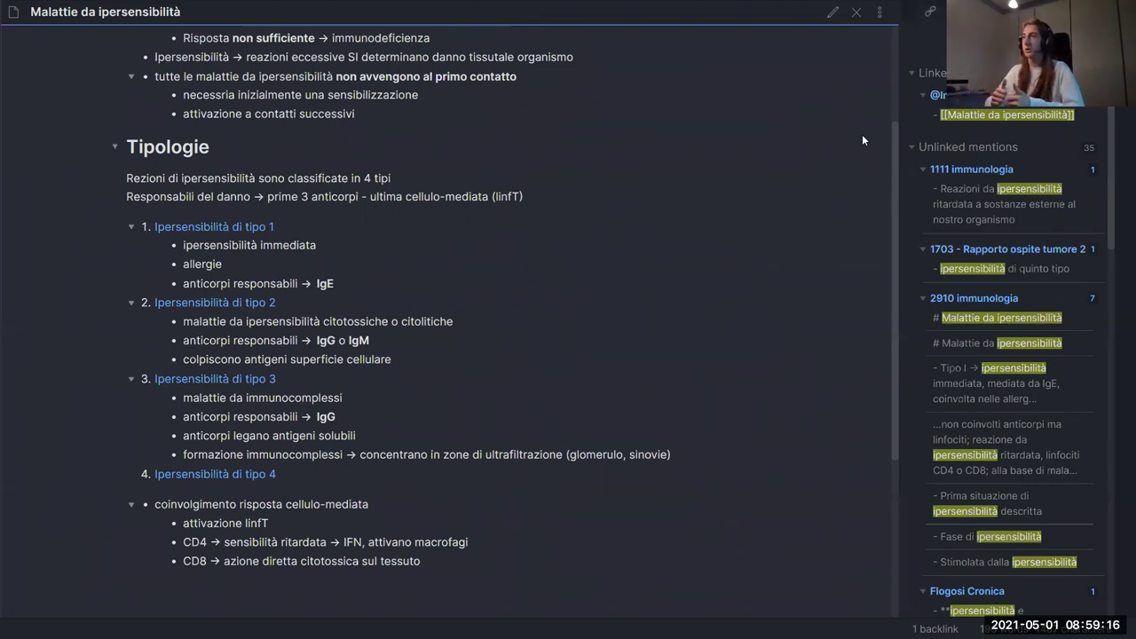
key("ctrl+shift+m")
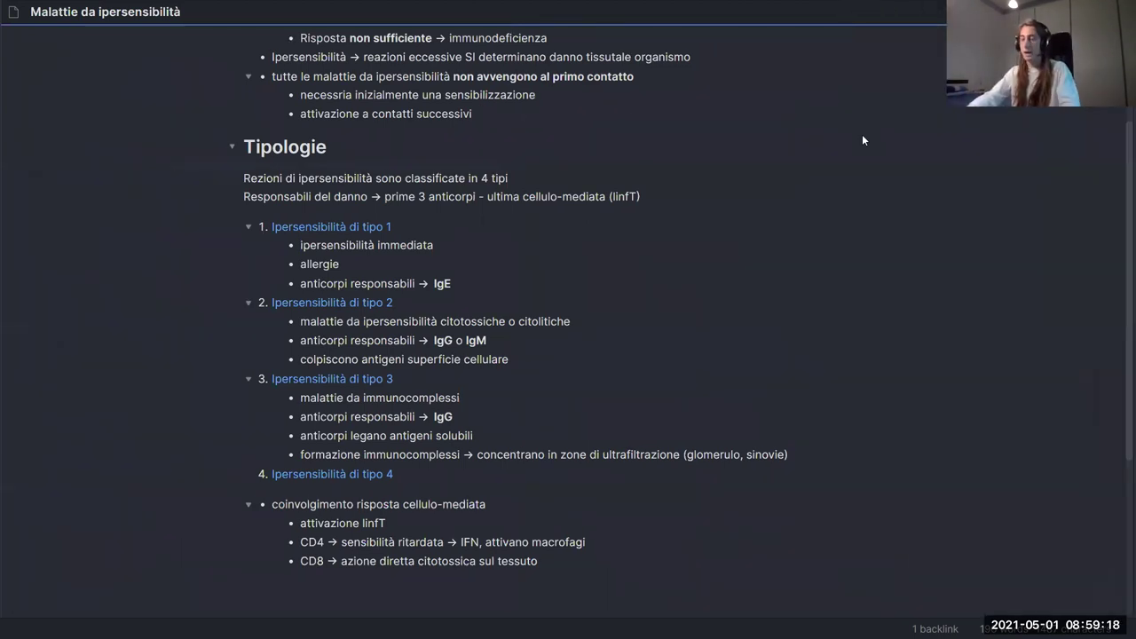
key("ctrl+alt+Left")
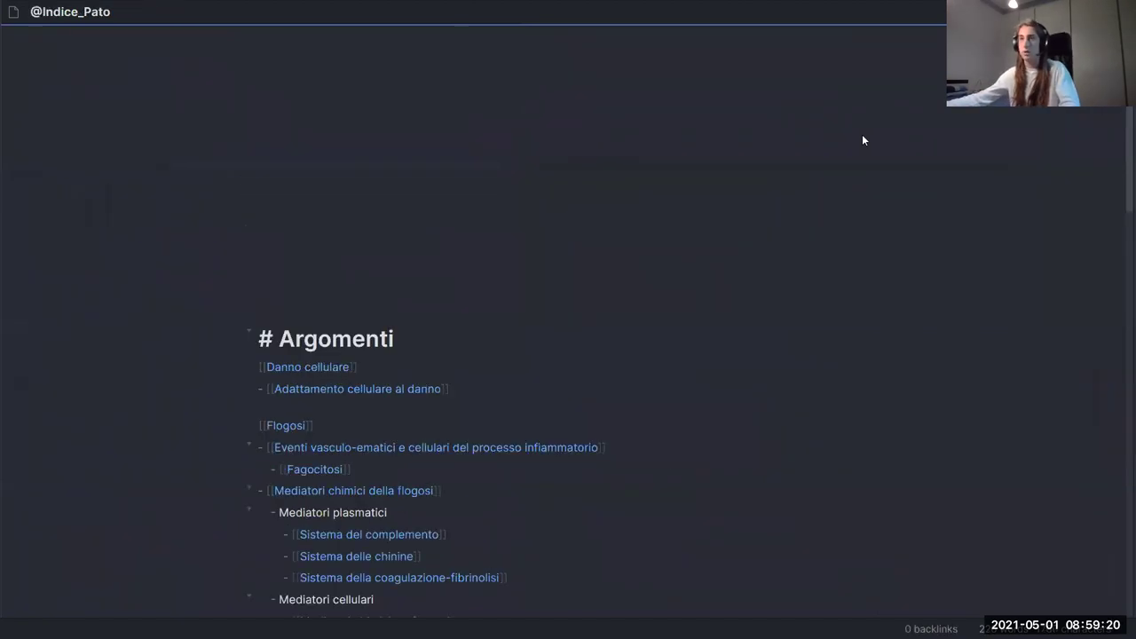
scroll(580, 352, "up", 3)
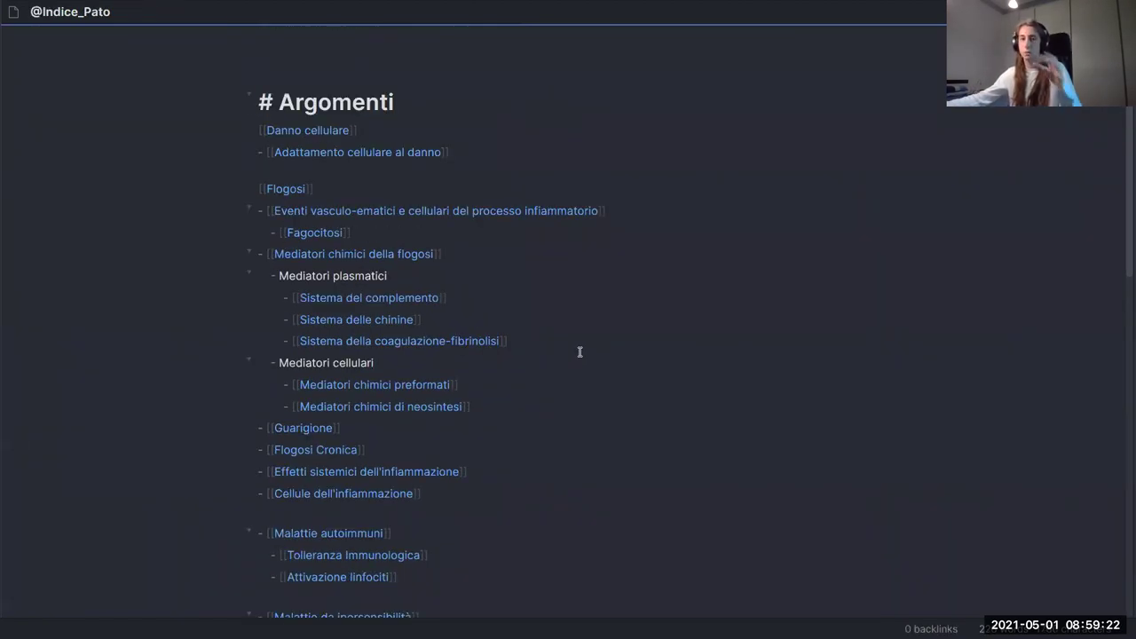
scroll(565, 371, "down", 3)
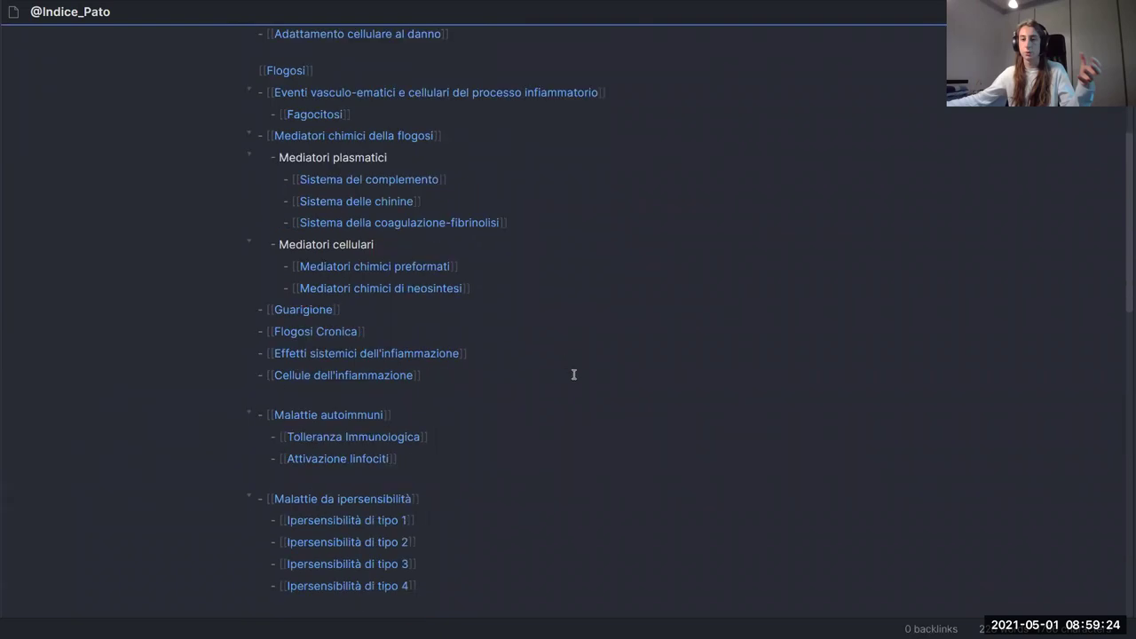
scroll(561, 337, "up", 3)
scroll(563, 363, "down", 4)
scroll(556, 399, "up", 3)
scroll(413, 411, "down", 4)
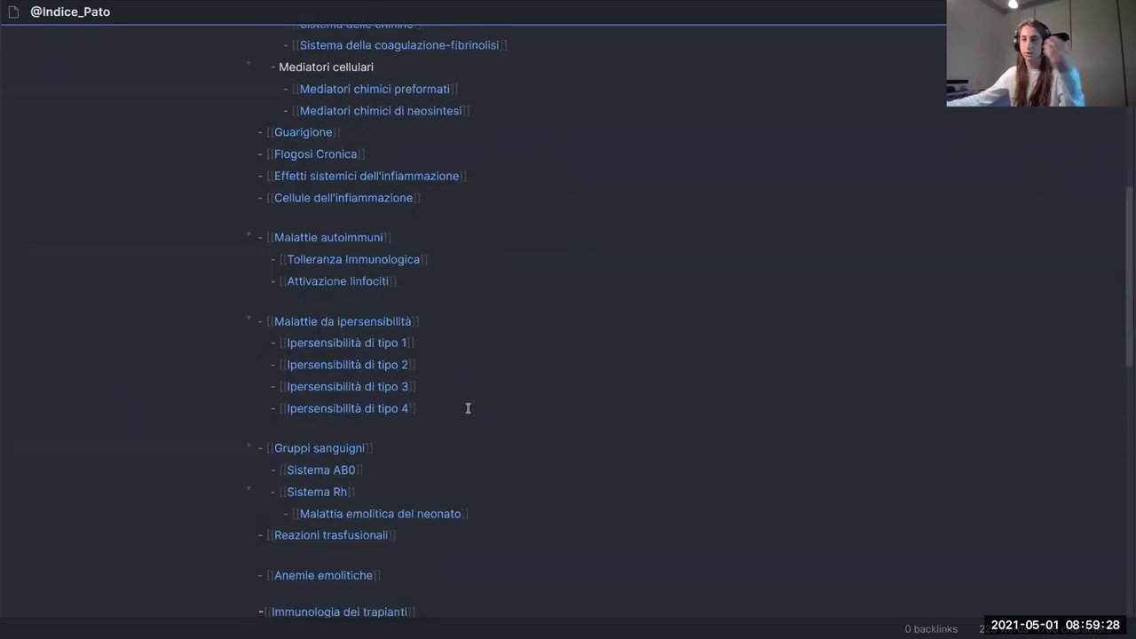
scroll(453, 400, "down", 9)
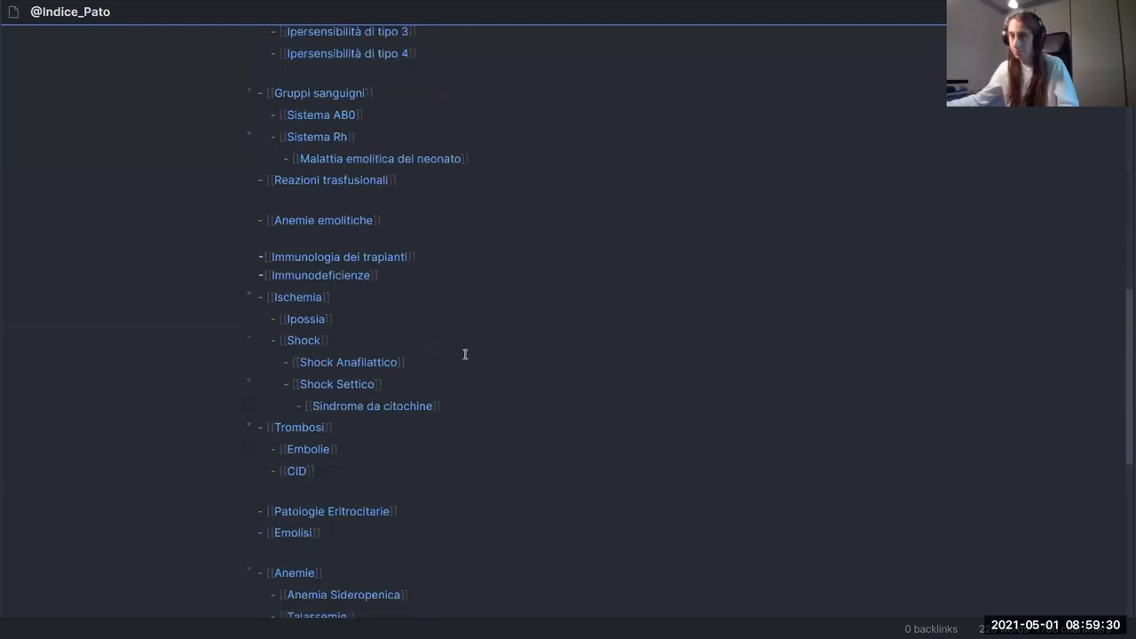
scroll(540, 390, "down", 3)
scroll(537, 385, "up", 3)
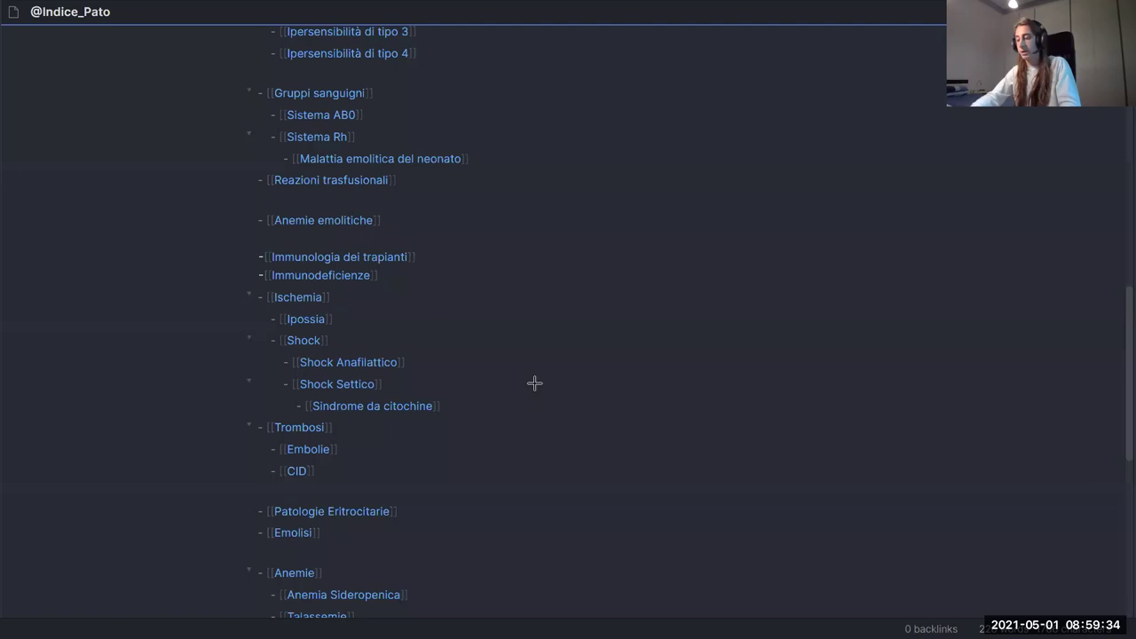
key("ctrl+shift+b")
key("ctrl+shift+b")
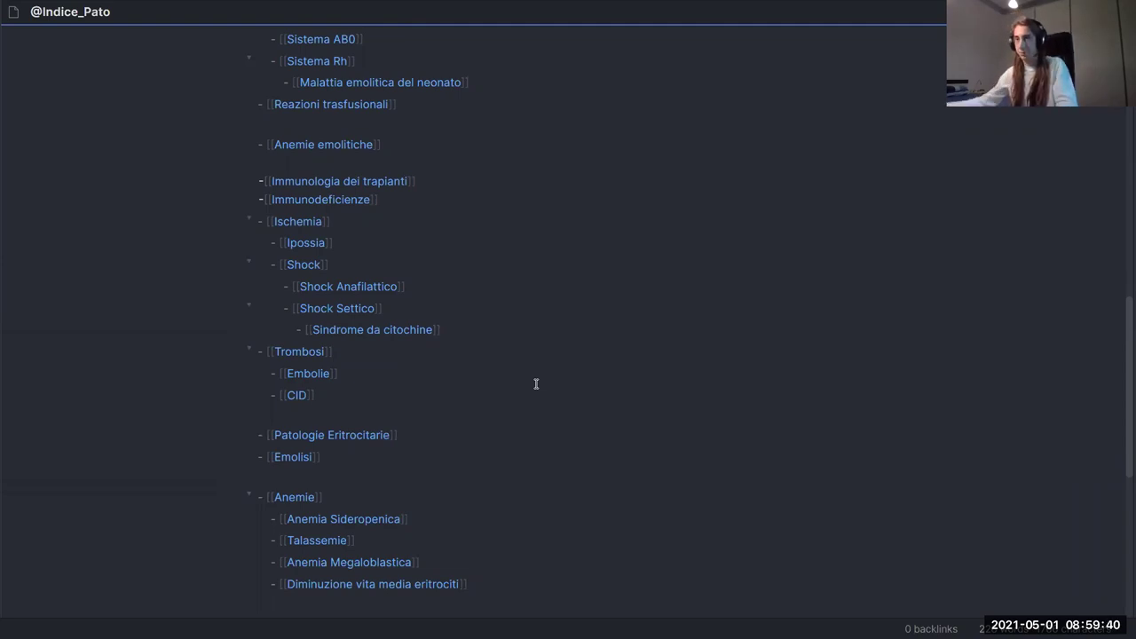
scroll(499, 383, "up", 1)
scroll(337, 352, "down", 1)
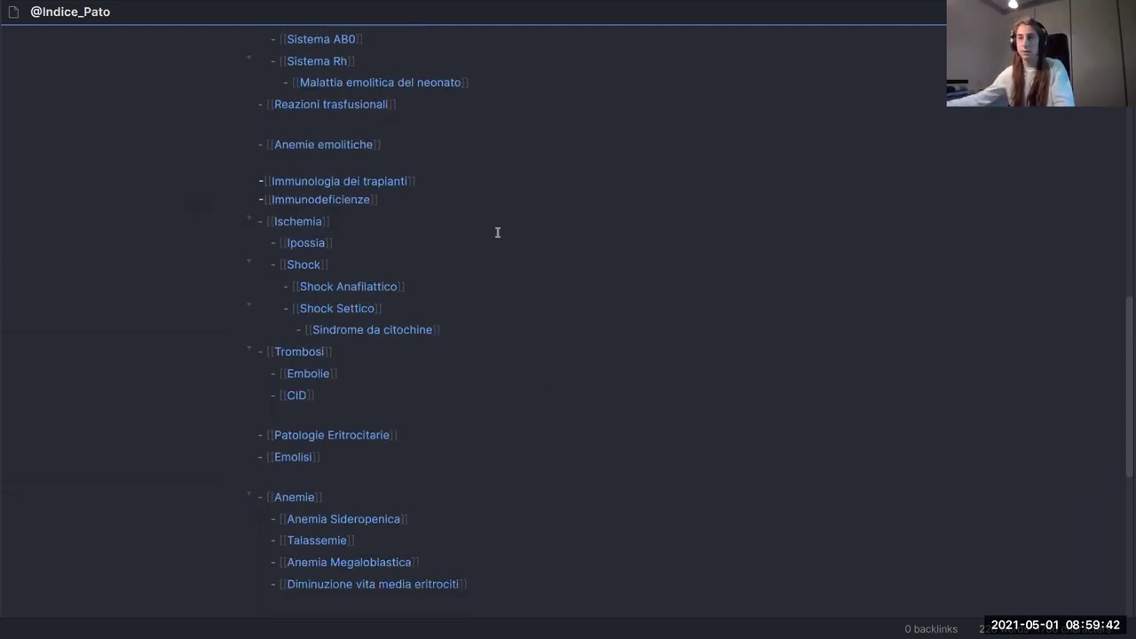
- Switch back to the Malattie da ipersensibilità note and review its introduction and Tipologie section
key("ctrl+alt+Left")
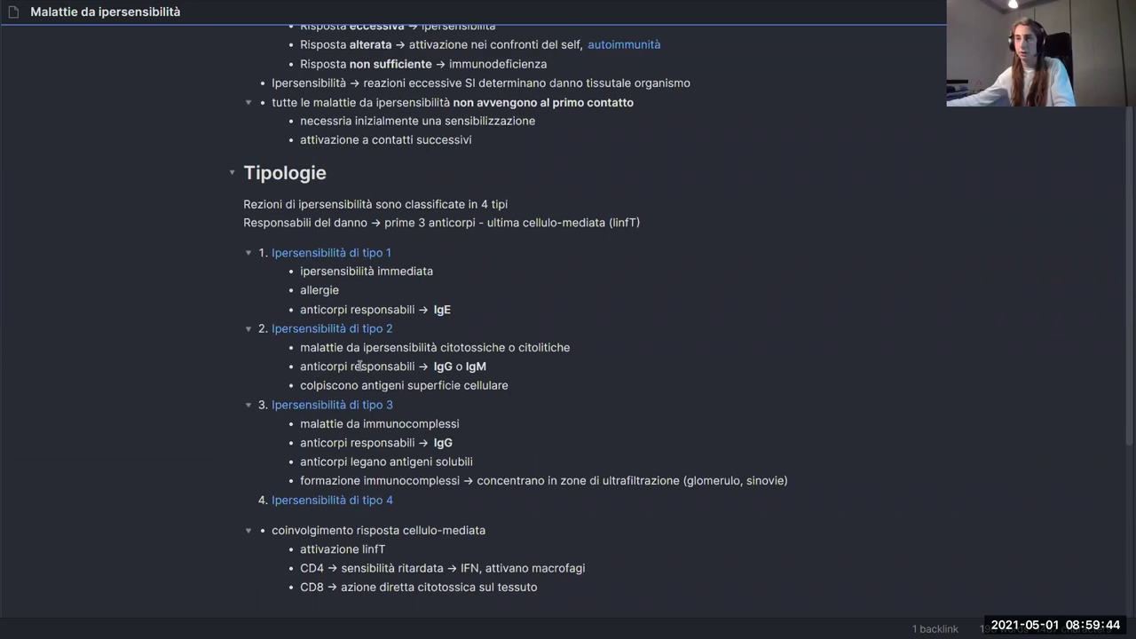
scroll(413, 98, "up", 2)
scroll(513, 290, "down", 6)
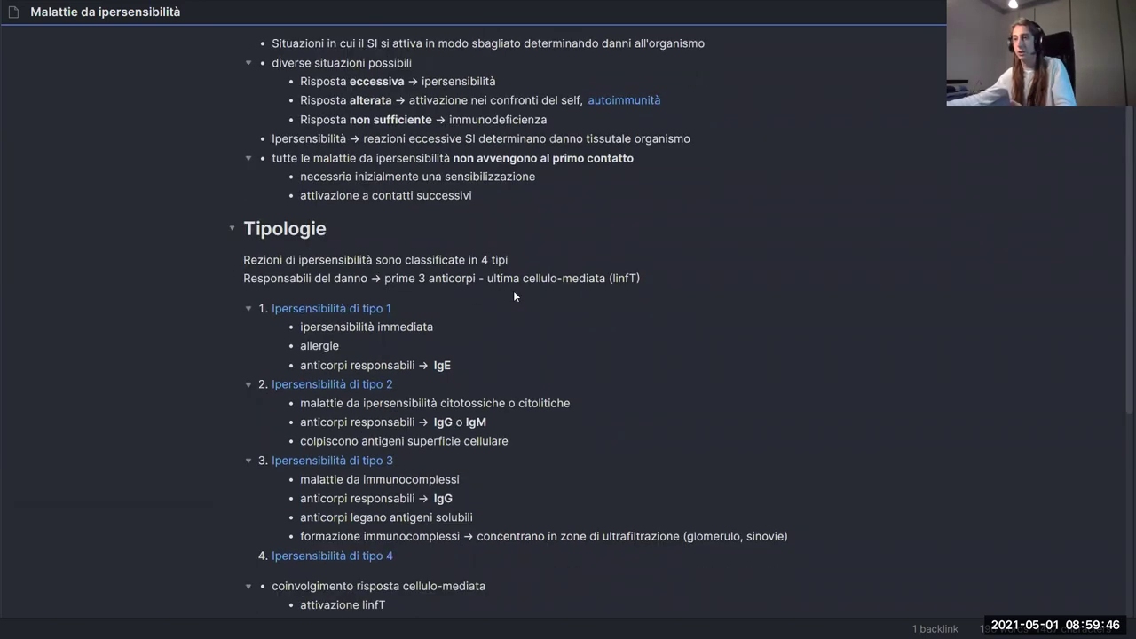
- Reread the Malattie da ipersensibilità note from the four hypersensitivity types back up to the Ipersensibilità heading
scroll(545, 377, "up", 3)
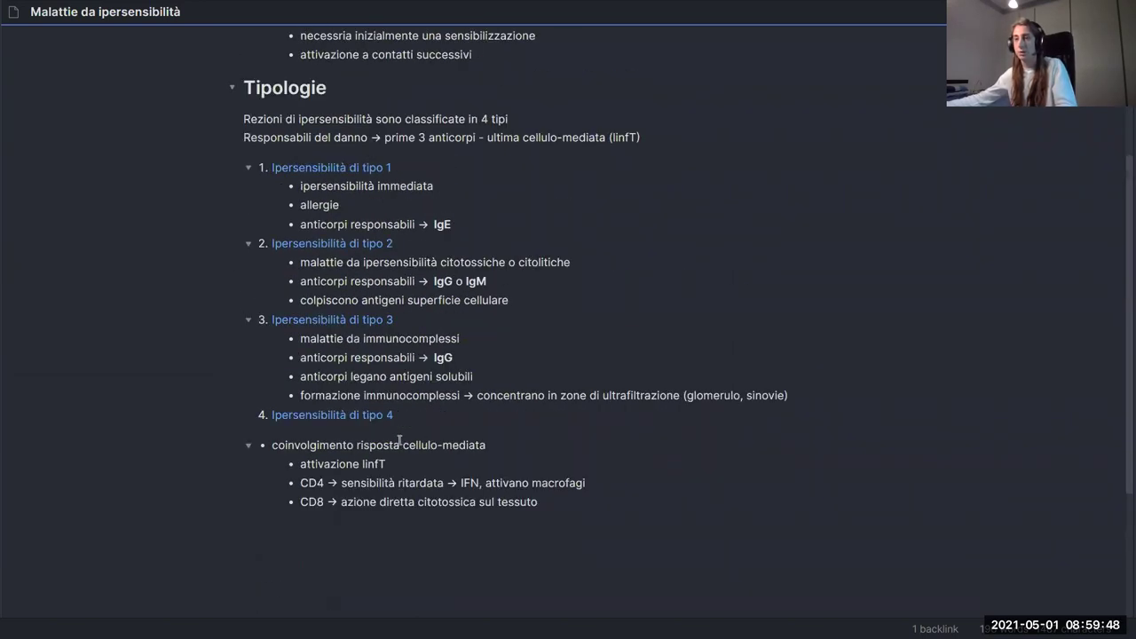
scroll(722, 315, "up", 3)
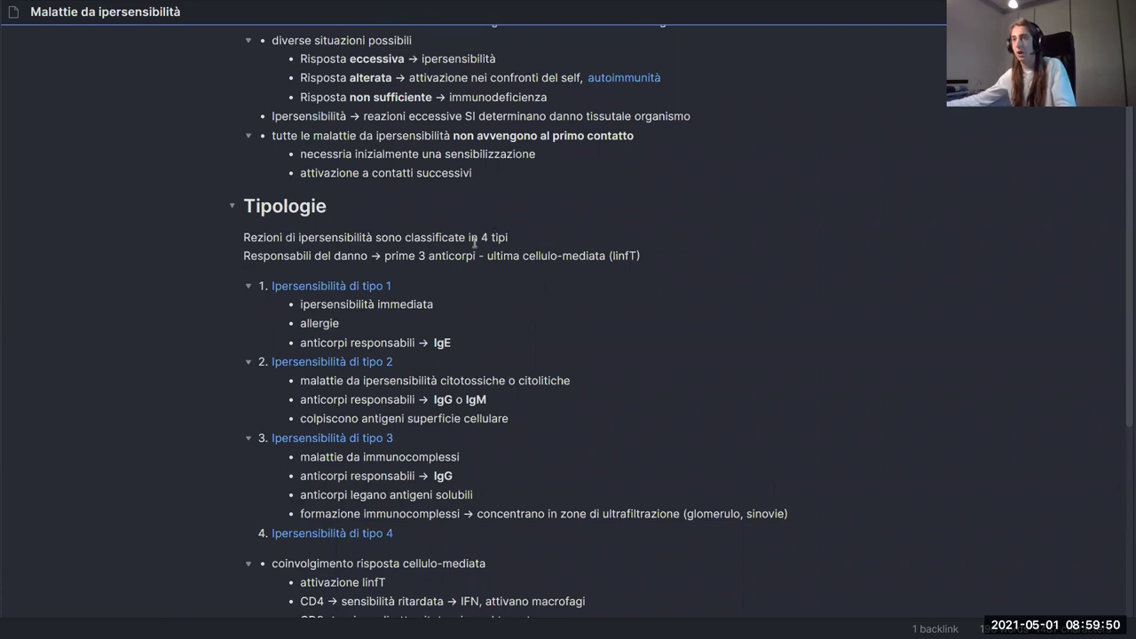
scroll(474, 241, "up", 3)
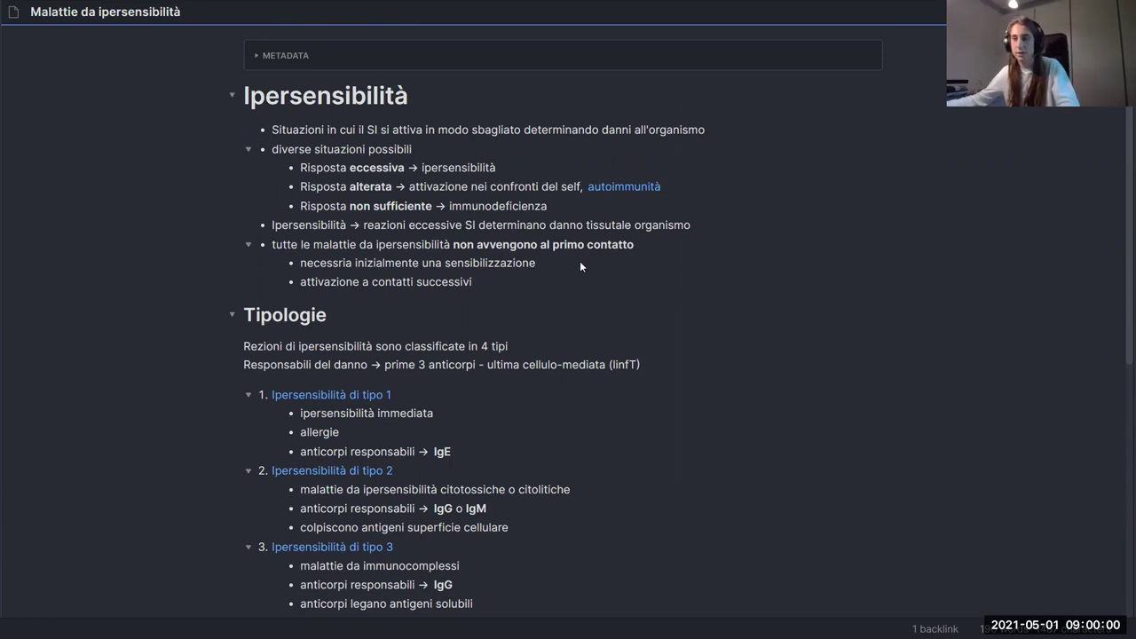
key("ctrl+alt+Left")
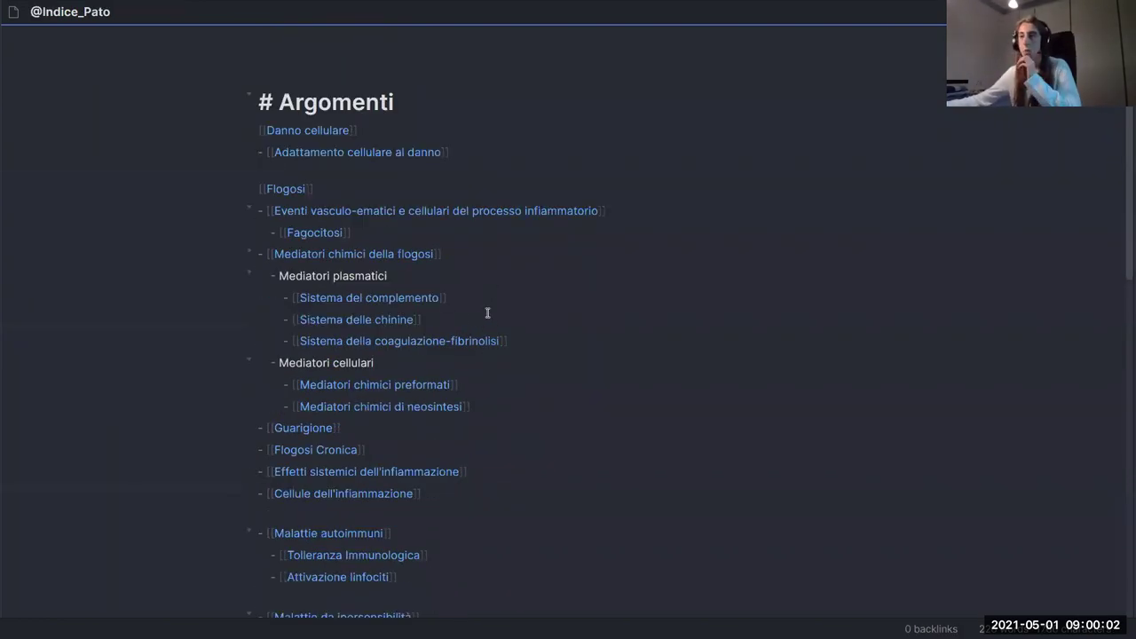
scroll(455, 350, "down", 2)
scroll(424, 381, "down", 2)
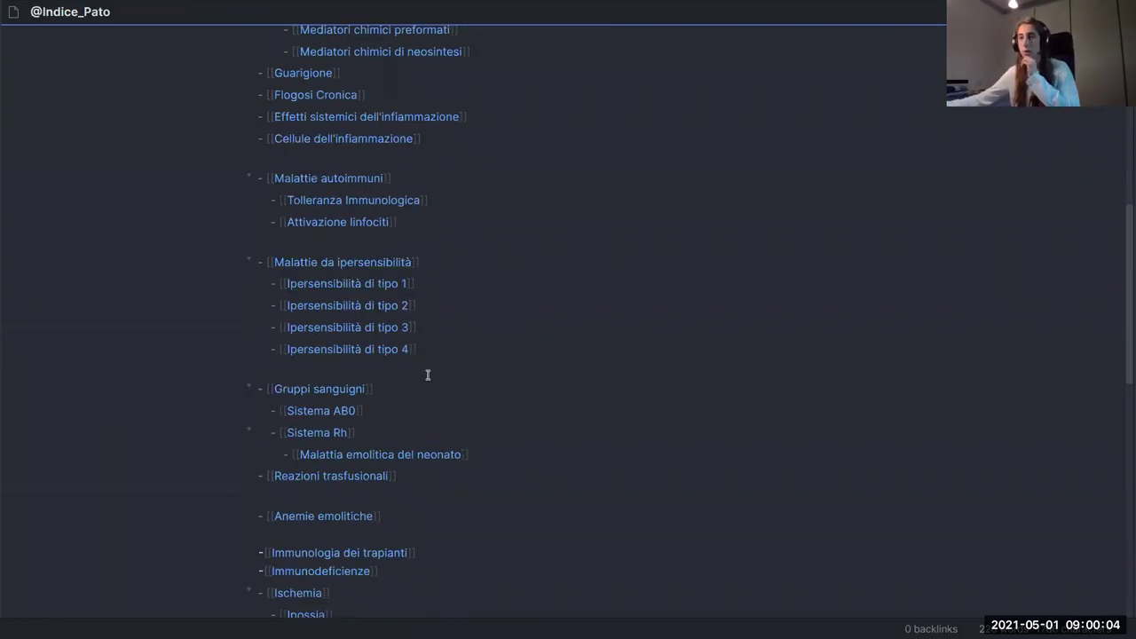
scroll(426, 375, "down", 2)
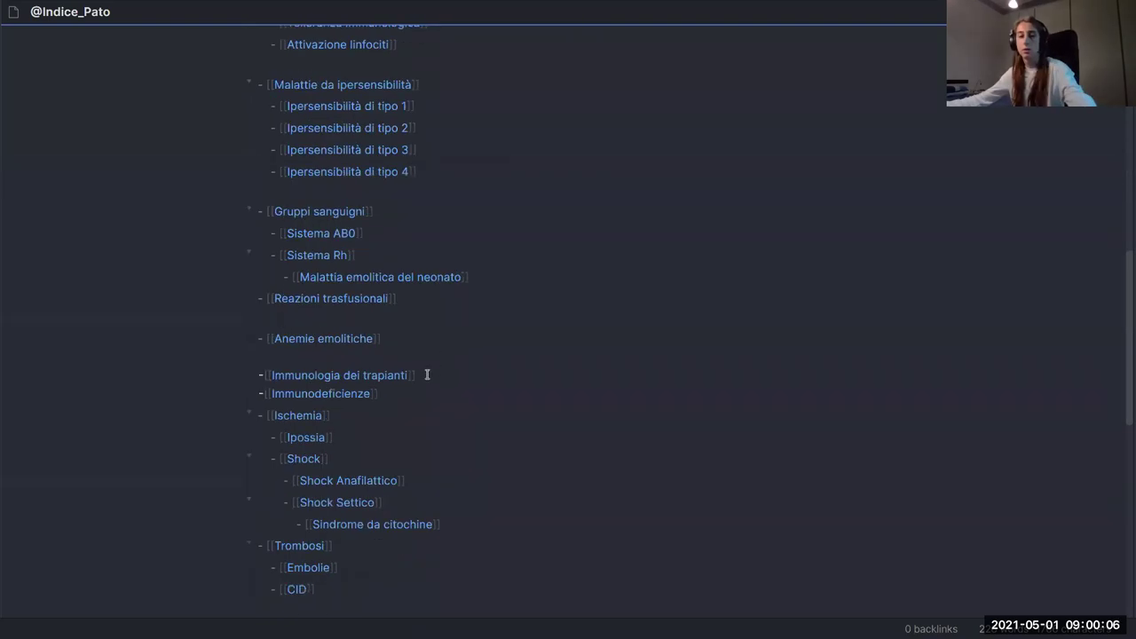
scroll(426, 376, "down", 1)
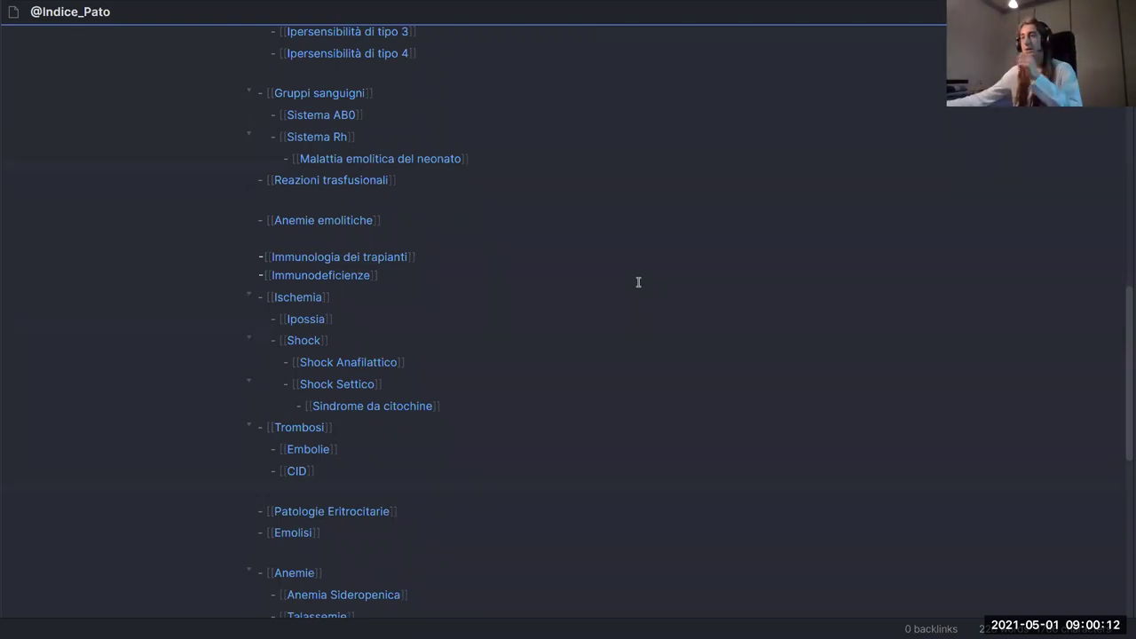
- Examine how the index nests subtopics under Mediatori chimici della flogosi, Malattie autoimmuni, Malattie da ipersensibilità and Gruppi sanguigni
scroll(638, 282, "up", 3)
scroll(596, 309, "up", 1)
scroll(577, 355, "up", 3)
scroll(564, 360, "down", 3)
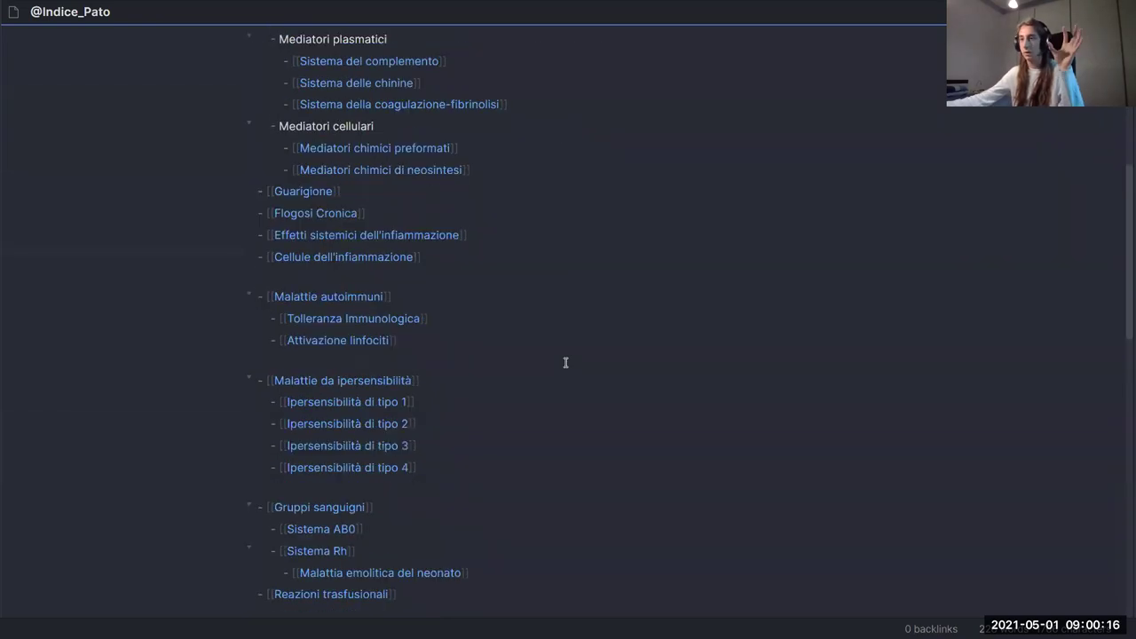
scroll(550, 364, "down", 1)
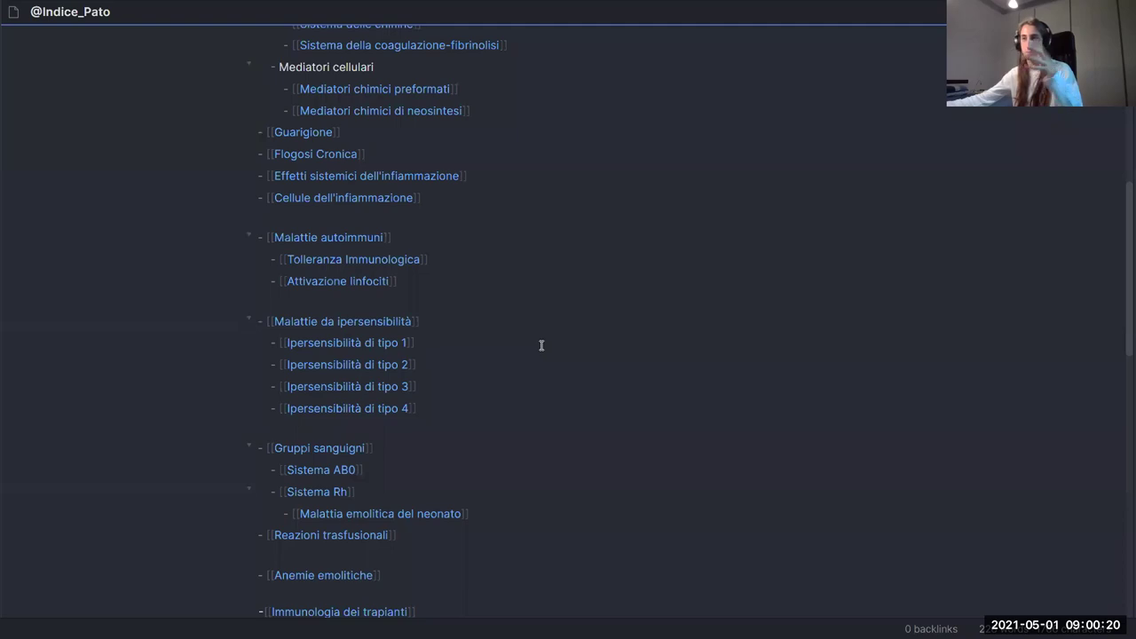
scroll(540, 348, "up", 1)
scroll(533, 350, "down", 1)
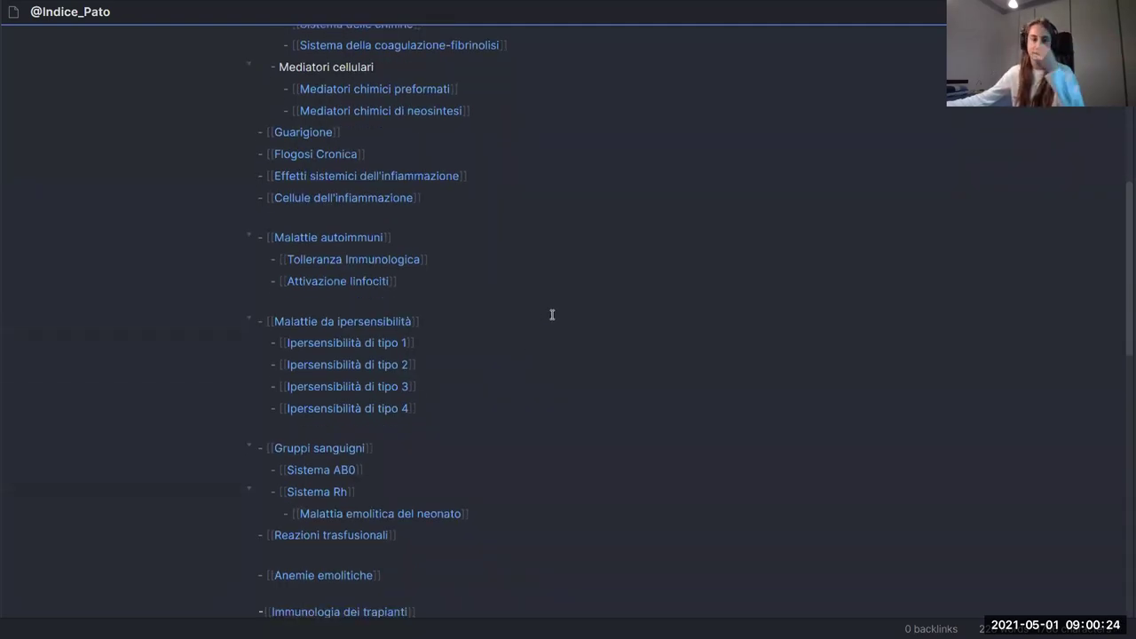
scroll(551, 314, "down", 3)
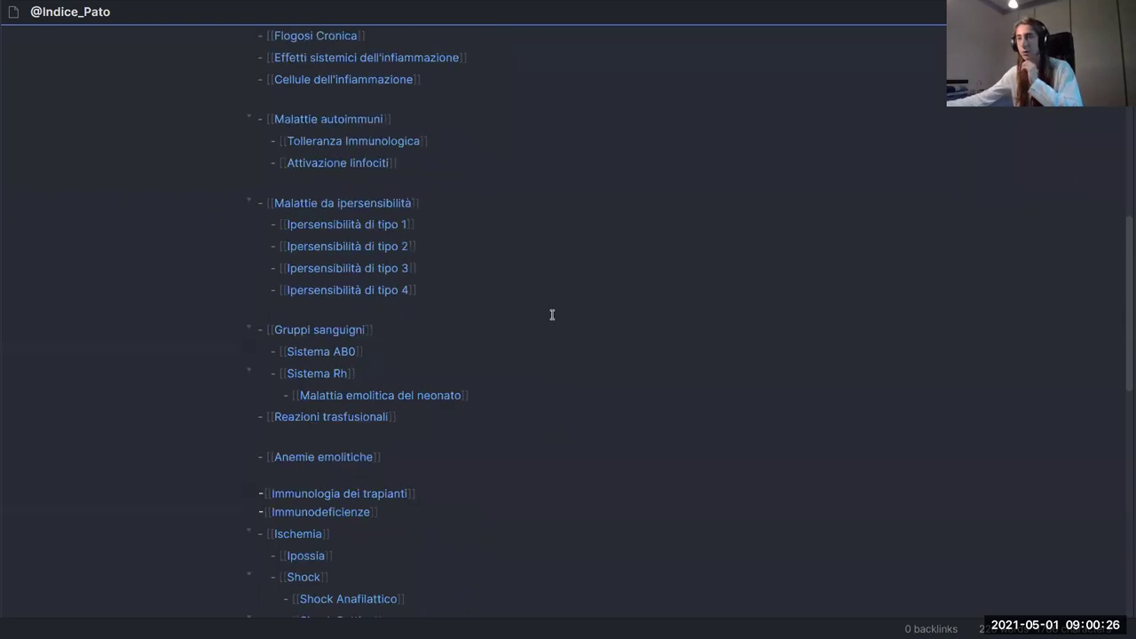
scroll(551, 314, "up", 4)
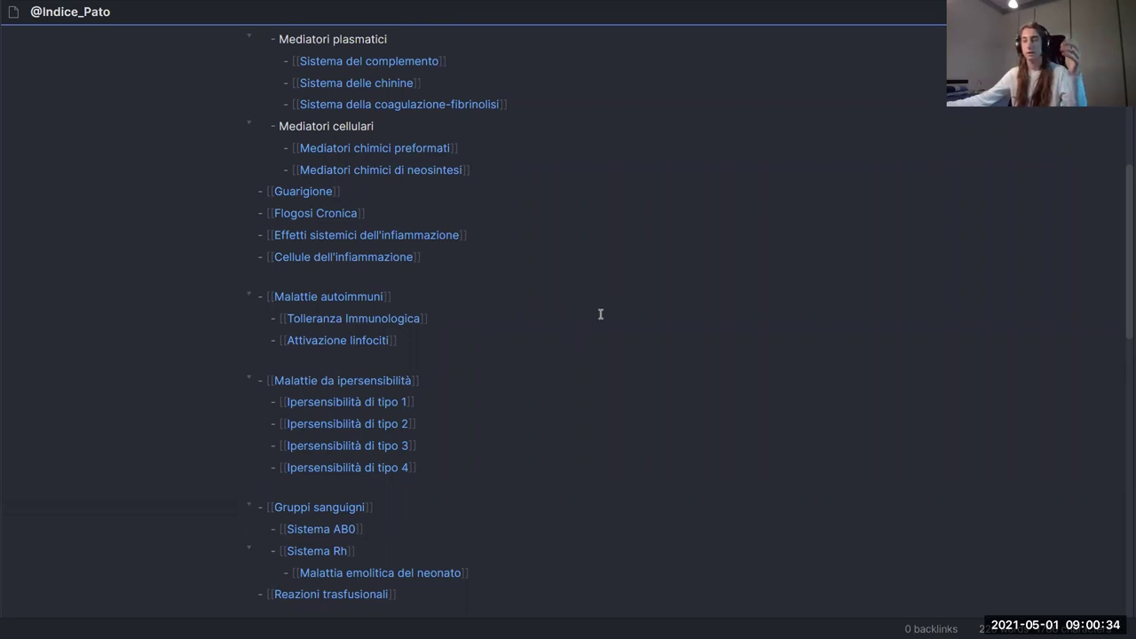
scroll(600, 314, "up", 1)
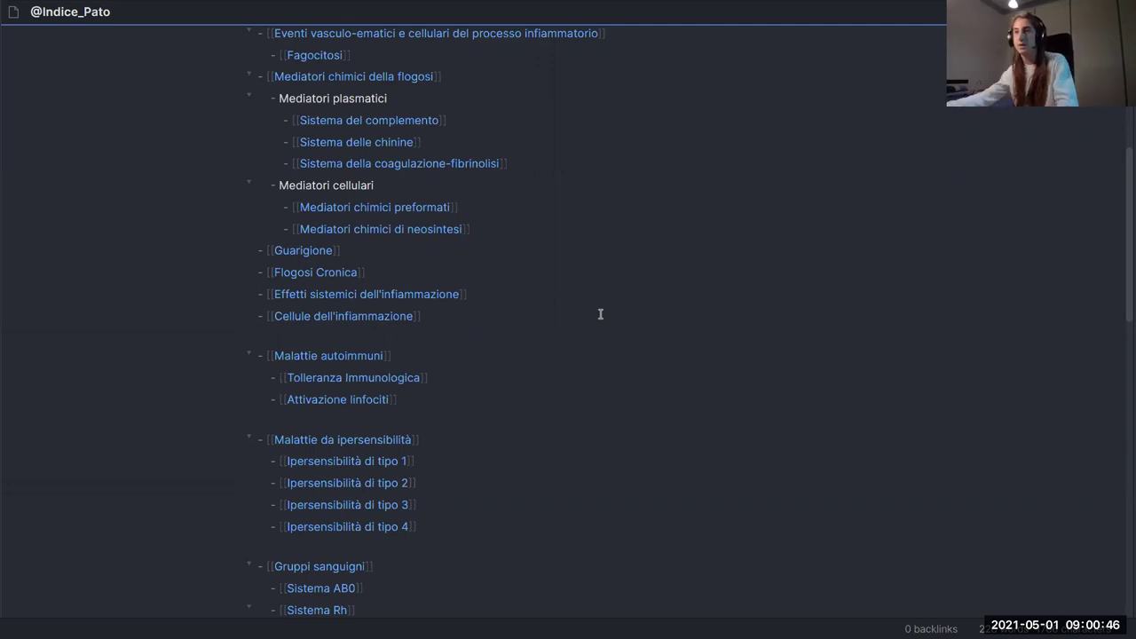
scroll(595, 320, "up", 1)
scroll(597, 324, "down", 2)
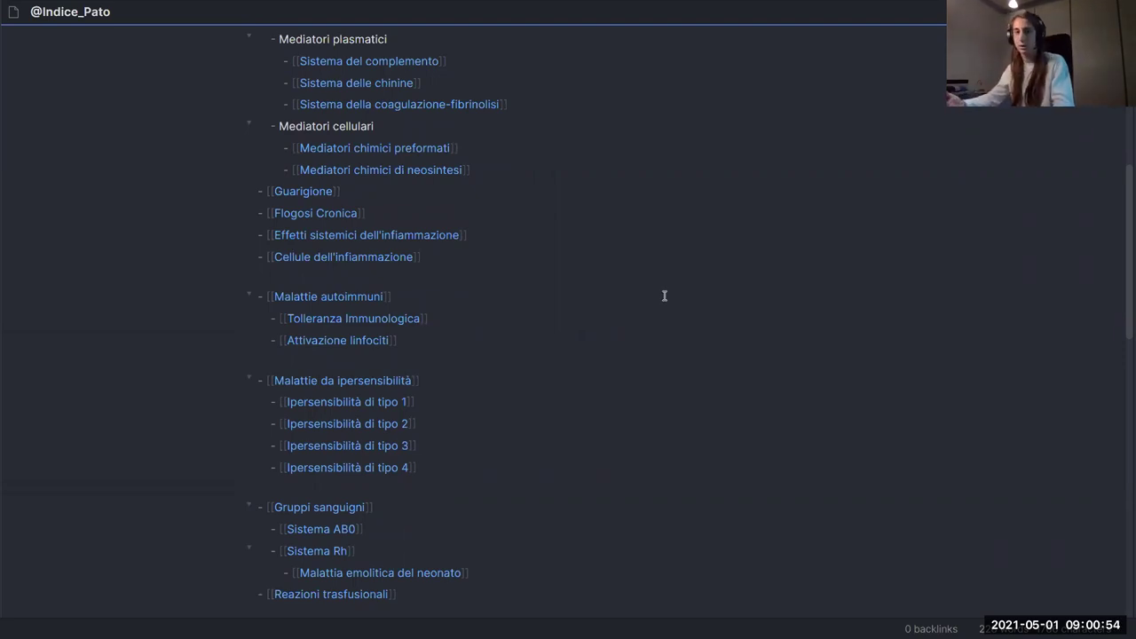
- Return to the Malattie da ipersensibilità note, and expand and collapse its metadata to view the alias
key("ctrl+alt+Left")
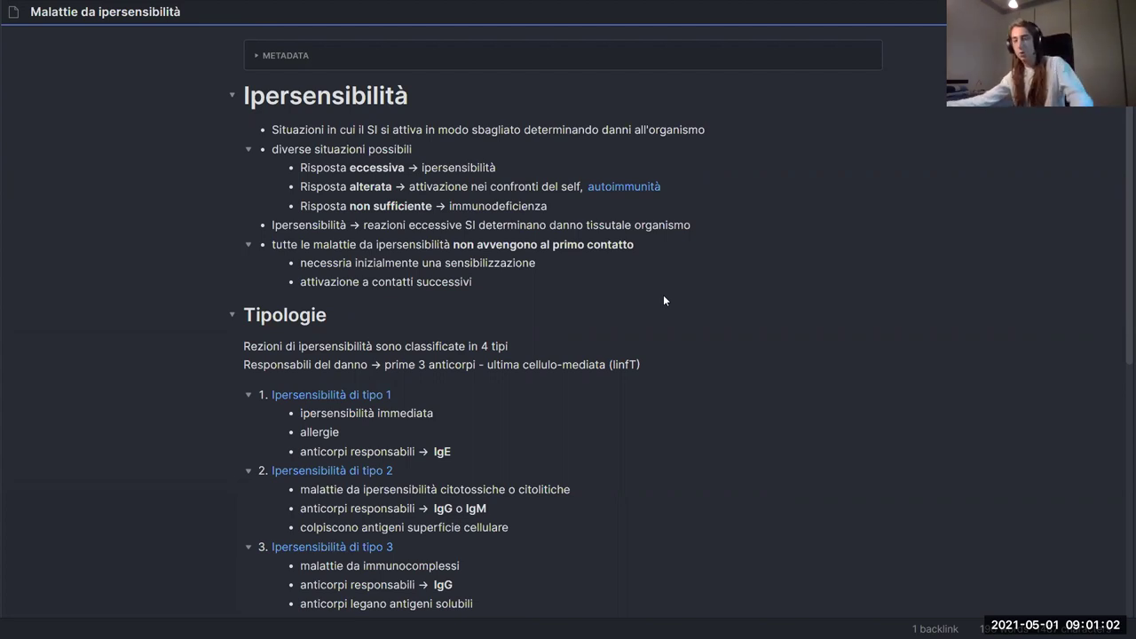
left_click(282, 55)
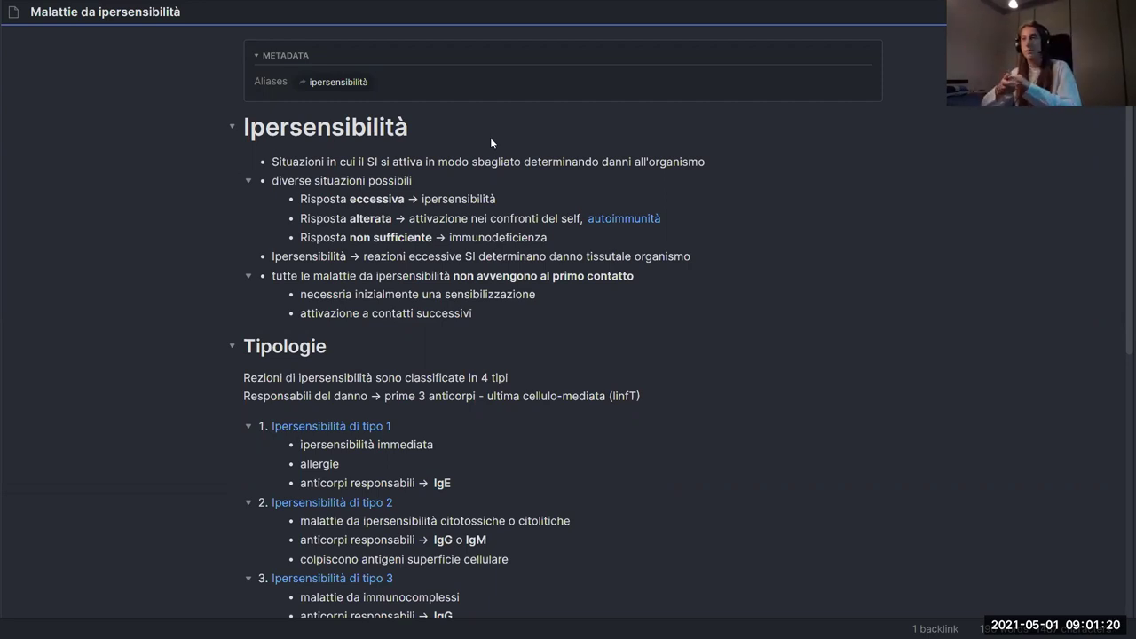
left_click(259, 55)
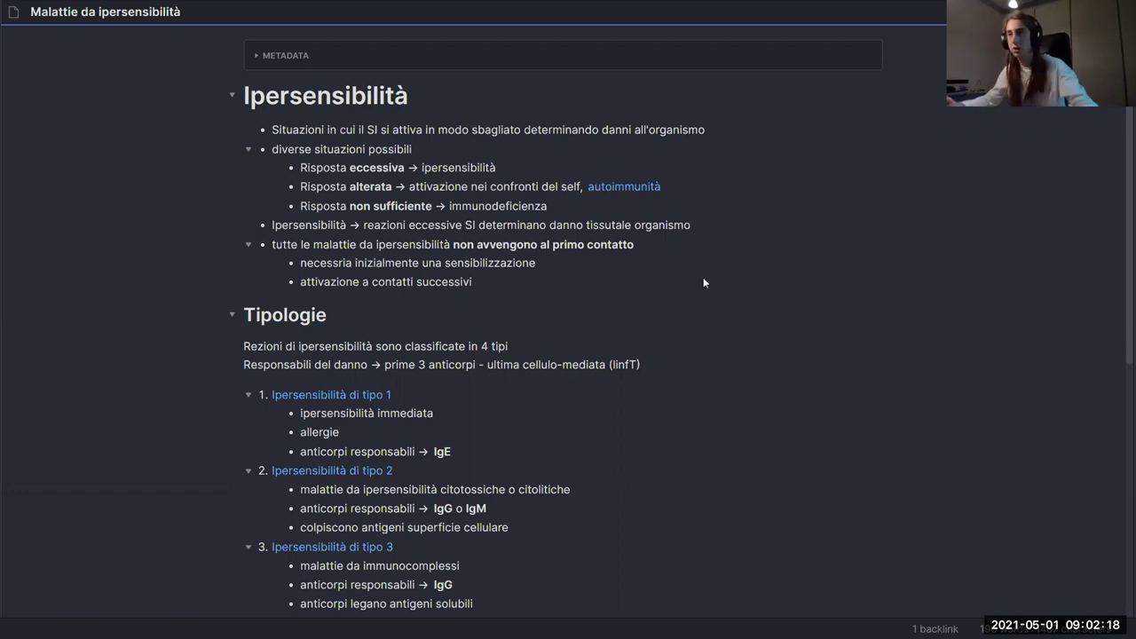
- Review the note's Ipersensibilità introduction and the bullet points for each type under Tipologie
scroll(578, 332, "down", 3)
scroll(526, 368, "up", 3)
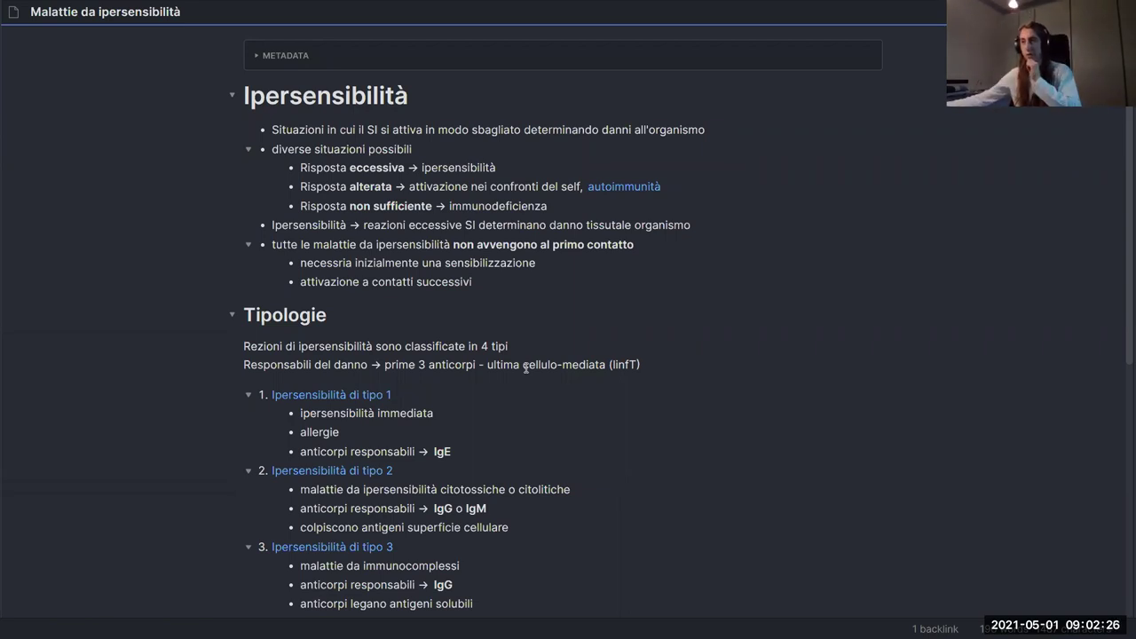
scroll(510, 359, "down", 2)
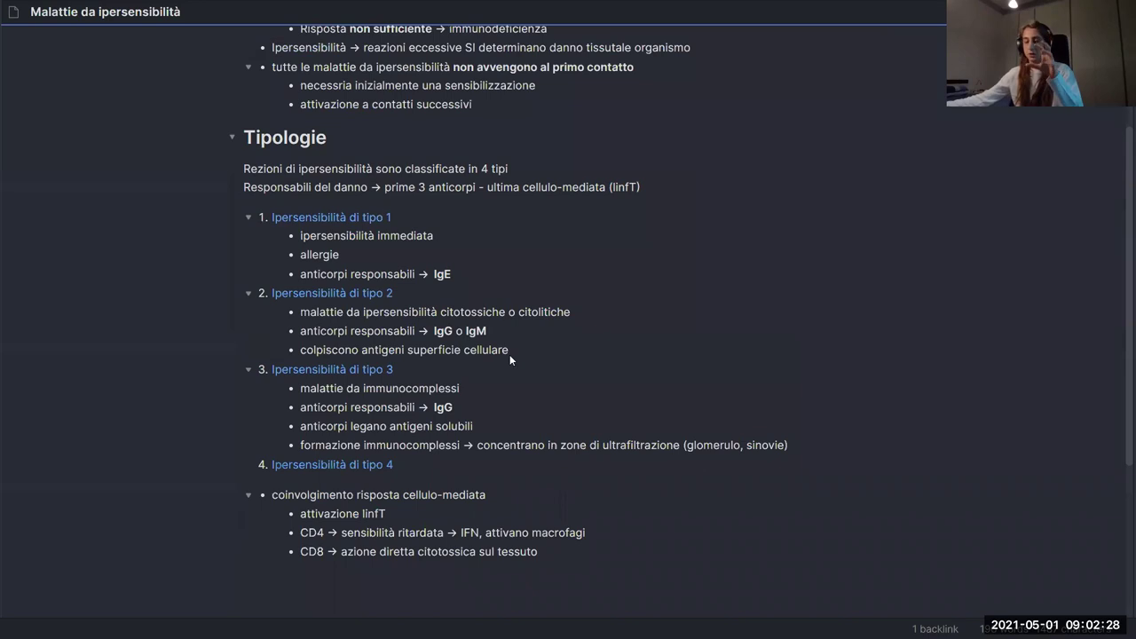
scroll(510, 359, "up", 2)
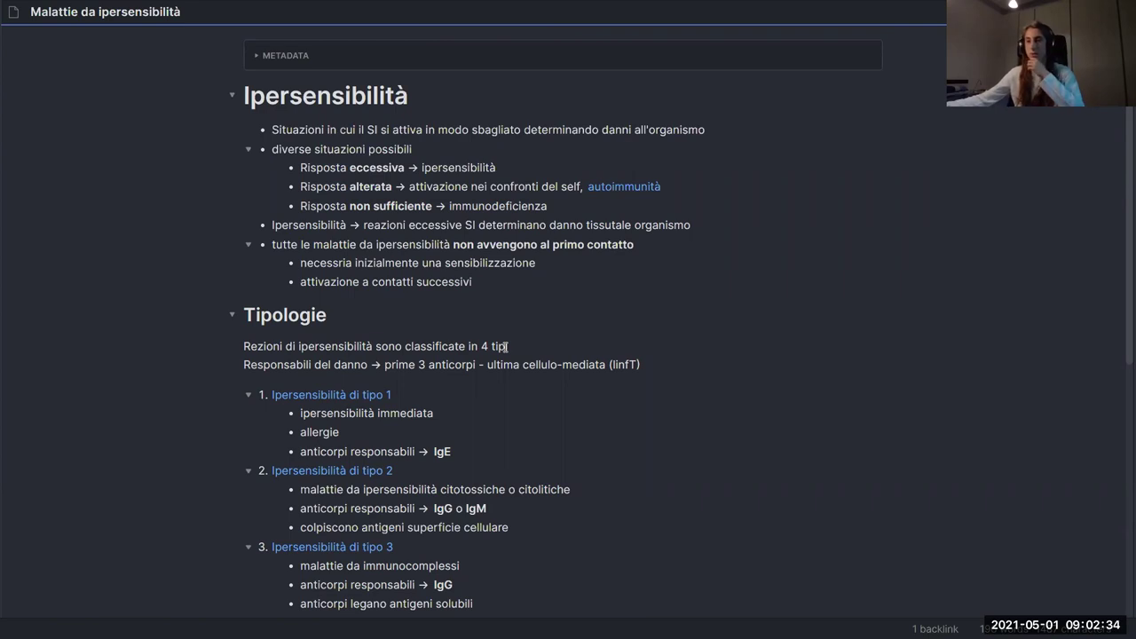
scroll(515, 348, "down", 3)
scroll(526, 349, "up", 3)
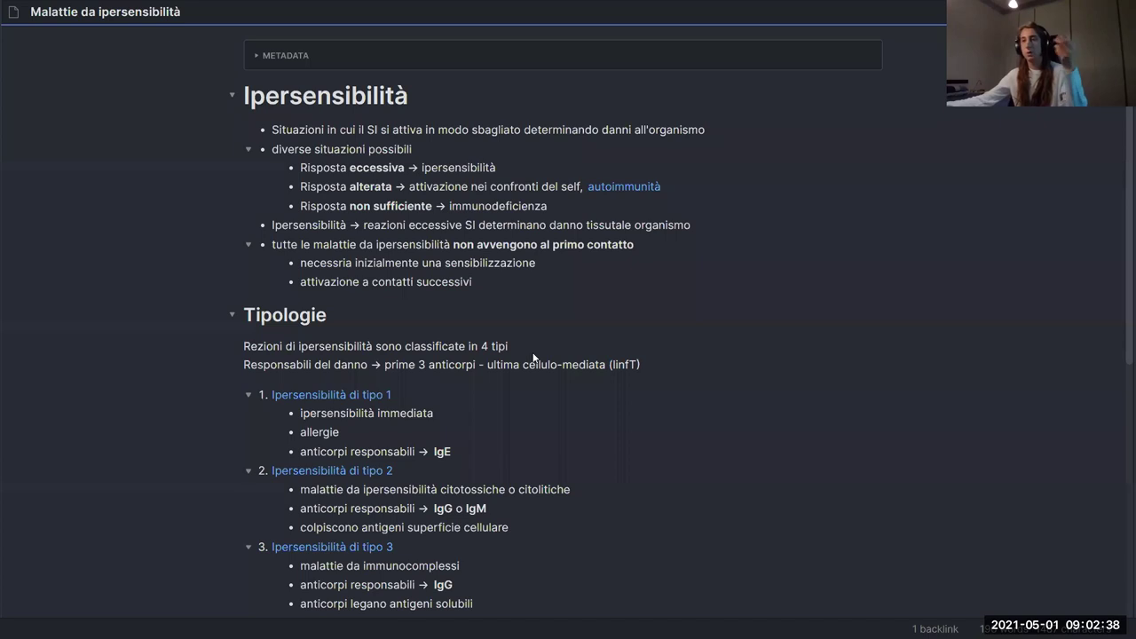
scroll(524, 350, "down", 2)
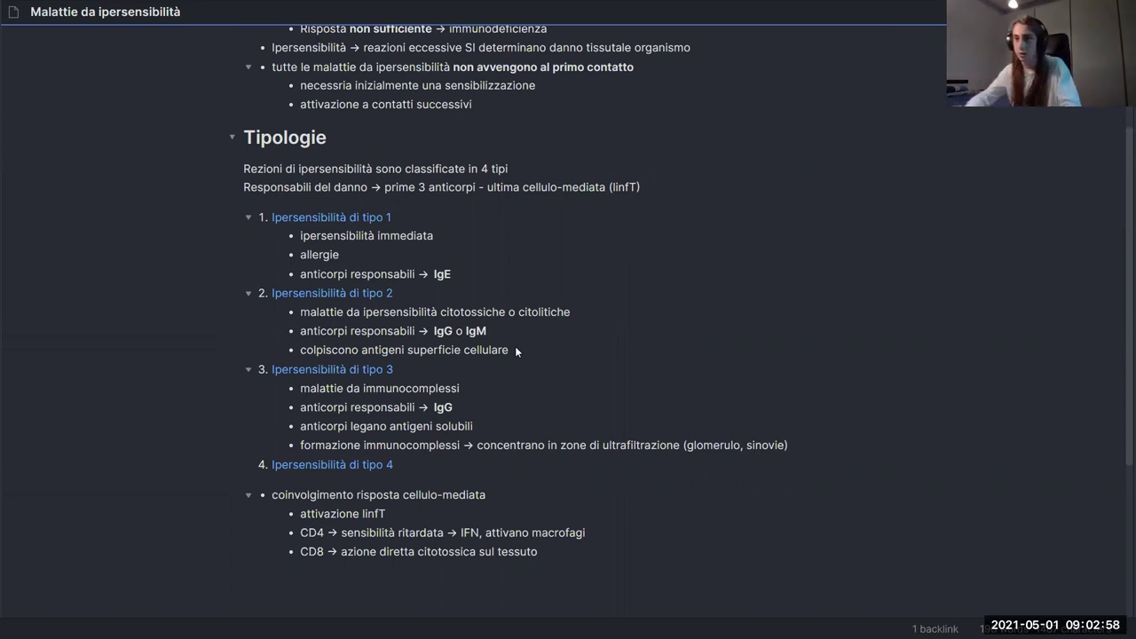
scroll(515, 348, "up", 3)
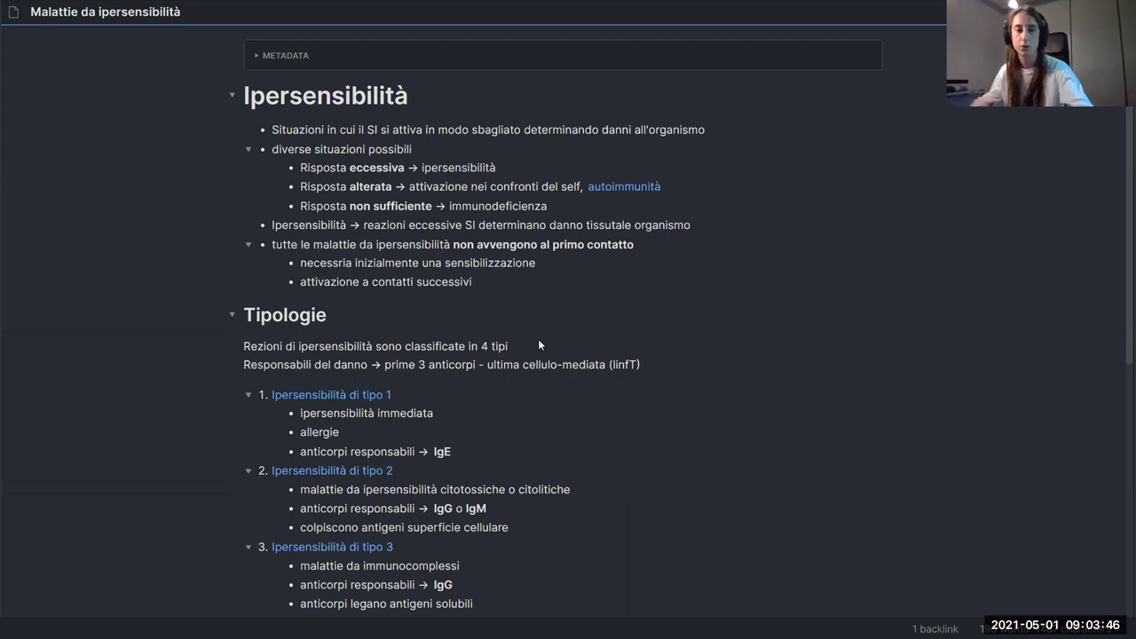
scroll(533, 342, "down", 3)
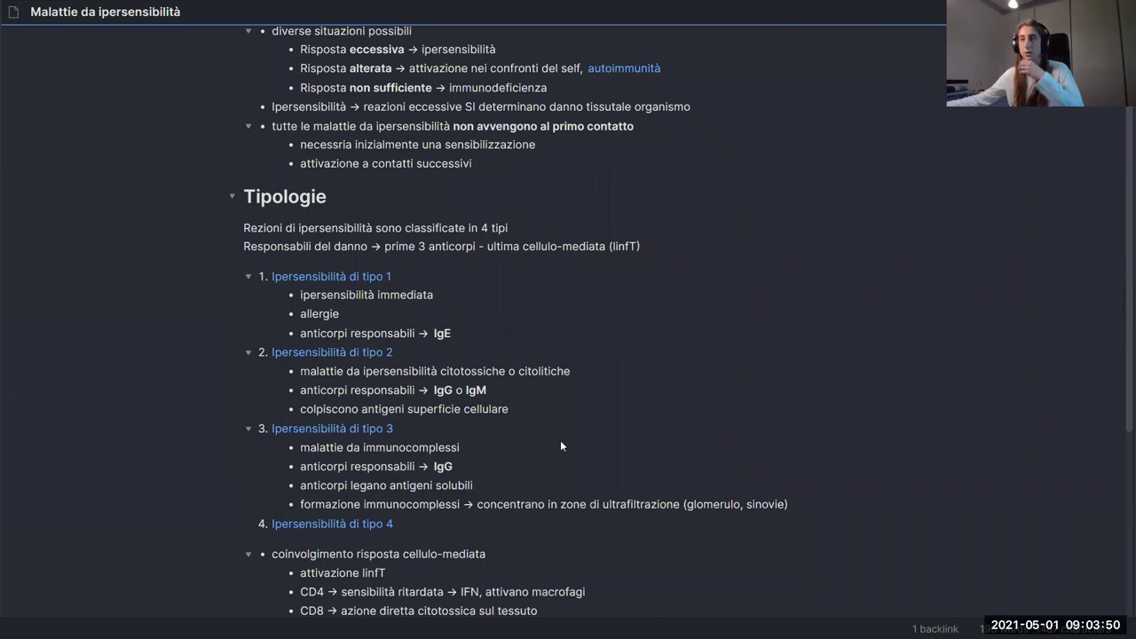
scroll(560, 442, "up", 3)
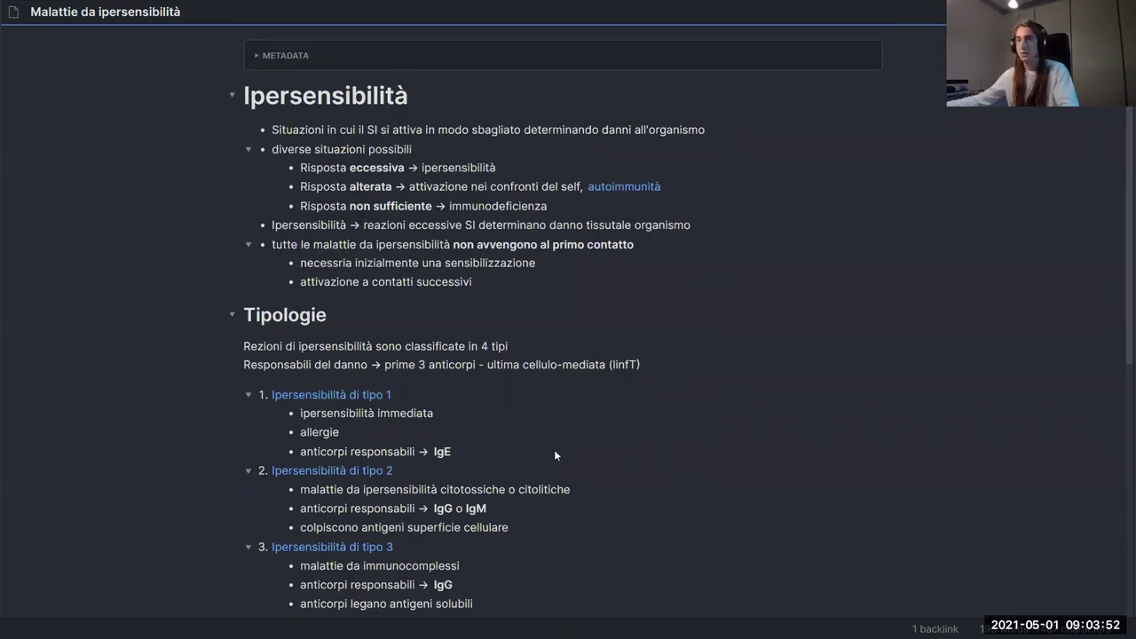
- Switch the Malattie da ipersensibilità note to editing view and examine its Markdown source, from the alias to the Tipologie list
key("ctrl+e")
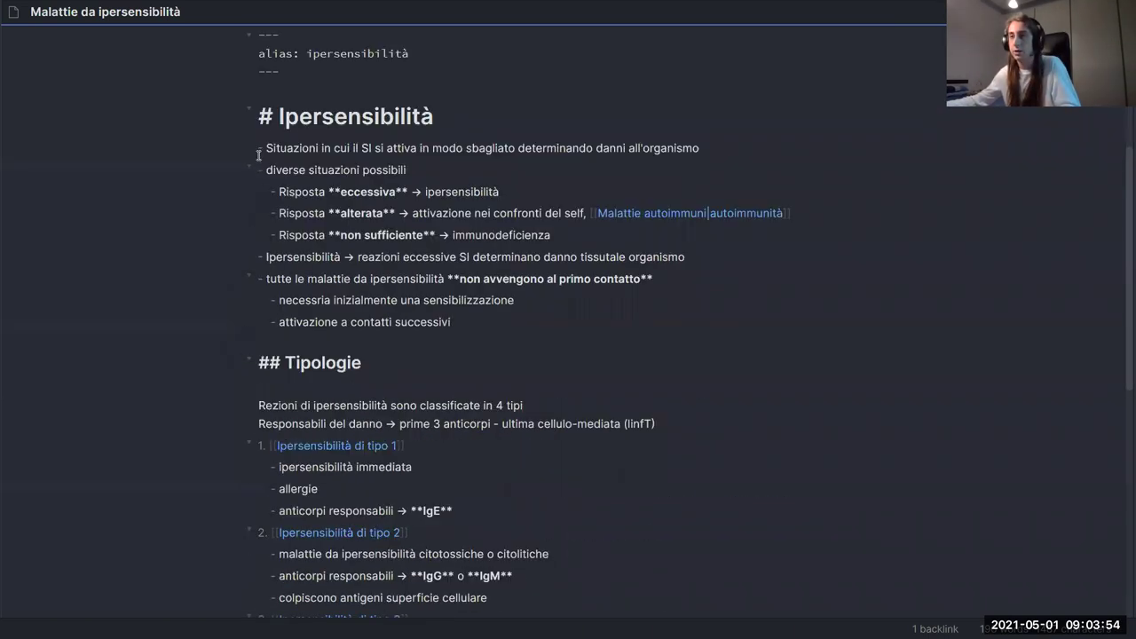
scroll(266, 388, "down", 5)
scroll(271, 373, "up", 3)
scroll(266, 391, "down", 9)
scroll(311, 399, "up", 6)
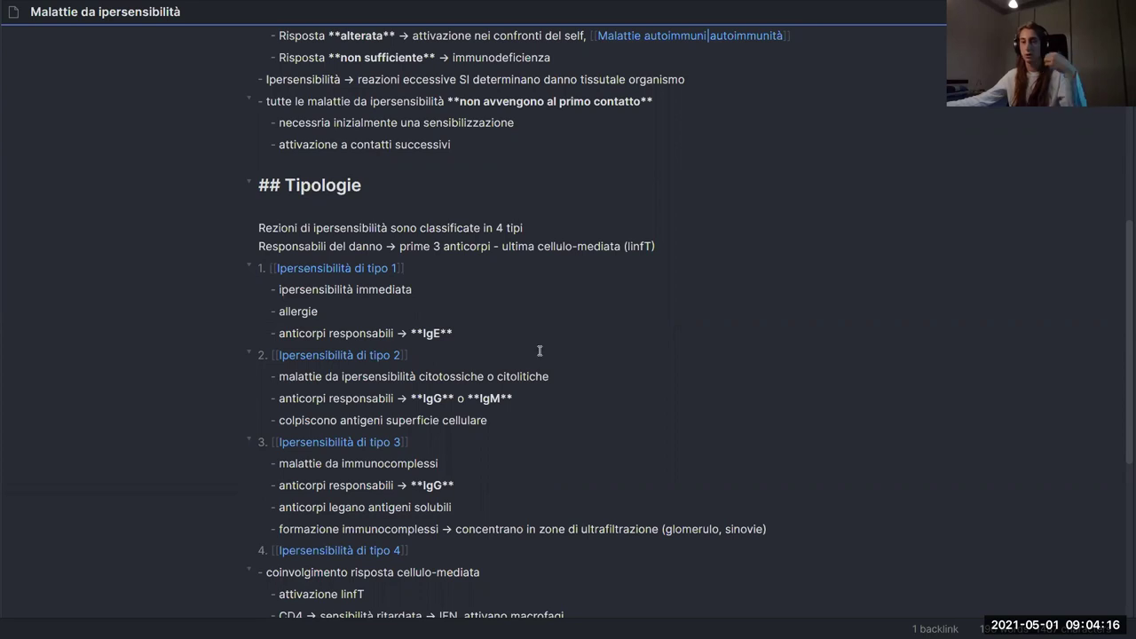
scroll(539, 354, "down", 1)
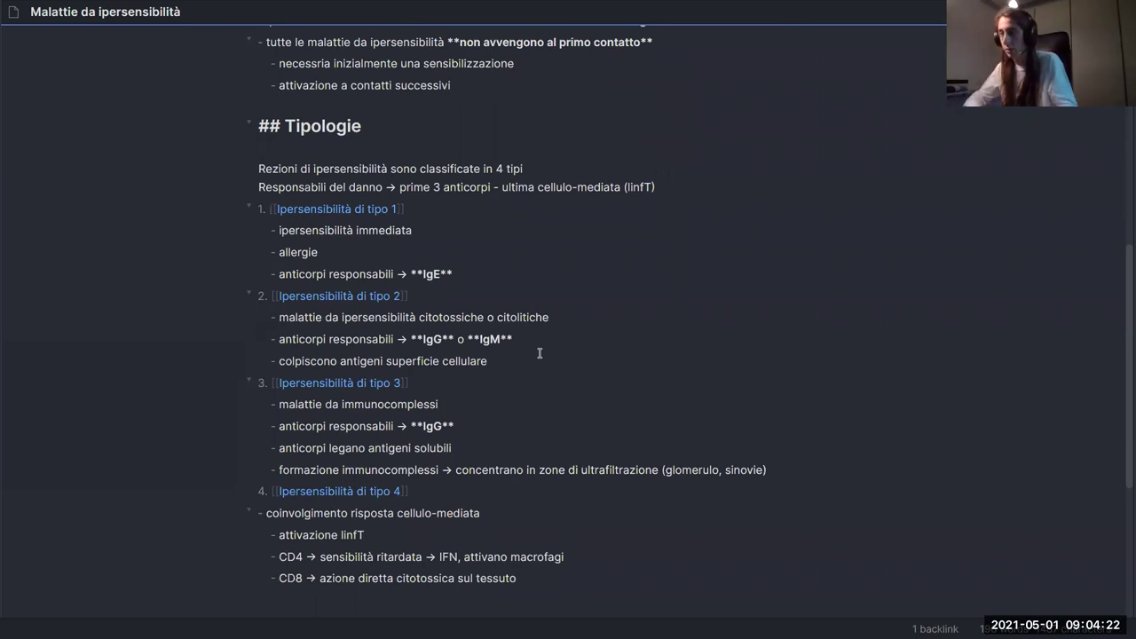
- Open the Anemie note and examine its linked section headings such as Anemia Sideropenica, Talassemie and Anemia Megaloblastica
key("ctrl+o")
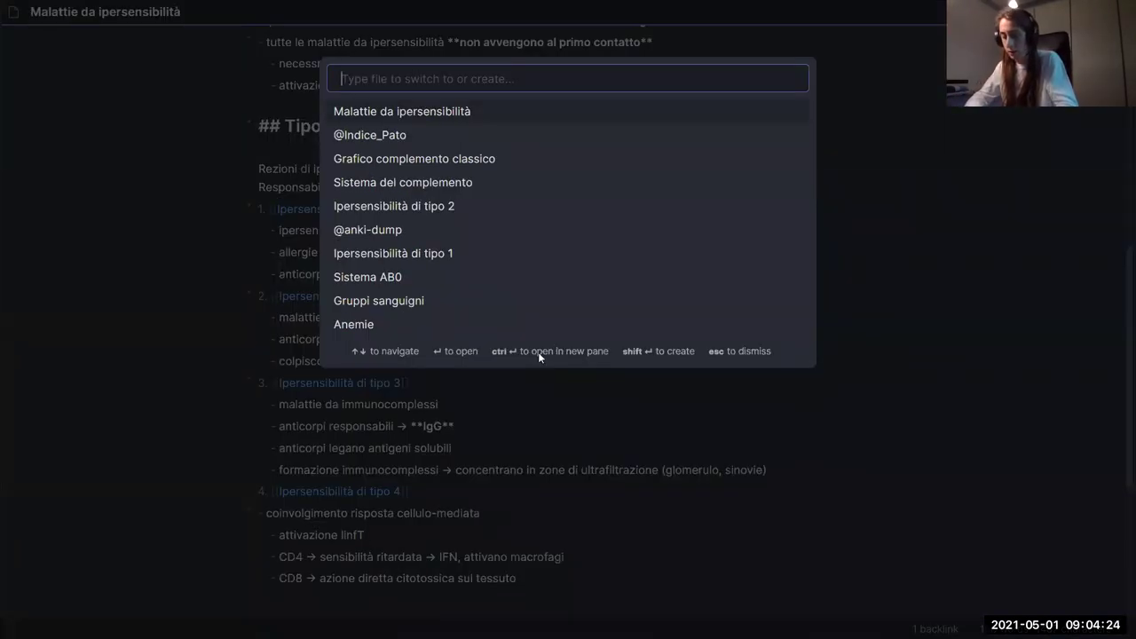
type("anemi")
key("Return")
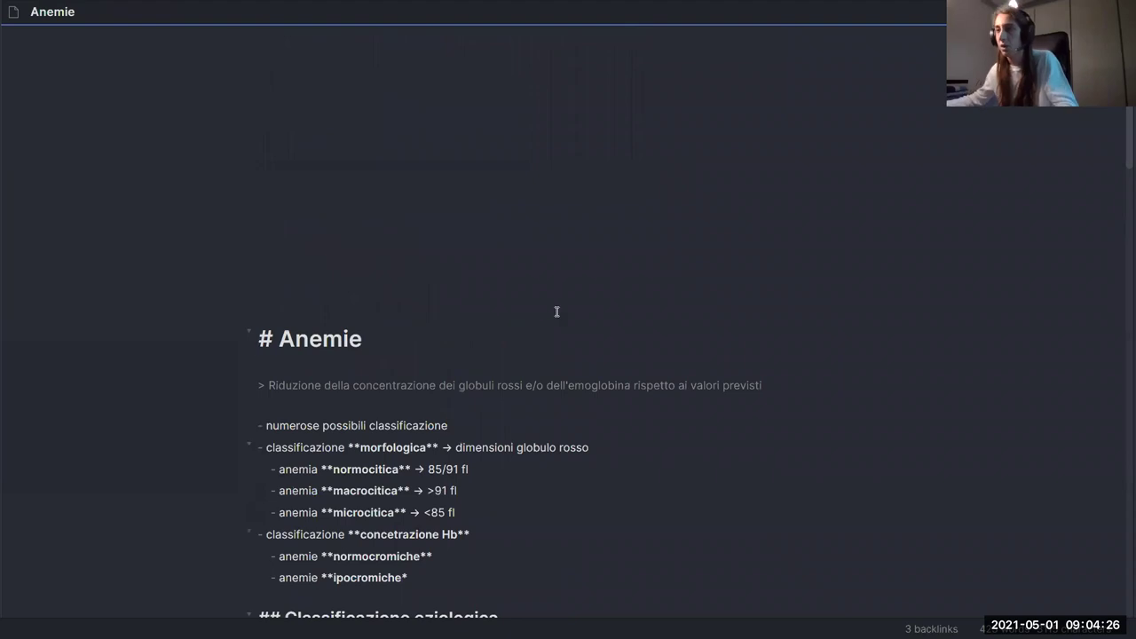
scroll(557, 311, "down", 15)
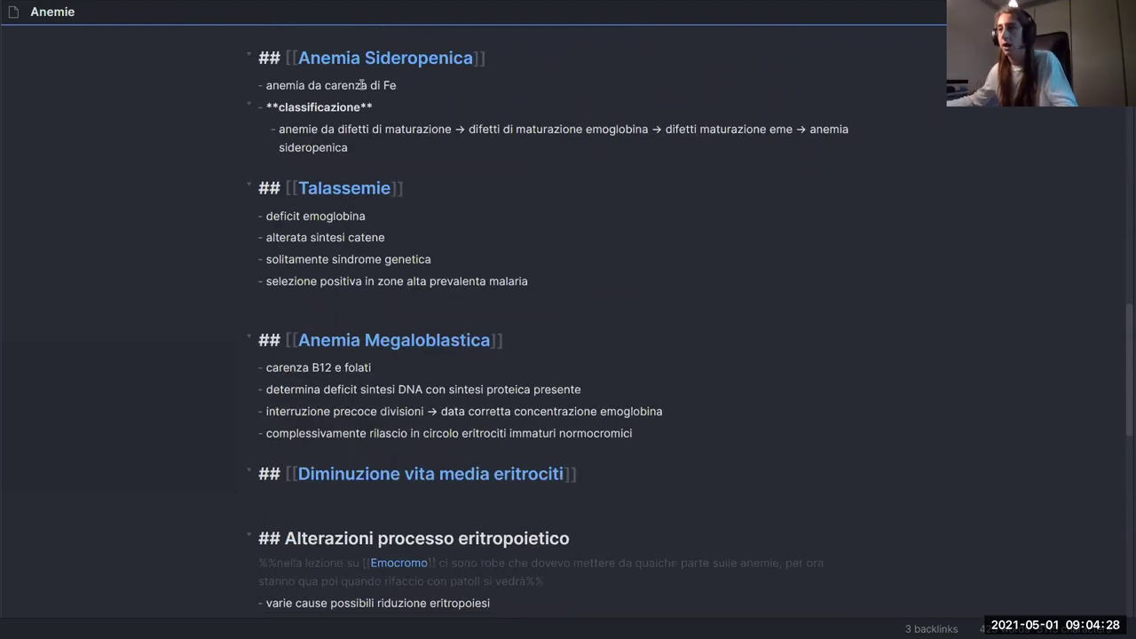
scroll(317, 332, "down", 3)
scroll(298, 168, "up", 5)
left_click(293, 169)
left_click(510, 180)
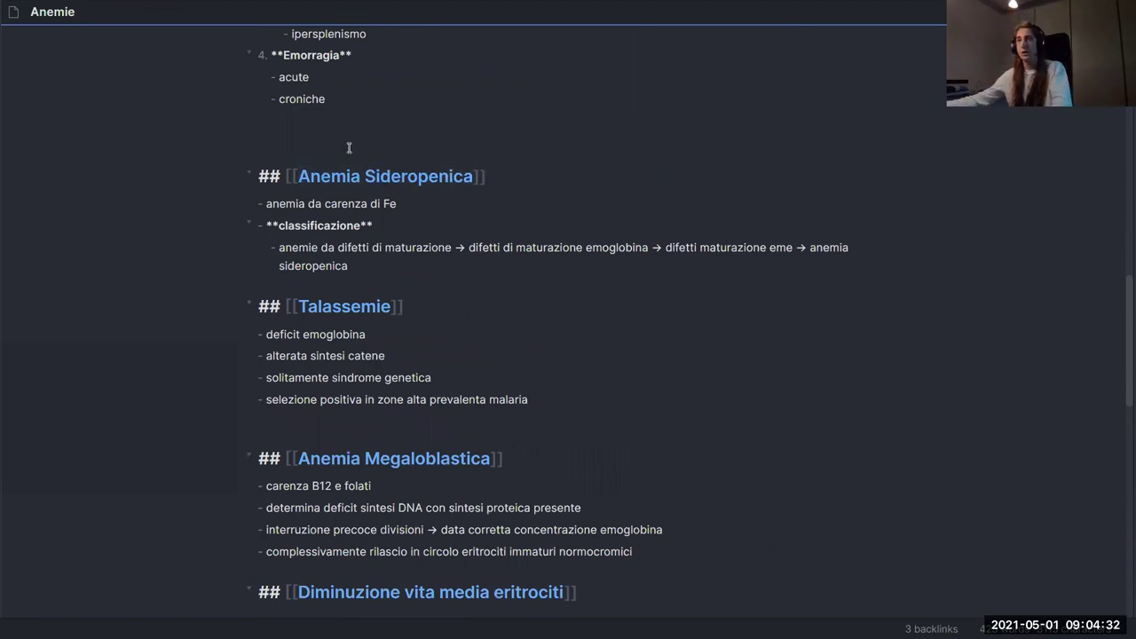
- Follow the Anemia Sideropenica link and look through that note's sections on iron in the body, blood parameters and physiological losses
left_click(396, 178, "ctrl")
scroll(470, 261, "down", 15)
scroll(551, 189, "down", 10)
scroll(398, 380, "up", 5)
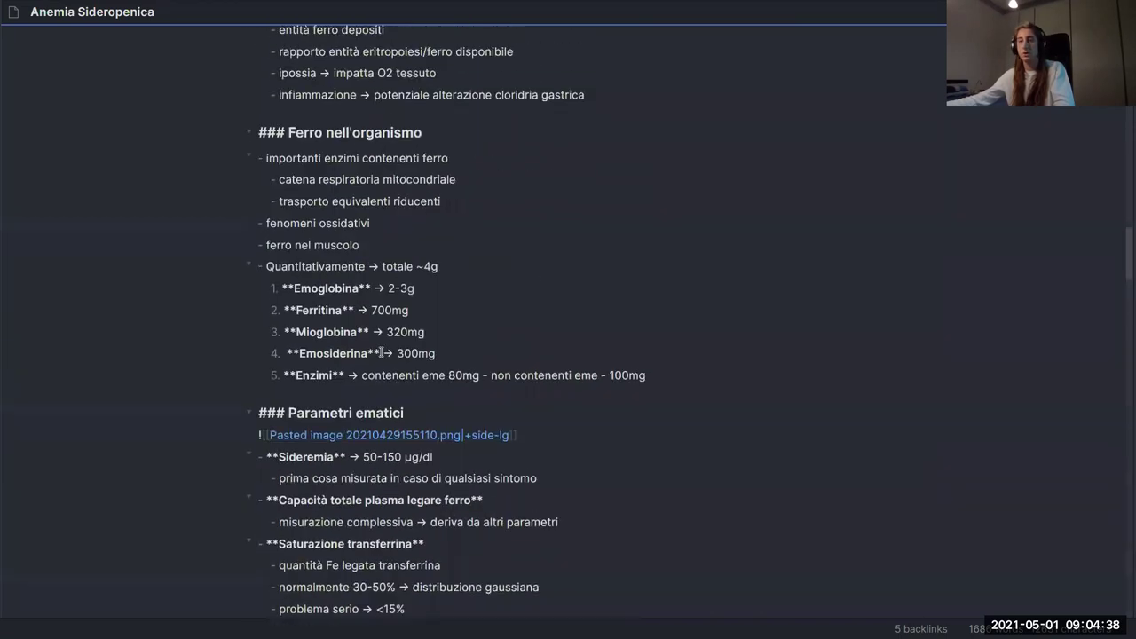
scroll(449, 250, "down", 3)
scroll(442, 166, "down", 8)
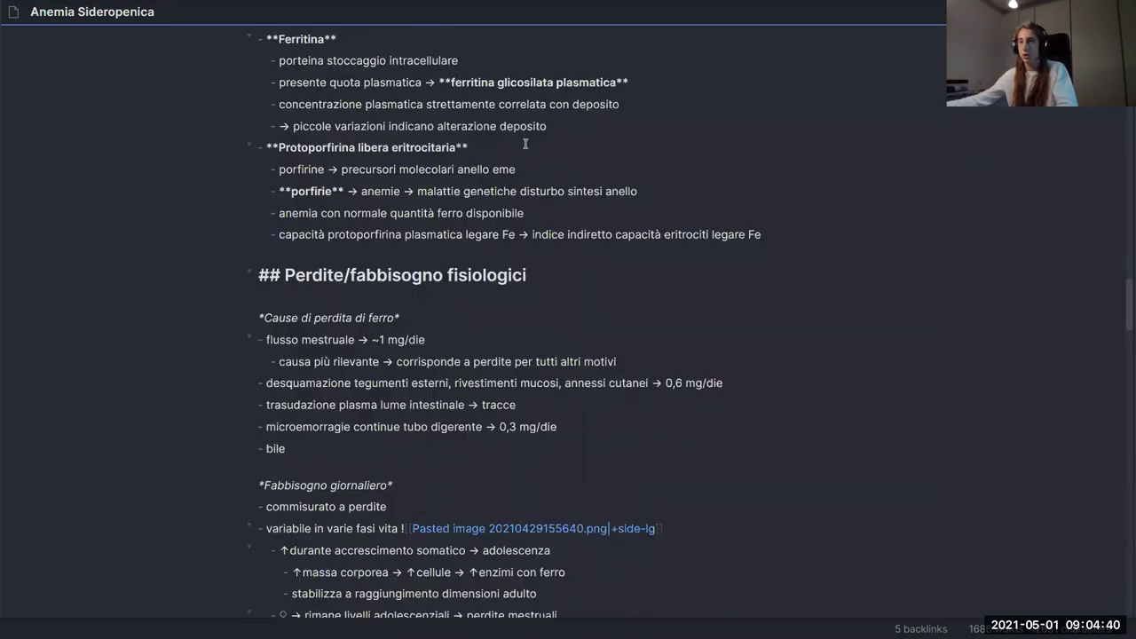
scroll(332, 410, "down", 2)
scroll(380, 406, "up", 5)
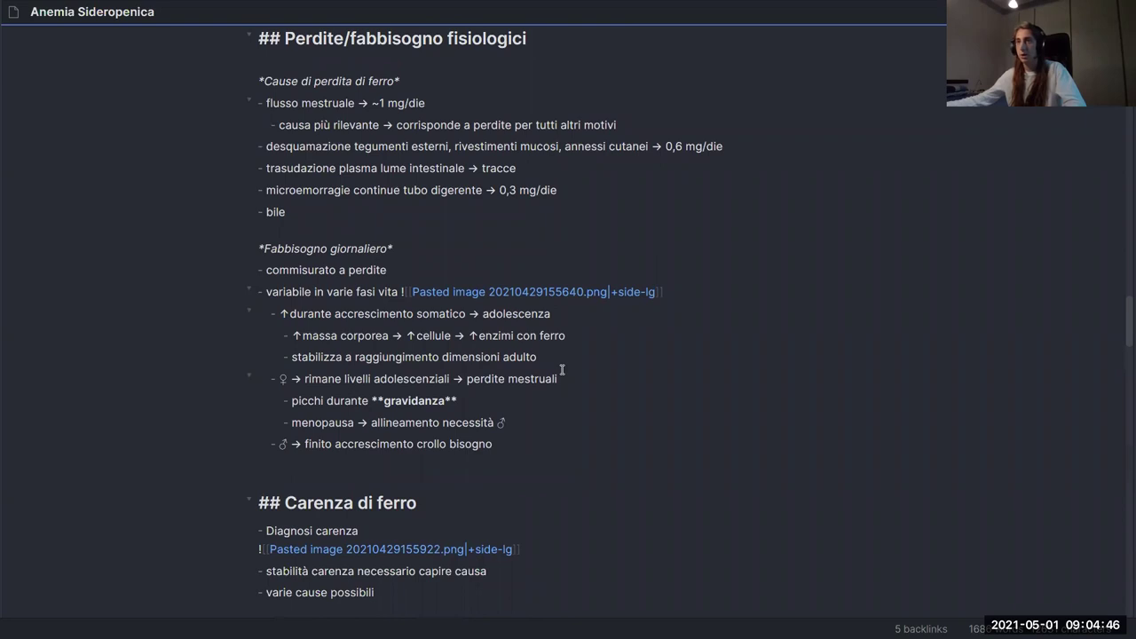
- Return to the Anemie note and review its morphological and Classificazione eziologica lists down to Emorragia
key("ctrl+alt+Left")
scroll(556, 368, "down", 4)
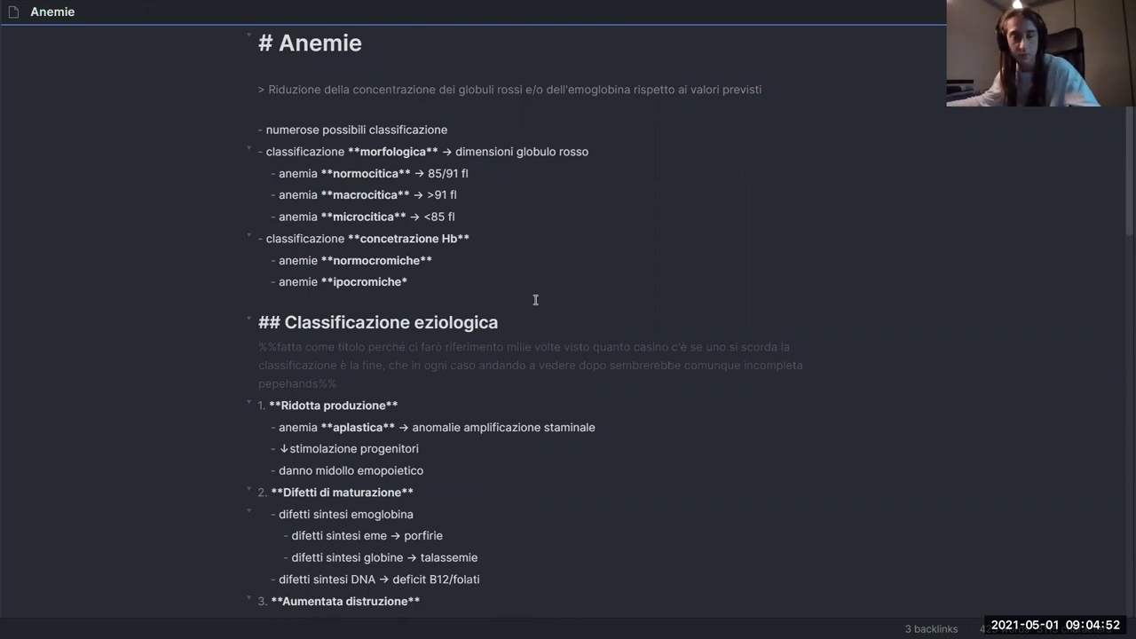
scroll(510, 264, "down", 2)
scroll(539, 310, "up", 3)
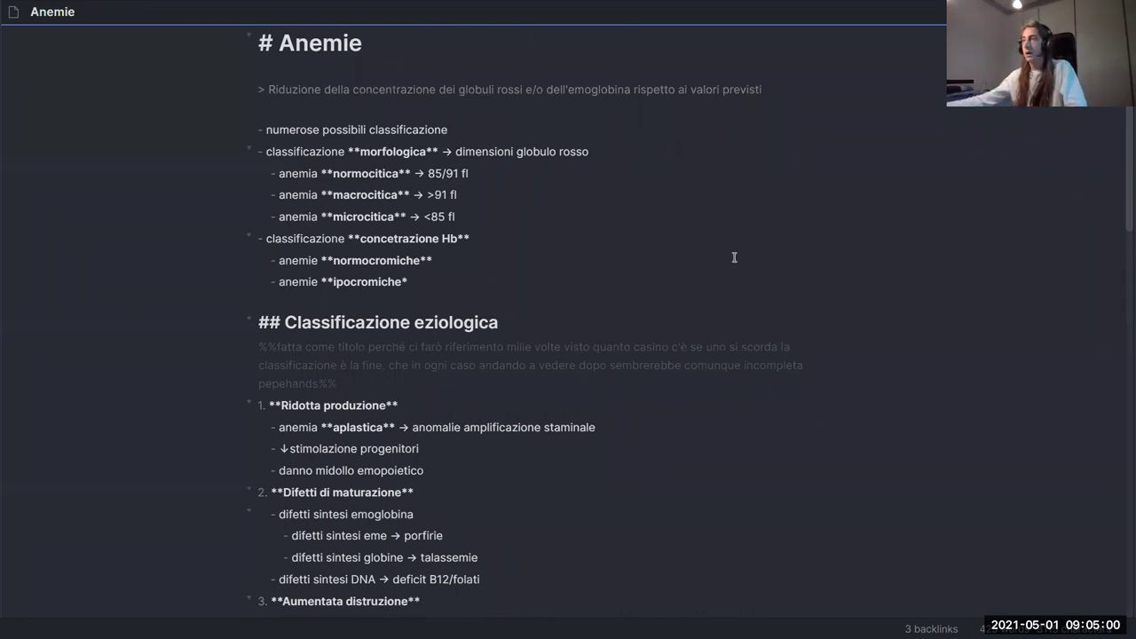
scroll(799, 249, "down", 10)
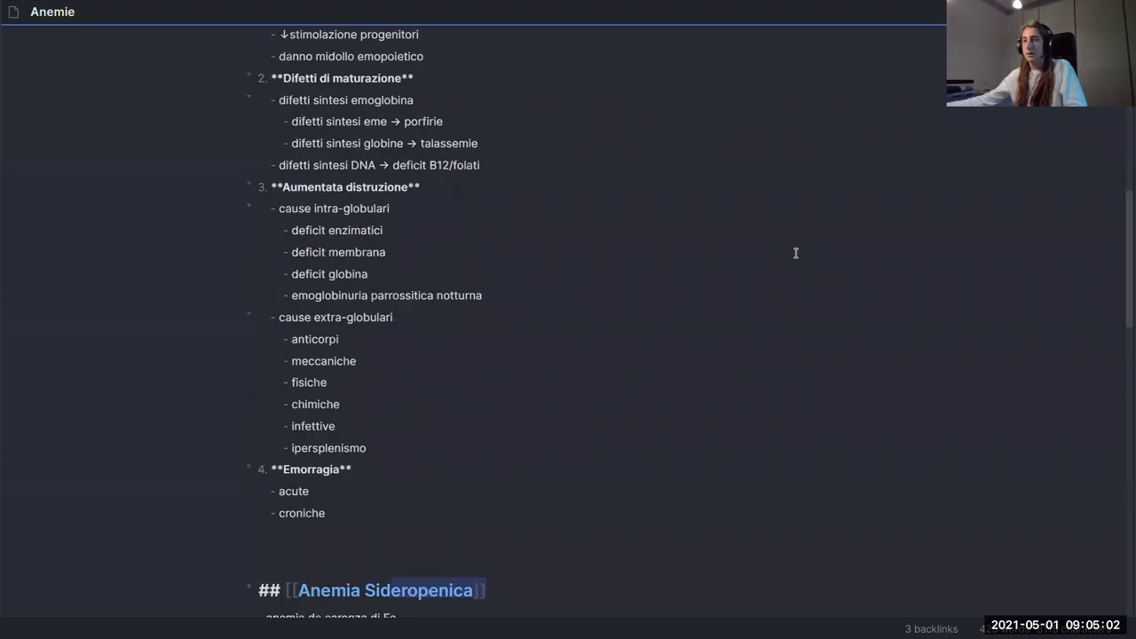
- Follow the Anemia Sideropenica link and look through its notes from epcidina regulation to Ferritina and physiological iron losses
left_click(395, 353)
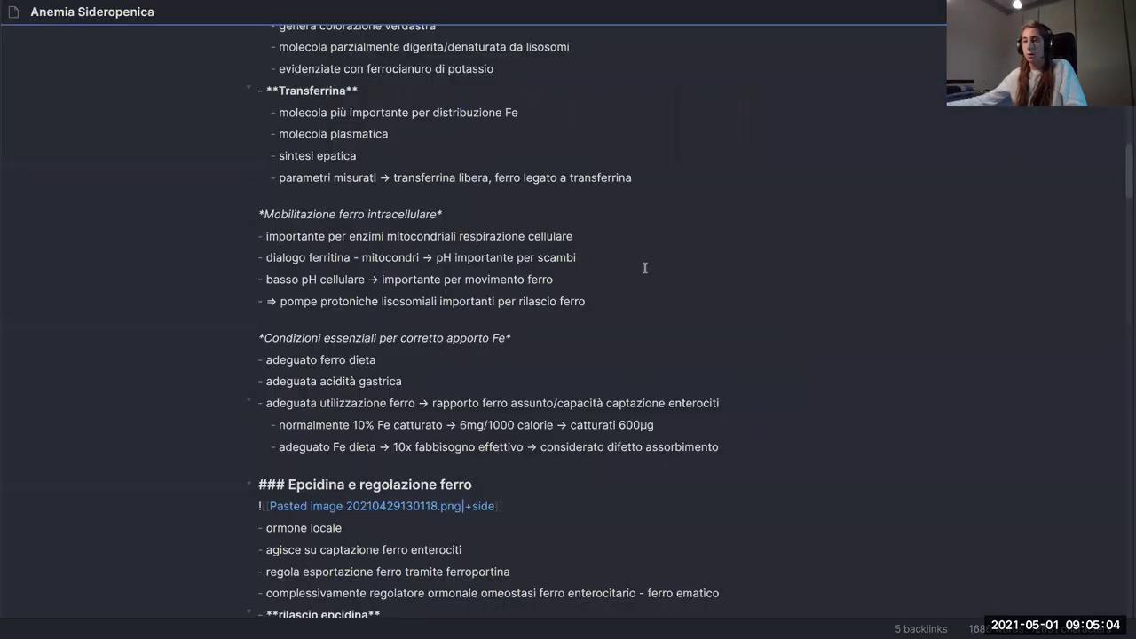
scroll(639, 284, "down", 4)
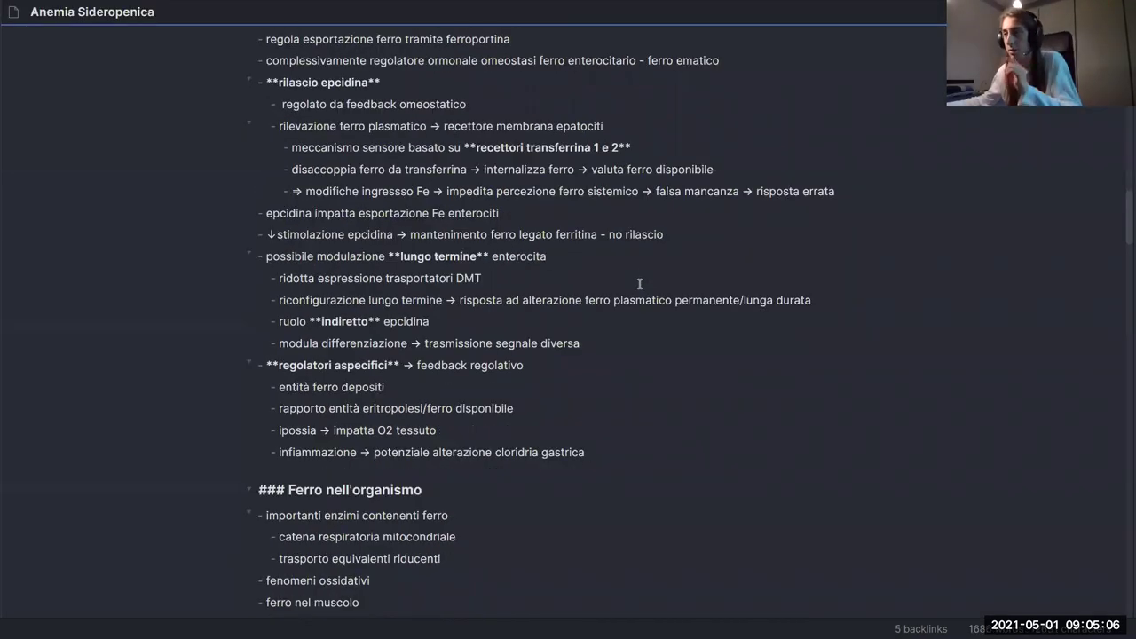
scroll(640, 284, "down", 5)
scroll(653, 295, "down", 5)
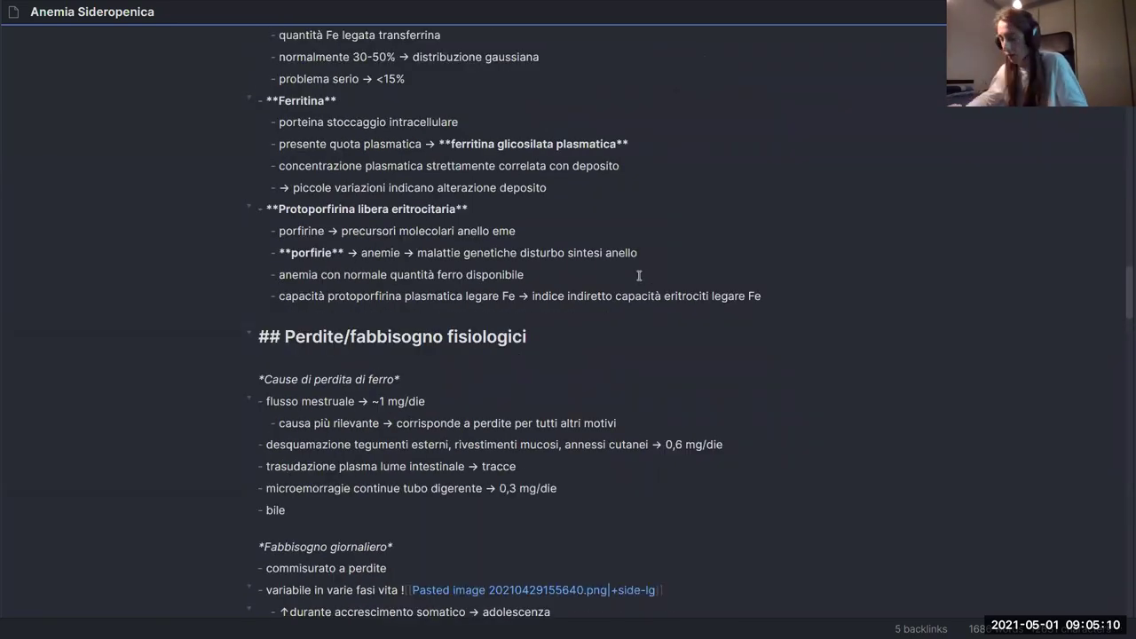
scroll(673, 320, "down", 1)
scroll(672, 321, "down", 3)
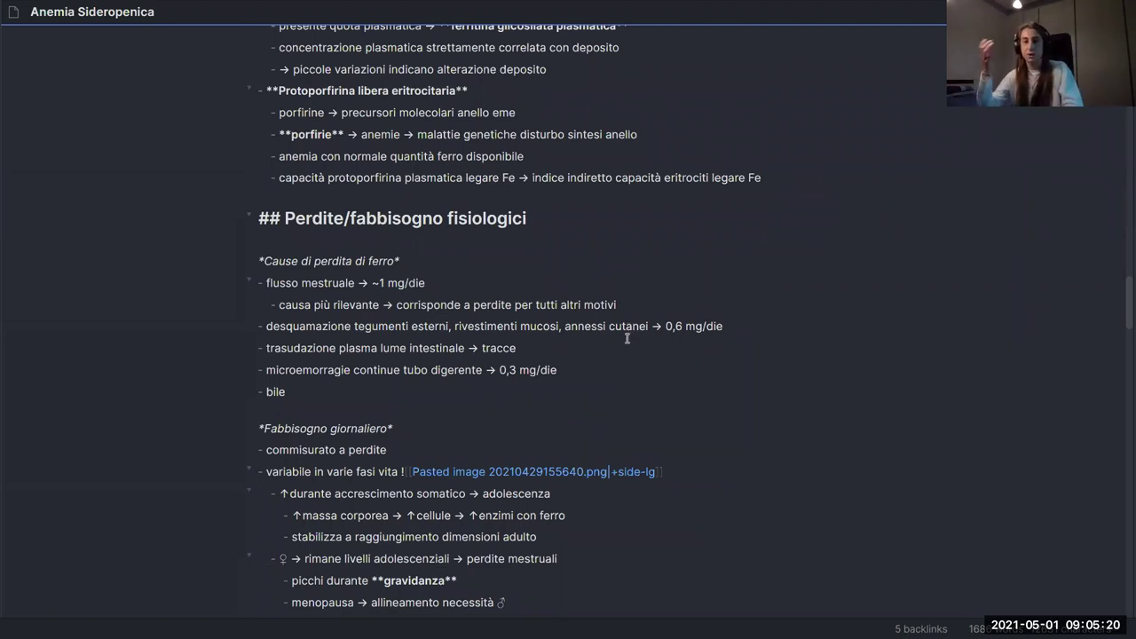
scroll(573, 396, "up", 3)
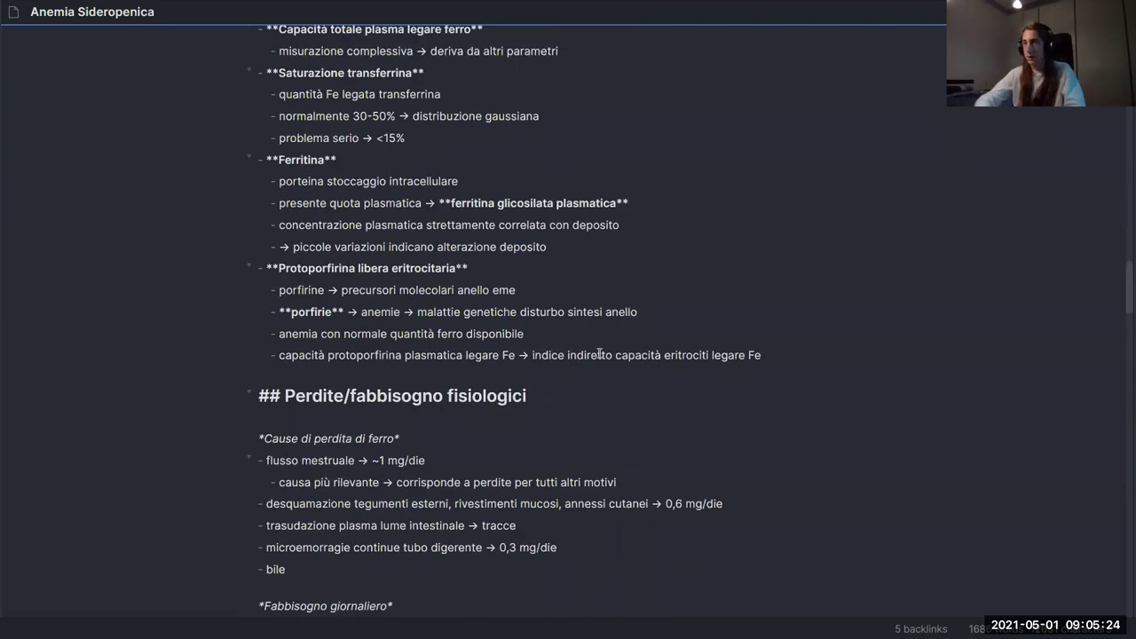
key("ctrl+shift+f")
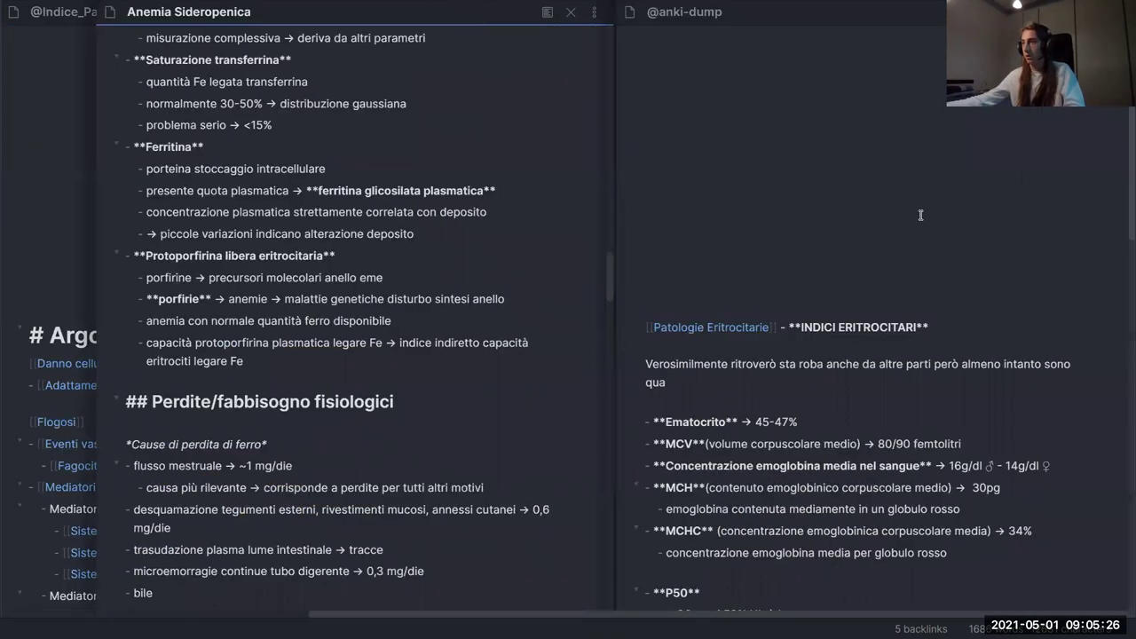
scroll(895, 283, "up", 1)
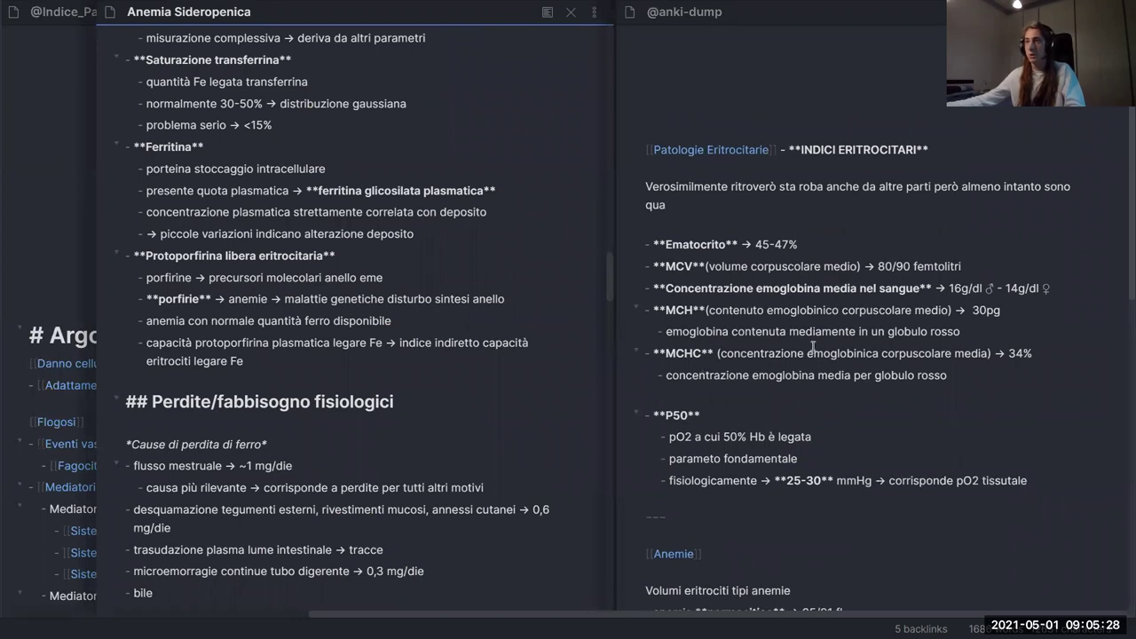
scroll(812, 347, "down", 4)
left_click(916, 371)
scroll(916, 367, "down", 1)
scroll(915, 368, "down", 6)
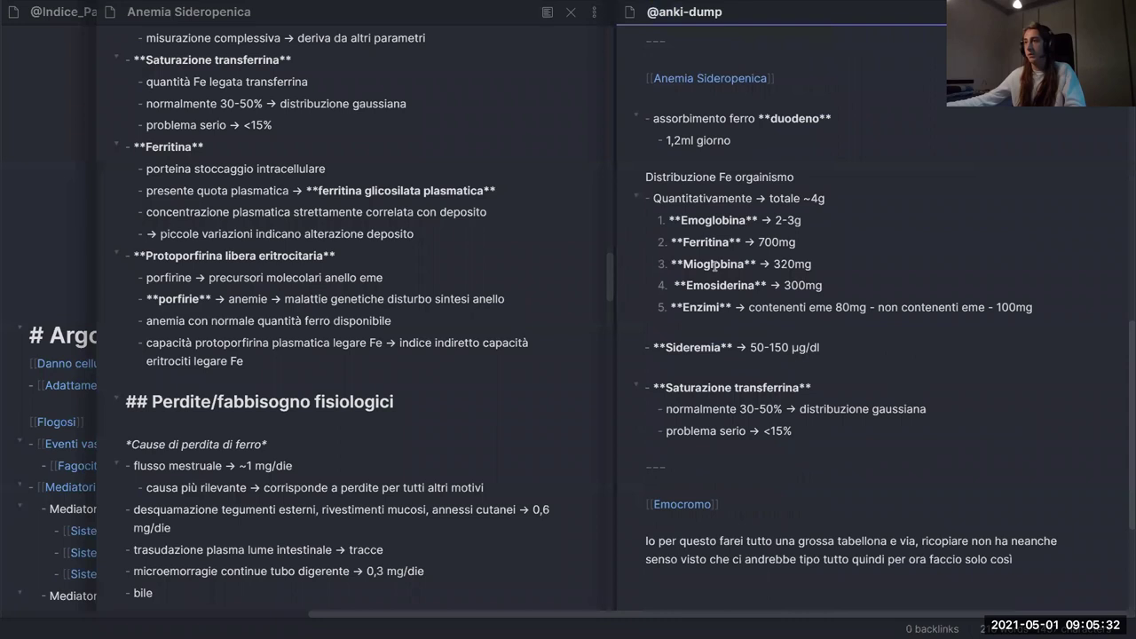
scroll(850, 376, "up", 10)
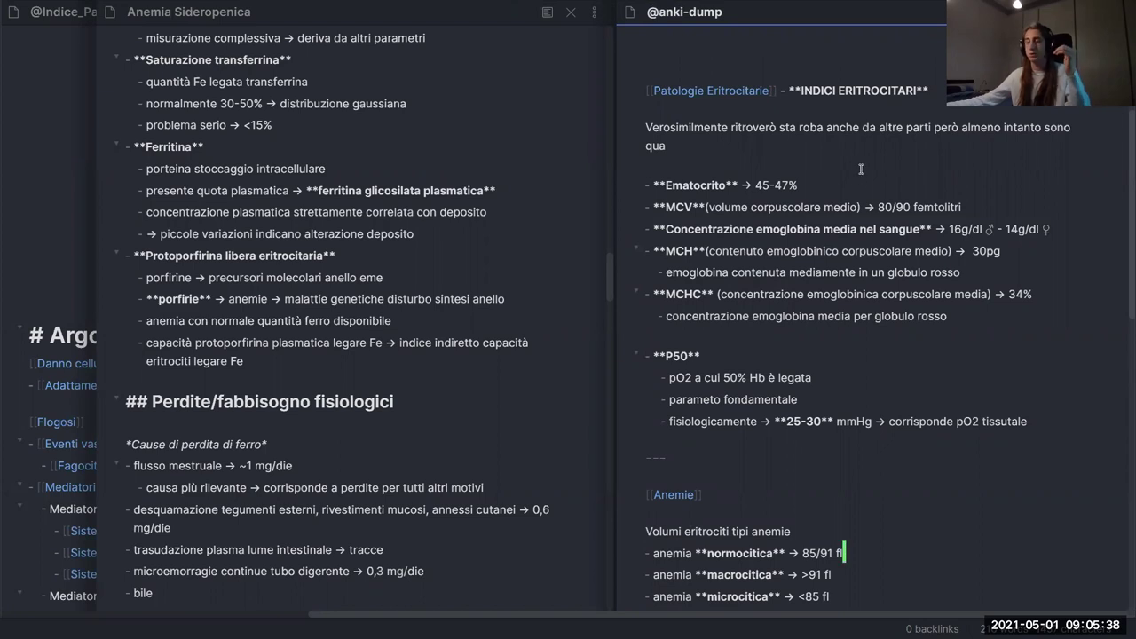
scroll(859, 170, "down", 1)
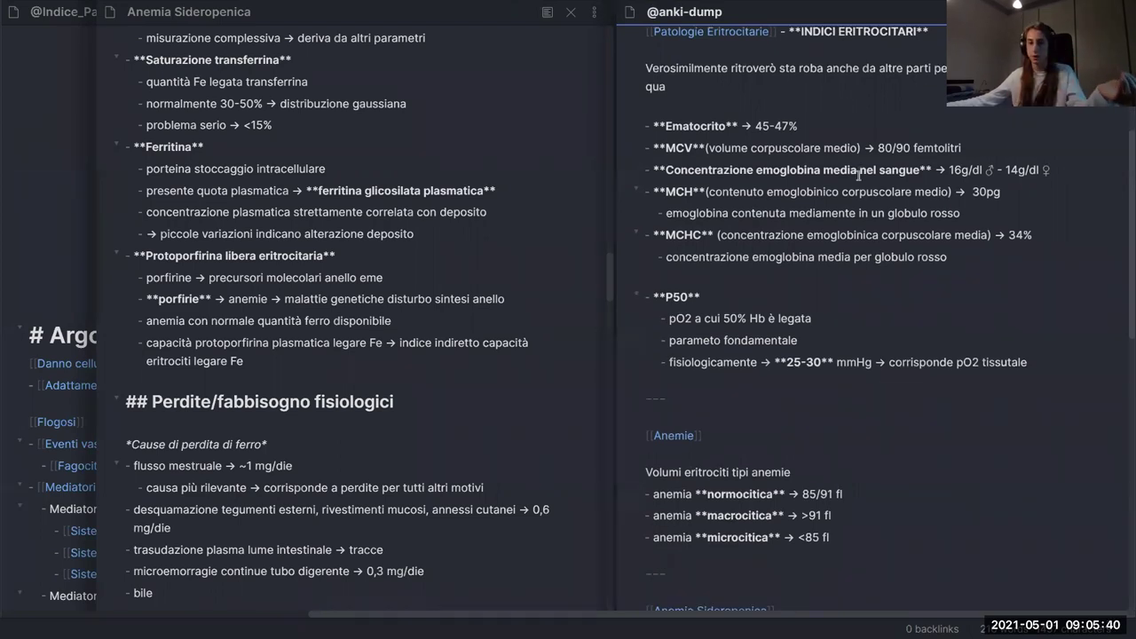
scroll(859, 176, "down", 1)
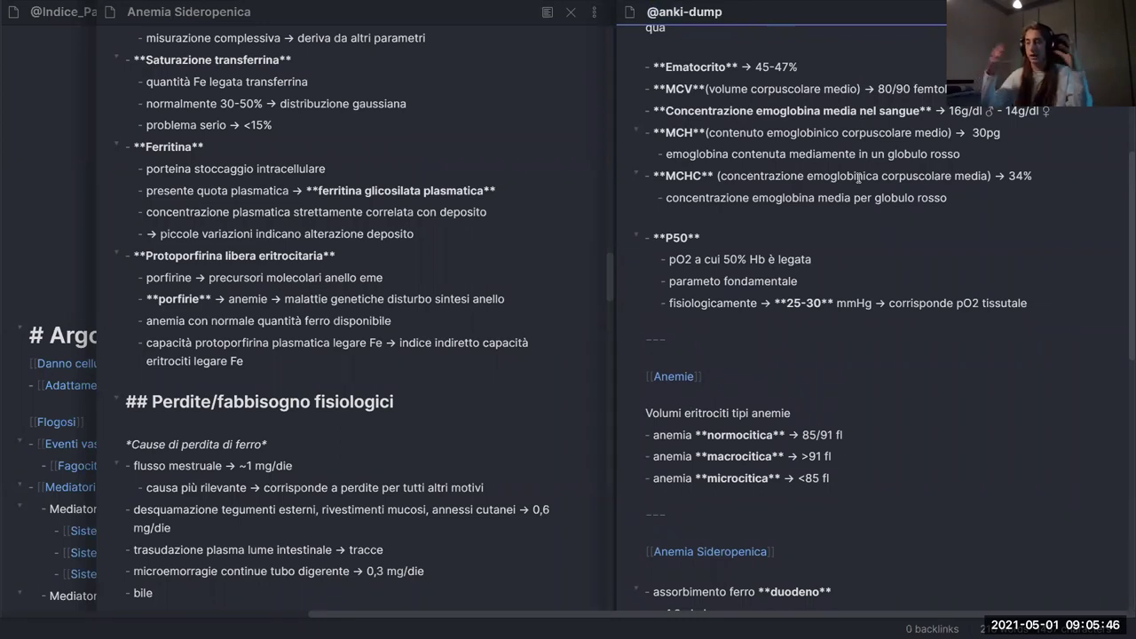
scroll(875, 214, "down", 4)
scroll(857, 261, "up", 4)
scroll(839, 279, "down", 5)
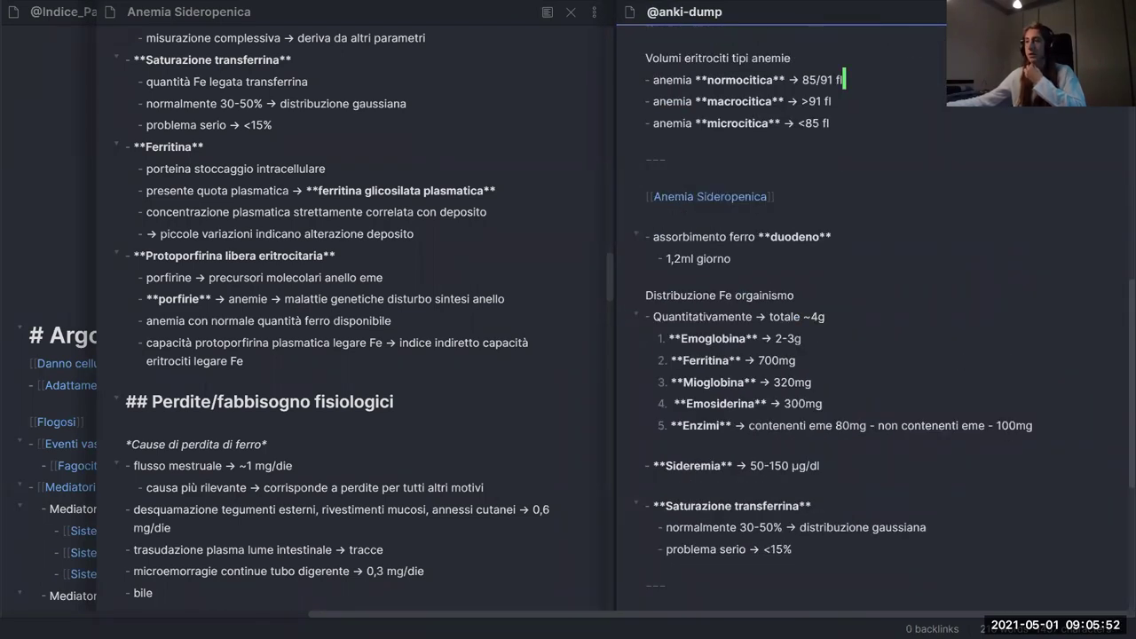
scroll(933, 245, "down", 2)
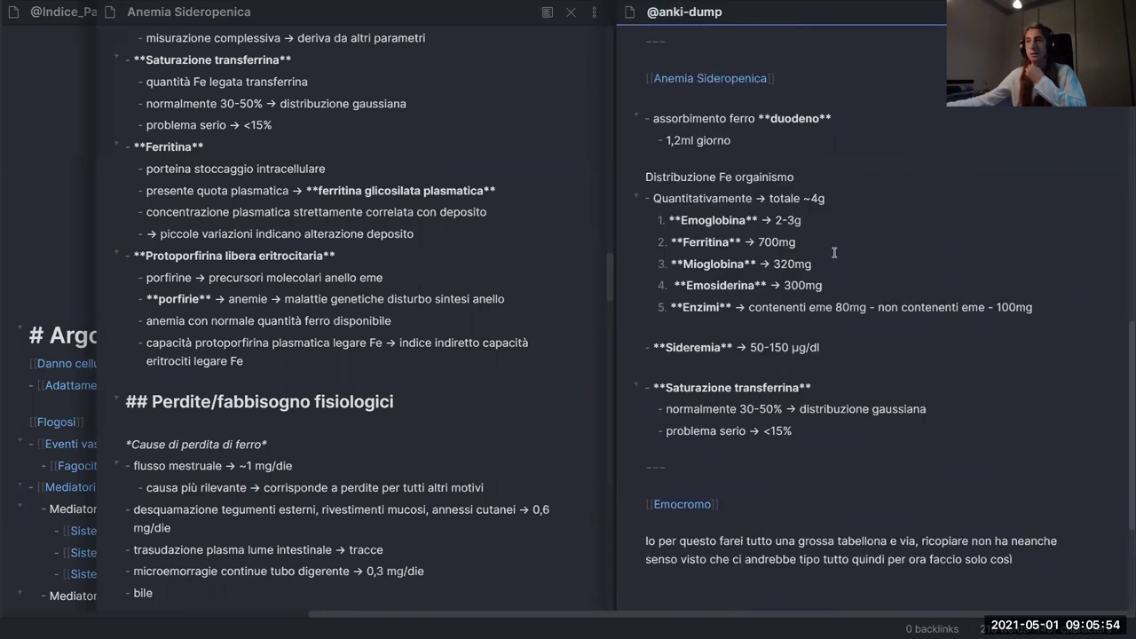
scroll(827, 357, "down", 1)
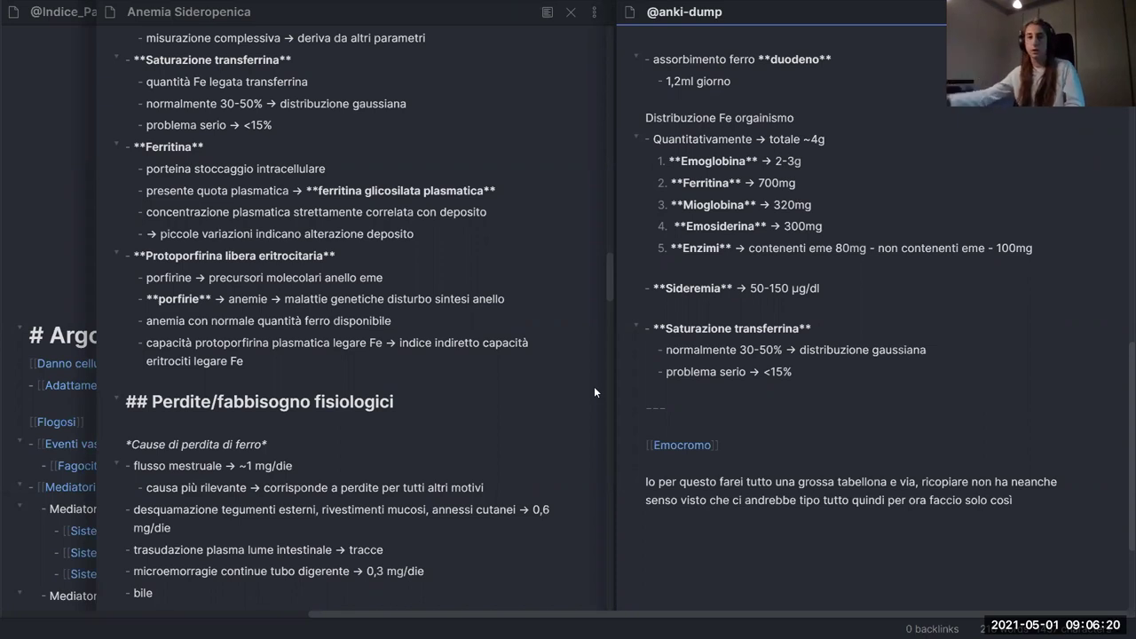
scroll(747, 356, "up", 2)
scroll(799, 331, "up", 2)
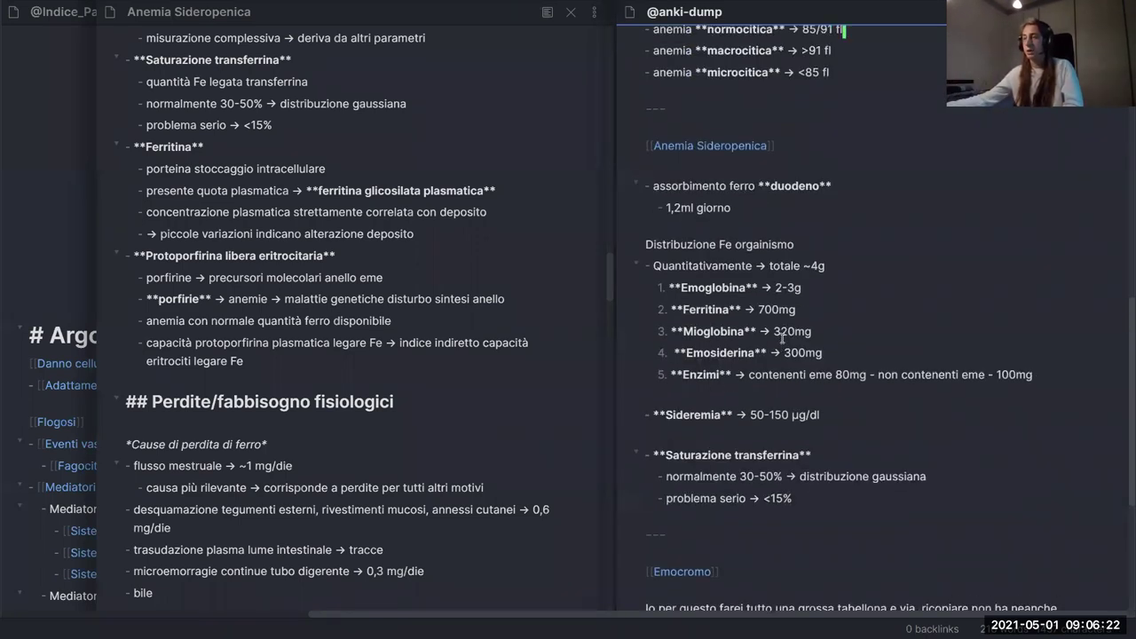
scroll(800, 353, "up", 6)
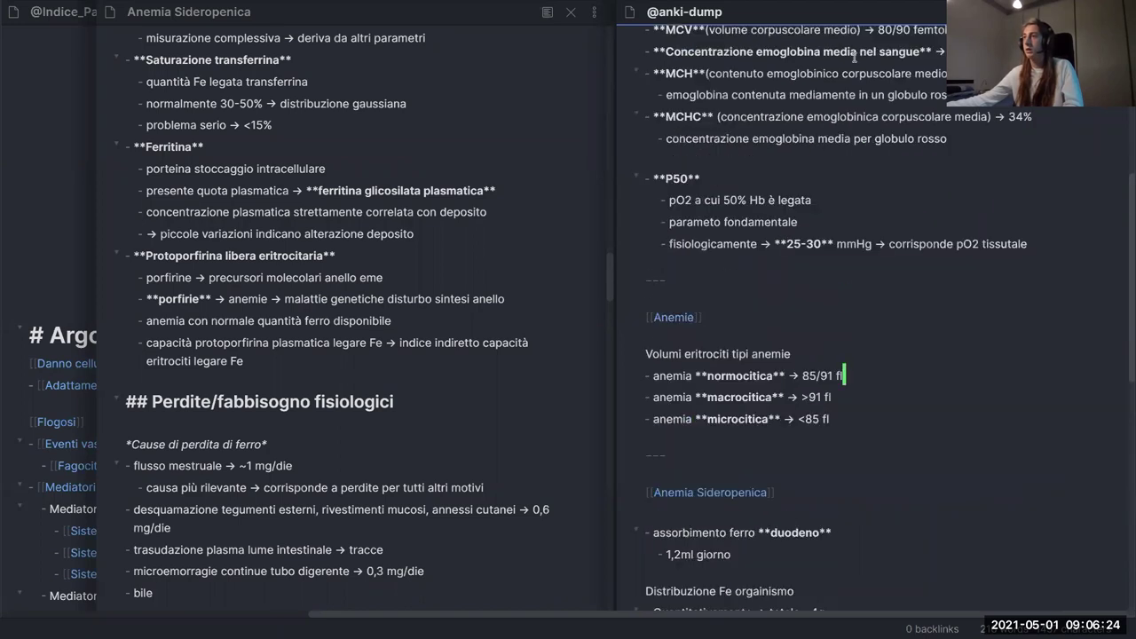
scroll(785, 241, "down", 3)
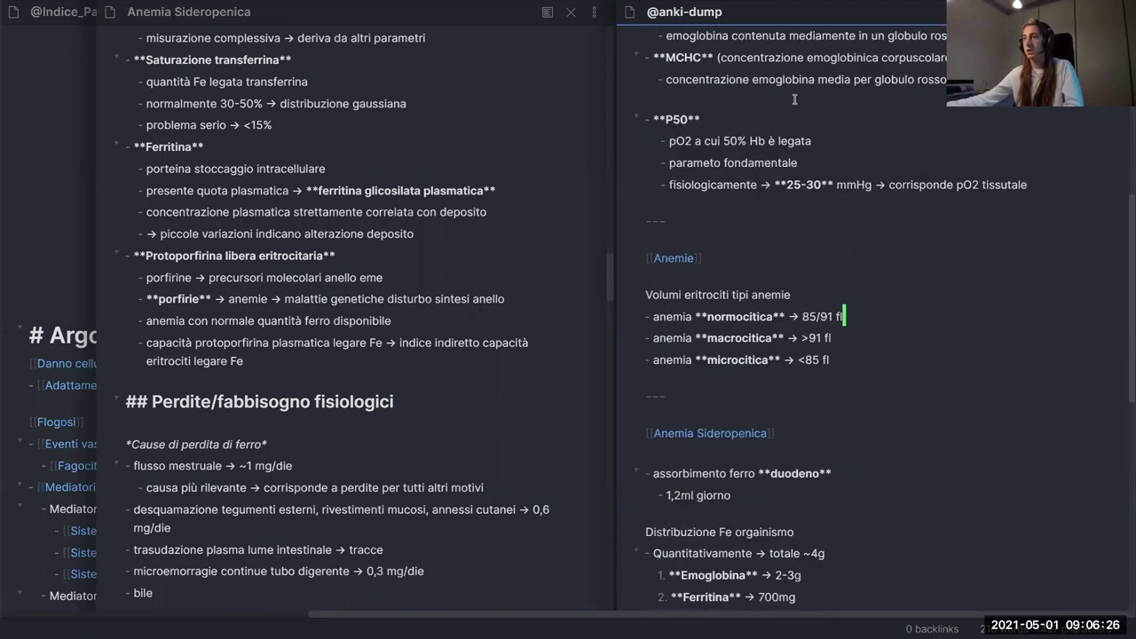
scroll(790, 246, "down", 2)
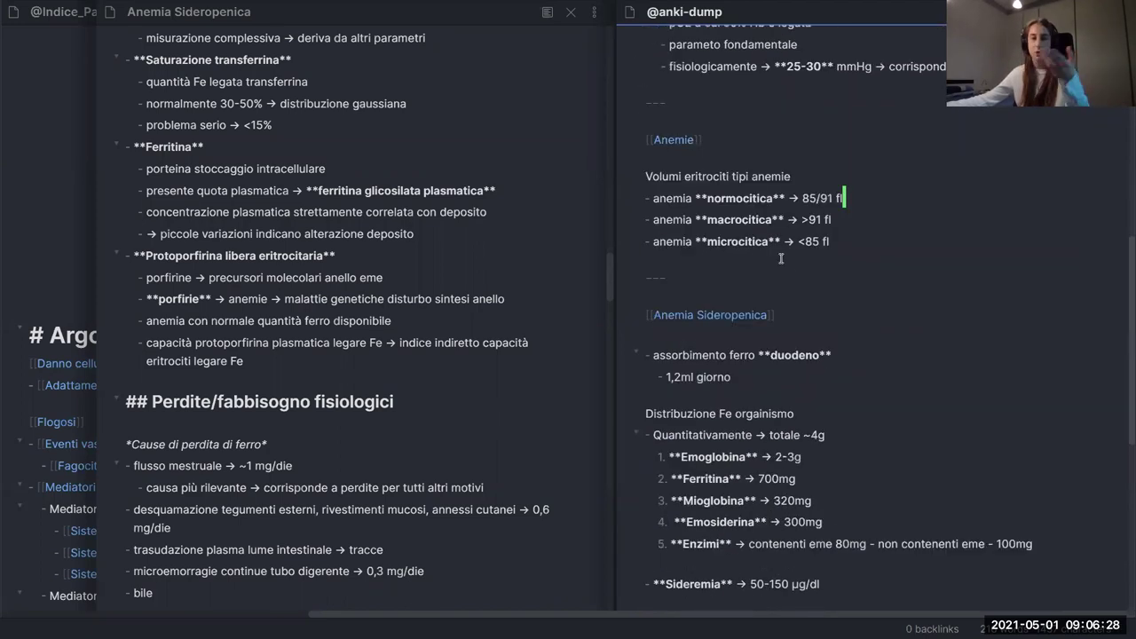
scroll(808, 293, "down", 6)
scroll(781, 369, "down", 2)
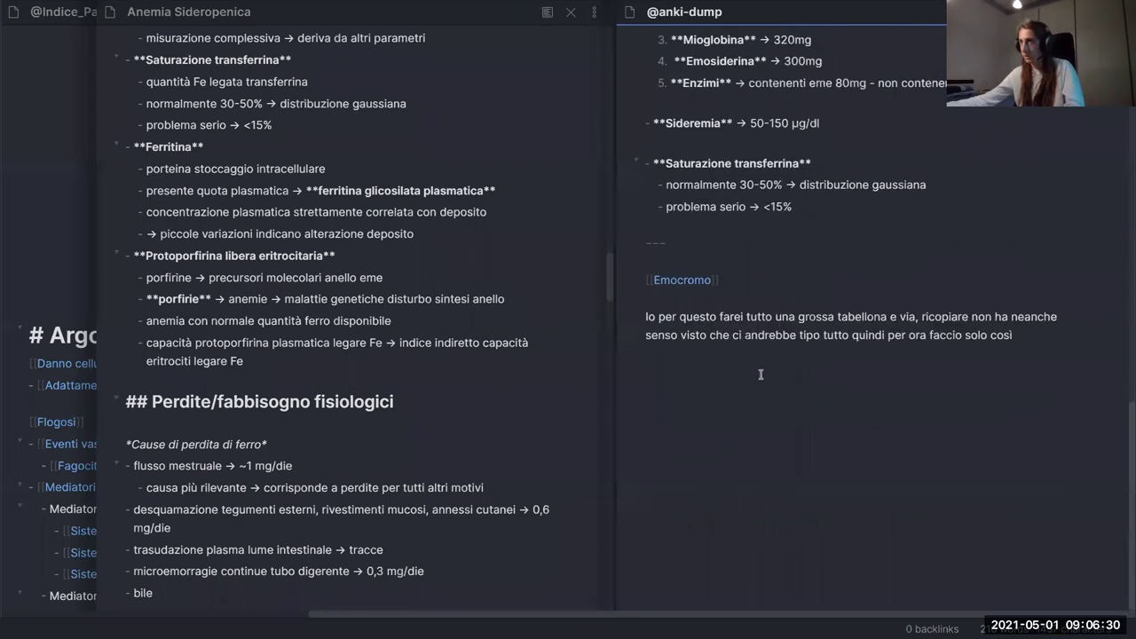
- Return to the Anemia Sideropenica note and maximize its pane in editing view
scroll(820, 267, "left", 2)
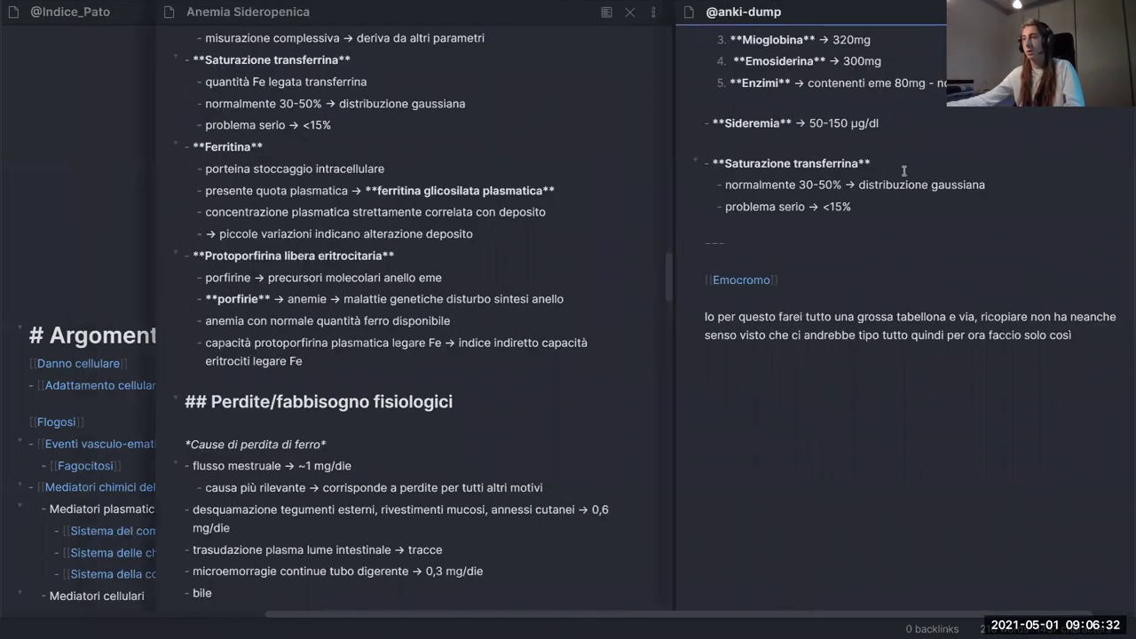
scroll(801, 290, "left", 4)
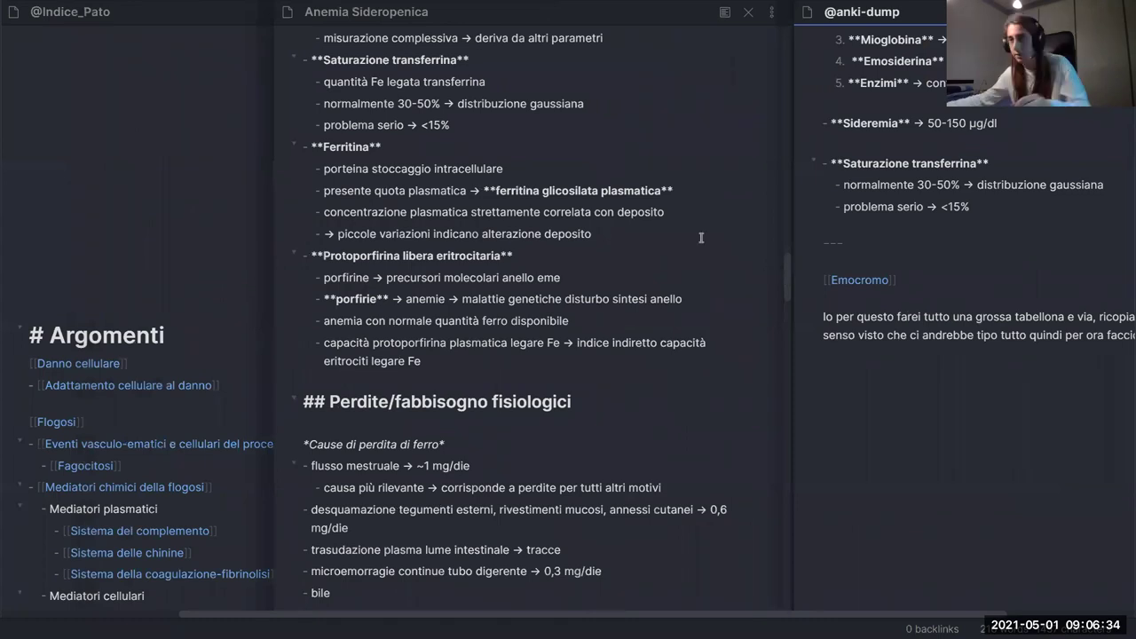
left_click(672, 302)
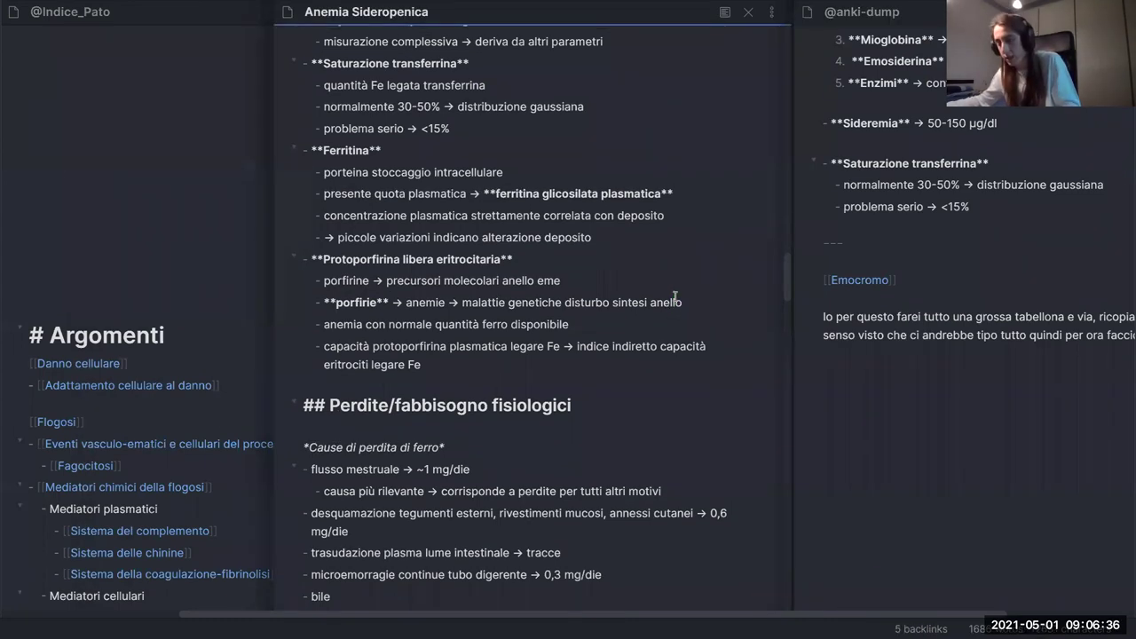
key("ctrl+e")
key("ctrl+e")
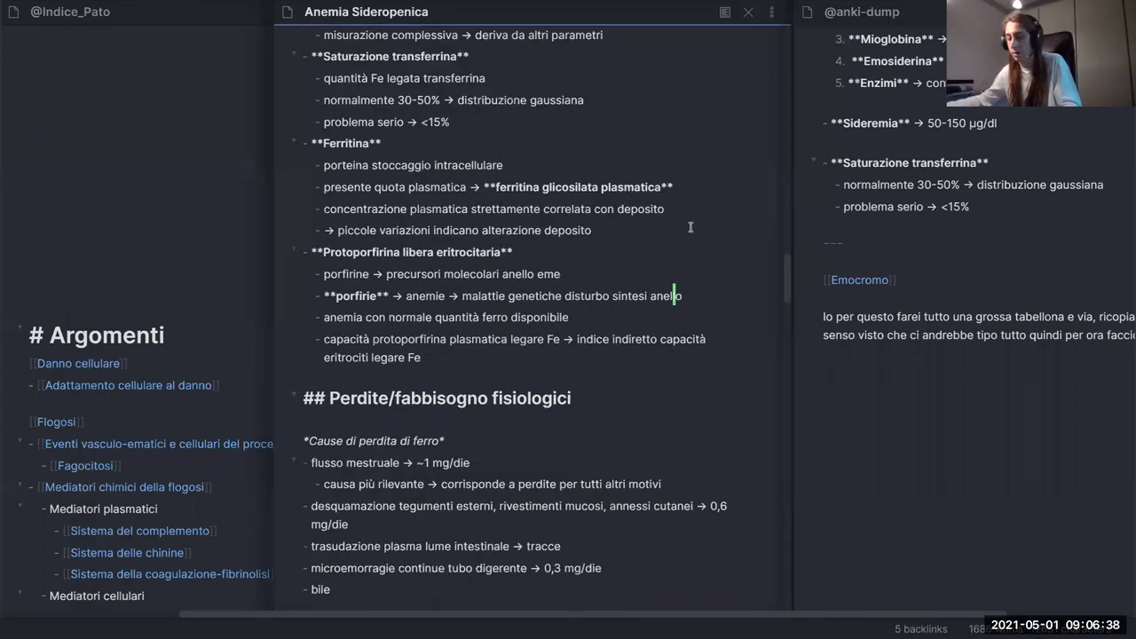
key("ctrl+shift+m")
- Look through the Anemia Sideropenica sections Carenza di ferro and Cromia e anemie ipocromiche
scroll(712, 311, "down", 5)
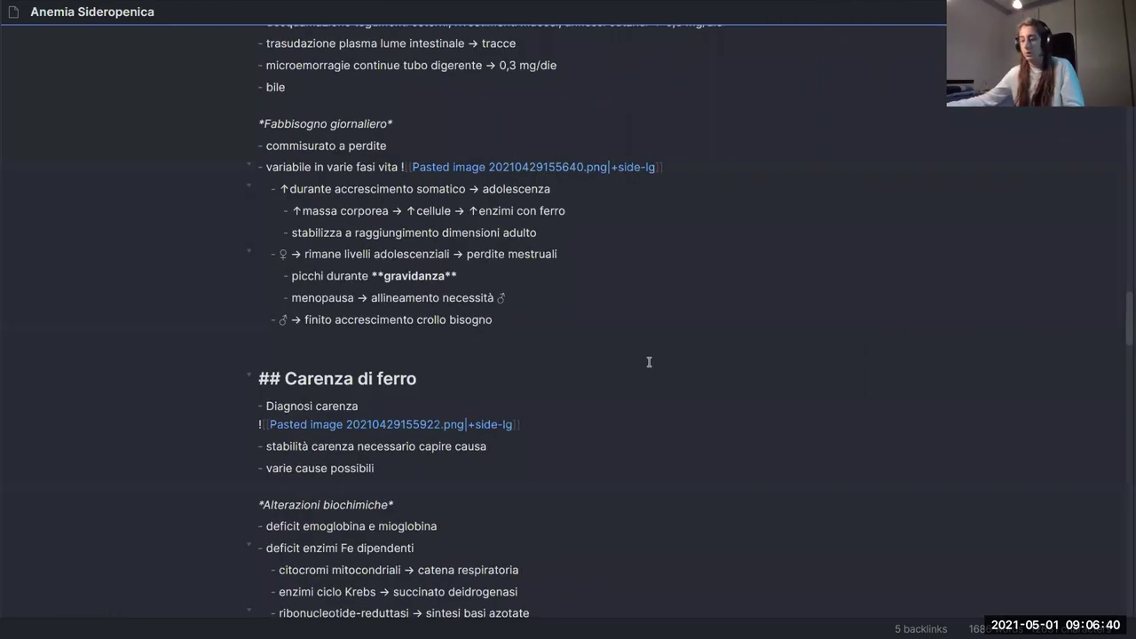
scroll(648, 379, "down", 4)
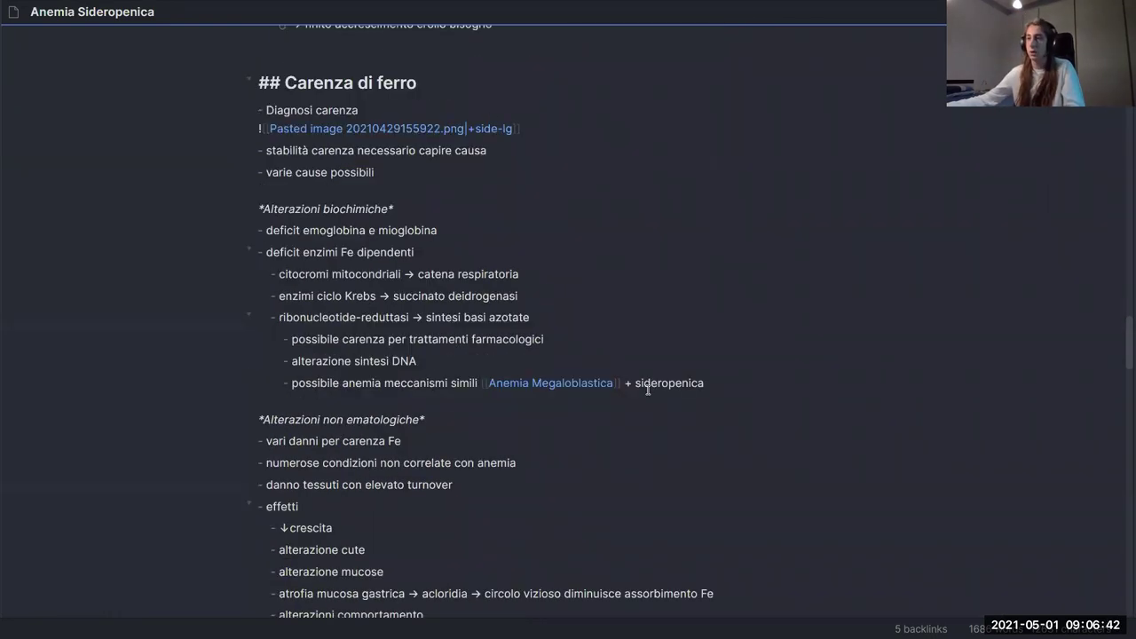
scroll(631, 390, "down", 5)
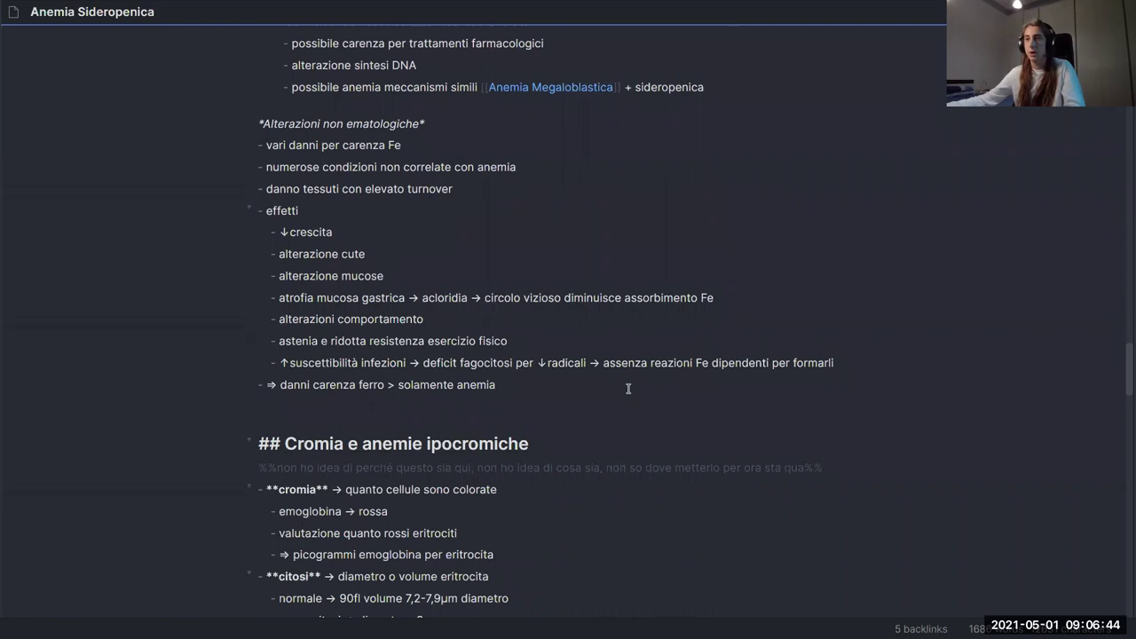
scroll(608, 411, "down", 10)
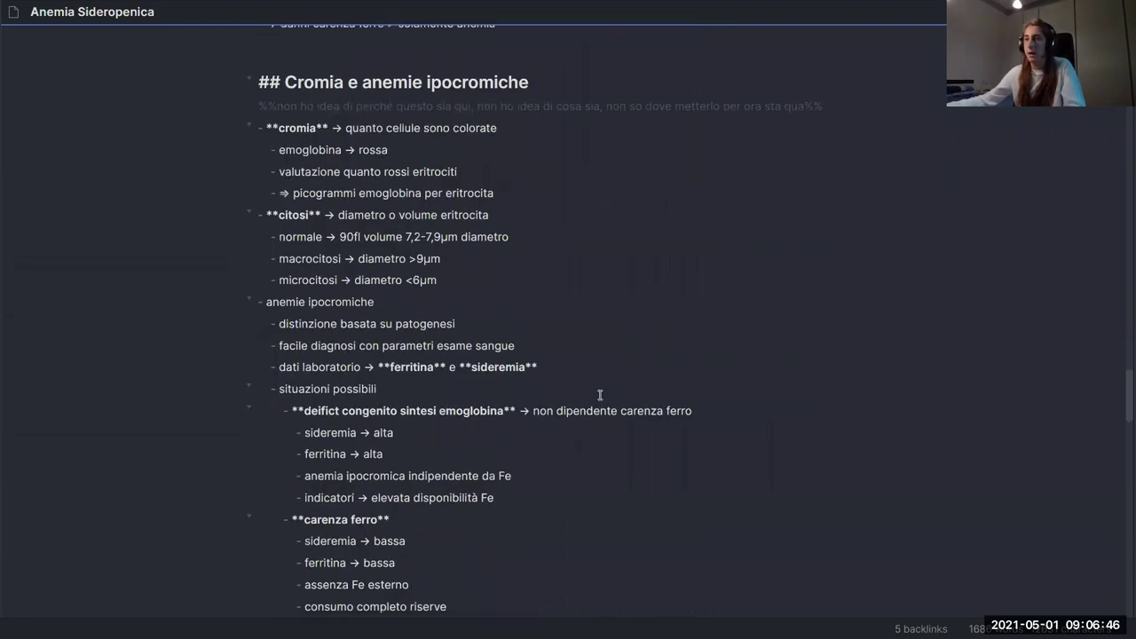
scroll(609, 411, "down", 5)
scroll(591, 419, "up", 20)
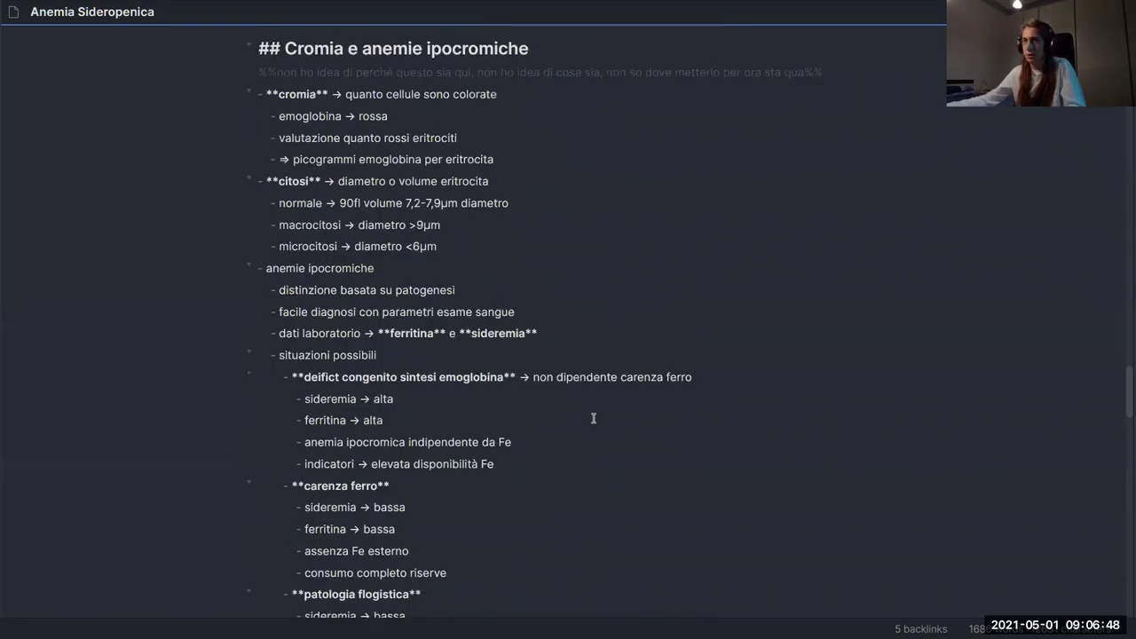
scroll(589, 401, "up", 5)
key("ctrl+alt+Left")
scroll(538, 438, "down", 3)
scroll(424, 485, "up", 7)
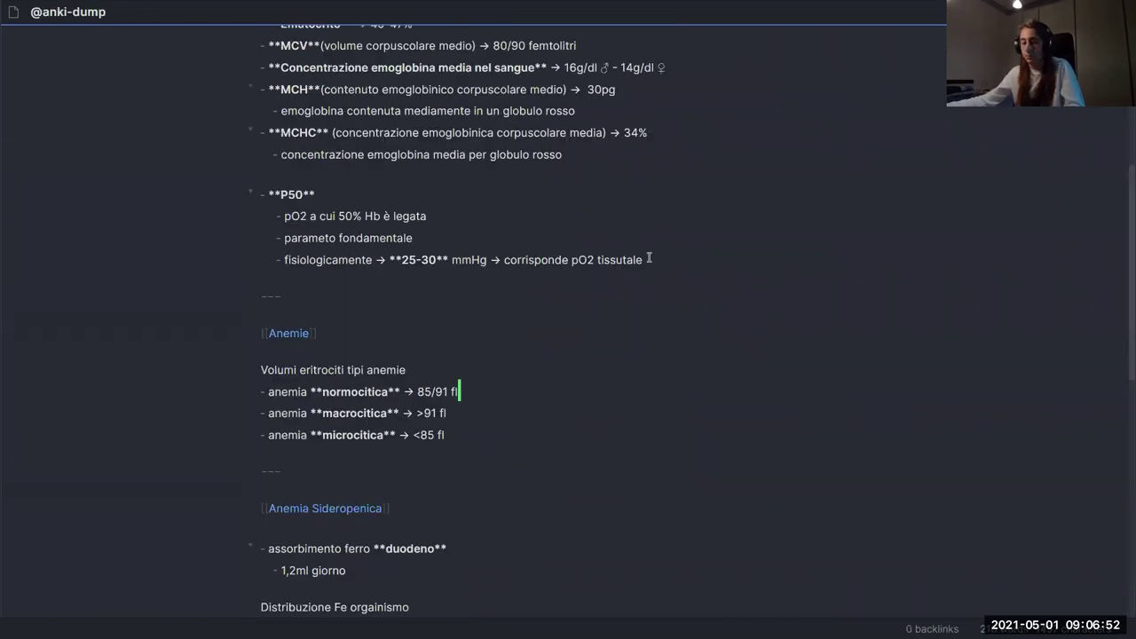
key("ctrl+alt+Left")
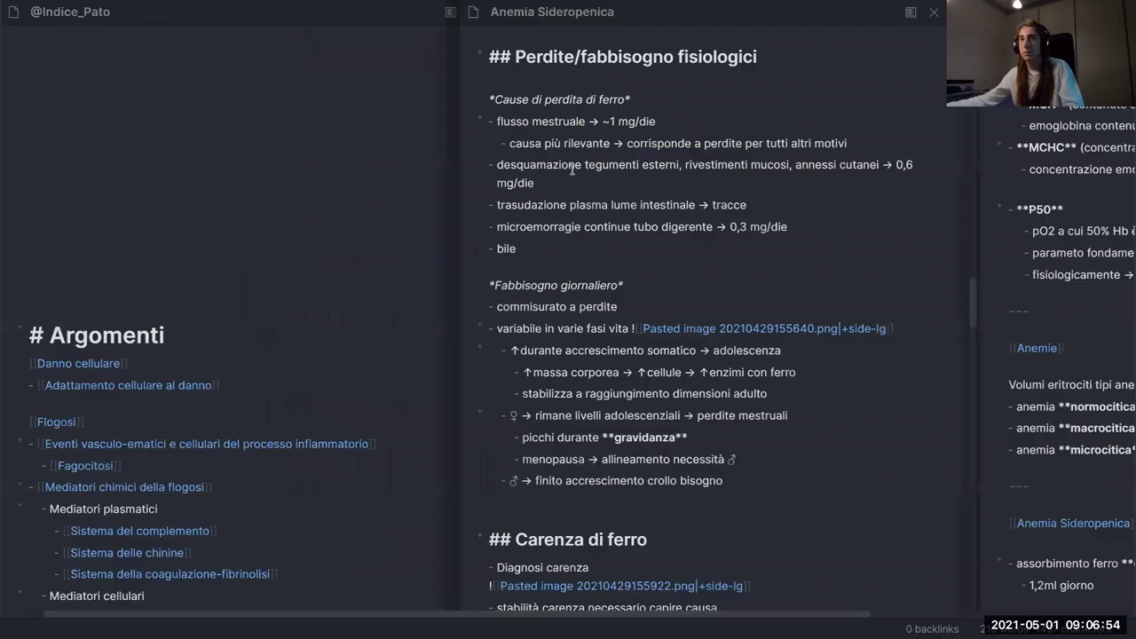
- Search the notes for "iper" and open Malattie da ipersensibilità through its ipersensibilità alias in a maximized pane
key("ctrl+o")
type("iper")
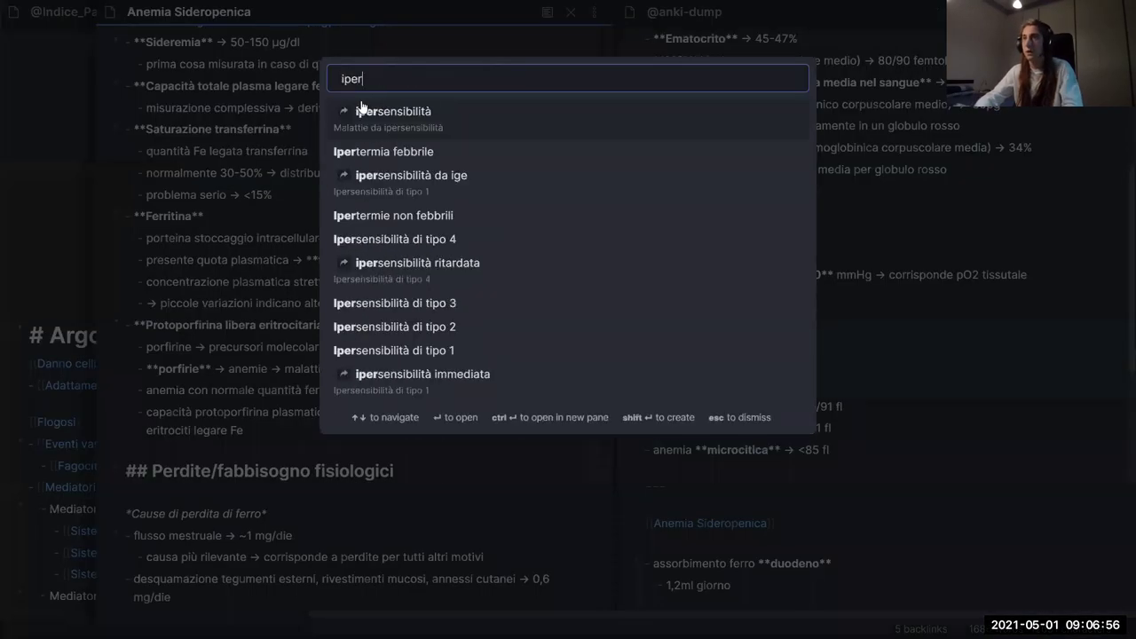
key("Return")
key("ctrl+alt+Left")
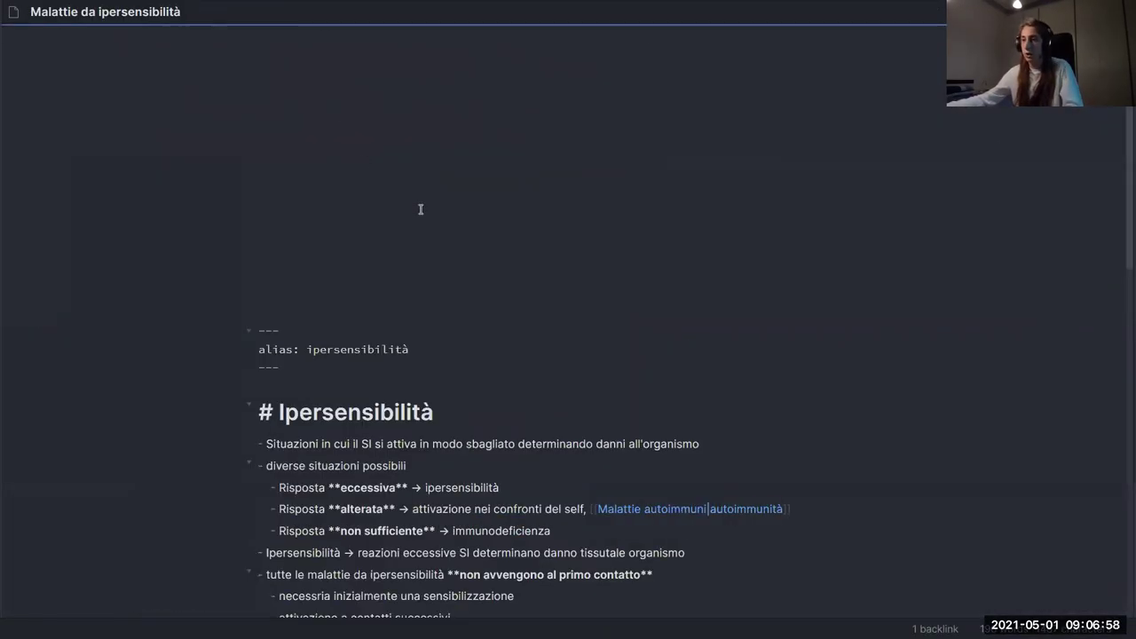
- Switch the Malattie da ipersensibilità note to reading view and look through its Tipologie section
scroll(663, 156, "down", 4)
key("ctrl+e")
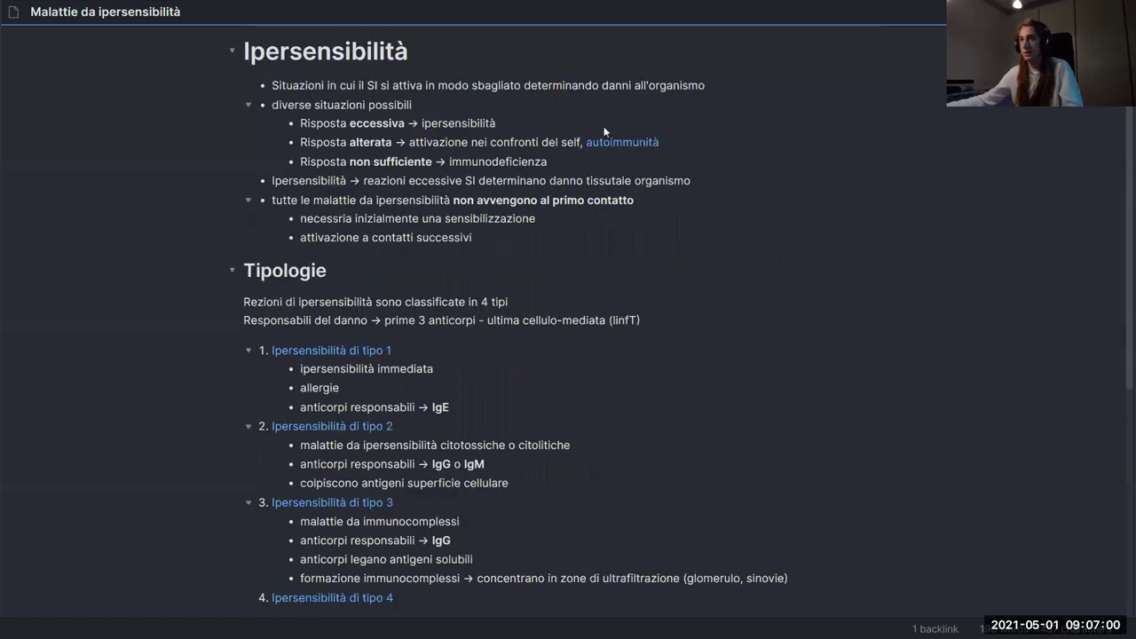
mouse_move(330, 351)
scroll(313, 346, "down", 2)
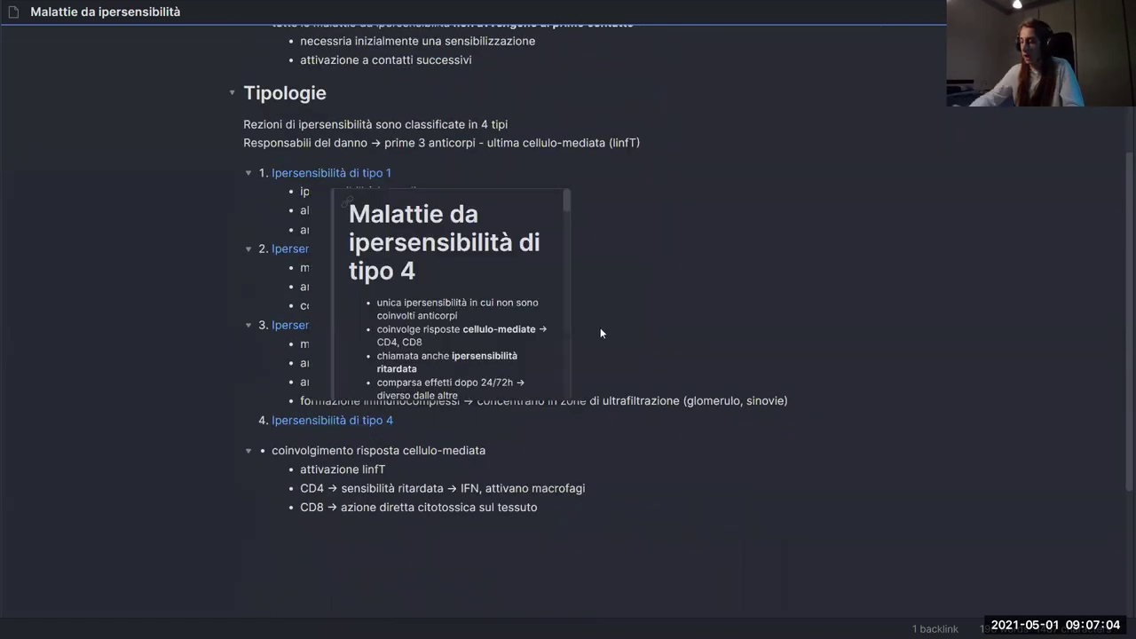
- Show the note's backlinks, look through the mentions, and collapse and re-expand the Unlinked mentions group
key("ctrl+shift+b")
scroll(977, 328, "down", 4)
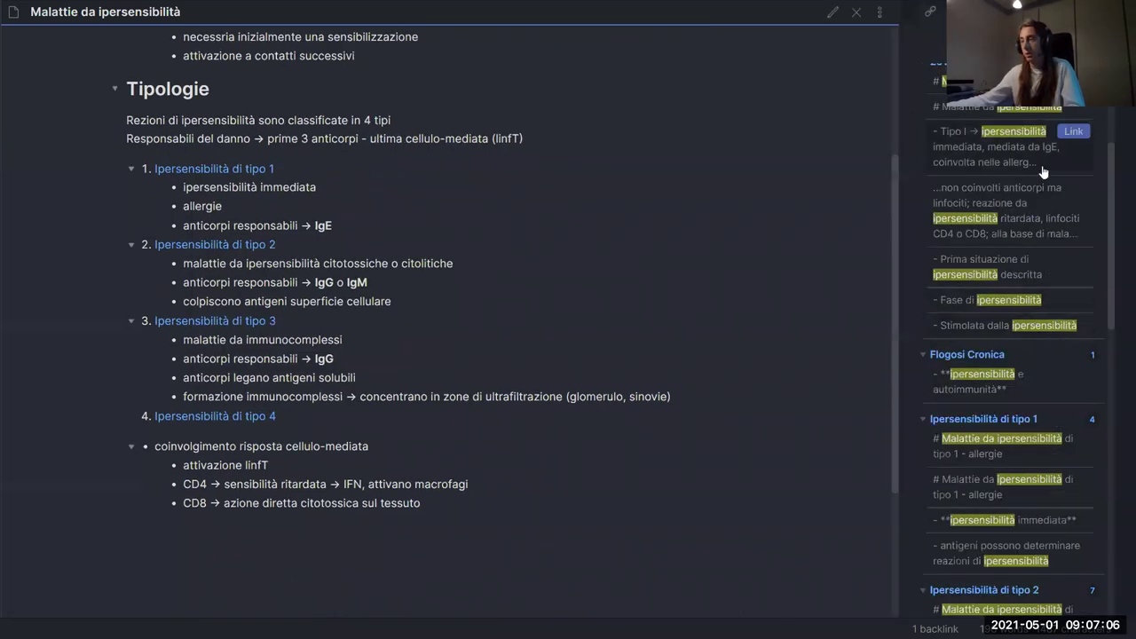
scroll(977, 329, "up", 4)
left_click(919, 157)
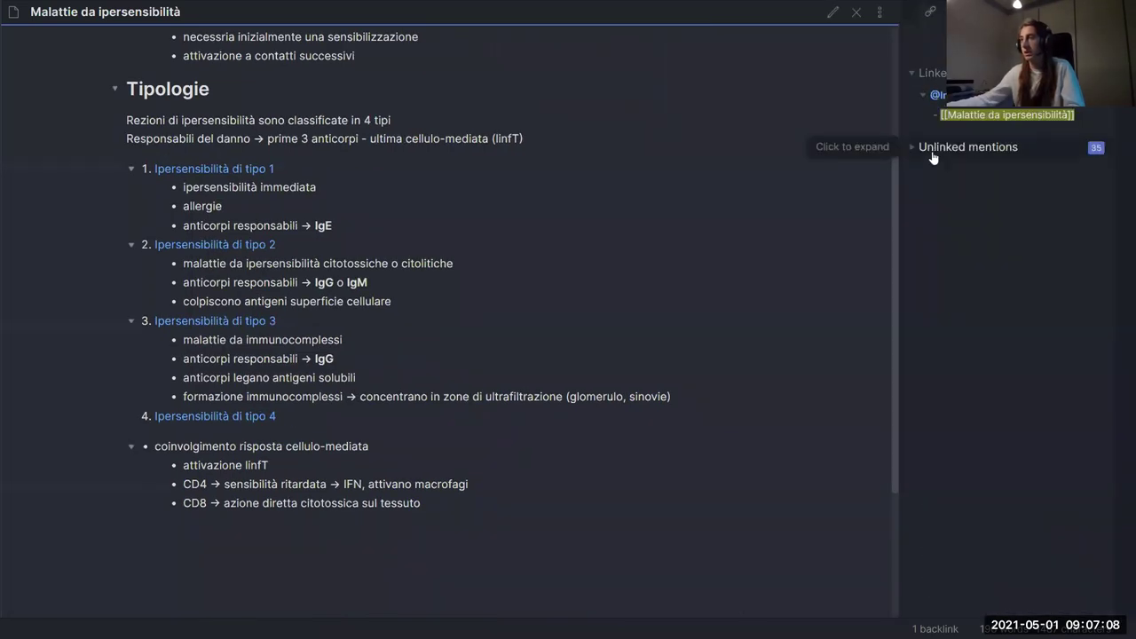
left_click(920, 157)
mouse_move(1021, 190)
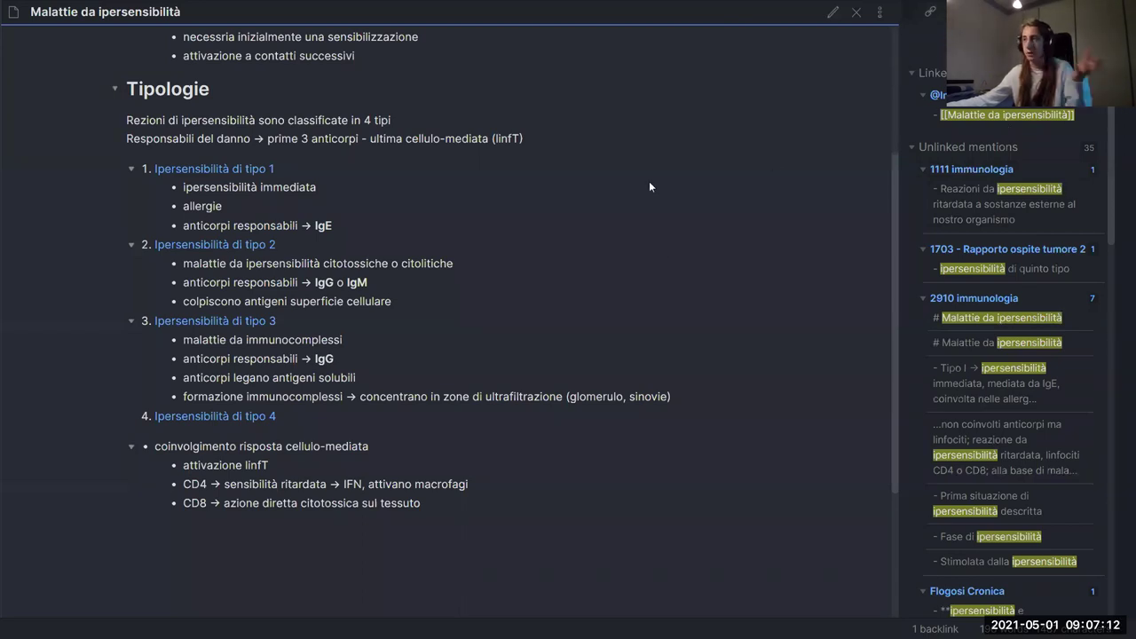
- Compare the note's content with its linked and unlinked mentions, and hide the backlinks
scroll(532, 244, "up", 3)
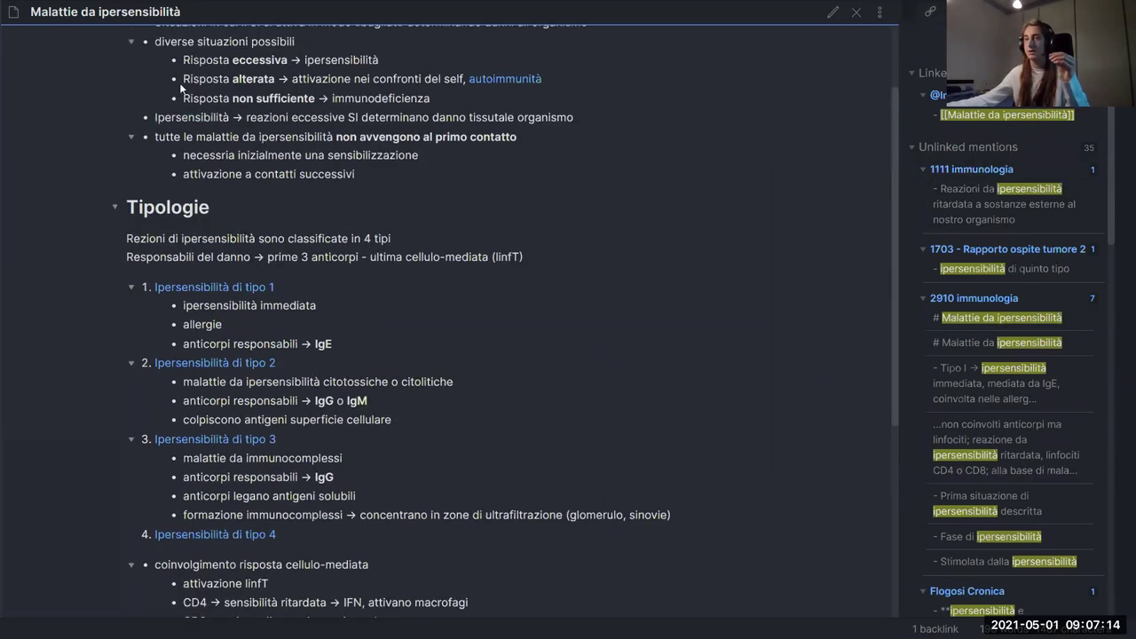
scroll(539, 333, "down", 4)
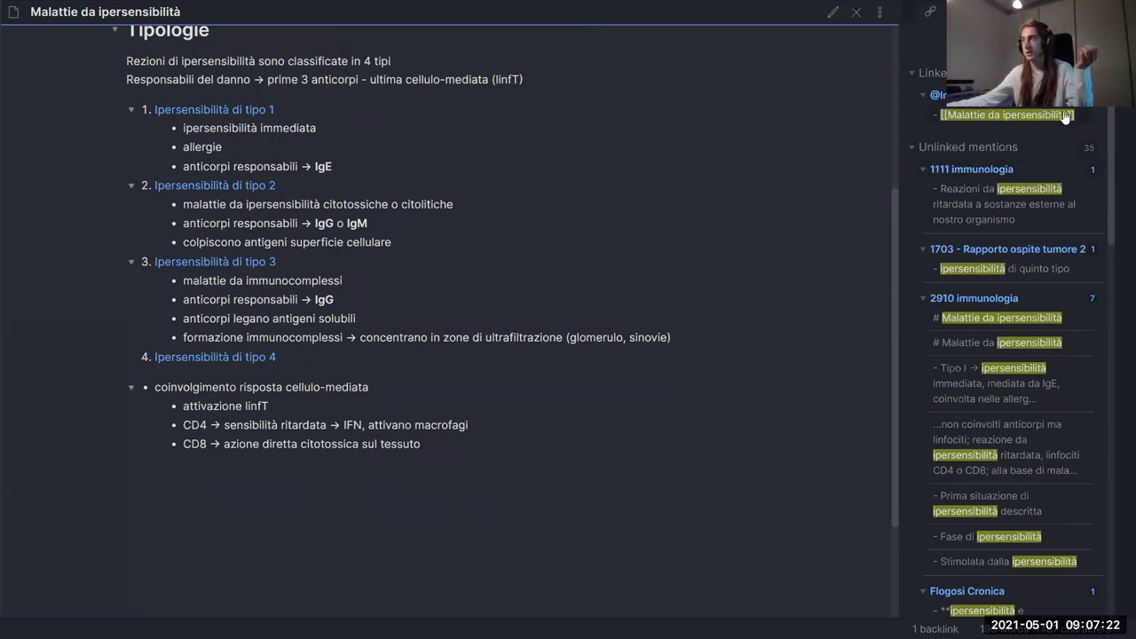
mouse_move(981, 201)
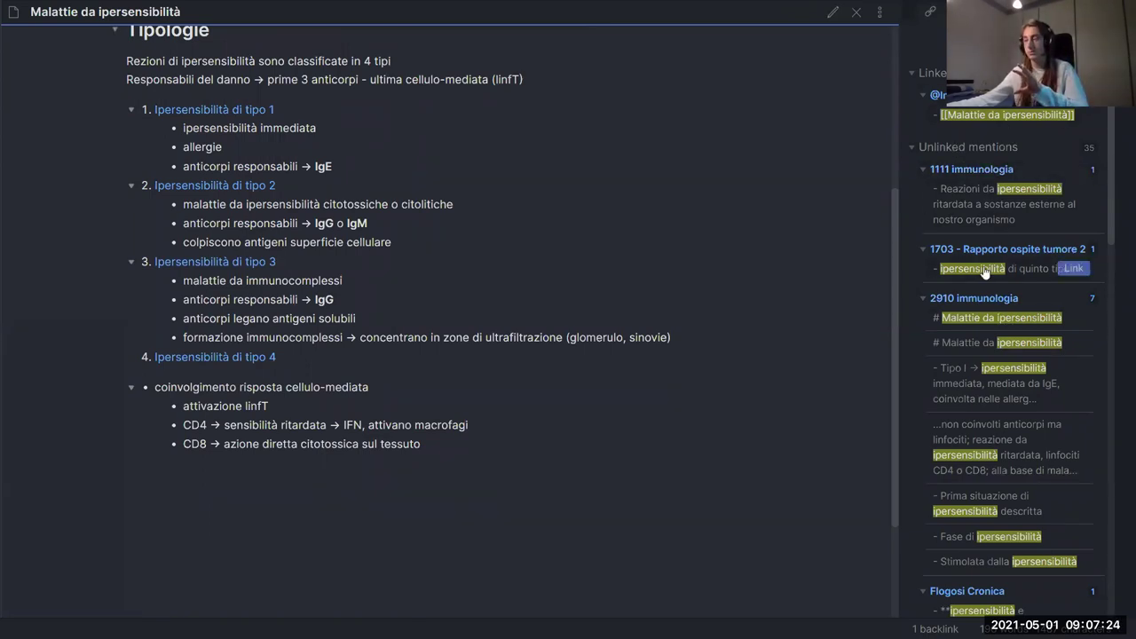
scroll(994, 266, "down", 4)
scroll(1001, 354, "up", 4)
mouse_move(1001, 353)
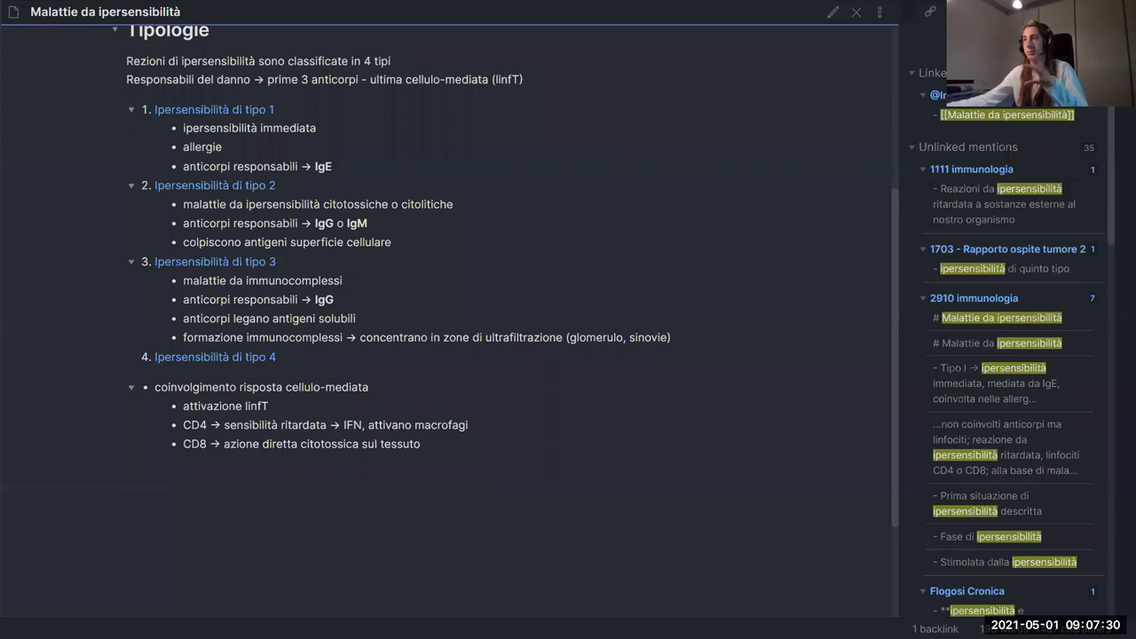
left_click(1123, 11)
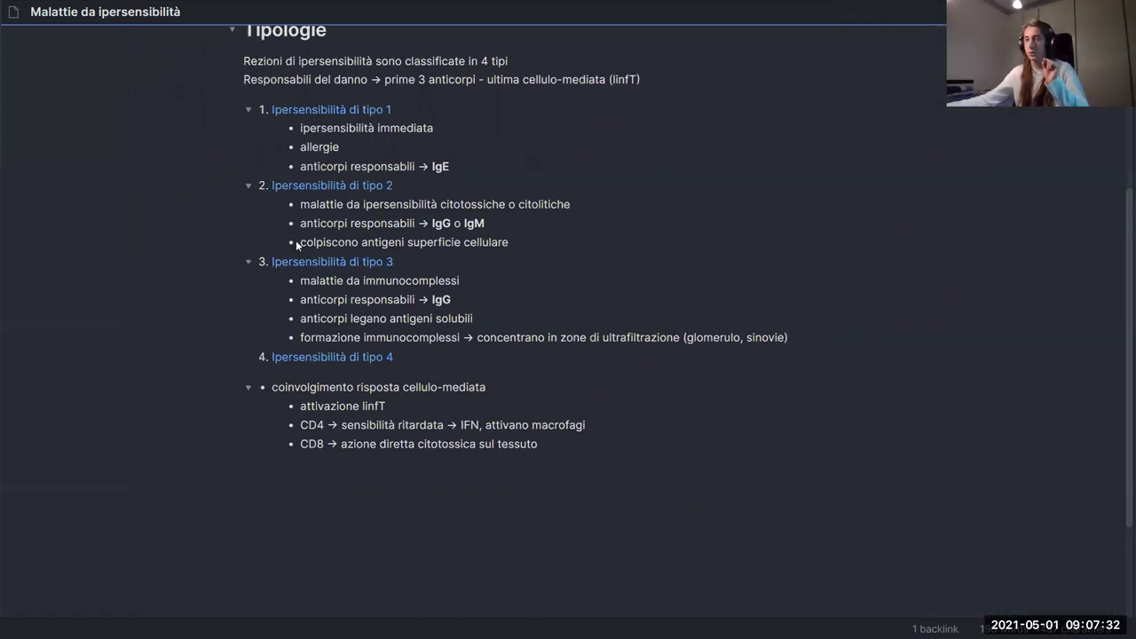
- Open the linked note Ipersensibilità di tipo 4, skim through it, and go back to Malattie da ipersensibilità
scroll(295, 240, "up", 3)
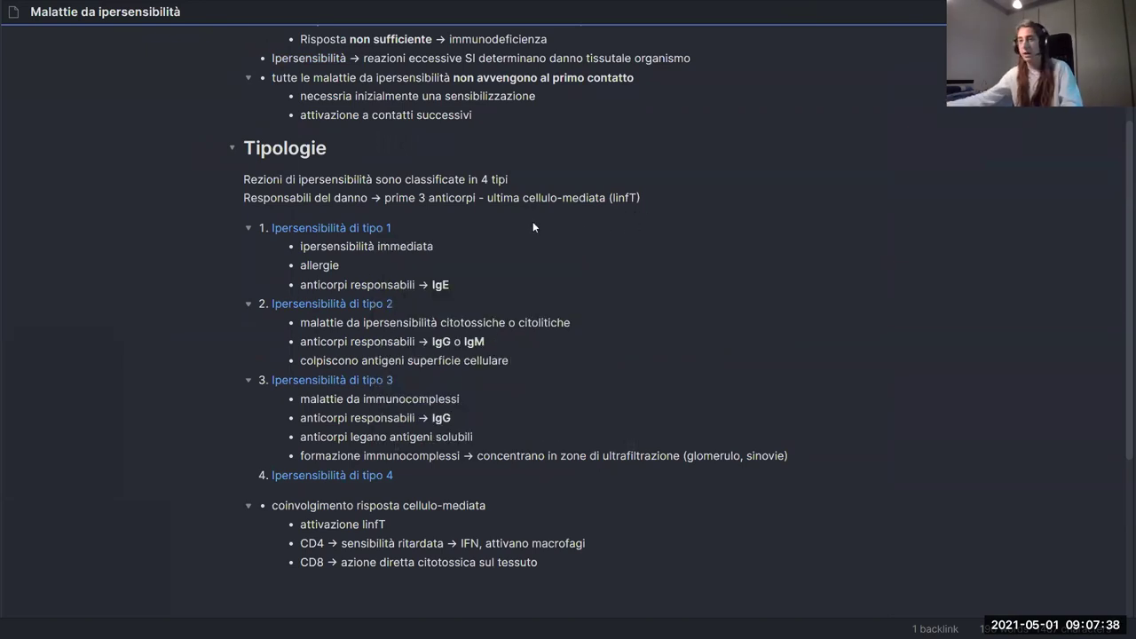
left_click(344, 476)
scroll(380, 373, "down", 10)
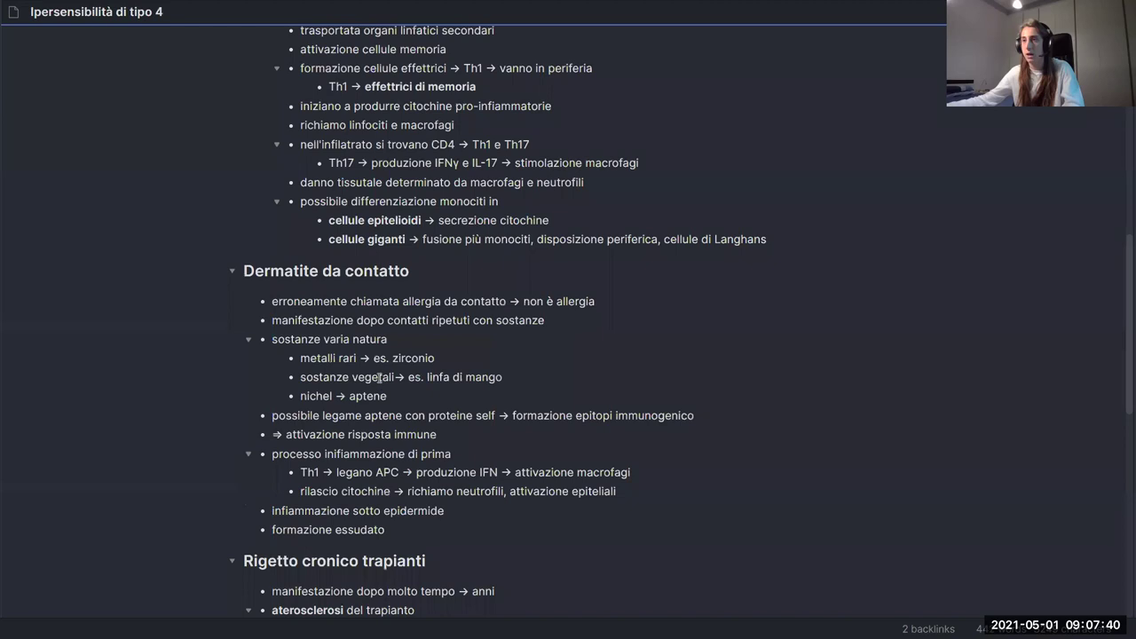
scroll(380, 373, "down", 3)
key("ctrl+alt+Left")
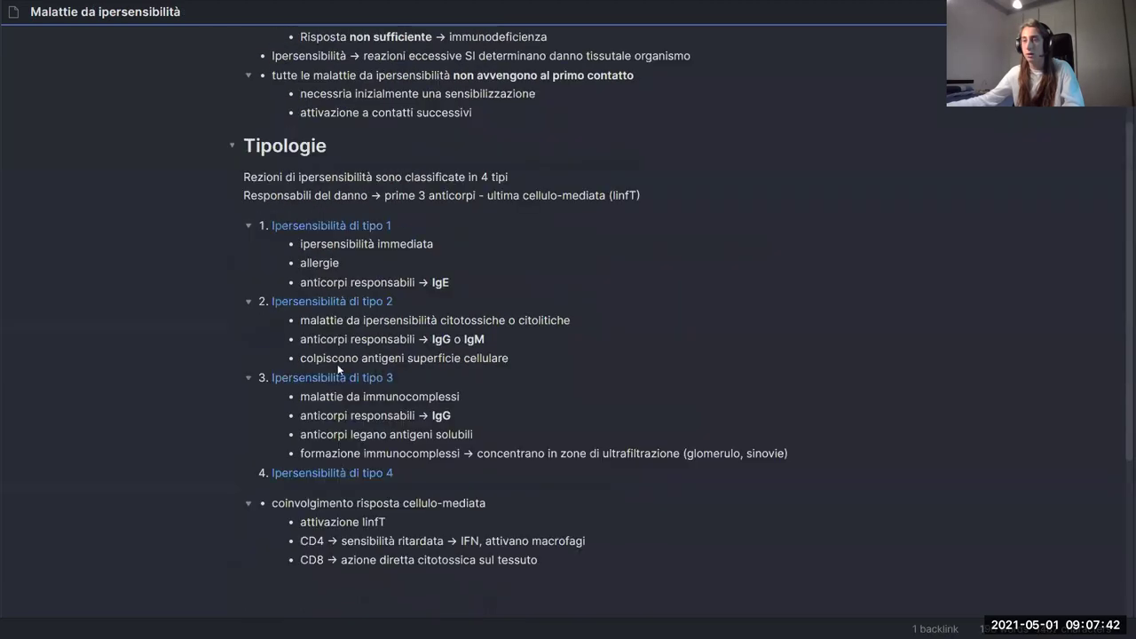
- Open the linked note Ipersensibilità di tipo 2 and look through it down to the Rigetto iperacuto section
left_click(337, 309)
scroll(270, 373, "down", 15)
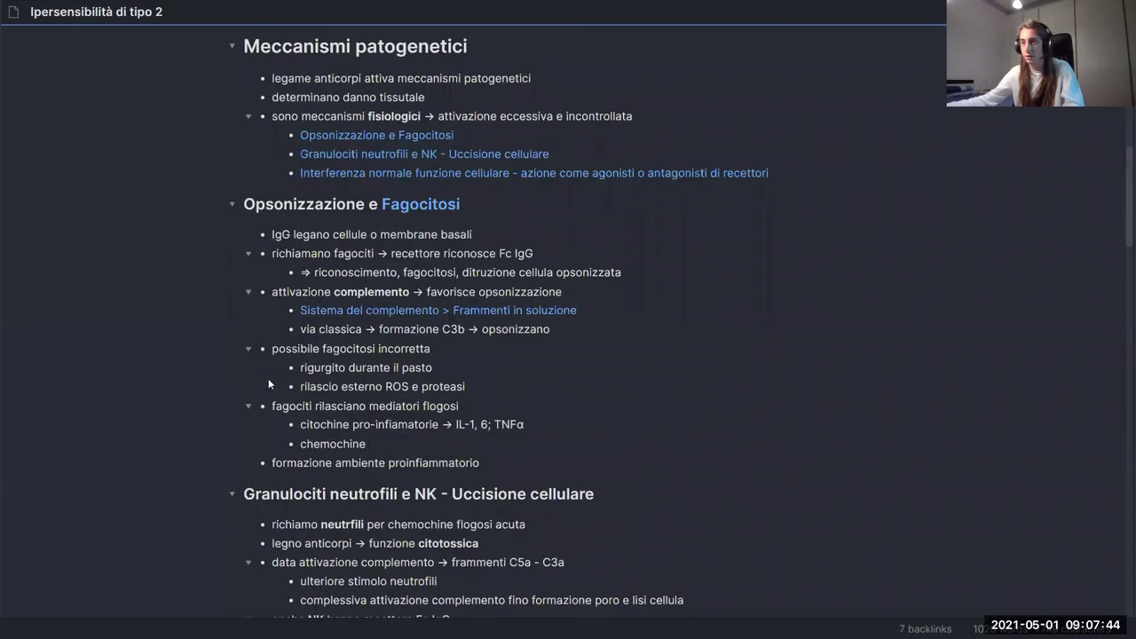
scroll(267, 383, "down", 15)
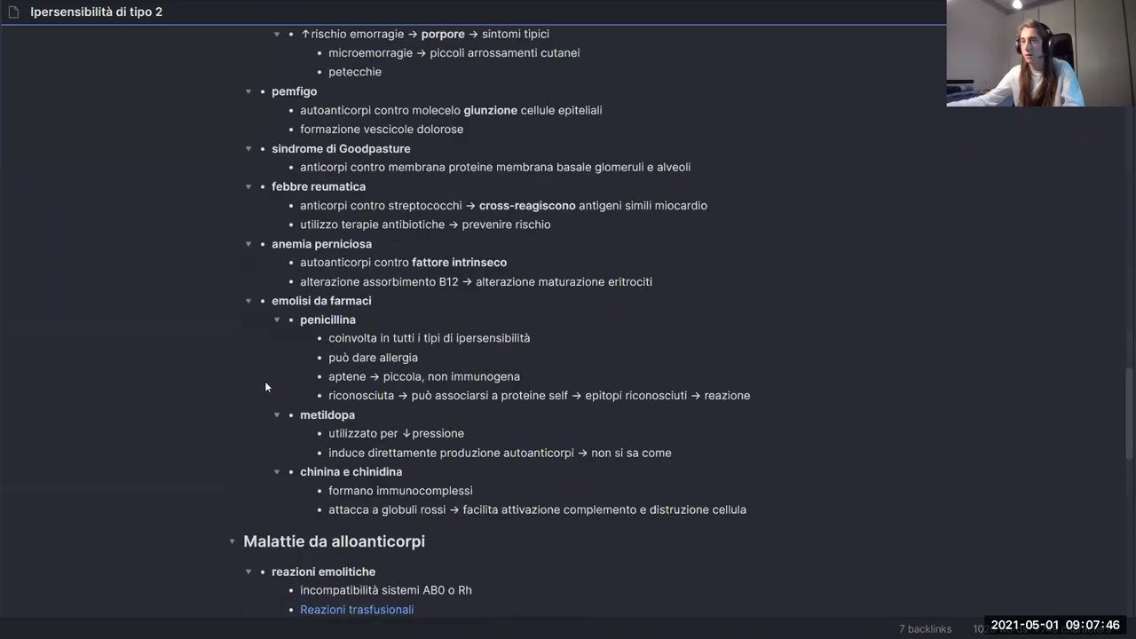
scroll(265, 382, "down", 5)
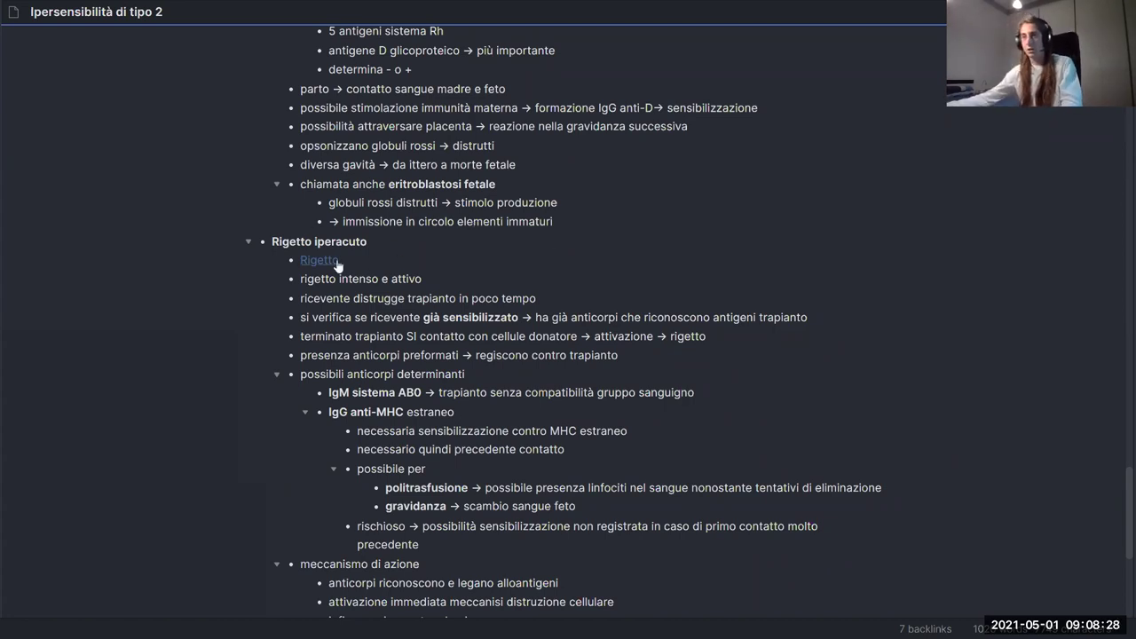
scroll(385, 174, "down", 1)
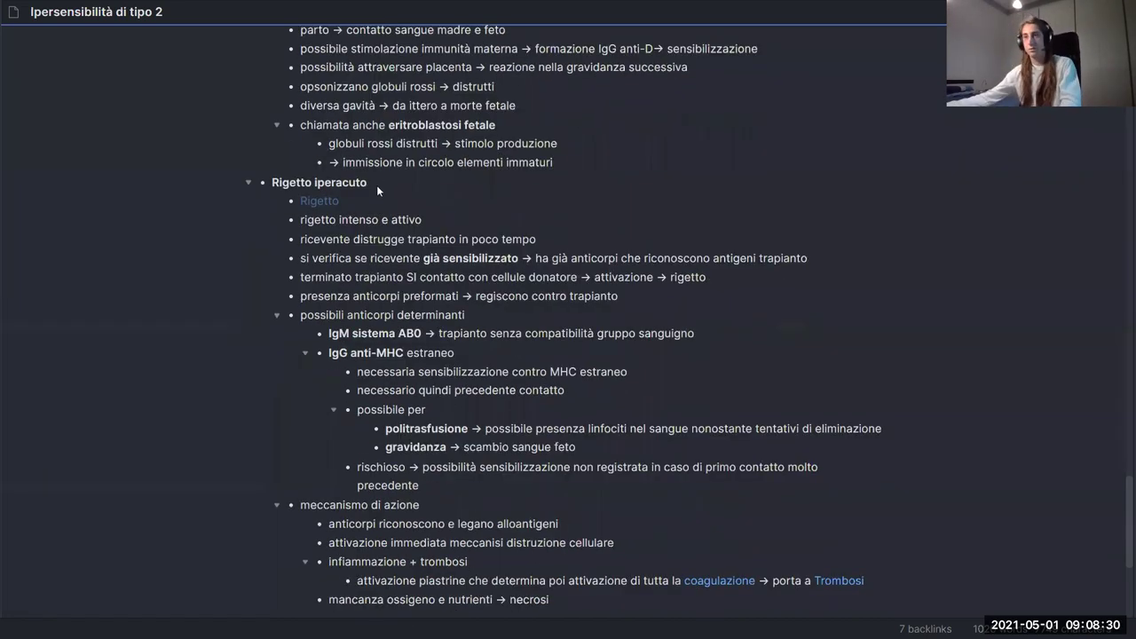
scroll(386, 190, "down", 1)
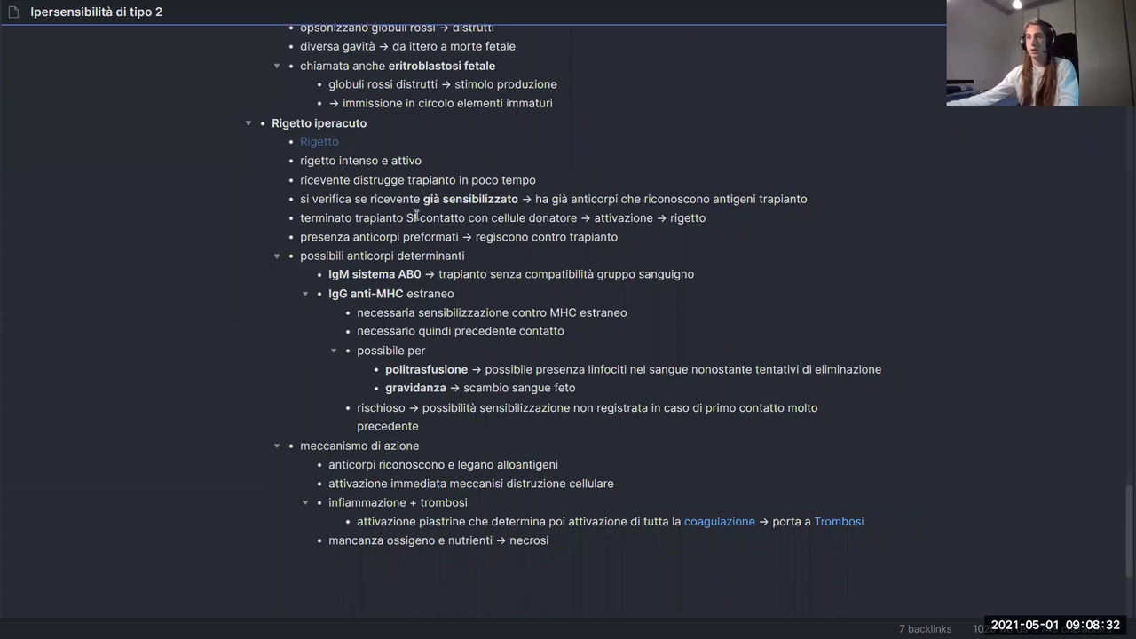
scroll(351, 203, "up", 2)
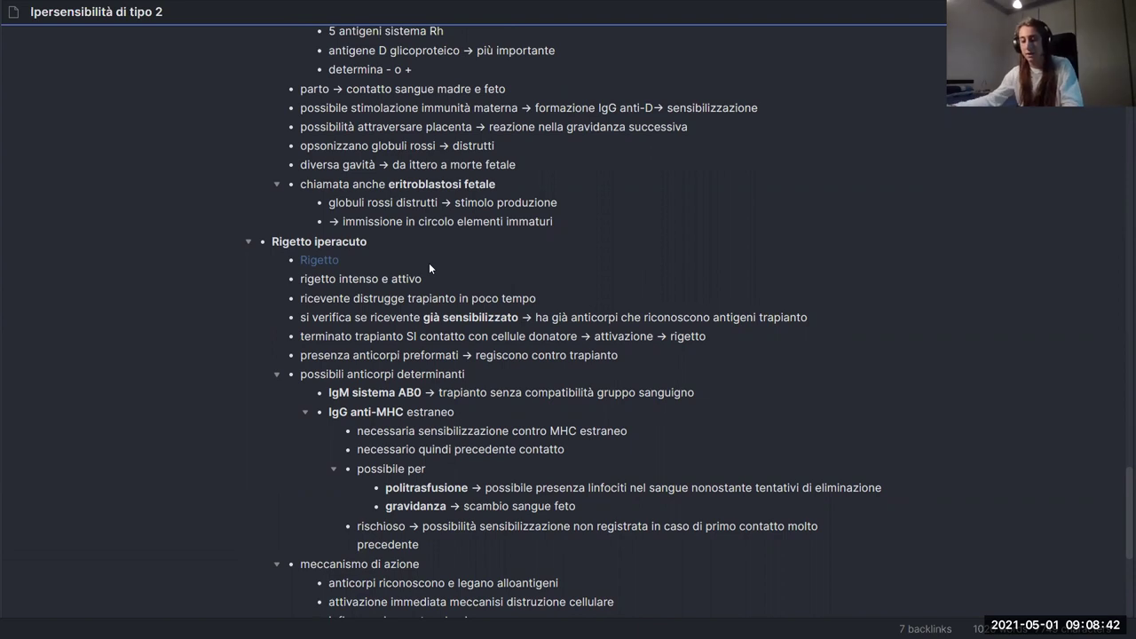
key("ctrl+alt+Left")
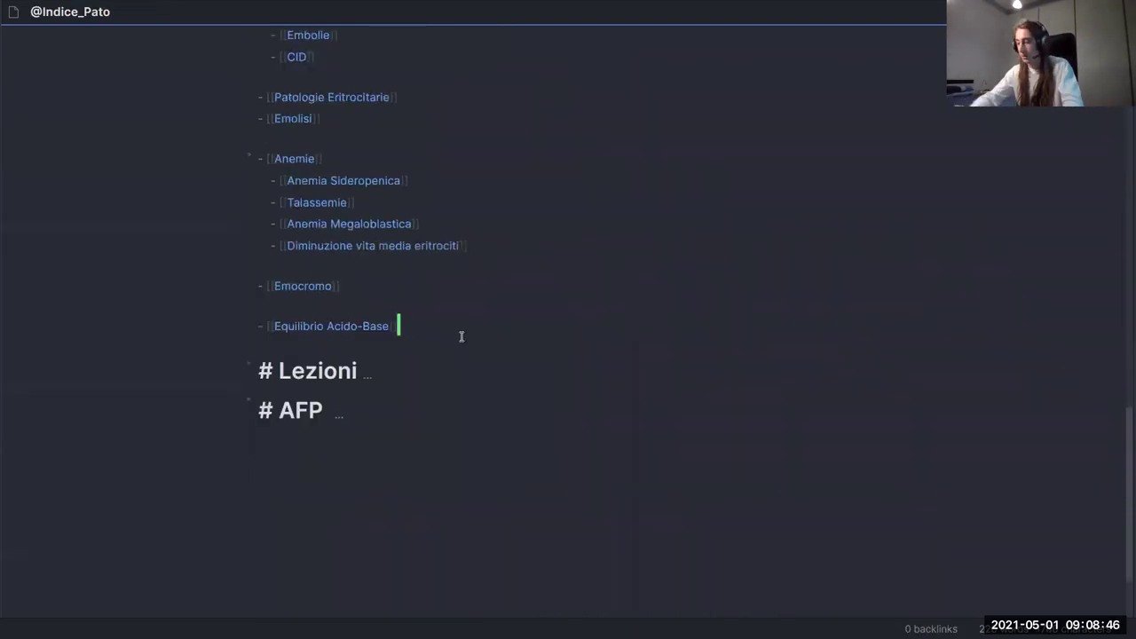
key("Return")
key("Return")
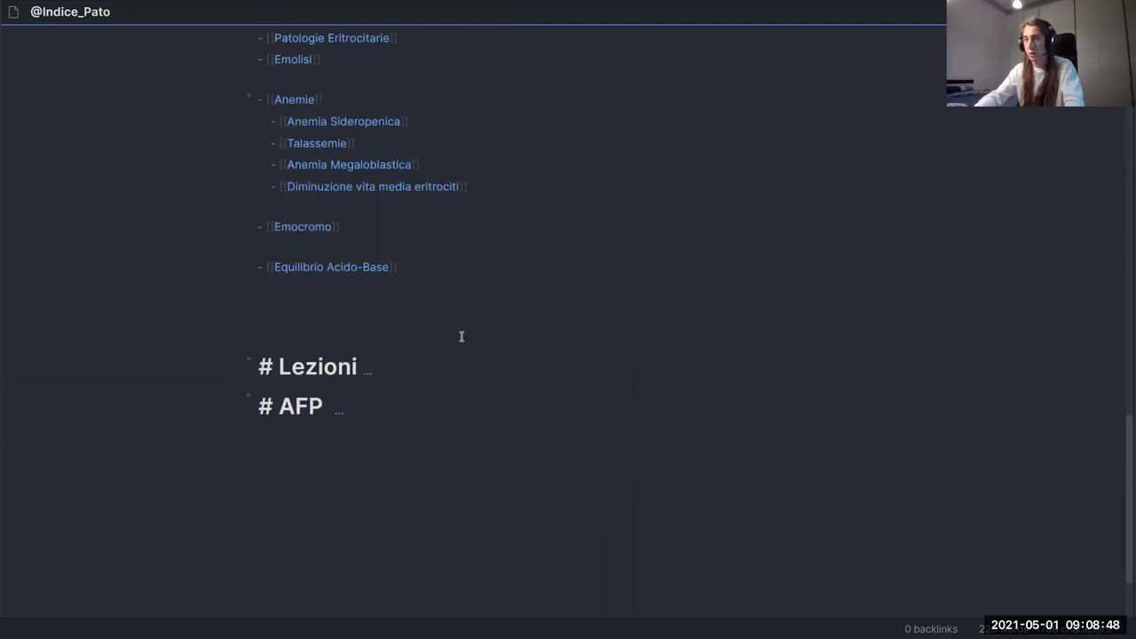
type("- ")
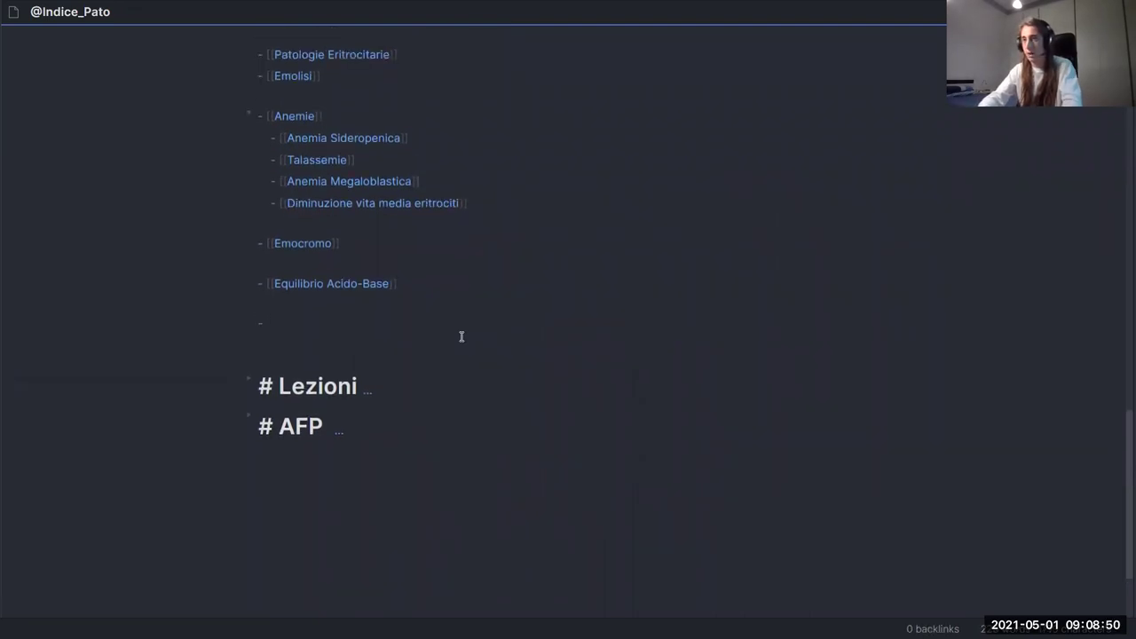
type("[[")
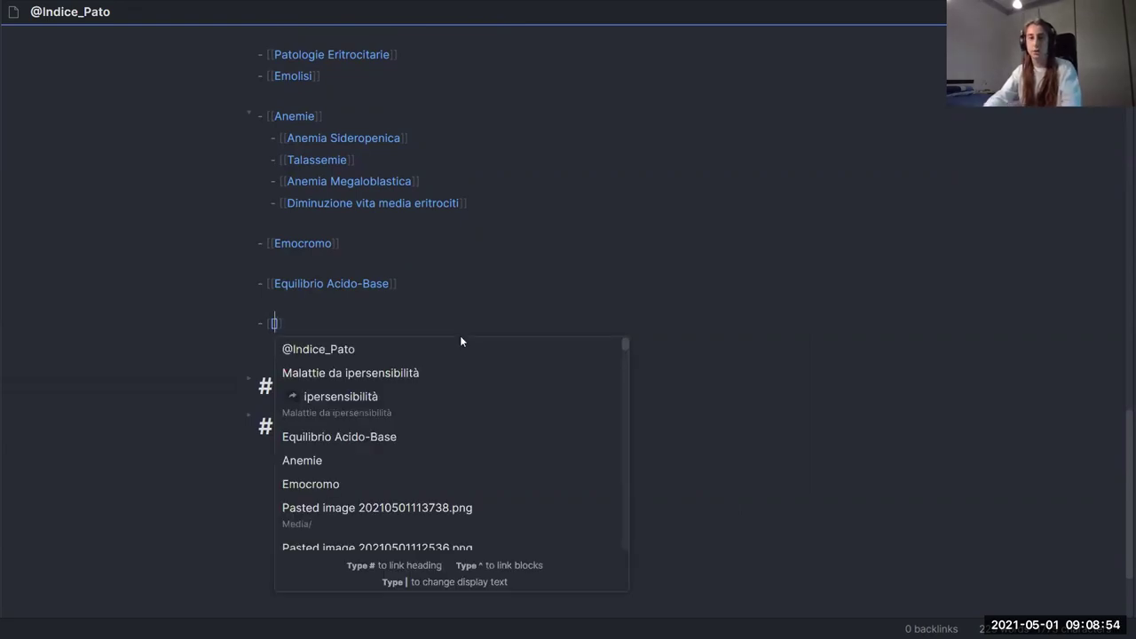
type("rig")
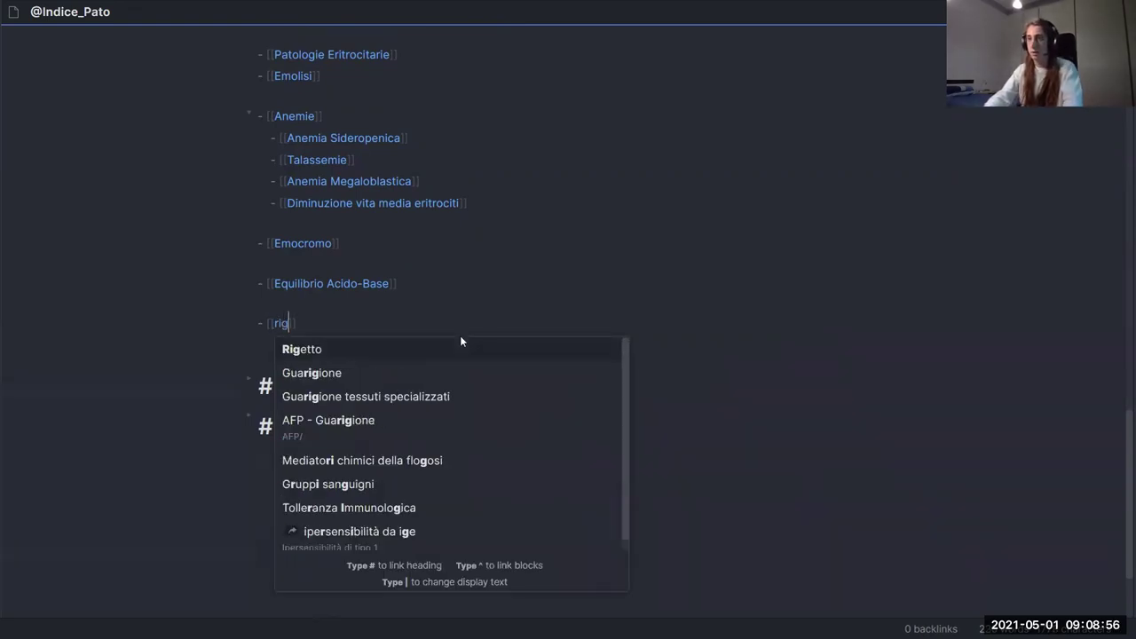
- Replace the link query in the new bullet with "trapi" to look up matching notes and aliases
key("BackSpace")
key("BackSpace")
key("BackSpace")
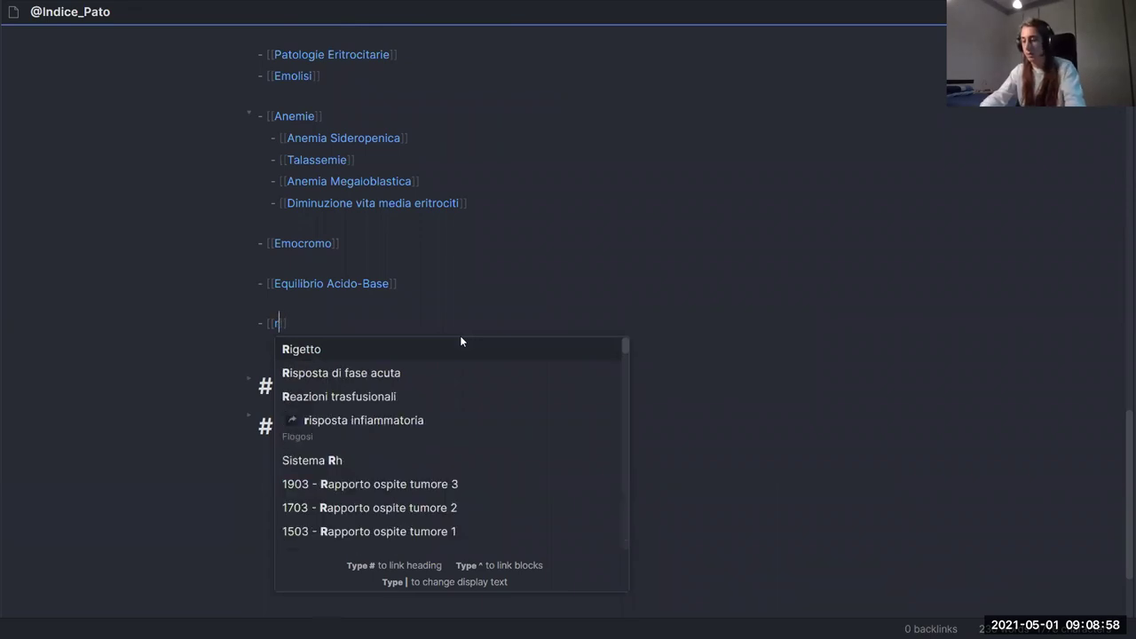
type("tr")
type("as")
key("BackSpace")
key("BackSpace")
type("api")
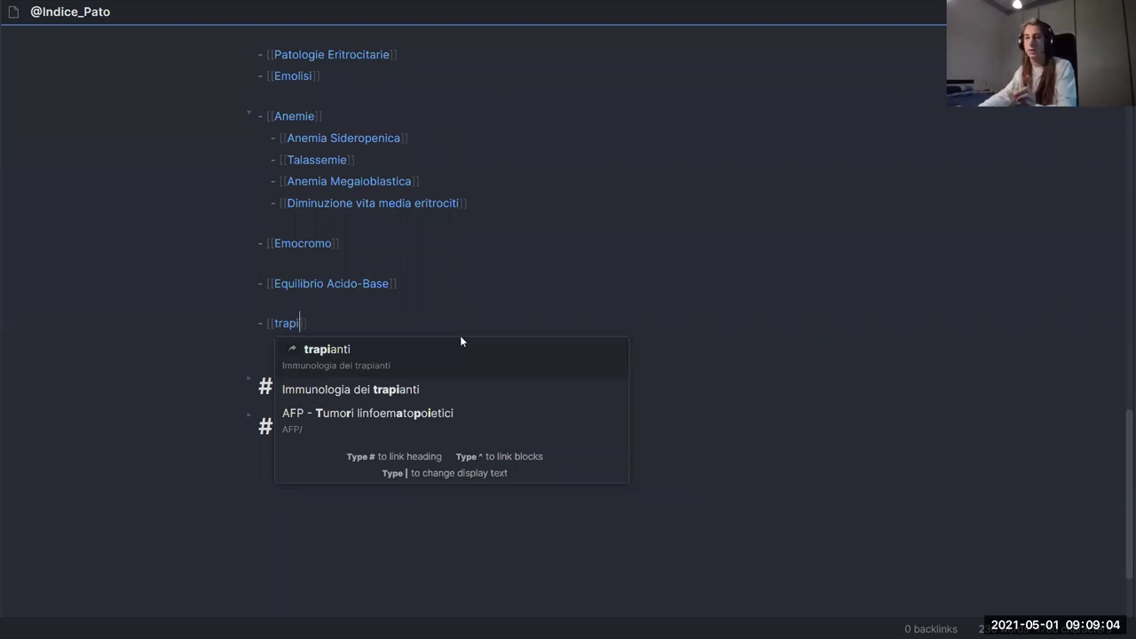
- Remove the unfinished "trapi" link and its bullet from below Equilibrio Acido-Base
key("BackSpace")
key("BackSpace")
key("BackSpace")
key("BackSpace")
key("BackSpace")
key("BackSpace")
key("BackSpace")
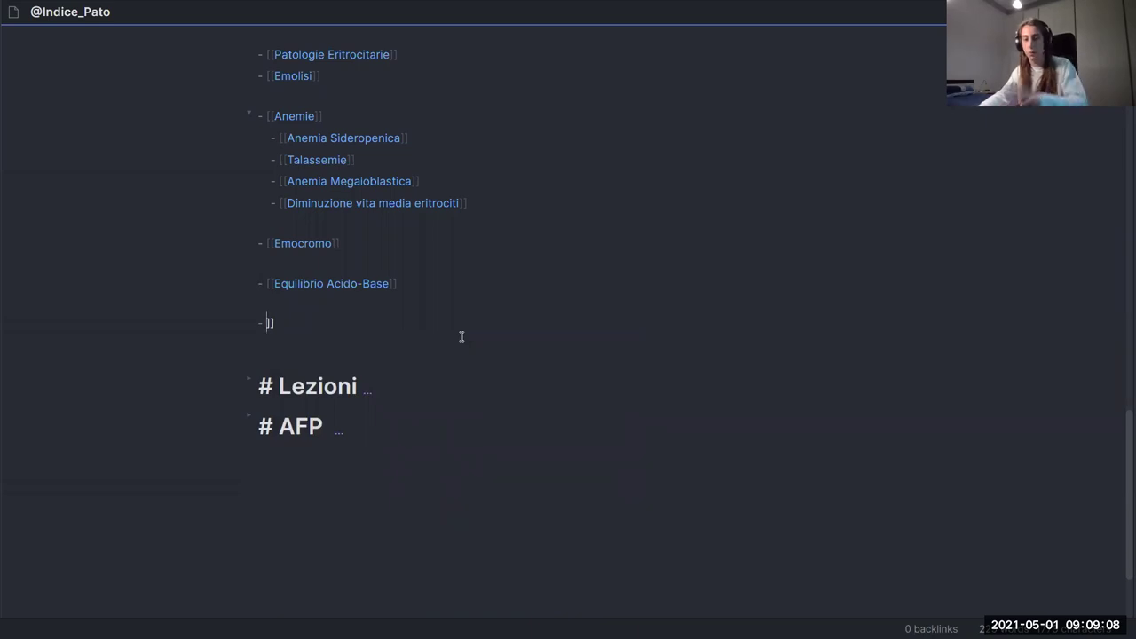
key("Delete")
key("Delete")
key("BackSpace")
key("BackSpace")
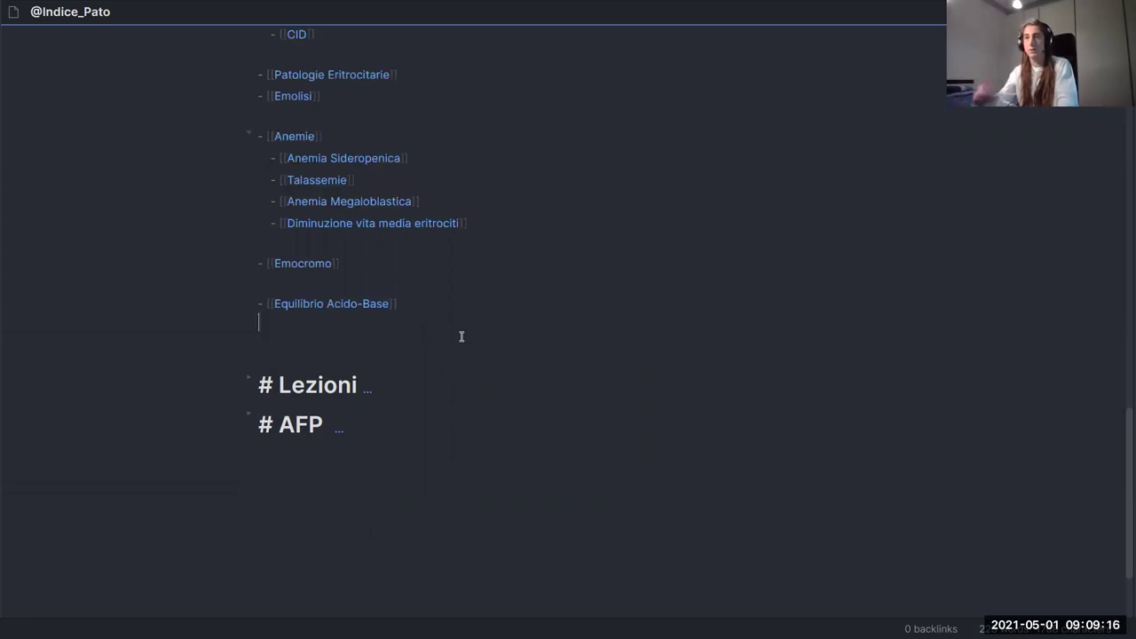
key("Return")
type("- ")
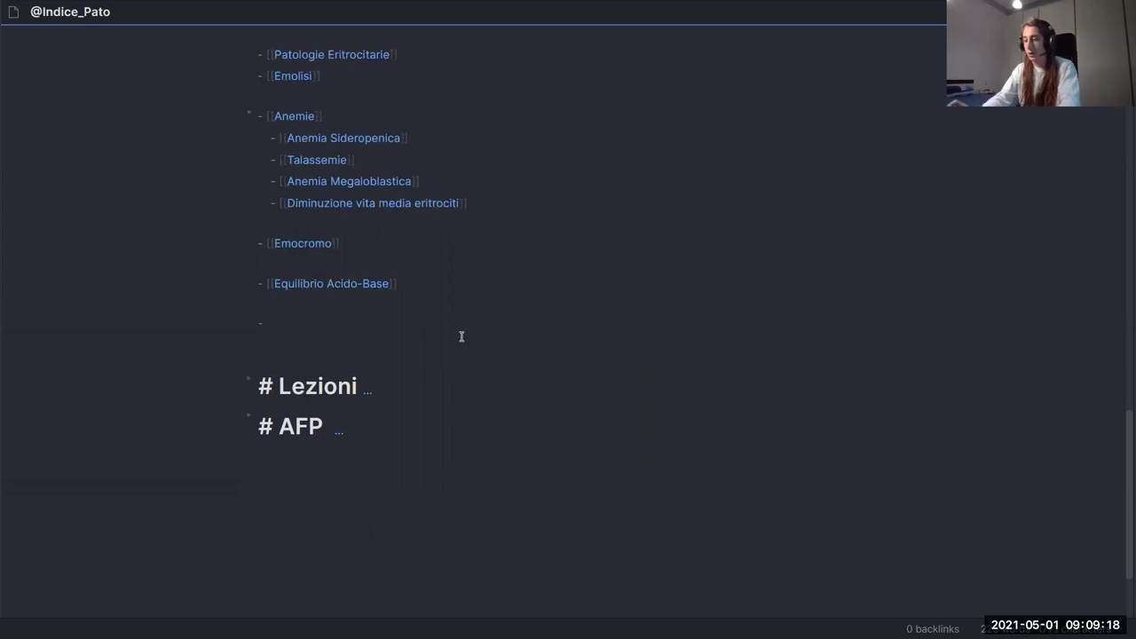
type("[[")
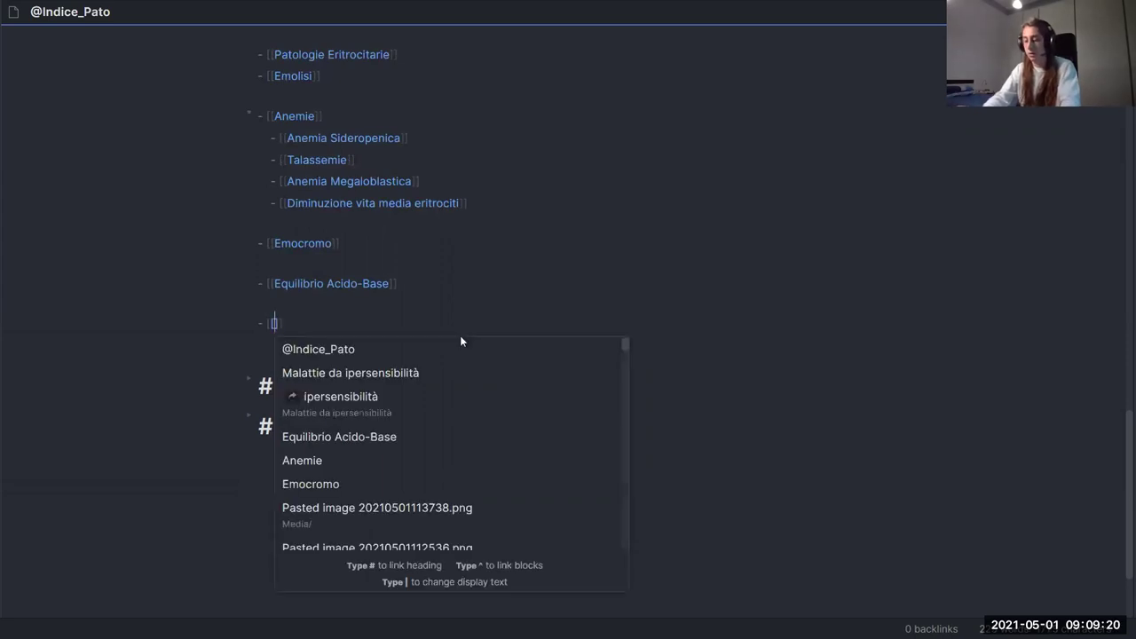
type("Tranpslat")
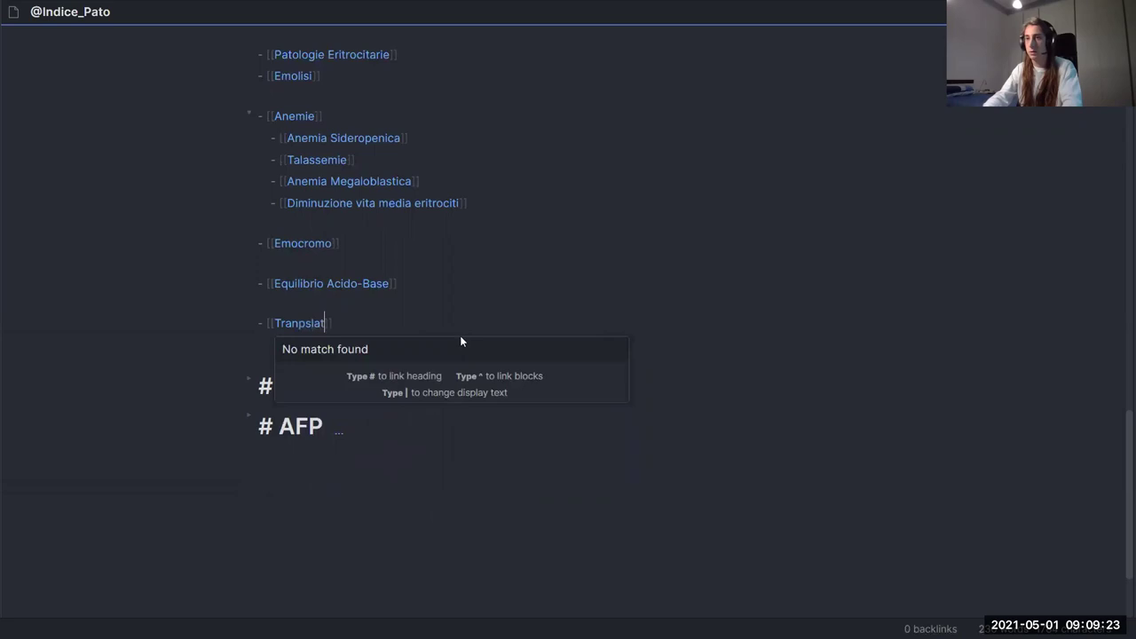
key("BackSpace")
key("BackSpace")
type("spa")
key("BackSpace")
type("lant")
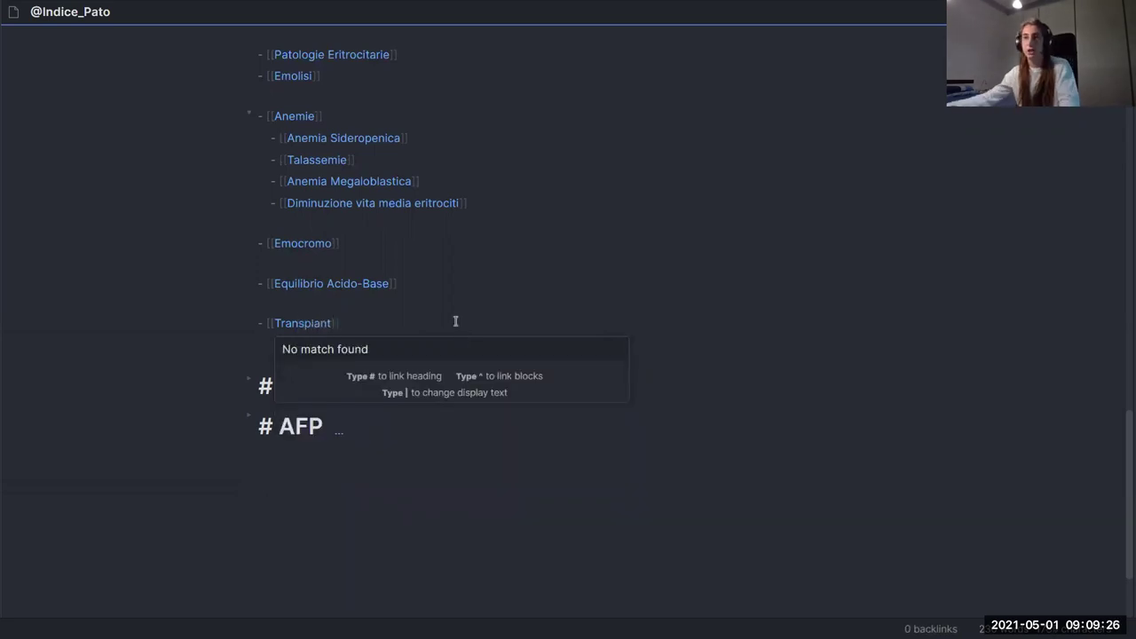
key("Escape")
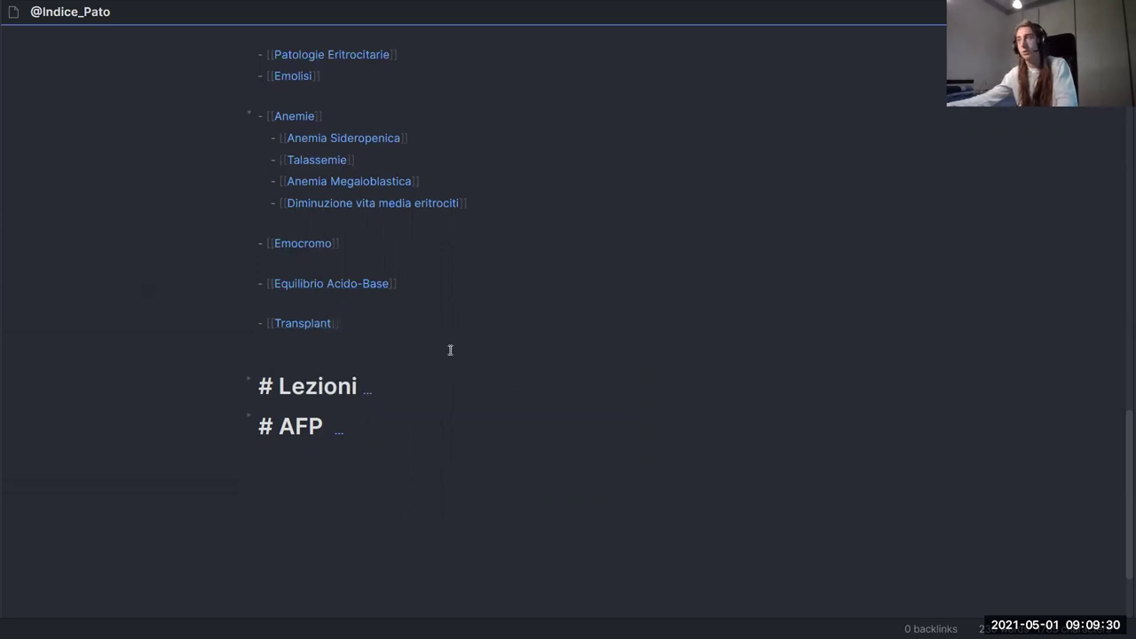
- Add a bullet below Transplant linking to Immunologia dei trapianti through its alias trapianti
key("Return")
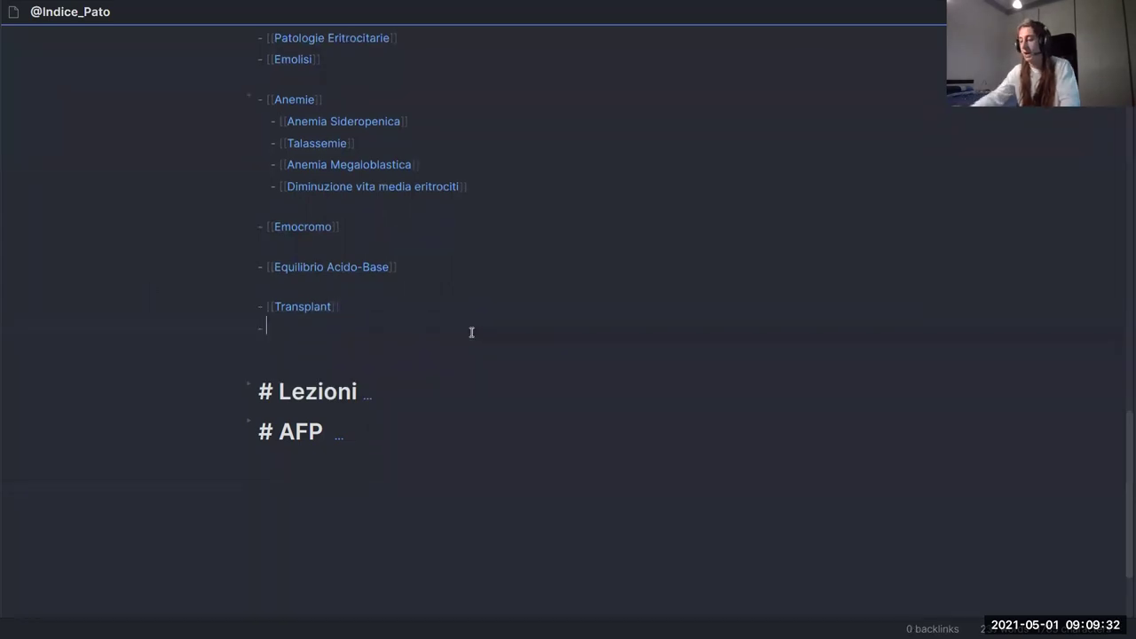
type("[[trapiat")
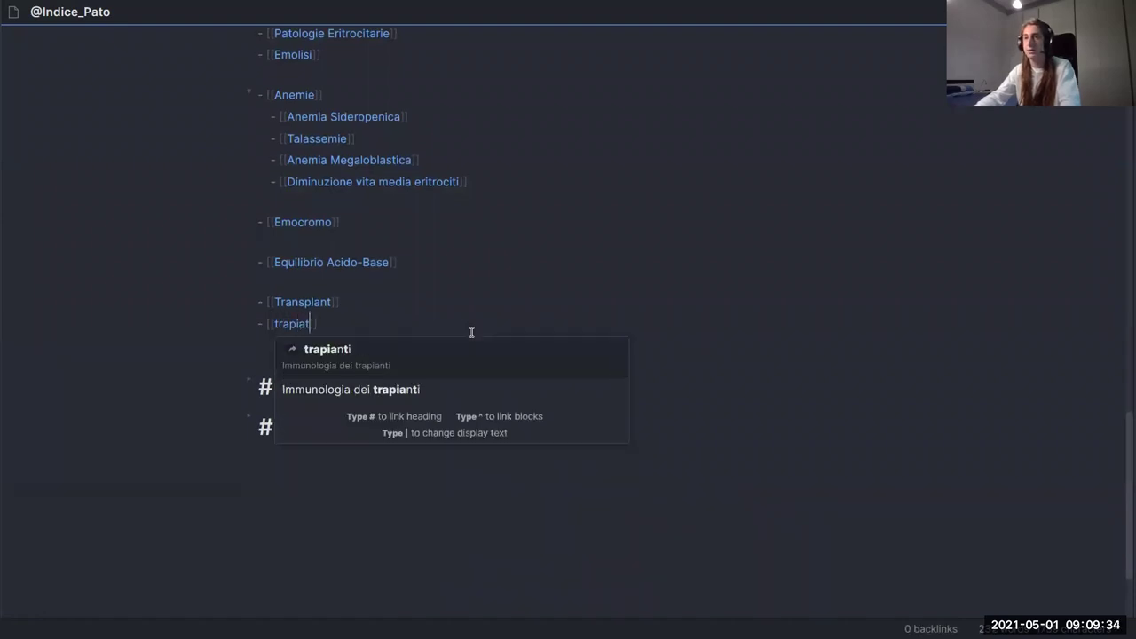
key("Return")
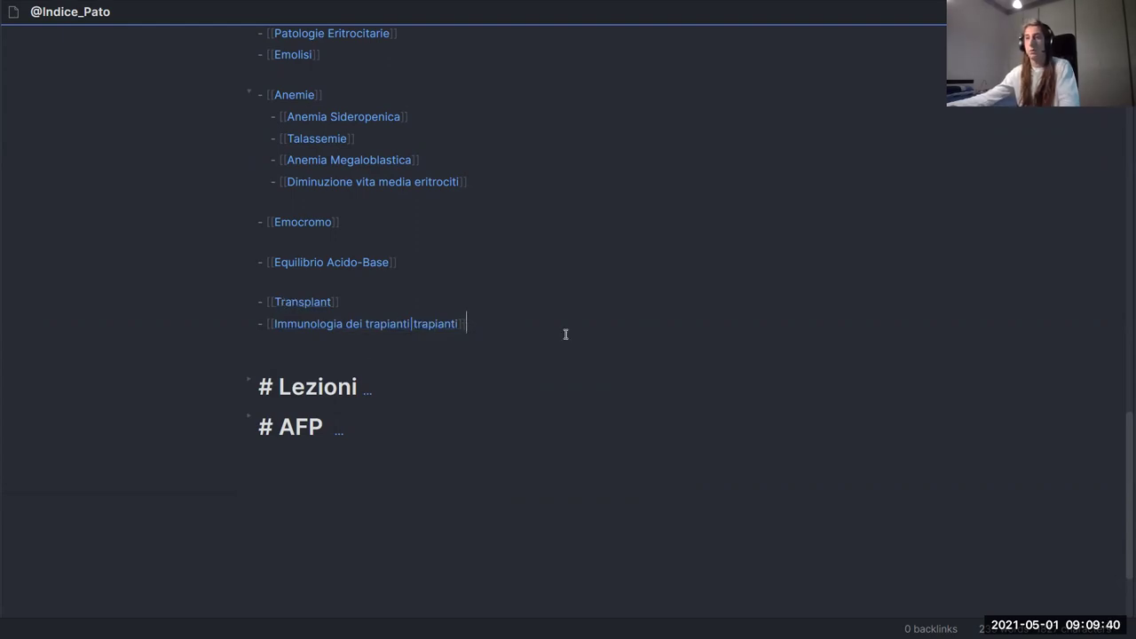
- Remove the Transplant and Immunologia dei trapianti link bullets from below Equilibrio Acido-Base
left_click(295, 302, "shift")
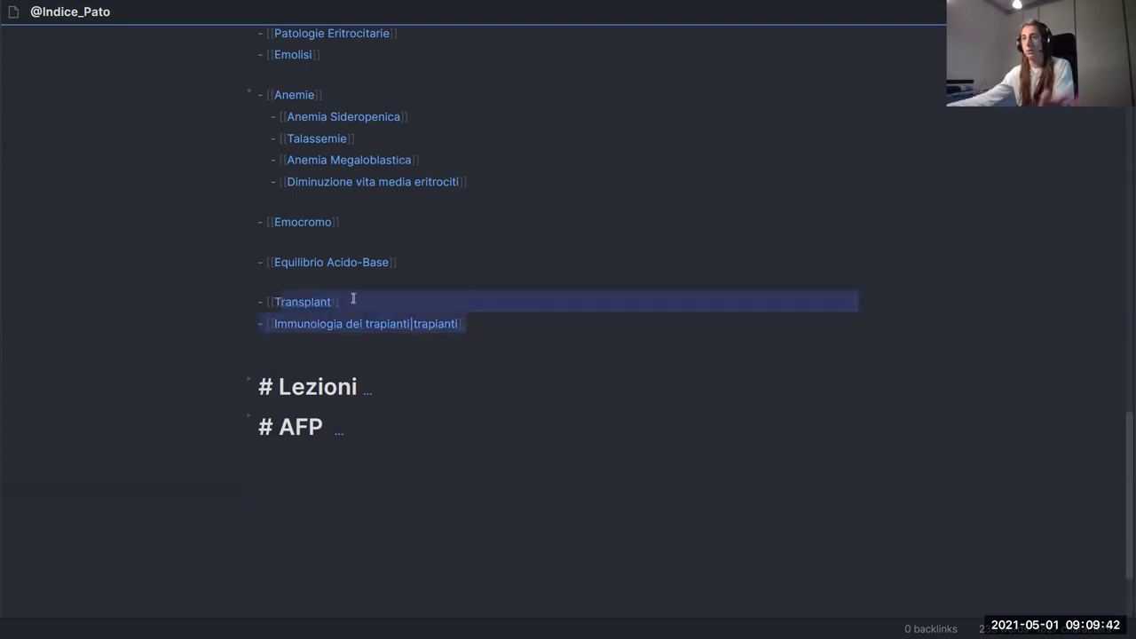
key("BackSpace")
key("BackSpace")
key("BackSpace")
key("BackSpace")
key("BackSpace")
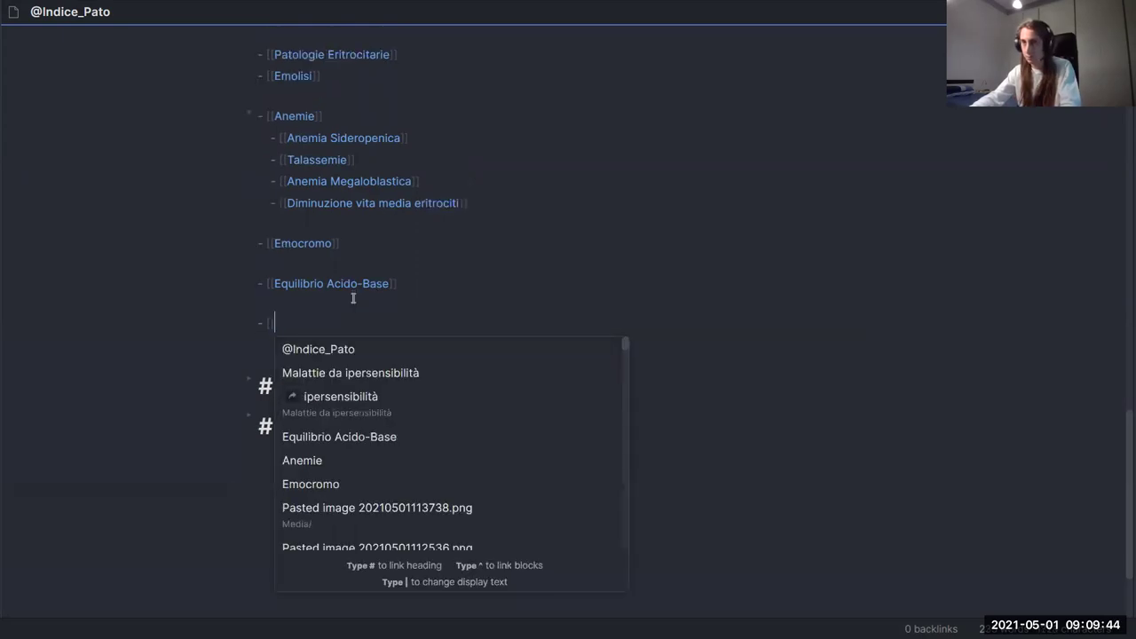
key("BackSpace")
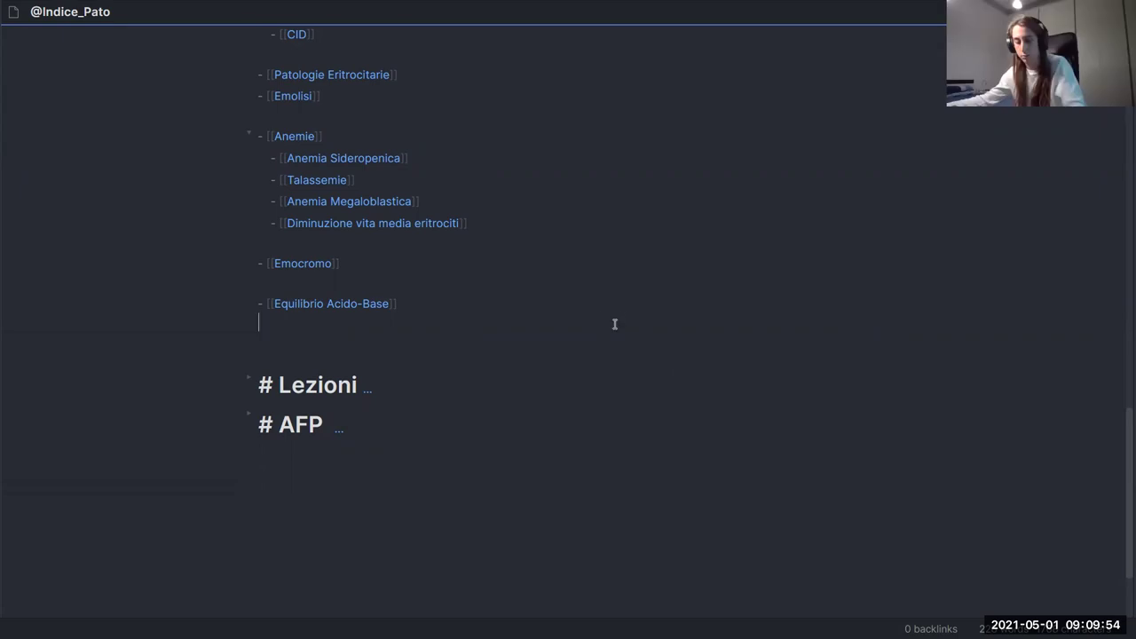
- Switch to the Ipersensibilità di tipo 2 note and look through its sections on autoimmune and alloantibody diseases
key("ctrl+alt+Left")
scroll(594, 338, "down", 3)
scroll(592, 329, "up", 4)
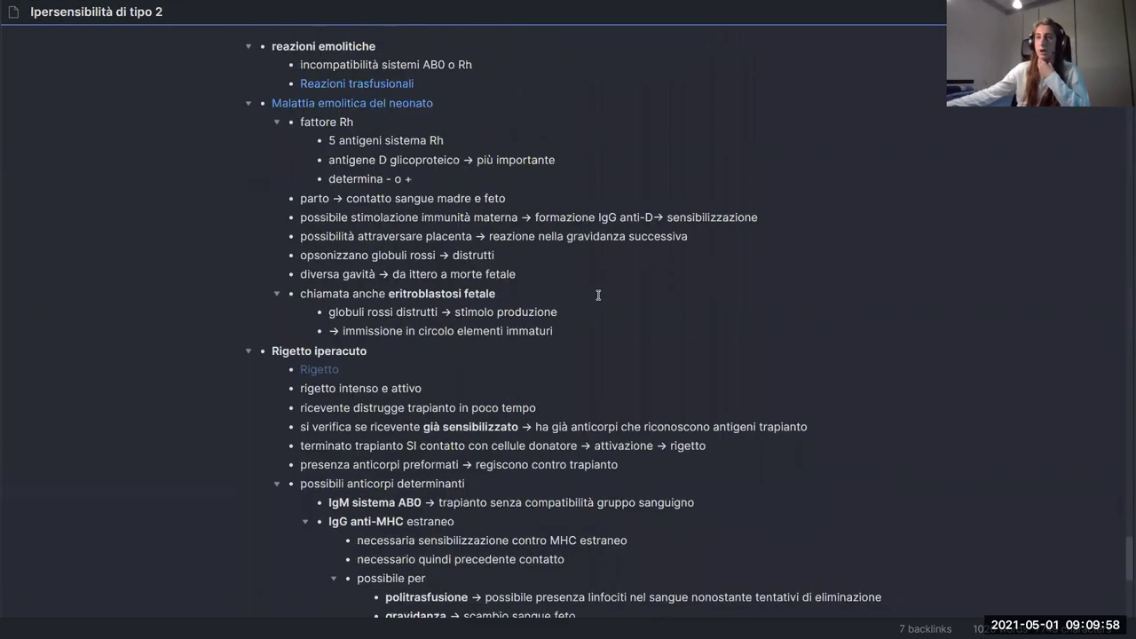
scroll(599, 294, "up", 8)
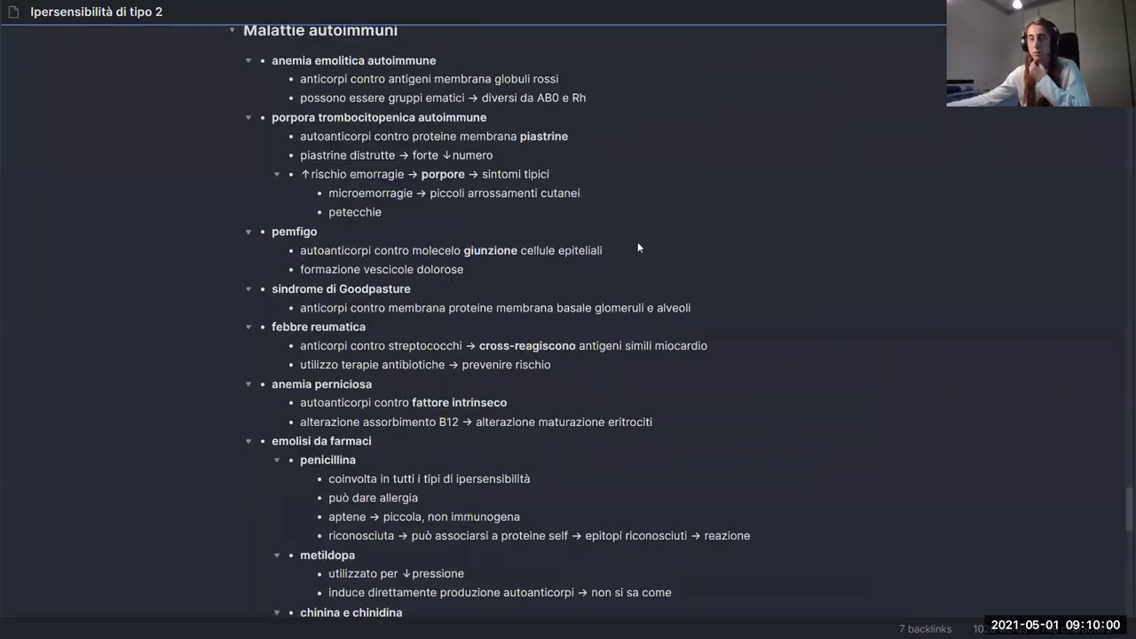
scroll(633, 245, "up", 2)
scroll(586, 280, "down", 4)
scroll(621, 290, "up", 5)
scroll(657, 289, "down", 5)
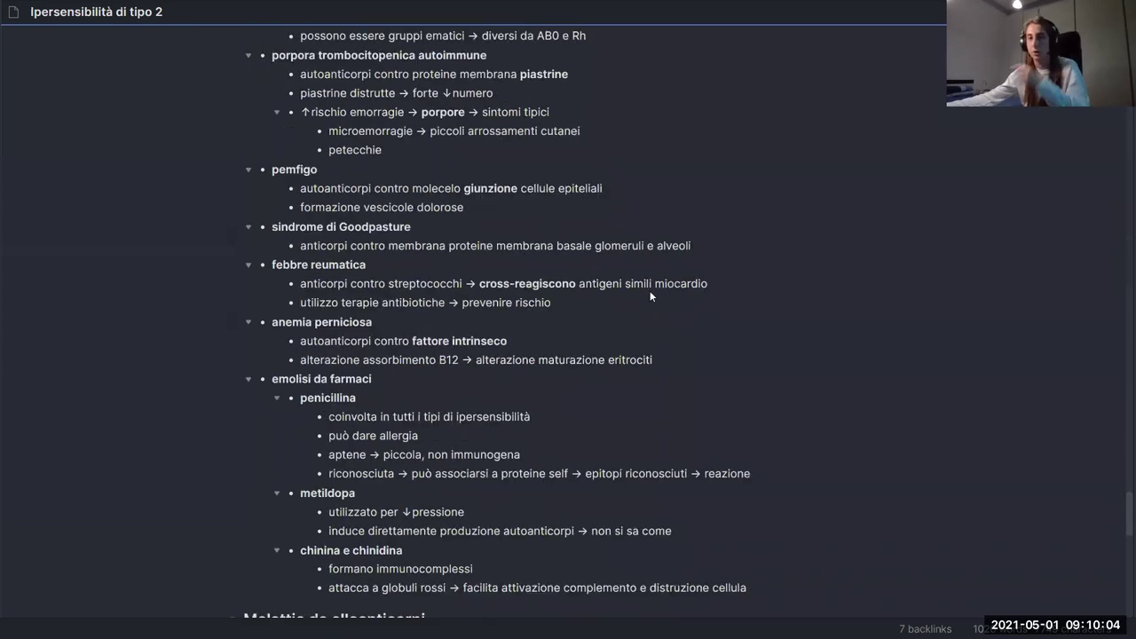
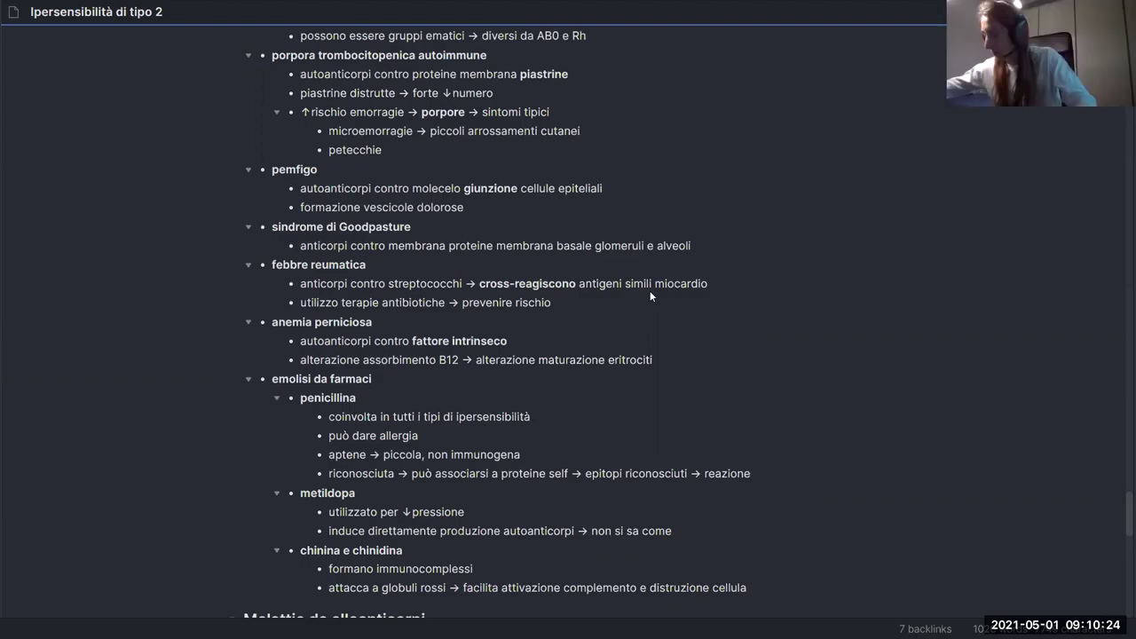
- Open the community plugins settings and review the list of installed plugins
key("ctrl+comma")
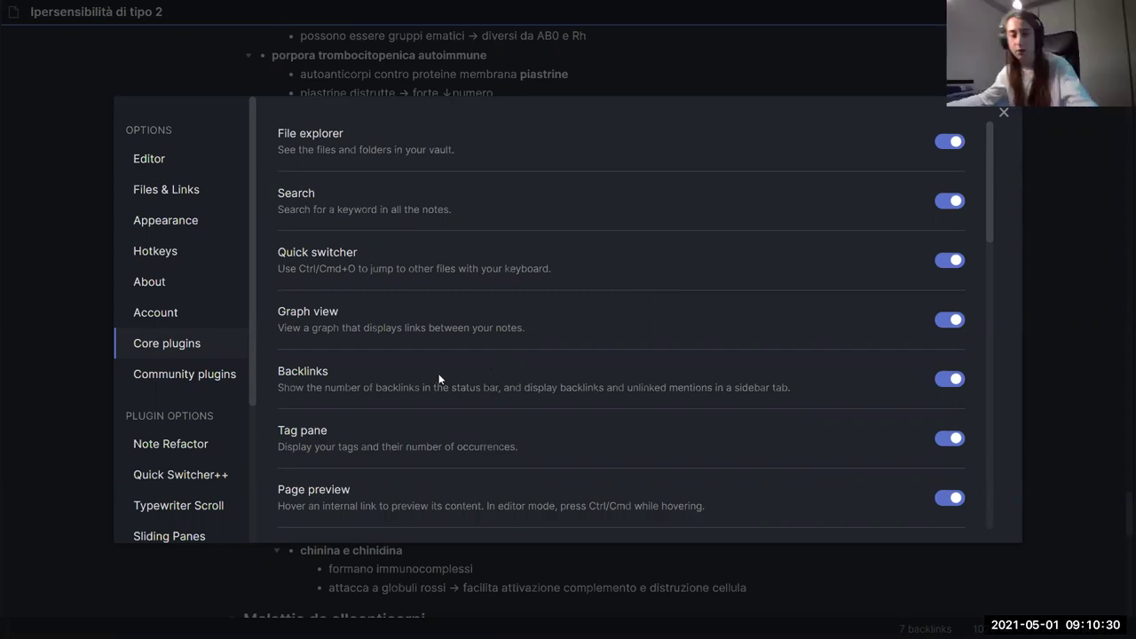
left_click(238, 382)
scroll(533, 346, "down", 2)
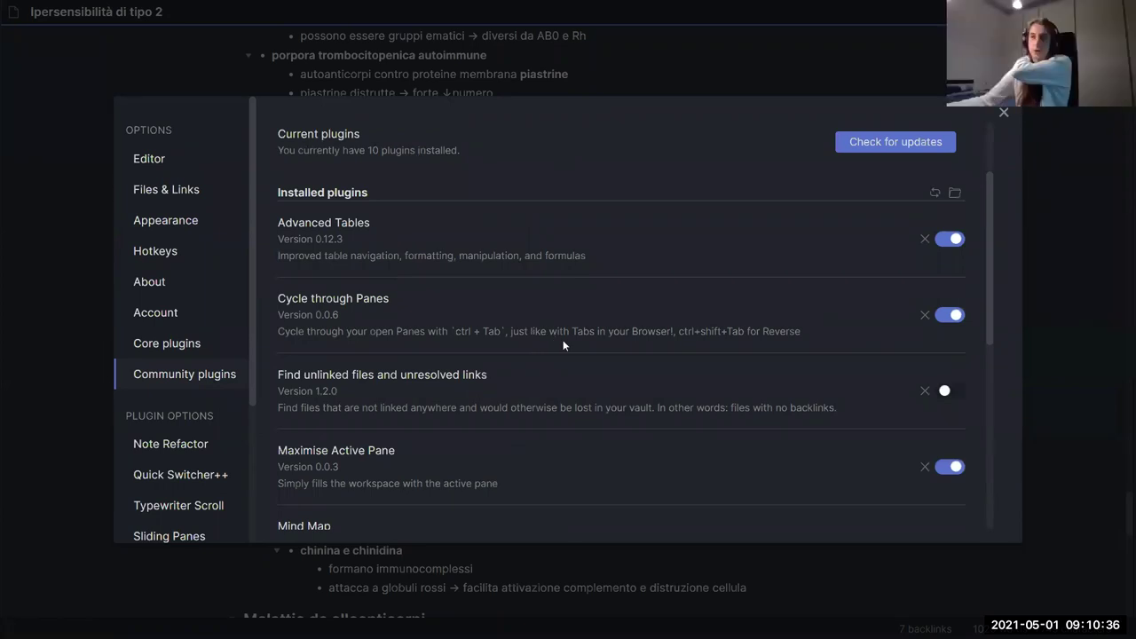
scroll(566, 341, "down", 1)
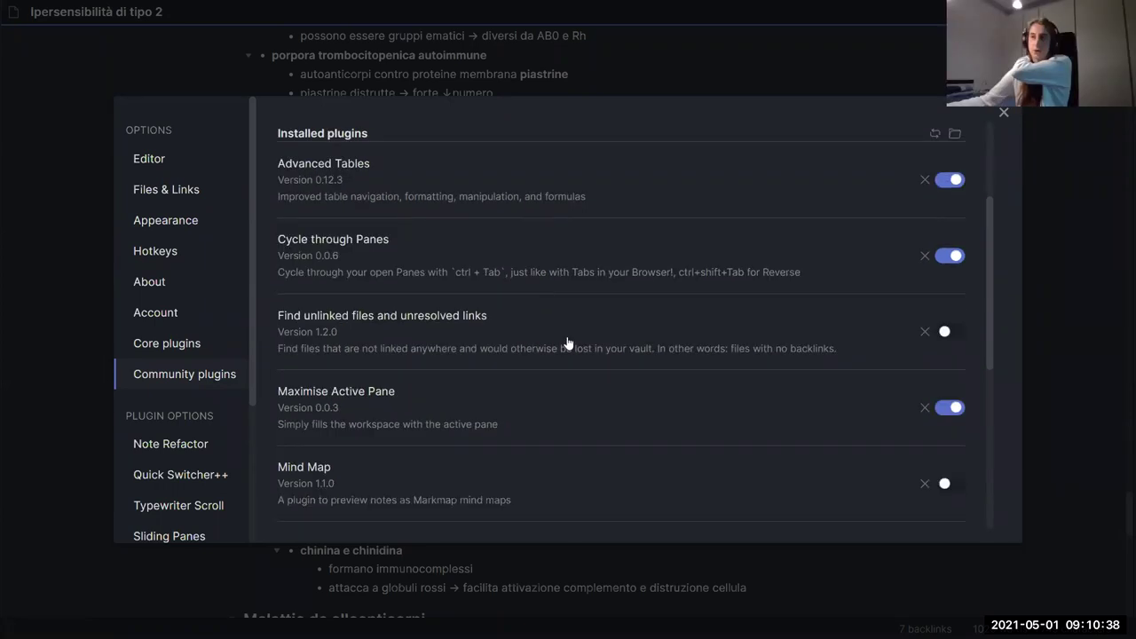
scroll(544, 363, "up", 1)
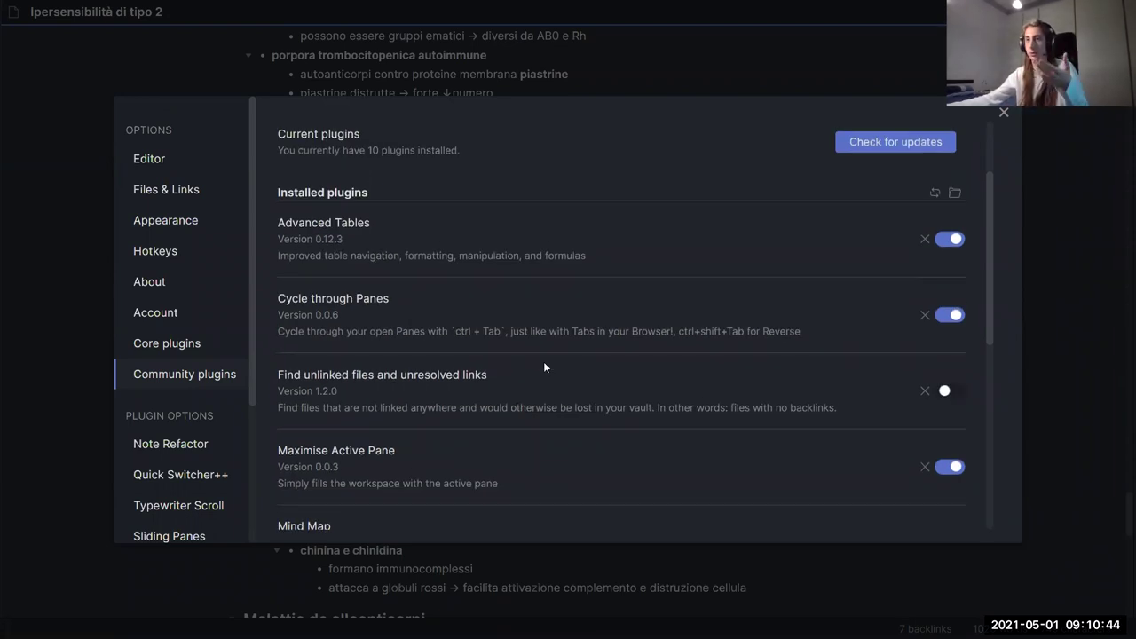
scroll(544, 367, "down", 2)
scroll(545, 375, "up", 3)
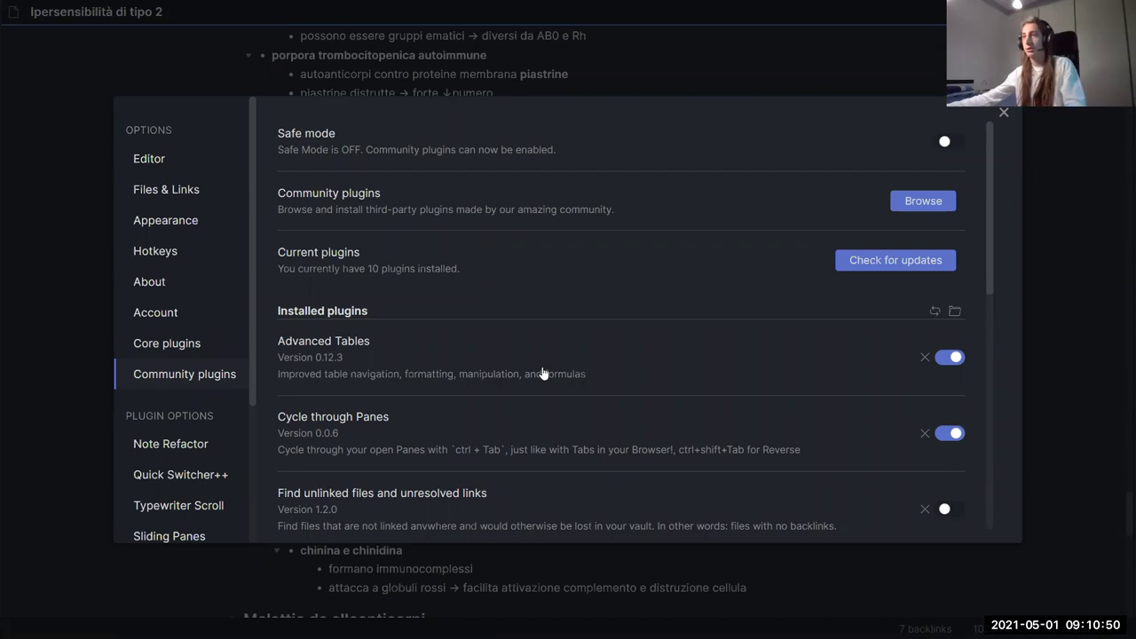
scroll(543, 373, "down", 2)
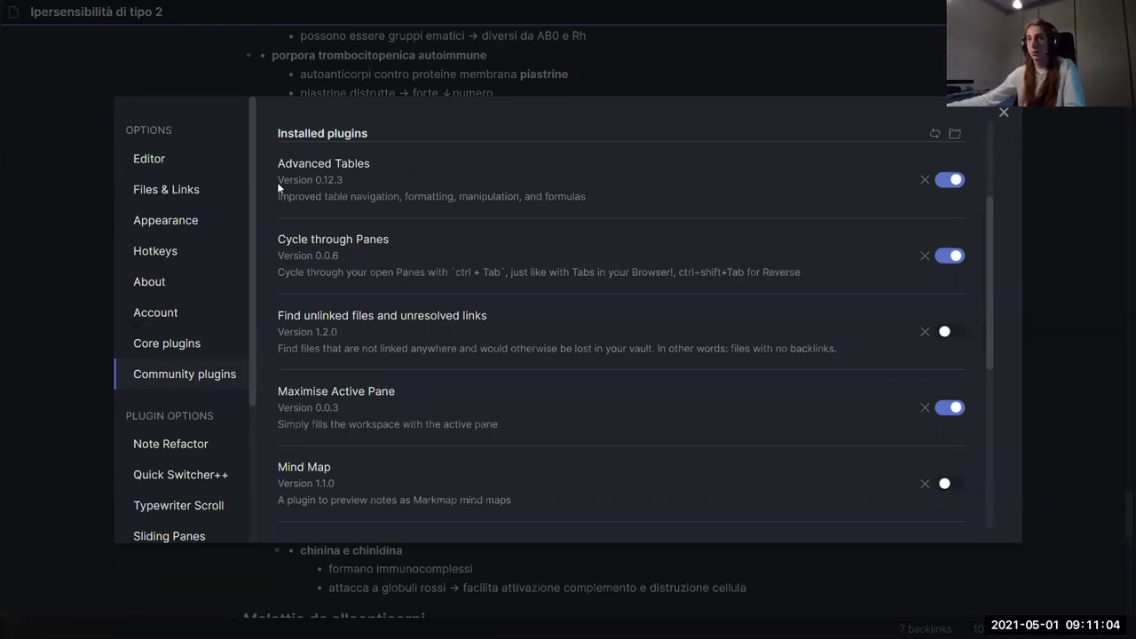
- View the Advanced Tables plugin's description and demo, and return from the settings to the note
left_click(447, 180)
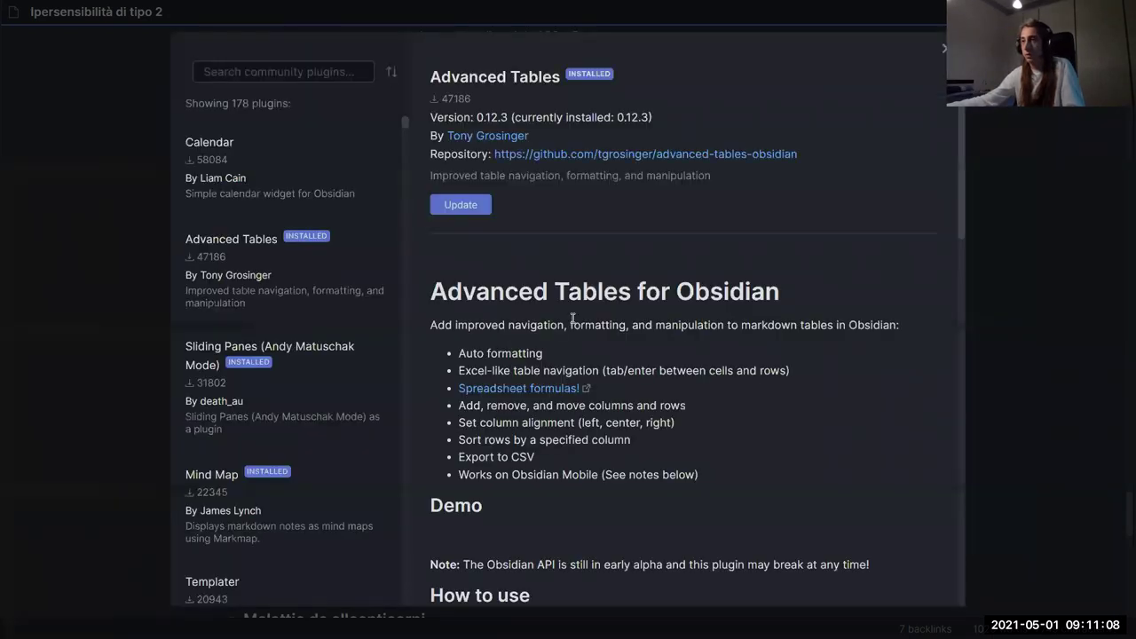
scroll(572, 318, "down", 5)
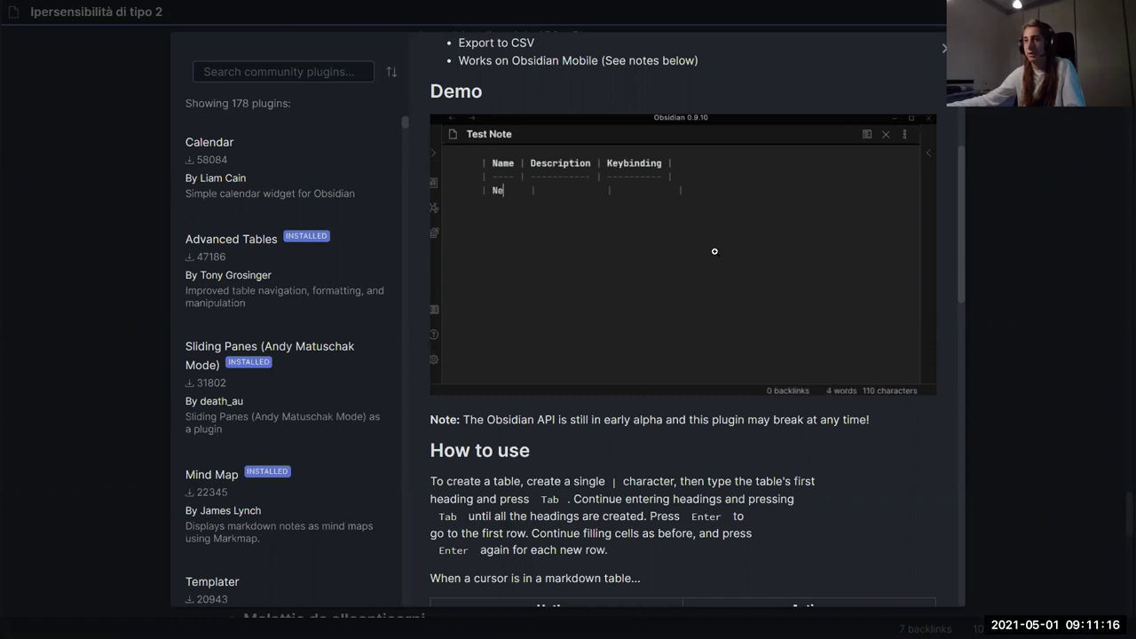
scroll(526, 231, "down", 3)
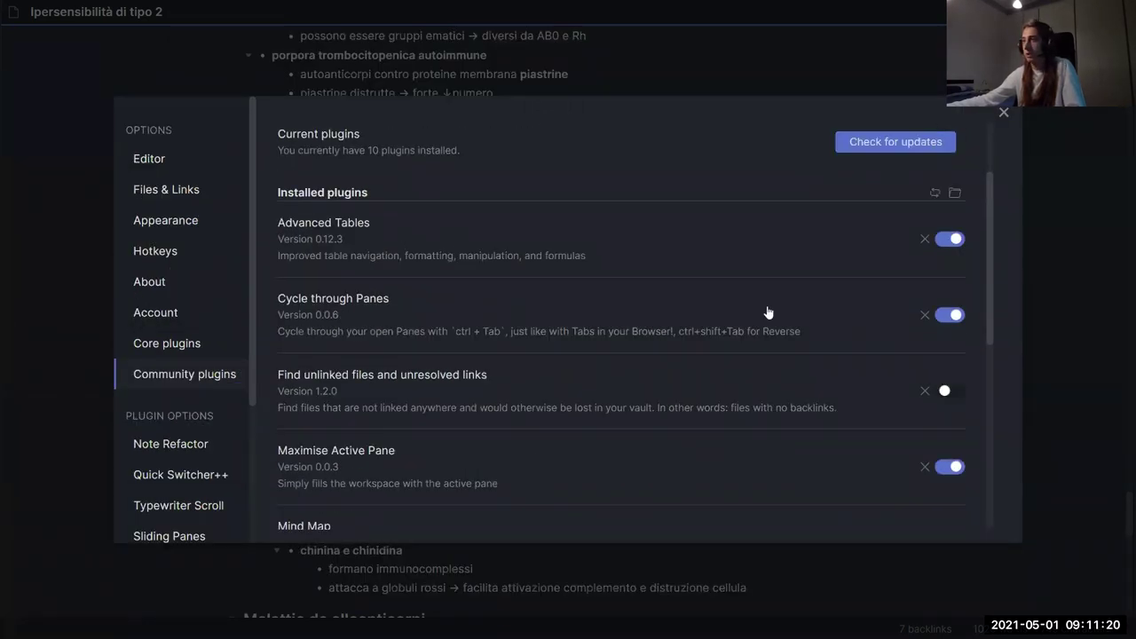
left_click(1118, 189)
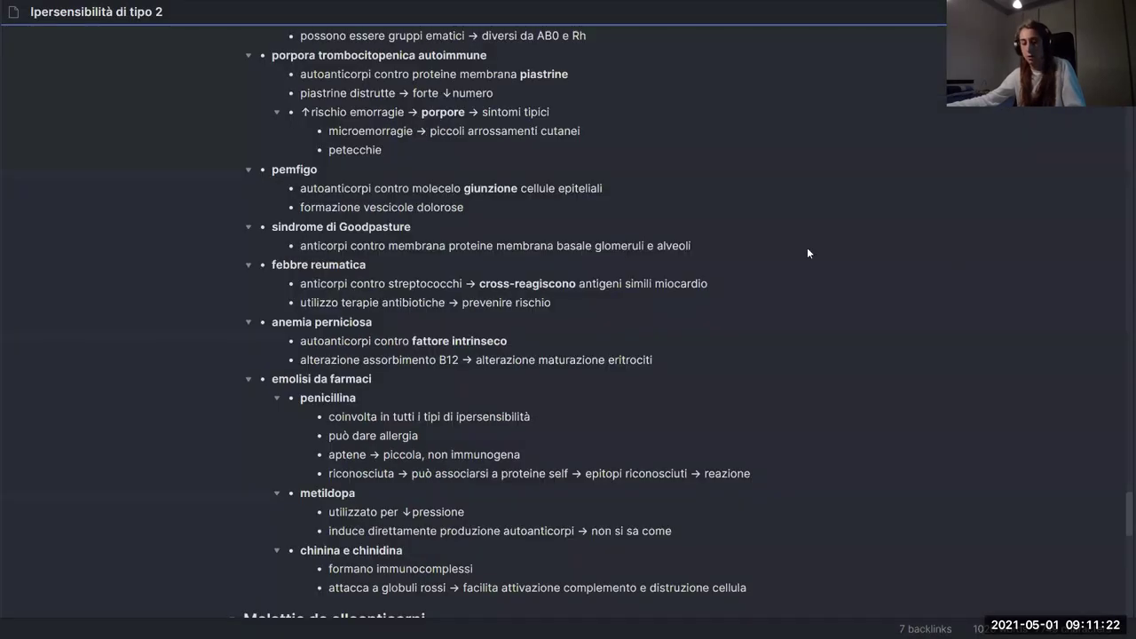
key("ctrl+alt+Left")
key("ctrl+alt+Right")
key("ctrl+alt+Left")
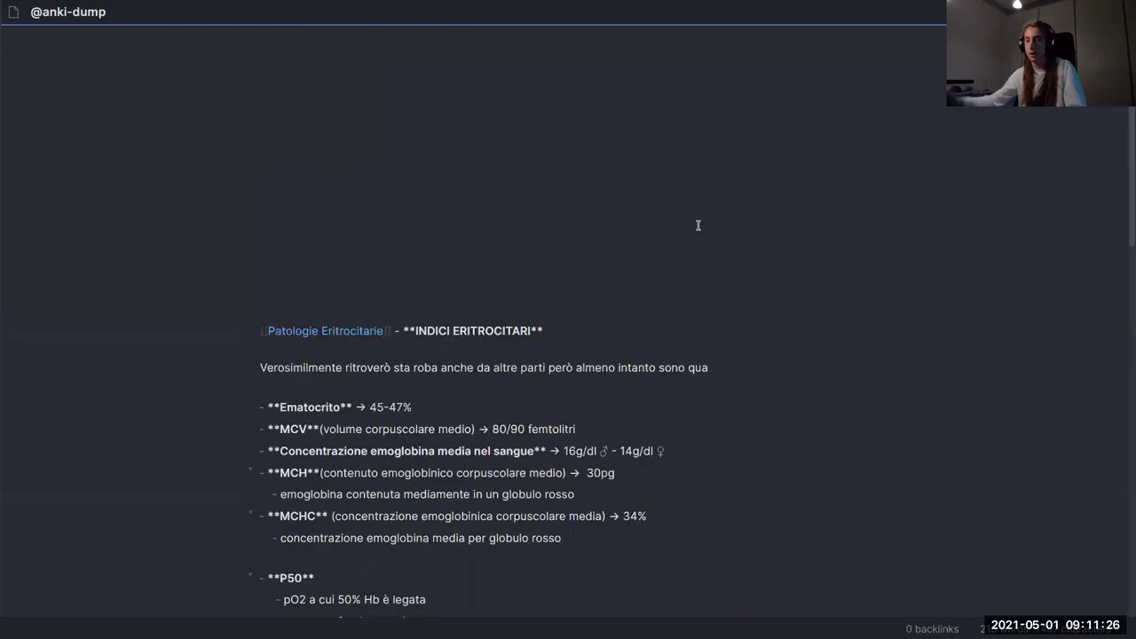
key("ctrl+alt+Left")
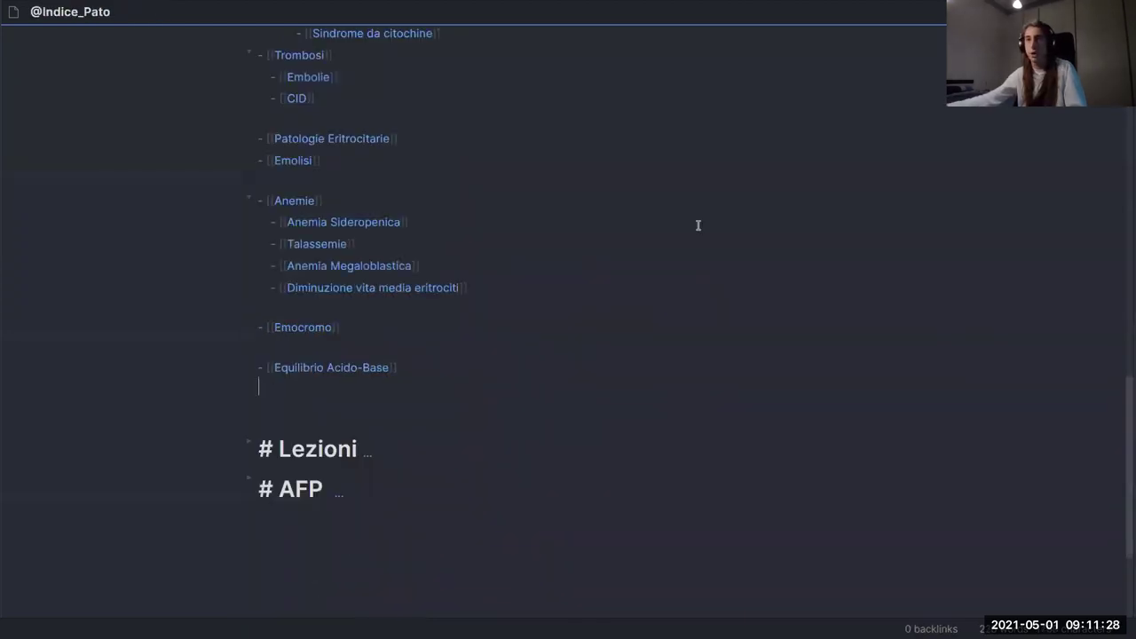
key("ctrl+alt+Left")
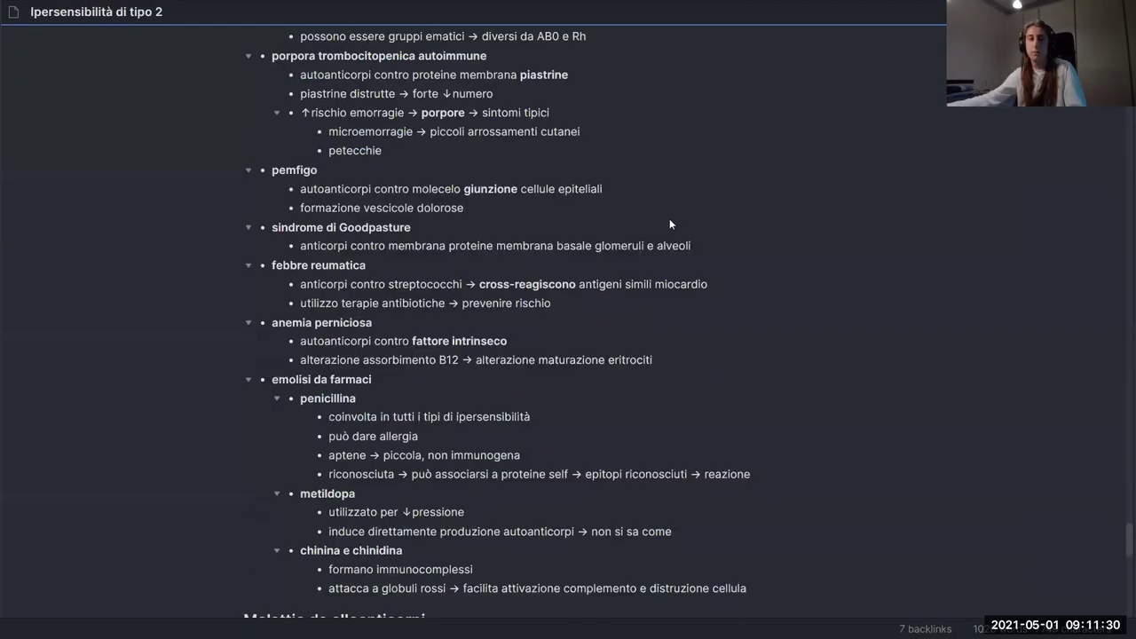
key("ctrl+alt+Left")
key("ctrl+alt+Left")
key("ctrl+alt+Right")
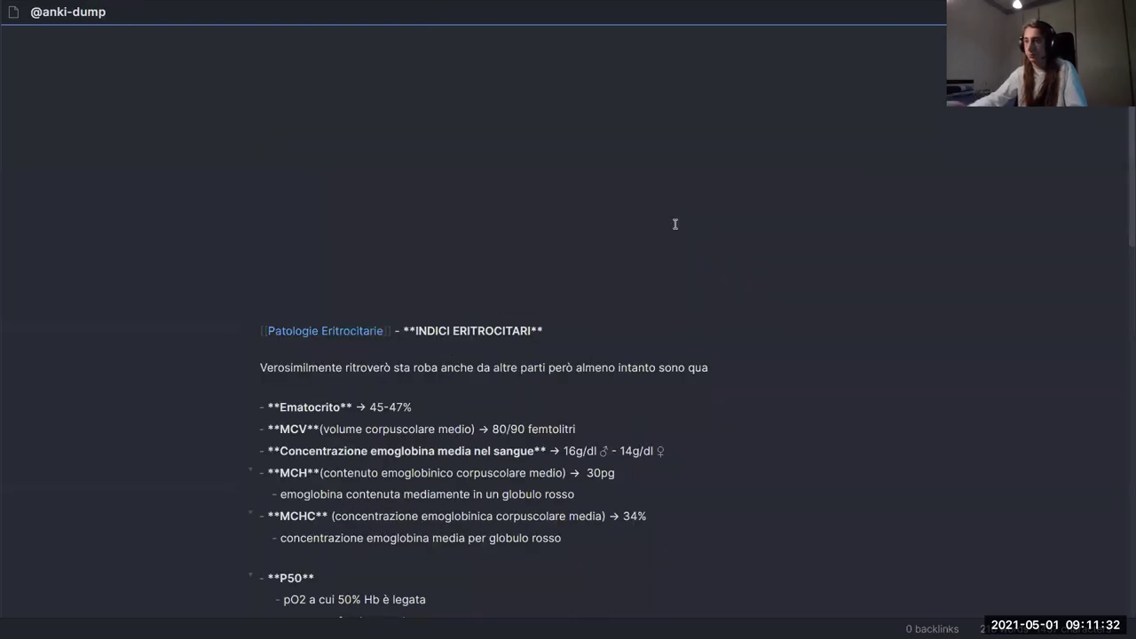
- Review the installed community plugins as far as Maximise Active Pane and close the settings
key("ctrl+comma")
scroll(657, 230, "down", 3)
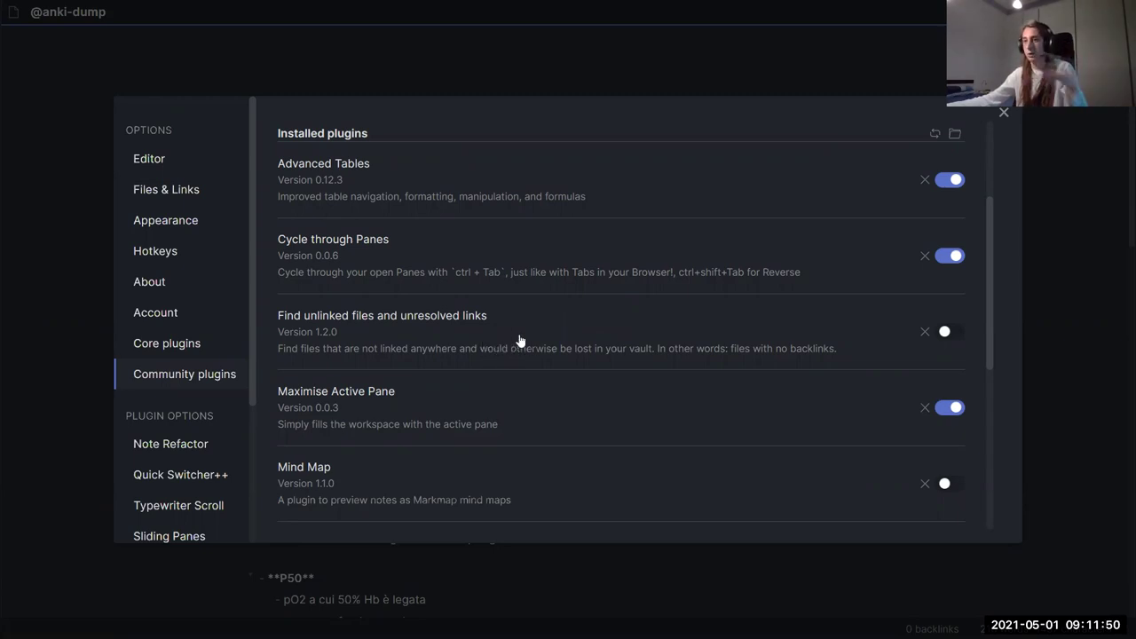
scroll(528, 357, "down", 1)
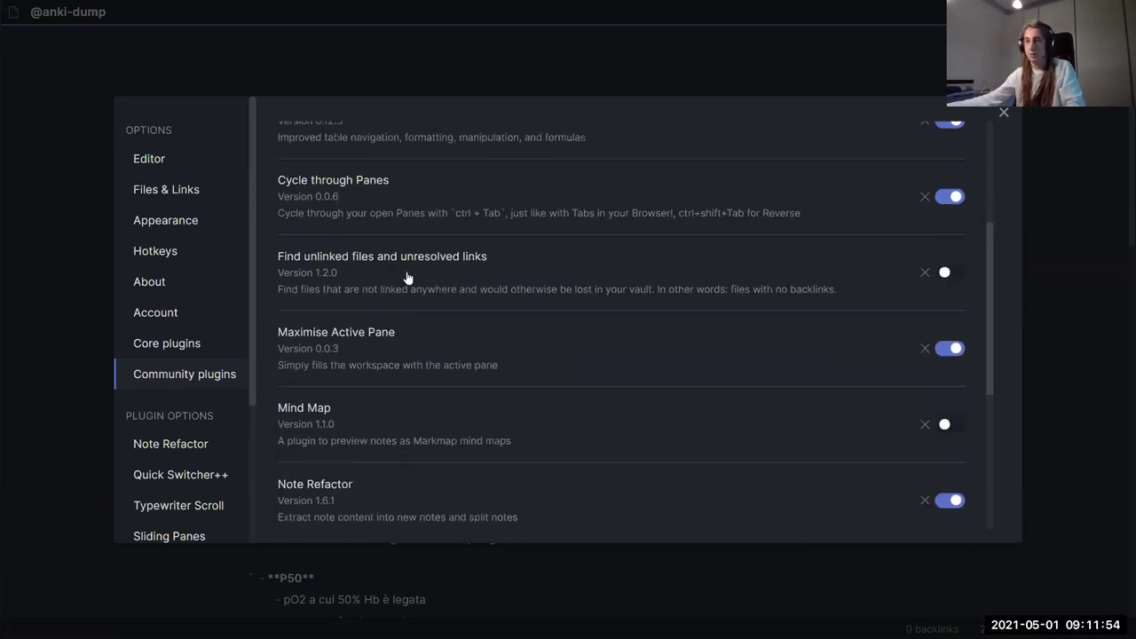
scroll(413, 279, "down", 1)
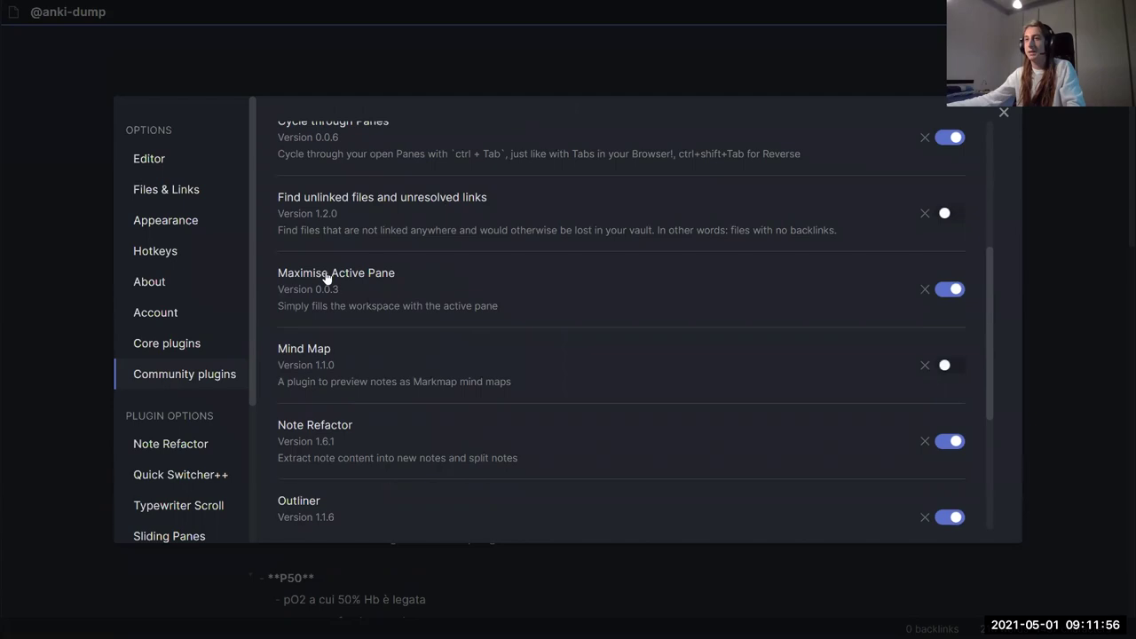
left_click(1075, 284)
key("ctrl+m")
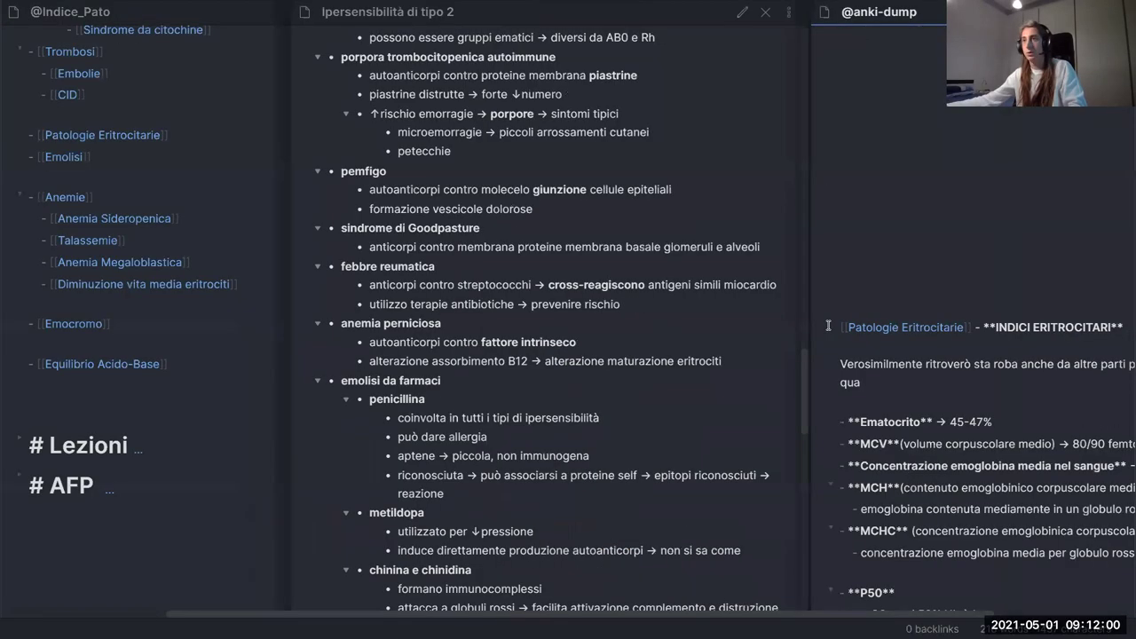
scroll(698, 343, "right", 5)
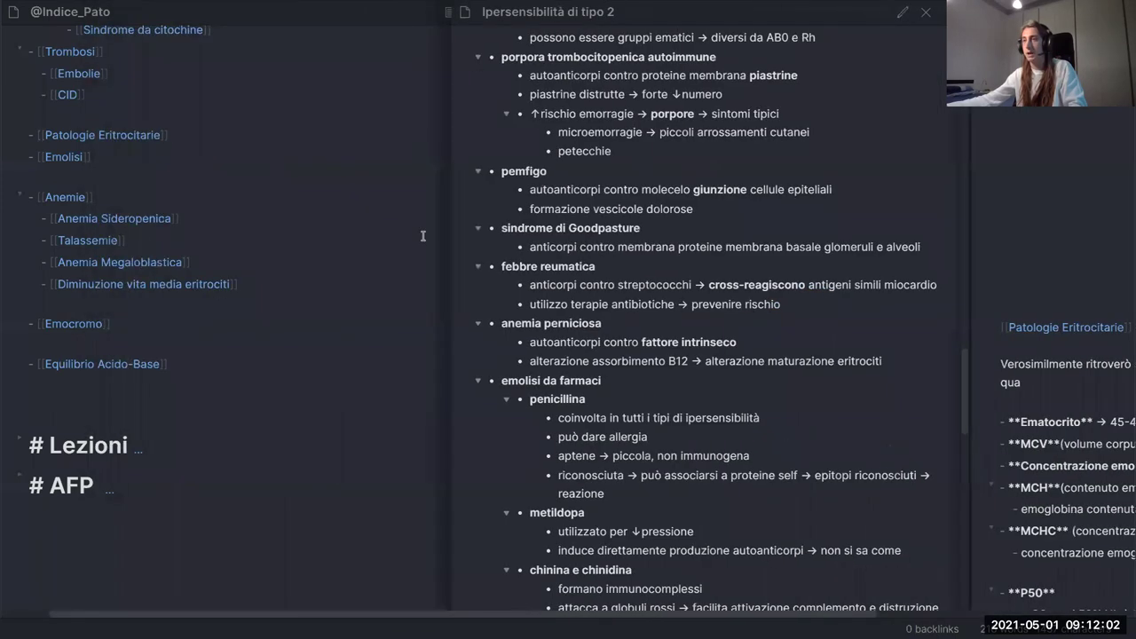
scroll(582, 317, "left", 2)
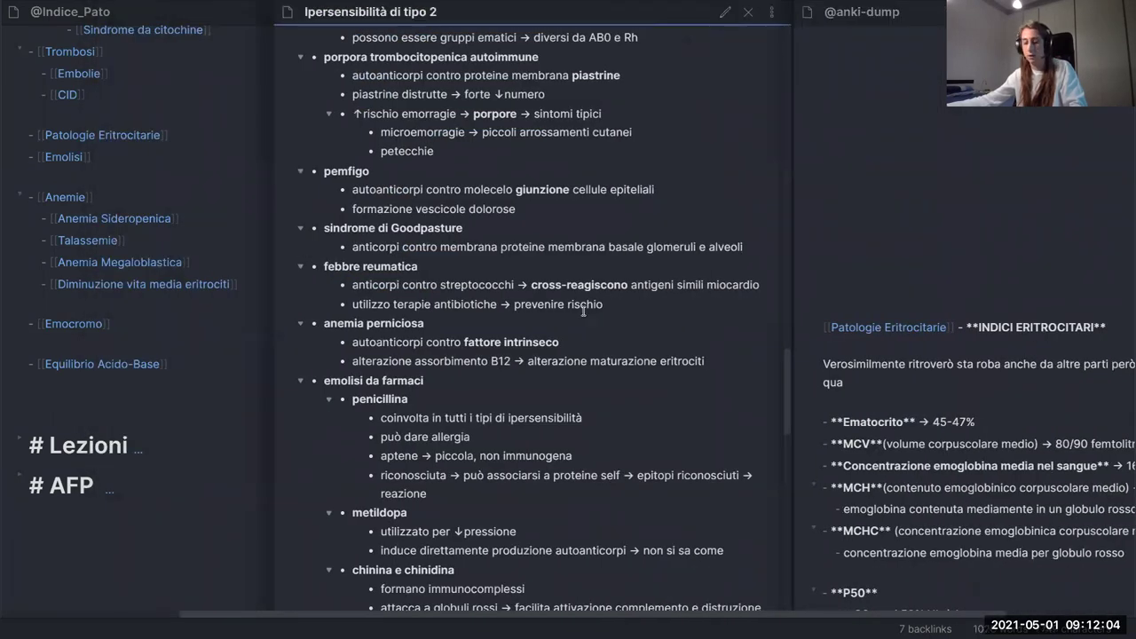
key("ctrl+m")
scroll(627, 328, "down", 4)
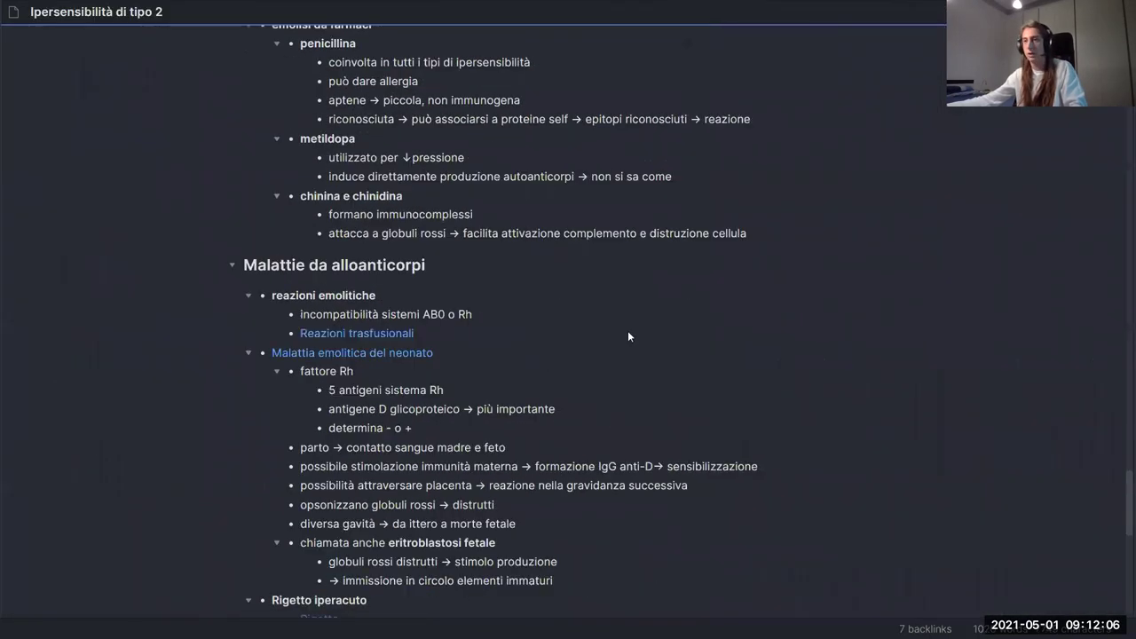
scroll(628, 330, "up", 5)
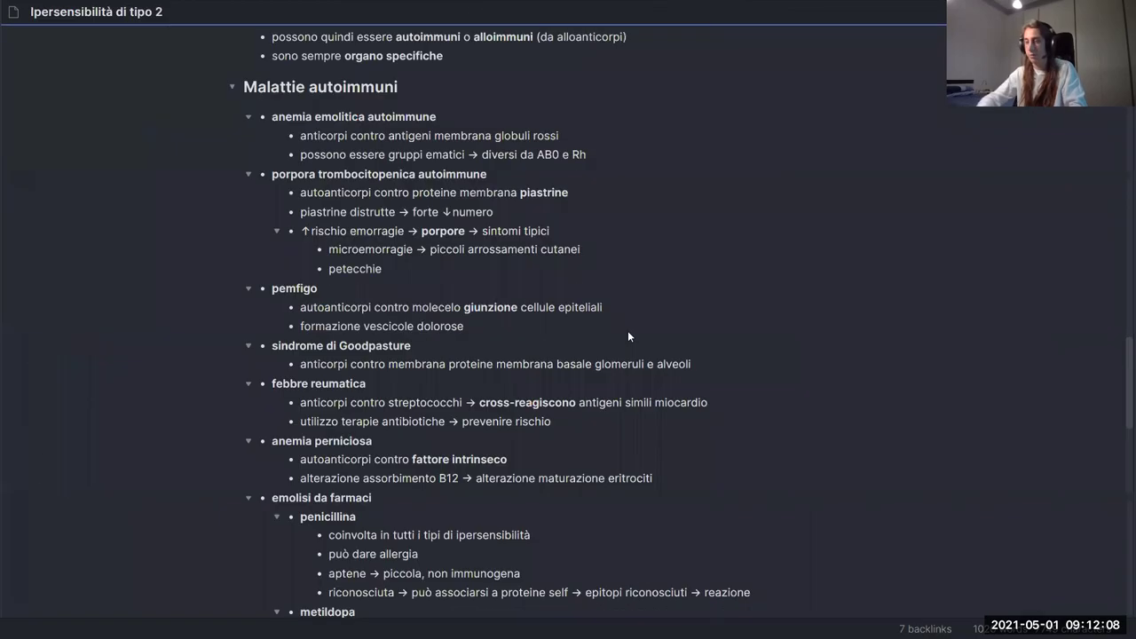
- Enable the Mind Map plugin in the community plugins settings
key("ctrl+comma")
scroll(639, 340, "down", 4)
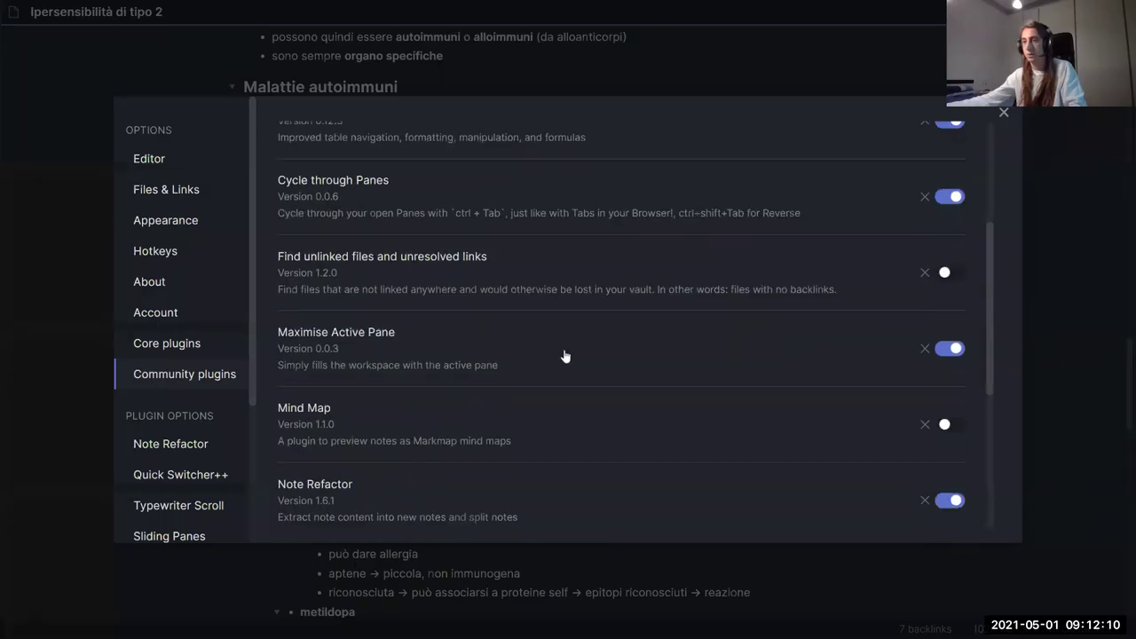
scroll(565, 356, "down", 3)
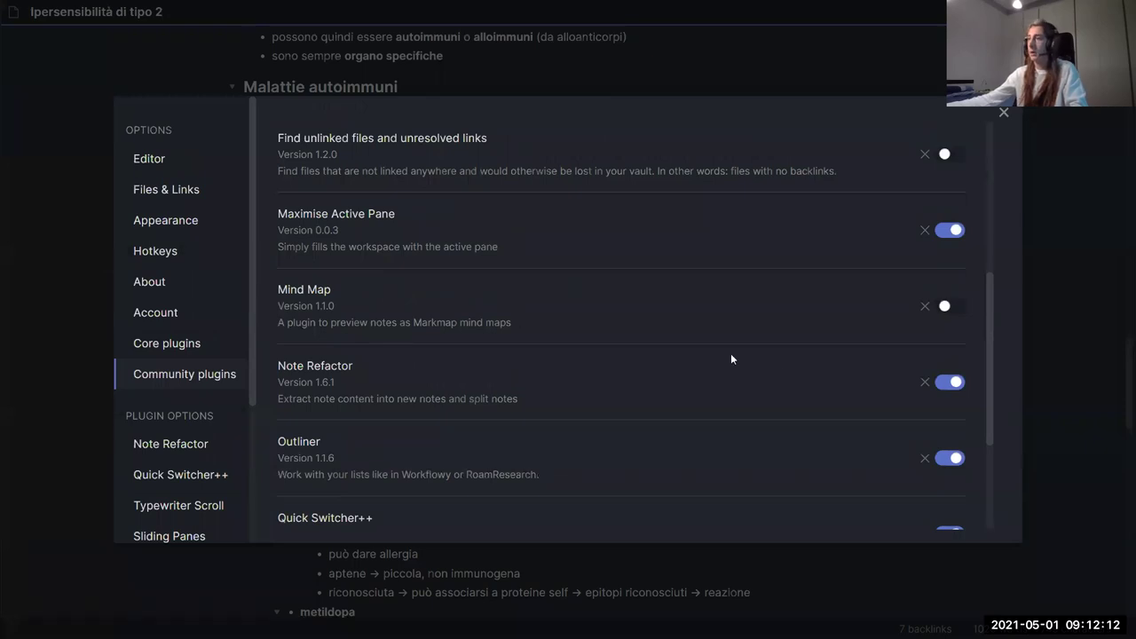
left_click(943, 307)
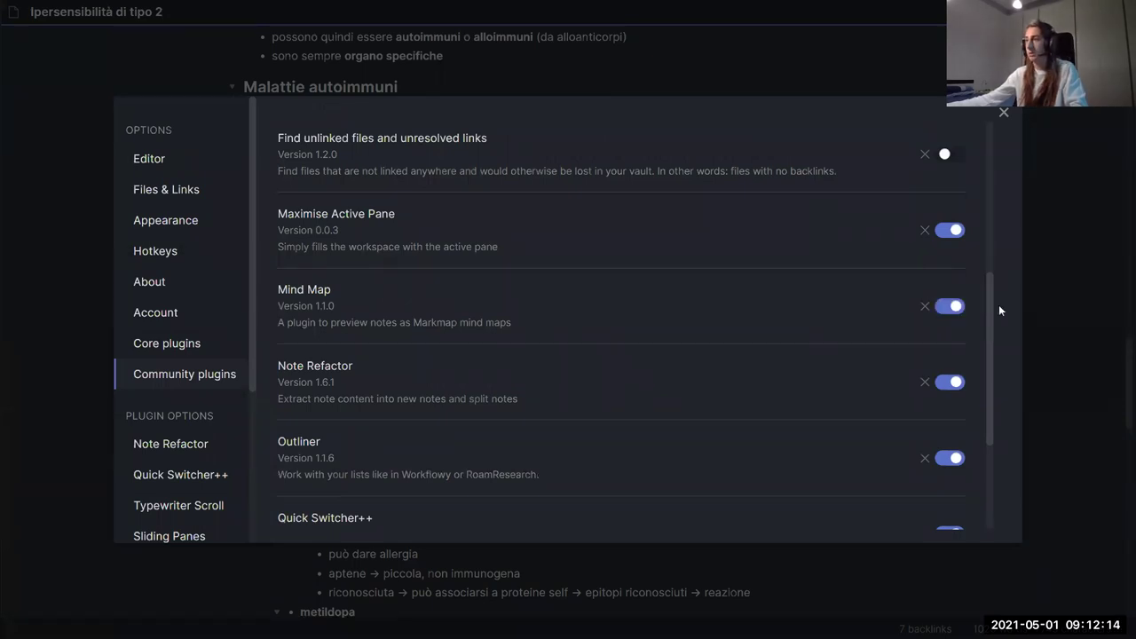
- Close the settings, try to preview the note Ipersensibilità di tipo 2 as a mind map, and close the mind map pane
left_click(1054, 304)
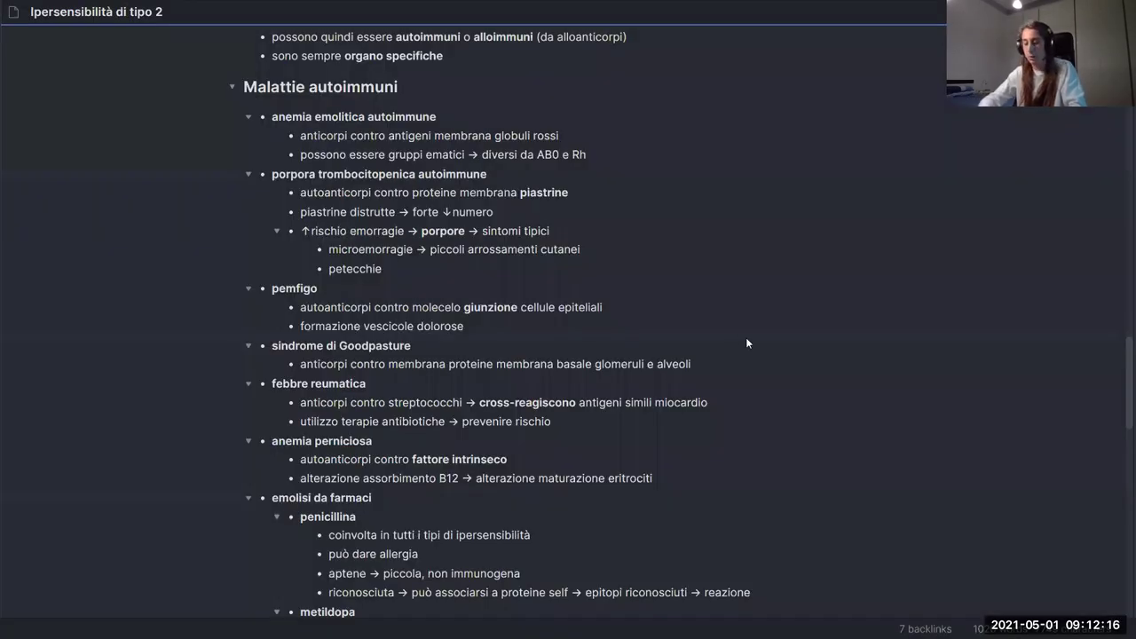
key("ctrl+p")
type("mind")
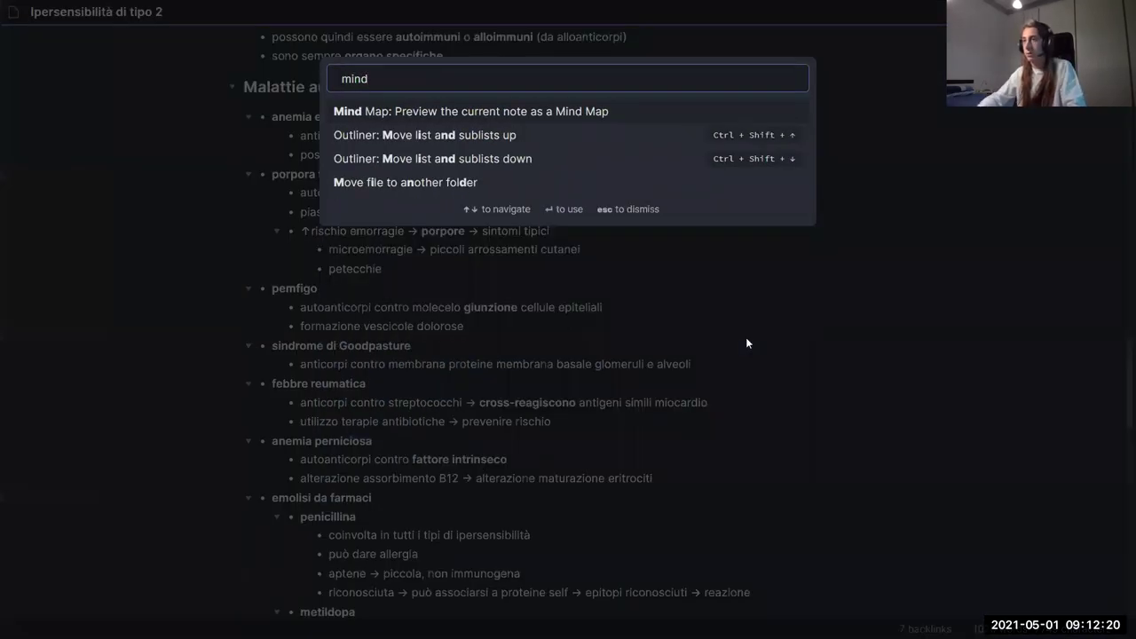
key("Return")
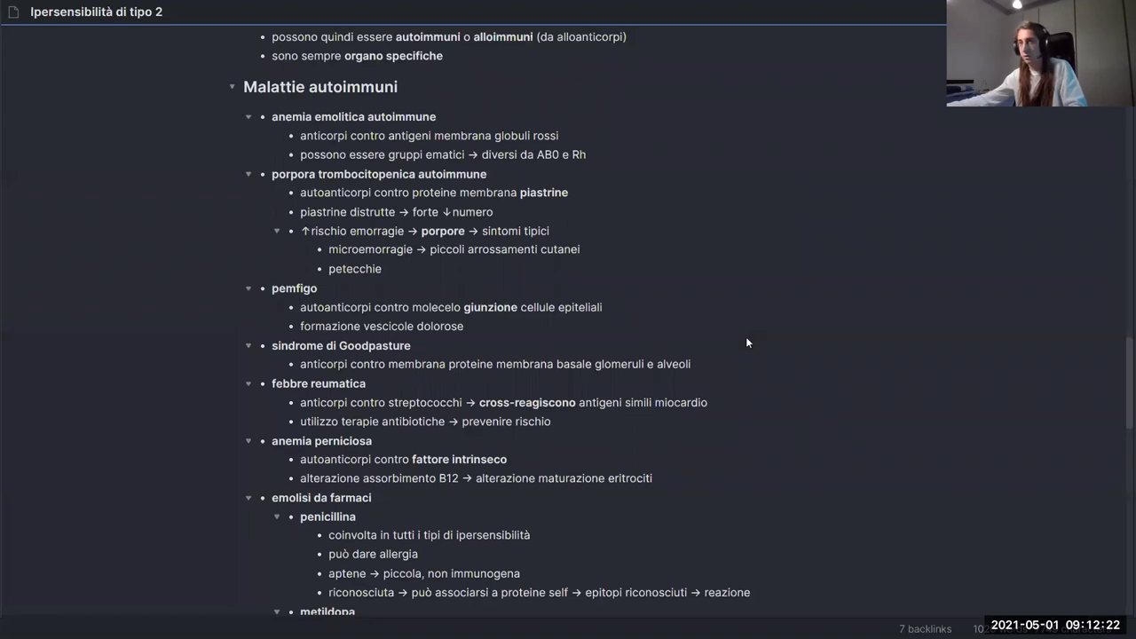
left_click_drag(532, 324, 357, 300)
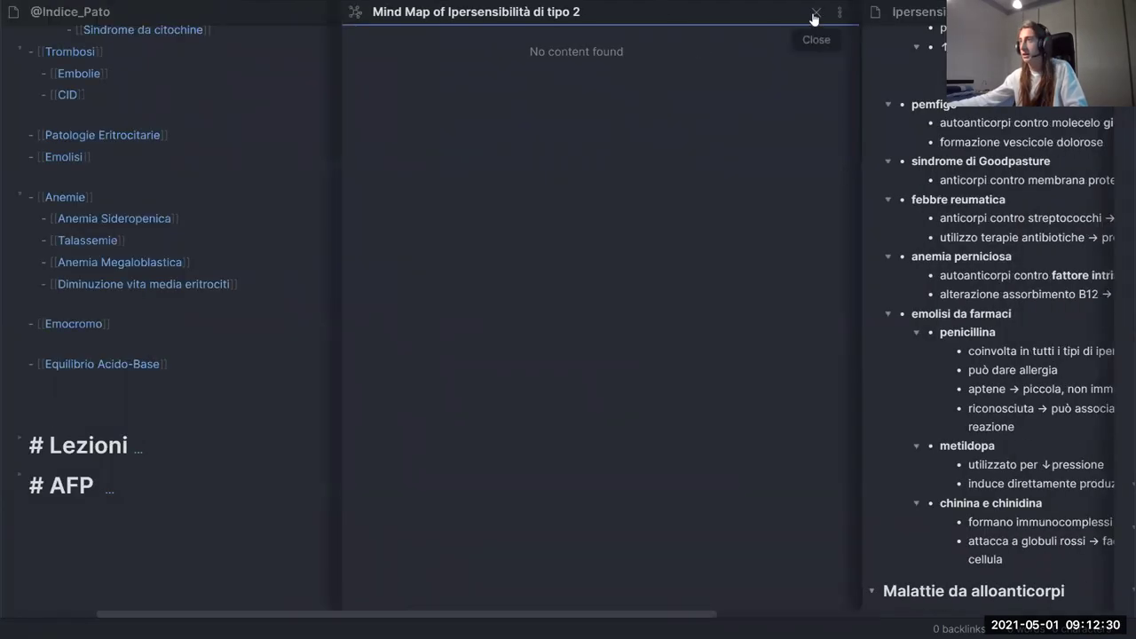
left_click(816, 12)
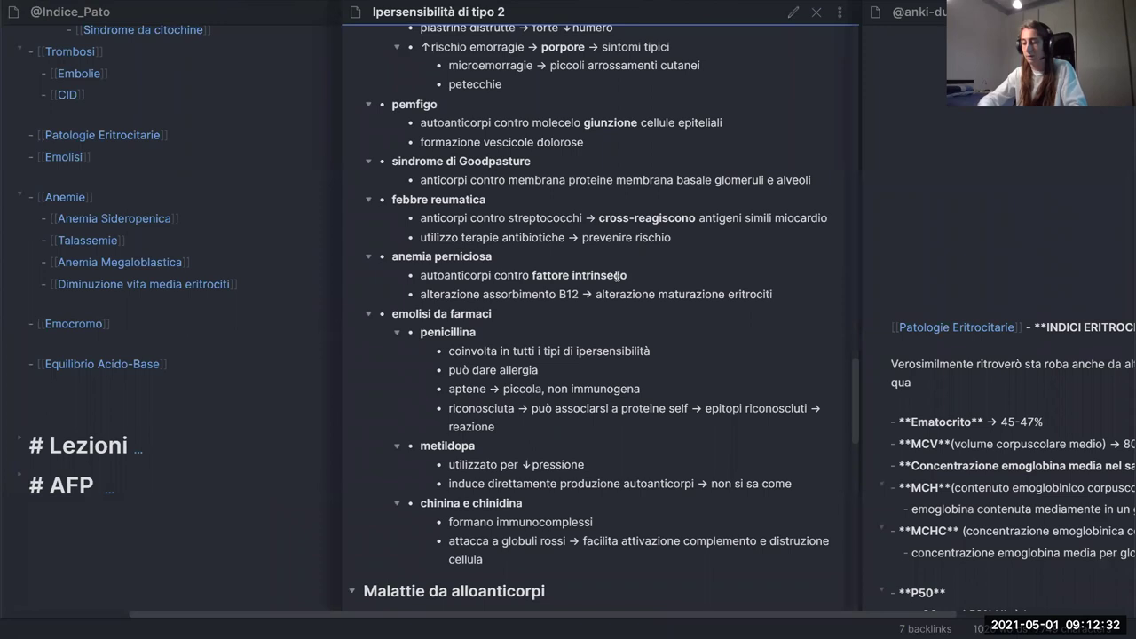
- Preview the note Ipersensibilità di tipo 2 as a mind map beside its text
key("ctrl+p")
type("pre")
key("BackSpace")
key("BackSpace")
key("BackSpace")
type("mid")
key("BackSpace")
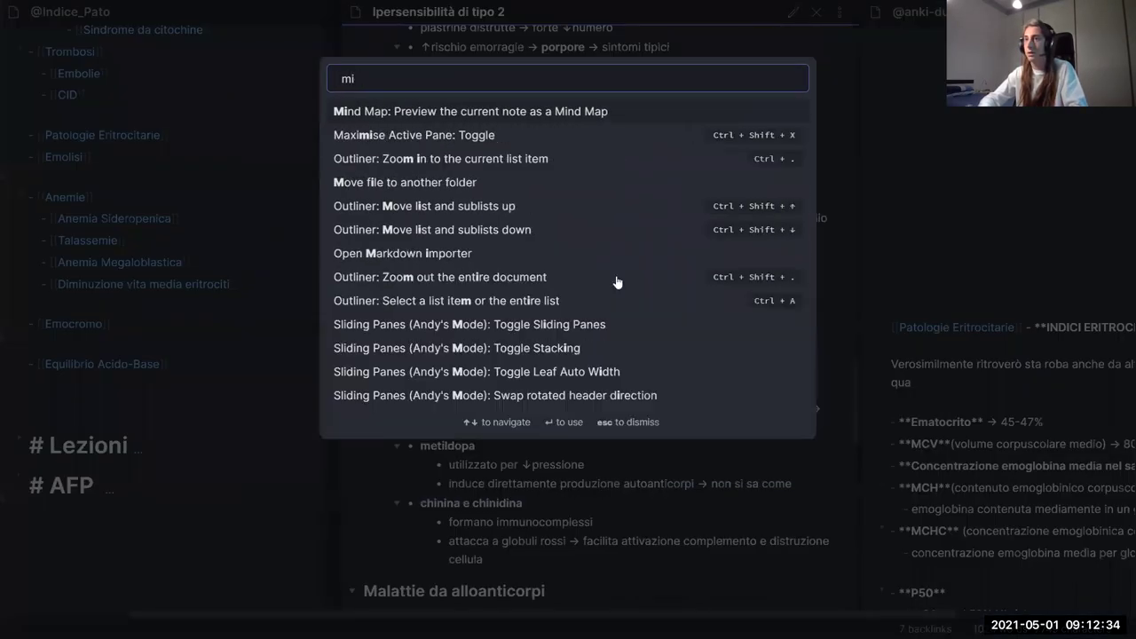
key("Return")
left_click_drag(394, 321, 368, 261)
- Examine the mind map's branches on pathogenic mechanisms, autoimmune diseases and alloantibody diseases, and close the mind map pane
scroll(299, 276, "up", 5)
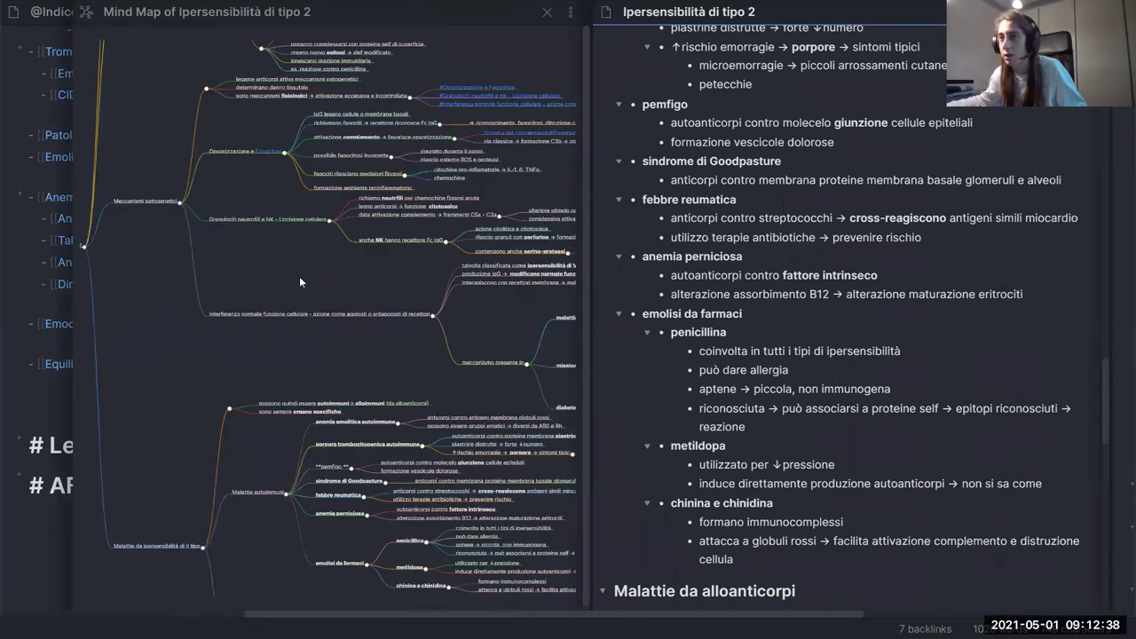
scroll(316, 240, "down", 5)
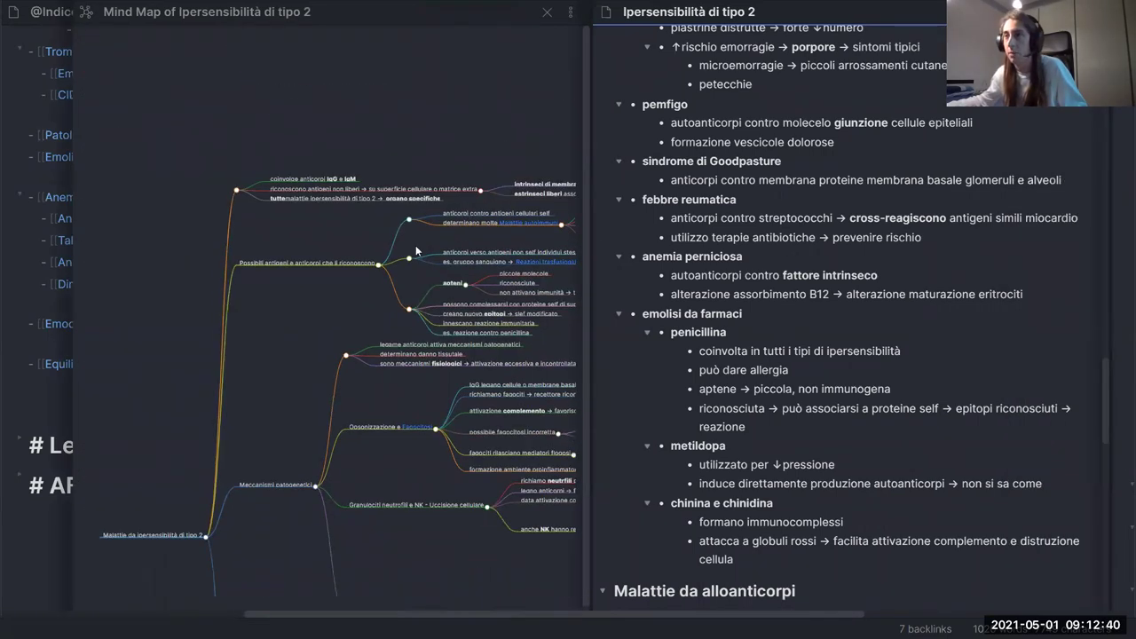
scroll(338, 289, "down", 5)
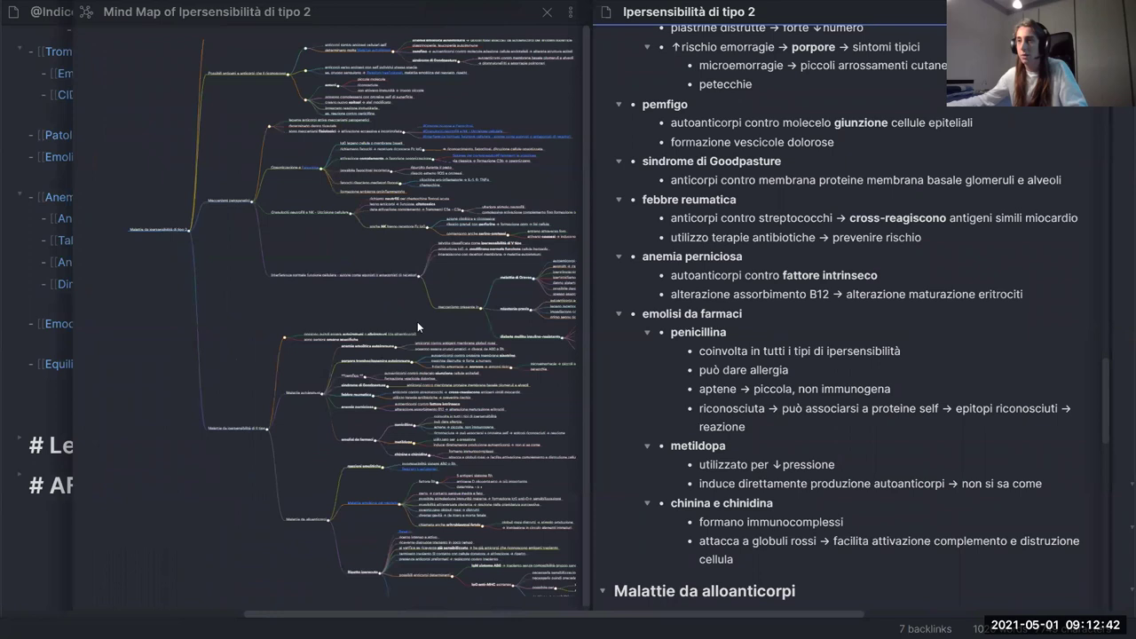
scroll(422, 331, "up", 3)
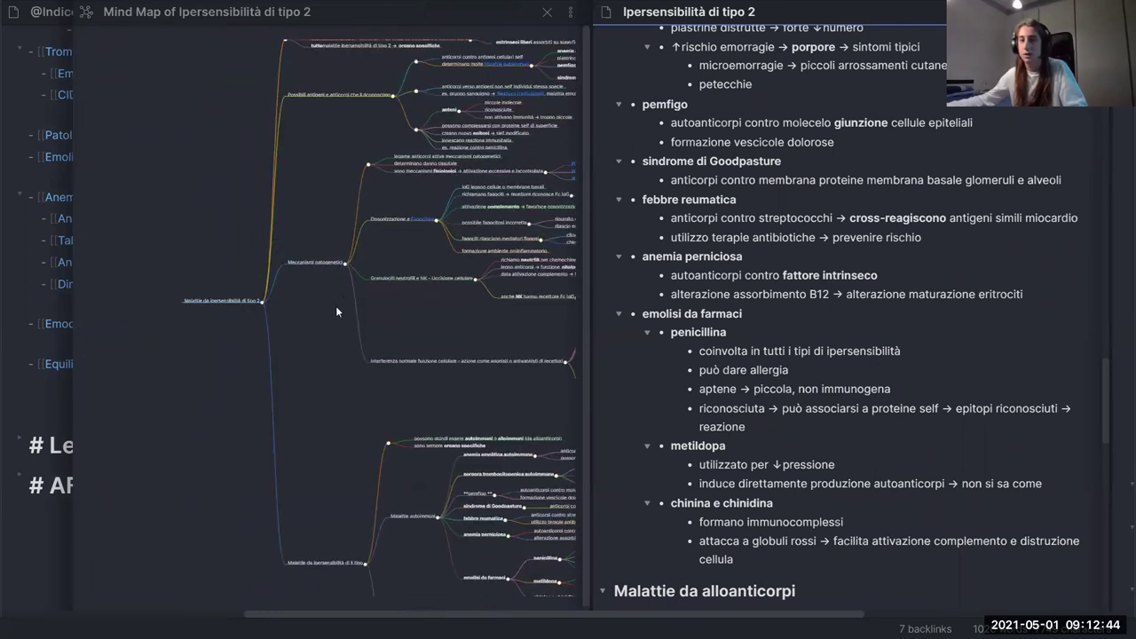
scroll(387, 263, "up", 3)
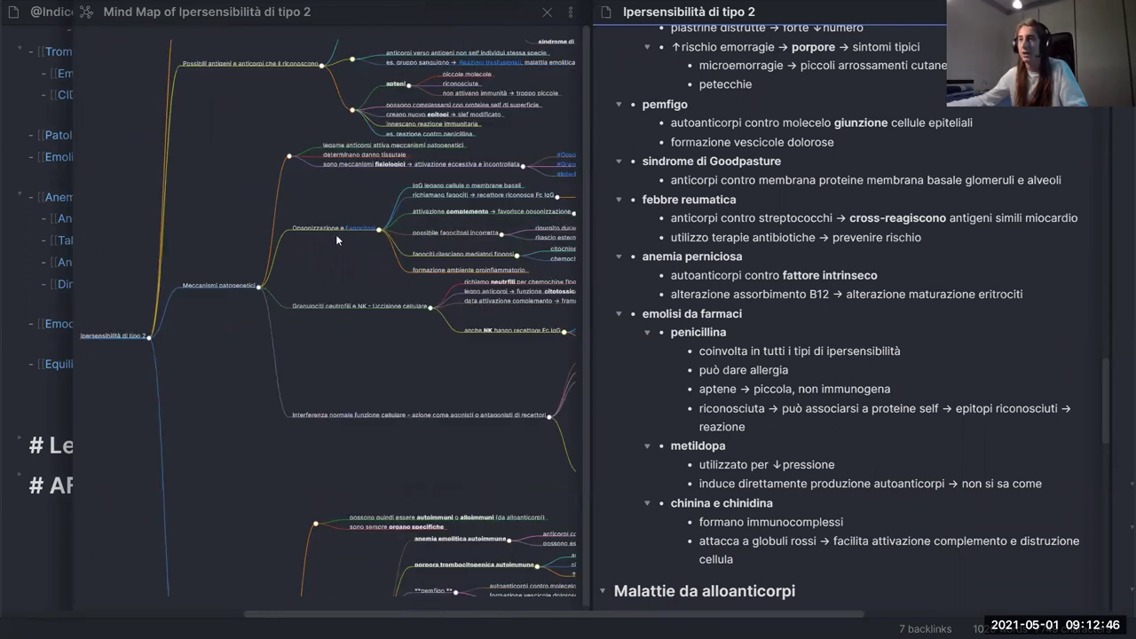
scroll(402, 203, "up", 4)
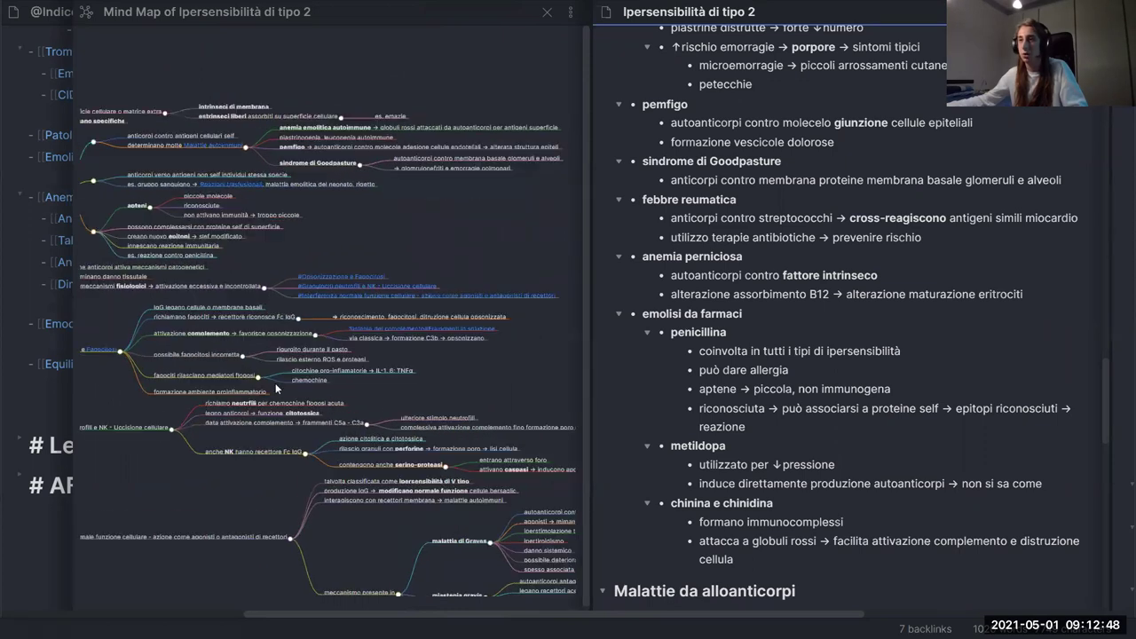
scroll(304, 408, "down", 3)
scroll(326, 319, "down", 1)
scroll(315, 320, "down", 2)
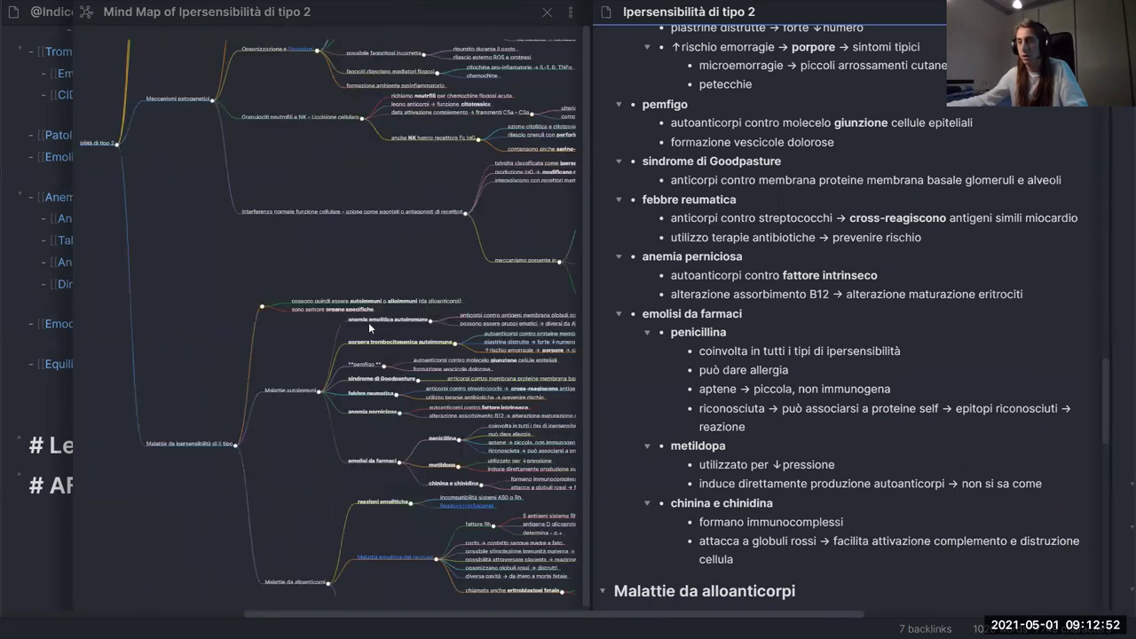
scroll(337, 324, "down", 4)
scroll(338, 324, "right", 5)
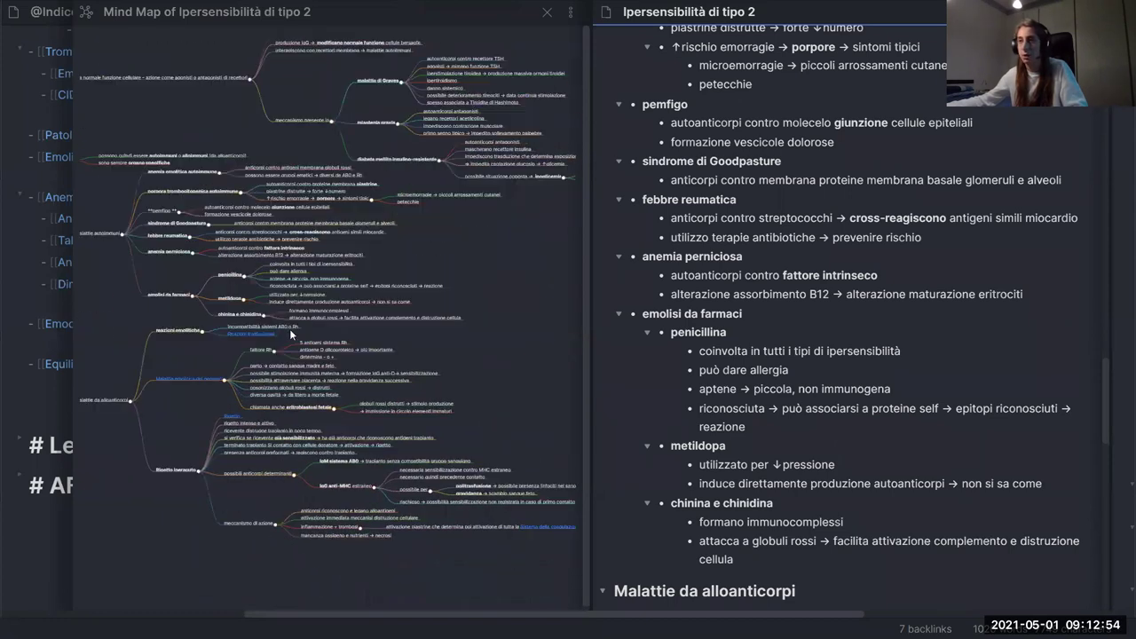
scroll(295, 307, "up", 3)
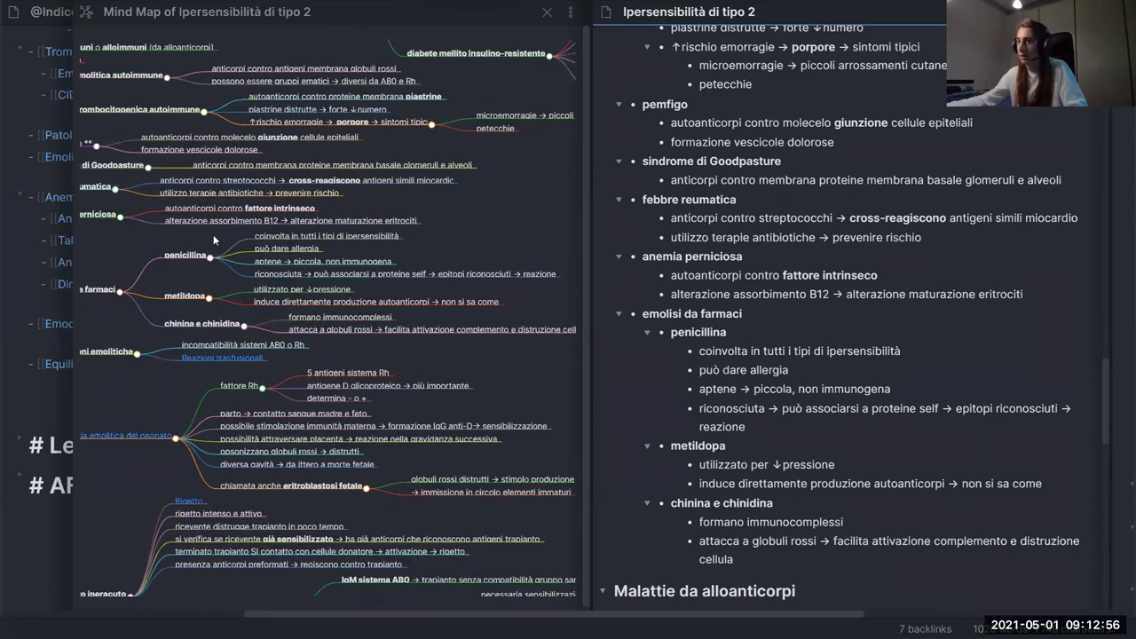
scroll(272, 256, "up", 2)
scroll(272, 258, "up", 5)
scroll(272, 257, "left", 4)
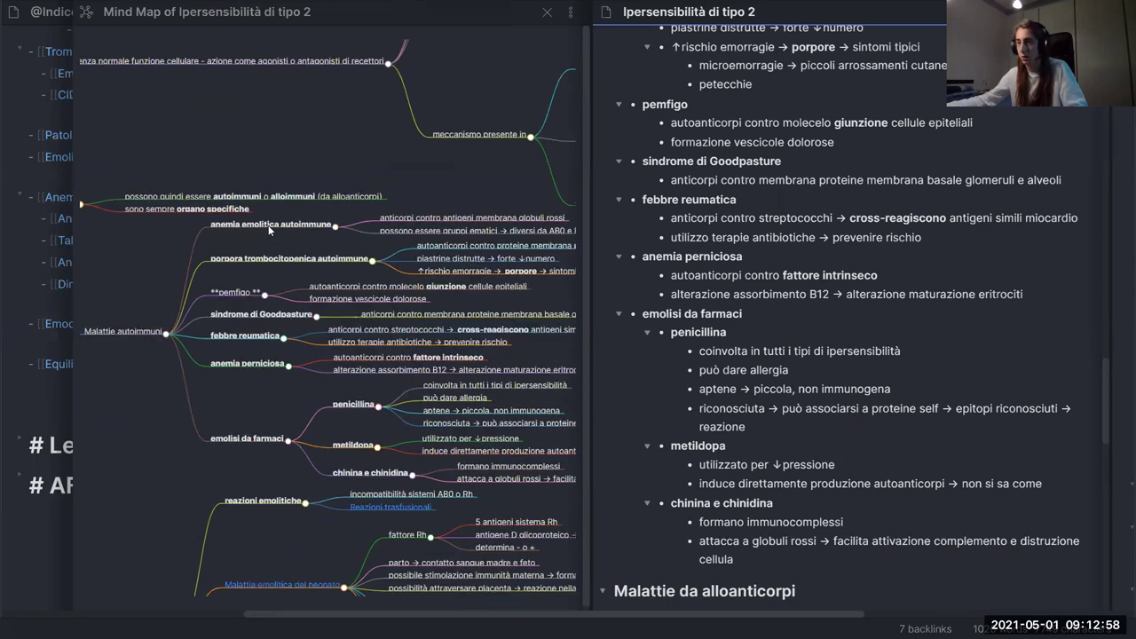
scroll(320, 275, "down", 5)
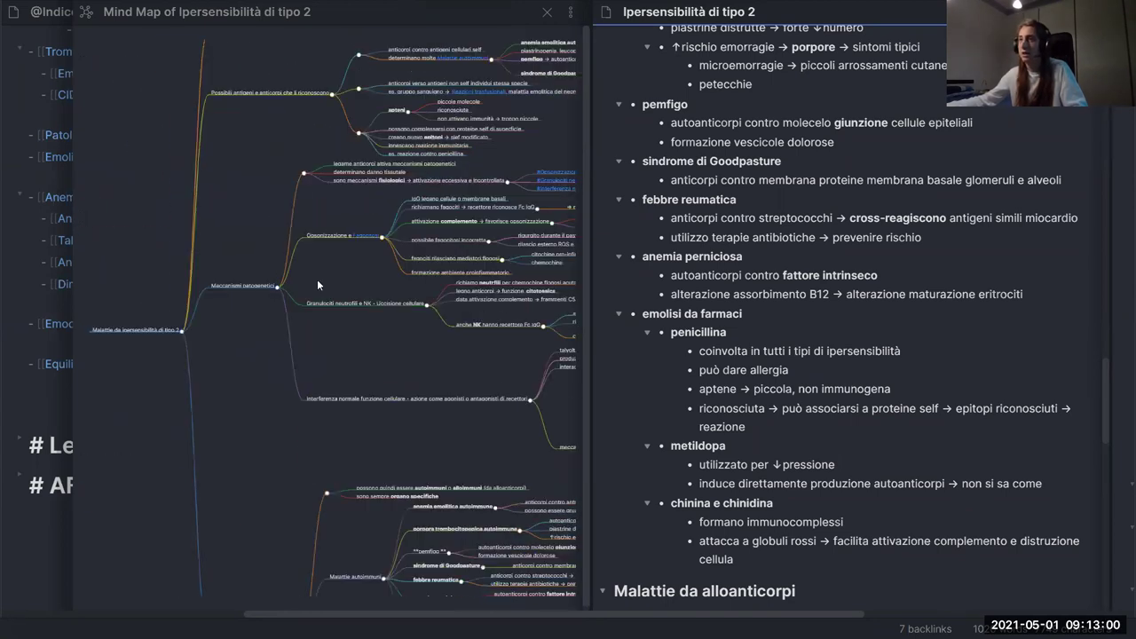
left_click(548, 15)
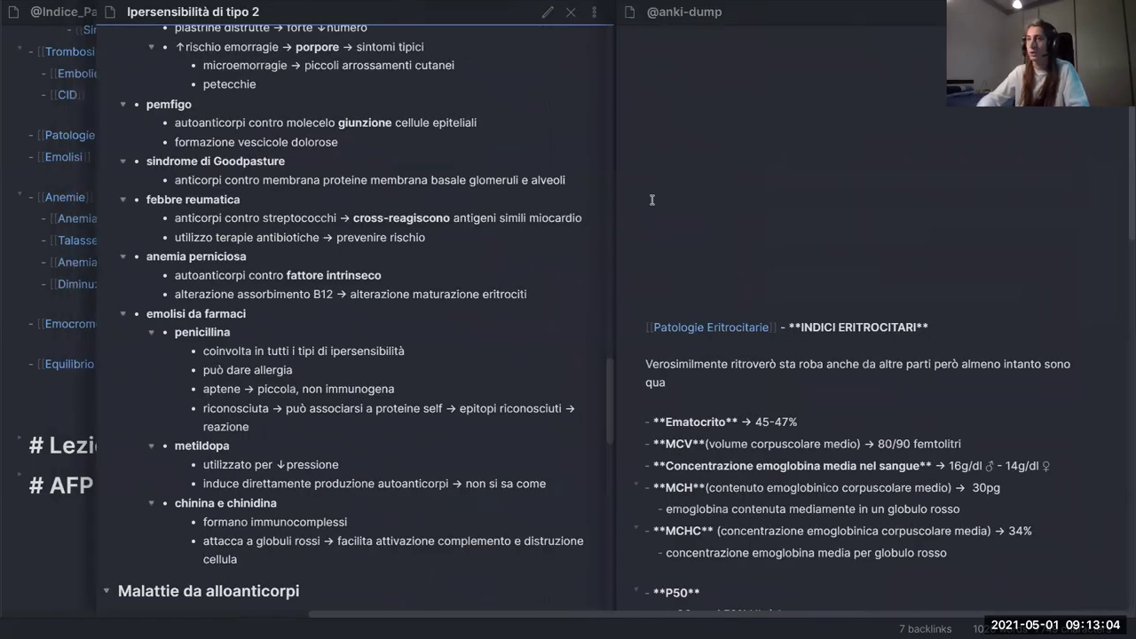
- Disable the Mind Map plugin in the community plugins settings
key("ctrl+comma")
scroll(713, 286, "down", 3)
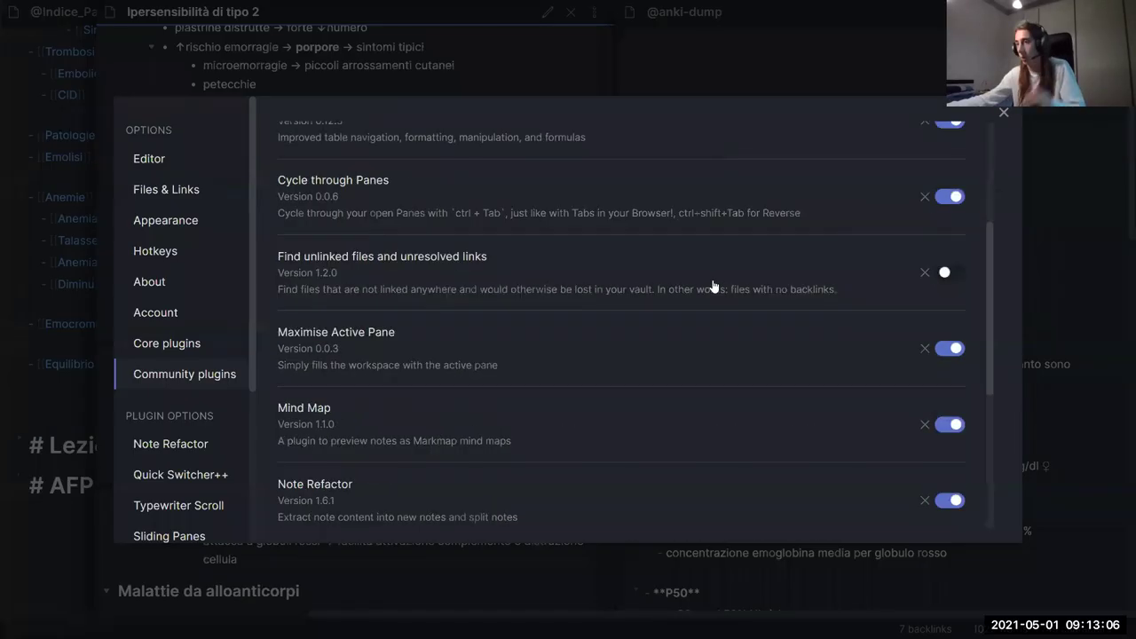
scroll(713, 286, "down", 2)
left_click(950, 306)
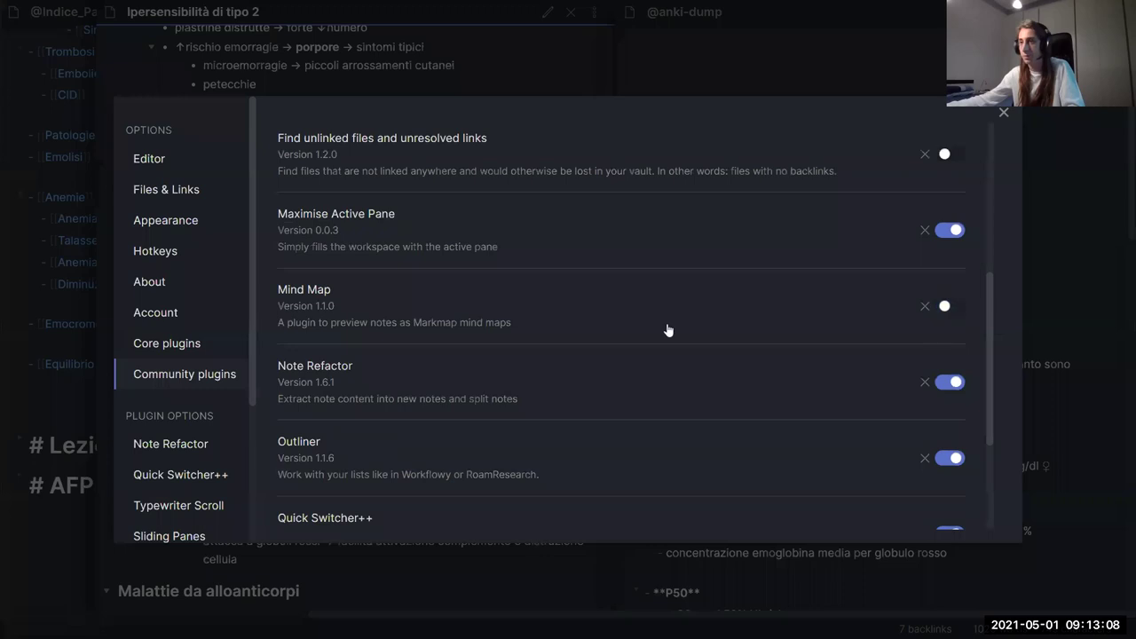
- Review the Note Refactor and Outliner plugins in the settings, and look over the nested lists in the Ipersensibilità di tipo 2 note
scroll(668, 331, "down", 2)
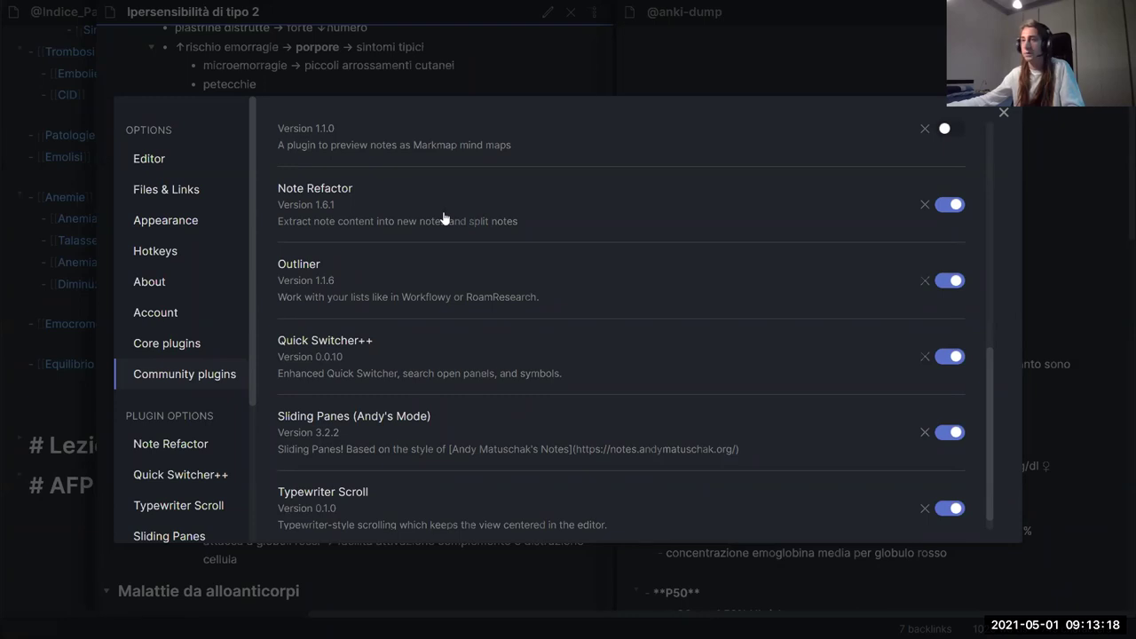
scroll(443, 219, "down", 1)
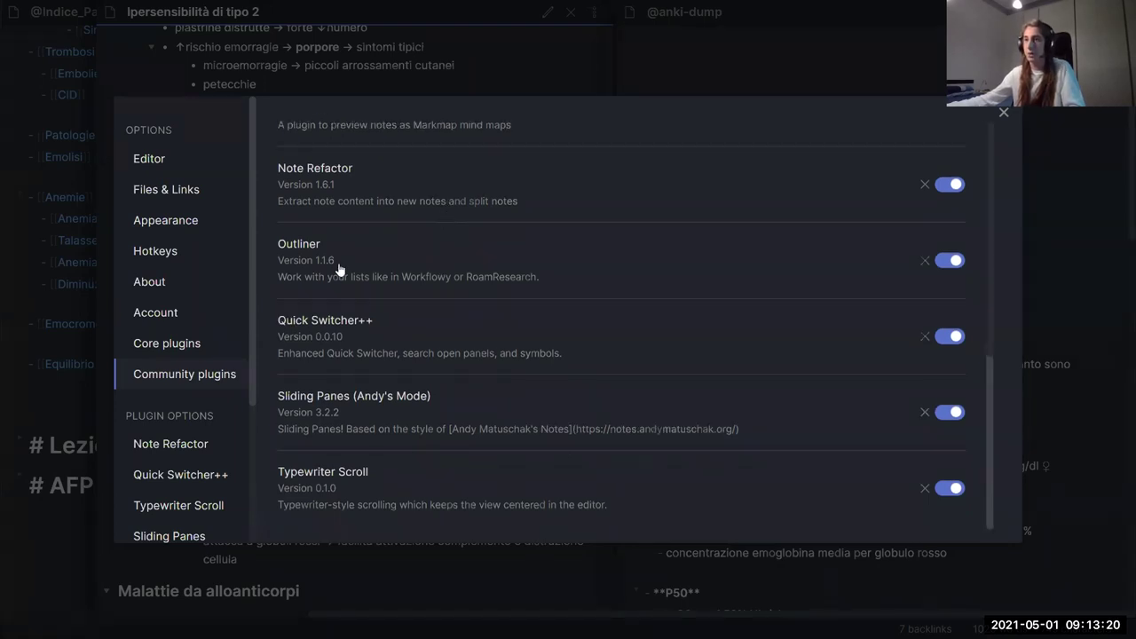
left_click(402, 67)
scroll(525, 343, "up", 3)
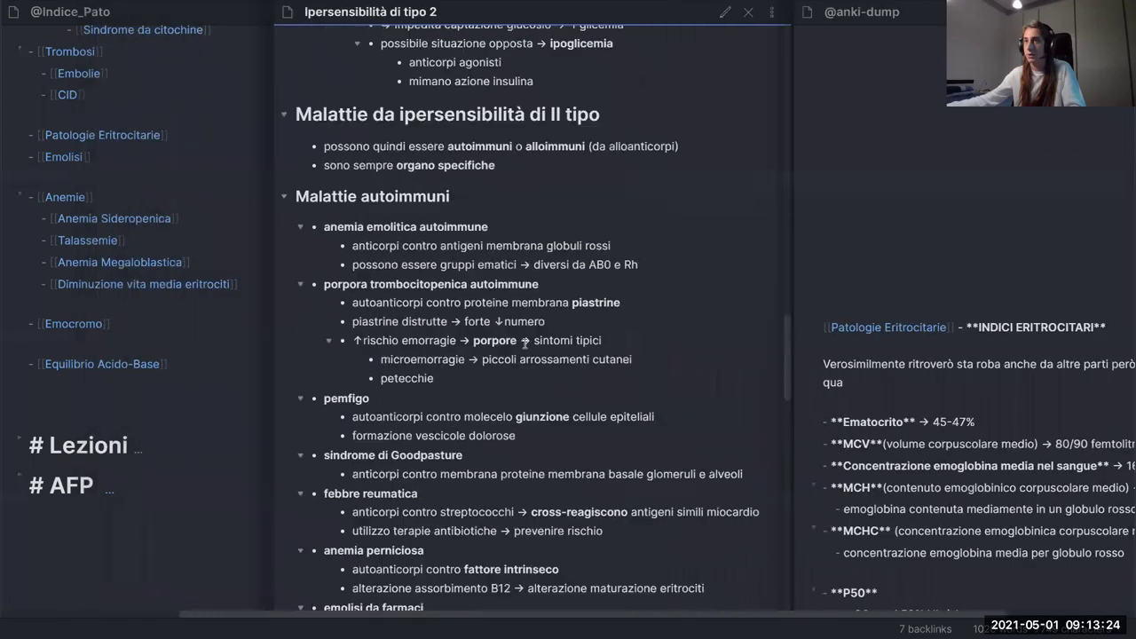
scroll(524, 344, "down", 4)
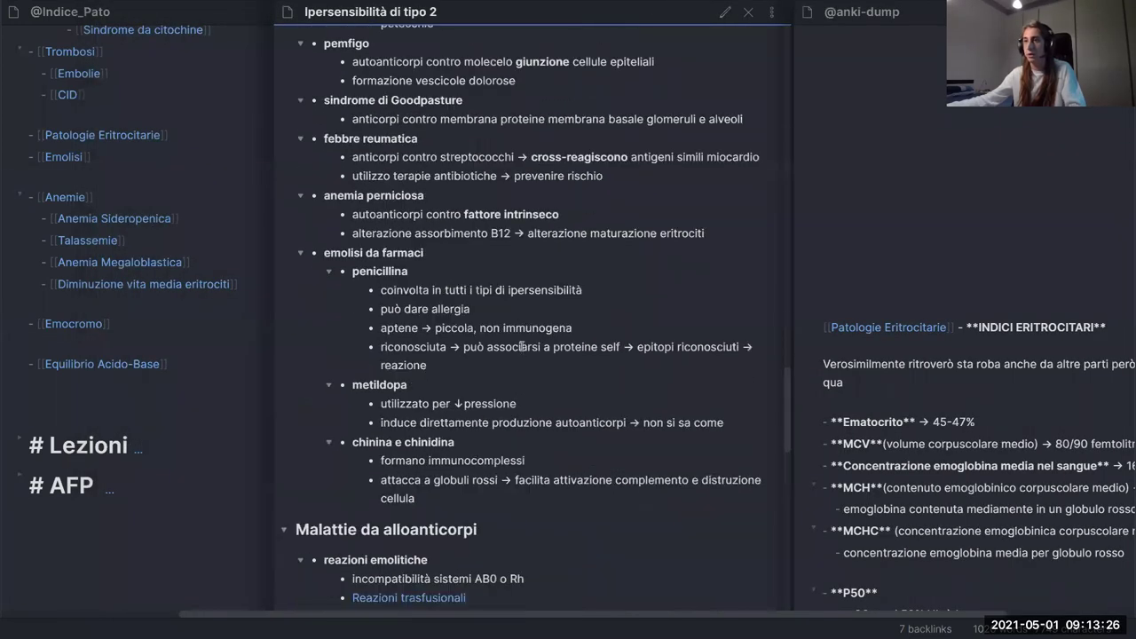
- Review the Quick Switcher++ plugin in the community plugins settings, and bring up the quick switcher's note list before dismissing it
key("ctrl+comma")
scroll(533, 348, "down", 5)
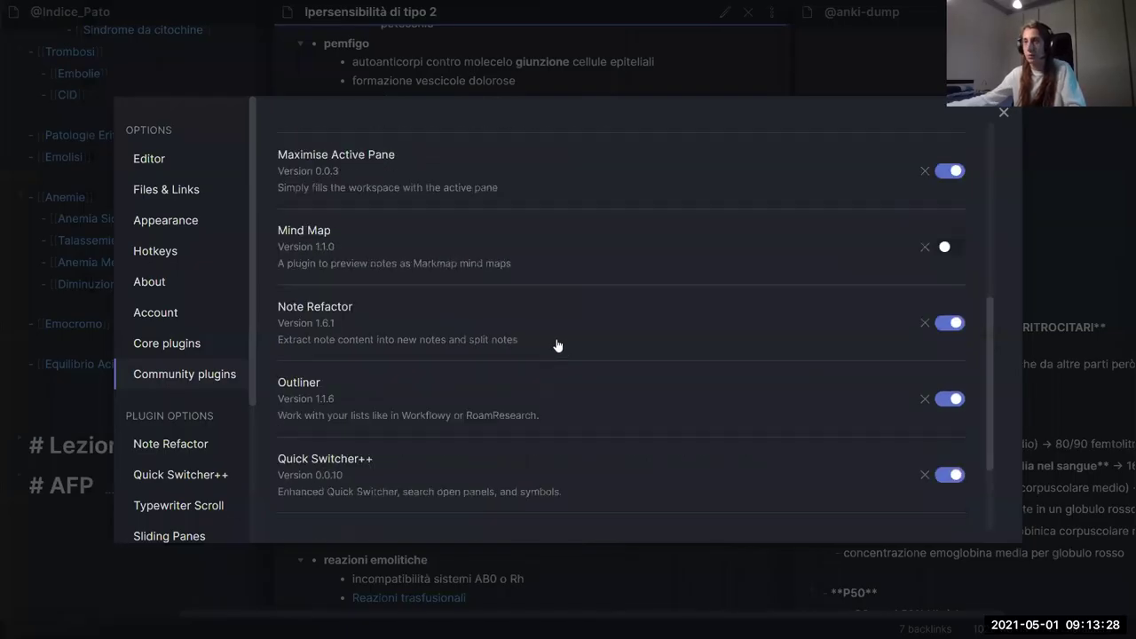
scroll(491, 337, "down", 2)
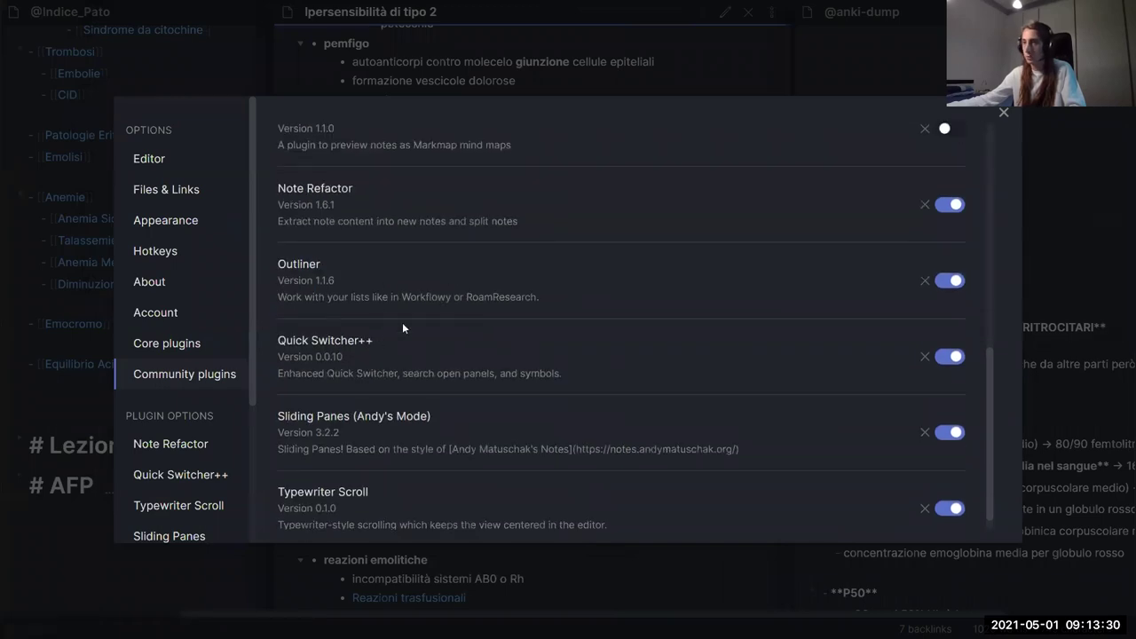
scroll(404, 372, "down", 1)
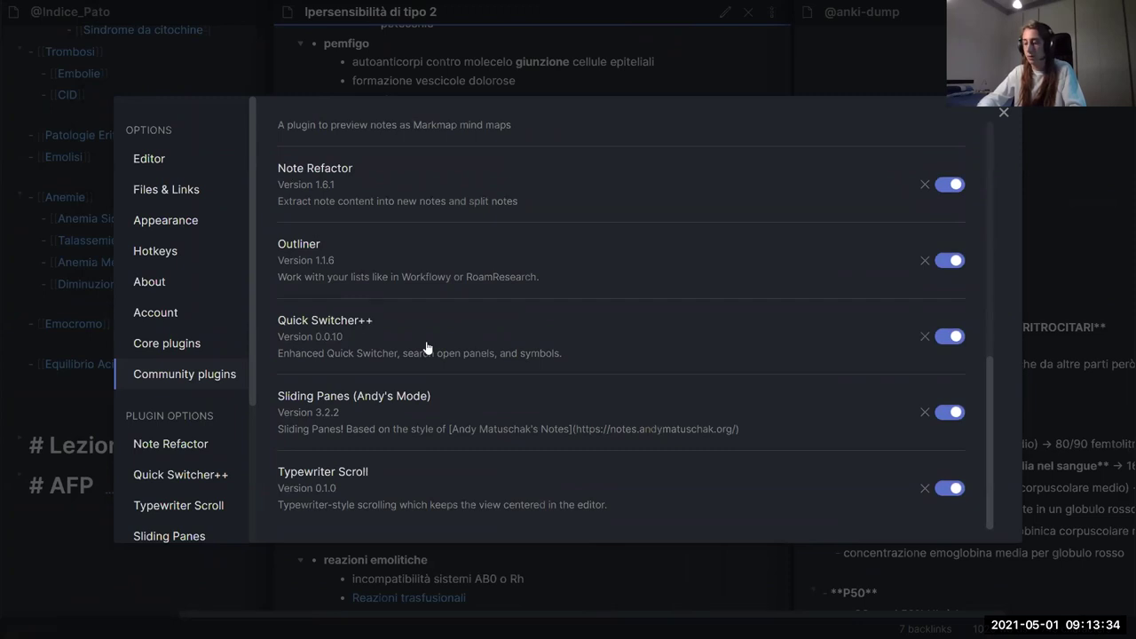
key("Escape")
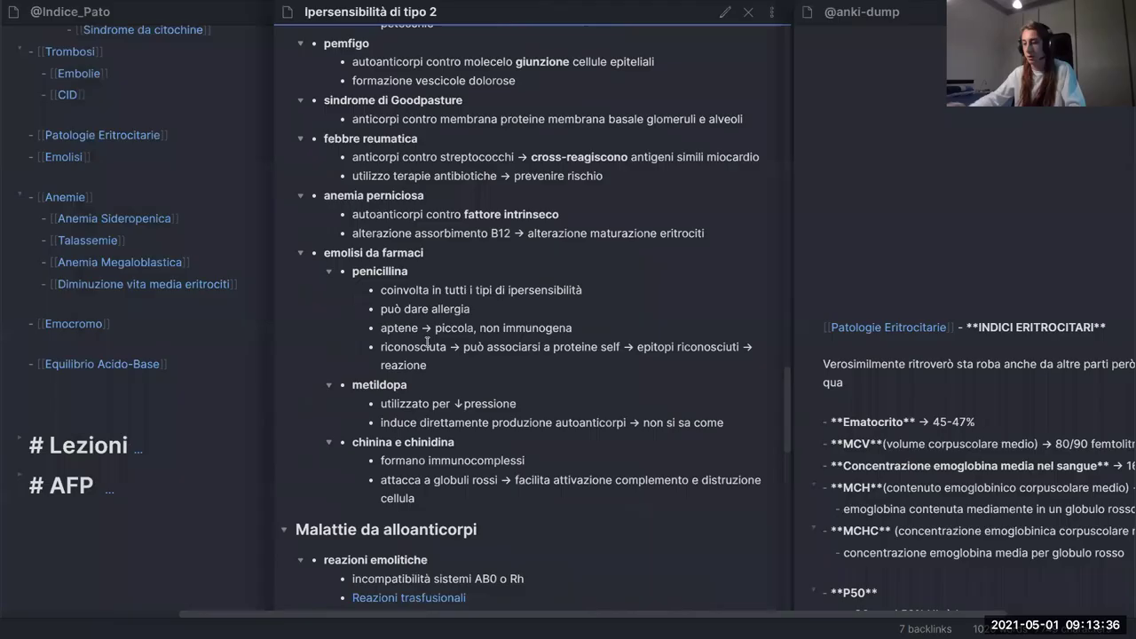
key("ctrl+o")
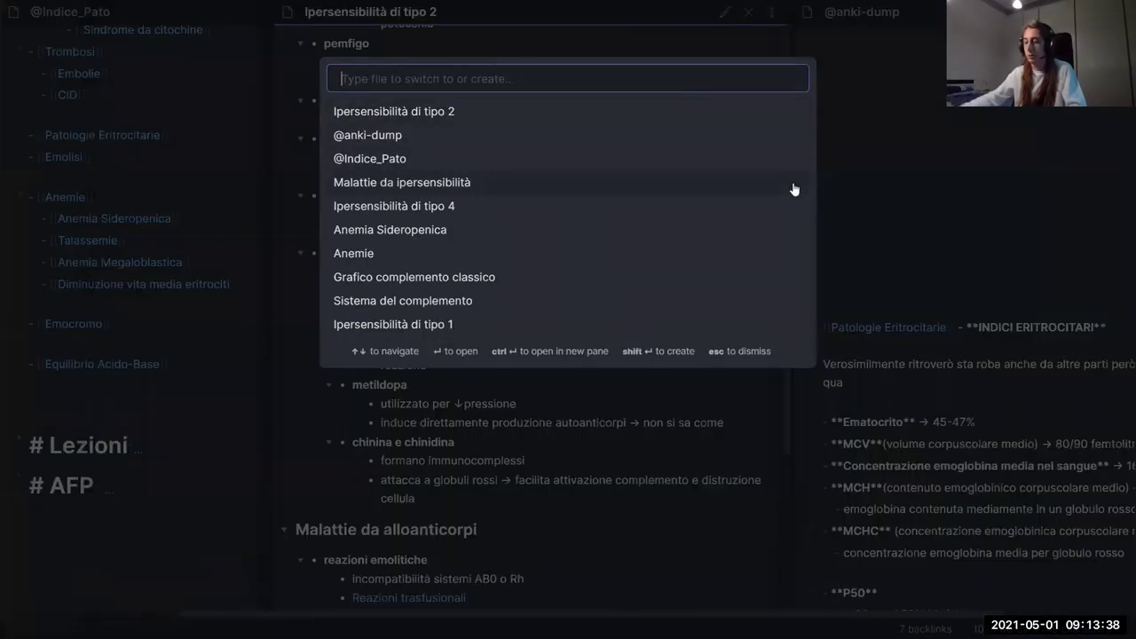
key("Escape")
key("ctrl+comma")
scroll(729, 302, "down", 10)
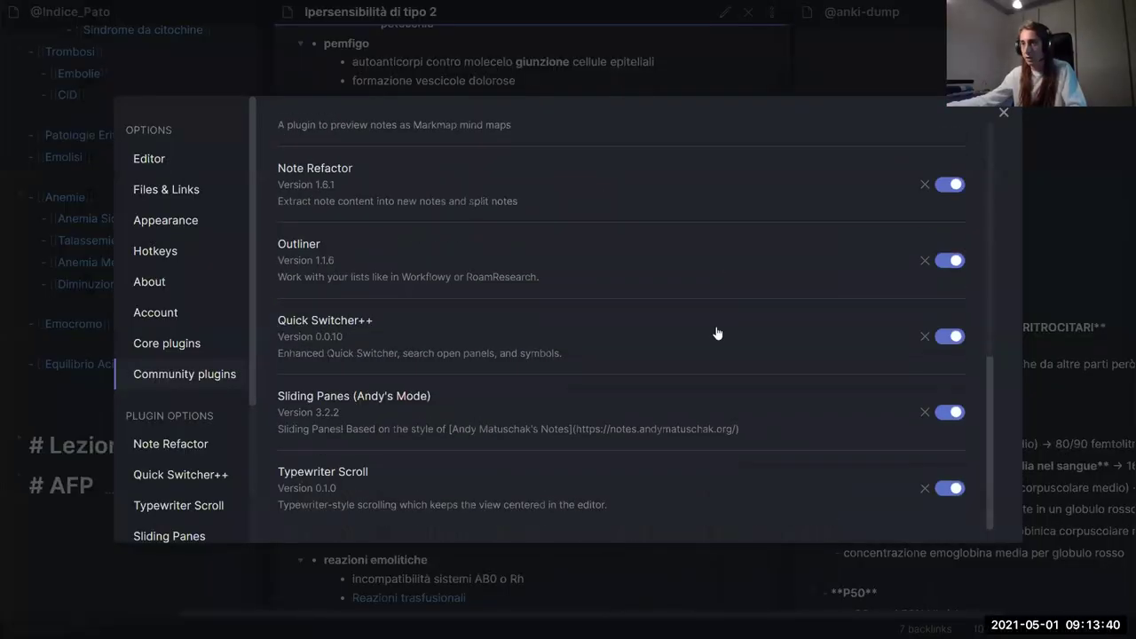
key("Escape")
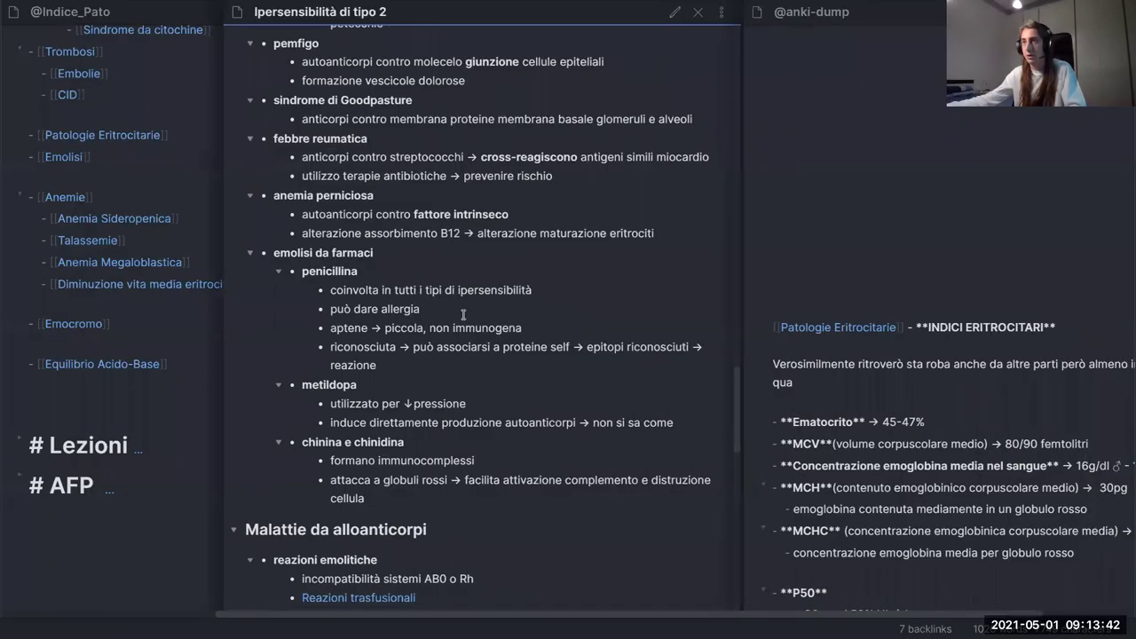
scroll(462, 315, "left", 5)
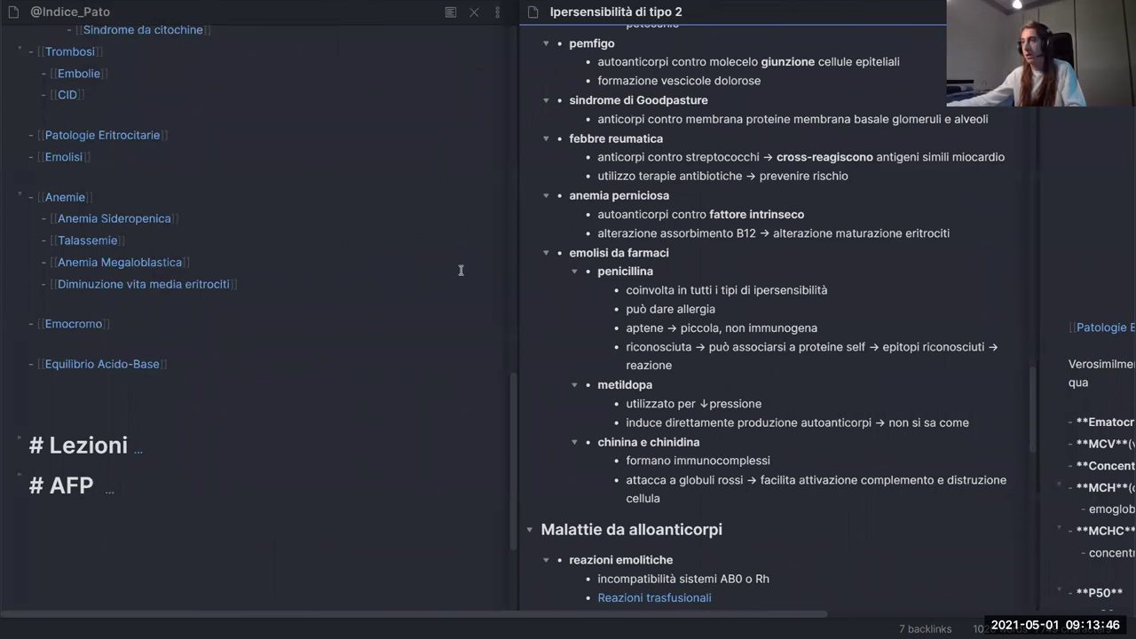
scroll(464, 278, "right", 6)
scroll(464, 282, "left", 6)
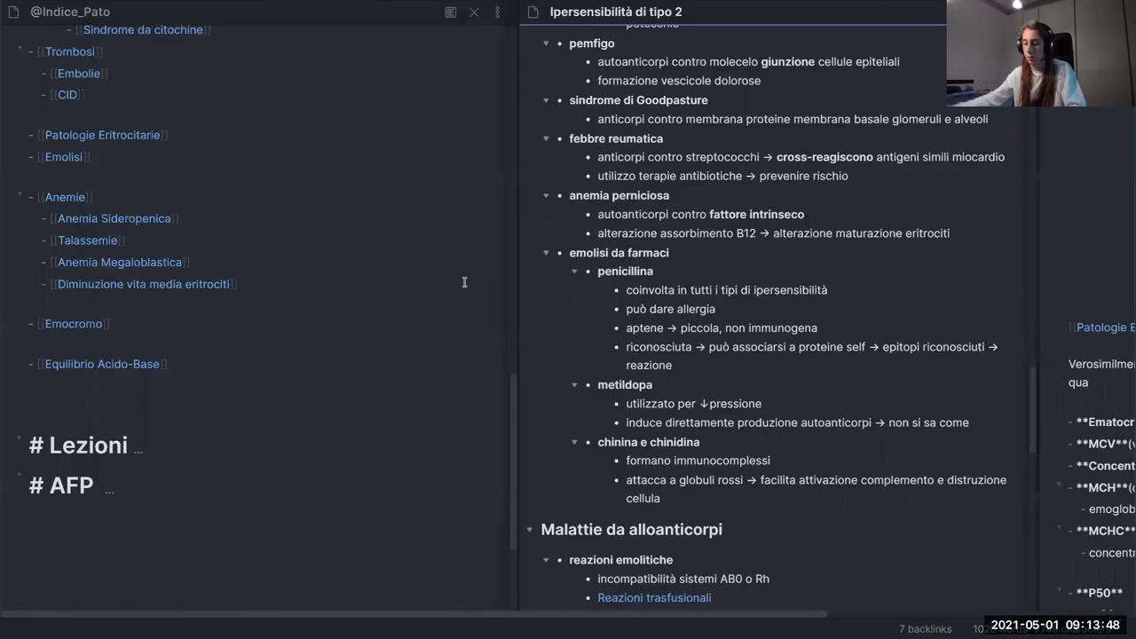
scroll(769, 316, "right", 7)
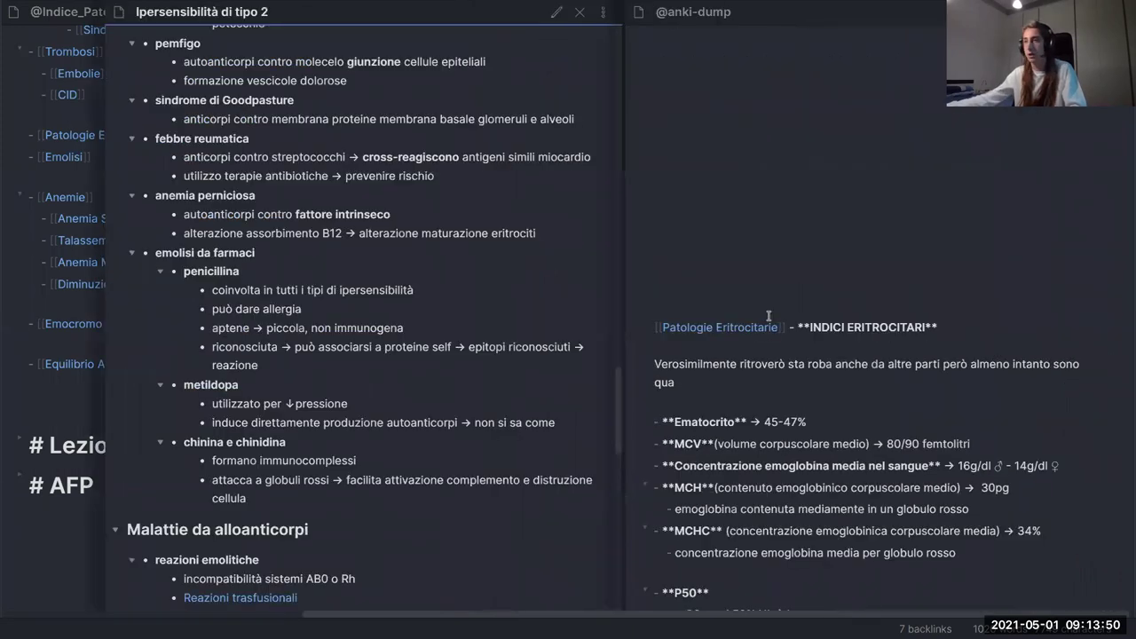
scroll(593, 233, "right", 1)
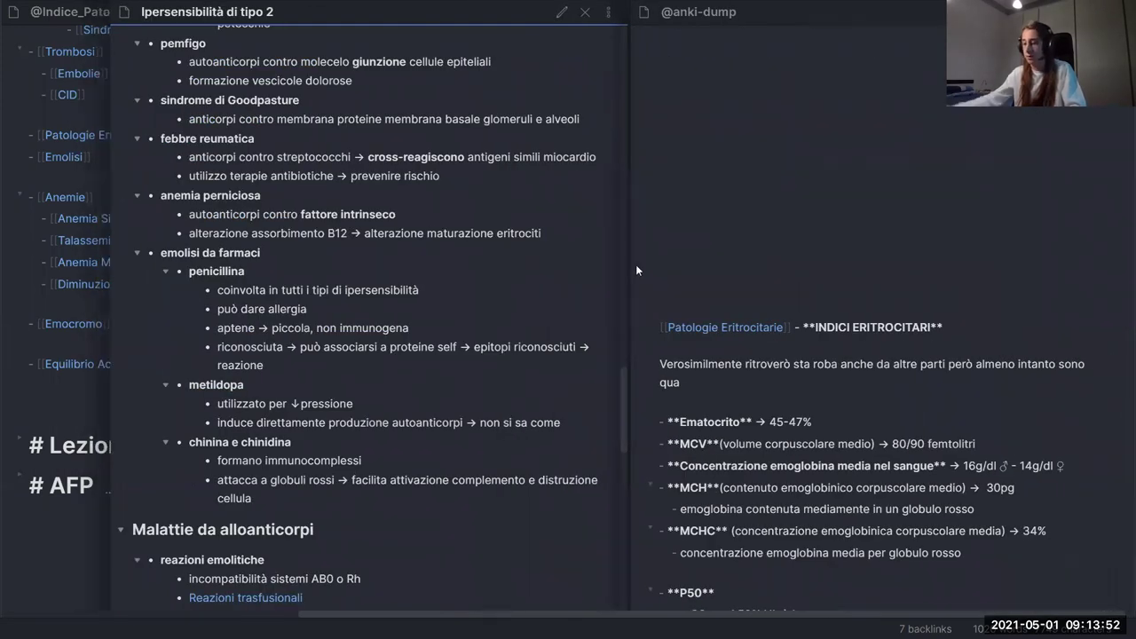
key("ctrl+alt+Left")
scroll(633, 274, "right", 3)
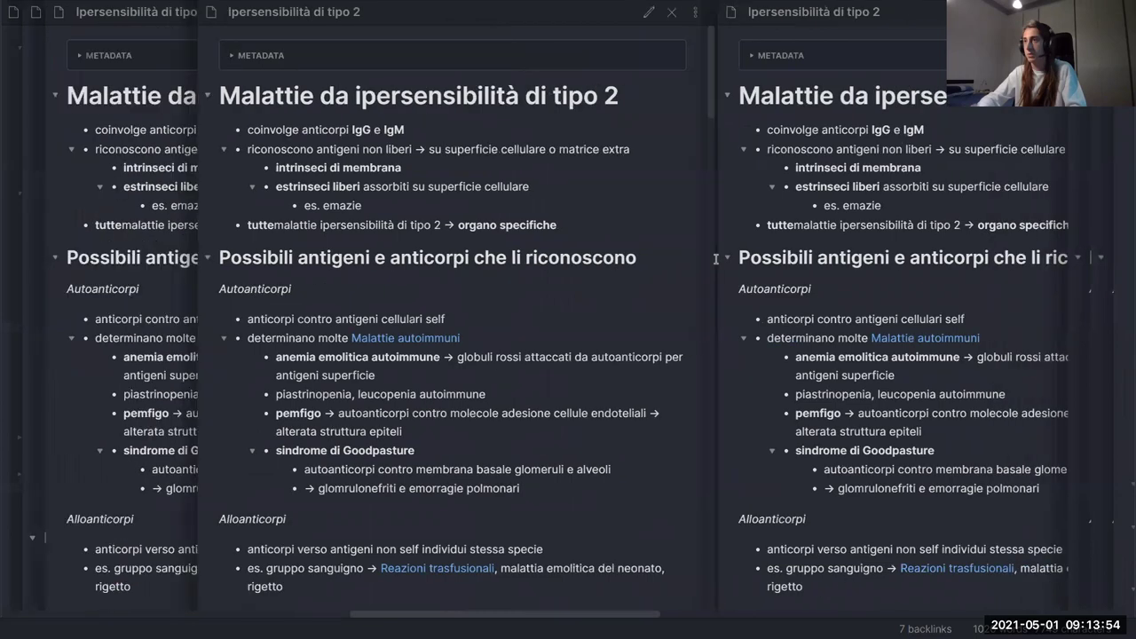
scroll(630, 251, "left", 2)
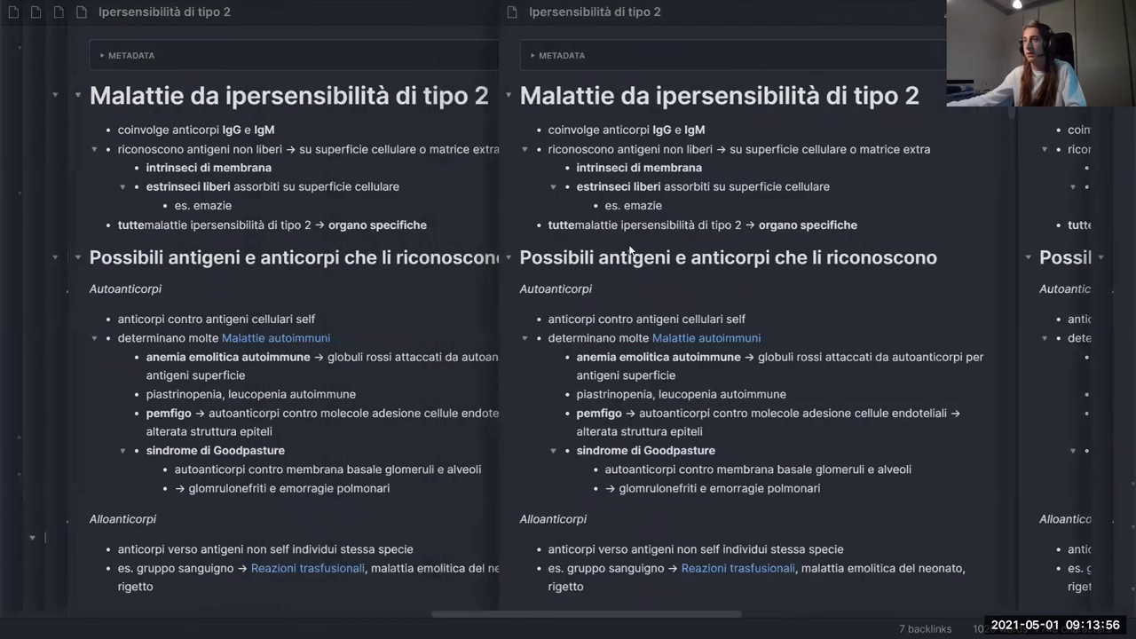
scroll(587, 224, "left", 3)
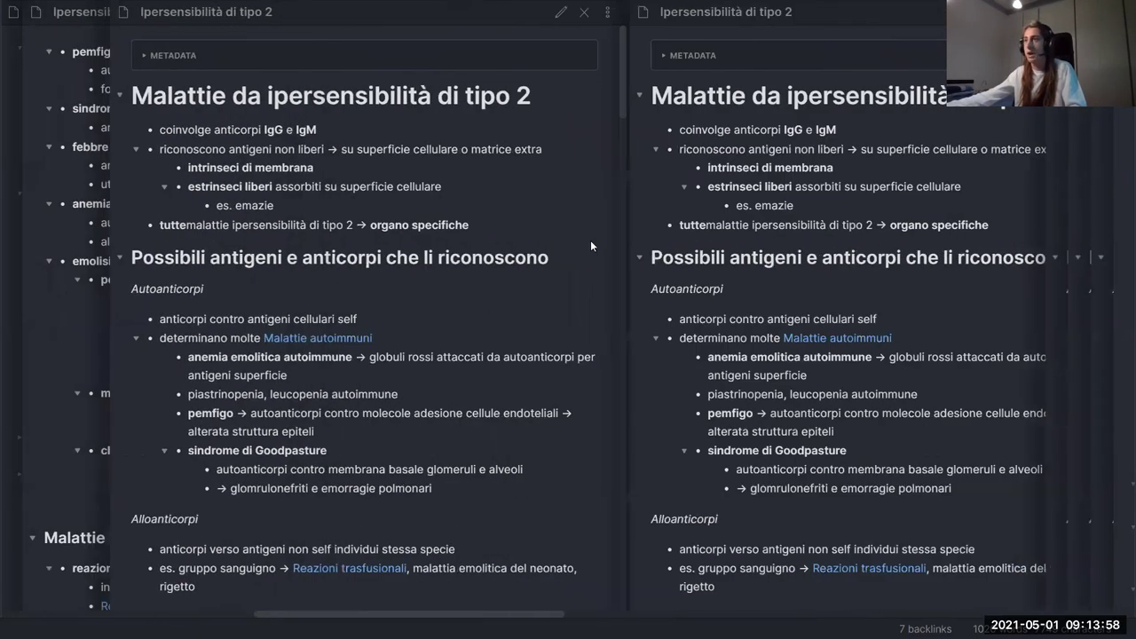
scroll(594, 241, "left", 3)
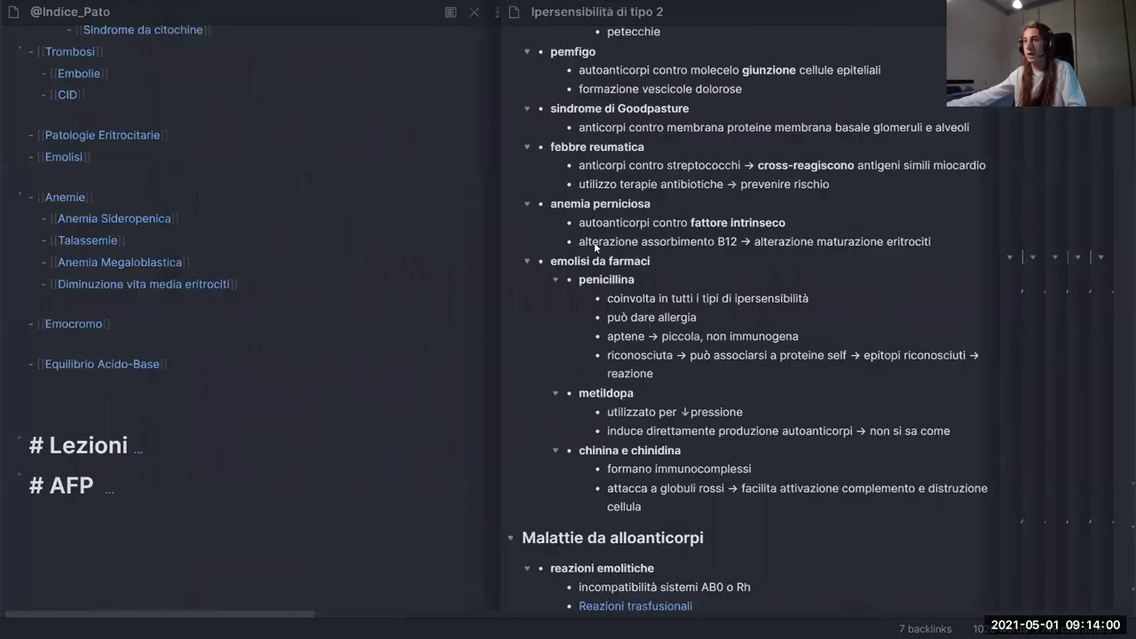
scroll(594, 241, "right", 5)
scroll(590, 230, "right", 5)
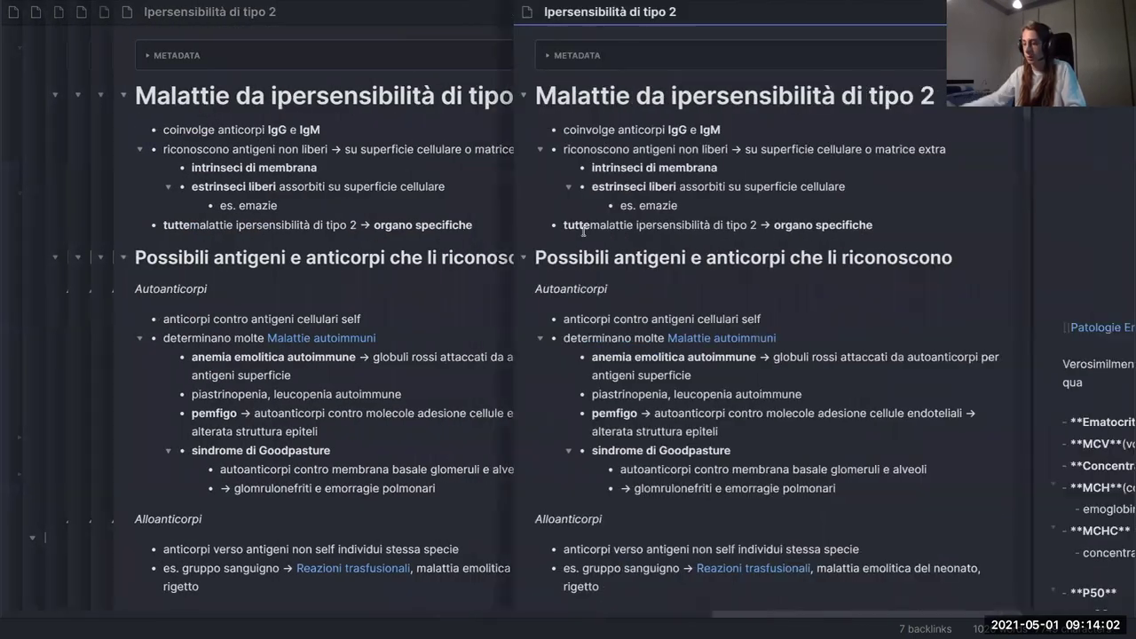
- Bring up the details page of the Typewriter Scroll plugin from the community plugins settings
key("ctrl+comma")
scroll(554, 359, "down", 8)
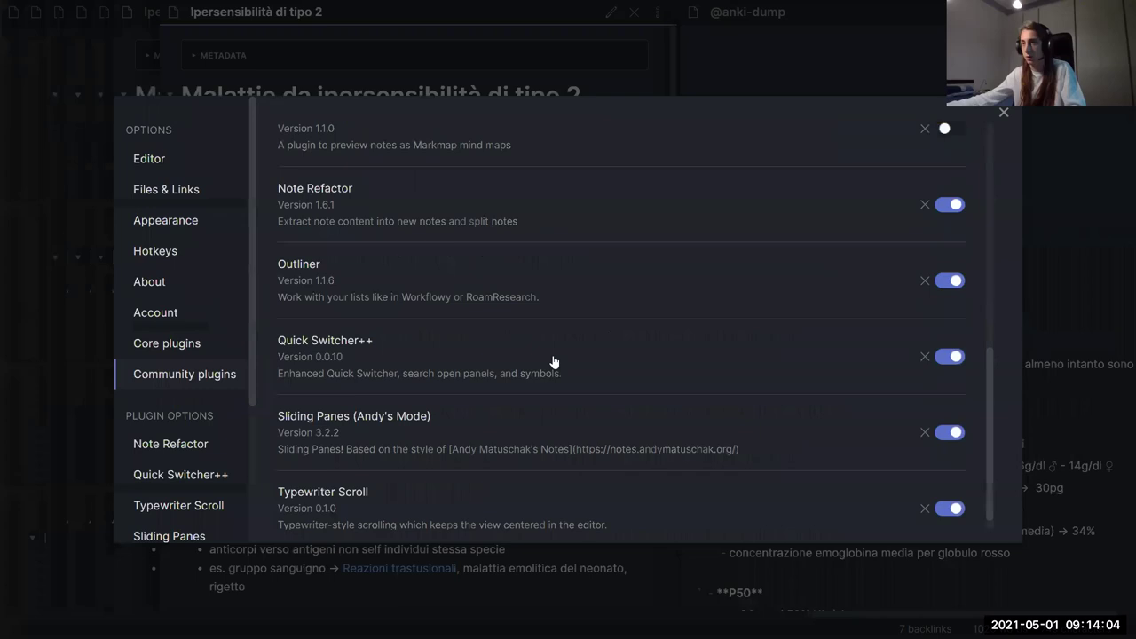
left_click(397, 476)
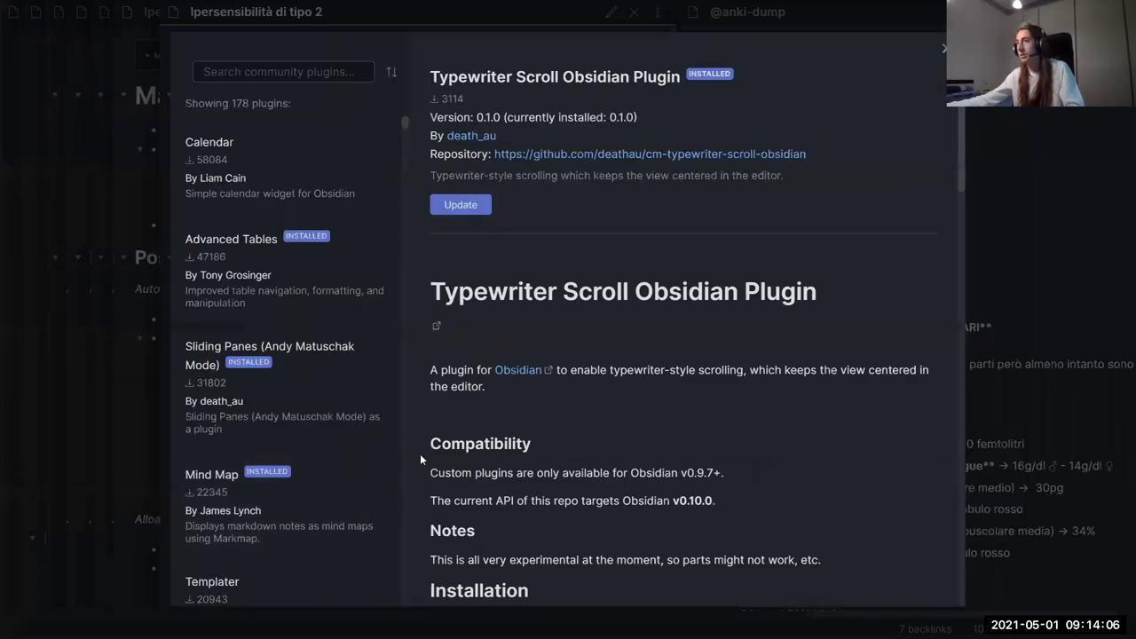
- Leave the community plugin browser and settings, and maximise the editable pane of the note "Ipersensibilità di tipo 2"
key("Escape")
key("Escape")
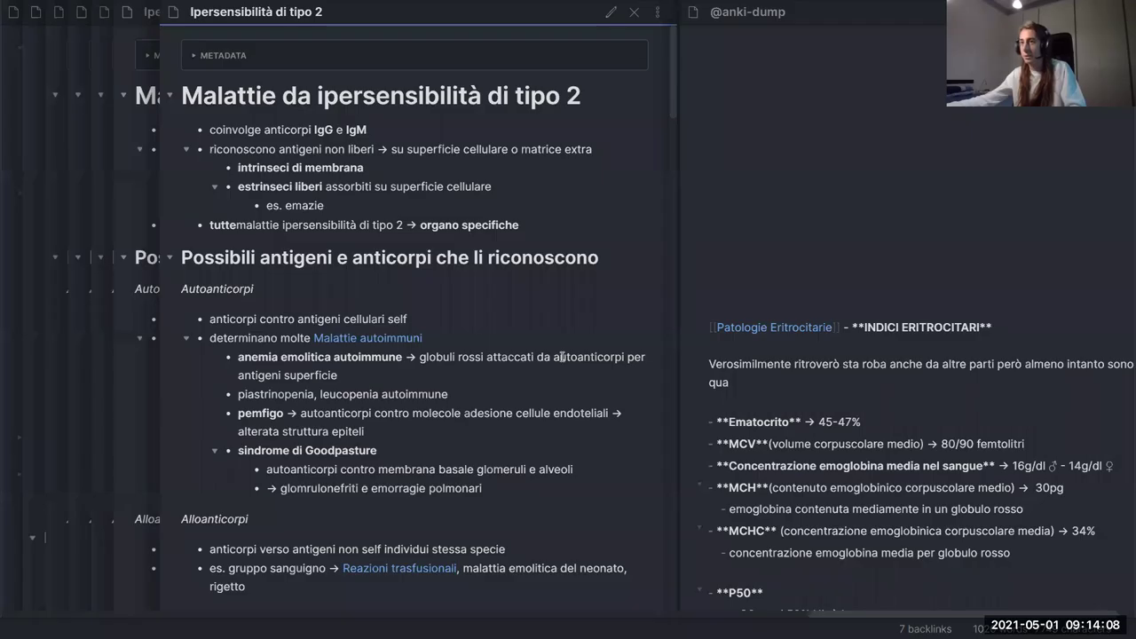
scroll(559, 356, "left", 5)
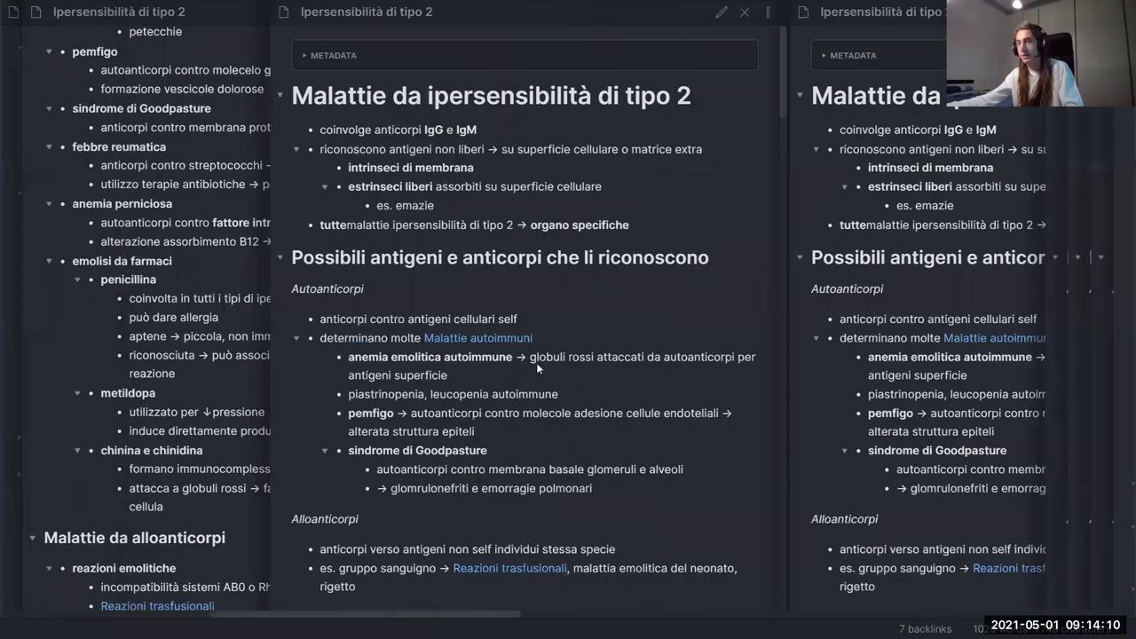
left_click(817, 460)
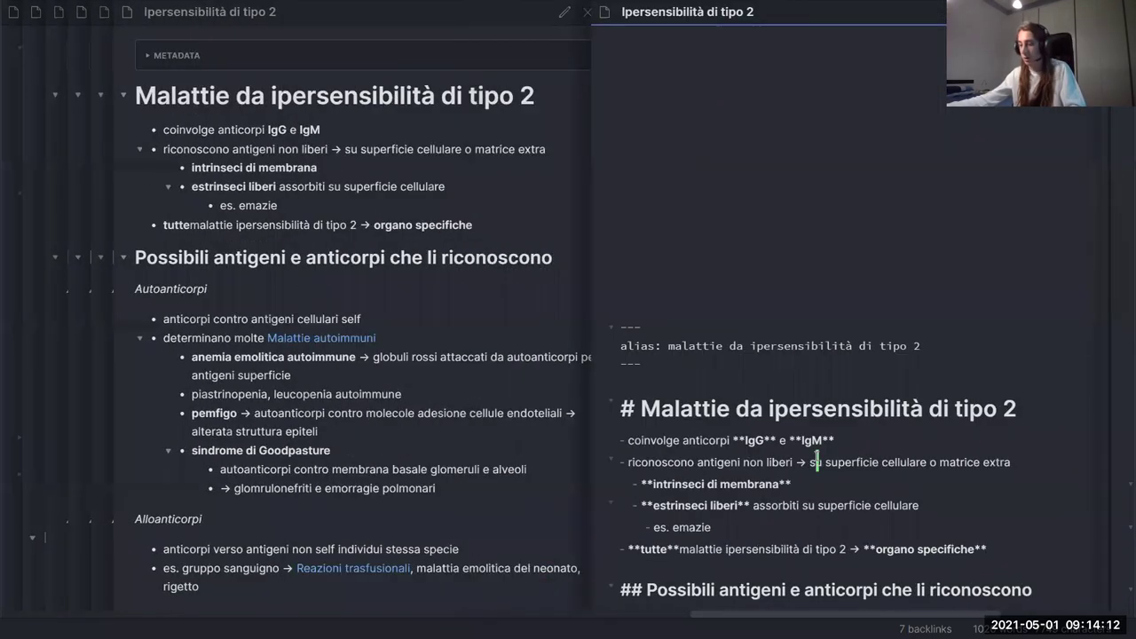
key("ctrl+w")
- Examine the note from its opening definitions through the pathogenetic mechanisms to the section on interference with normal cell function
scroll(705, 474, "down", 2)
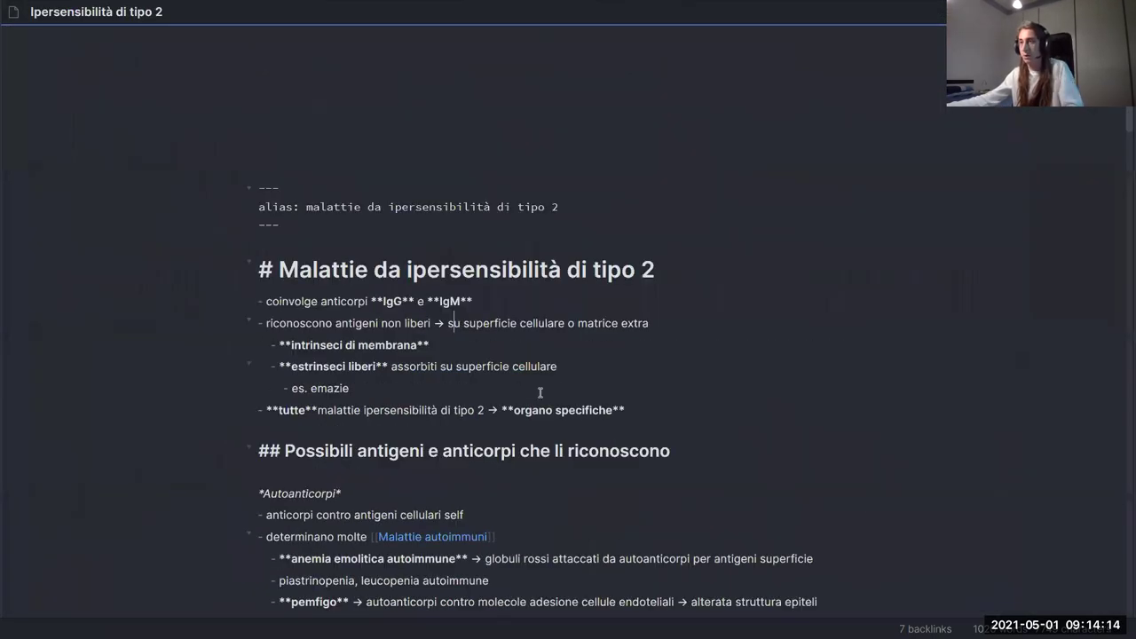
scroll(534, 392, "down", 5)
scroll(534, 391, "up", 1)
scroll(385, 500, "down", 2)
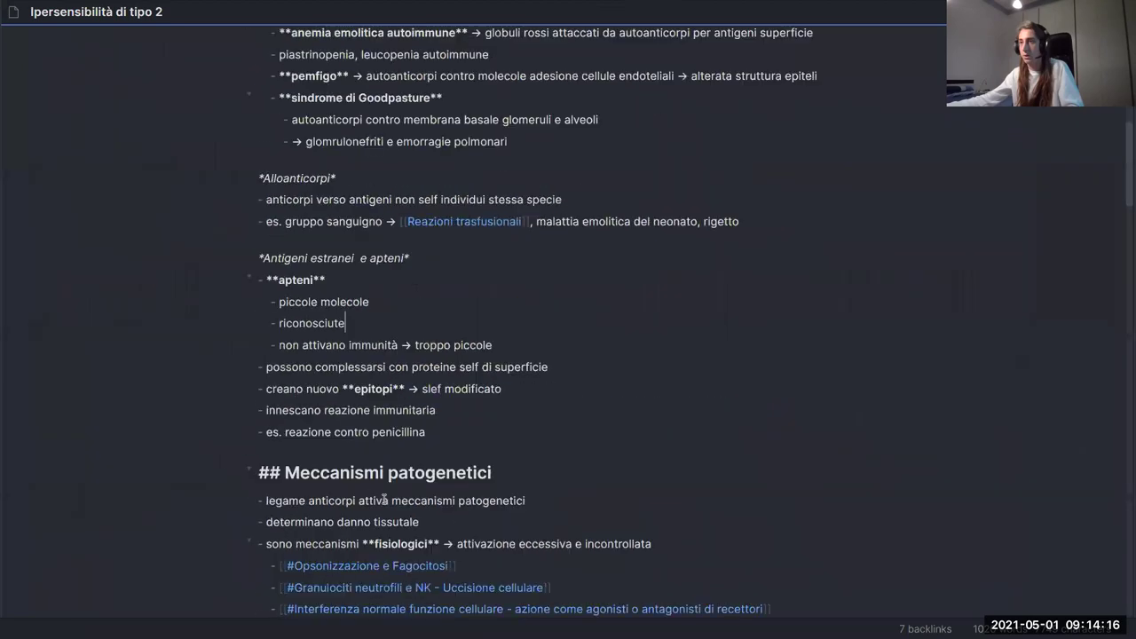
scroll(658, 552, "down", 10)
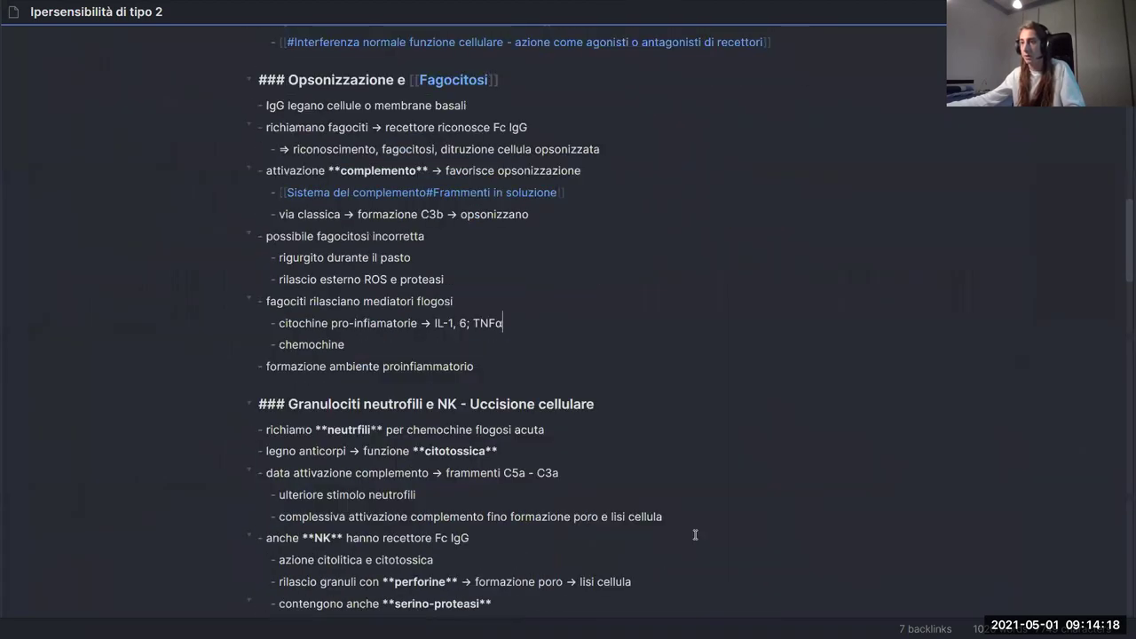
scroll(716, 442, "down", 3)
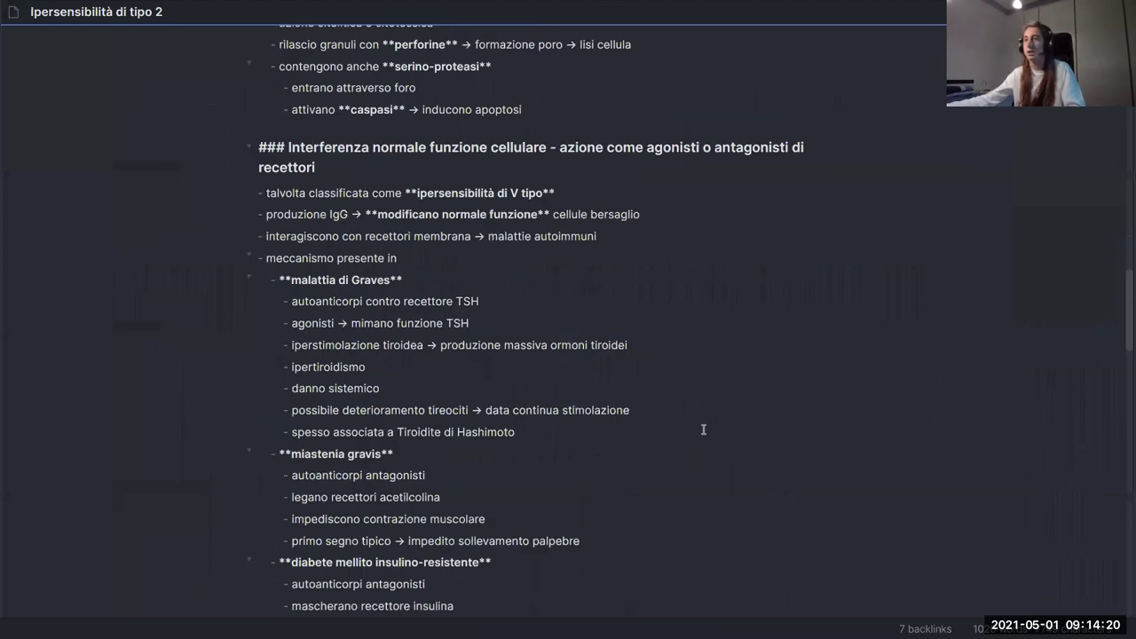
scroll(715, 416, "up", 3)
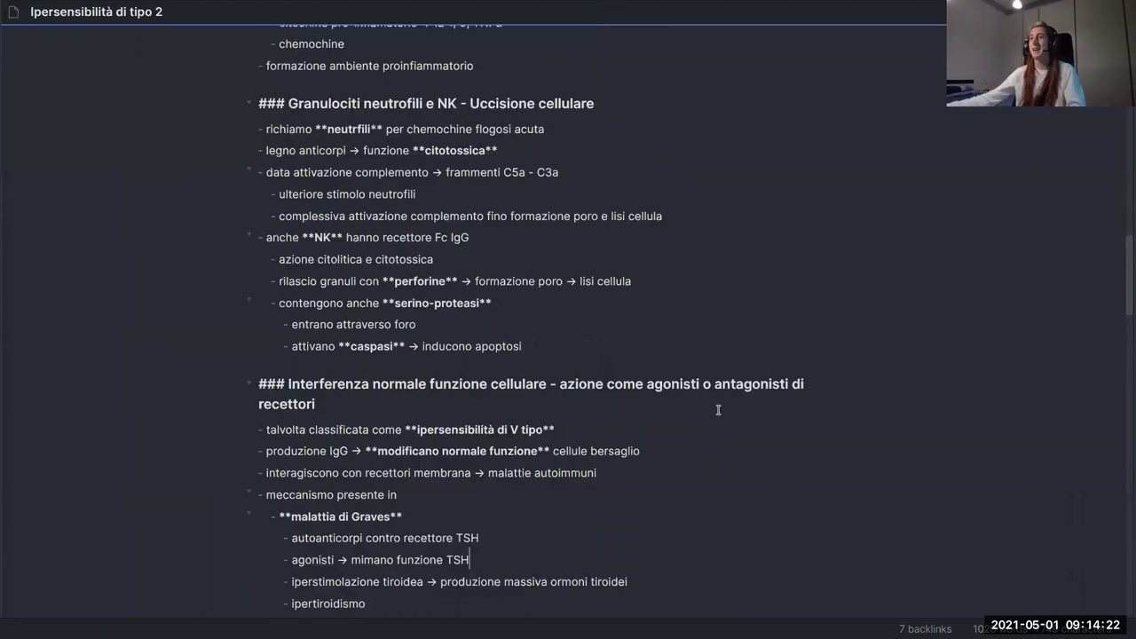
scroll(709, 416, "down", 1)
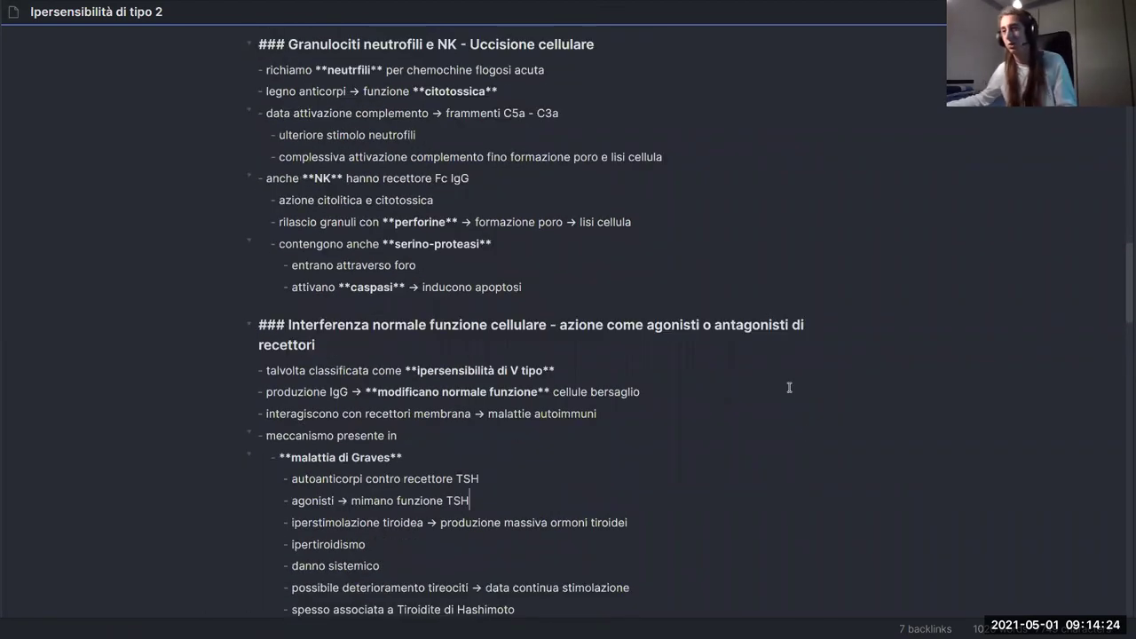
scroll(623, 387, "down", 2)
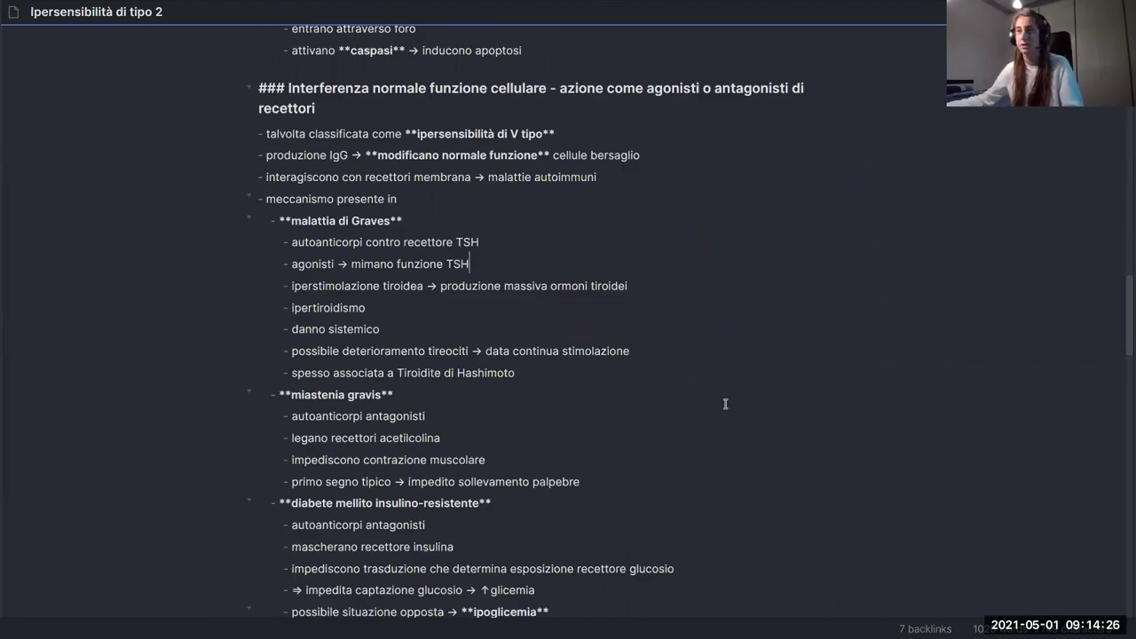
scroll(720, 399, "down", 1)
scroll(702, 396, "up", 1)
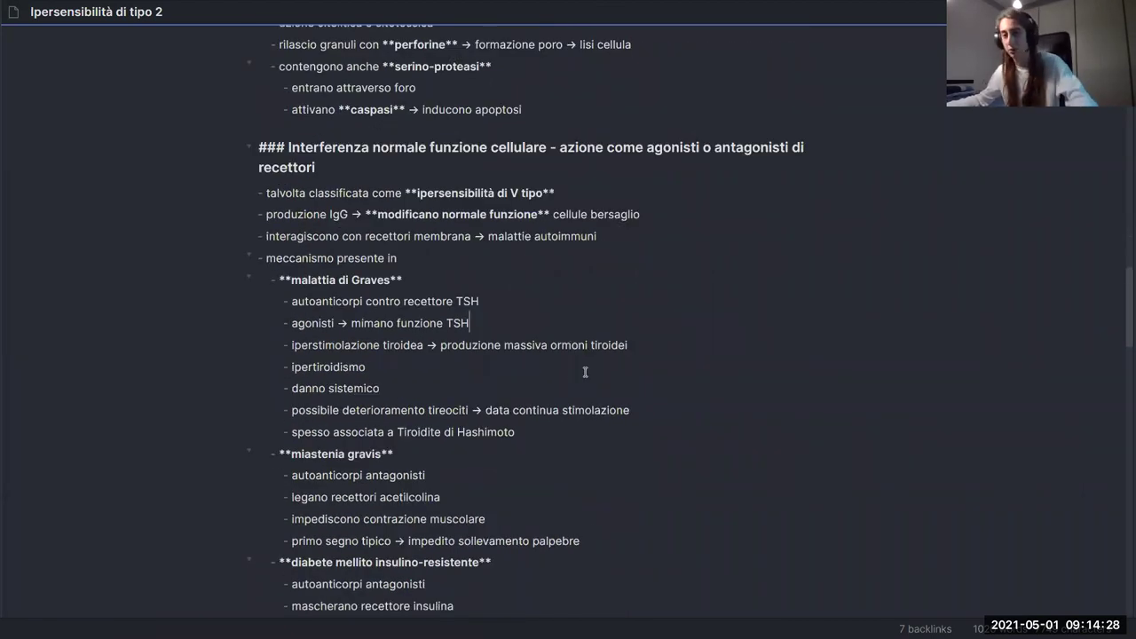
scroll(622, 408, "down", 2)
scroll(677, 437, "up", 2)
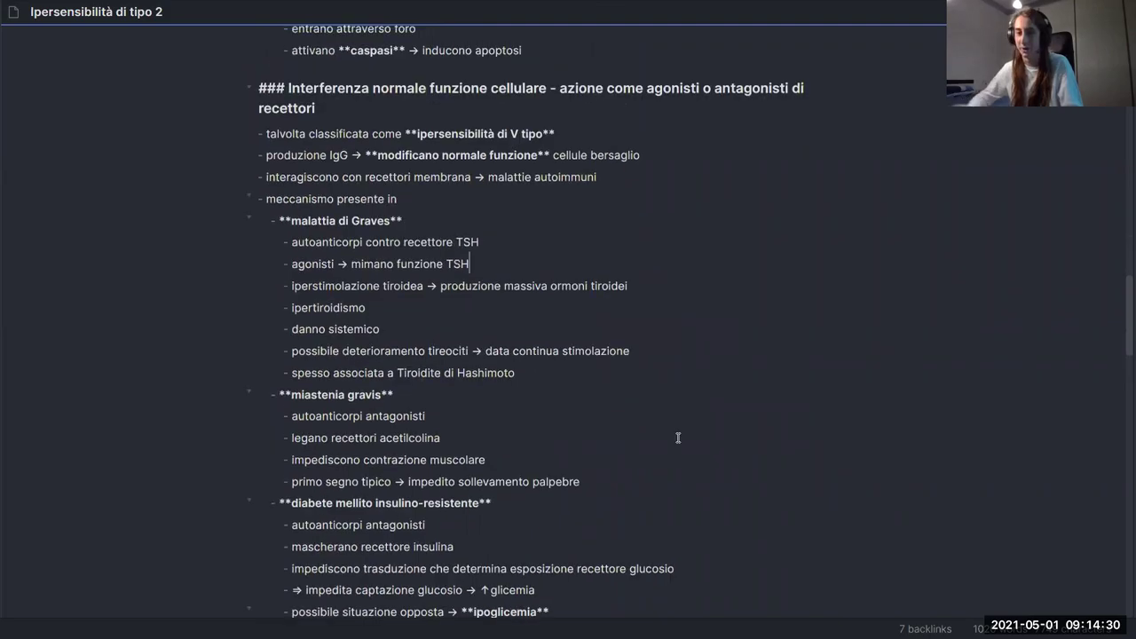
- Look through the installed community plugins and the list of available themes in the settings, keeping the Atom theme
key("ctrl+comma")
scroll(680, 426, "down", 6)
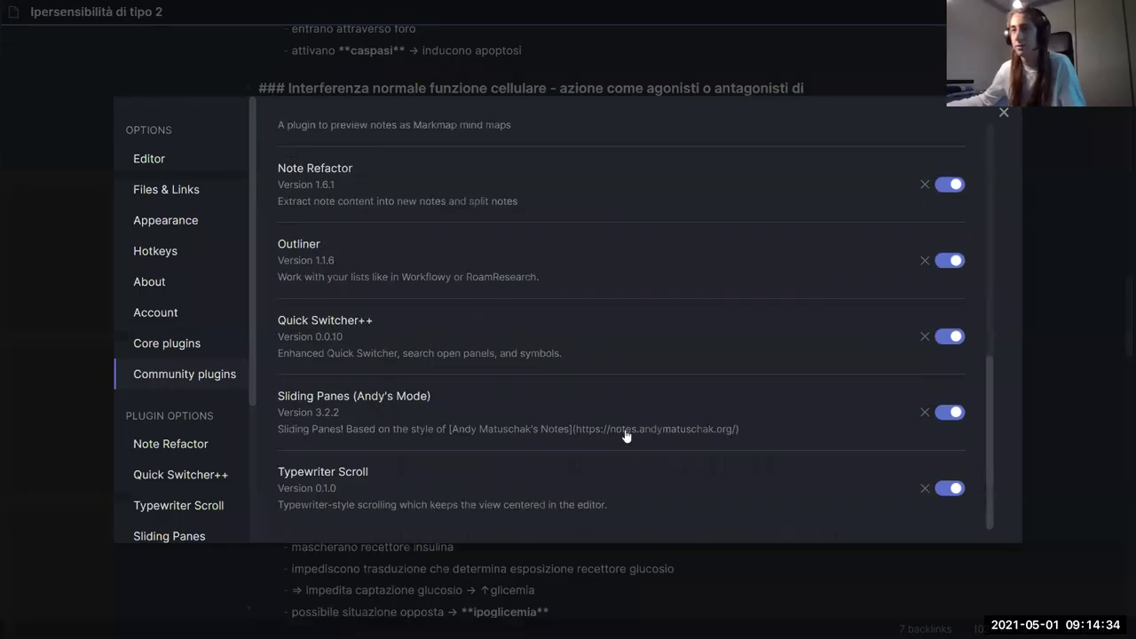
scroll(652, 422, "up", 3)
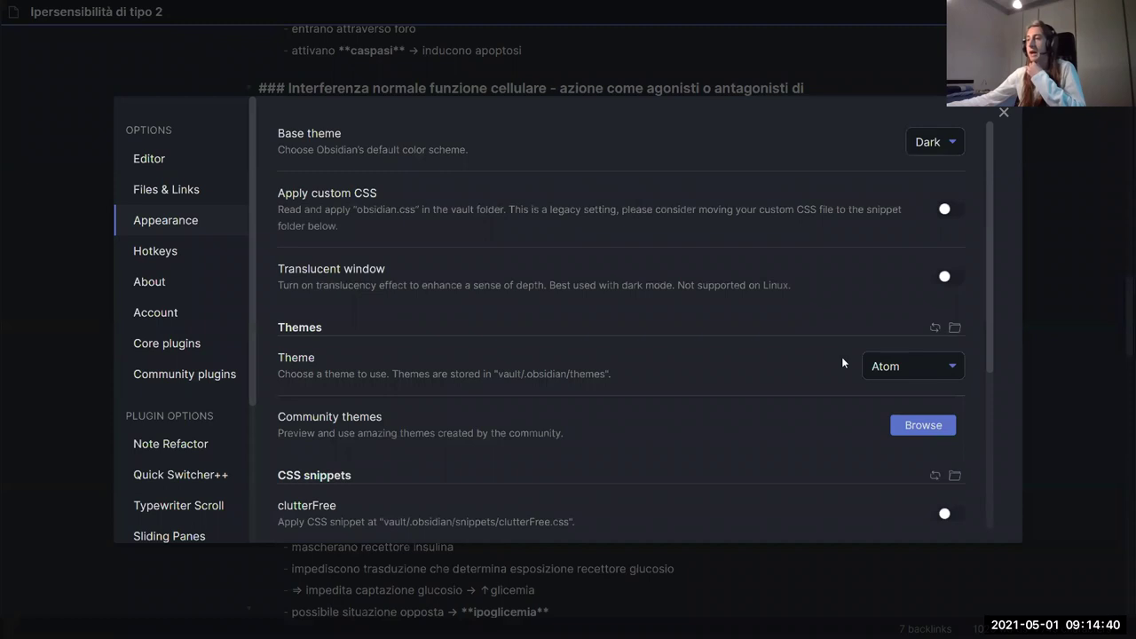
left_click(895, 368)
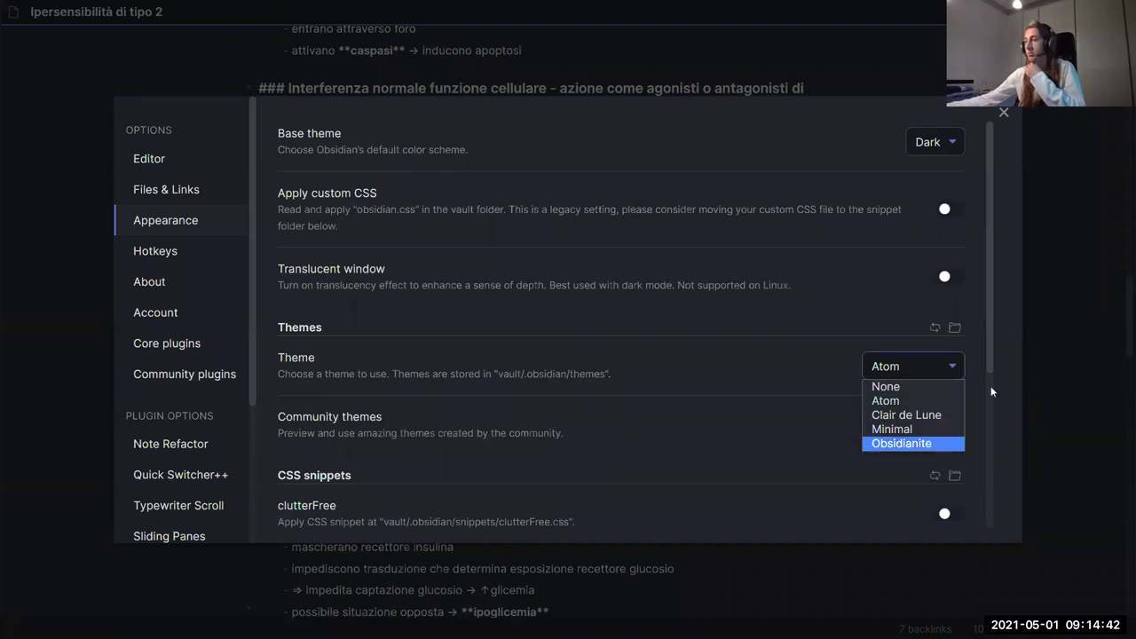
left_click(927, 378)
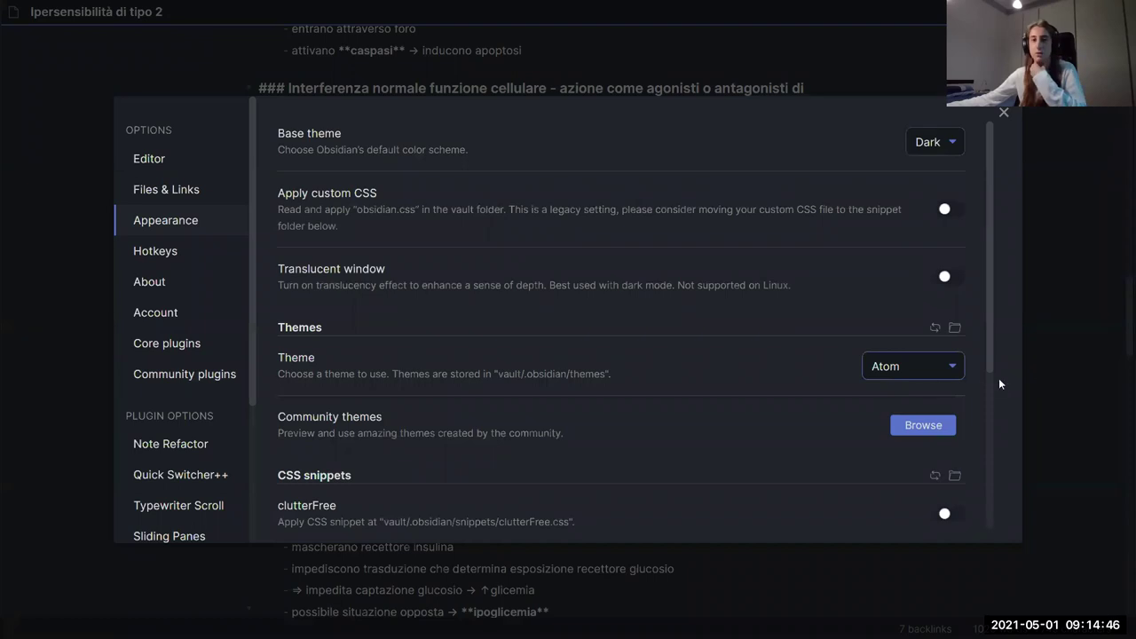
left_click(1004, 114)
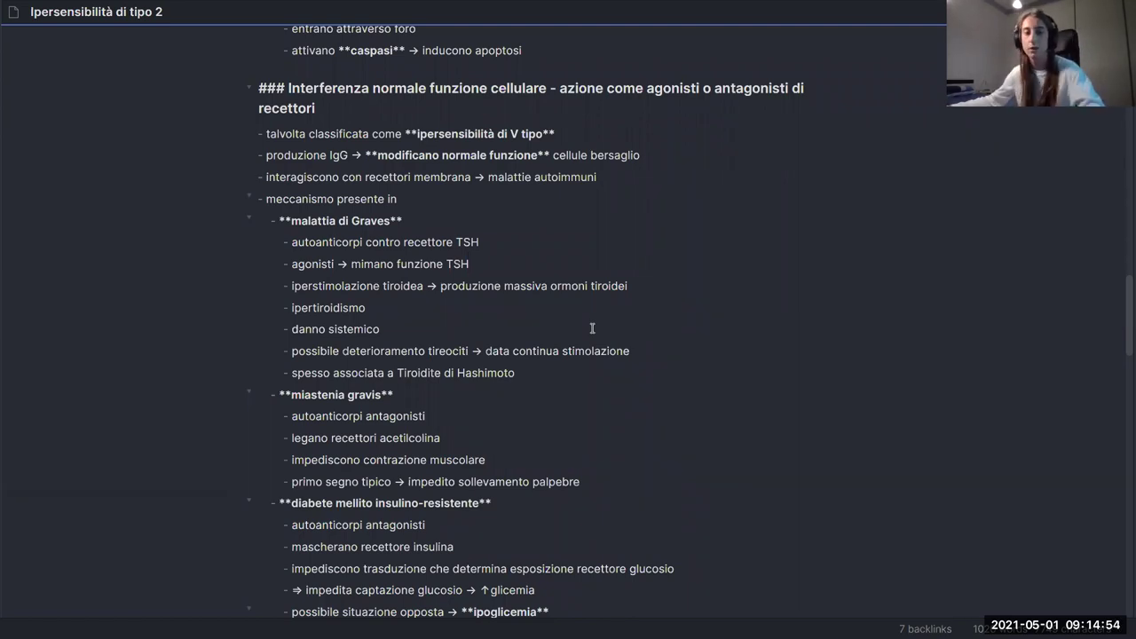
- Review the CSS snippets in the appearance settings and the installed community plugins, then return to the note
key("ctrl+comma")
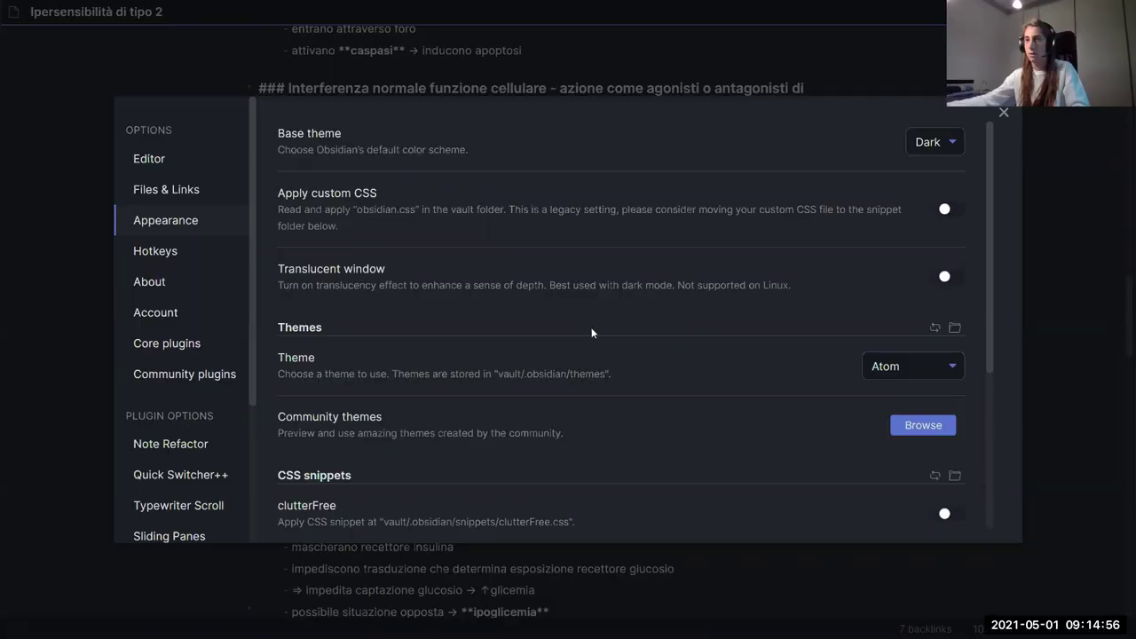
scroll(472, 366, "down", 3)
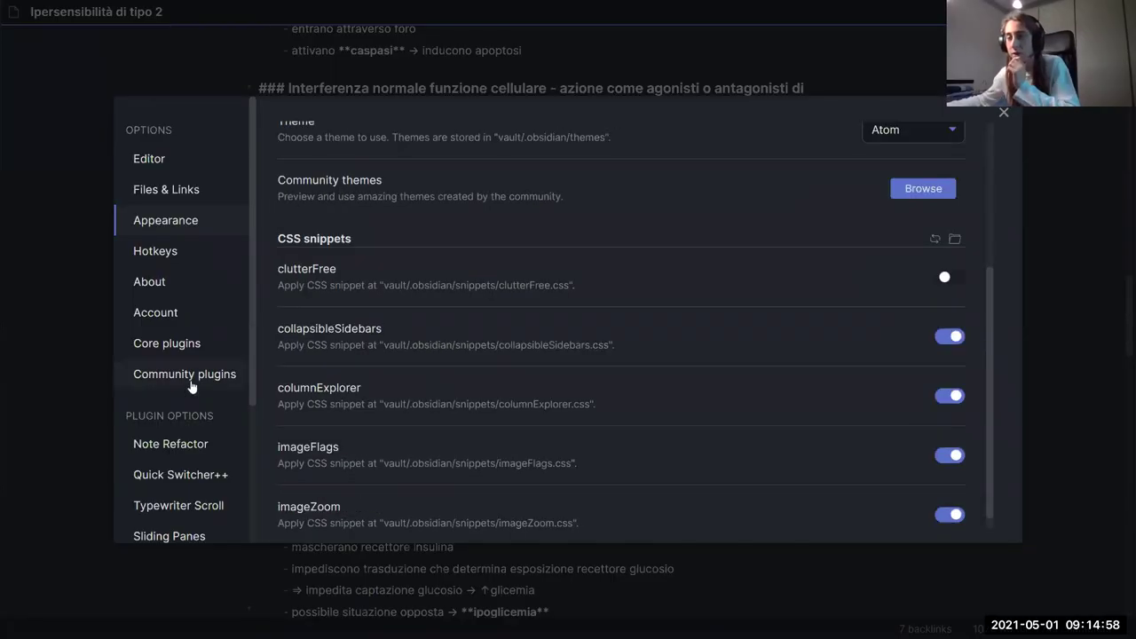
left_click(184, 380)
scroll(377, 394, "down", 3)
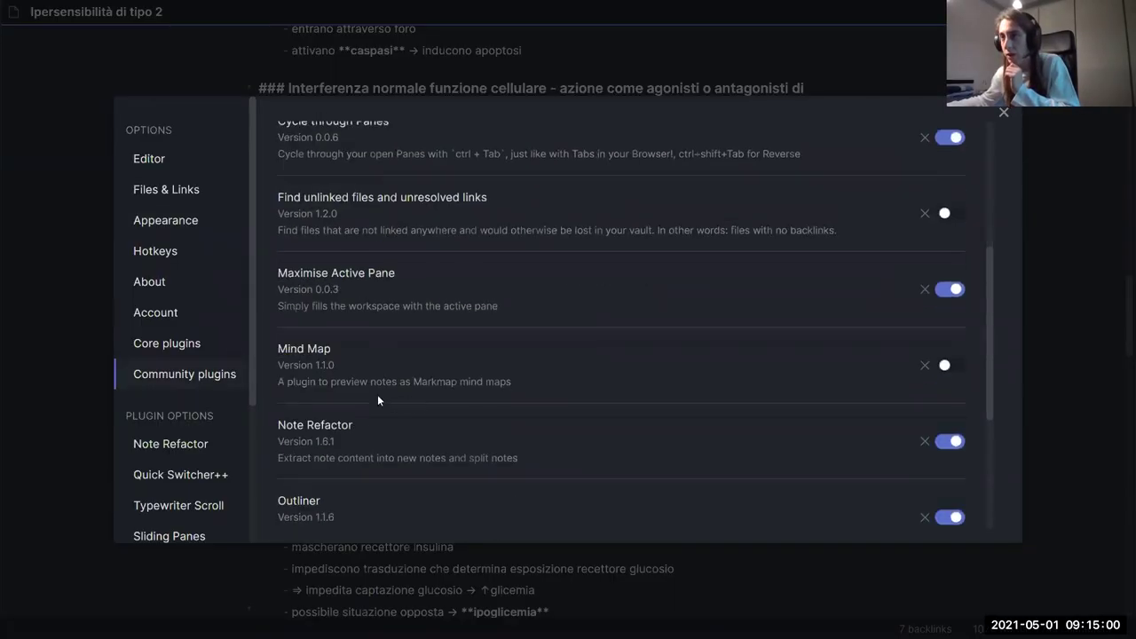
scroll(402, 408, "up", 3)
left_click(1025, 164)
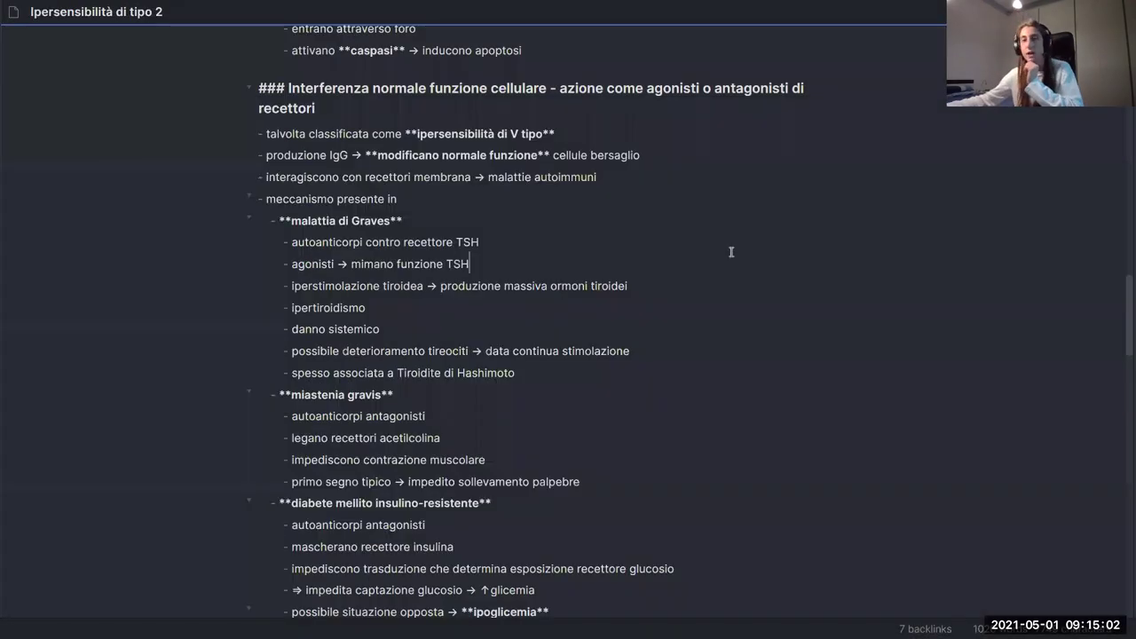
left_click(694, 260)
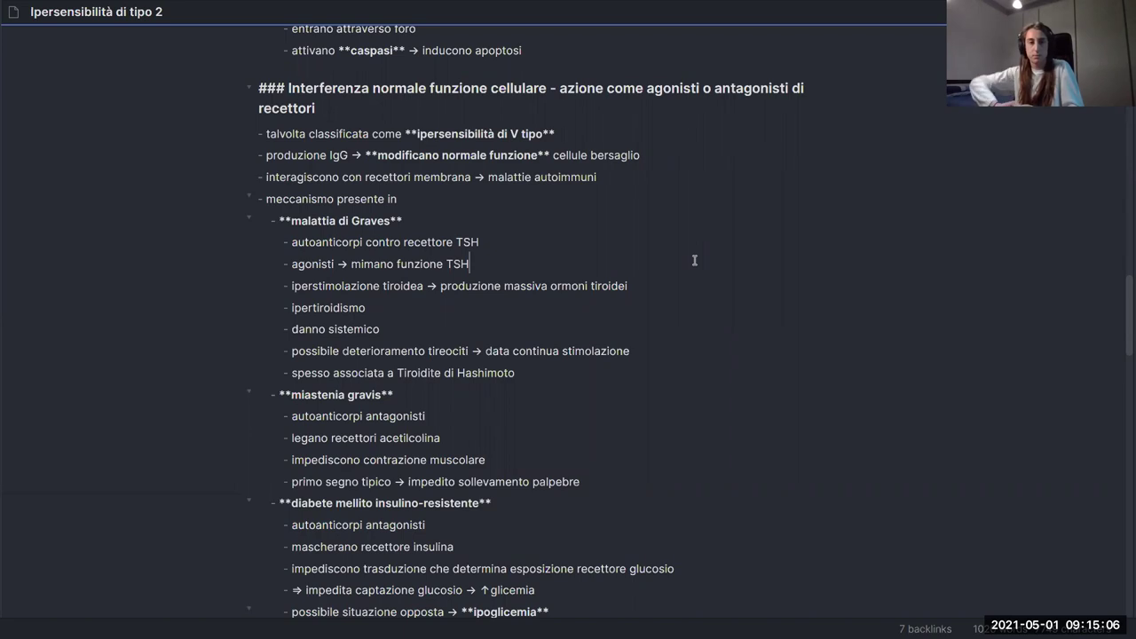
scroll(612, 317, "down", 5)
scroll(612, 317, "up", 5)
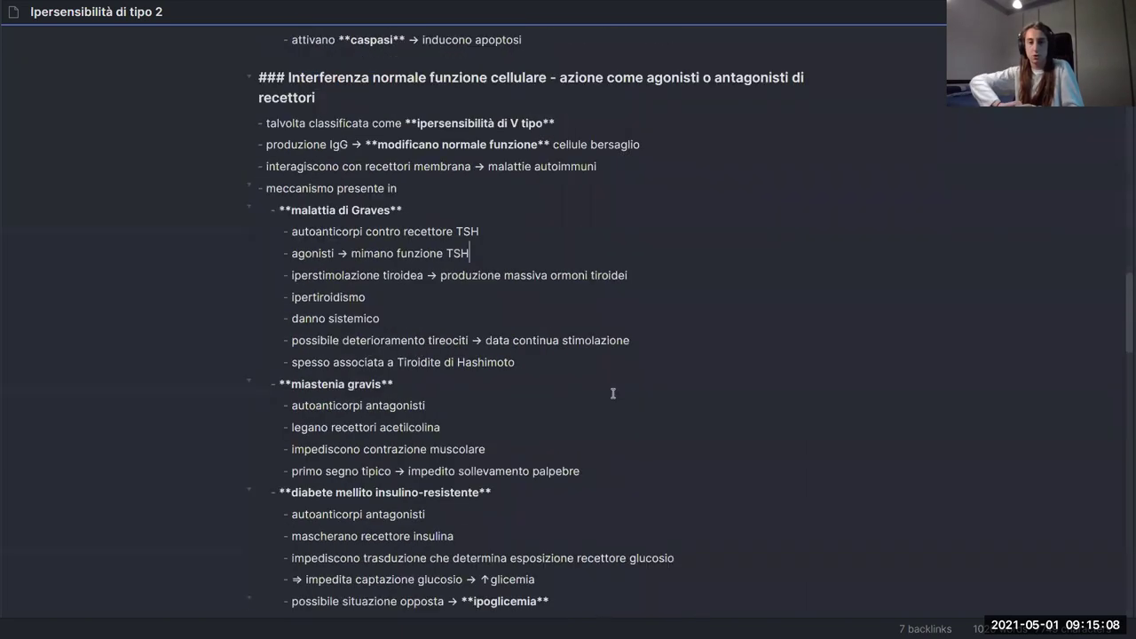
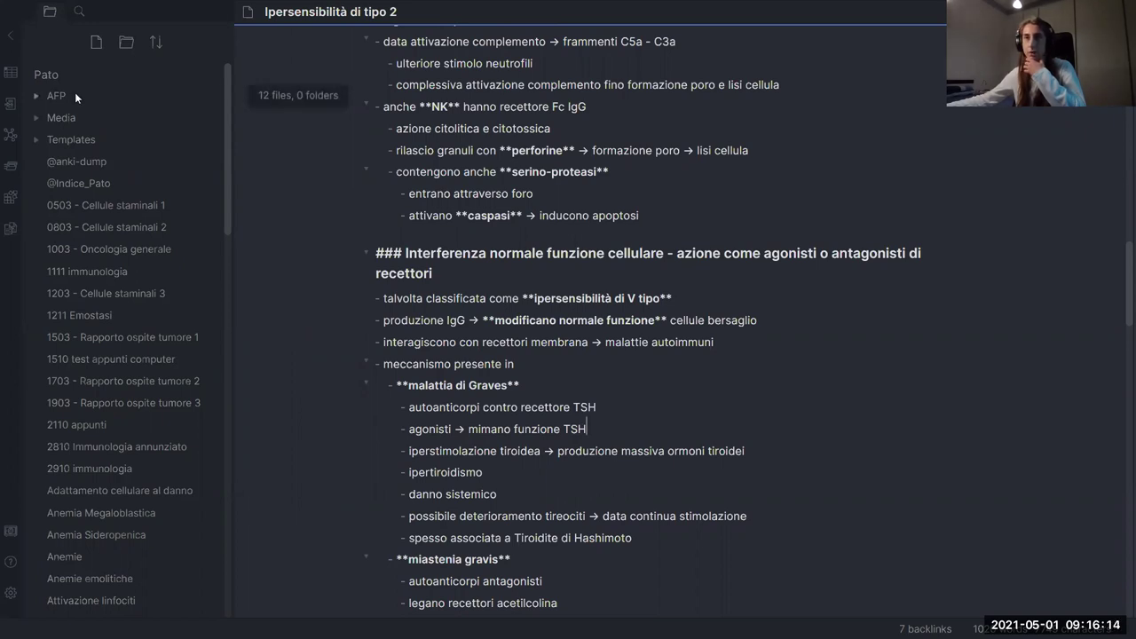
- Browse the Pato vault's file list from the folders and dated lecture notes down to the topic notes
scroll(87, 206, "down", 2)
scroll(87, 206, "down", 15)
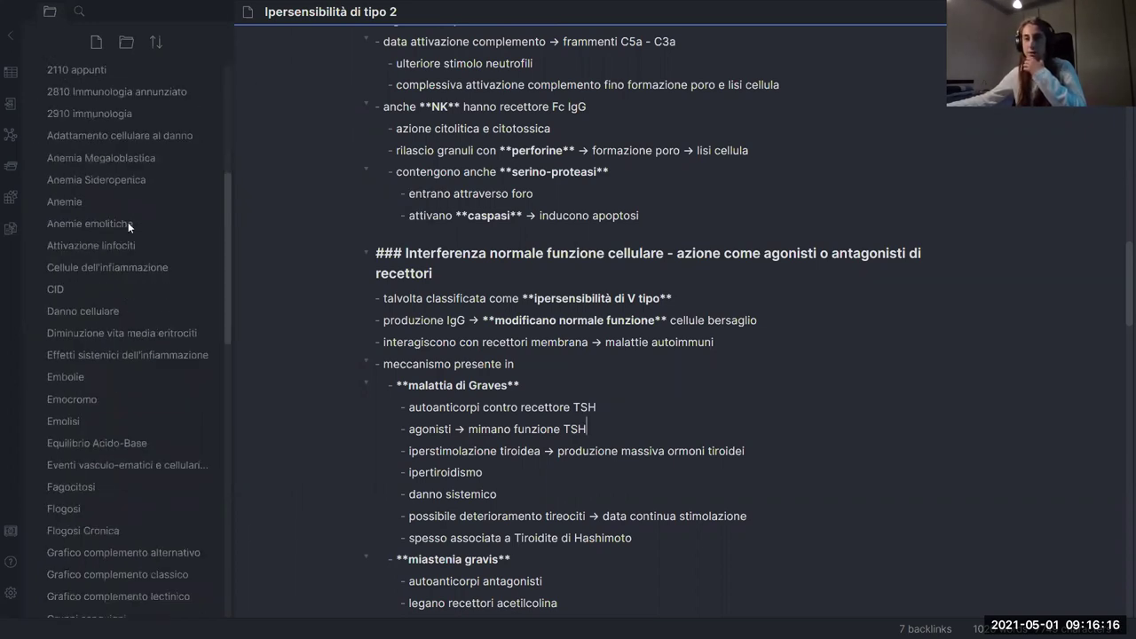
scroll(103, 470, "up", 17)
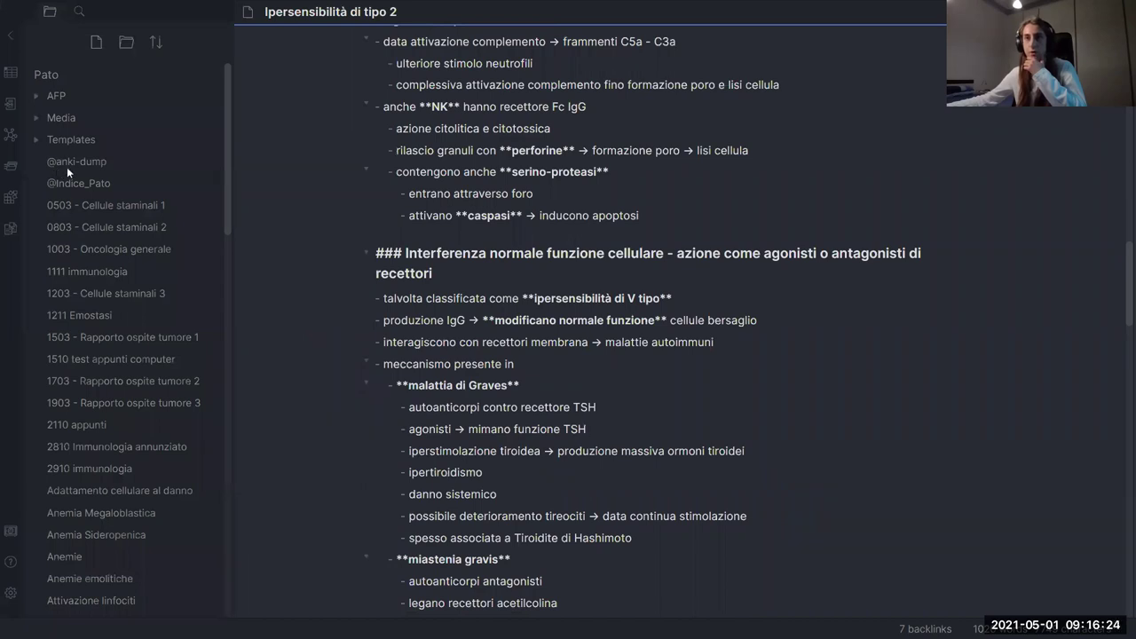
scroll(52, 445, "down", 10)
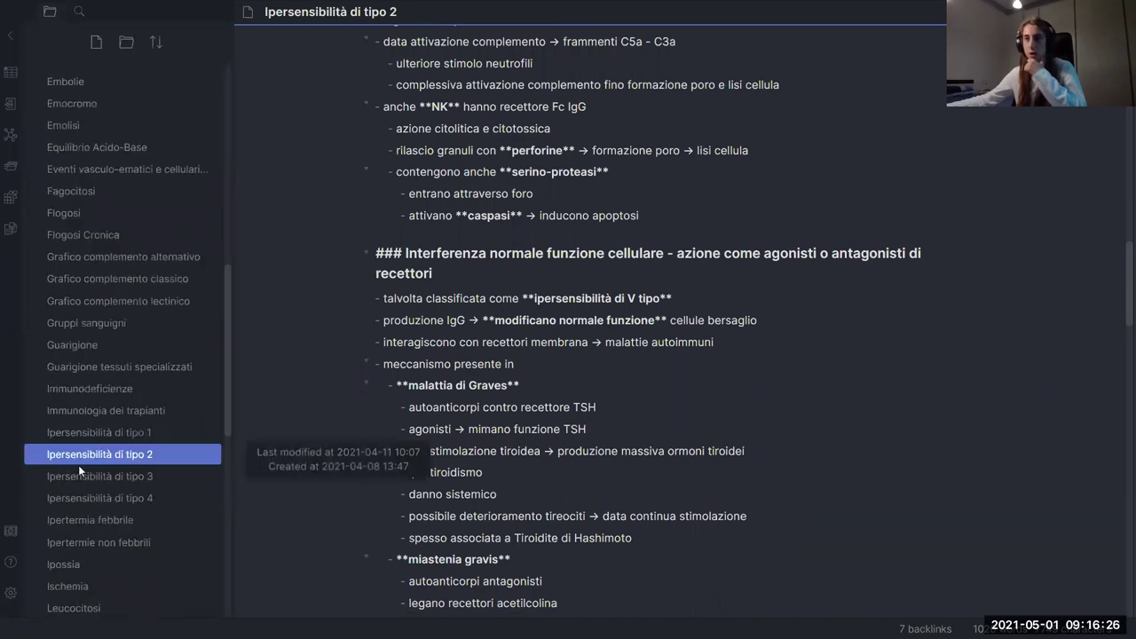
scroll(78, 465, "up", 10)
scroll(79, 273, "up", 2)
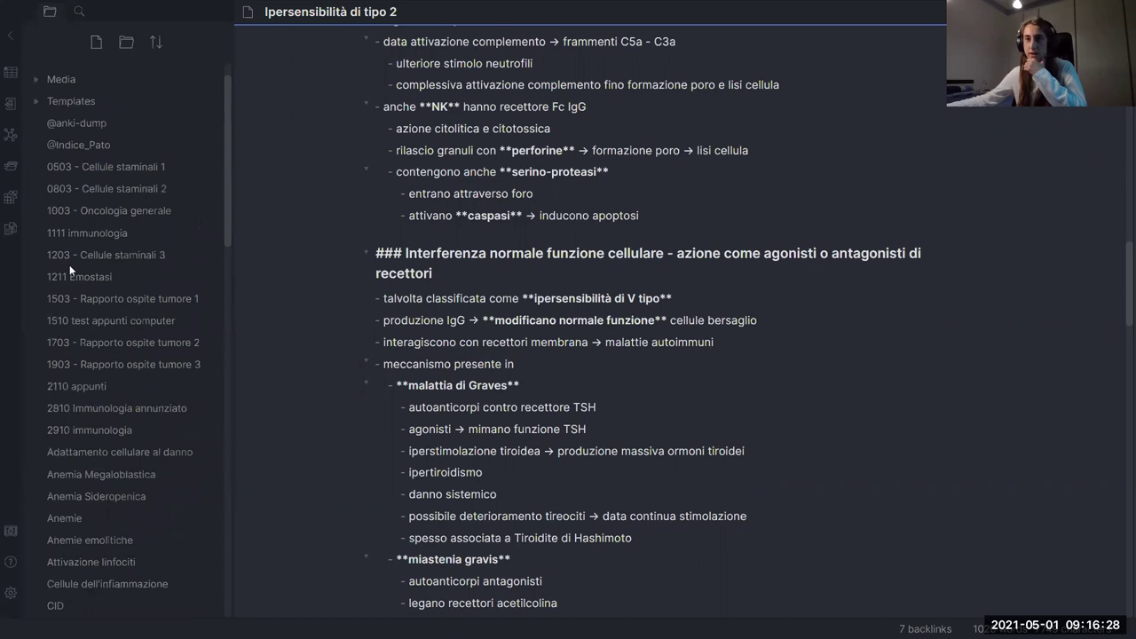
- Open the note "0503 - Cellule staminali 1" and look through it to the end
left_click(96, 171)
scroll(326, 324, "down", 15)
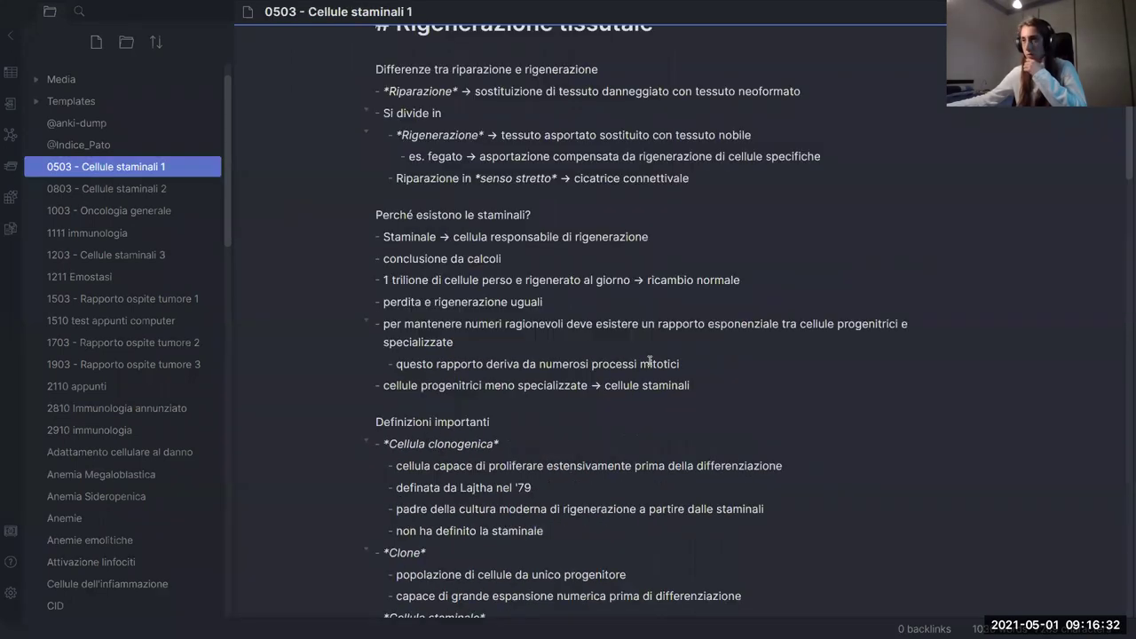
scroll(685, 359, "down", 20)
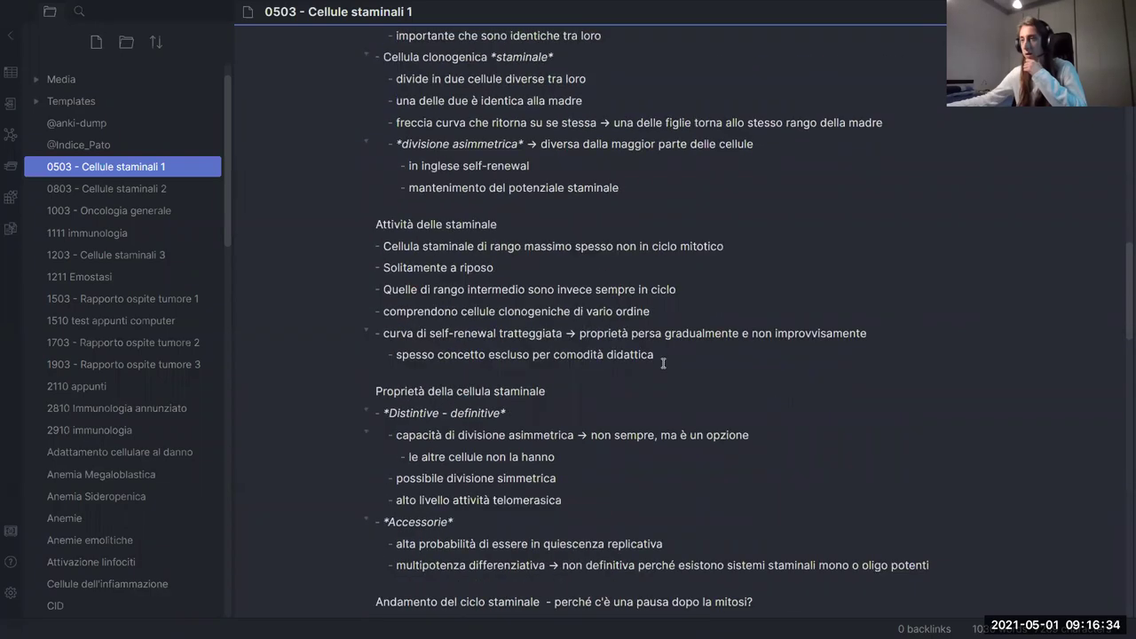
scroll(542, 391, "down", 4)
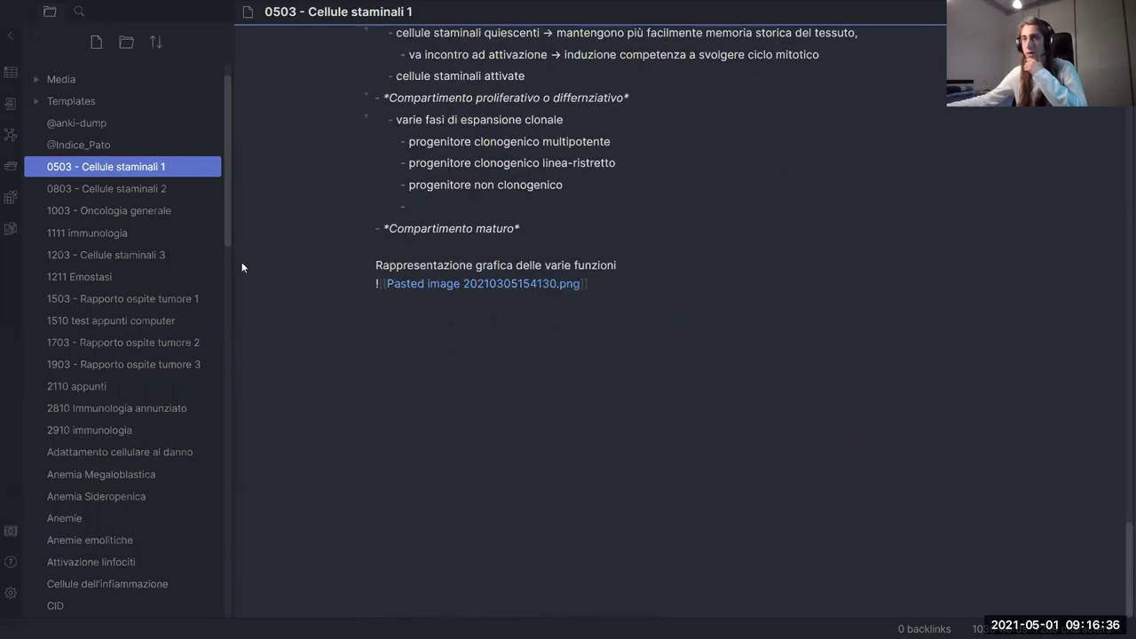
- Open the note "0803 - Cellule staminali 2" and look through it to the end
left_click(125, 192)
scroll(538, 360, "down", 3)
scroll(538, 362, "down", 15)
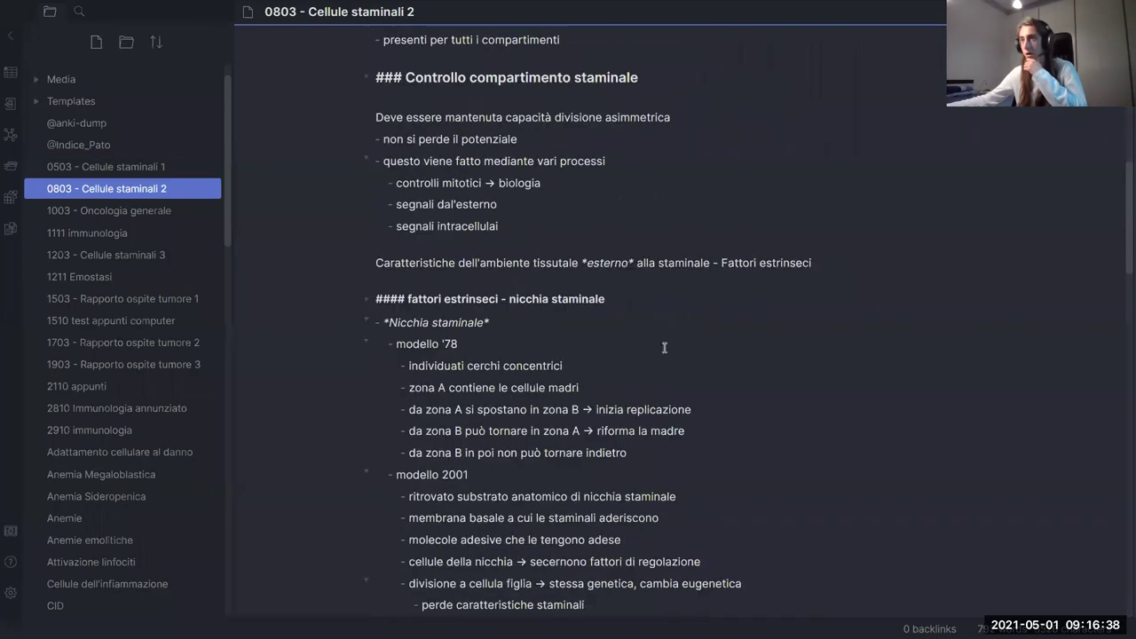
scroll(537, 365, "down", 15)
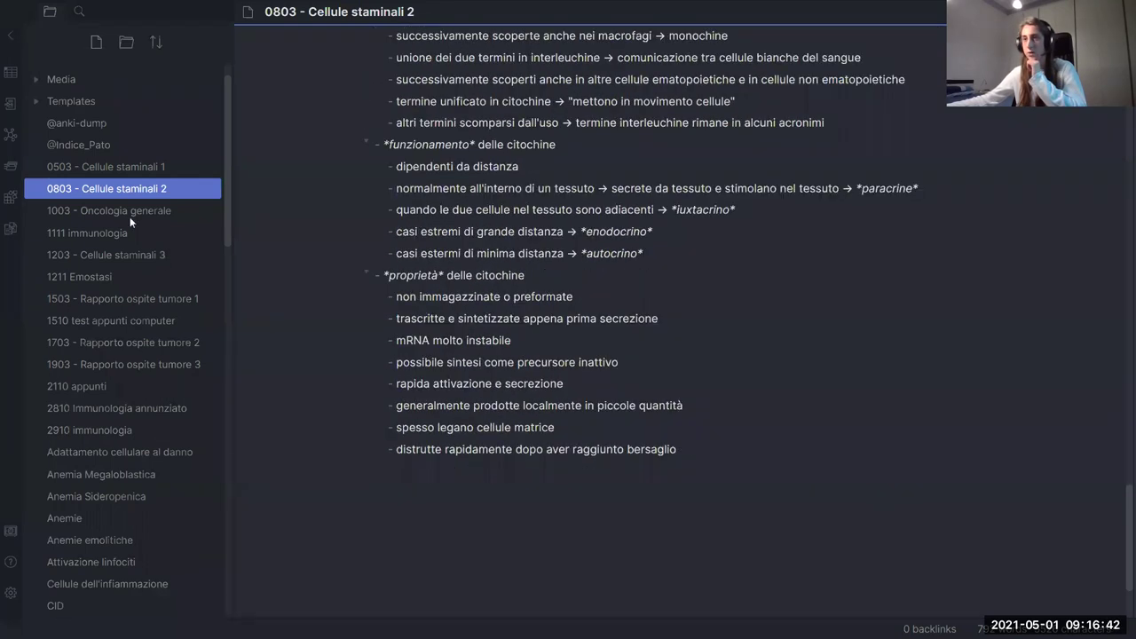
- Open the note "1003 - Oncologia generale" and look through its sections down to the functional and biochemical anomalies
left_click(130, 217)
scroll(425, 413, "down", 8)
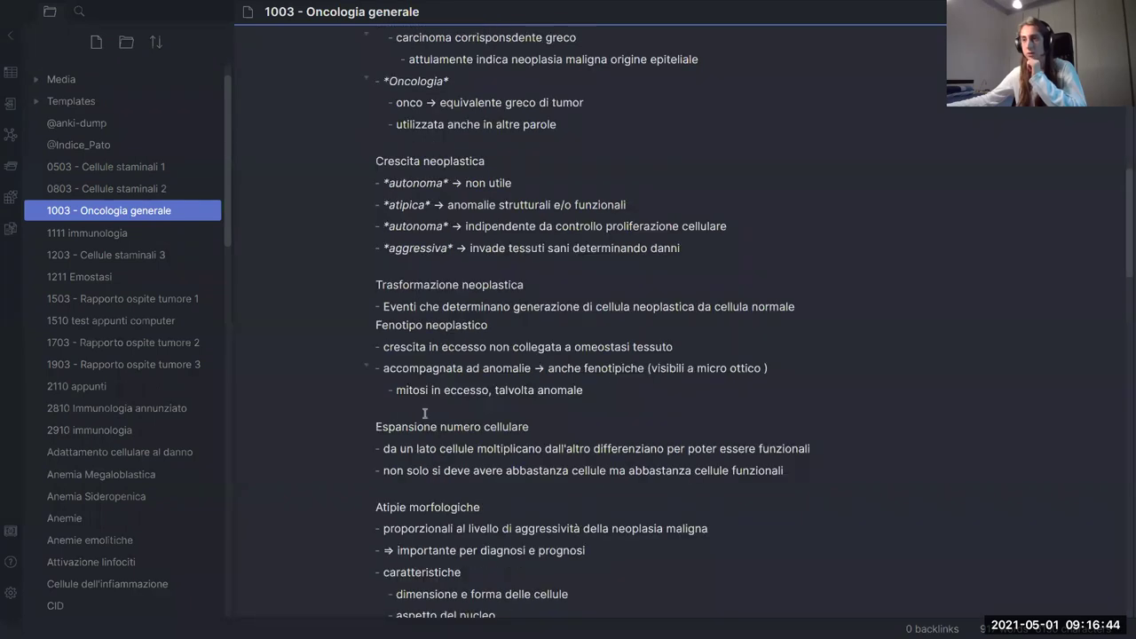
scroll(426, 408, "down", 5)
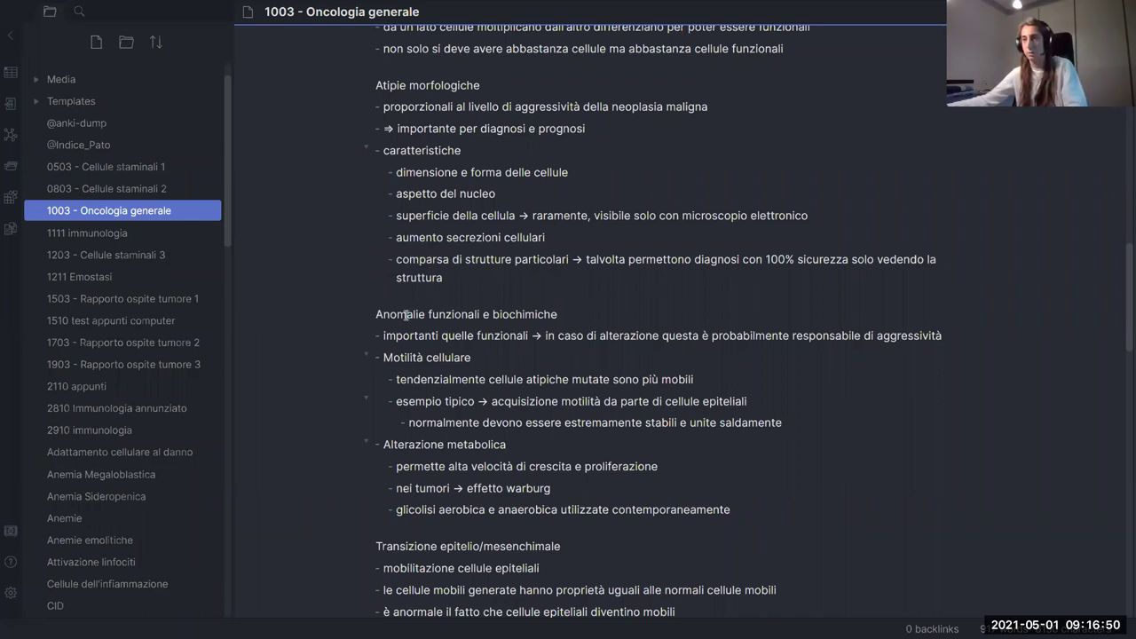
scroll(405, 317, "down", 3)
scroll(406, 316, "down", 9)
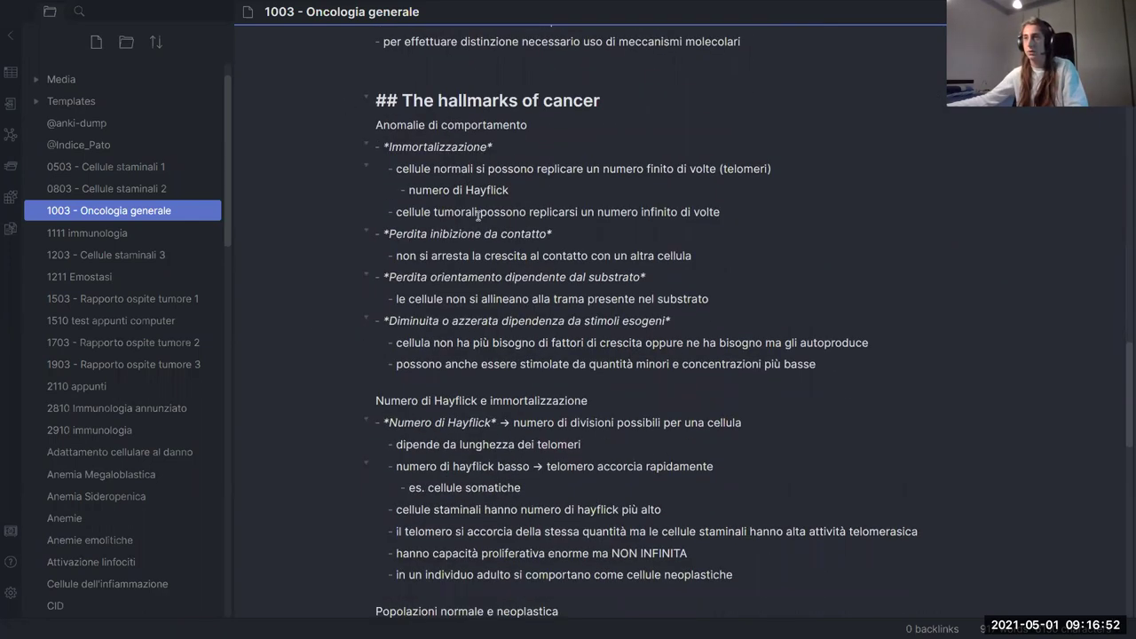
scroll(338, 329, "down", 4)
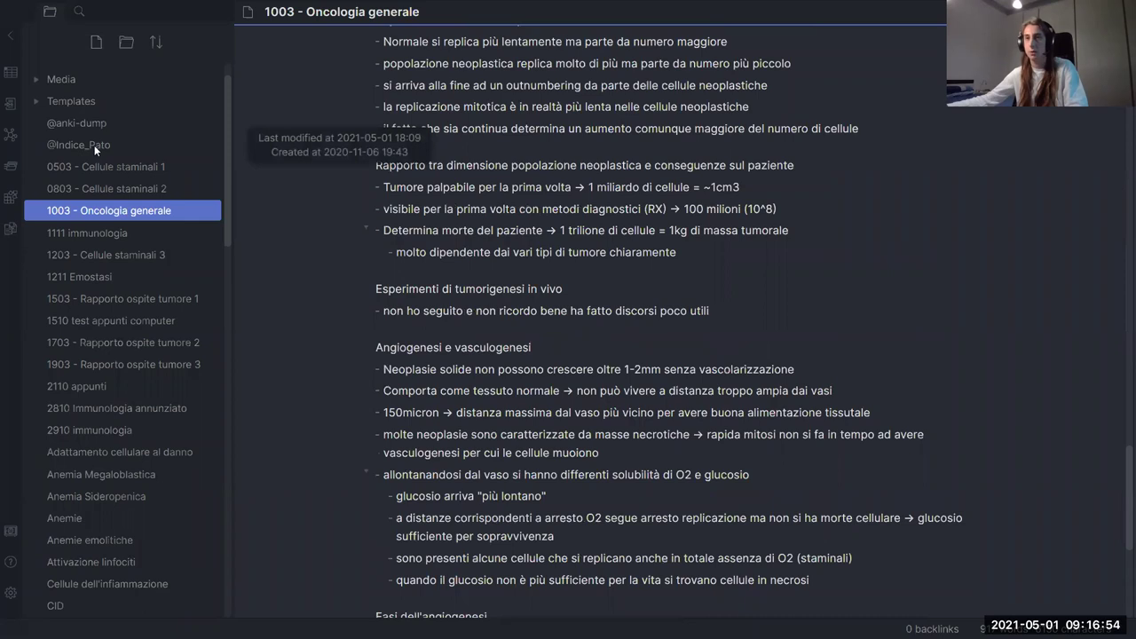
left_click(94, 145)
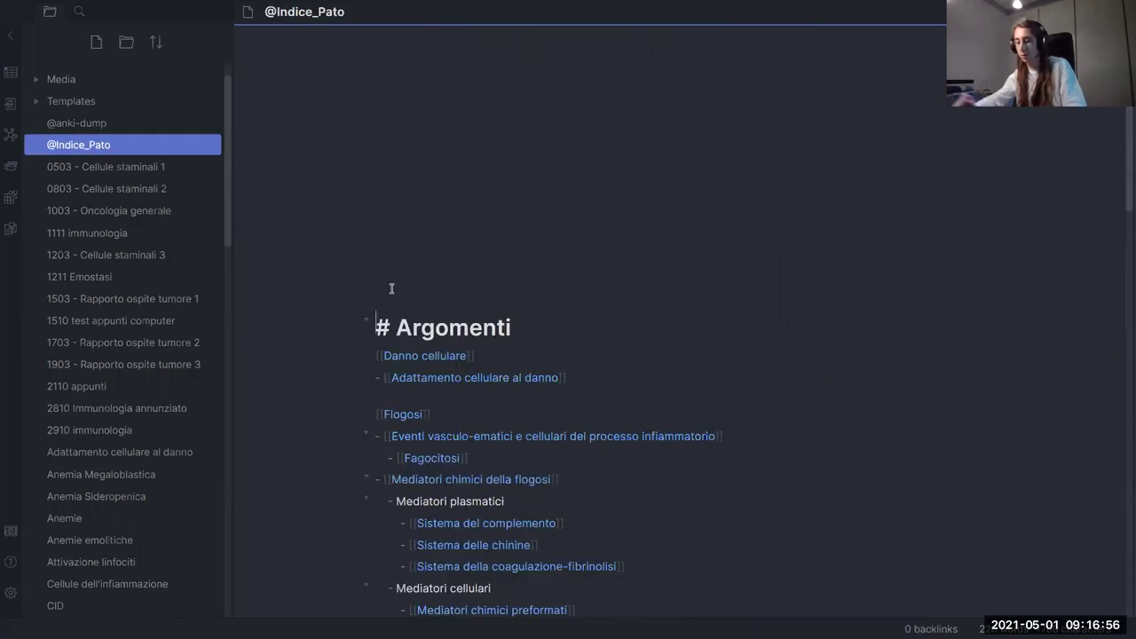
- Open the Uni vault in its own window and look over its subject folders and the note "1304 - Addome qualcosa"
key("super")
key("super")
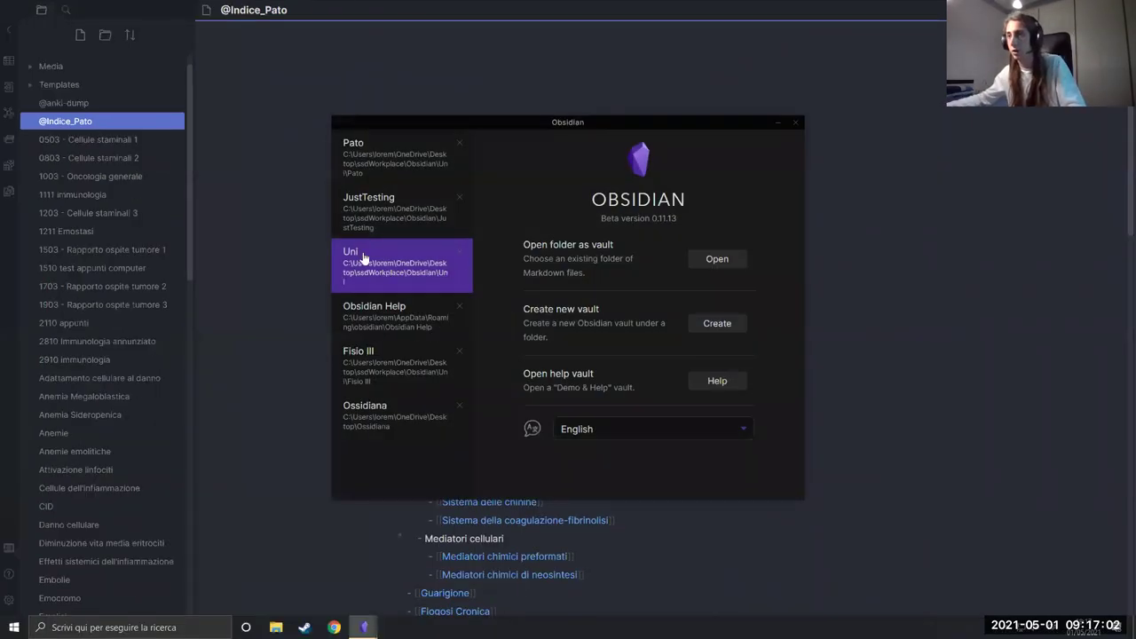
left_click(365, 257)
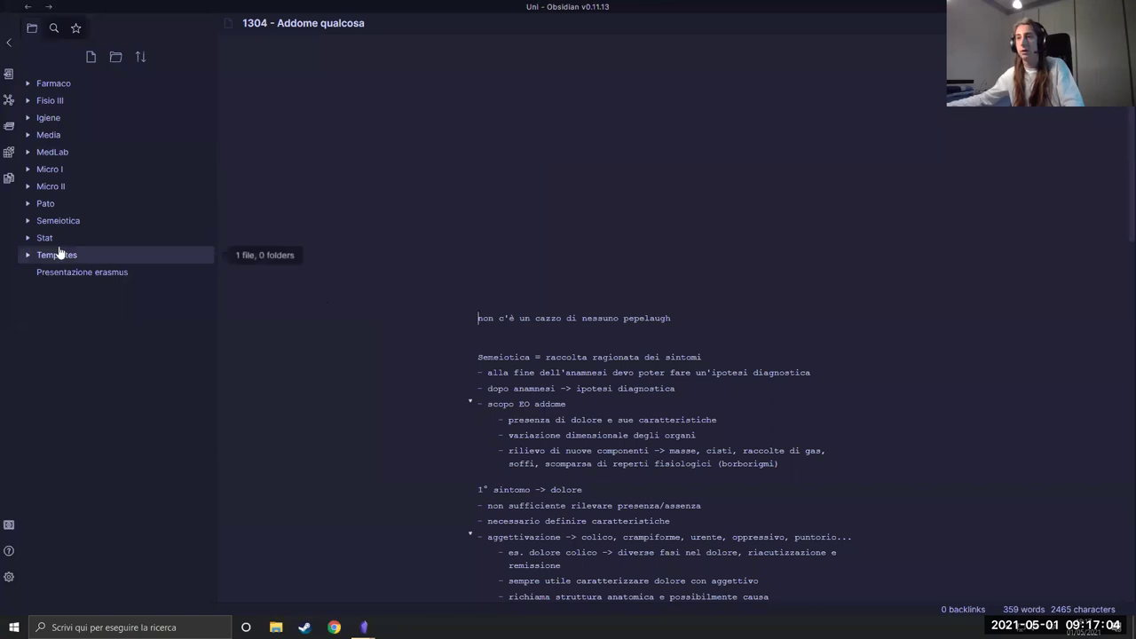
scroll(251, 223, "down", 5)
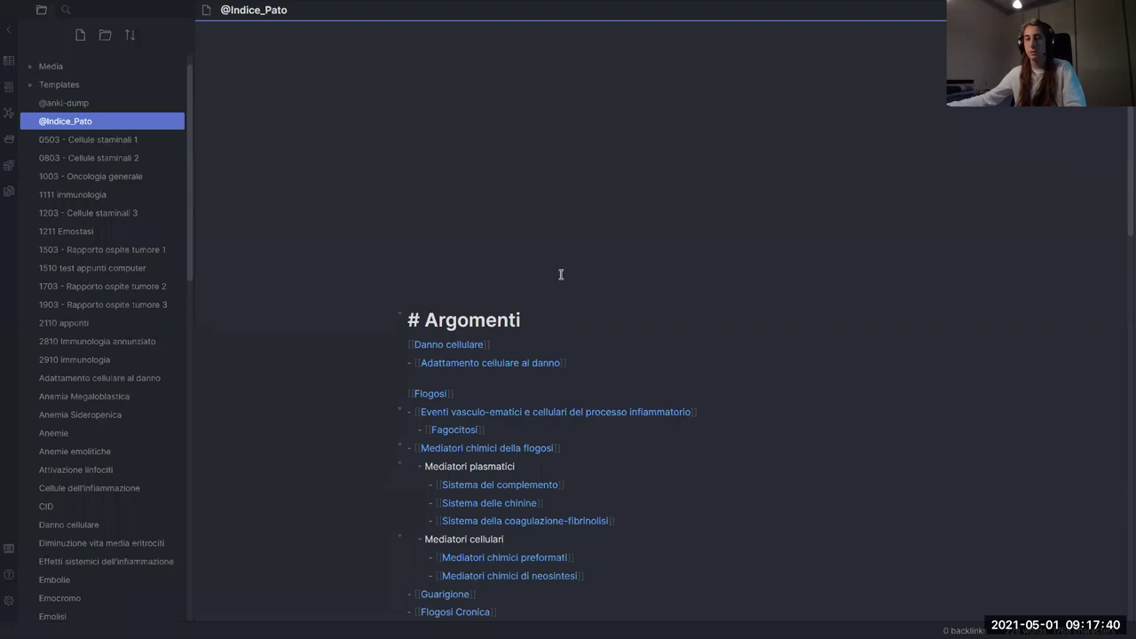
- Compare the Uni vault's subject folders with the Pato vault's file list, alternating between the two vault windows
key("alt+Tab")
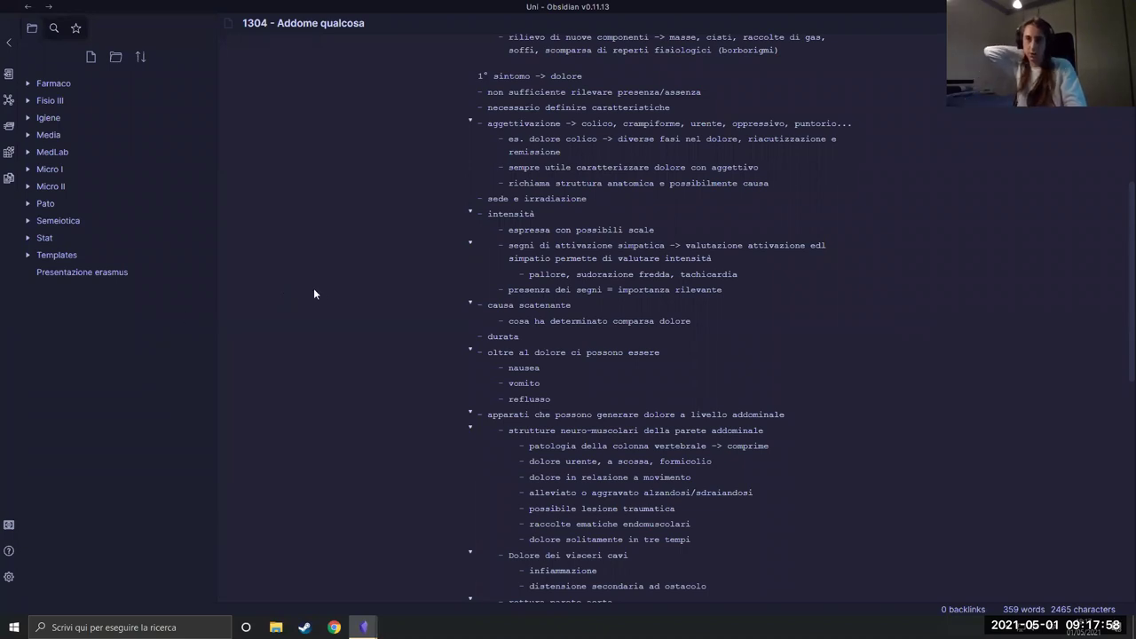
key("alt+Tab")
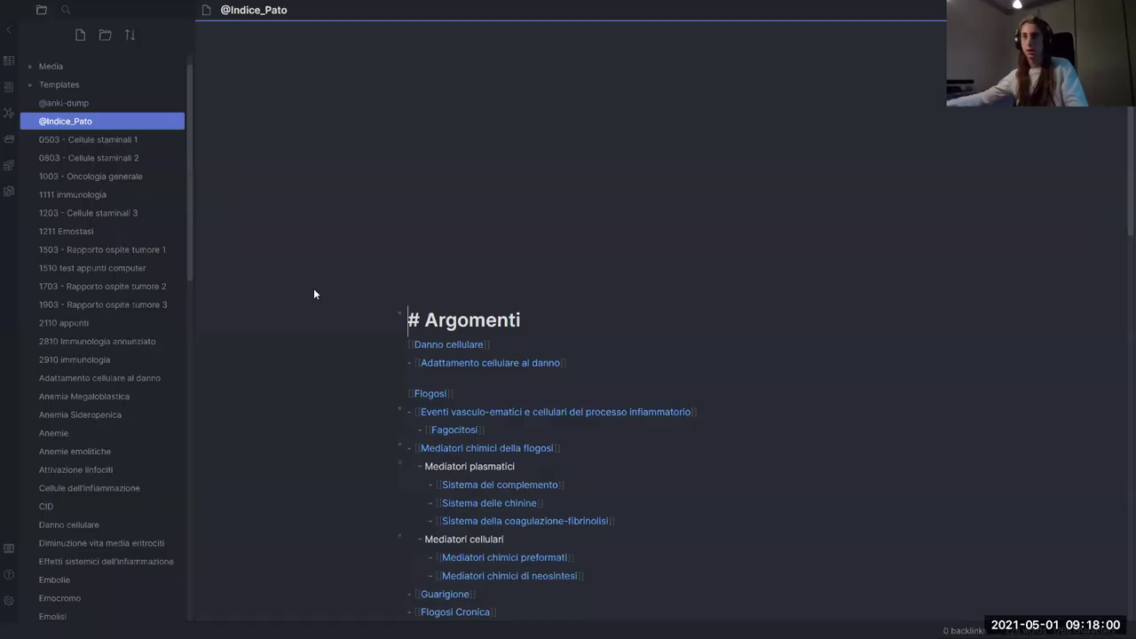
scroll(172, 353, "down", 1)
scroll(128, 349, "up", 2)
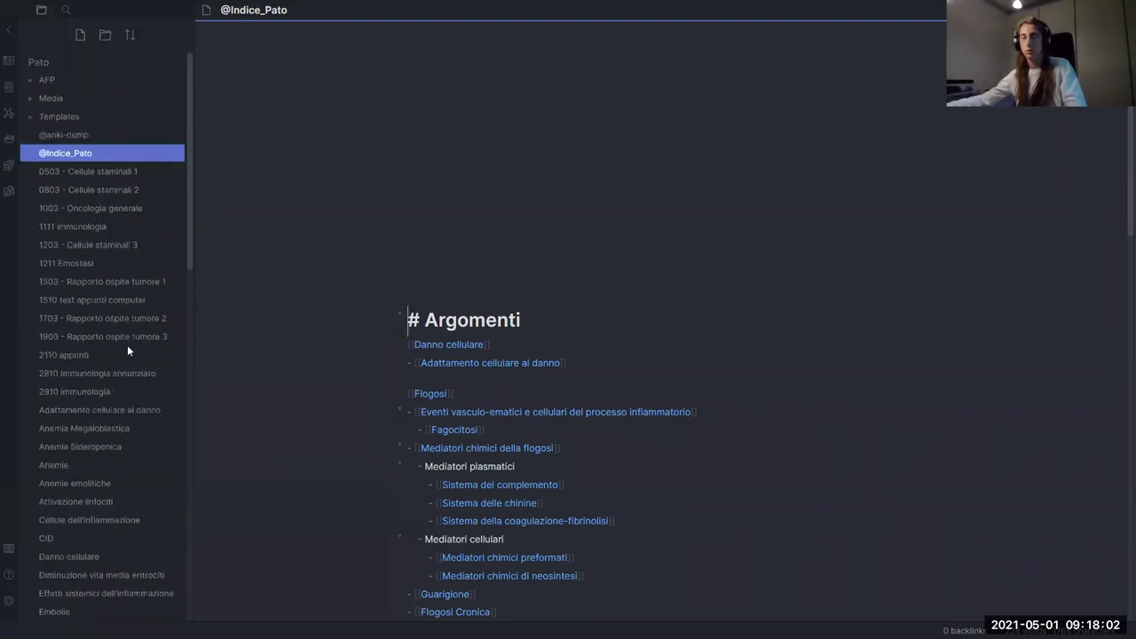
key("alt+Tab")
key("alt+Tab")
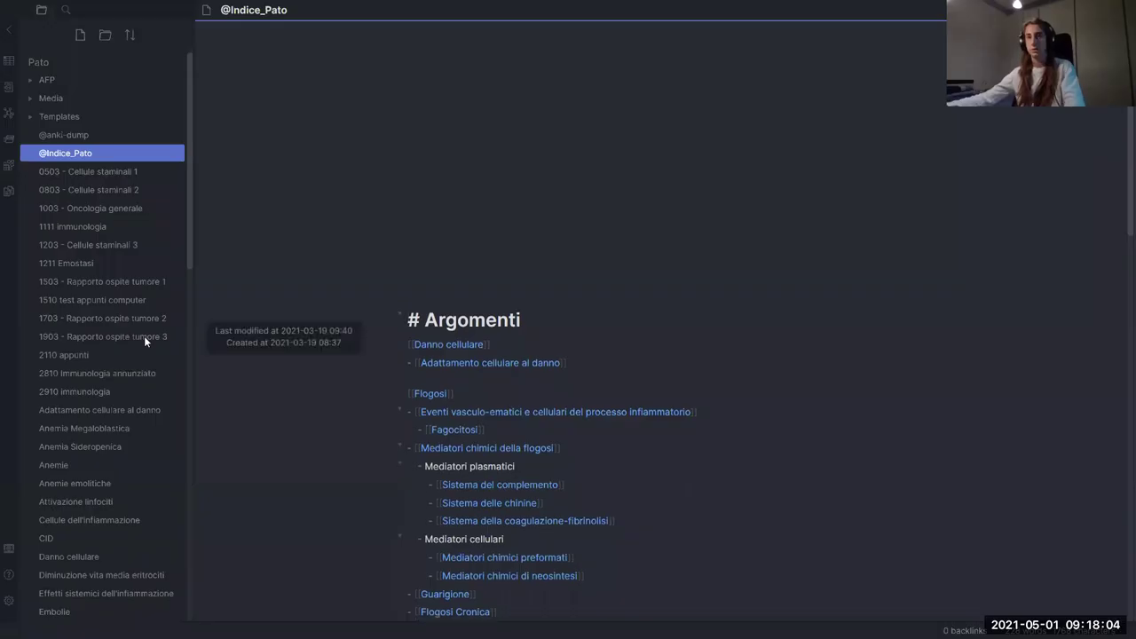
key("alt+Tab")
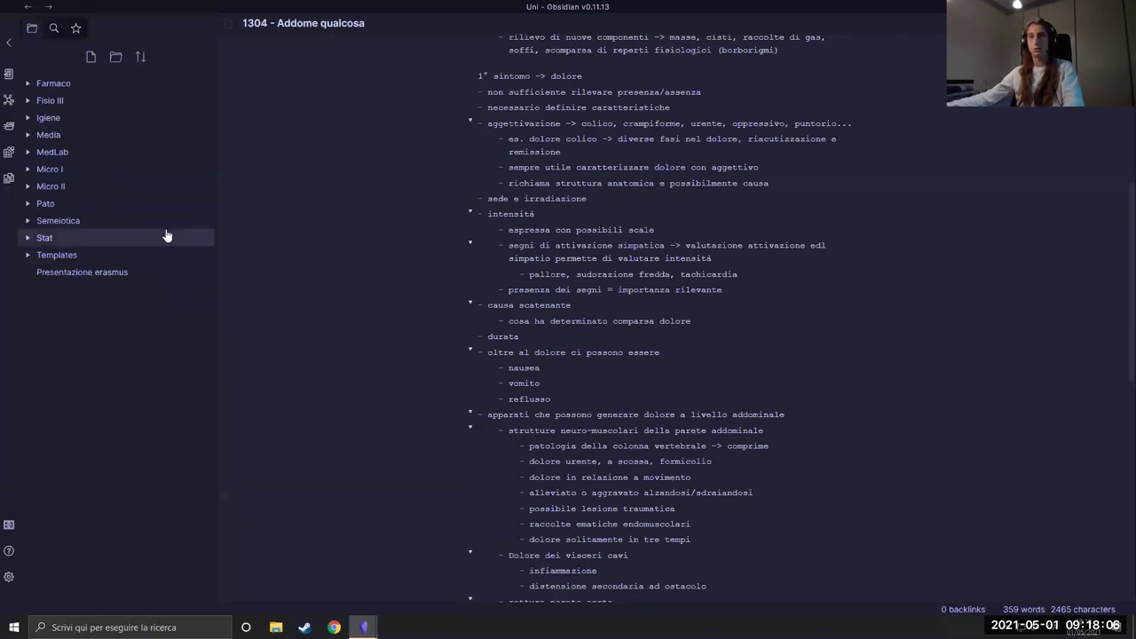
key("alt+Tab")
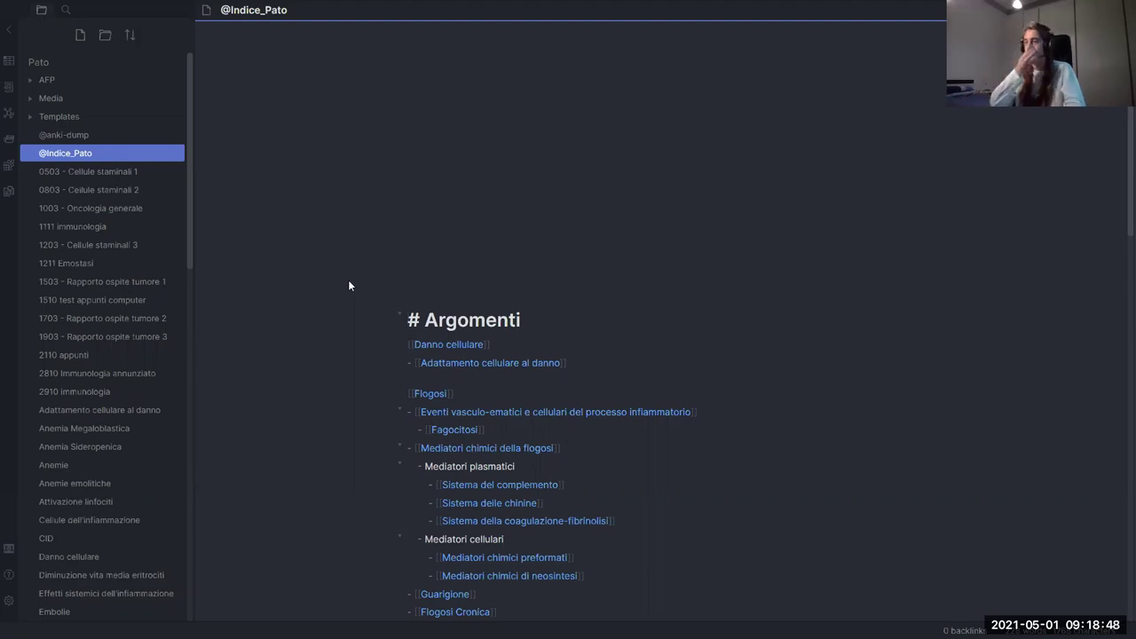
- Switch to SyncTrayzor and open its main window with the Syncthing overview
key("super")
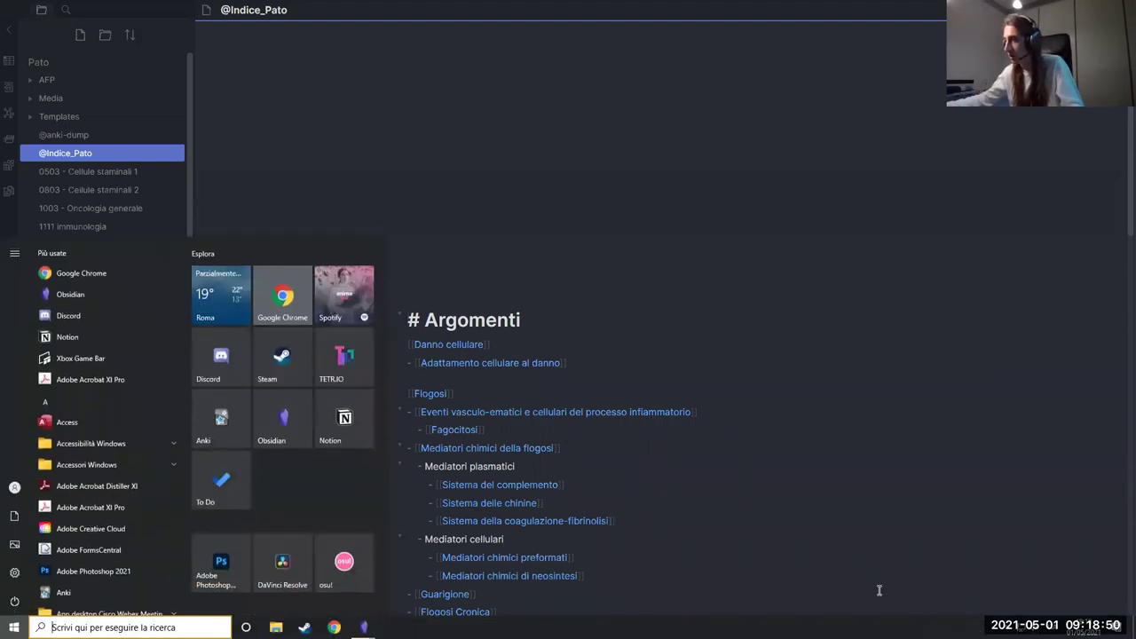
key("super")
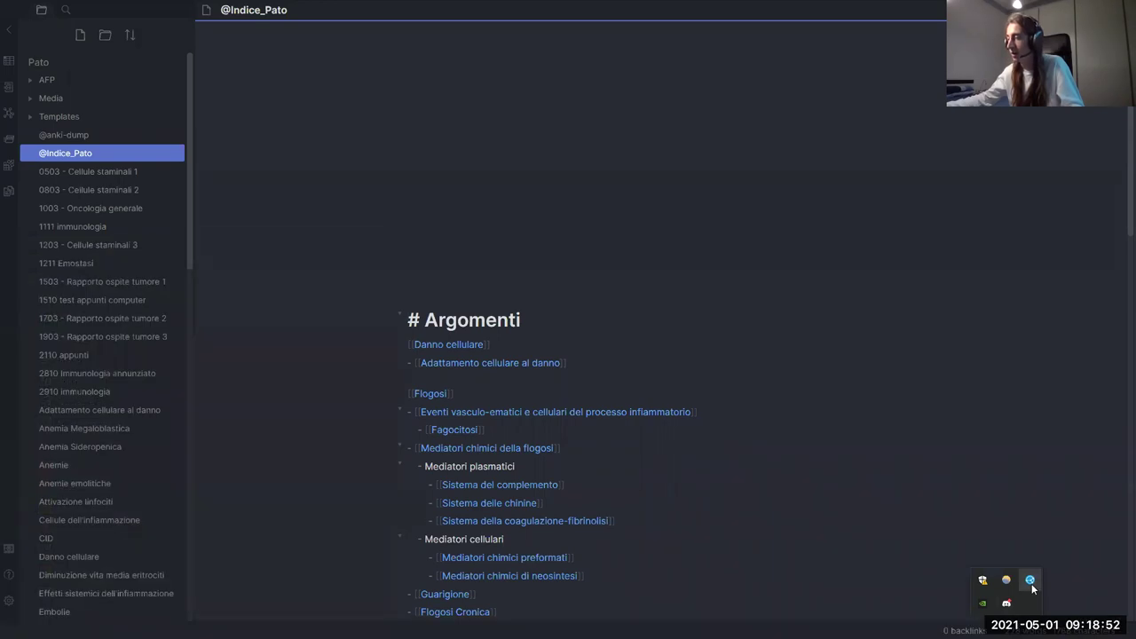
left_click(1060, 566)
key("super")
left_click(1013, 627)
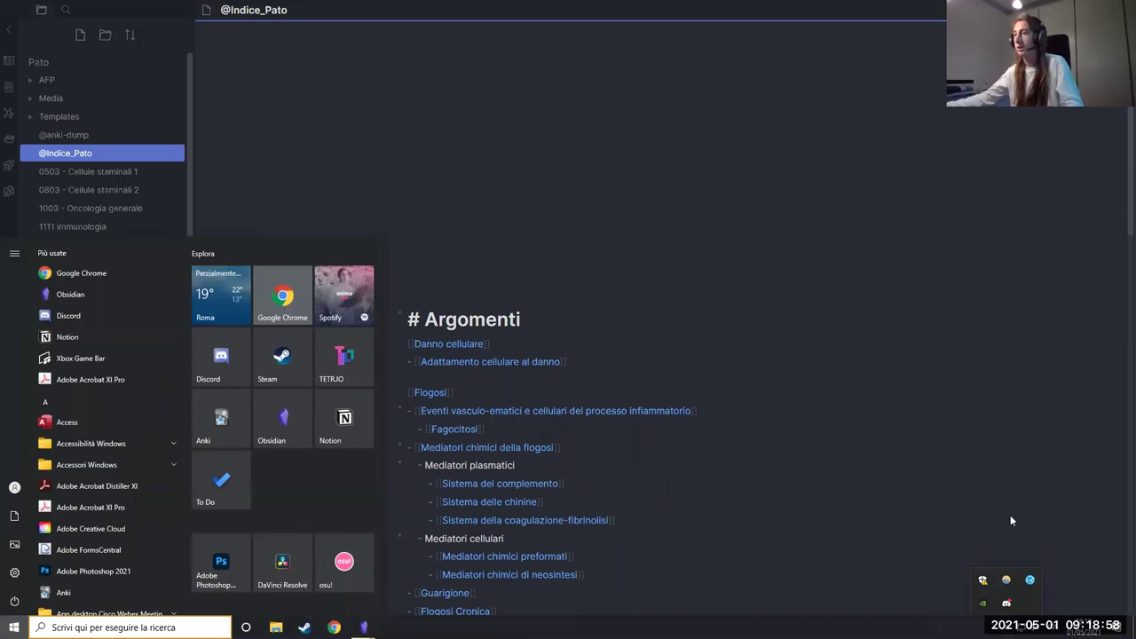
key("super")
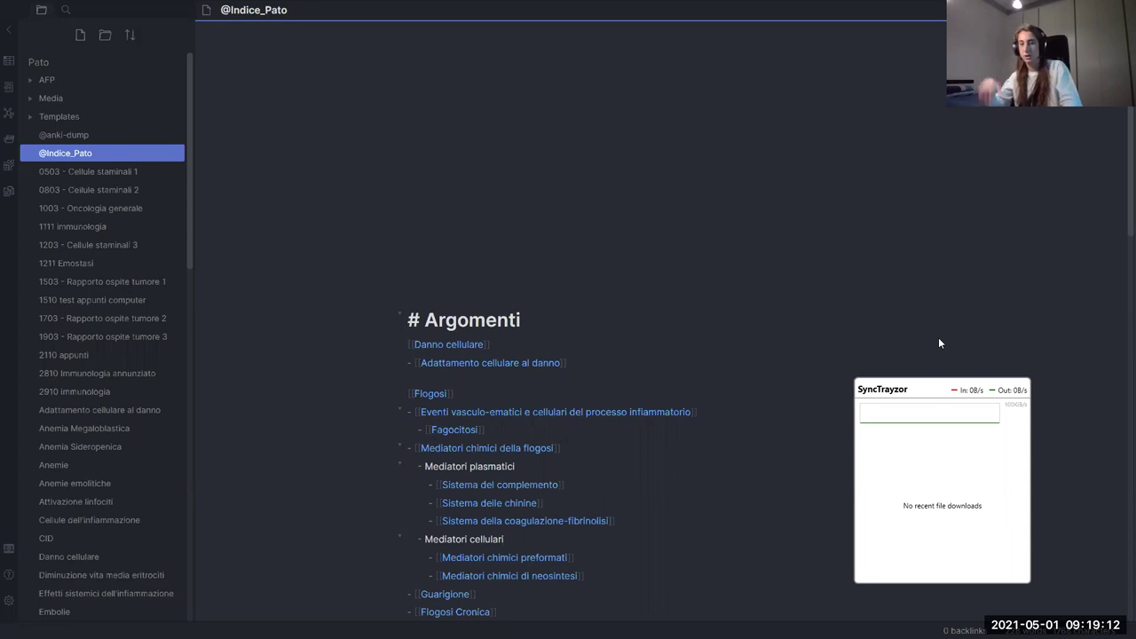
key("alt+Tab")
key("alt+Tab")
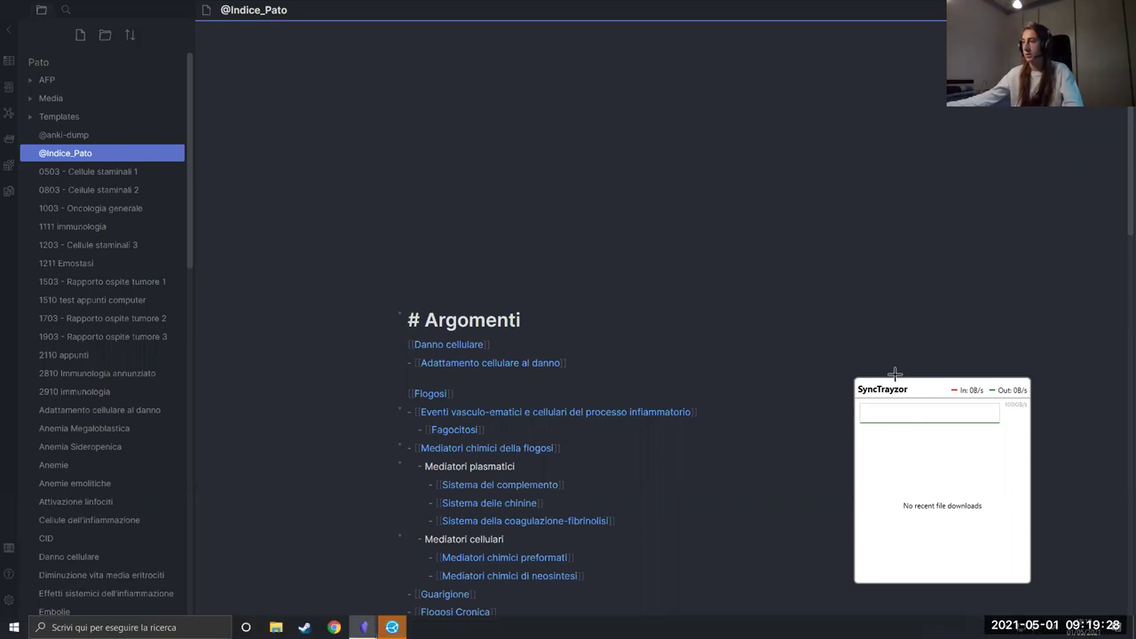
left_click(363, 627)
left_click(1006, 629)
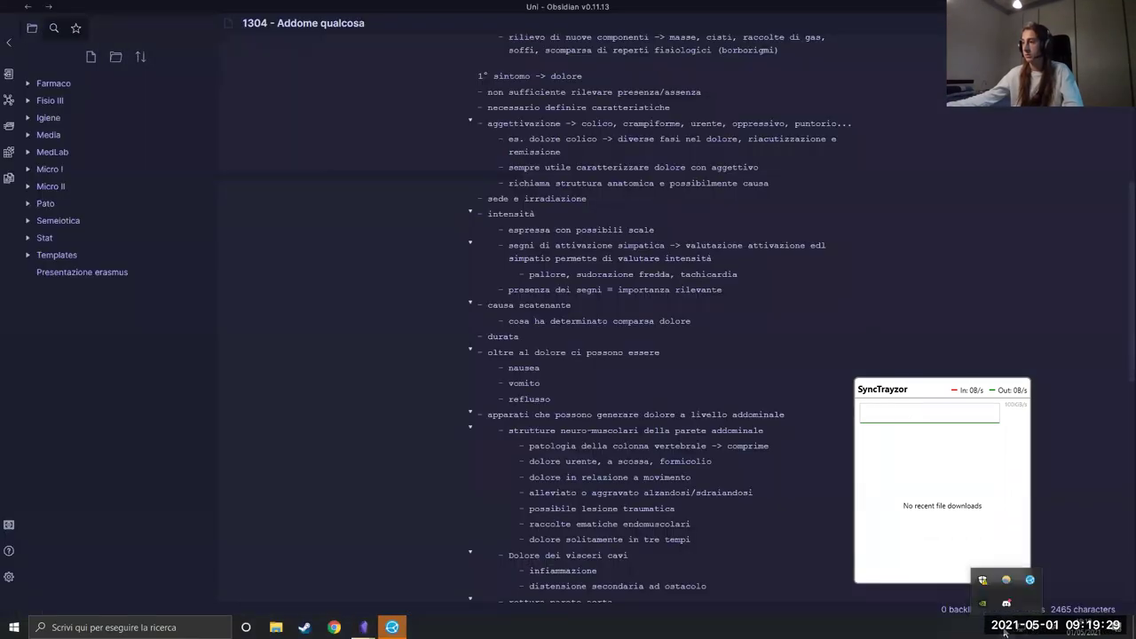
left_click(1031, 580)
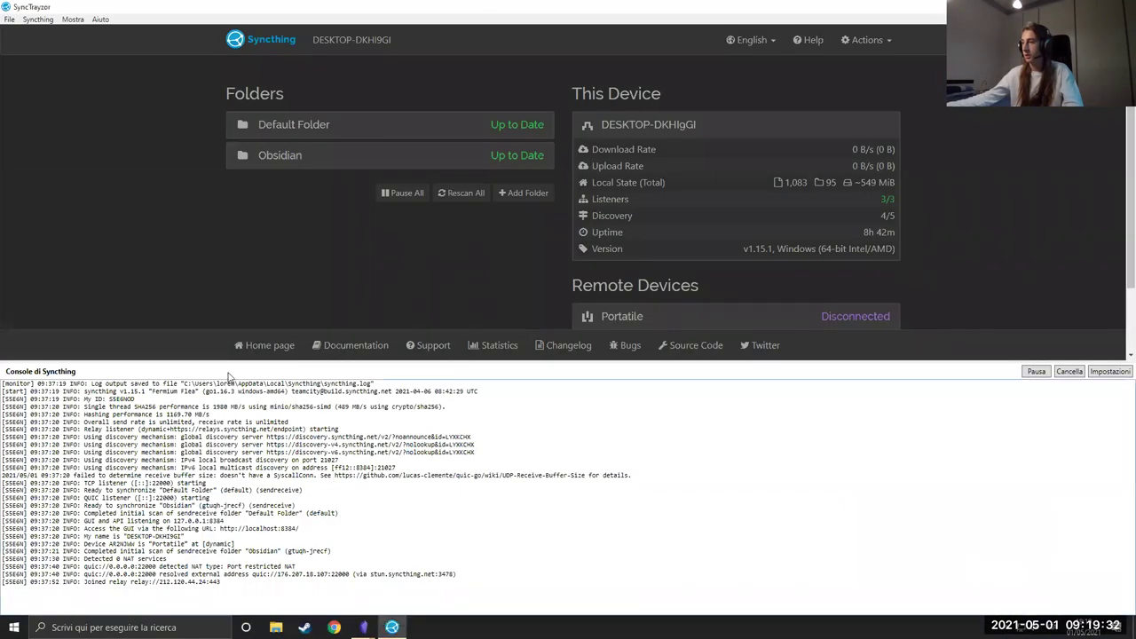
- Examine the synced folders, this device's details and the remote devices in Syncthing, and close the window
scroll(494, 305, "down", 3)
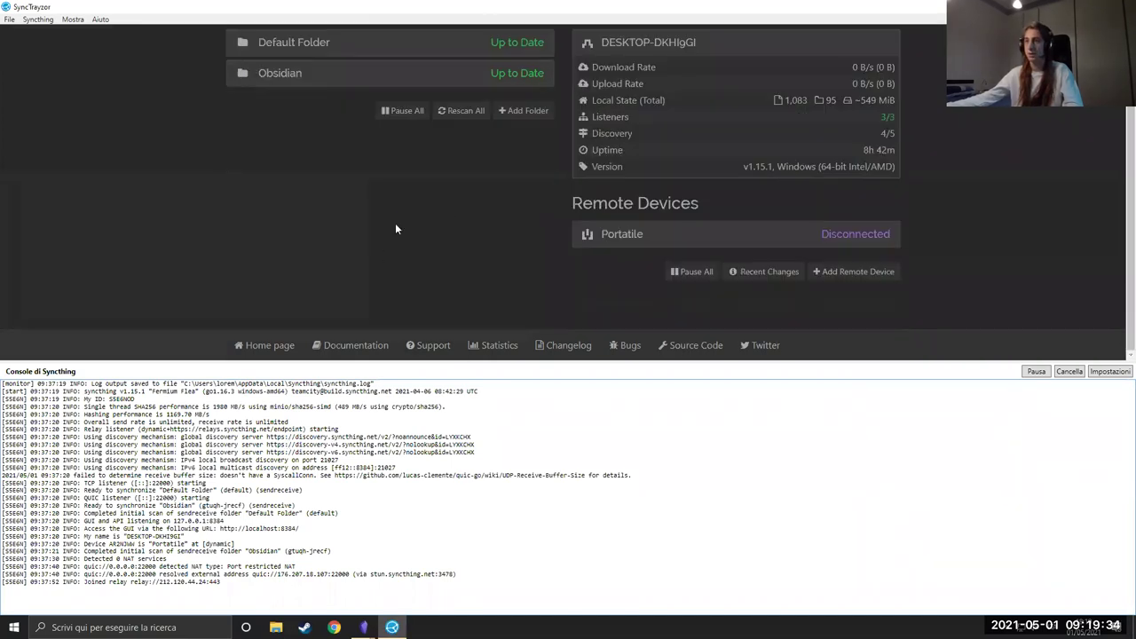
scroll(509, 241, "up", 3)
scroll(429, 242, "down", 3)
scroll(533, 186, "up", 3)
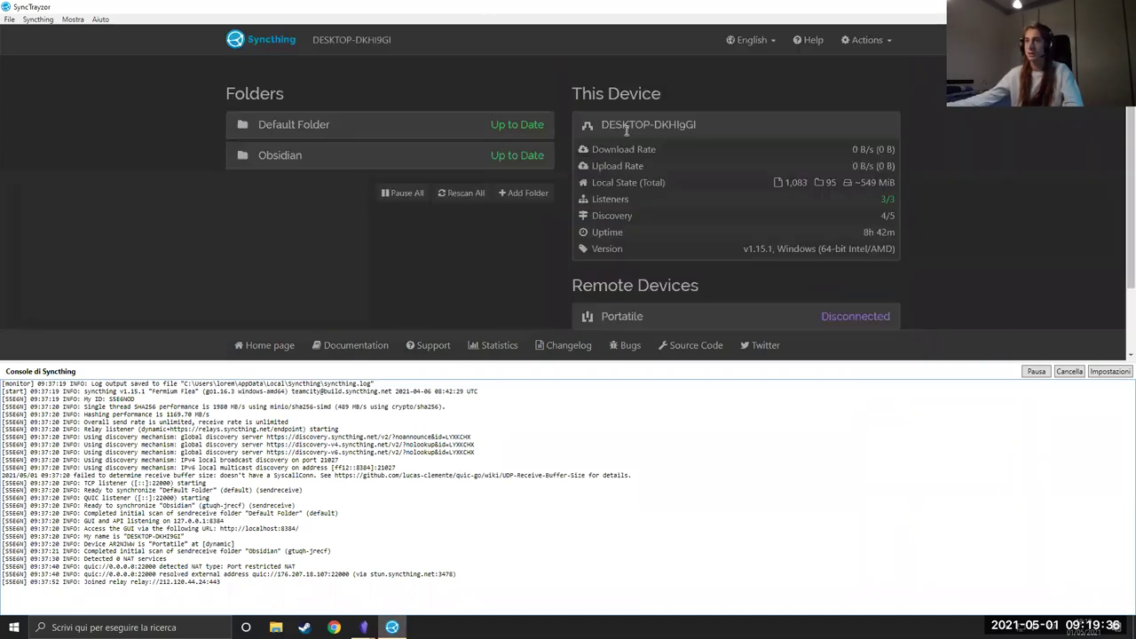
scroll(299, 197, "down", 3)
scroll(733, 221, "up", 3)
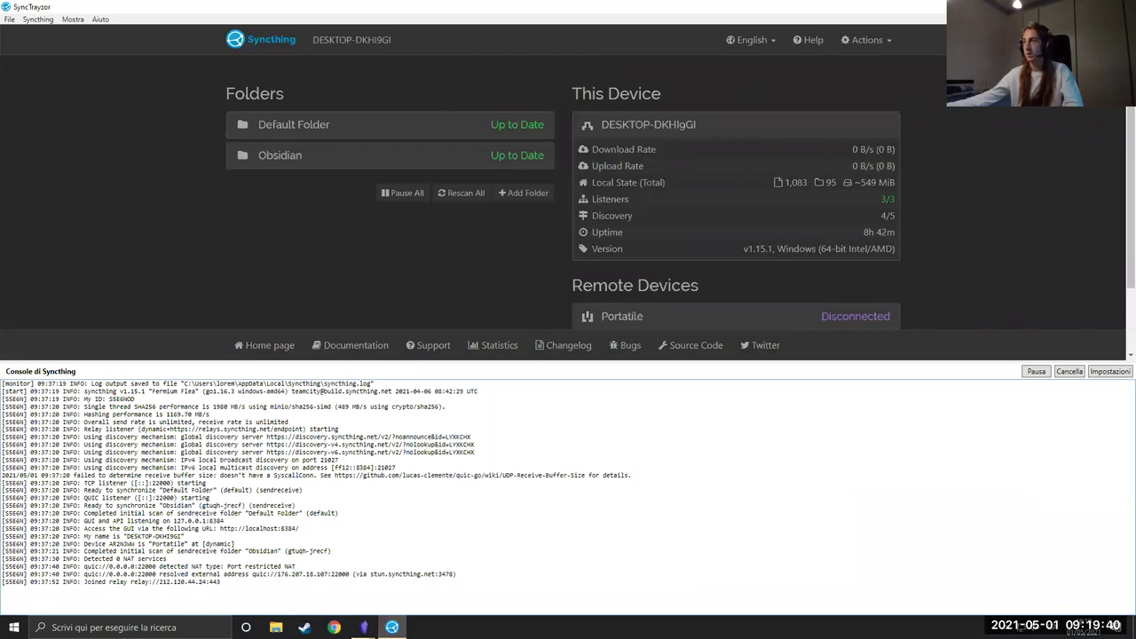
key("alt+F4")
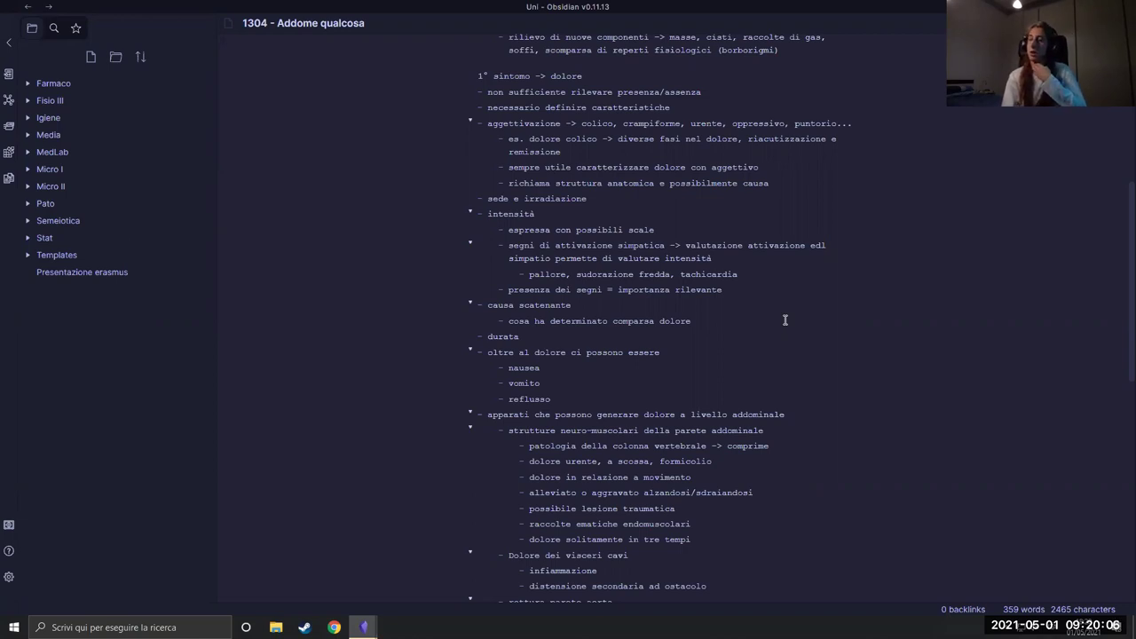
- Switch to the Pato vault in Obsidian, view the Obsidian Git plugin's description among the community plugins, and close the settings
key("alt+Tab")
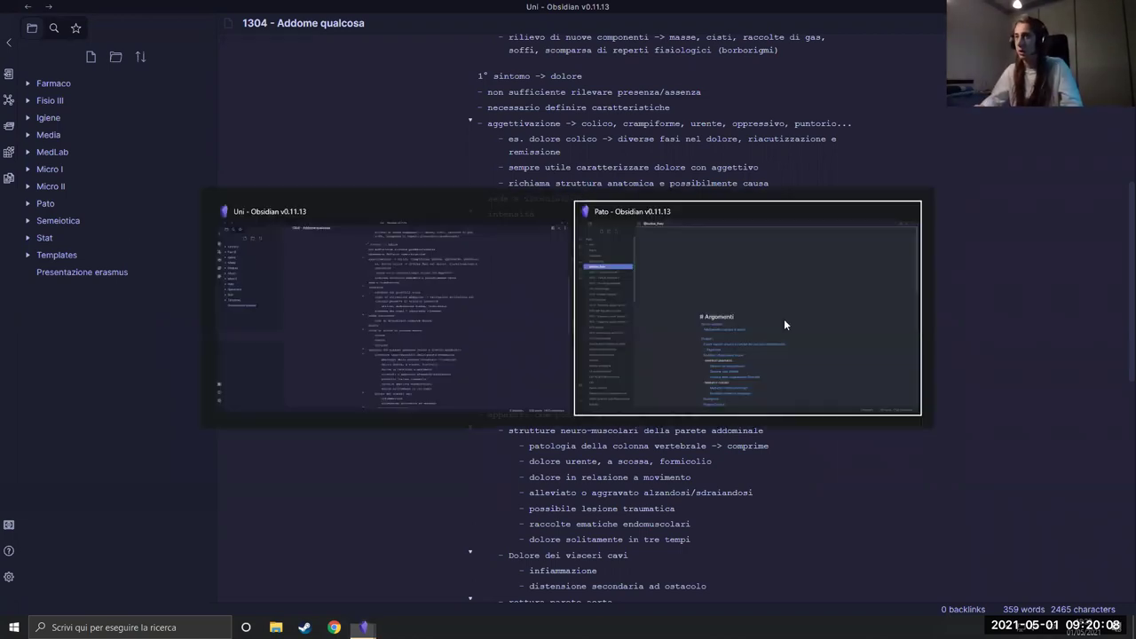
key("ctrl+comma")
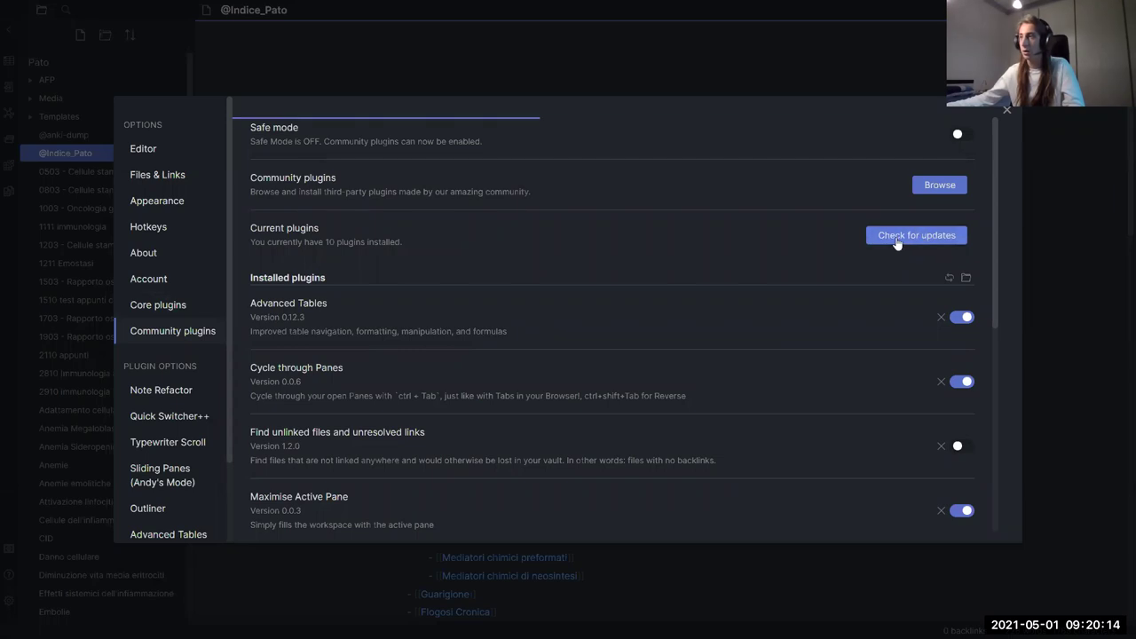
left_click(959, 186)
scroll(292, 391, "down", 3)
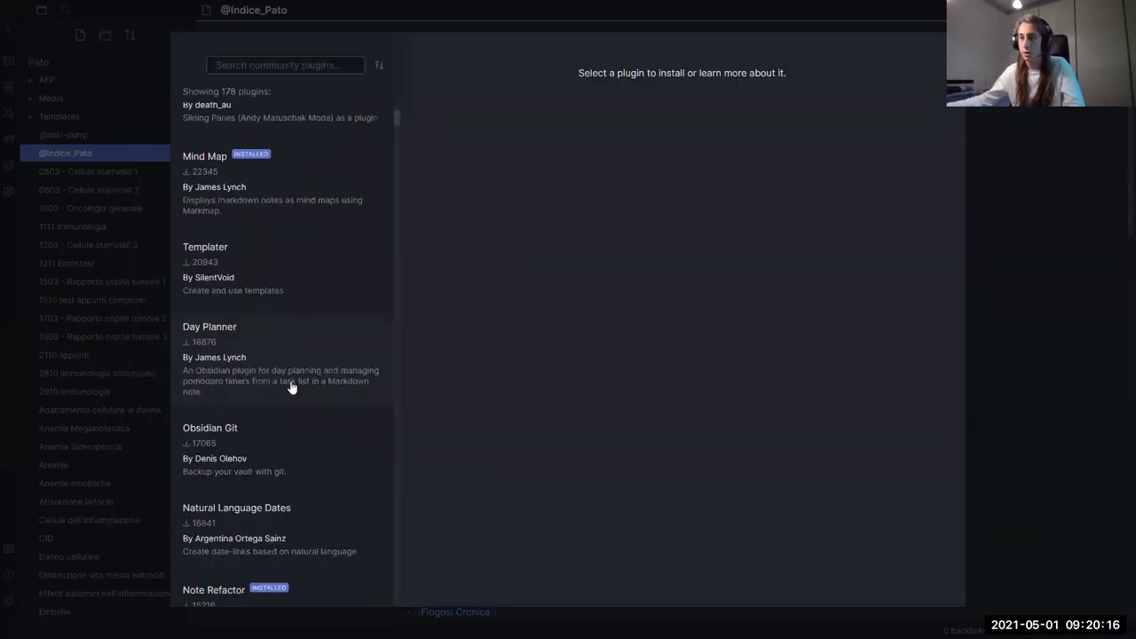
scroll(292, 388, "down", 2)
left_click(279, 285)
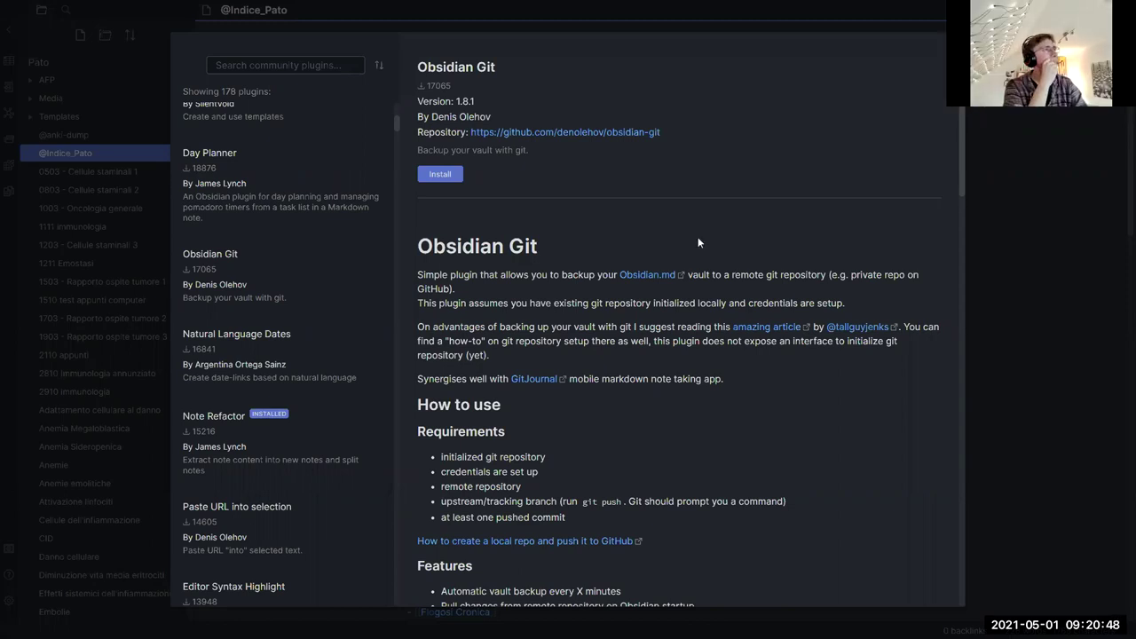
key("Escape")
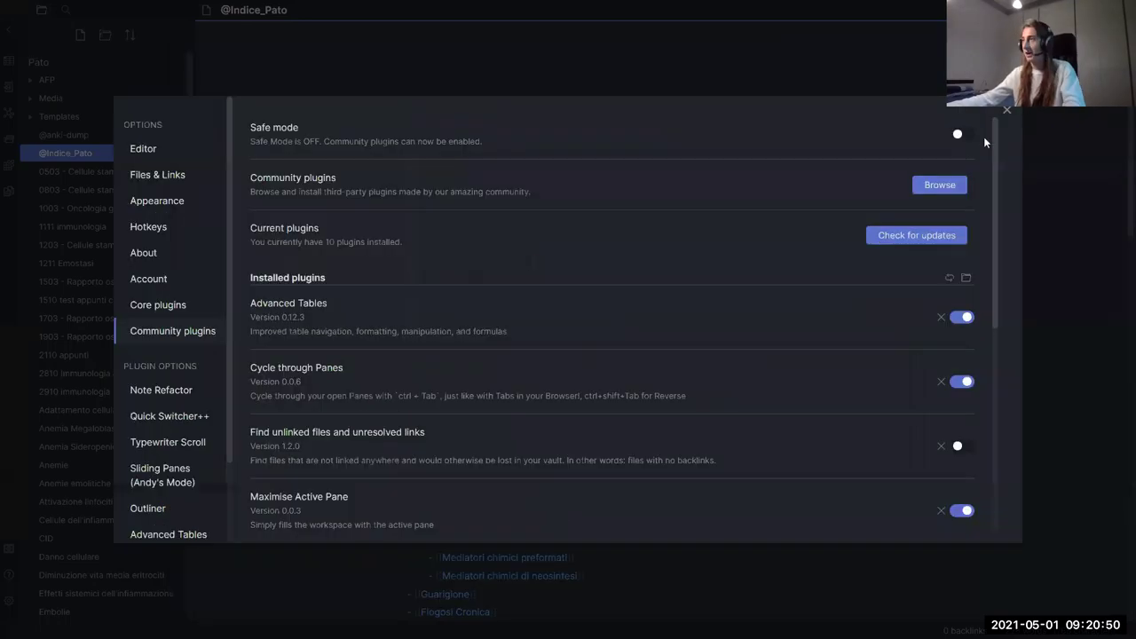
key("Escape")
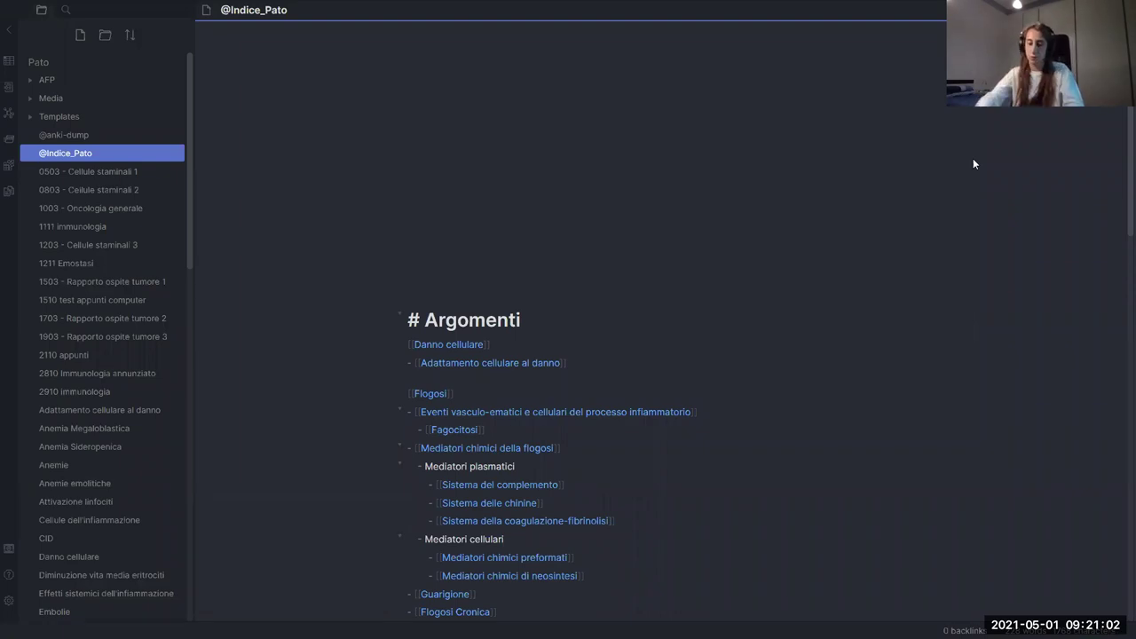
- Open the Pato vault's graph view and limit it to existing files only, leaving orphans hidden
key("ctrl+g")
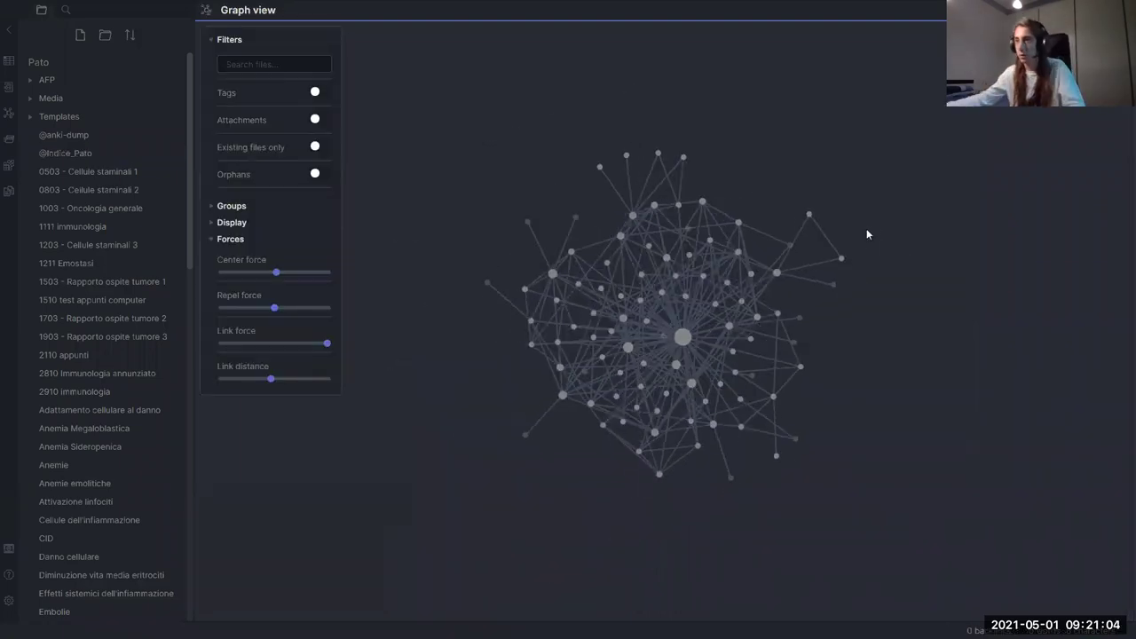
scroll(671, 323, "up", 2)
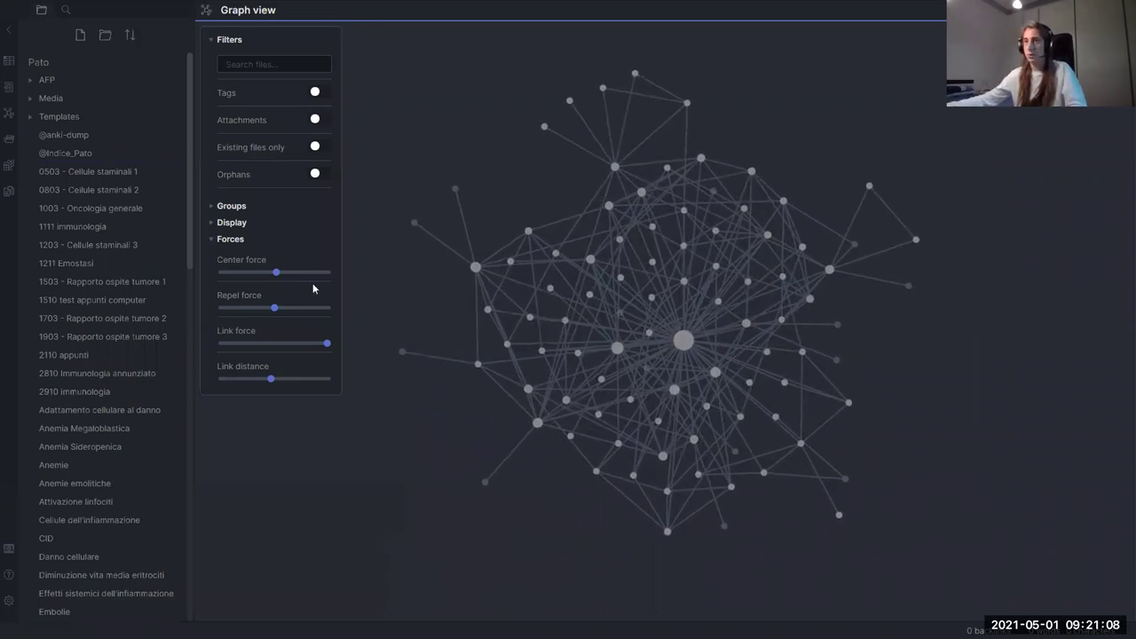
left_click(314, 174)
left_click(314, 174)
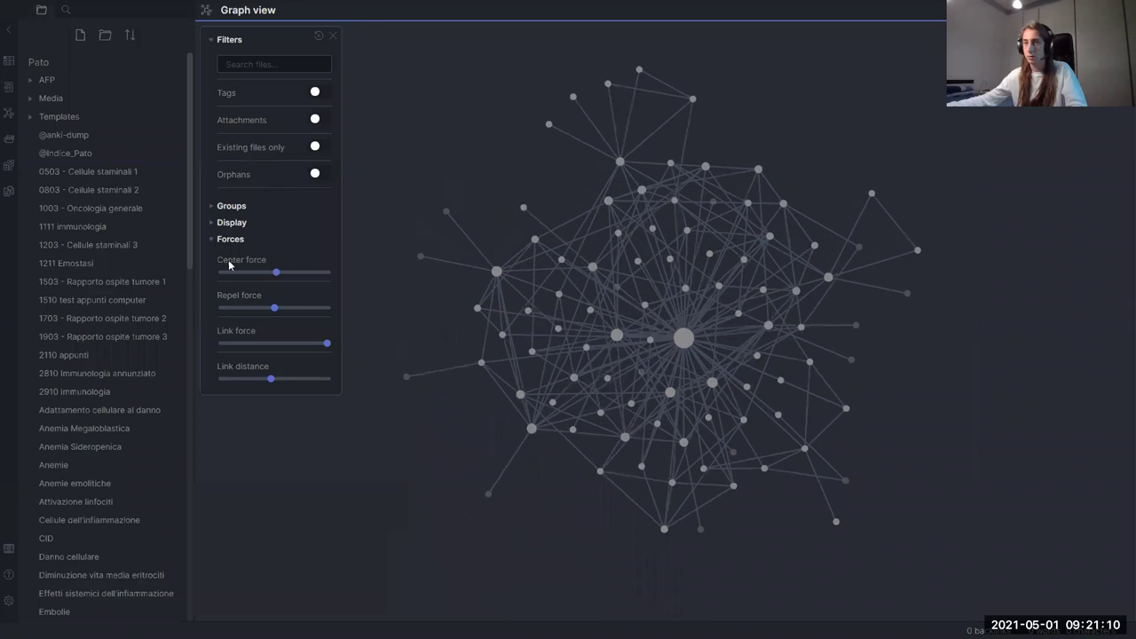
left_click(317, 147)
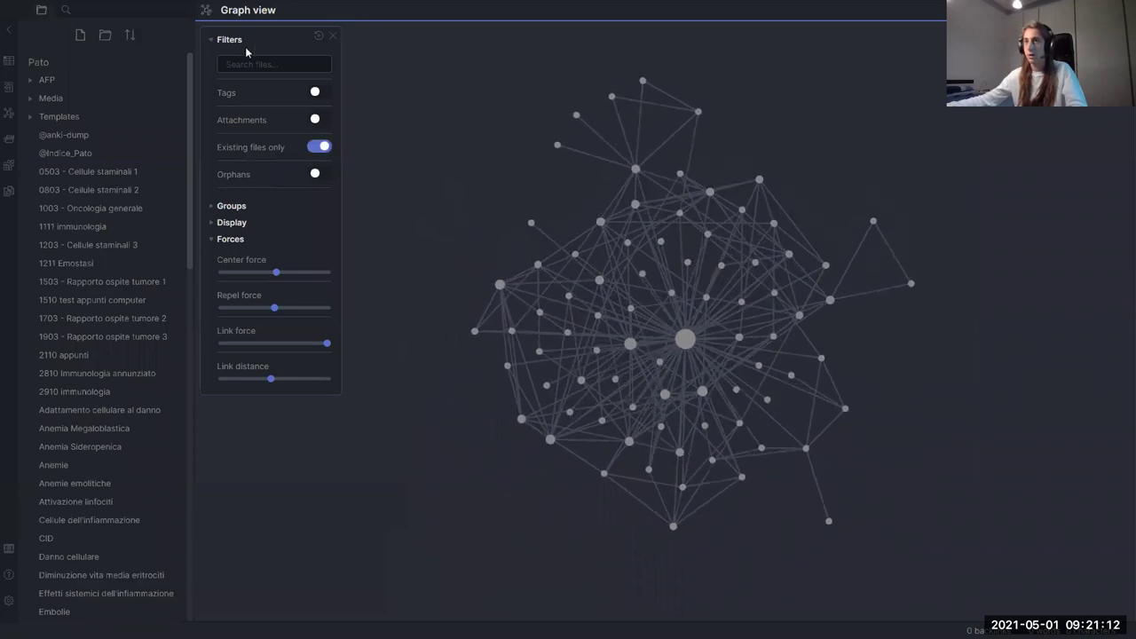
- Collapse the graph's filters and pull the large central node outward to rearrange the linked notes
left_click(218, 40)
left_click_drag(690, 257, 646, 220)
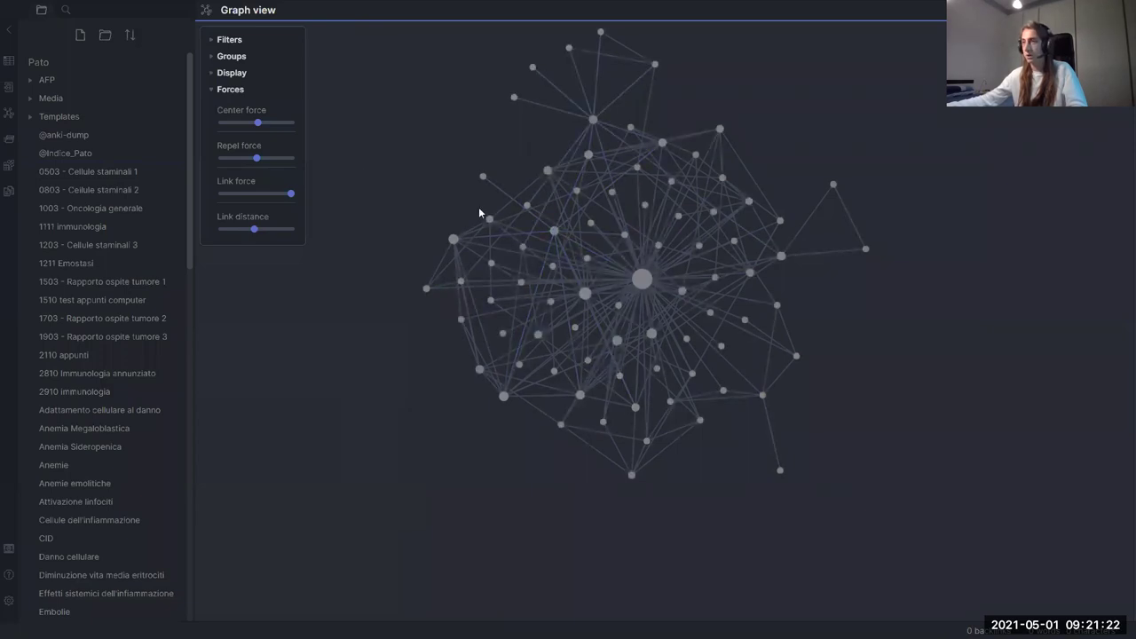
left_click_drag(642, 280, 1053, 142)
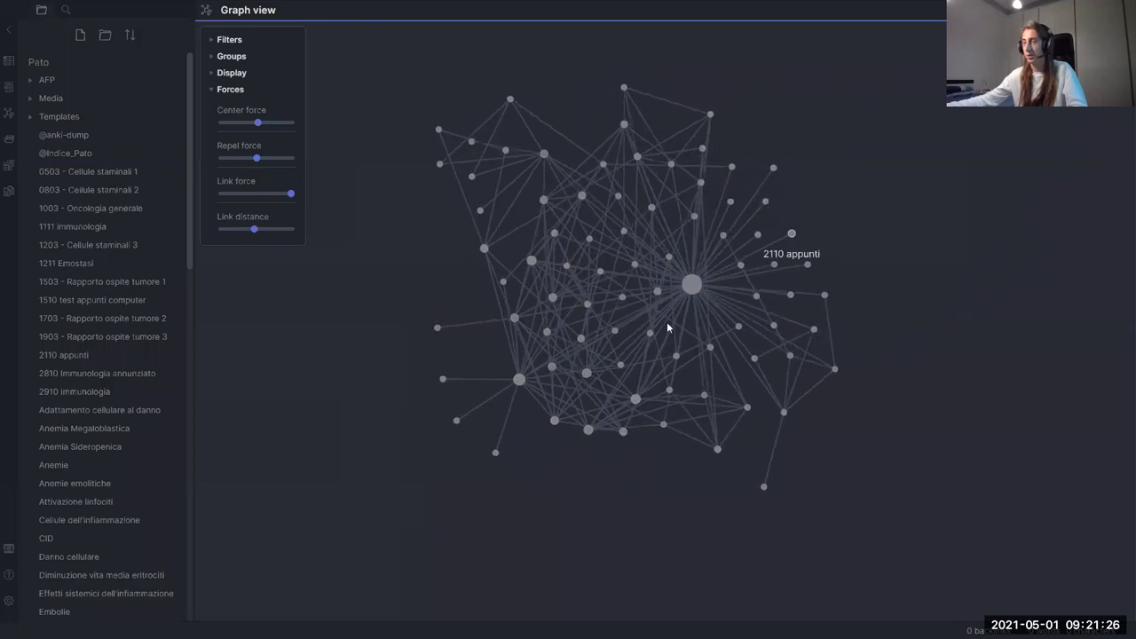
scroll(614, 321, "up", 5)
scroll(640, 323, "down", 5)
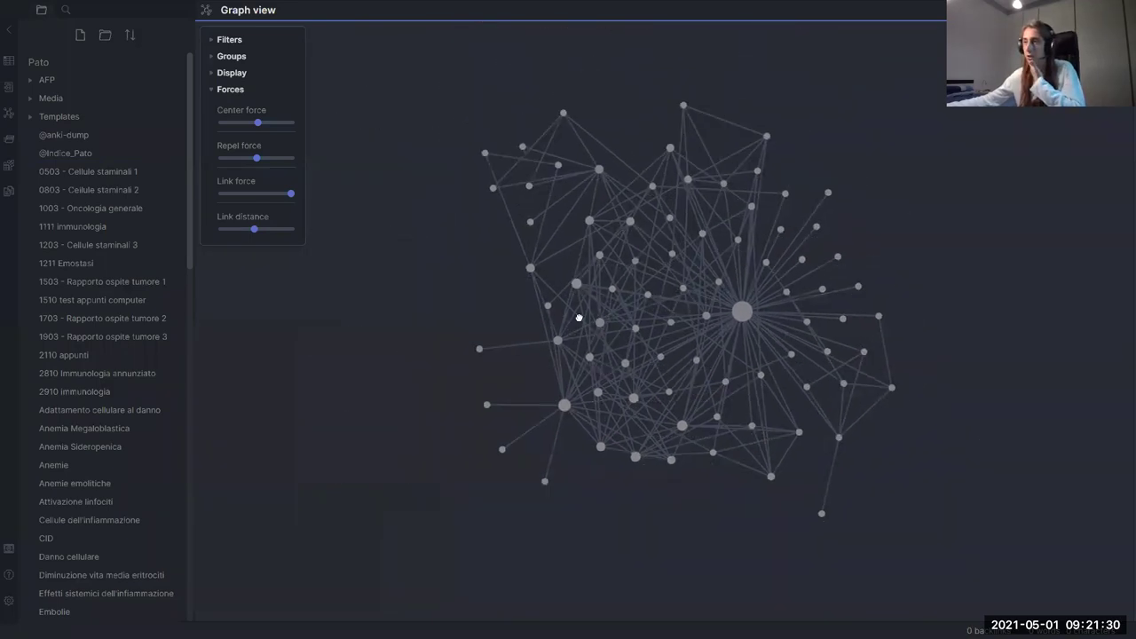
scroll(578, 318, "up", 5)
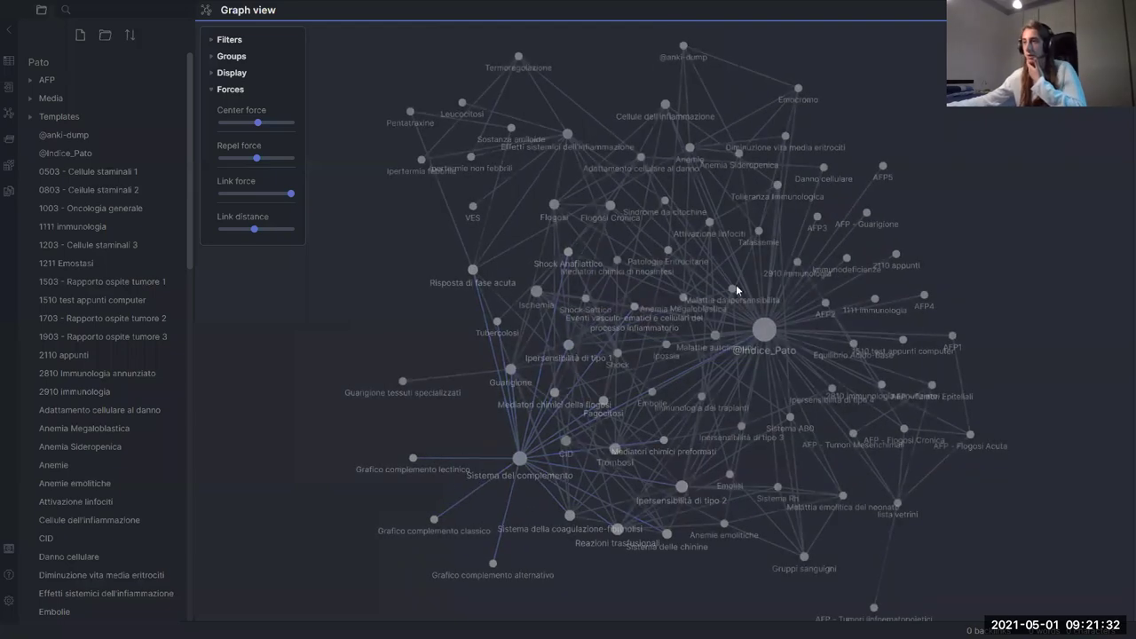
left_click_drag(675, 253, 458, 189)
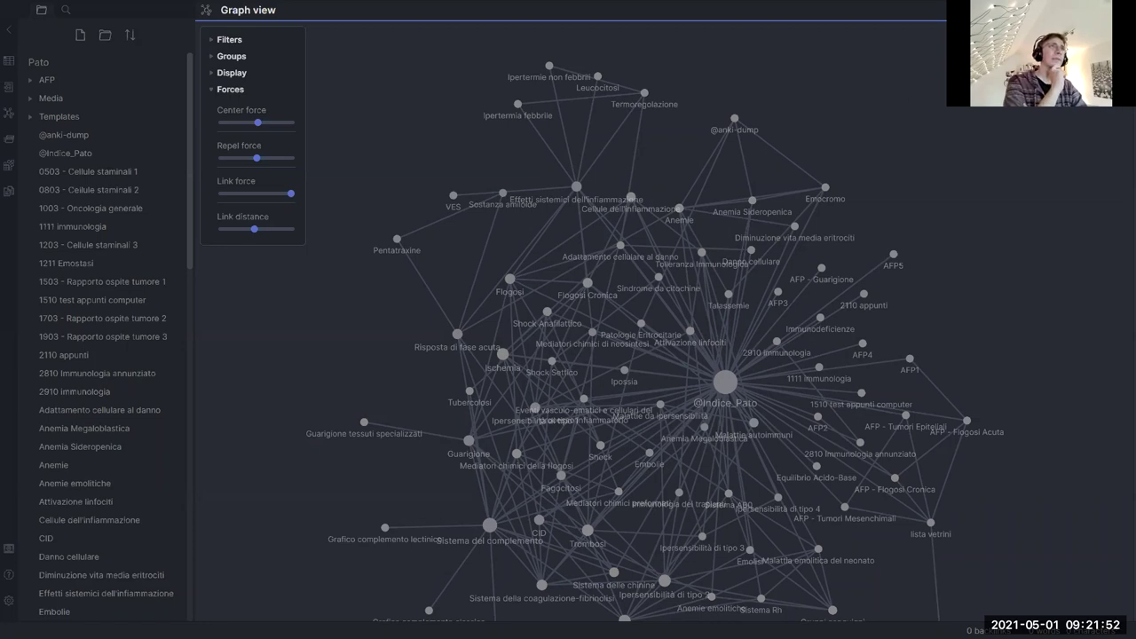
scroll(791, 223, "down", 5)
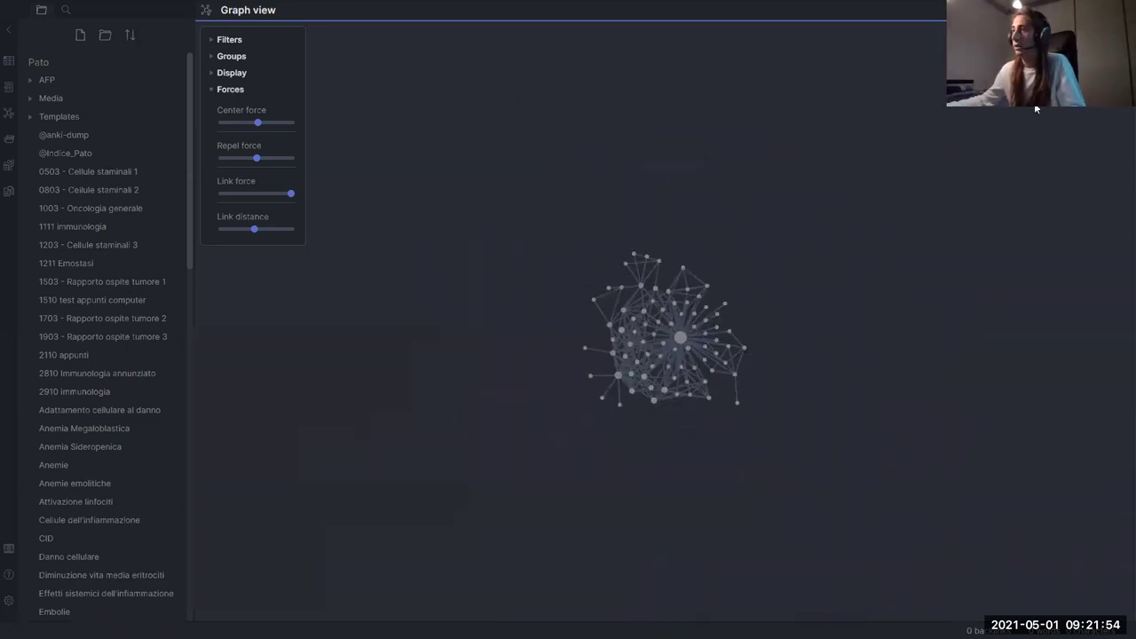
scroll(1034, 103, "up", 3)
left_click_drag(468, 233, 642, 149)
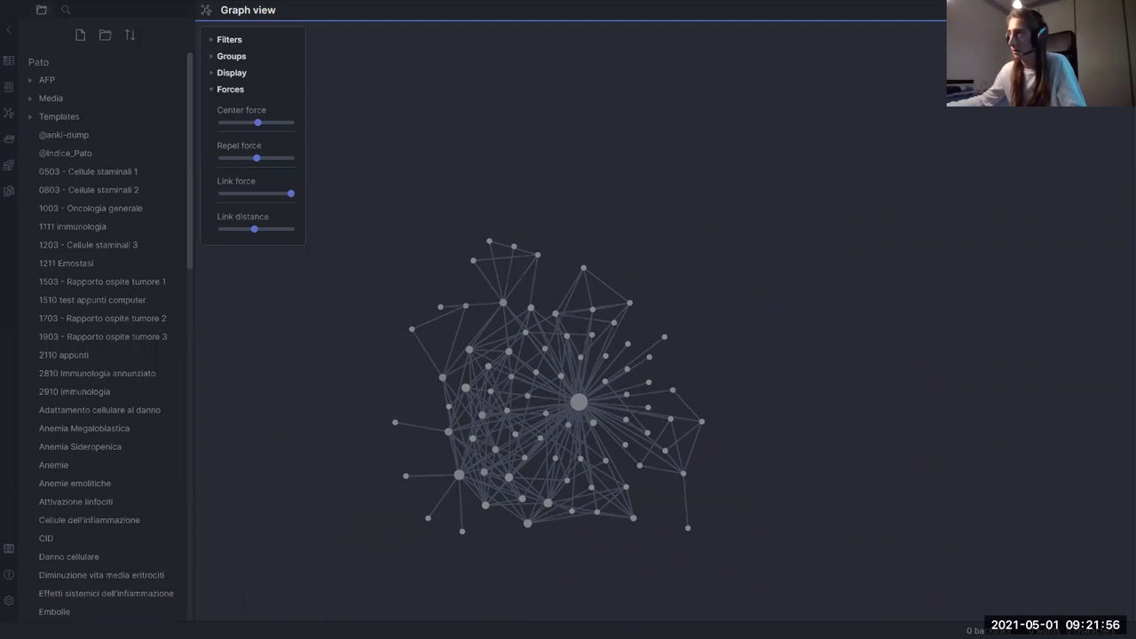
- Return to the Ipersensibilità di tipo 2 note, view its local graph, and come back to the note's text
key("ctrl+alt+Left")
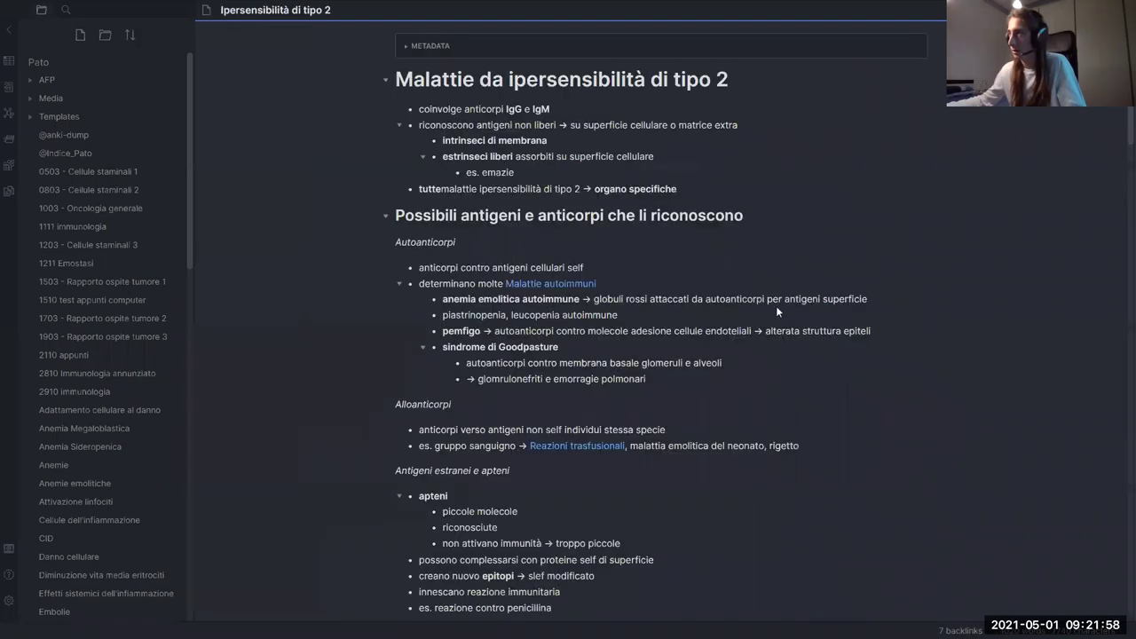
key("ctrl+alt+Right")
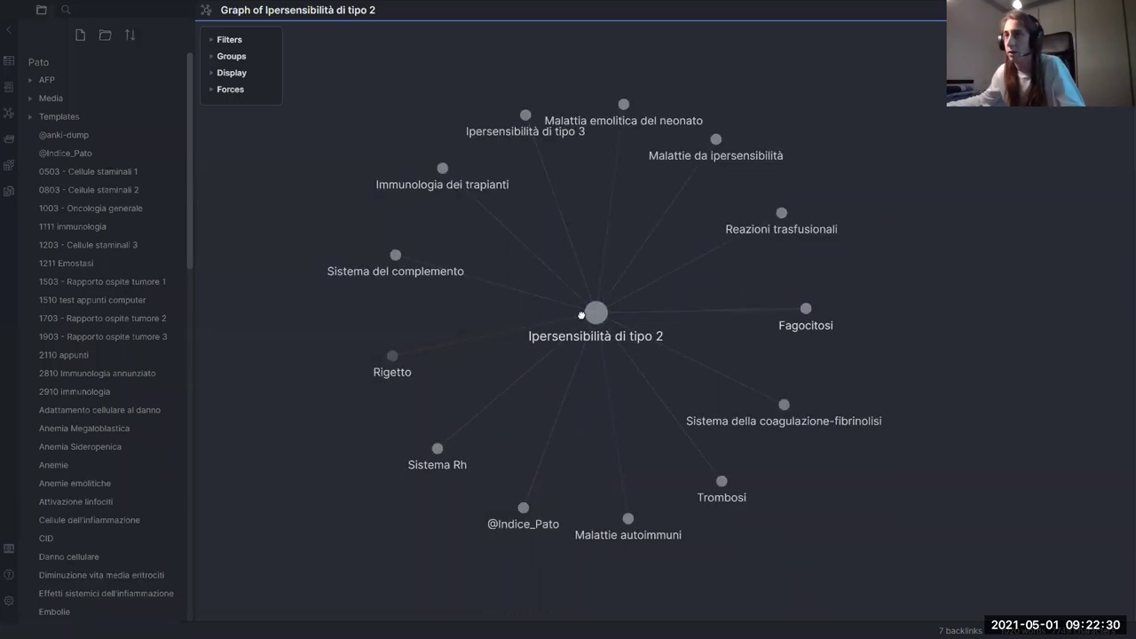
key("ctrl+alt+Left")
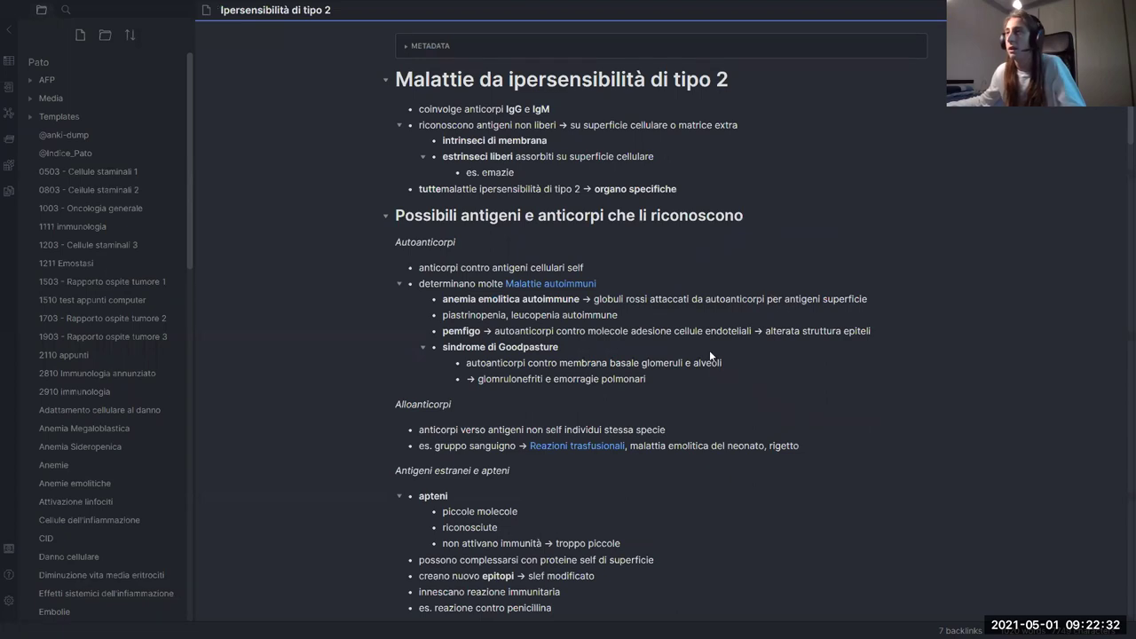
scroll(710, 350, "down", 5)
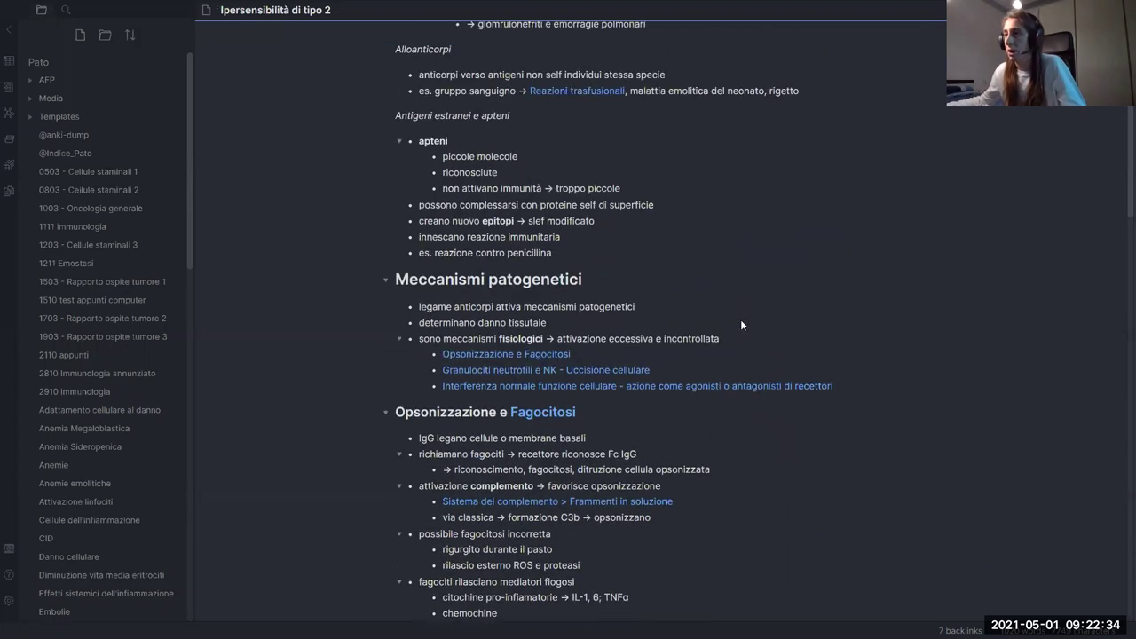
scroll(577, 311, "up", 5)
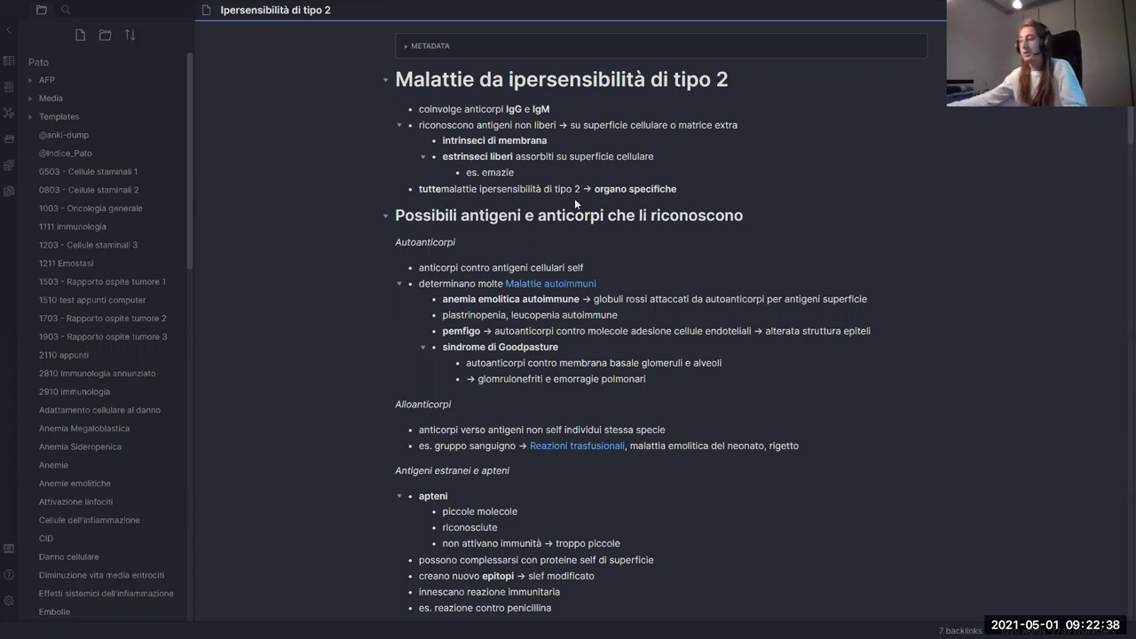
- Hide the file explorer sidebar and read the Ipersensibilità di tipo 2 note as far as the Opsonizzazione e Fagocitosi section
key("ctrl+shift+l")
scroll(575, 213, "down", 2)
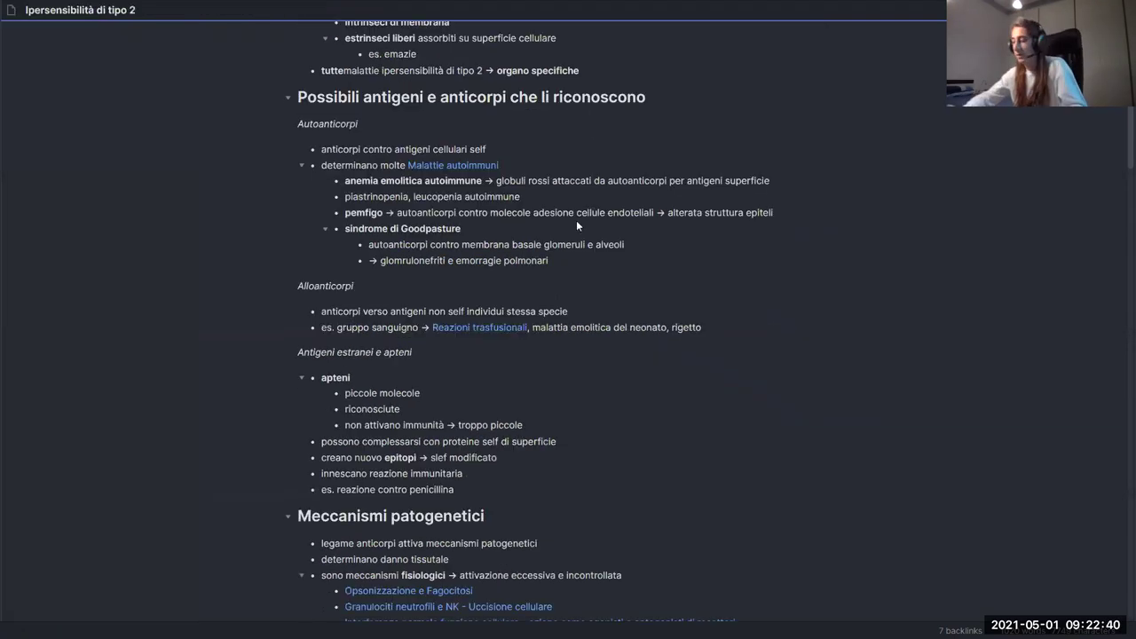
scroll(542, 241, "up", 2)
scroll(547, 263, "down", 1)
scroll(632, 181, "down", 2)
scroll(622, 236, "up", 3)
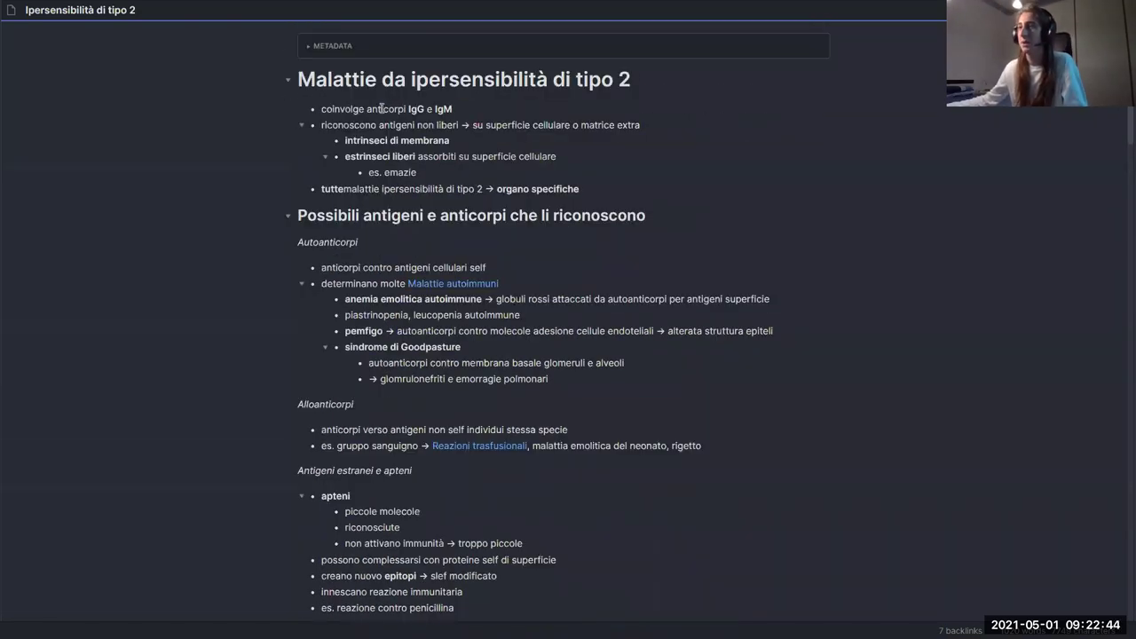
scroll(573, 180, "down", 2)
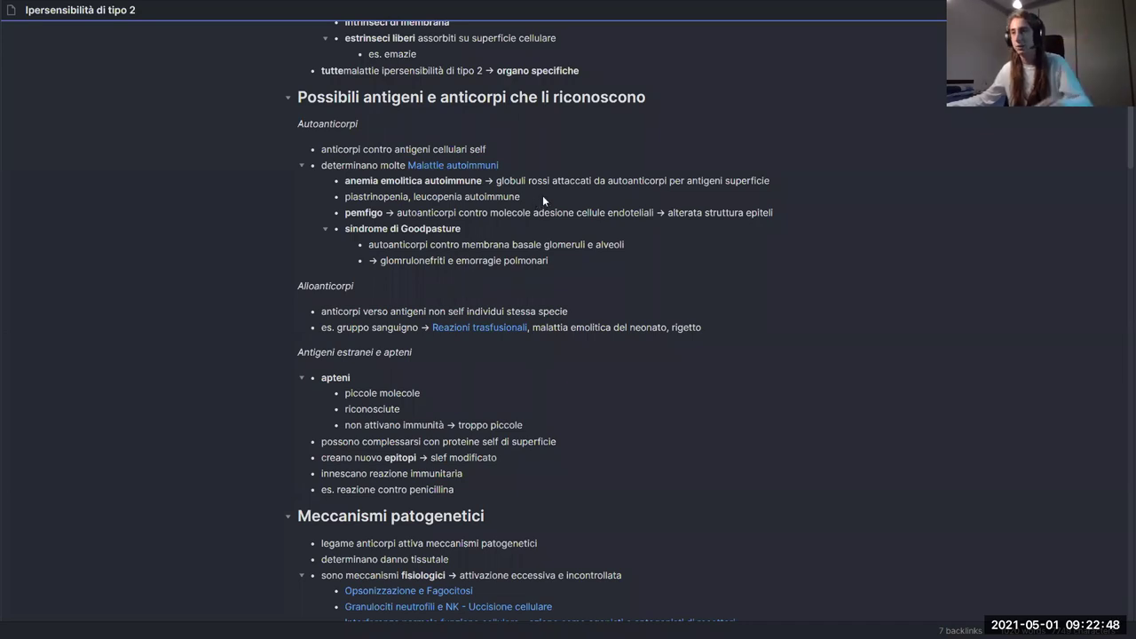
scroll(550, 197, "down", 3)
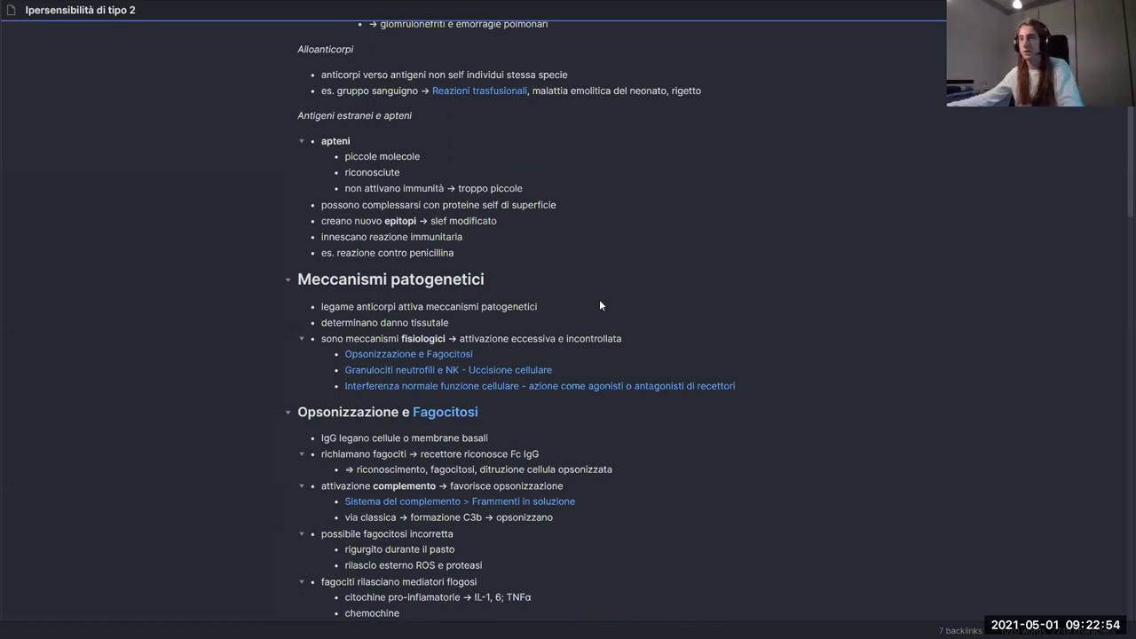
scroll(538, 386, "up", 2)
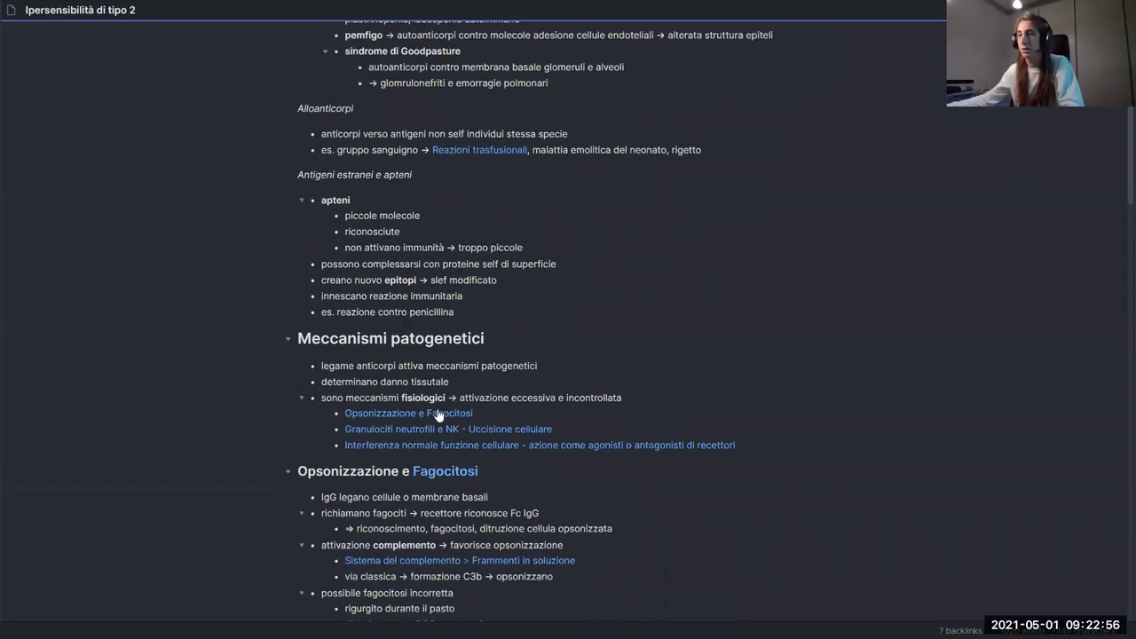
scroll(626, 355, "down", 2)
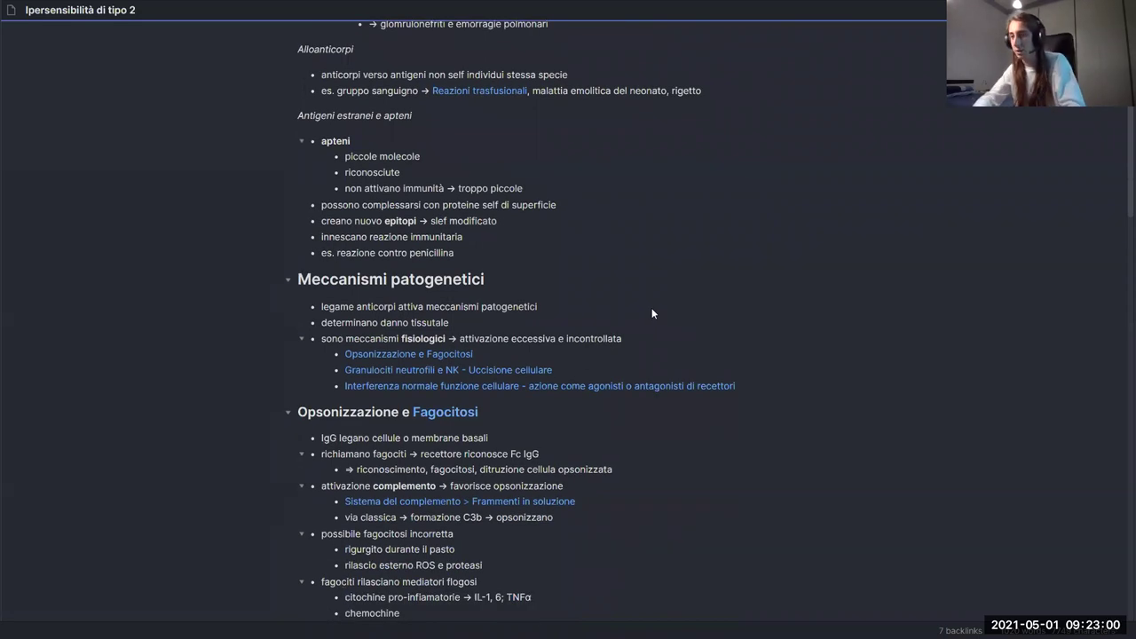
- View the whole vault graph briefly, open the Ipersensibilità di tipo 2 note's local graph, and pull its central node
key("ctrl+g")
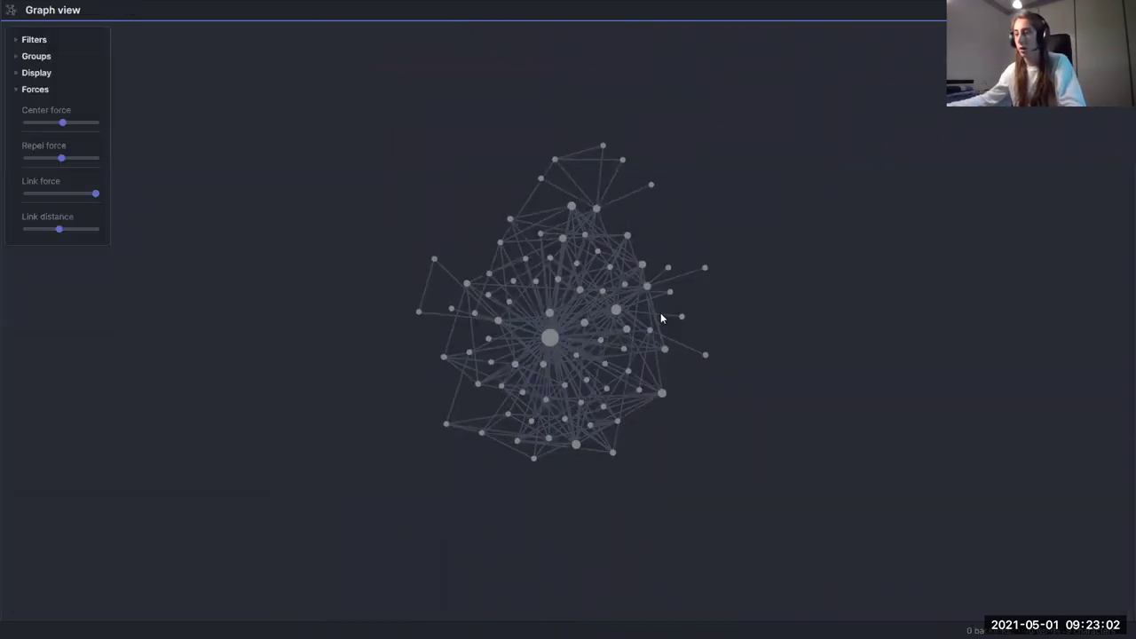
left_click(658, 313)
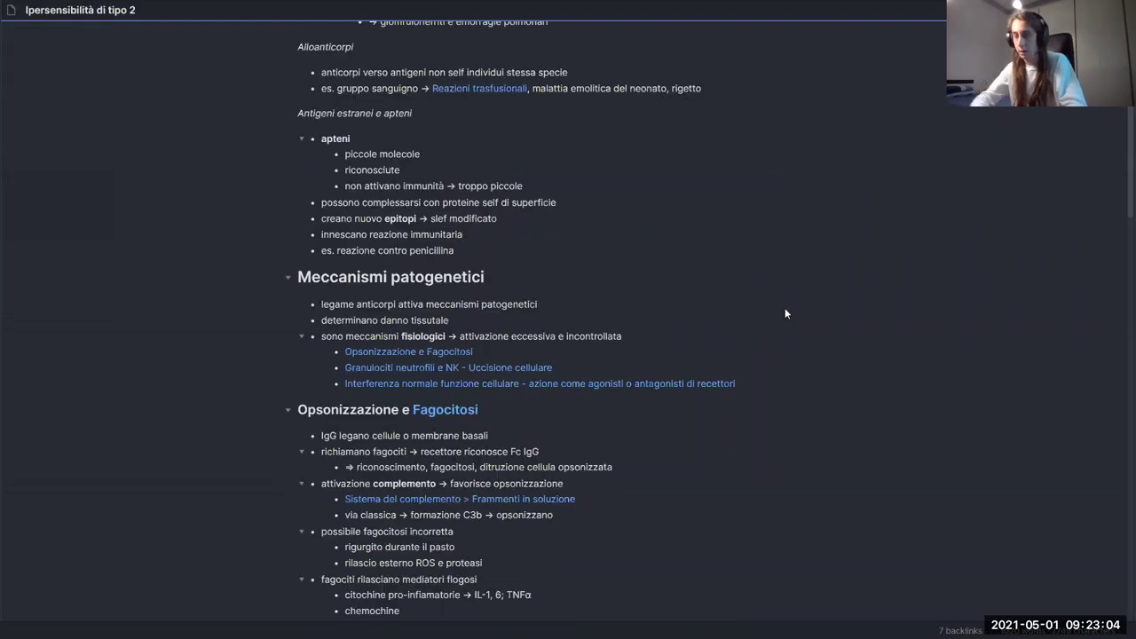
key("ctrl+shift+g")
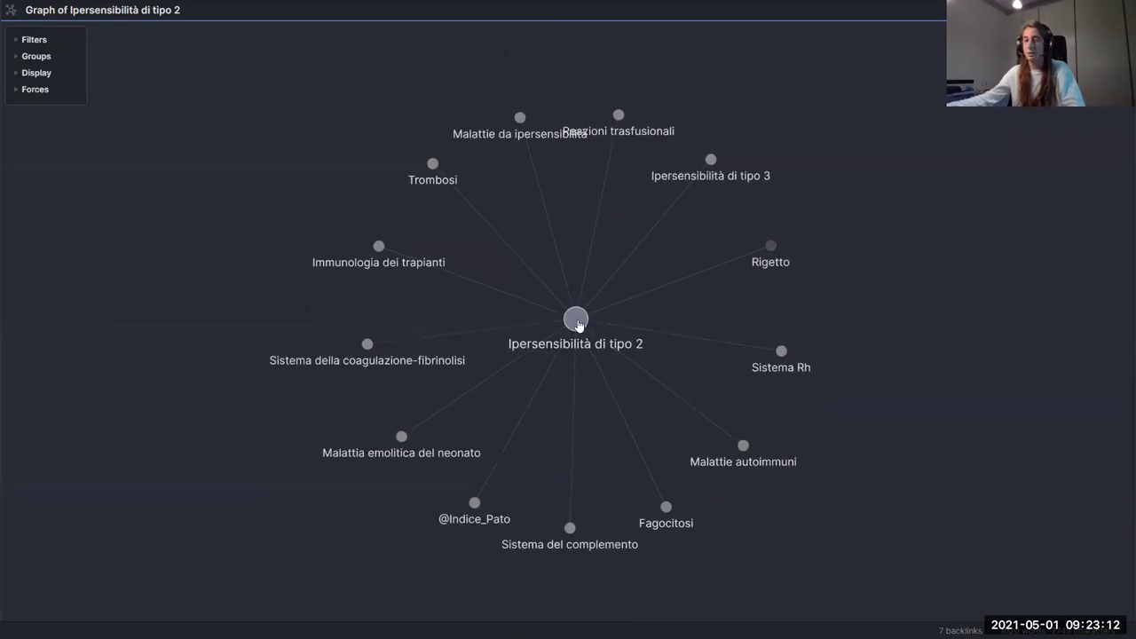
left_click_drag(576, 320, 557, 281)
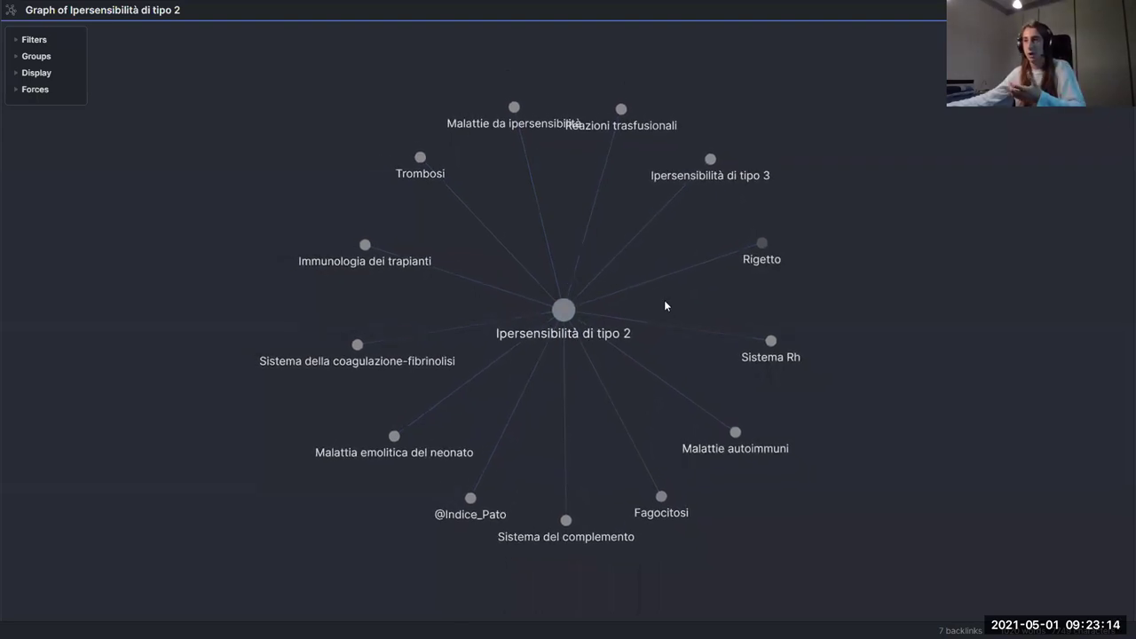
- Return to the Ipersensibilità di tipo 2 note and examine its sections and internal links from the possible antigens to the pathogenetic mechanisms
key("ctrl+alt+Left")
scroll(655, 313, "down", 3)
scroll(268, 323, "up", 1)
mouse_move(444, 292)
scroll(738, 399, "down", 4)
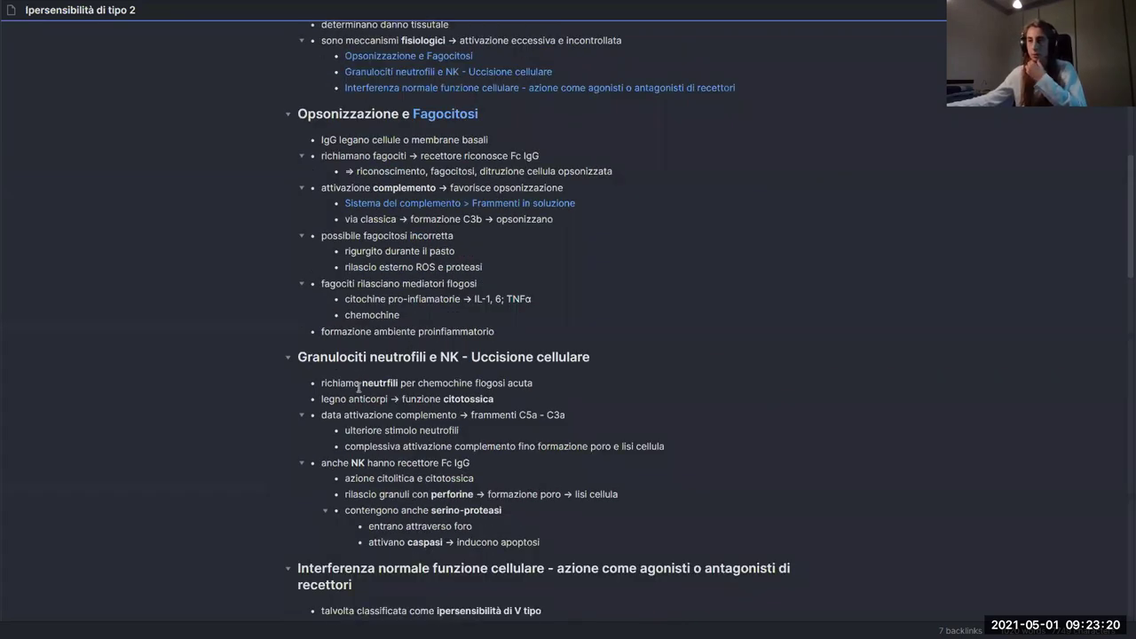
scroll(500, 176, "up", 6)
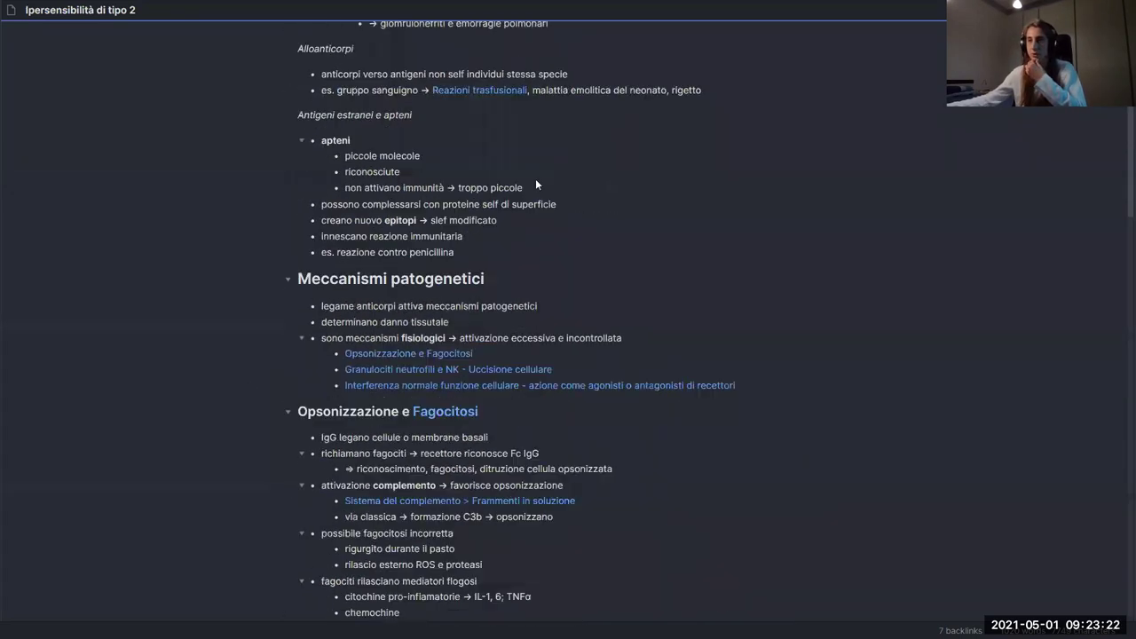
scroll(551, 433, "up", 2)
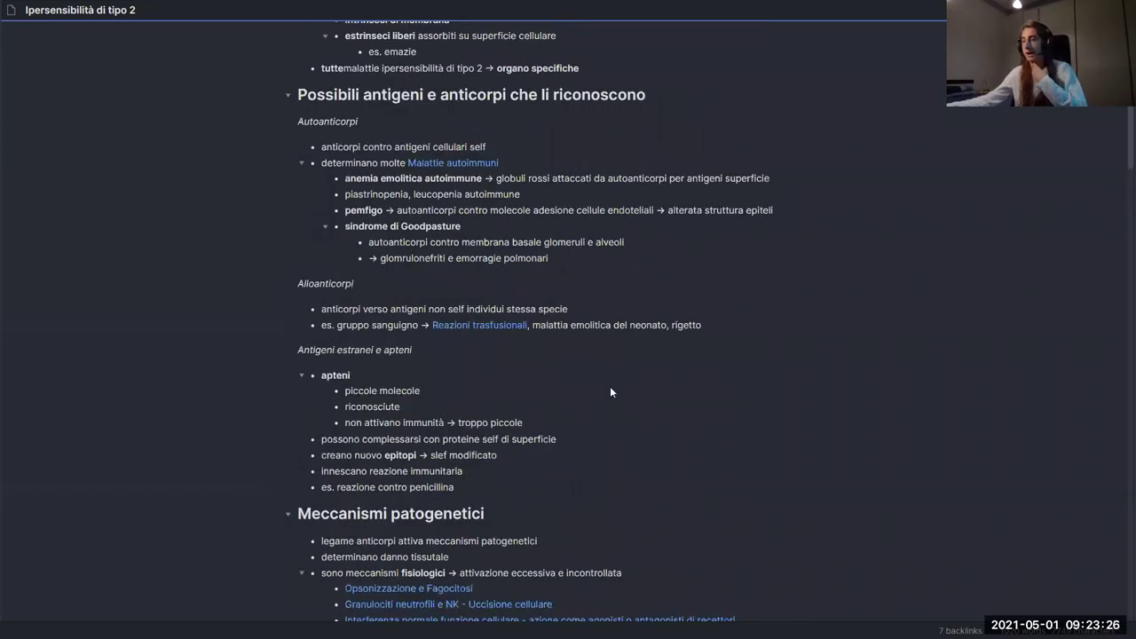
scroll(610, 386, "down", 2)
scroll(622, 271, "down", 4)
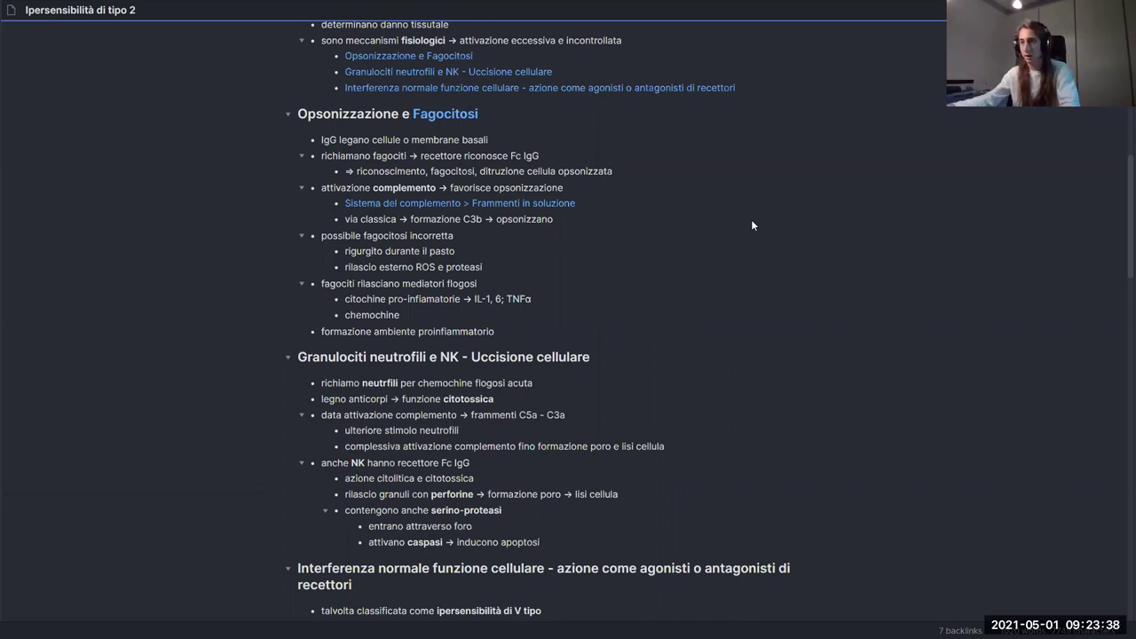
- Open the local graph of Ipersensibilità di tipo 2 and turn on neighbor links in its filters
key("ctrl+shift+g")
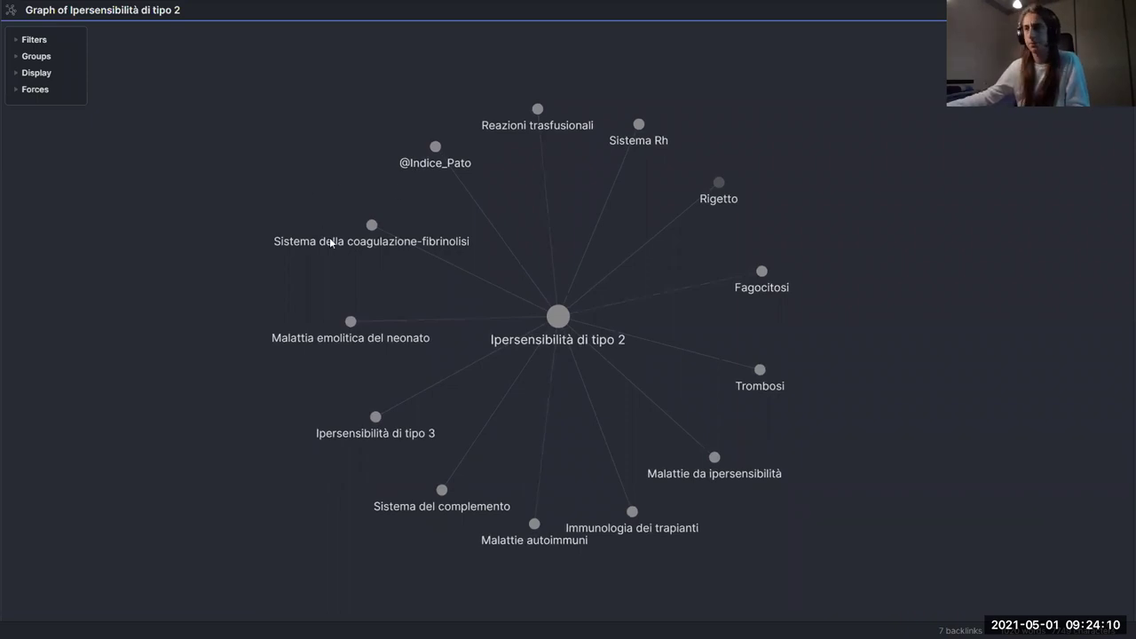
scroll(271, 279, "up", 3)
scroll(382, 315, "down", 3)
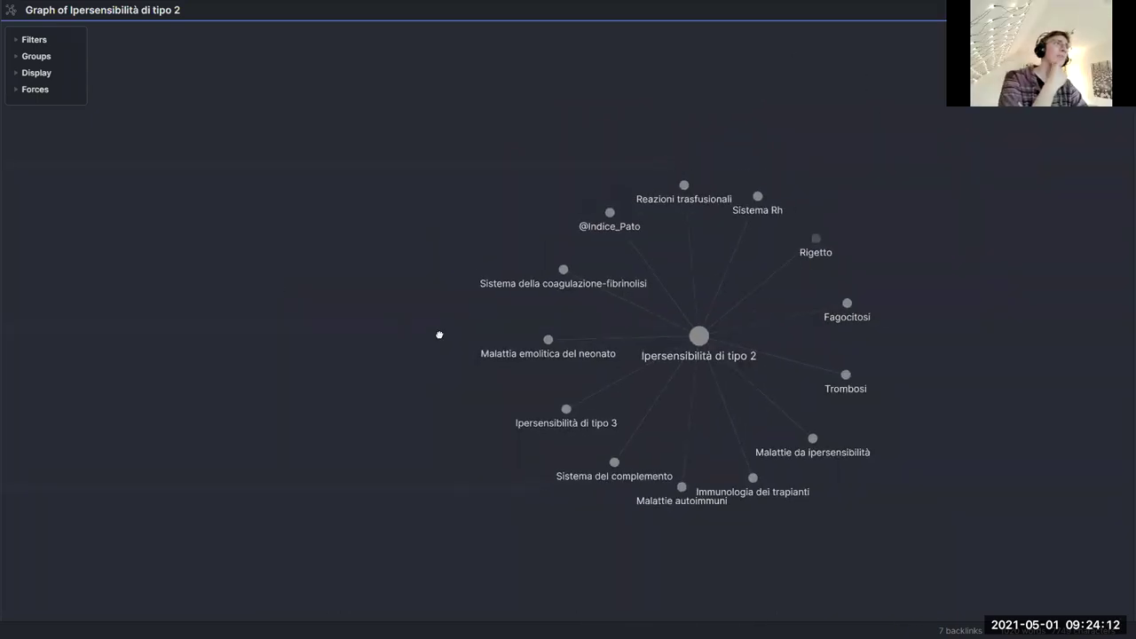
left_click(22, 57)
left_click(20, 57)
left_click(19, 75)
left_click(19, 74)
left_click(20, 42)
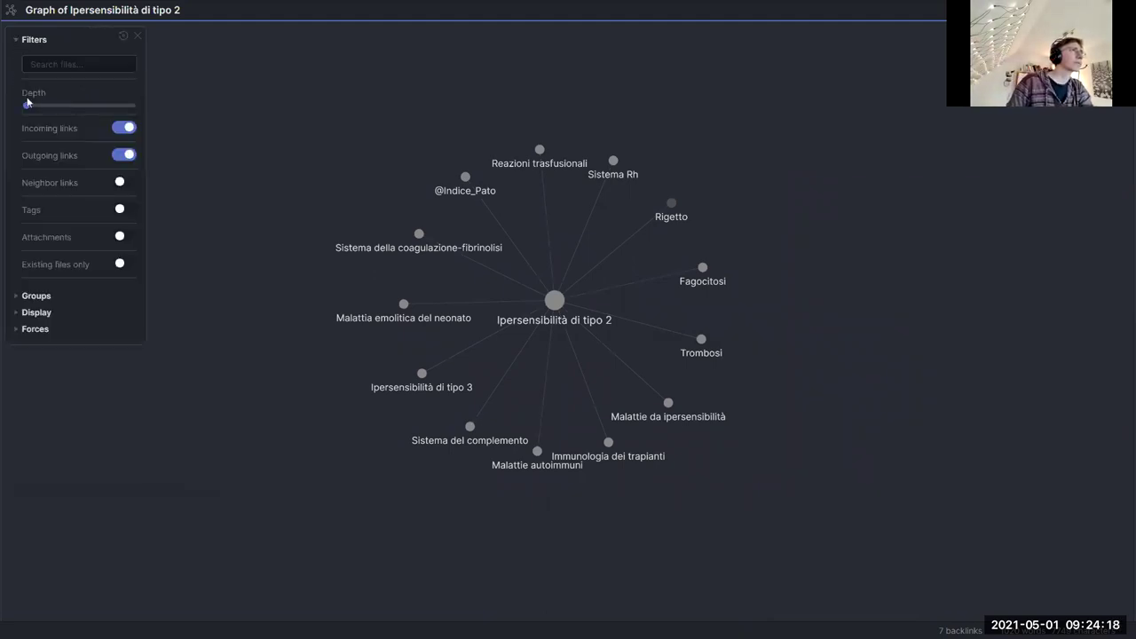
left_click(124, 182)
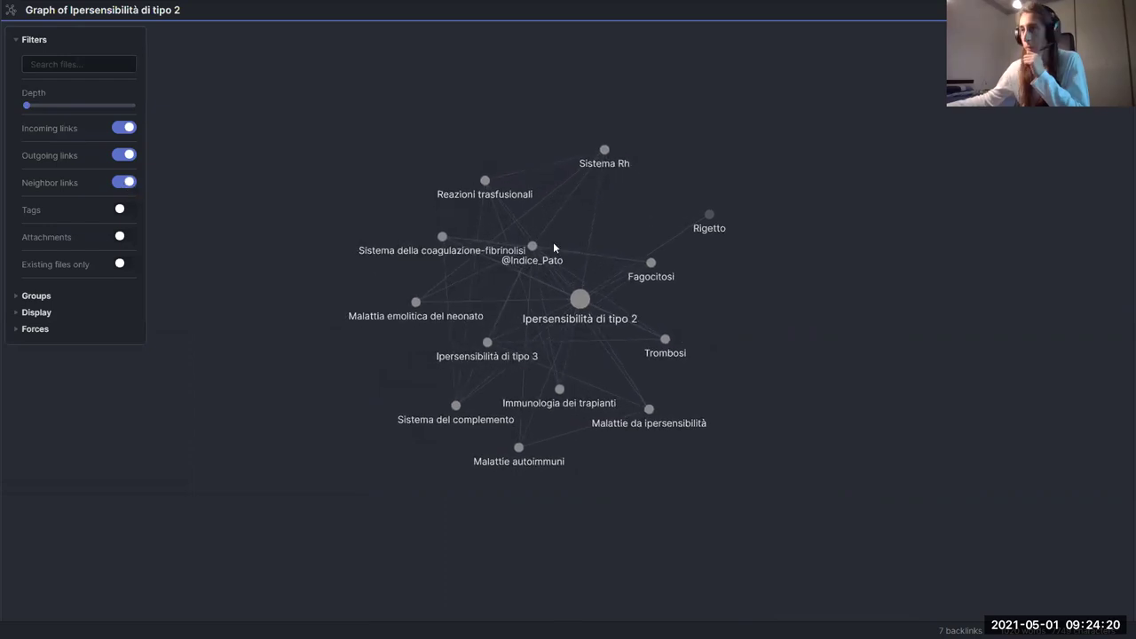
left_click_drag(537, 249, 765, 128)
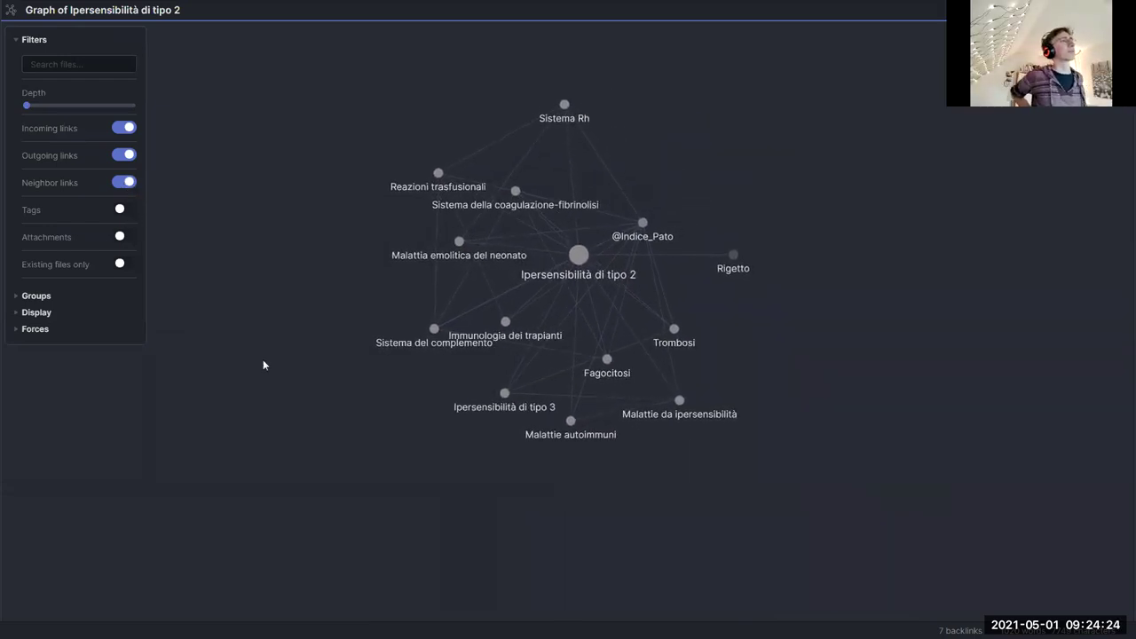
mouse_move(34, 107)
left_mouse_down()
mouse_move(50, 104)
mouse_move(32, 107)
left_mouse_up()
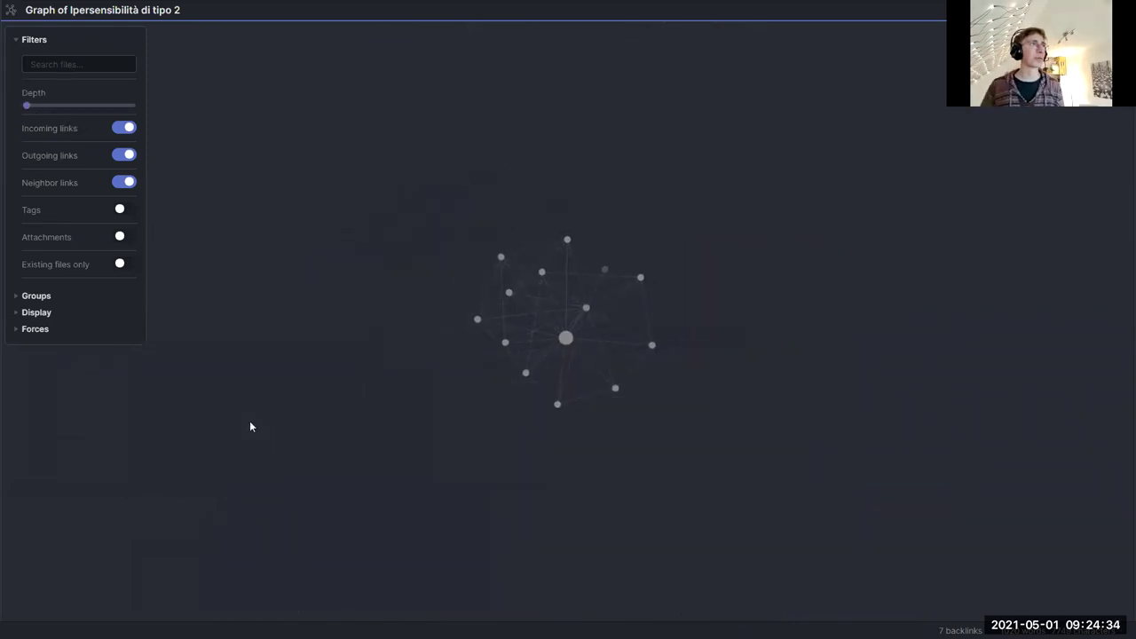
scroll(285, 399, "up", 3)
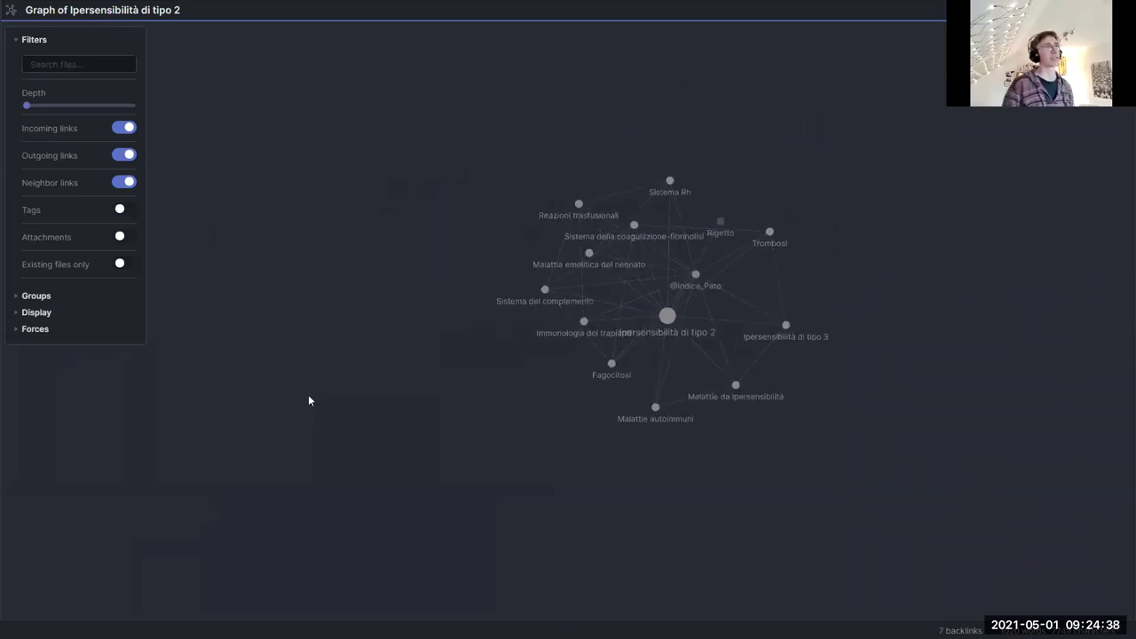
mouse_move(27, 106)
left_mouse_down()
mouse_move(41, 105)
mouse_move(27, 106)
left_mouse_up()
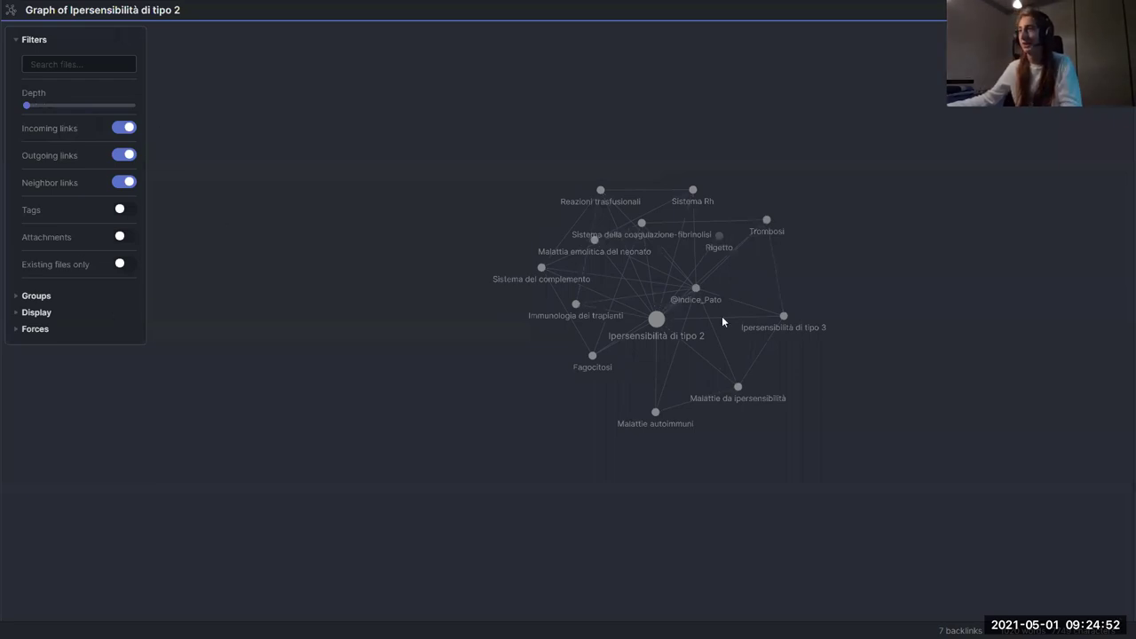
left_click_drag(741, 330, 572, 284)
scroll(572, 289, "up", 3)
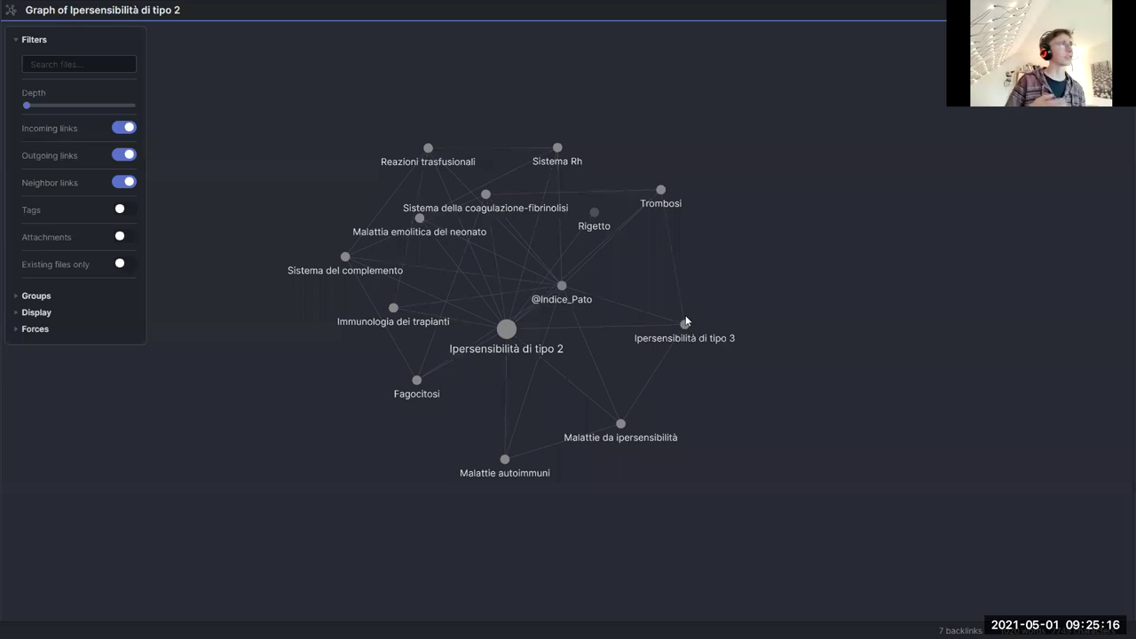
left_click(96, 64)
type("-")
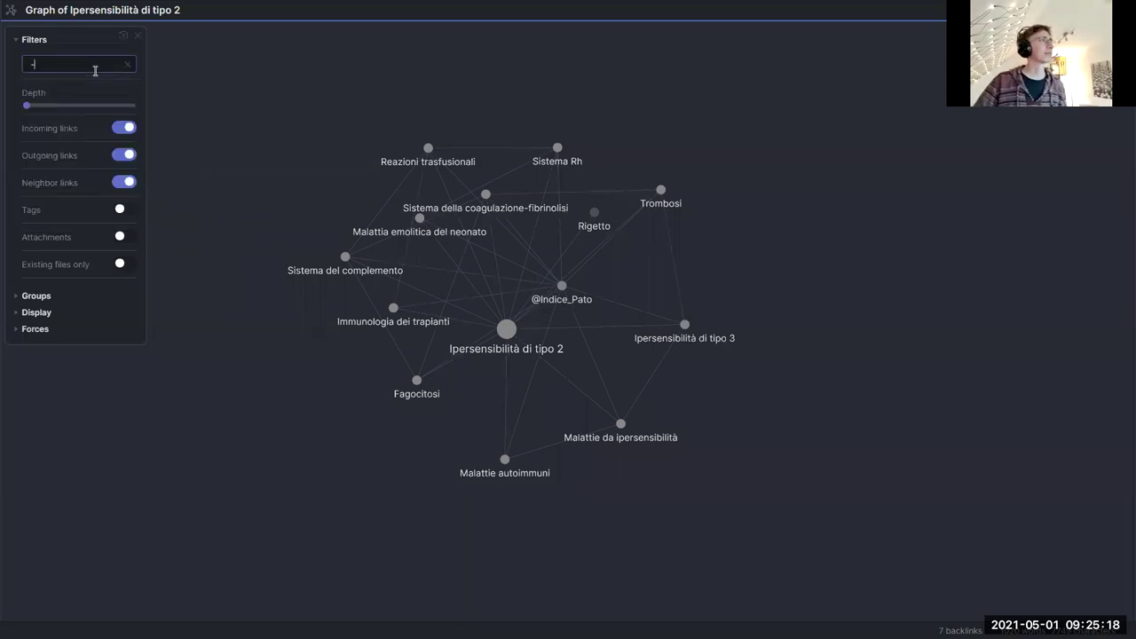
type("file:@indice")
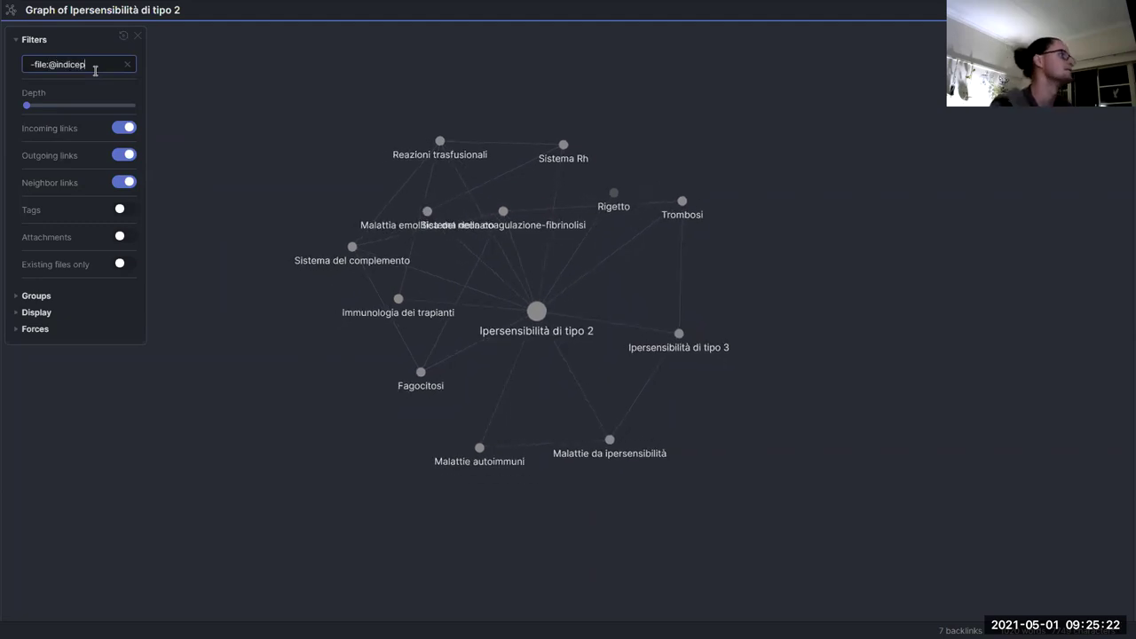
type("_pato")
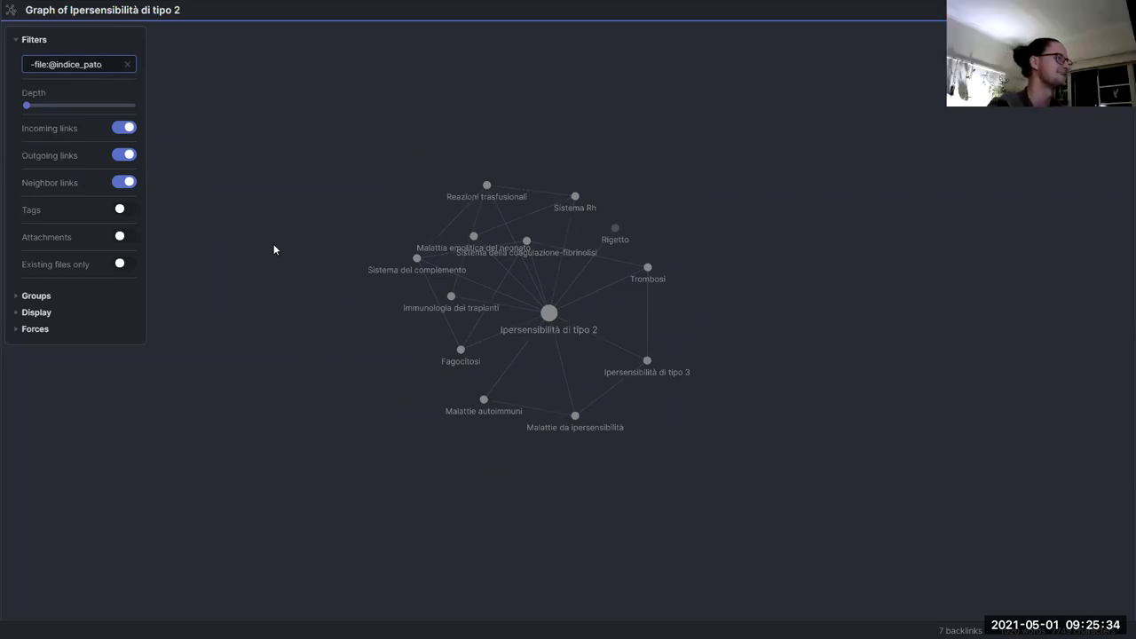
left_click_drag(255, 269, 312, 269)
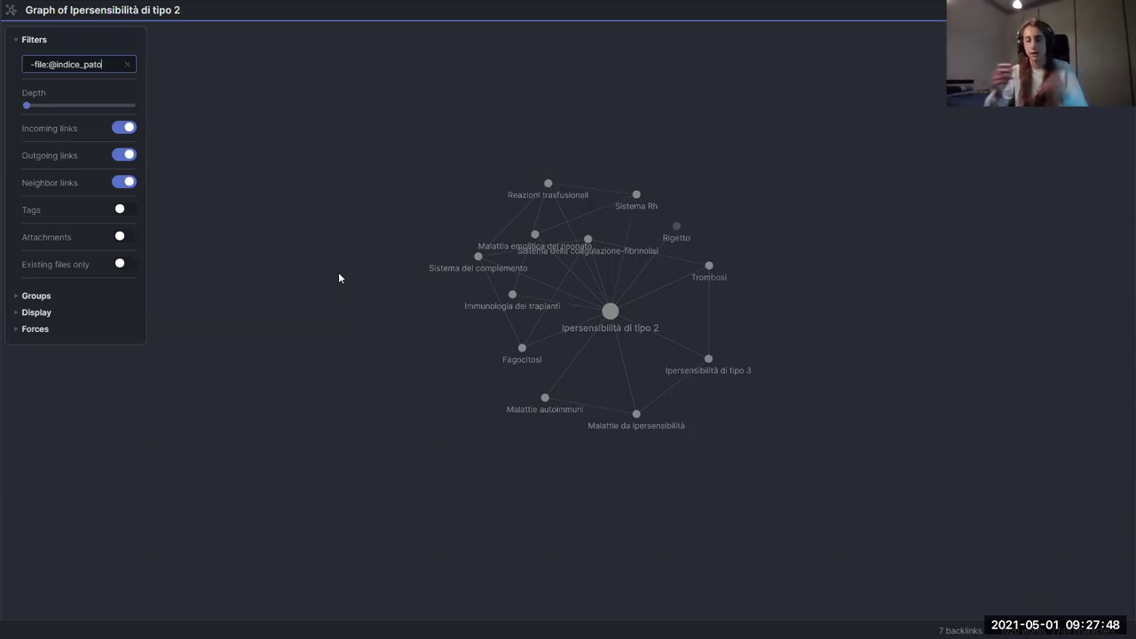
- Find the Patologia Generale folder by searching for pato, and open 2018-2019 Patologia Generale - Parte I.pdf with whole pages fitted to the window
key("super")
type("pato")
key("Return")
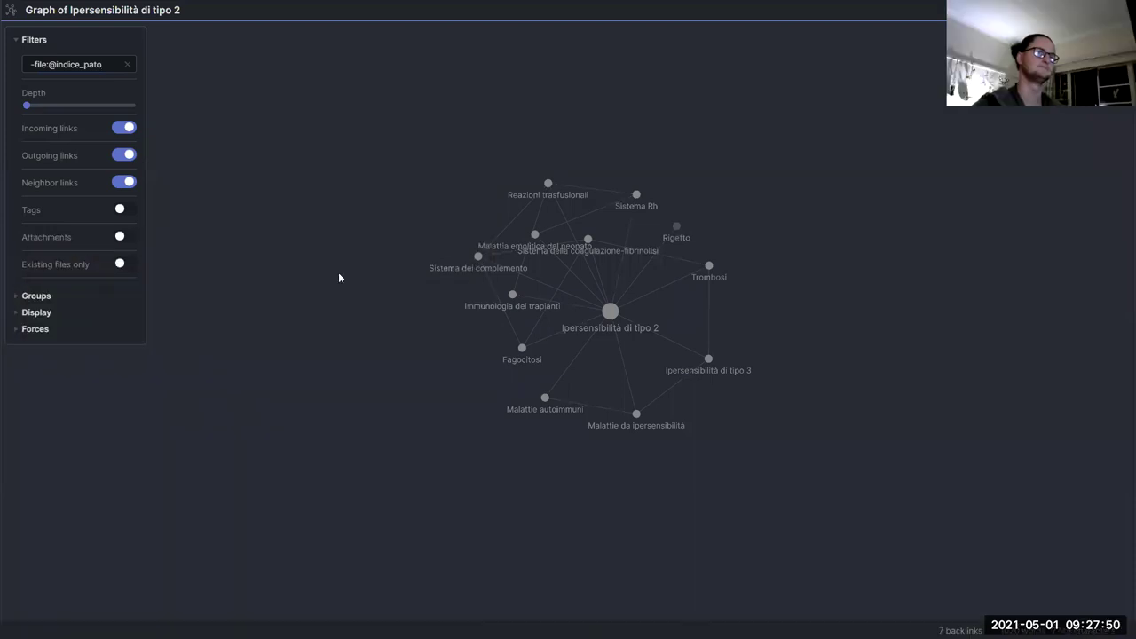
double_click(427, 254)
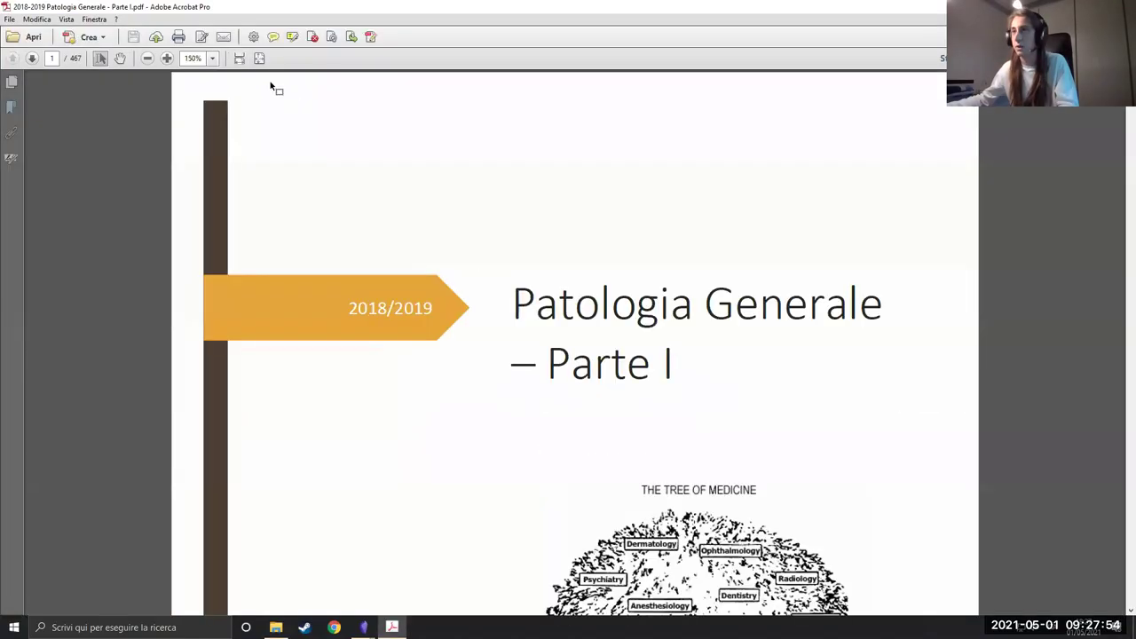
left_click(260, 58)
- Look through the PDF's opening lessons up to Processo flogistico, close it, and return to the Obsidian graph
scroll(507, 296, "down", 1)
scroll(444, 299, "down", 5)
scroll(440, 293, "down", 2)
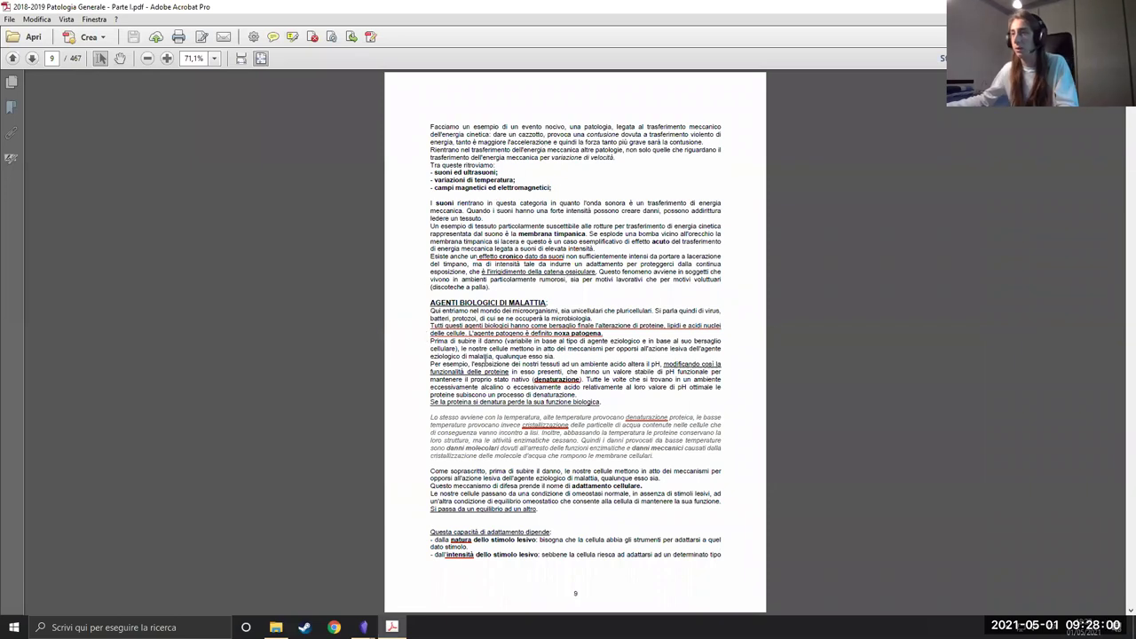
scroll(427, 337, "down", 4)
scroll(529, 328, "down", 4)
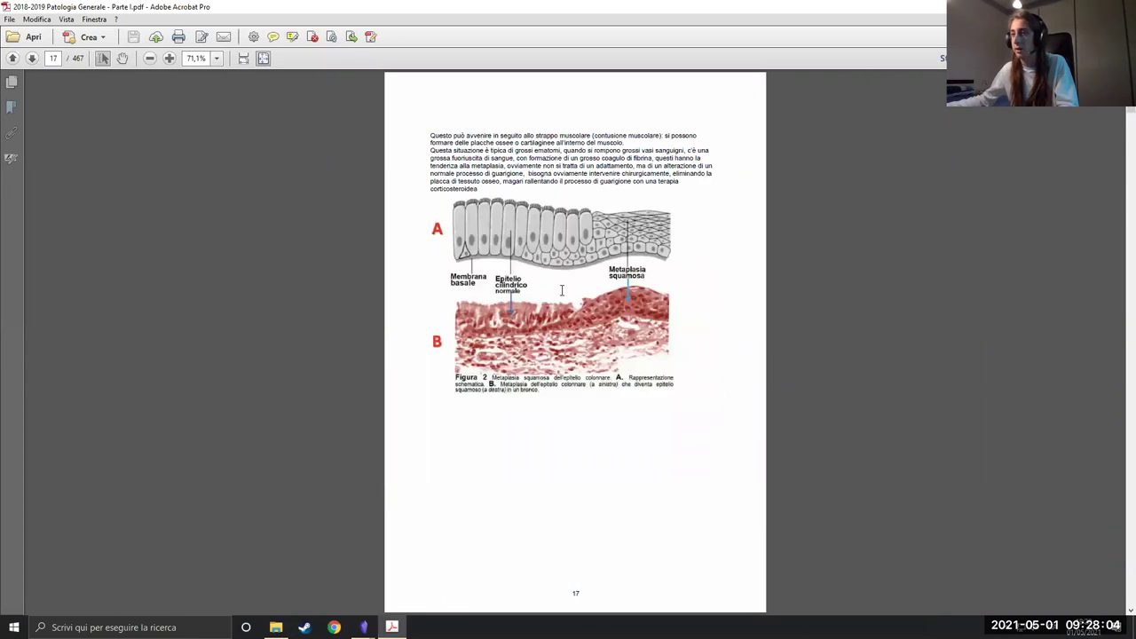
scroll(562, 290, "down", 2)
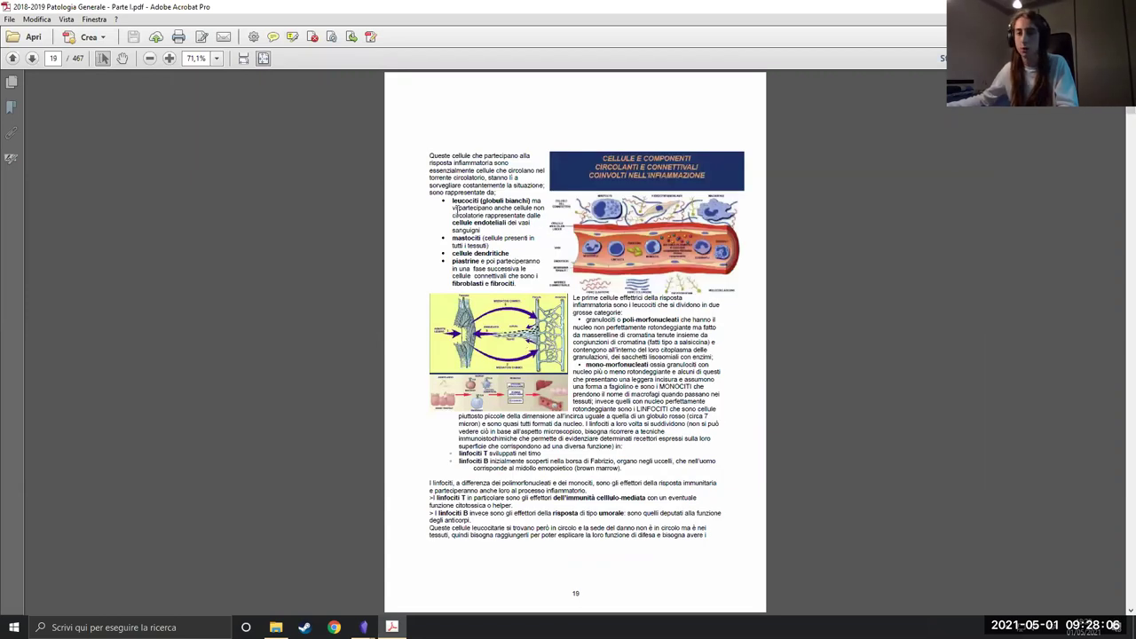
scroll(544, 290, "up", 1)
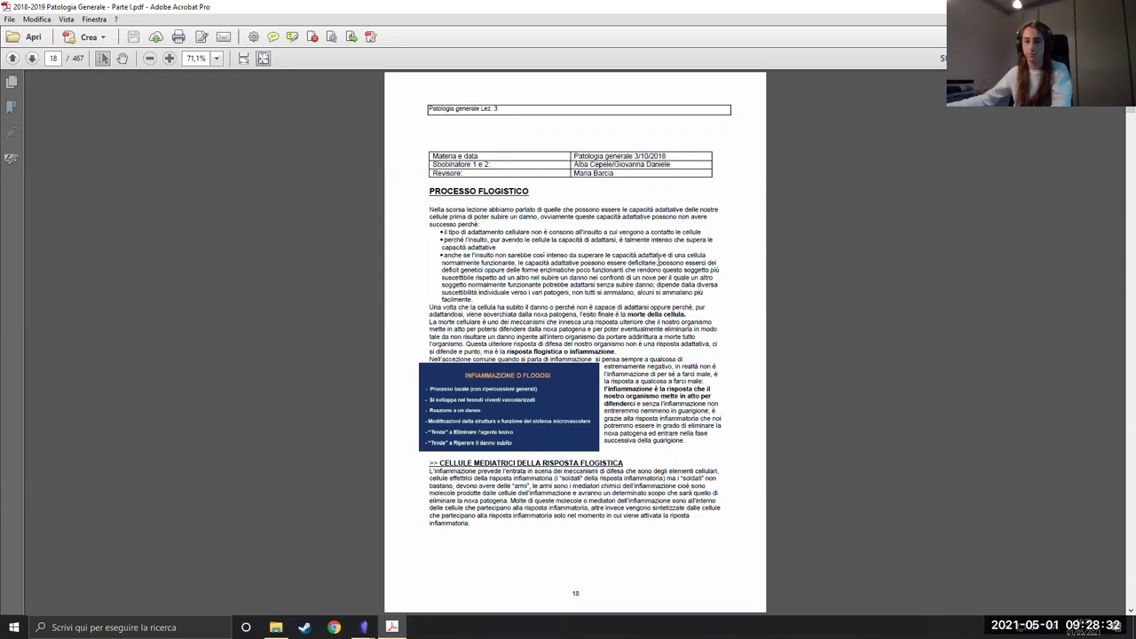
left_click(1034, 7)
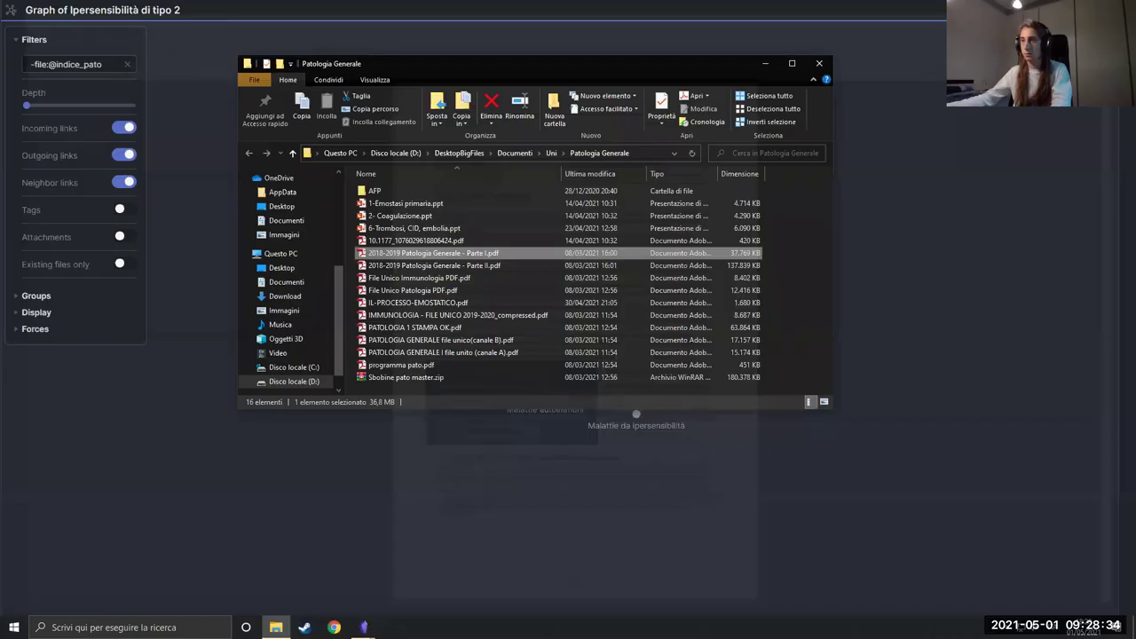
left_click(857, 330)
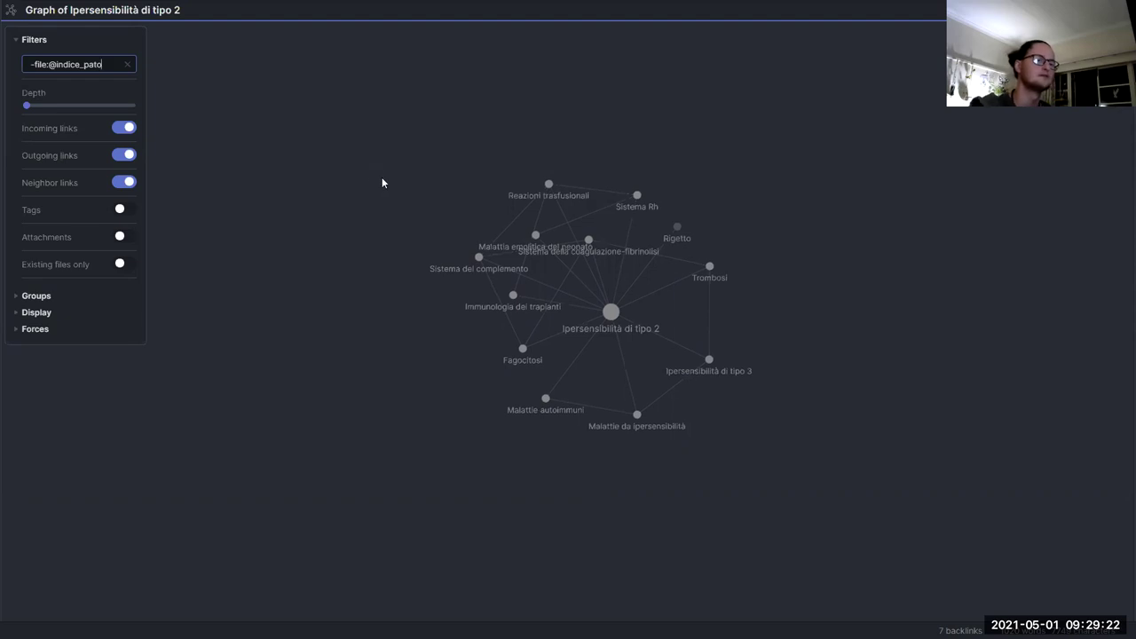
- Show the vault's file list and go back from the local graph to the Ipersensibilità di tipo 2 note
key("ctrl+shift+l")
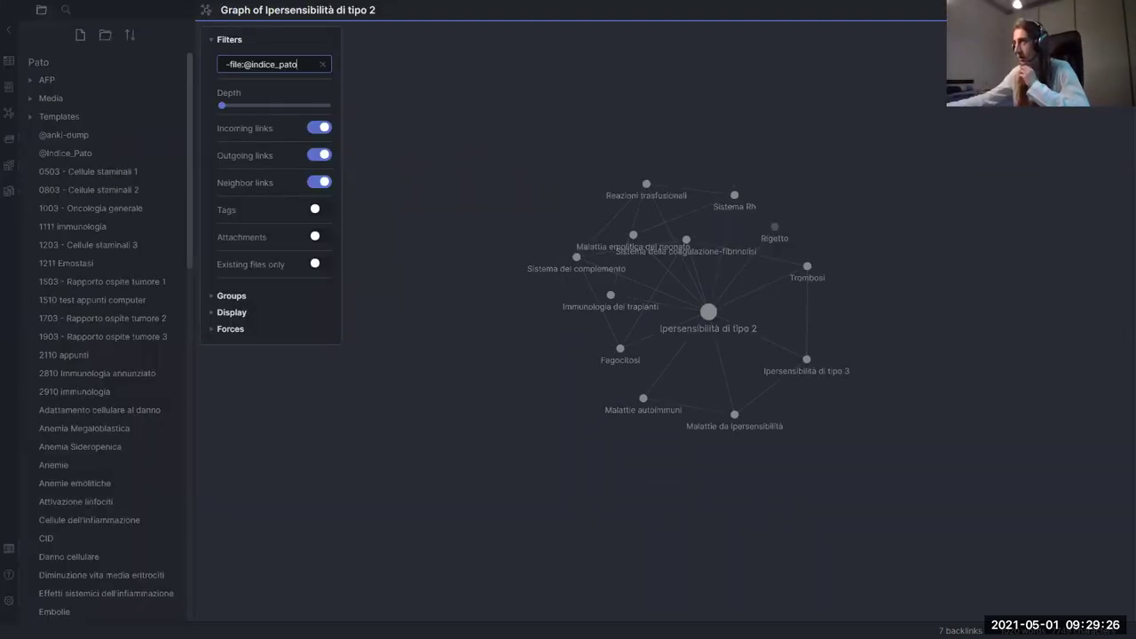
key("ctrl+alt+Left")
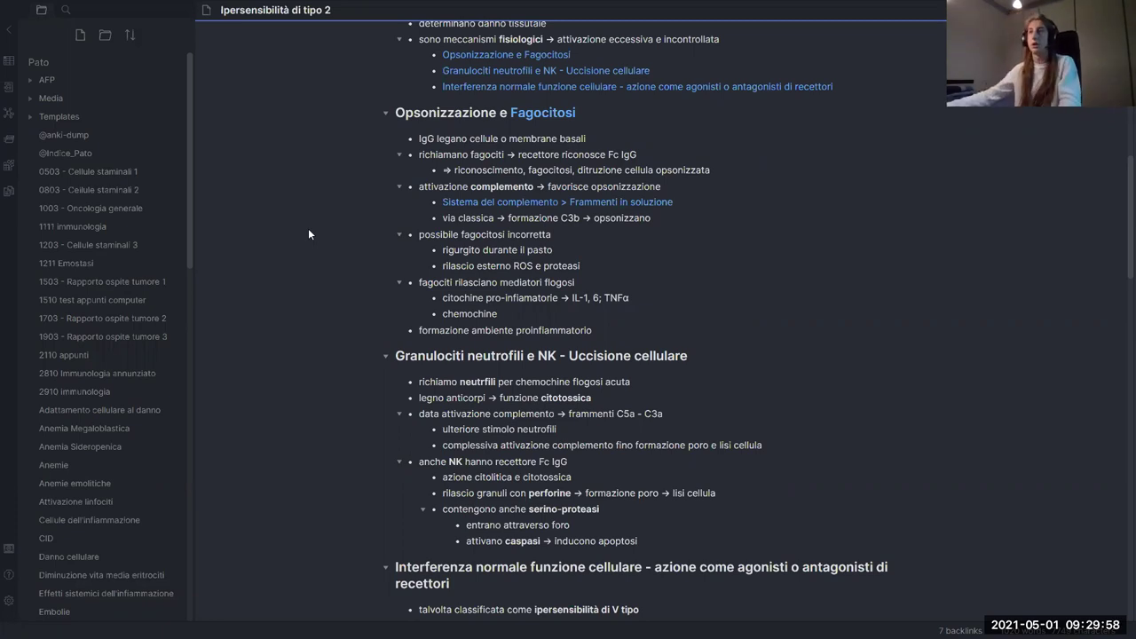
scroll(315, 233, "down", 1)
scroll(319, 240, "up", 3)
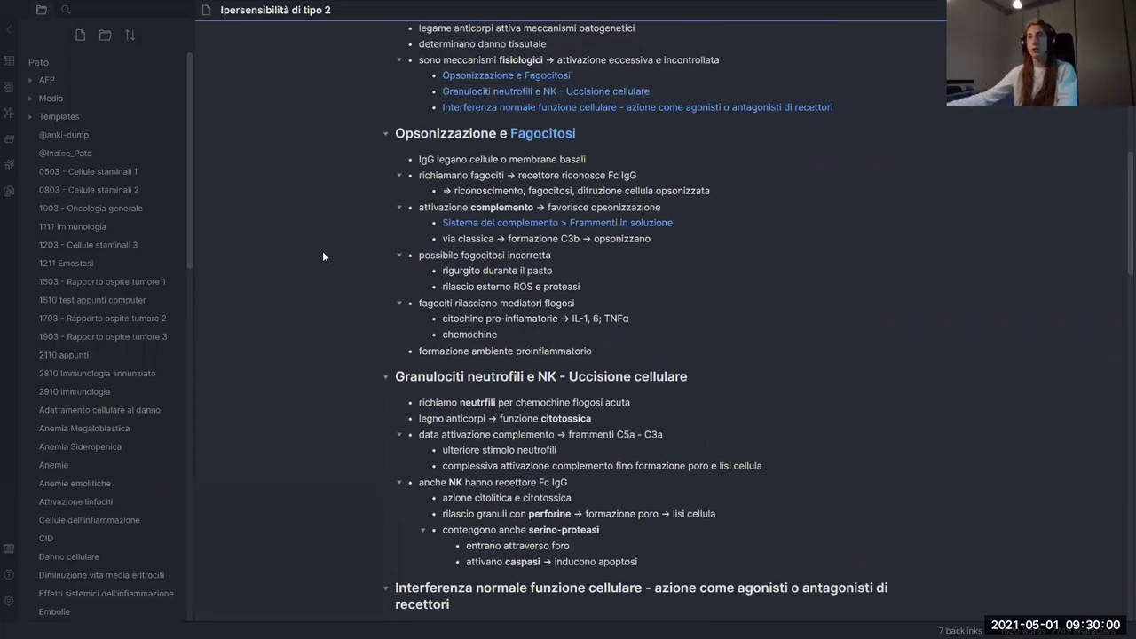
- Browse the pasted images stored in the Media folder, leave the folder expanded, and skim the Ipersensibilità di tipo 2 note
left_click(47, 98)
scroll(95, 383, "down", 3)
scroll(116, 342, "down", 3)
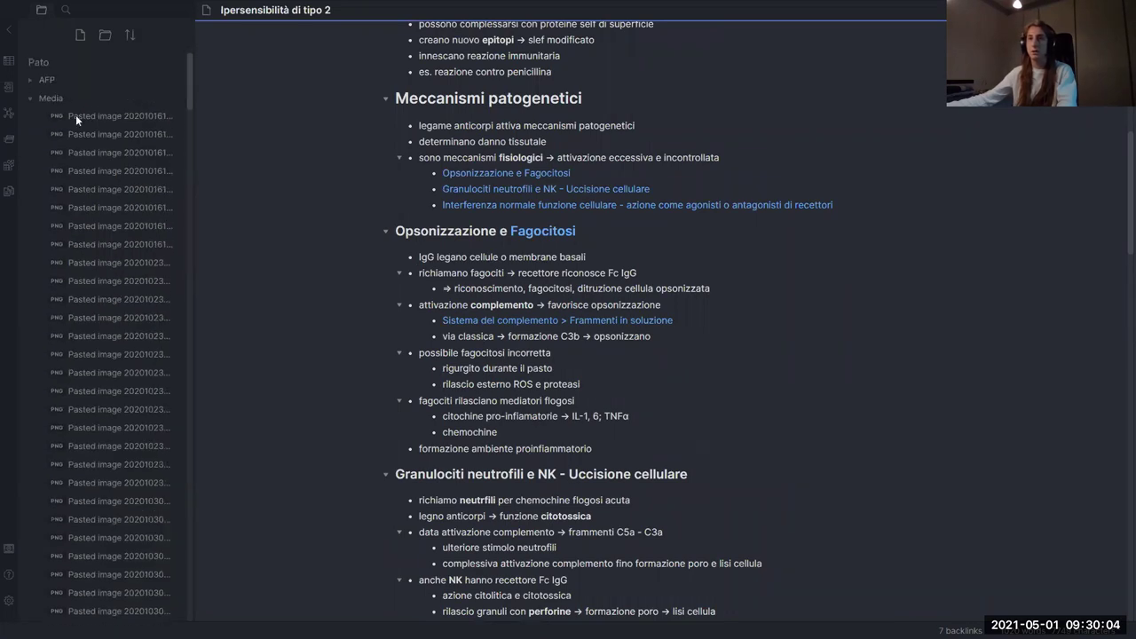
scroll(54, 177, "up", 10)
left_click(47, 97)
scroll(450, 339, "up", 3)
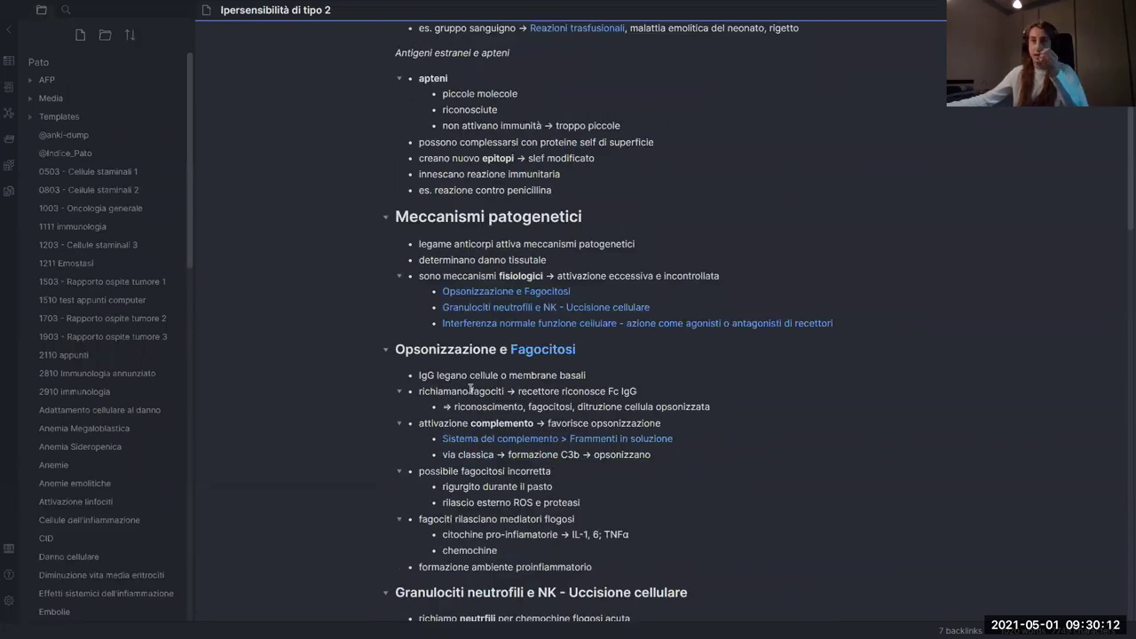
scroll(464, 354, "down", 15)
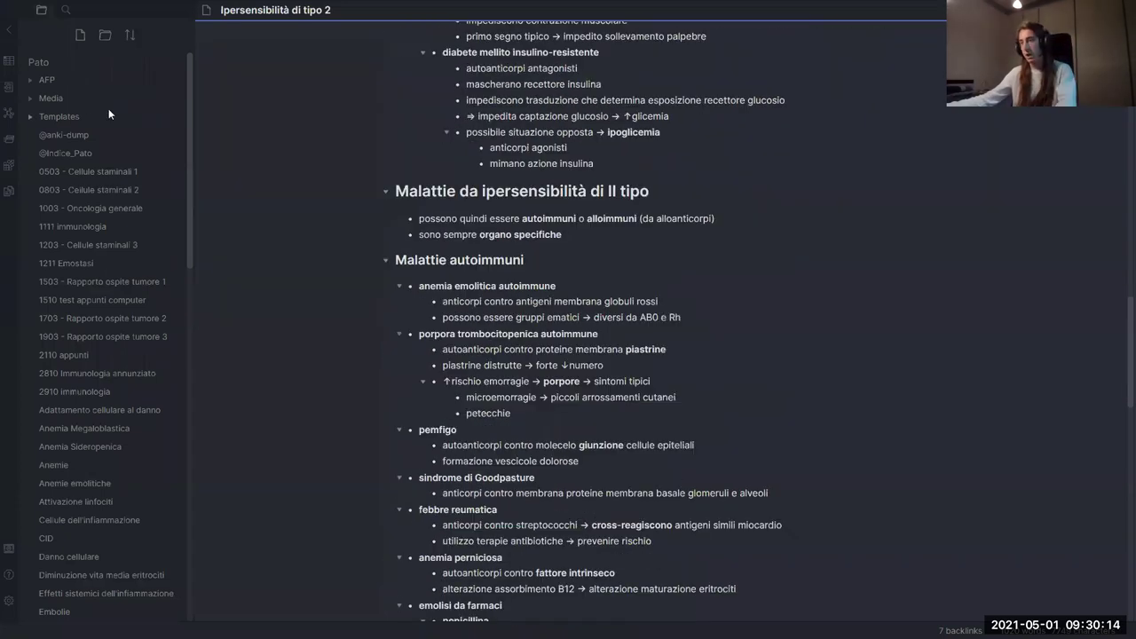
left_click(51, 97)
scroll(53, 309, "down", 5)
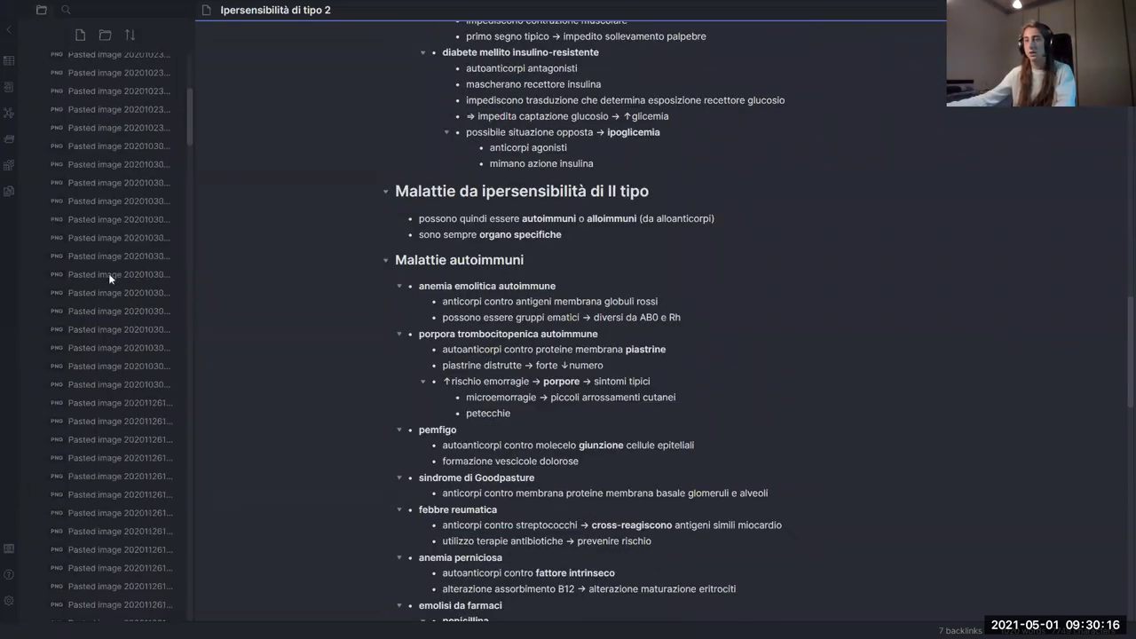
scroll(469, 338, "up", 15)
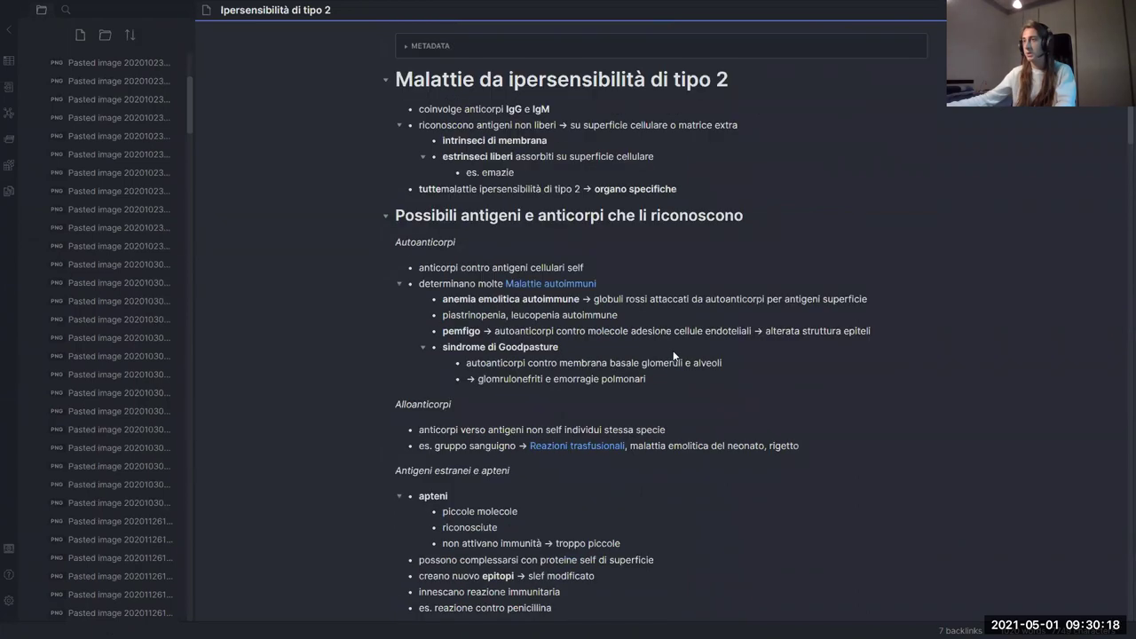
- Follow the coagulazione link near the end of the note, and examine the Attivazione diagram in Sistema della coagulazione-fibrinolisi
scroll(658, 341, "down", 15)
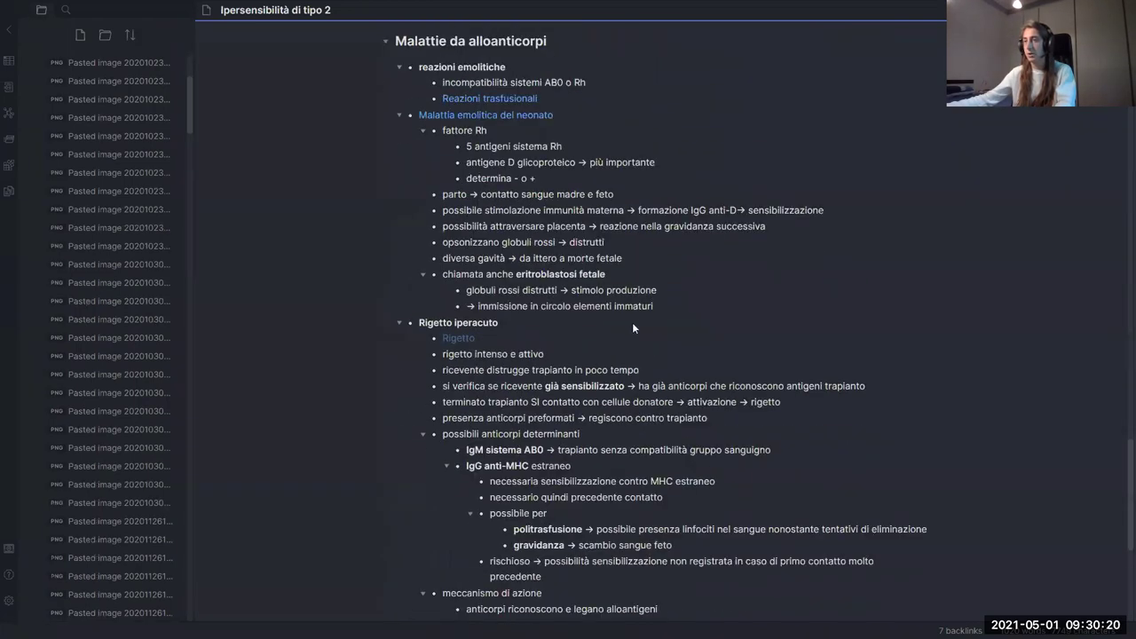
scroll(632, 322, "down", 5)
scroll(612, 329, "down", 1)
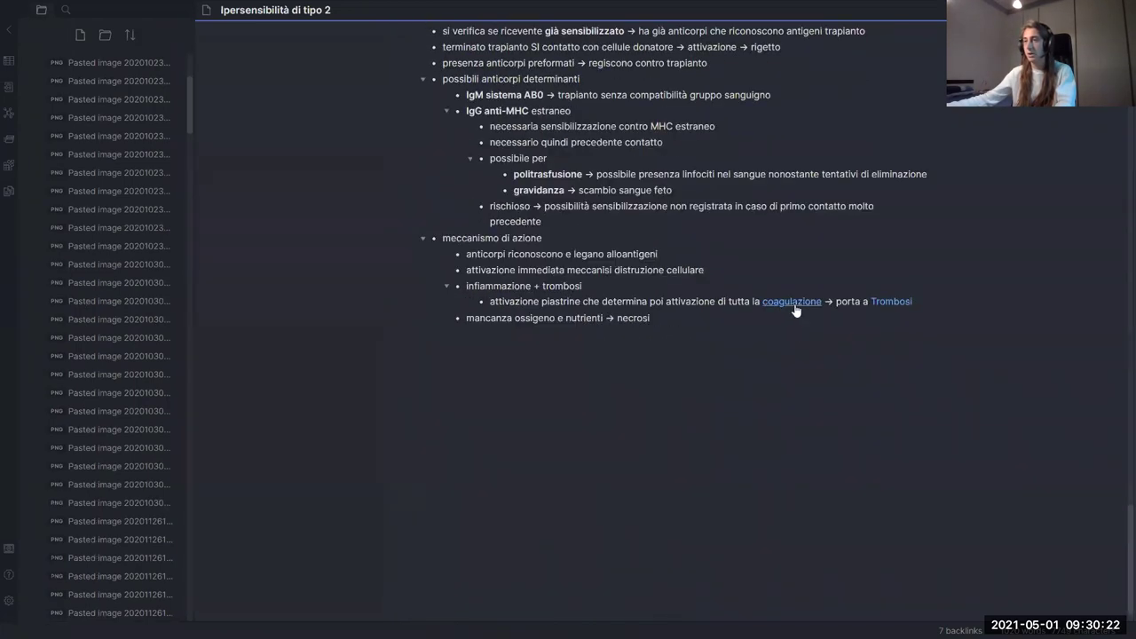
left_click(794, 302)
scroll(967, 284, "down", 3)
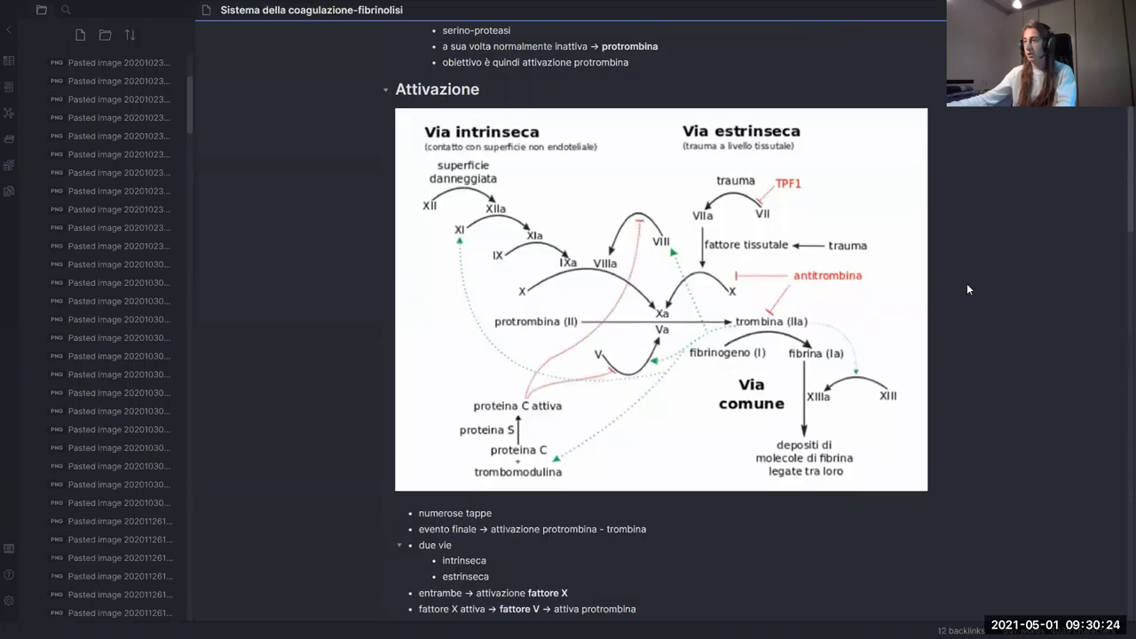
scroll(962, 282, "up", 2)
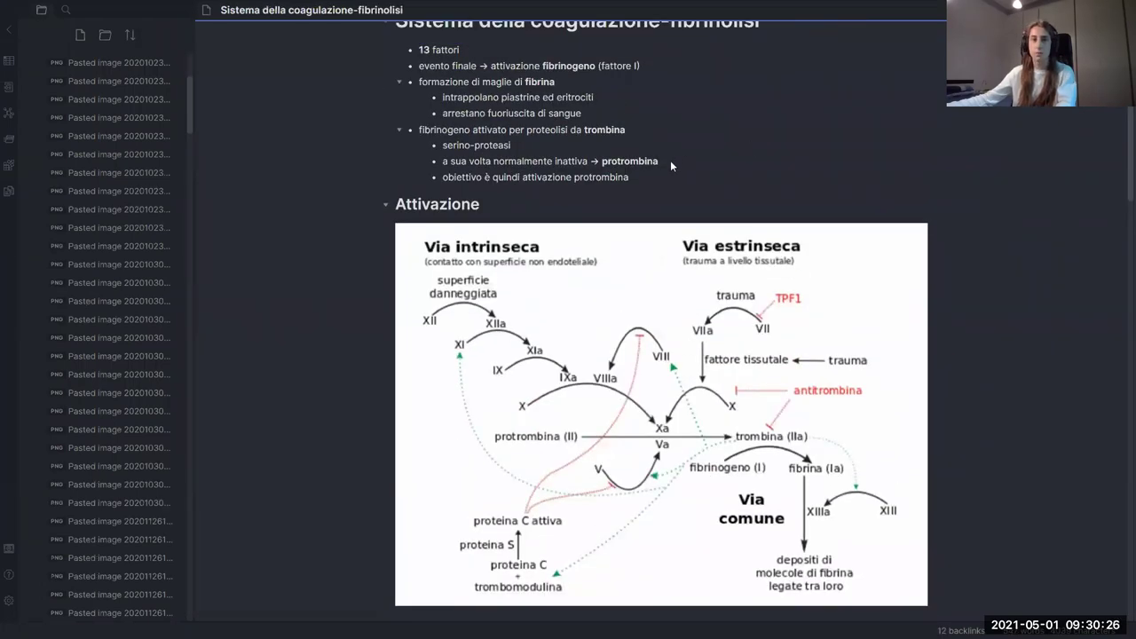
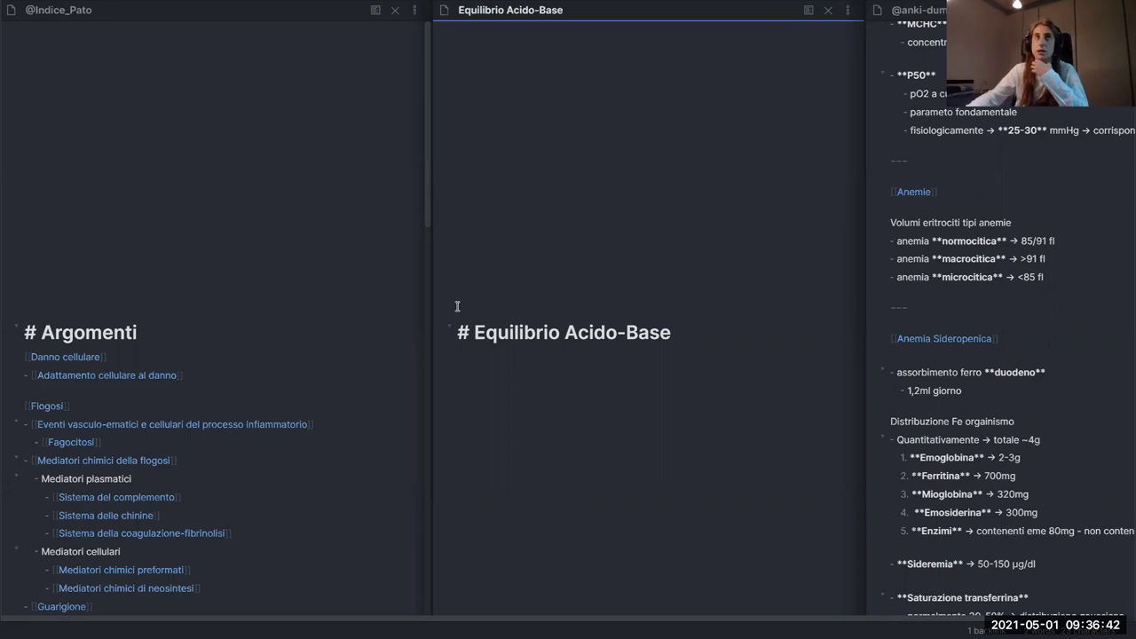
- Add a blank line below the Equilibrio Acido-Base heading, and switch to Notion to review the Argomenti calendar for April and May 2021
key("Return")
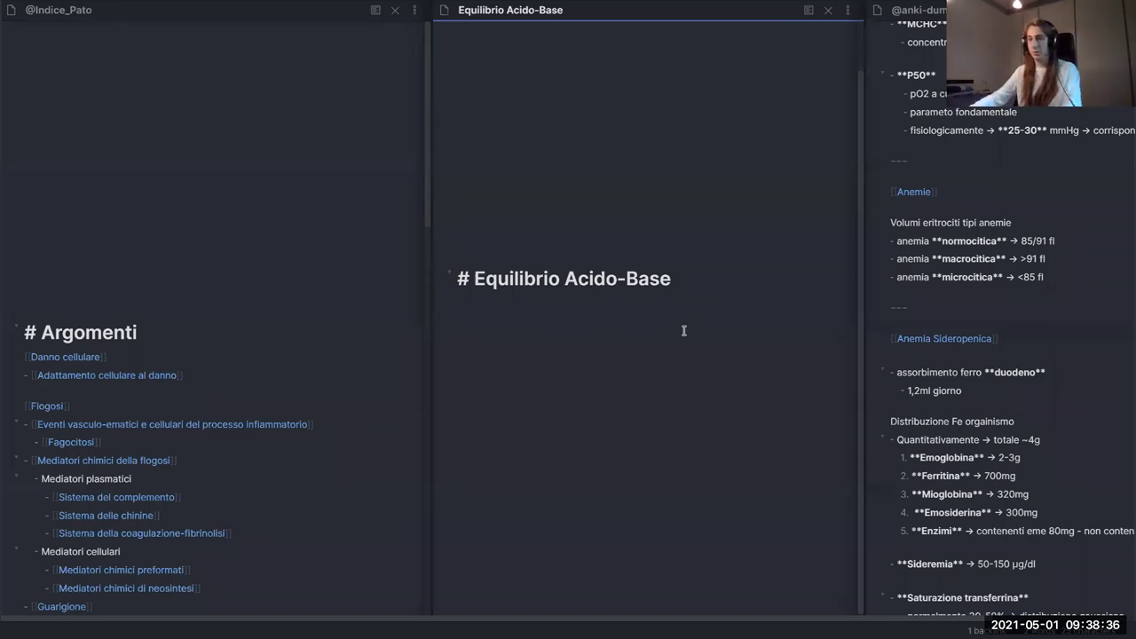
key("alt+Tab")
scroll(684, 337, "down", 5)
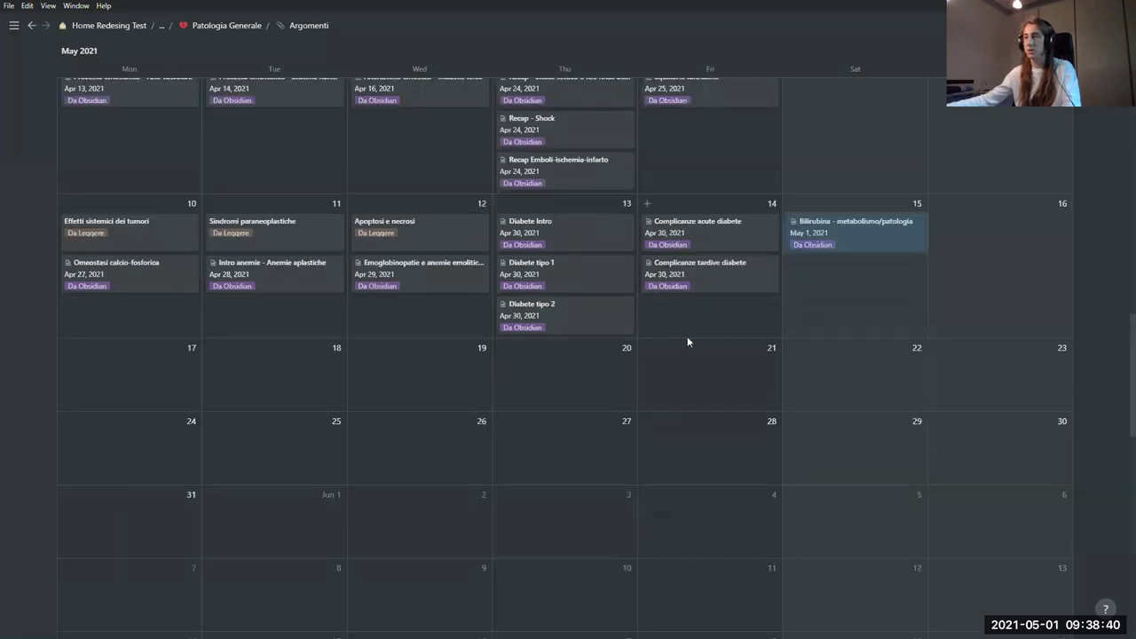
scroll(603, 407, "up", 6)
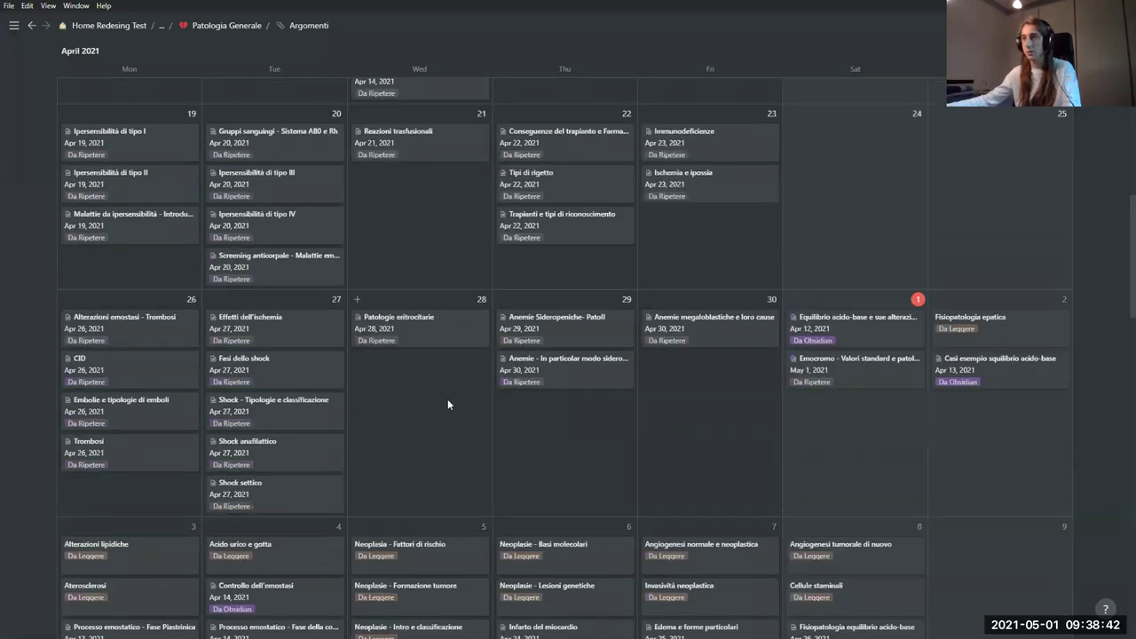
- Open the Anemie megaloblastiche e loro cause card in the Argomenti calendar, and examine its properties and Domandette questions
scroll(737, 382, "down", 1)
left_click(672, 278)
scroll(682, 338, "down", 3)
scroll(682, 338, "up", 1)
scroll(479, 273, "down", 1)
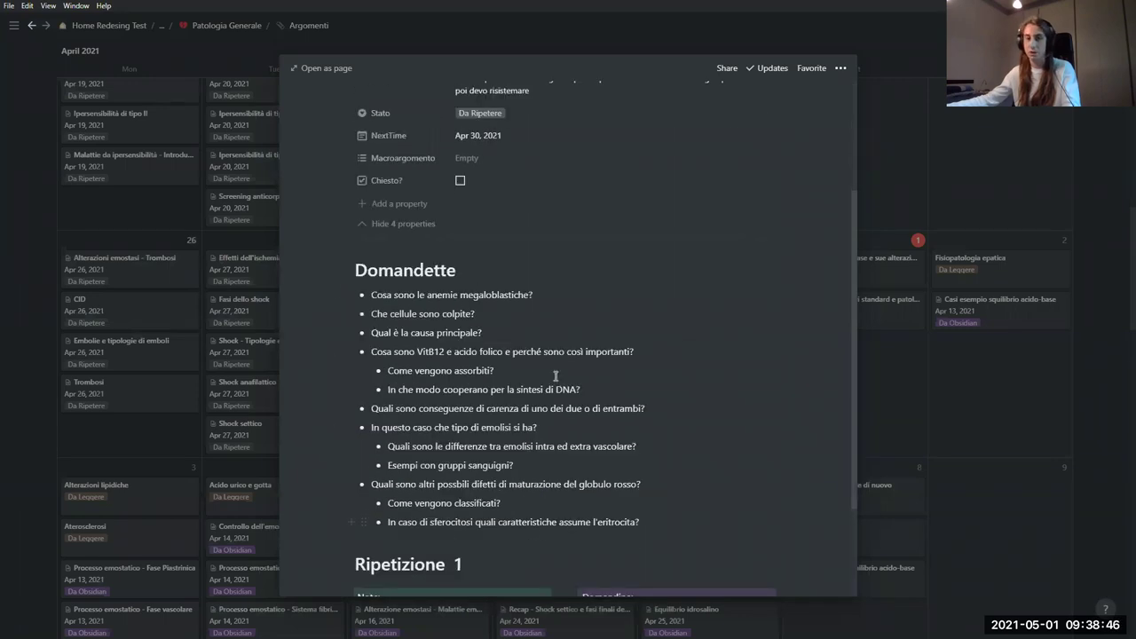
scroll(359, 395, "down", 1)
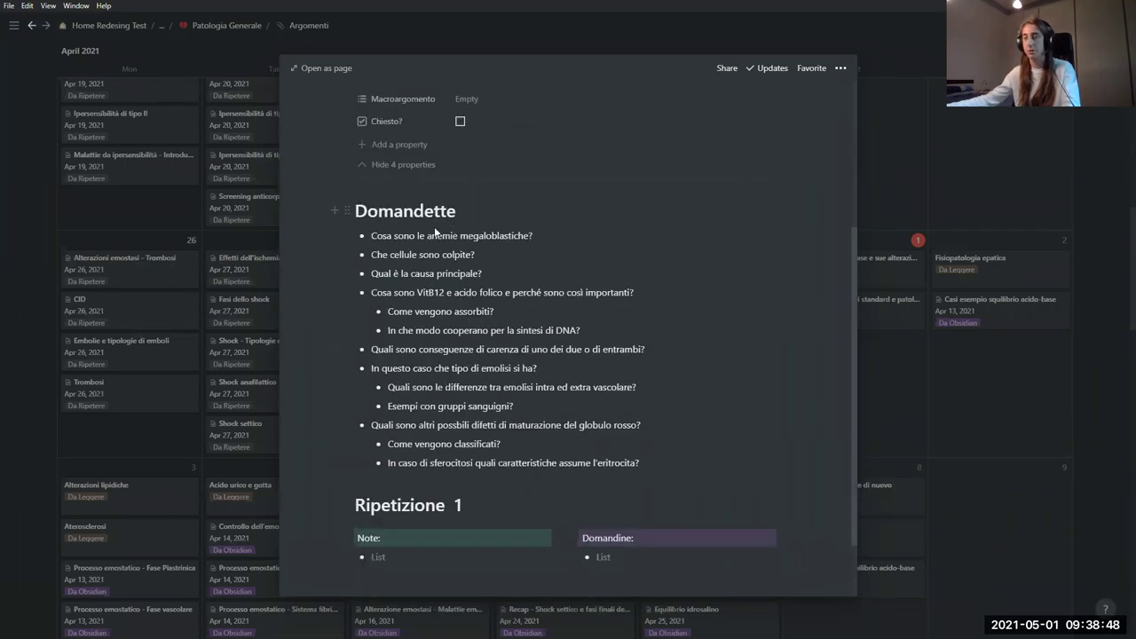
scroll(462, 382, "up", 3)
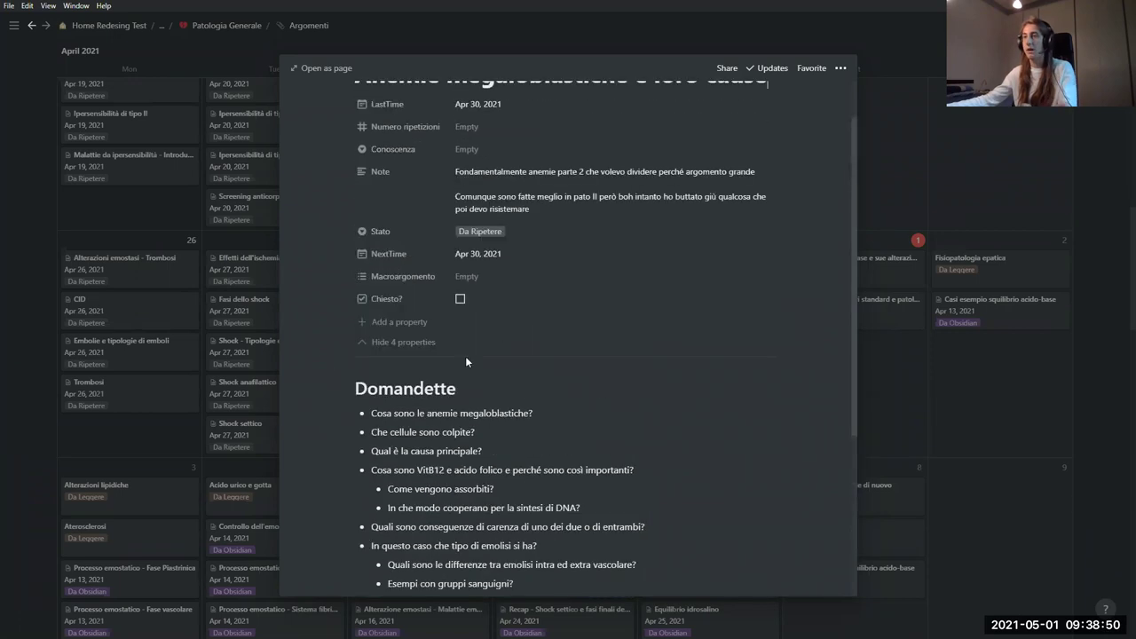
scroll(482, 353, "down", 2)
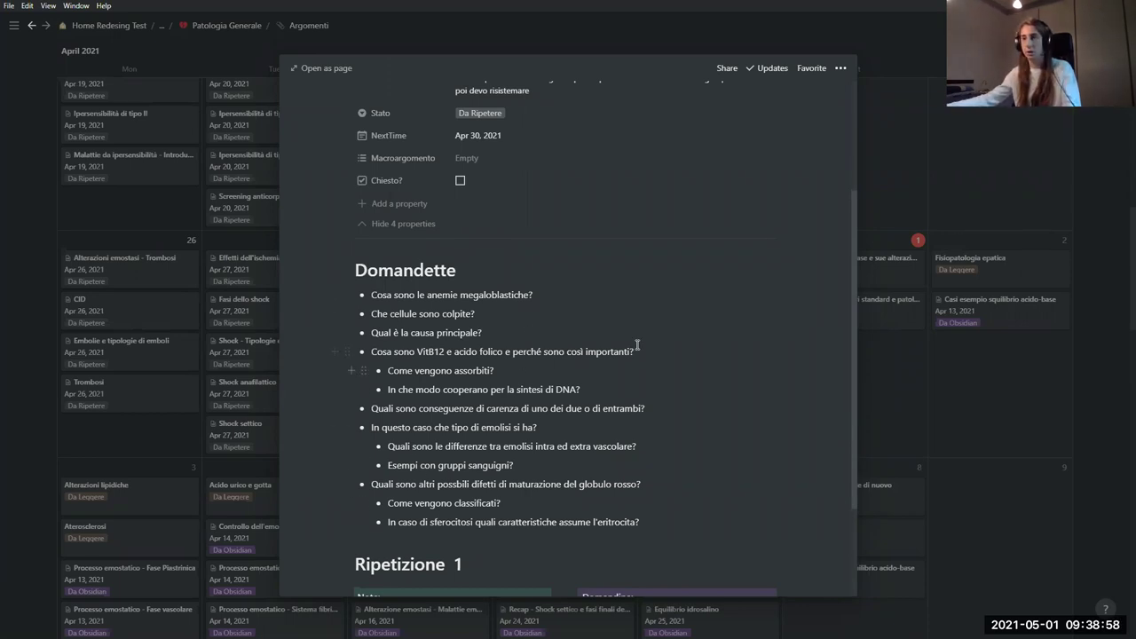
- View the Ripetizione 1 section of the card, focusing its empty Note and Domandine lists
scroll(572, 407, "down", 2)
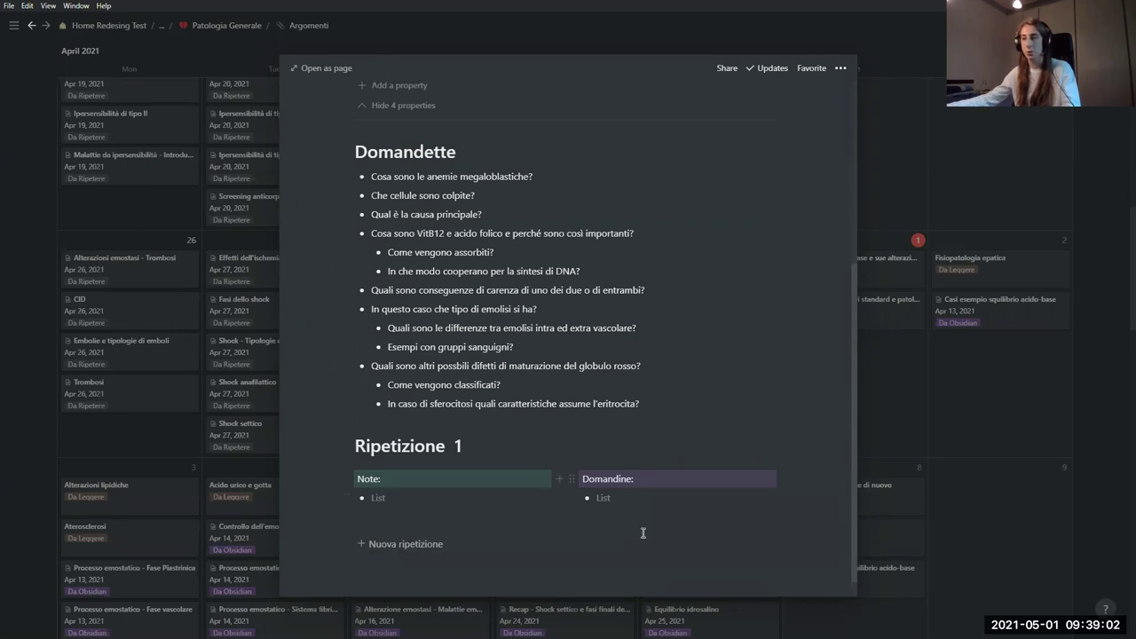
scroll(479, 479, "down", 1)
left_click(413, 475)
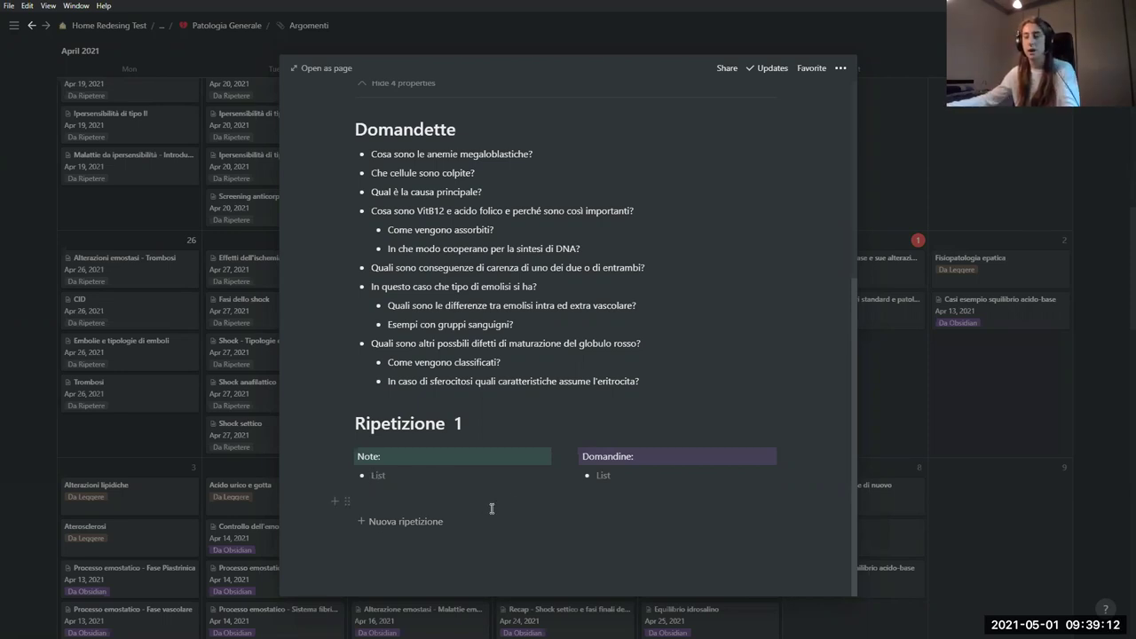
left_click(606, 473)
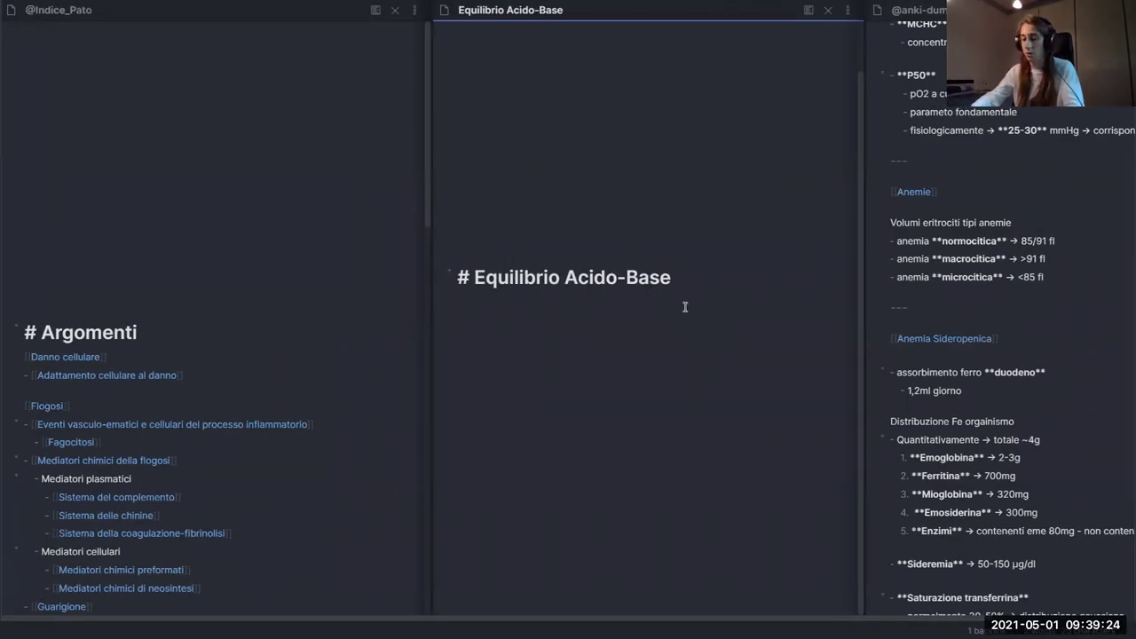
- Open the Danno cellulare note from the Argomenti index in a new pane, and show it maximized in preview mode
scroll(79, 364, "down", 1)
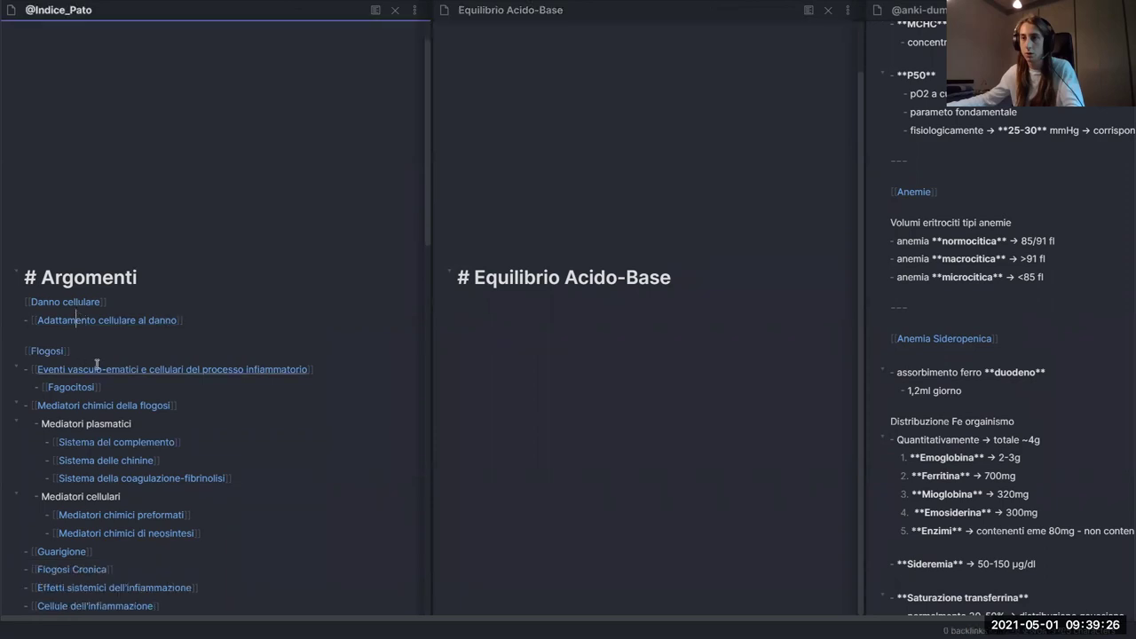
left_click(77, 302, "ctrl")
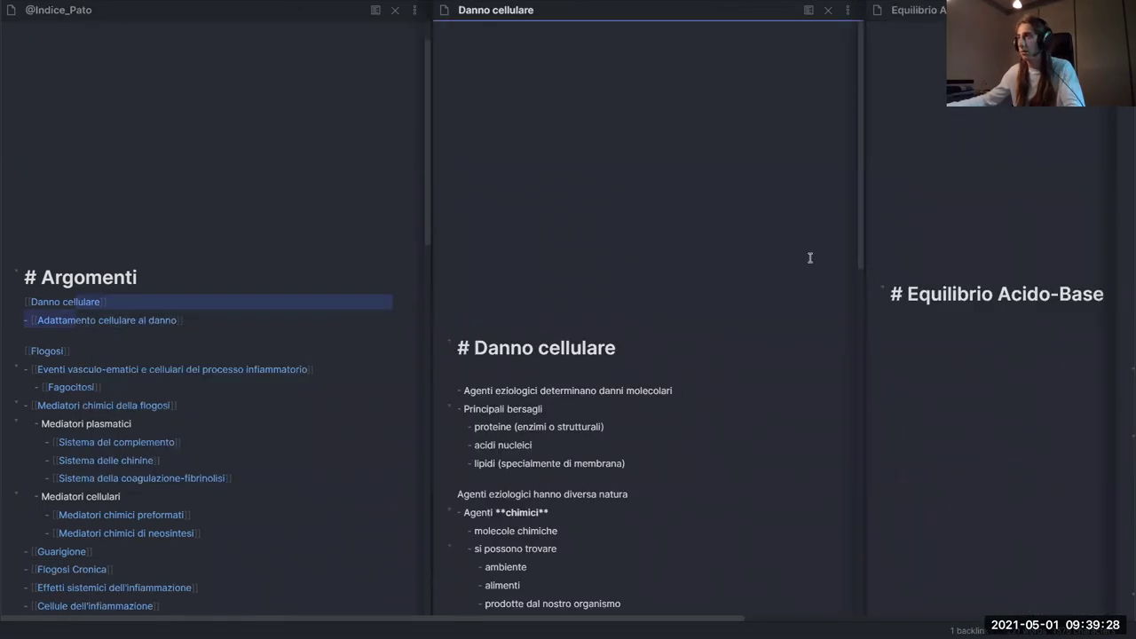
scroll(758, 302, "down", 3)
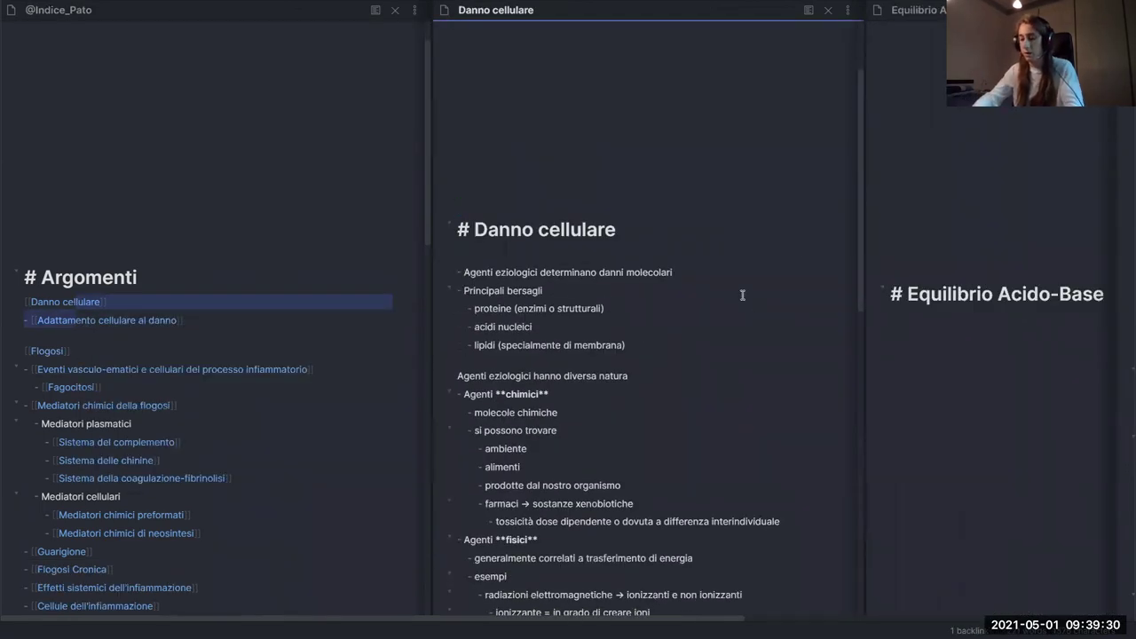
key("ctrl+e")
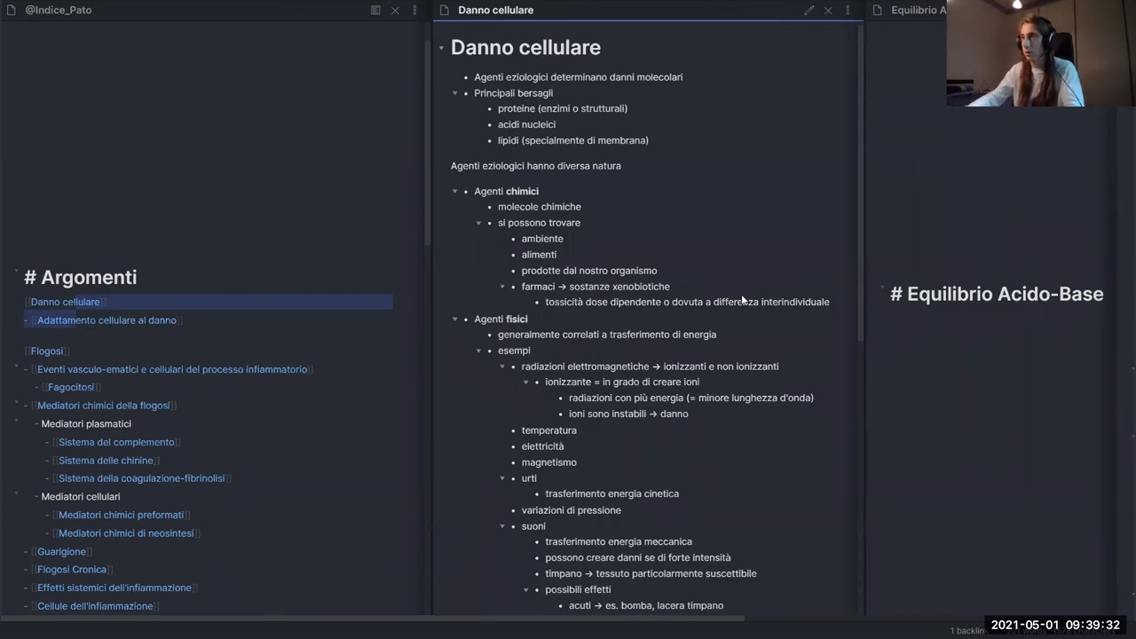
key("ctrl+shift+m")
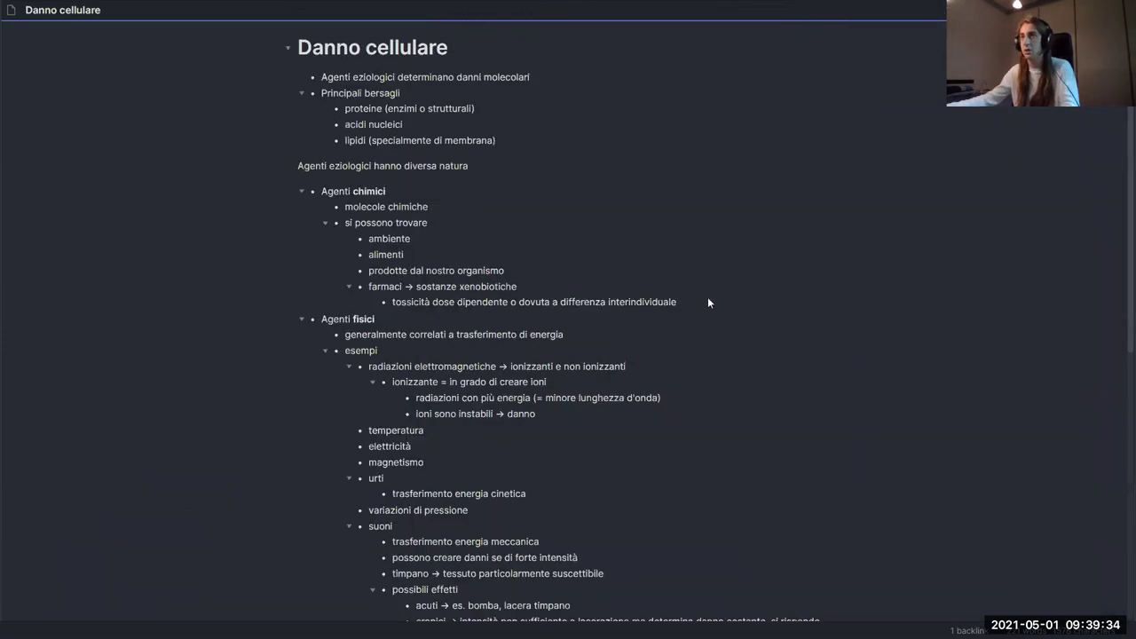
- Examine the start of Danno cellulare, highlighting the line Agenti eziologici hanno diversa natura and the Agenti chimici and fisici lists
scroll(793, 284, "down", 1)
scroll(781, 309, "up", 1)
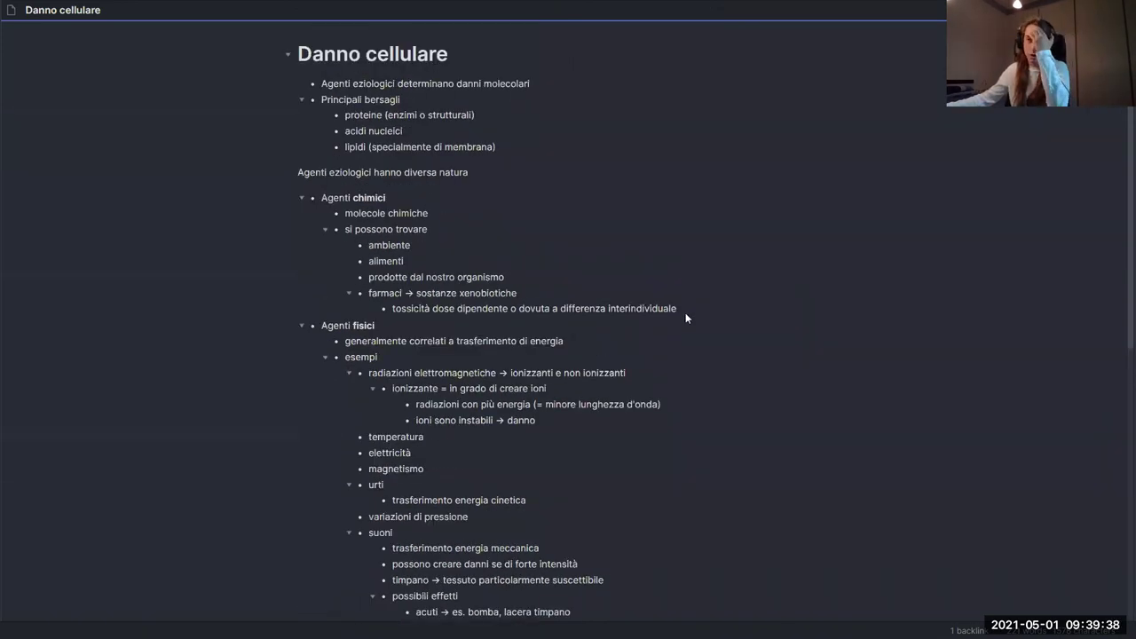
scroll(698, 304, "down", 5)
scroll(594, 319, "up", 5)
left_click_drag(272, 170, 488, 172)
left_click(572, 199)
left_click_drag(293, 171, 518, 173)
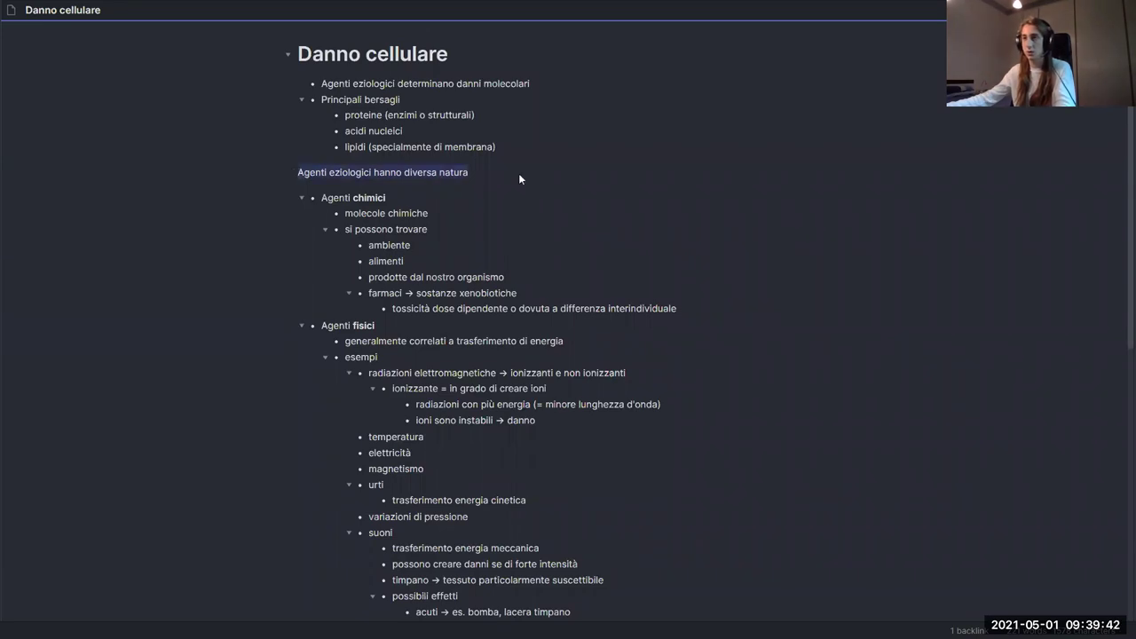
left_click_drag(318, 197, 468, 315)
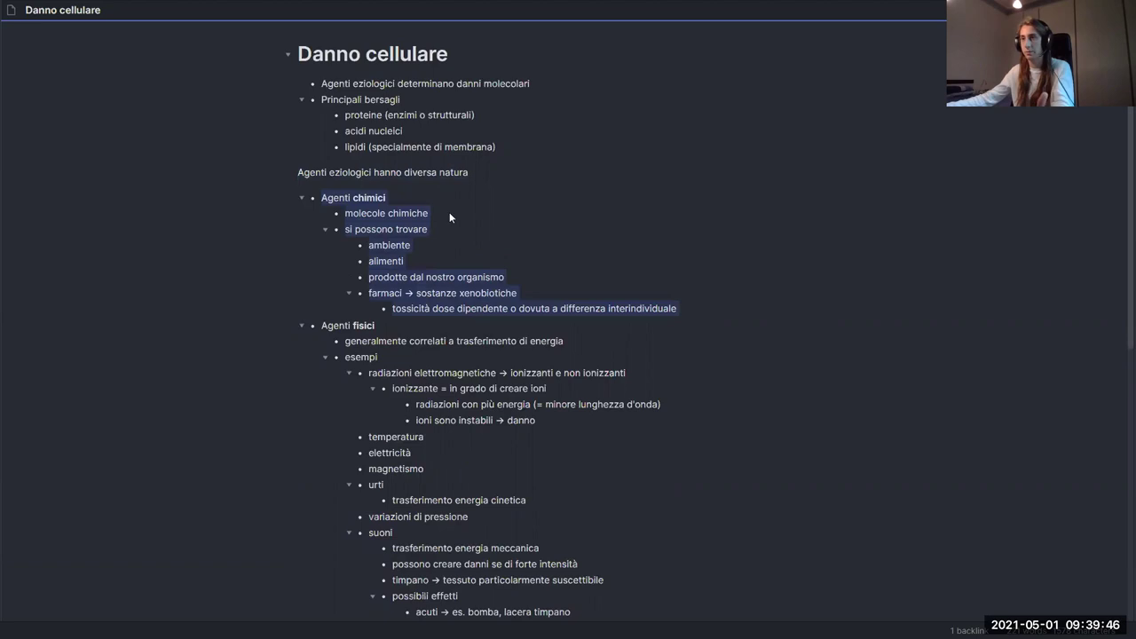
left_click_drag(303, 170, 488, 173)
left_click_drag(330, 172, 490, 172)
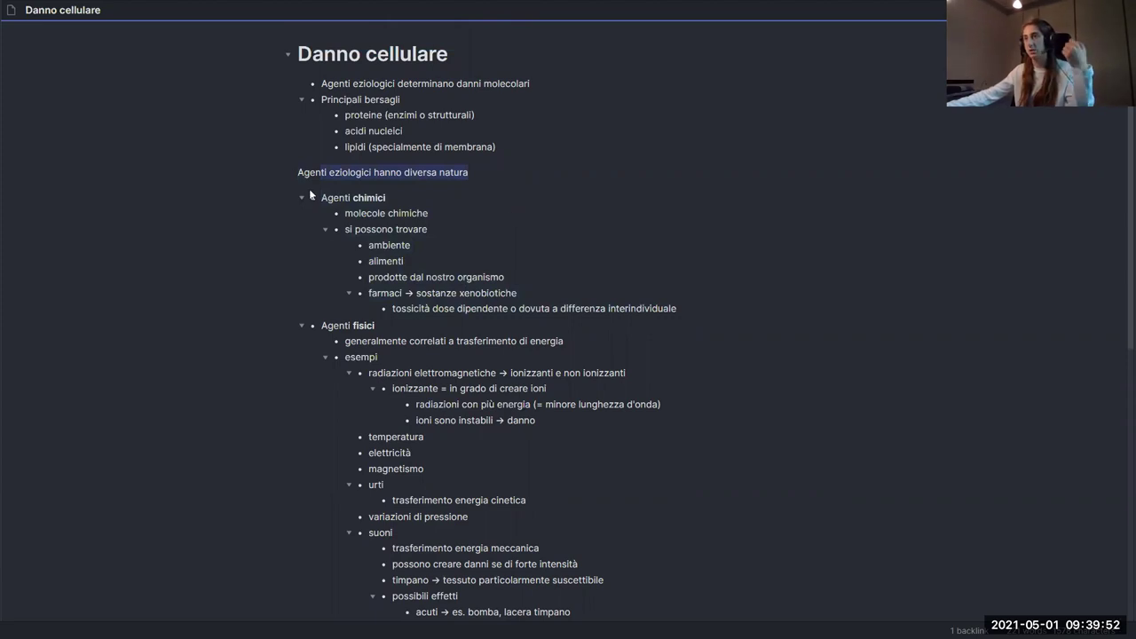
left_click_drag(351, 197, 629, 419)
left_click(649, 457)
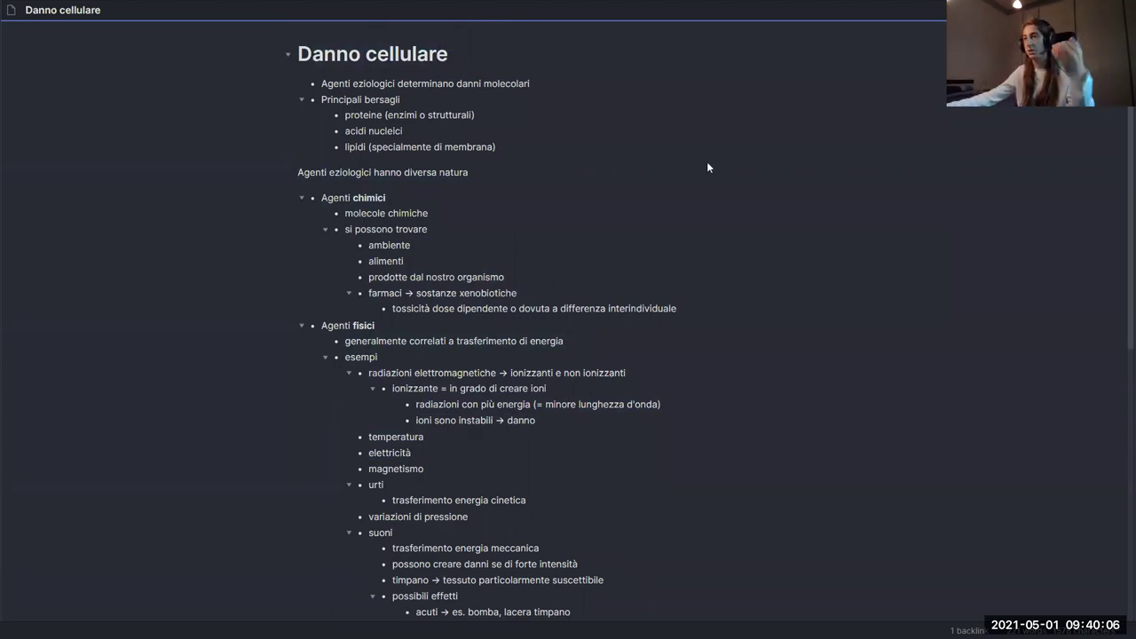
- Read through the Agenti fisici and Agenti biologici lists down to the adattano link, and return to the note's beginning
scroll(527, 293, "down", 3)
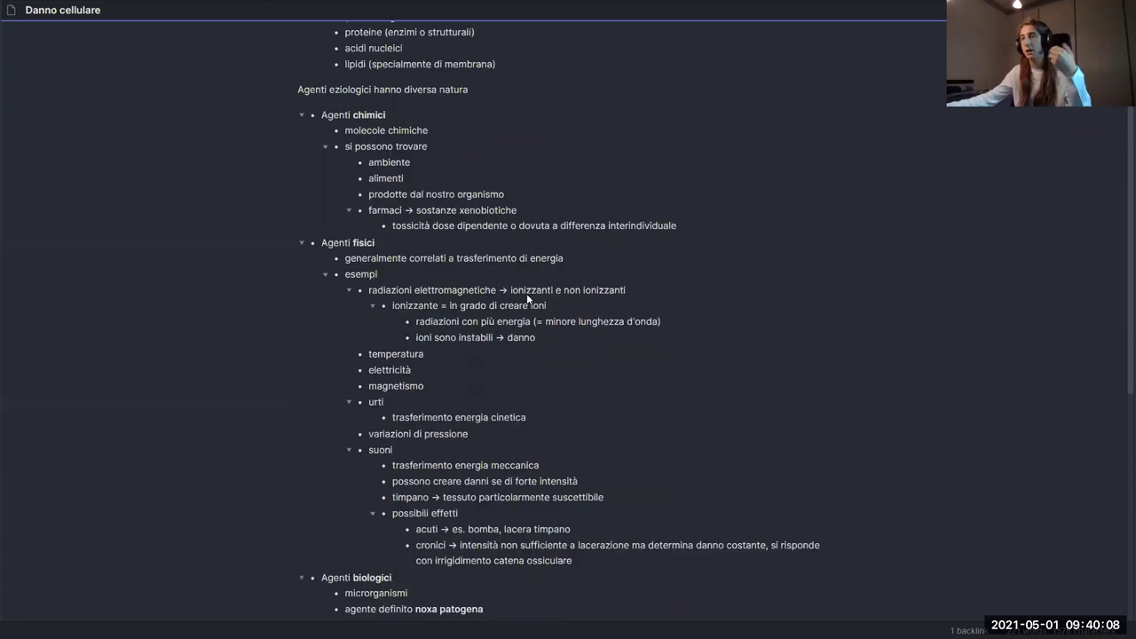
scroll(602, 286, "down", 1)
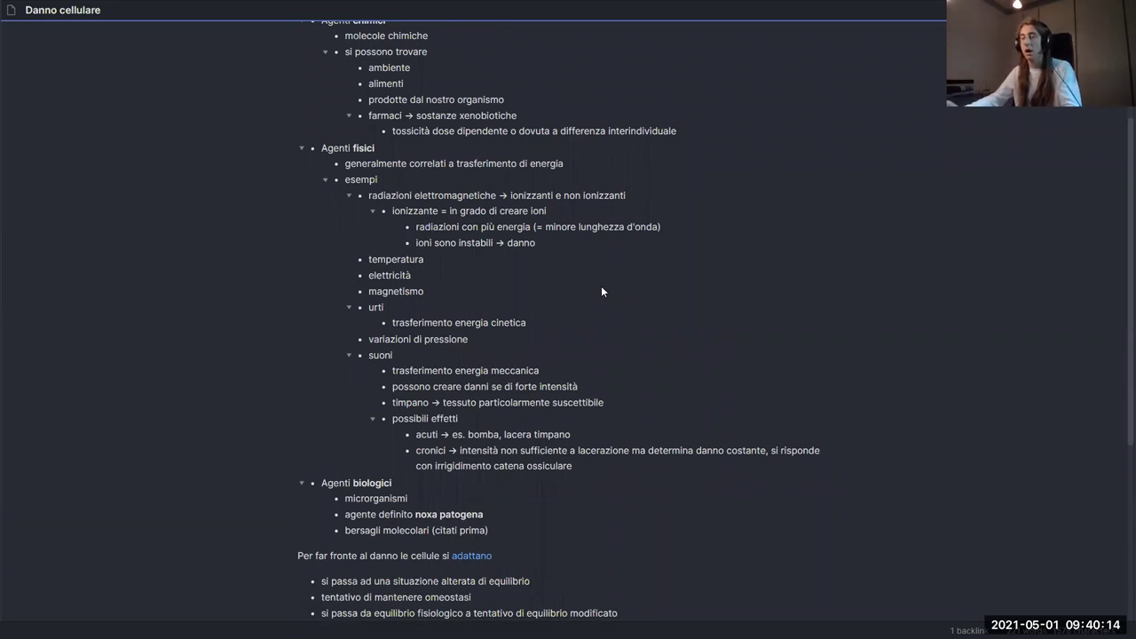
scroll(601, 286, "up", 2)
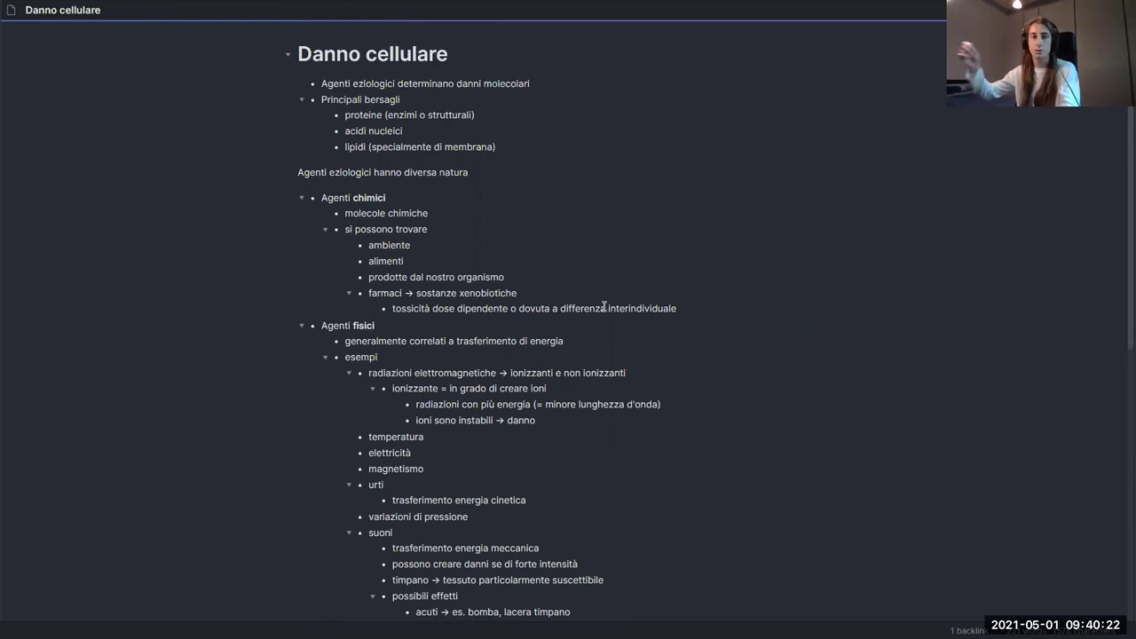
scroll(611, 324, "down", 1)
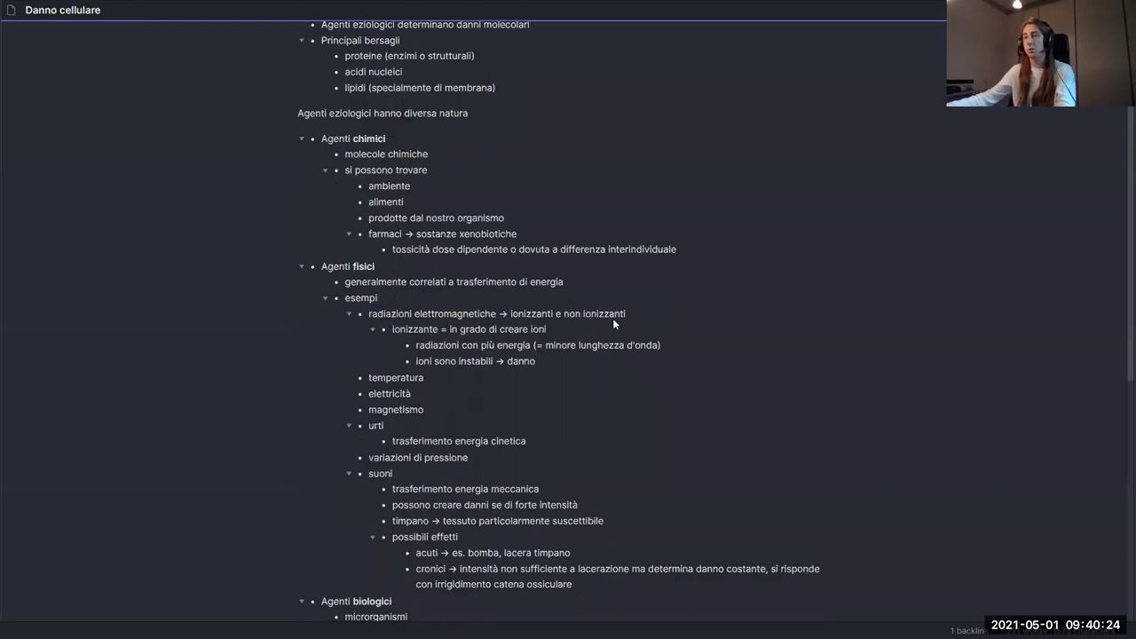
scroll(657, 336, "up", 1)
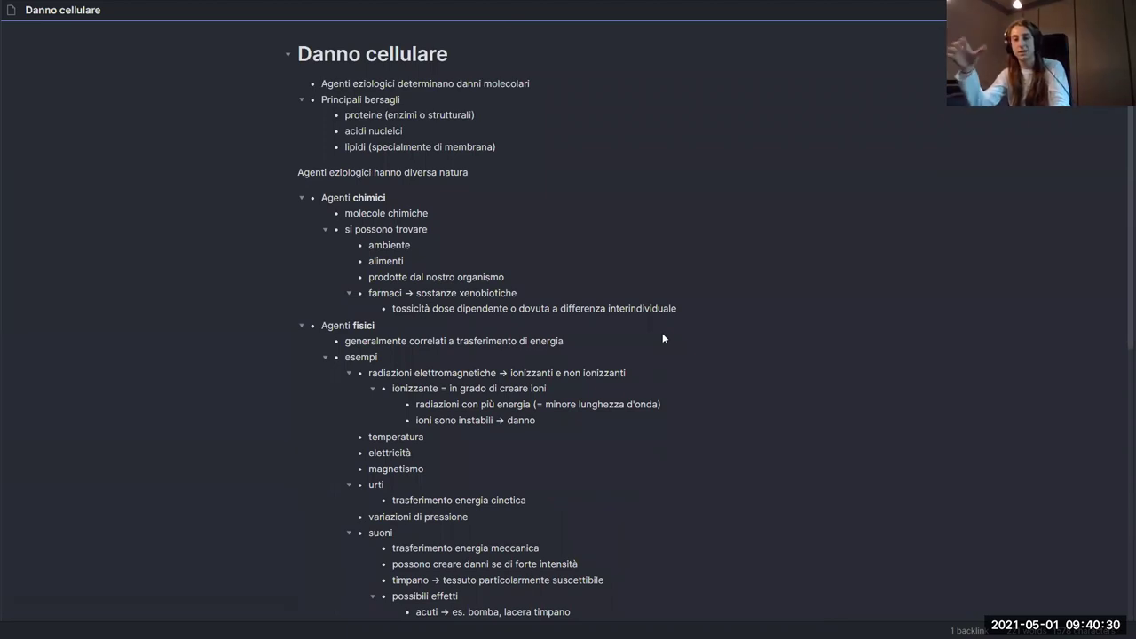
- Collapse and re-expand the Agenti chimici list several times to demonstrate list folding
left_click(302, 197)
left_click(302, 213)
left_click(301, 213)
left_click(302, 197)
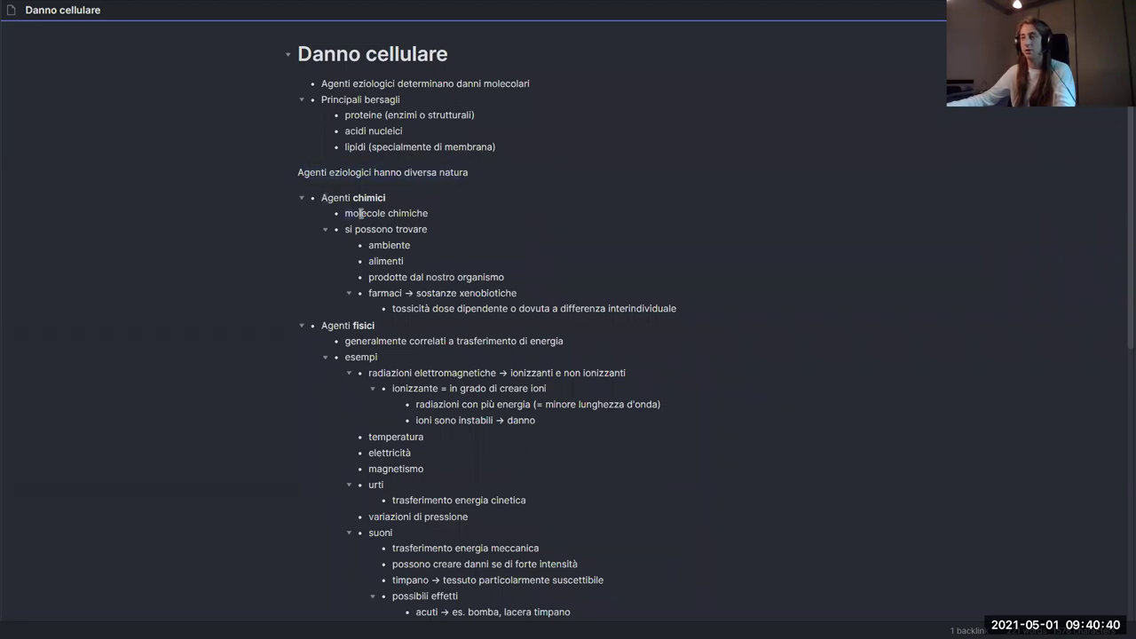
left_click(302, 199)
left_click(303, 199)
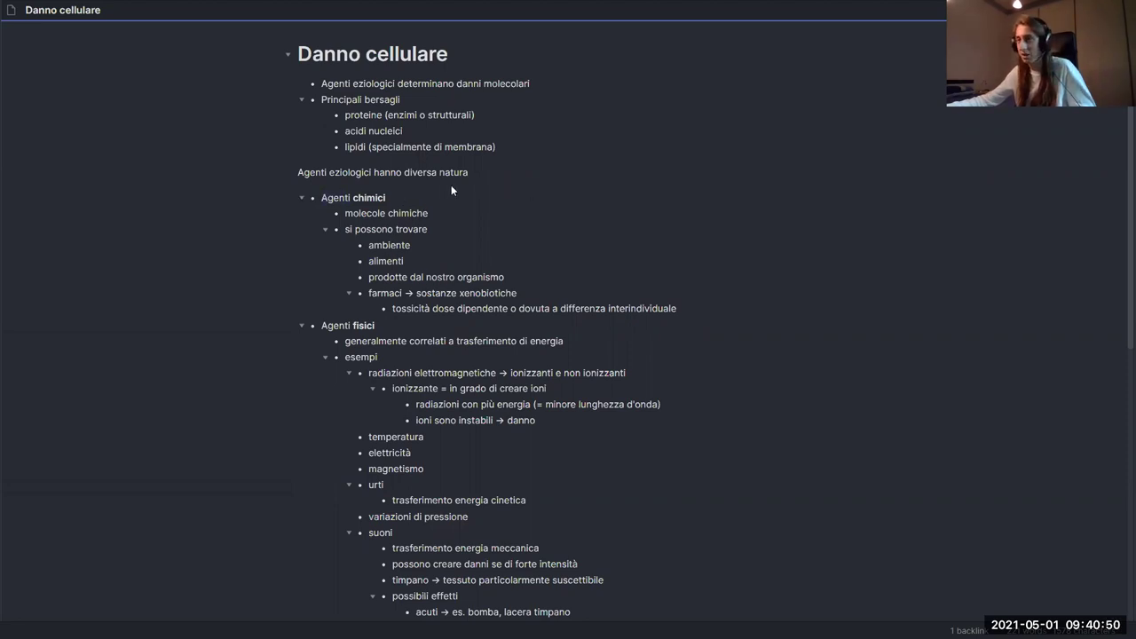
left_click(302, 198)
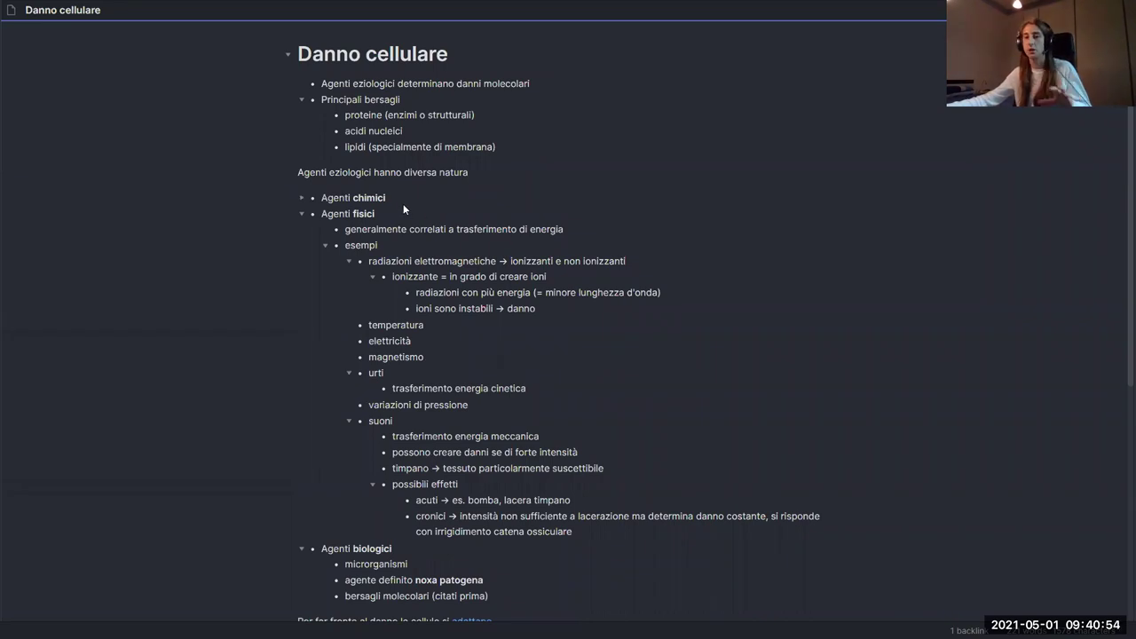
left_click(303, 199)
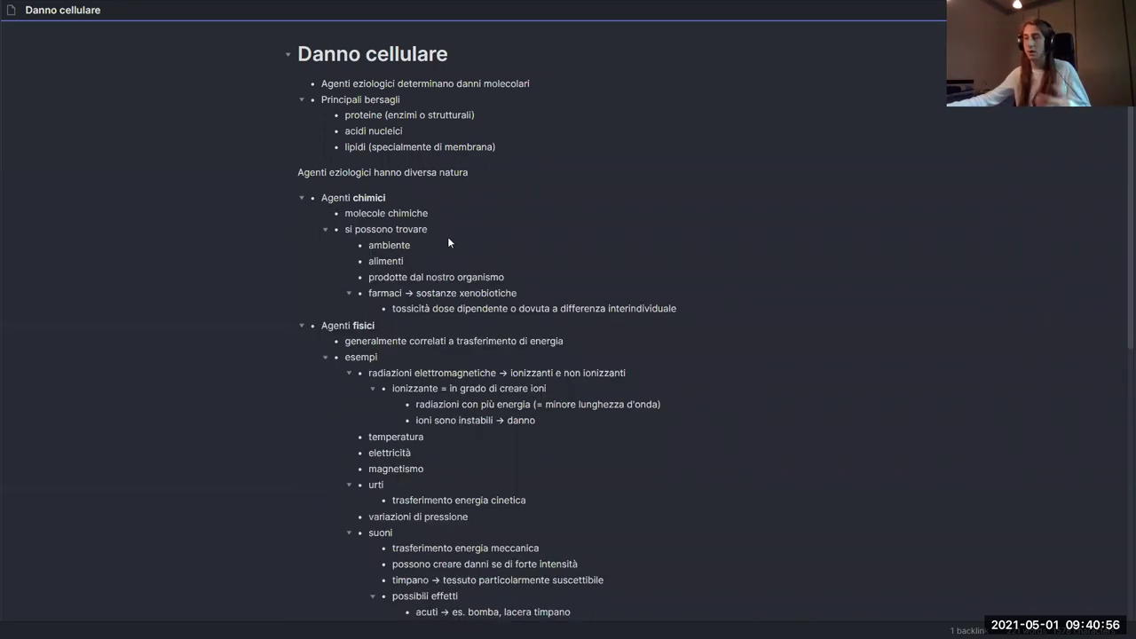
- Fold all headings and lists in the Danno cellulare note
scroll(466, 290, "down", 5)
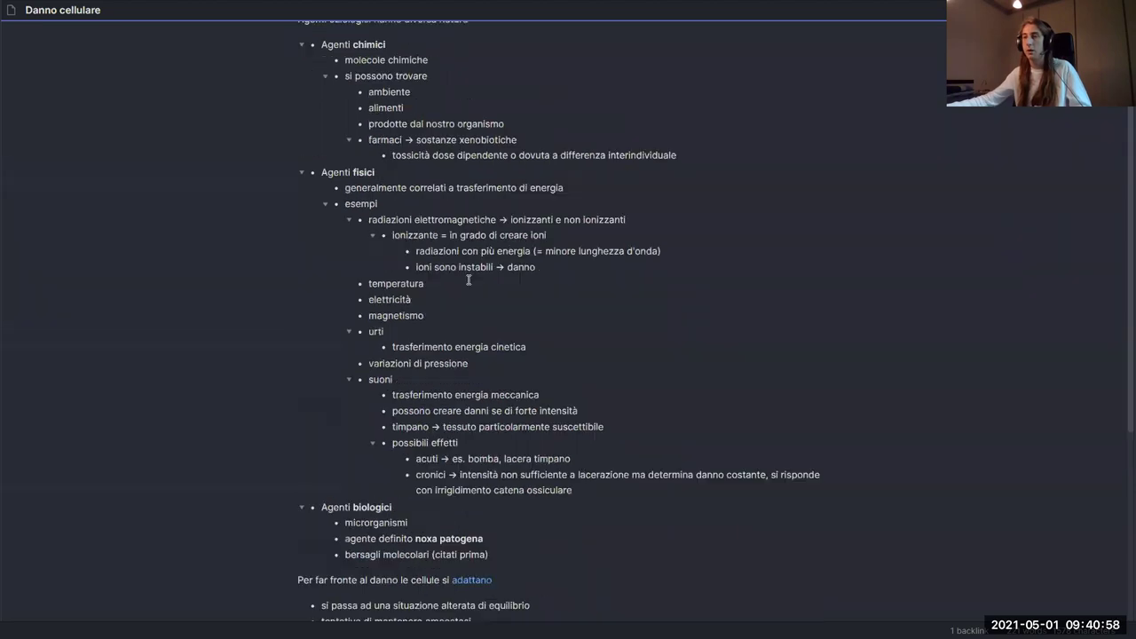
scroll(542, 291, "up", 10)
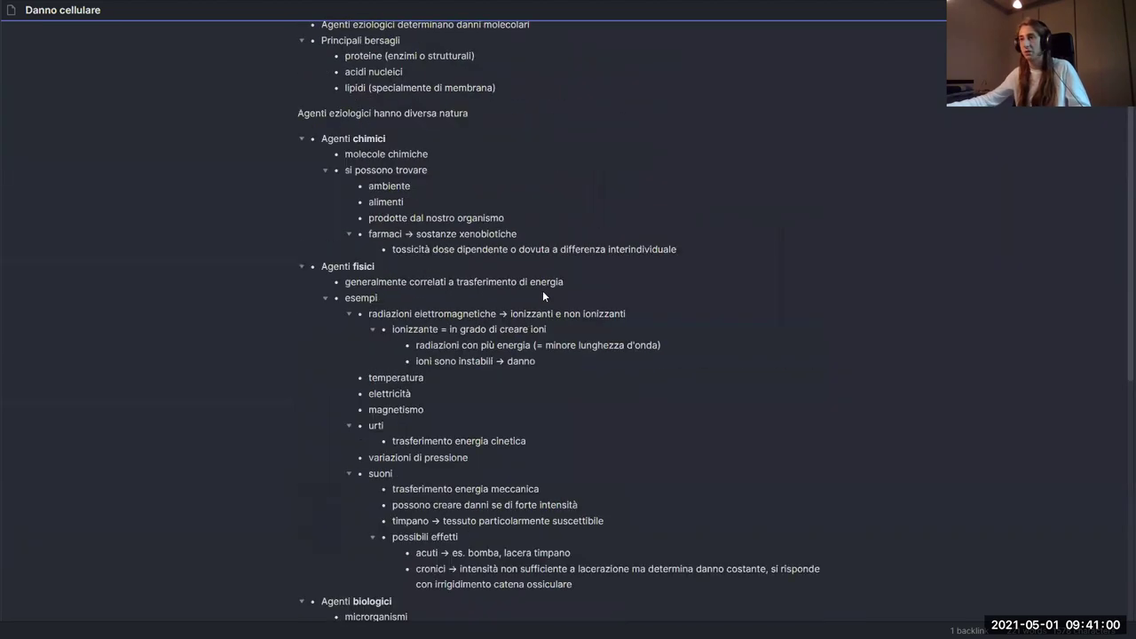
key("ctrl+p")
type("fold")
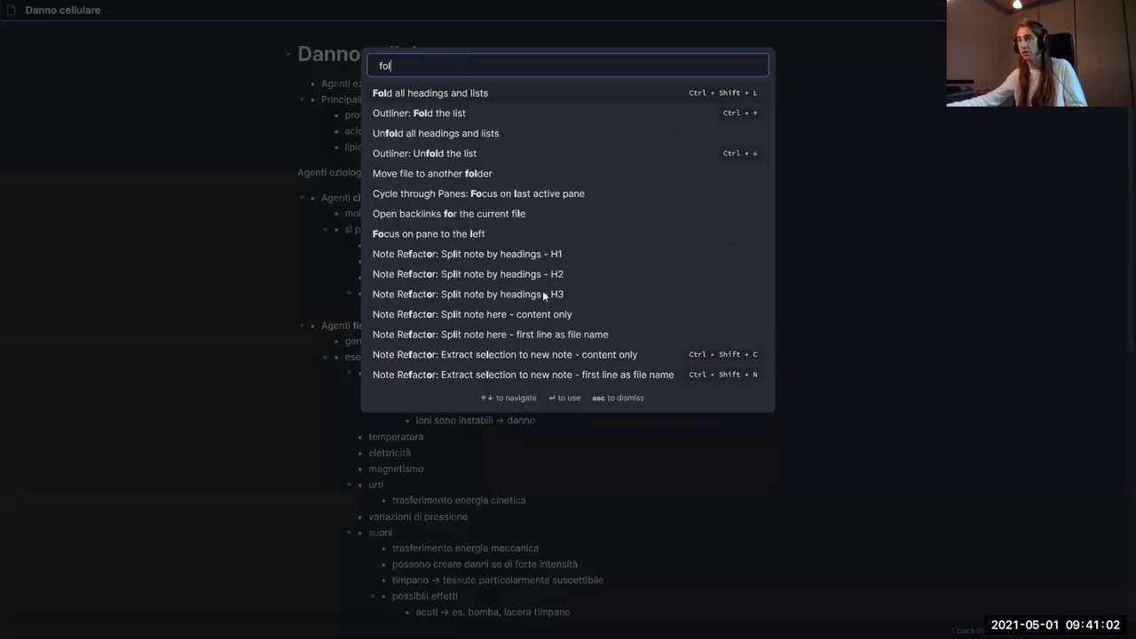
key("Return")
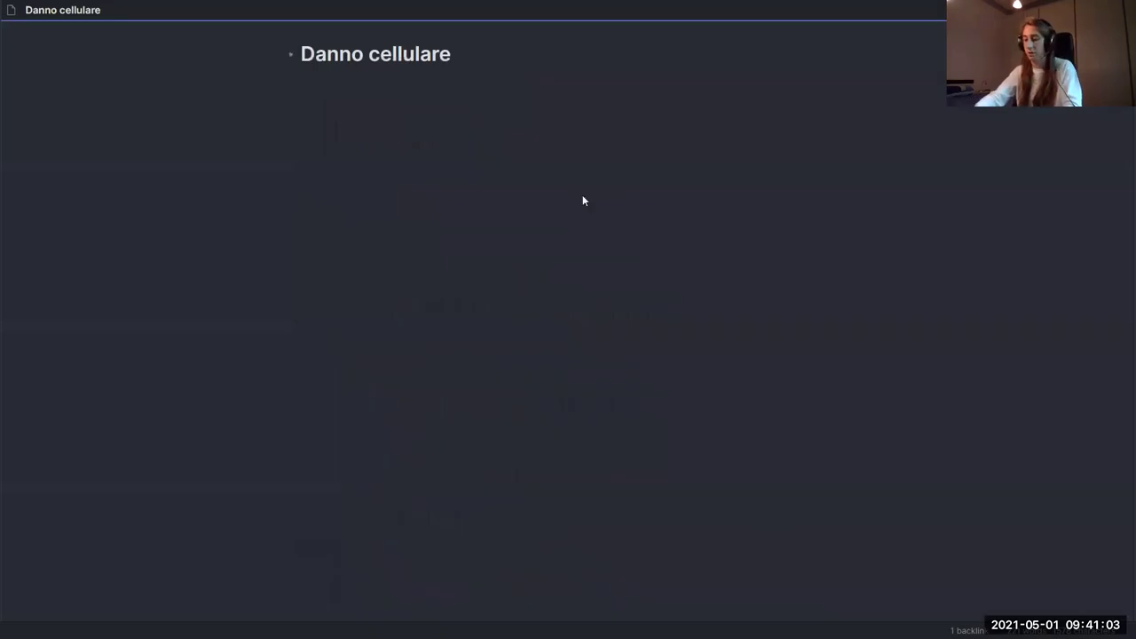
- Unfold the Danno cellulare heading and its Agenti chimici and Principali bersagli lists
left_click(290, 56)
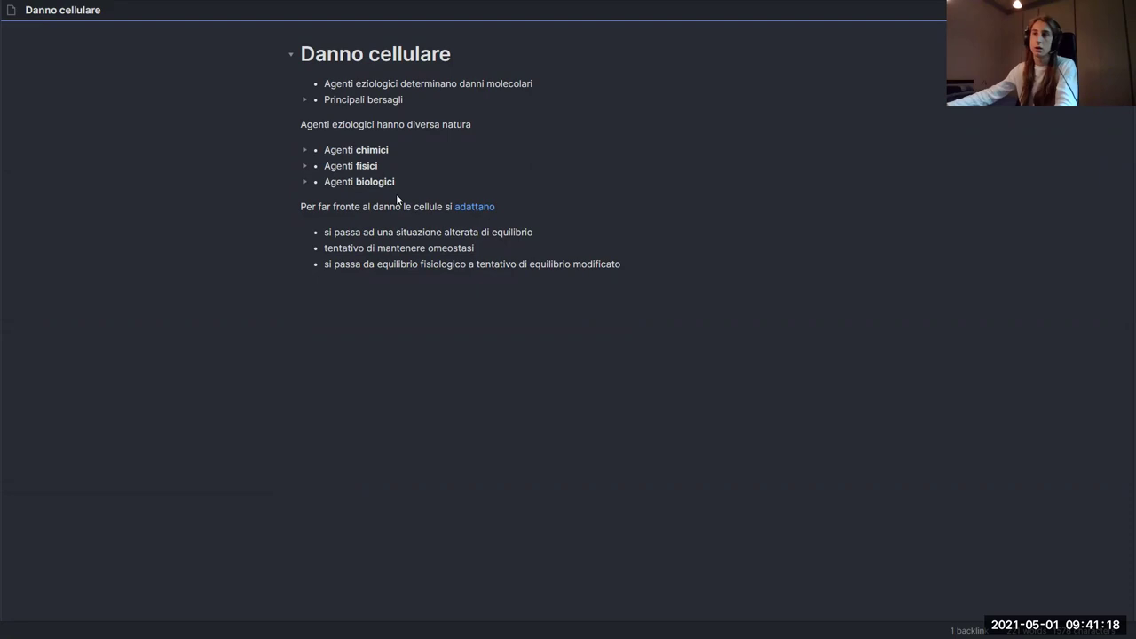
left_click(306, 150)
left_click(302, 100)
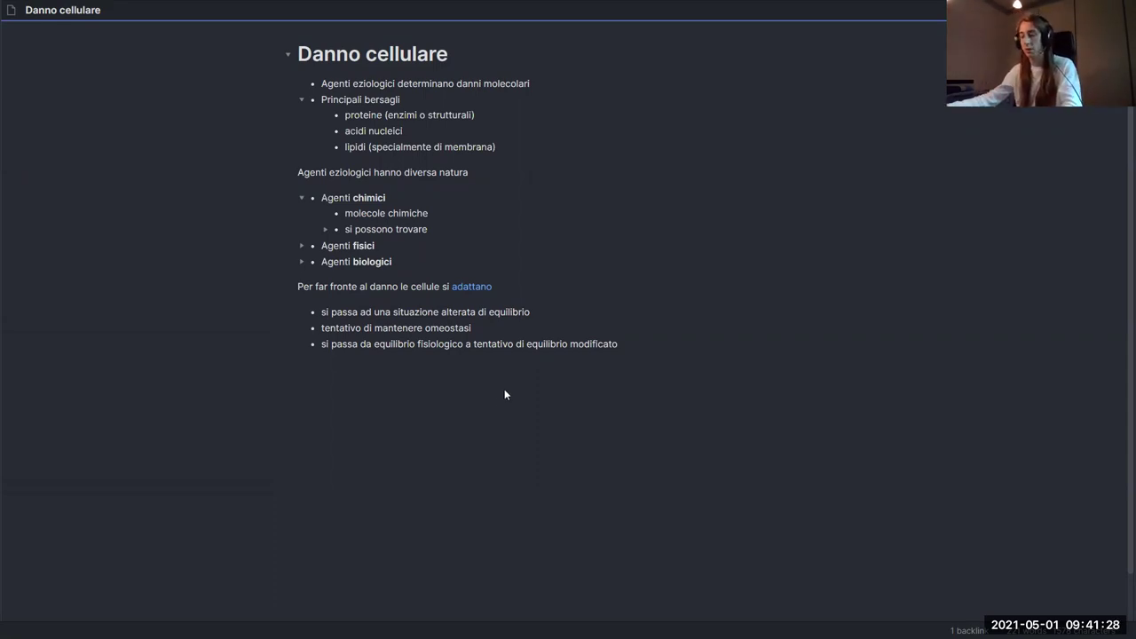
- Switch the note to editing mode, and add and remove blank lines after its last bullet
key("ctrl+e")
left_click(632, 395)
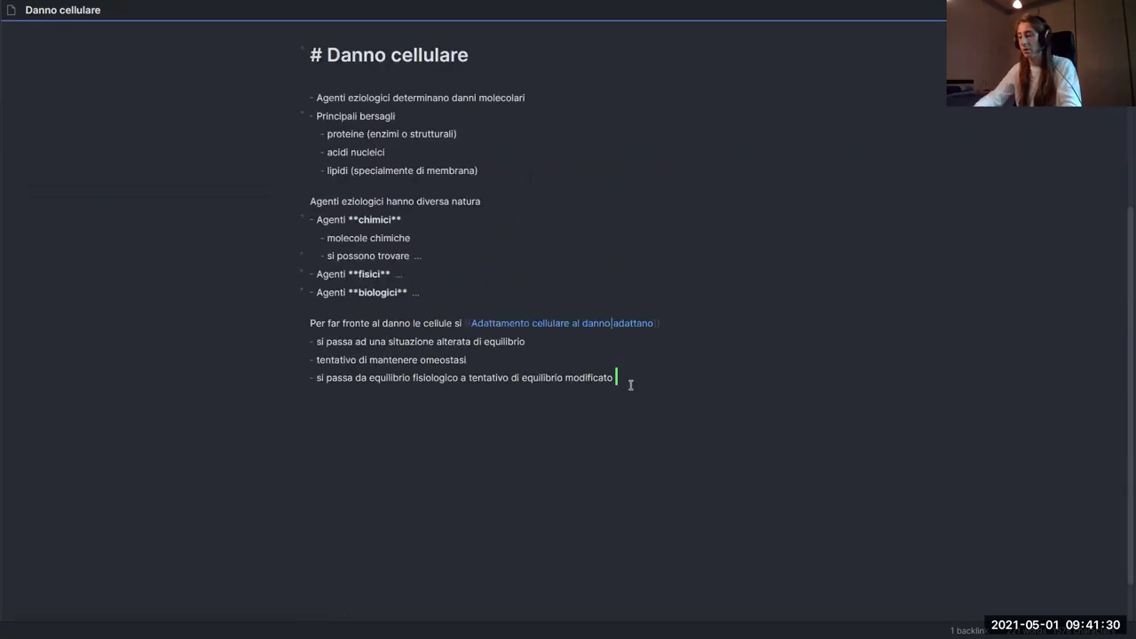
key("Return")
key("Return")
scroll(631, 384, "down", 1)
key("BackSpace")
key("BackSpace")
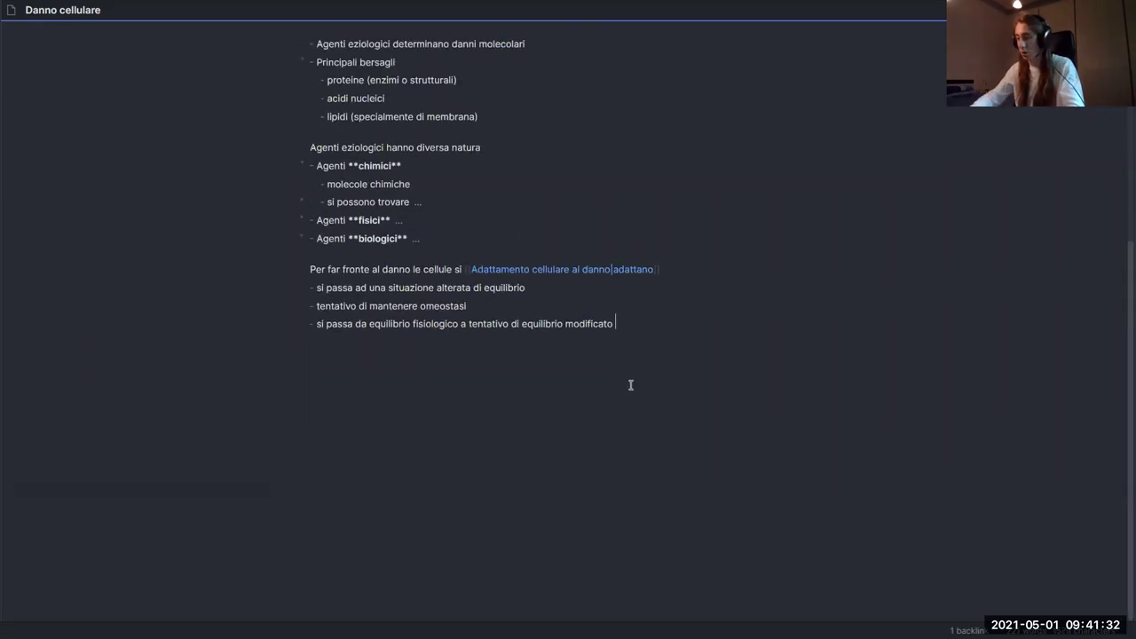
- Open the Equilibrio Acido-Base note in the current pane
key("ctrl+o")
type("eq")
key("Return")
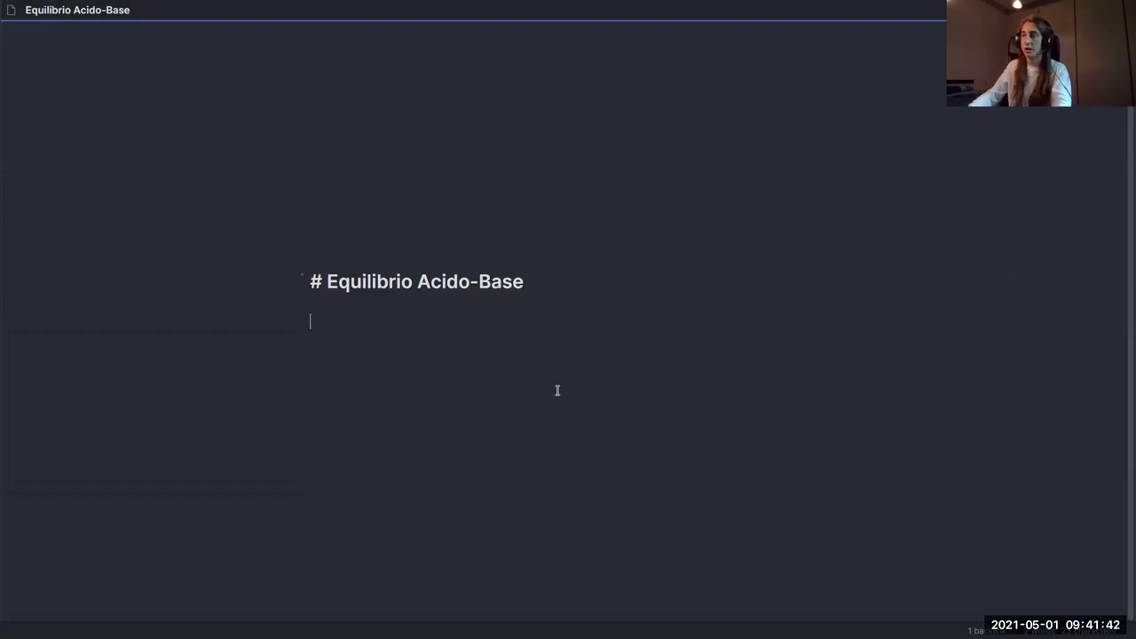
- Switch to Notion, close the Anemie megaloblastiche card and open the Equilibrio acido-base e sue alterazioni card
key("alt+Tab")
key("alt+Tab")
scroll(663, 362, "up", 4)
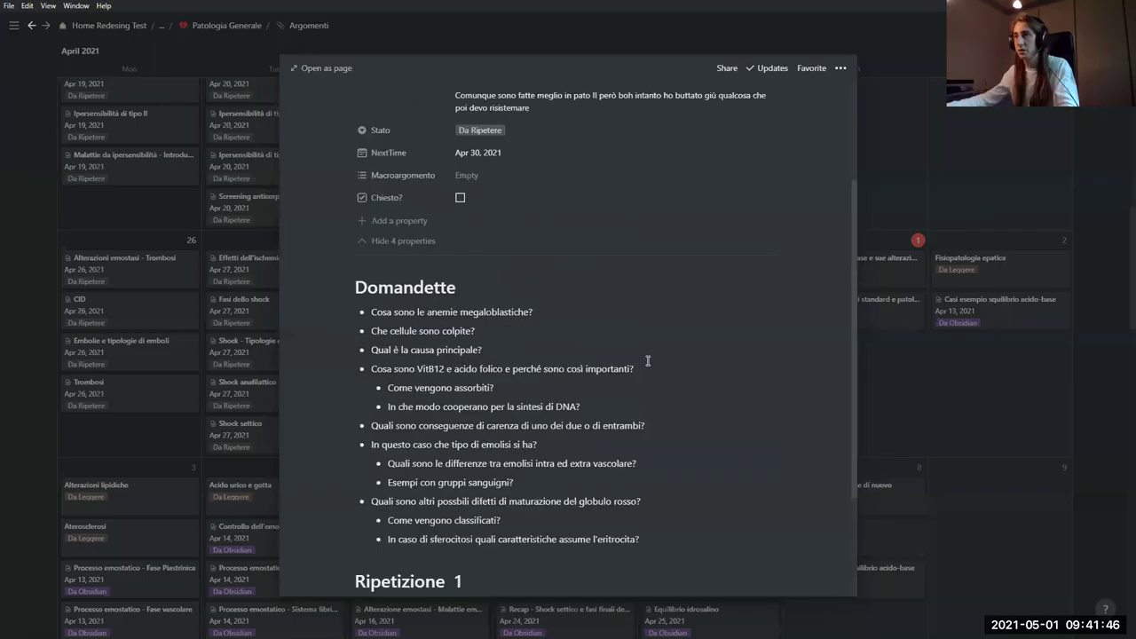
left_click(860, 266)
left_click(859, 266)
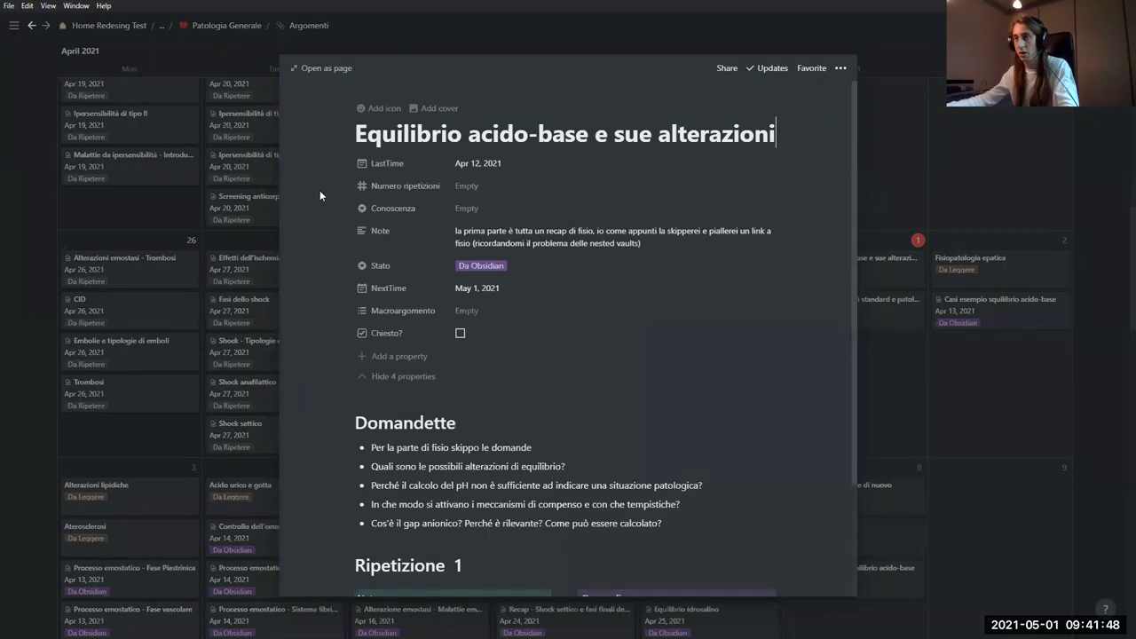
- Examine the card's Domandette questions, highlighting the bullet about skipping the fisio part
scroll(398, 266, "down", 3)
left_click_drag(348, 305, 657, 311)
left_click(718, 402)
left_click(396, 306)
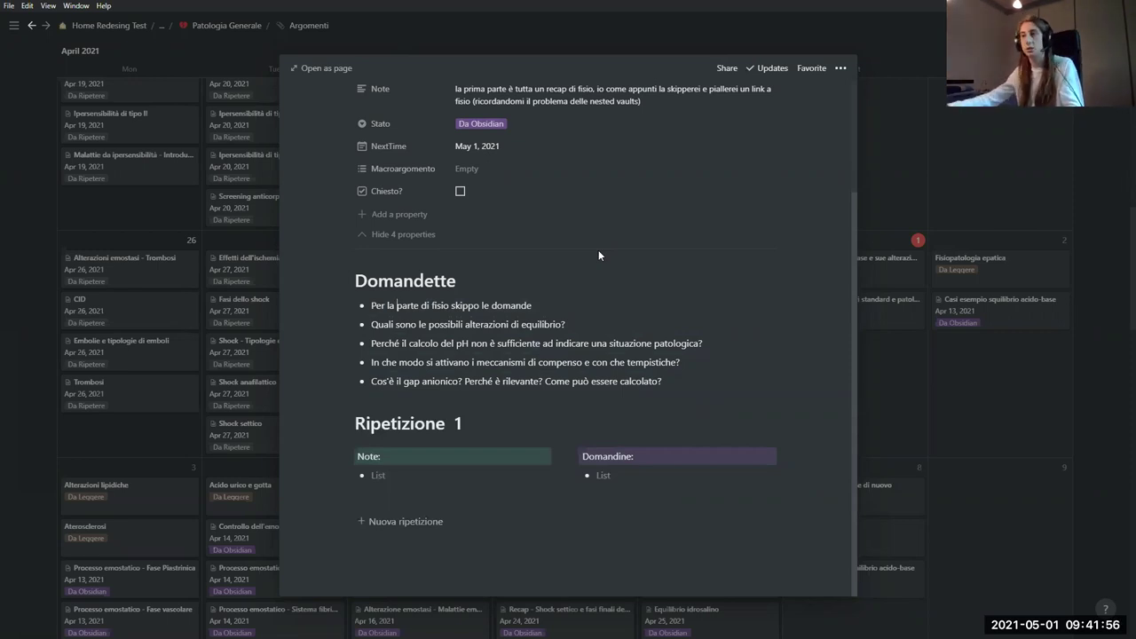
- Show the closing slide titled The end, and return to Notion to close the open card and view the Argomenti calendar
key("alt+Tab")
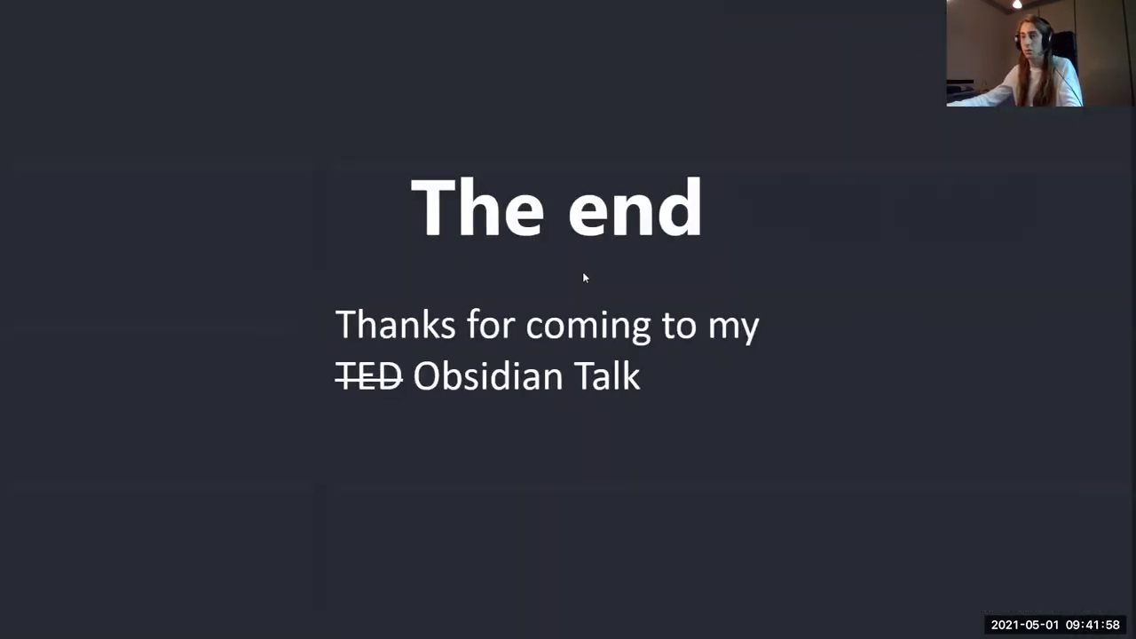
key("alt+Tab")
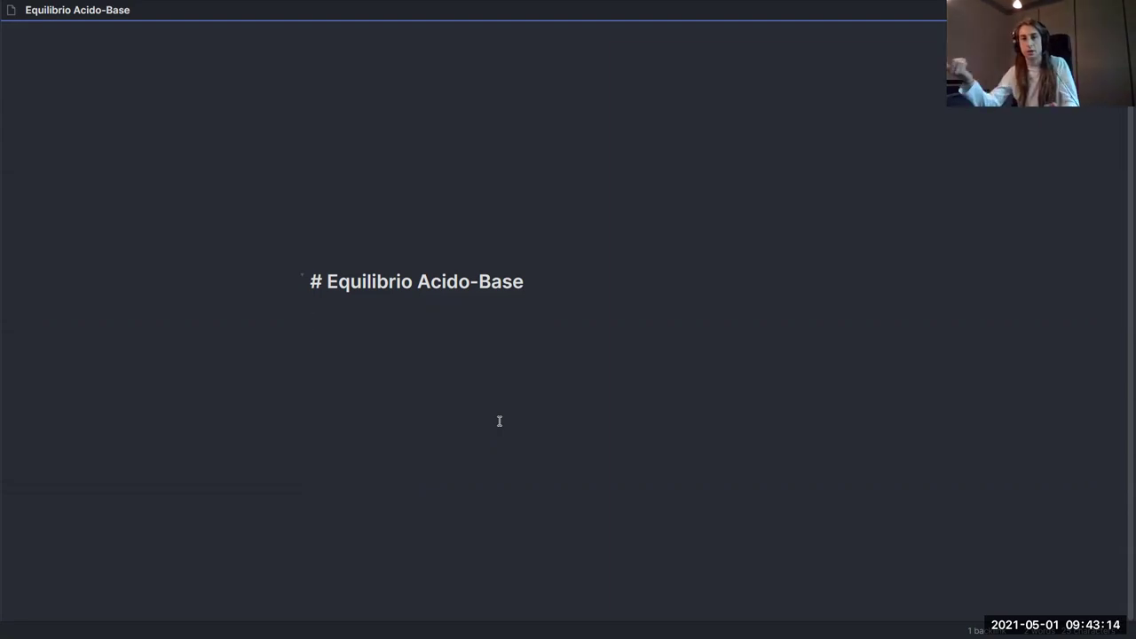
key("alt+Tab")
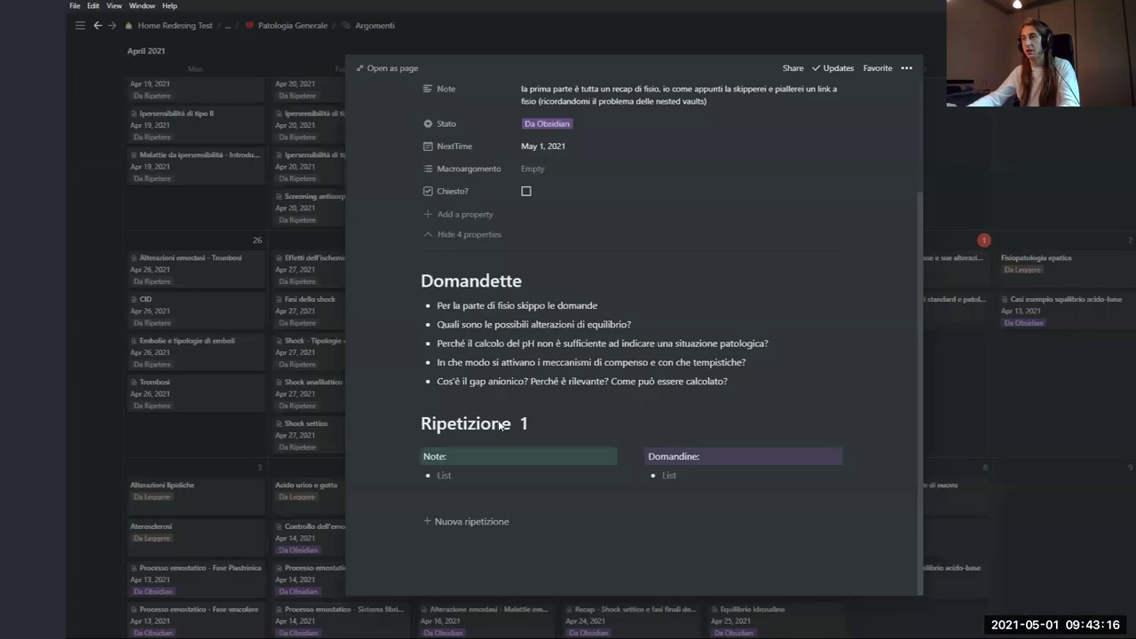
key("Escape")
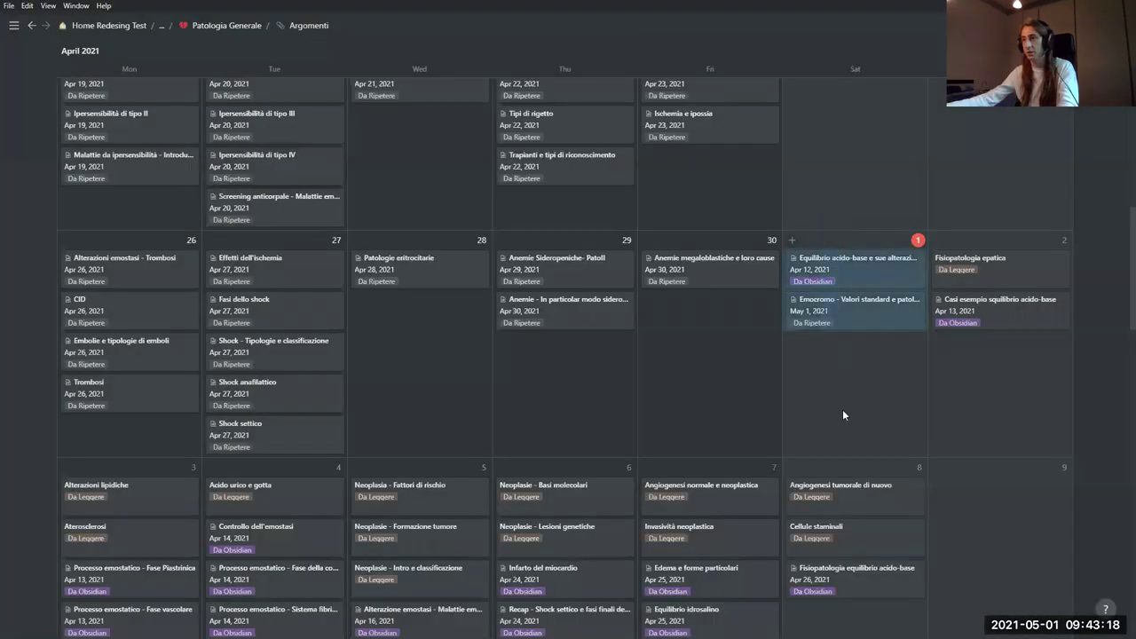
- Look over the May topics in the Notion calendar, return to Obsidian and exit the slide presentation
scroll(852, 417, "down", 5)
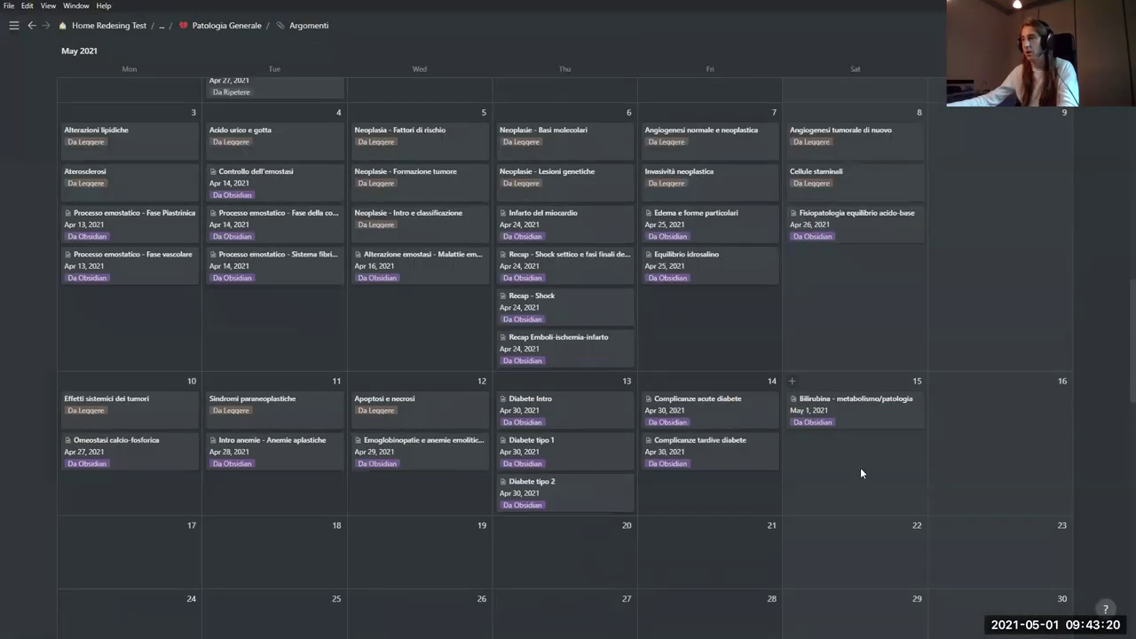
scroll(857, 471, "up", 4)
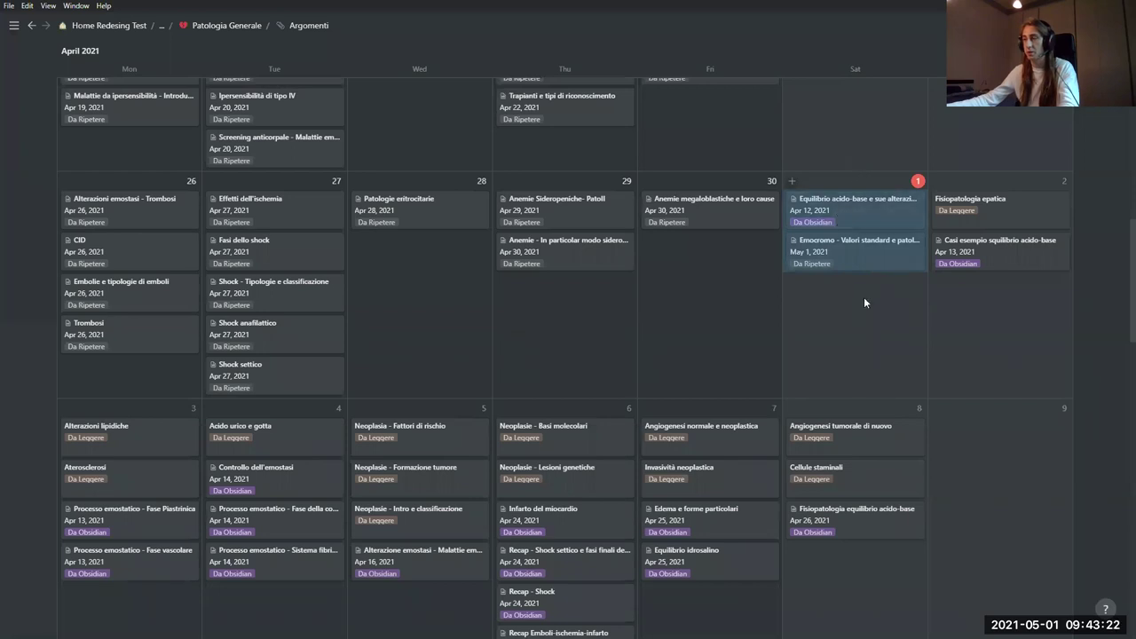
key("alt+Tab")
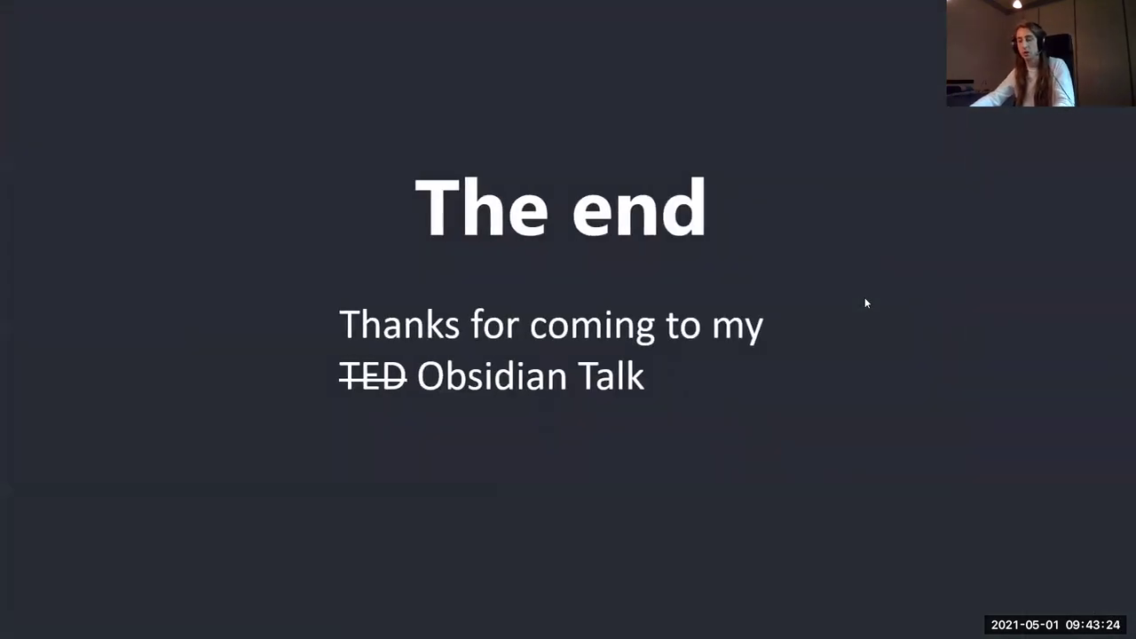
key("Escape")
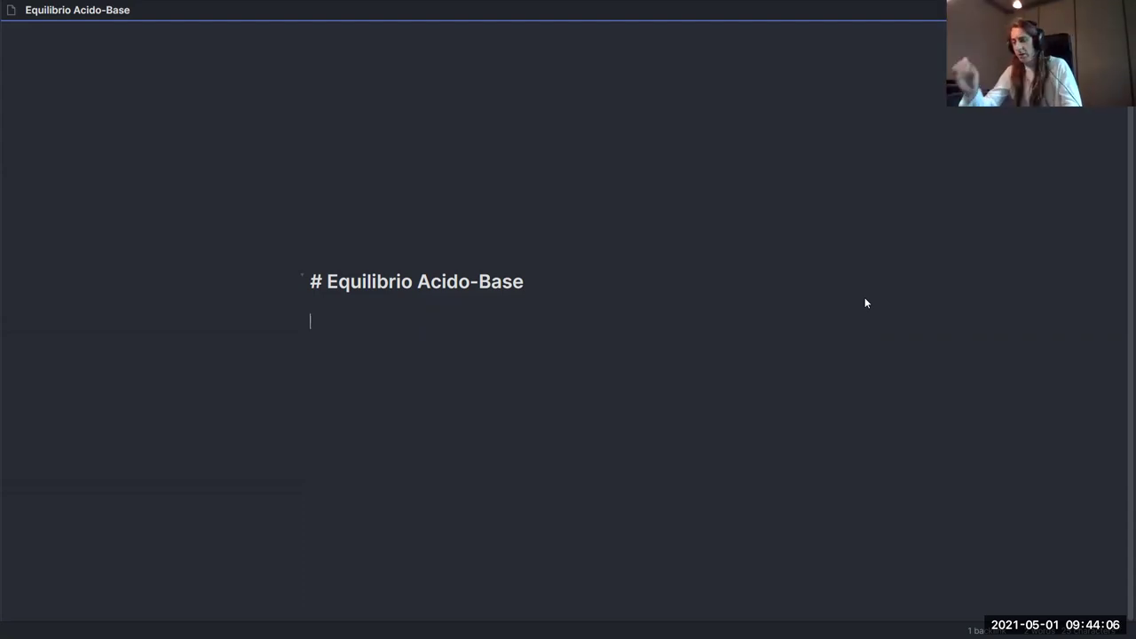
- Show the backlinks sidebar and the file explorer, and open the CID note from the file list
key("ctrl+shift+r")
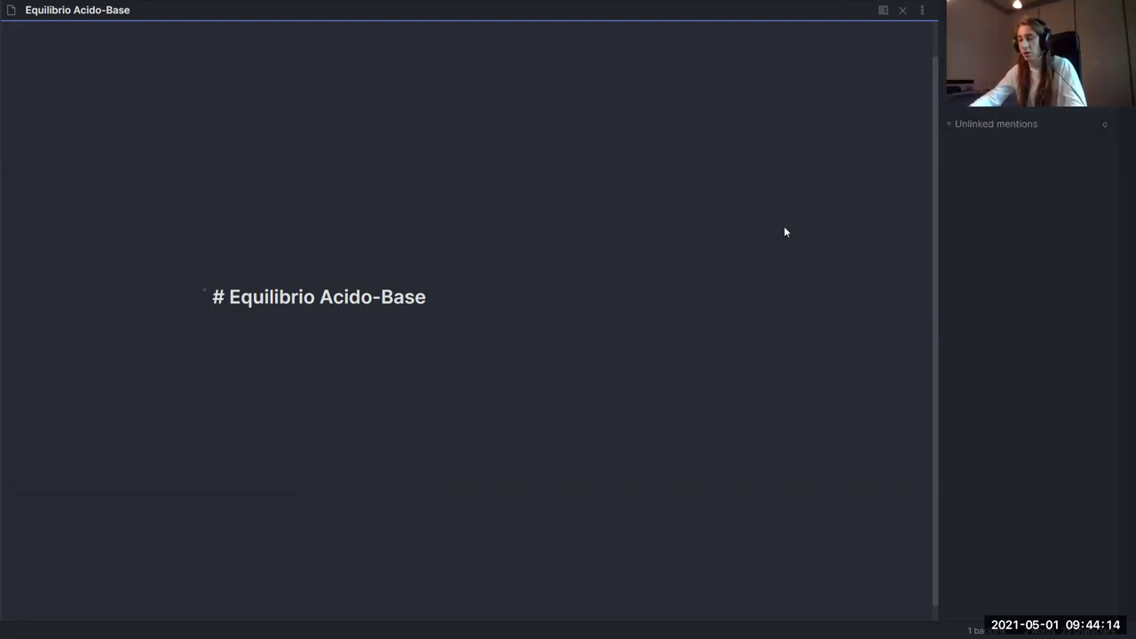
key("ctrl+o")
key("Escape")
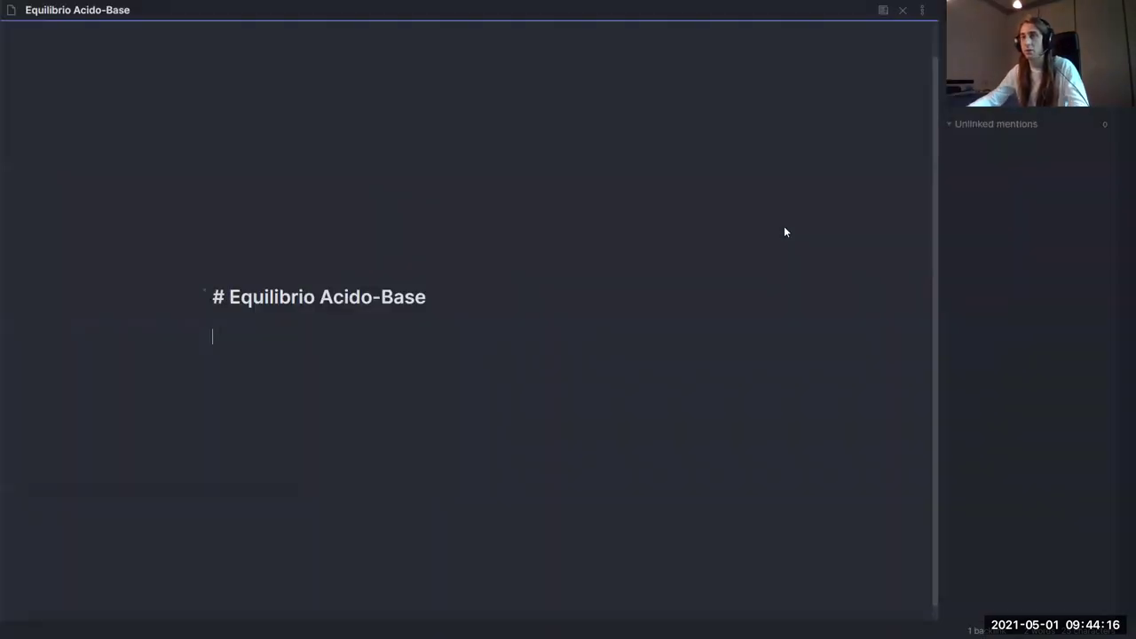
key("ctrl+o")
key("Escape")
key("ctrl+shift+e")
scroll(133, 444, "down", 3)
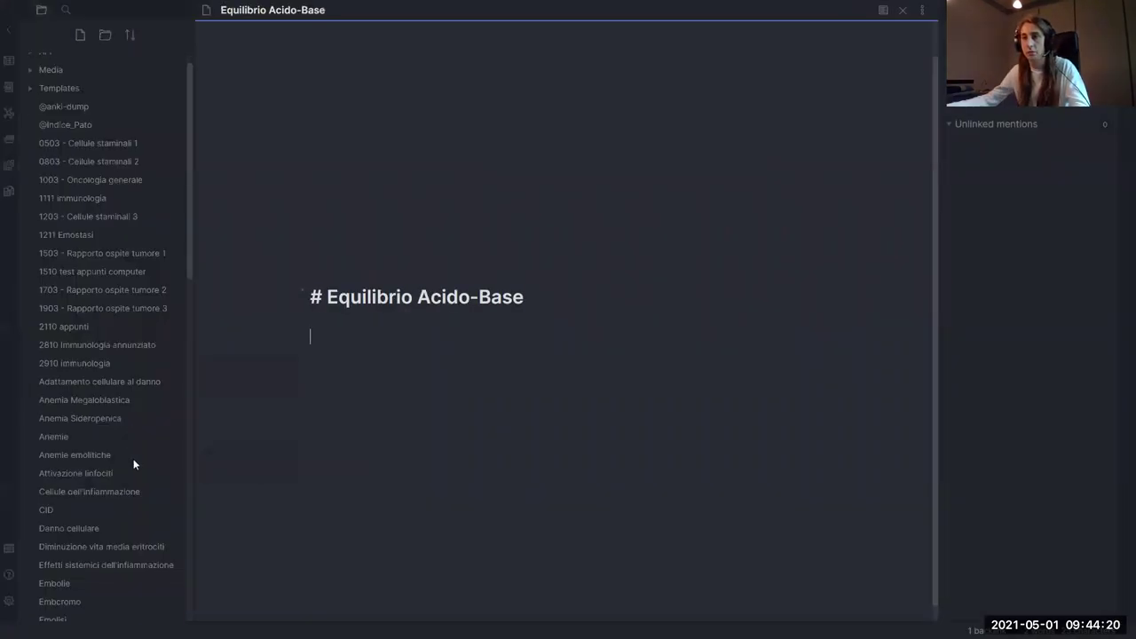
left_click(77, 307)
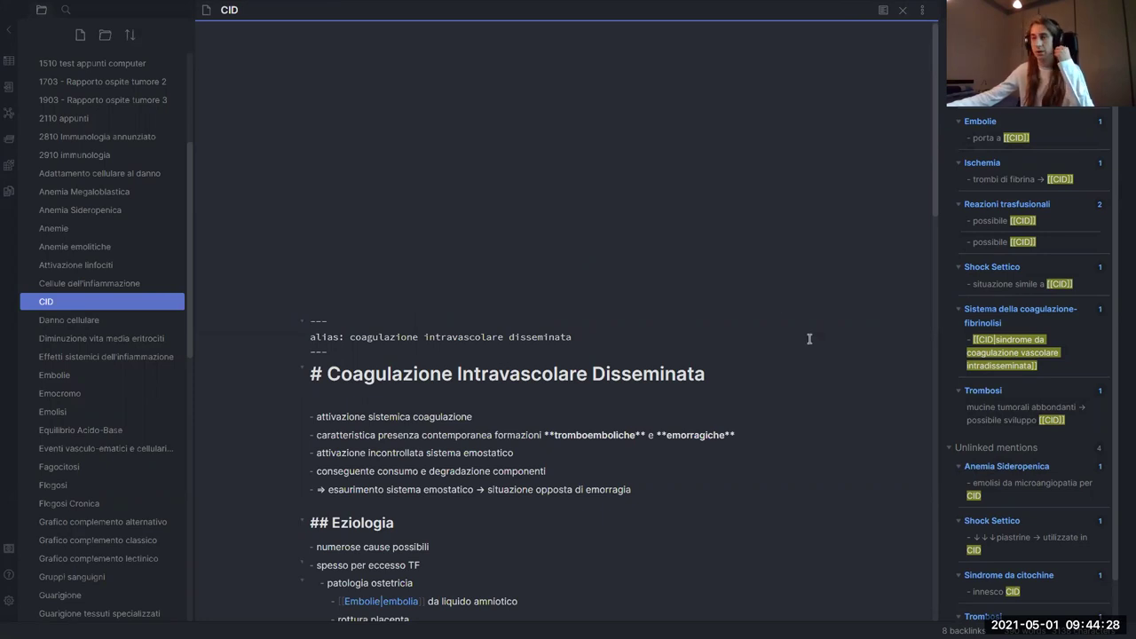
- Look through the start of the CID note and collapse its Unlinked mentions section
scroll(785, 313, "down", 1)
scroll(785, 317, "down", 3)
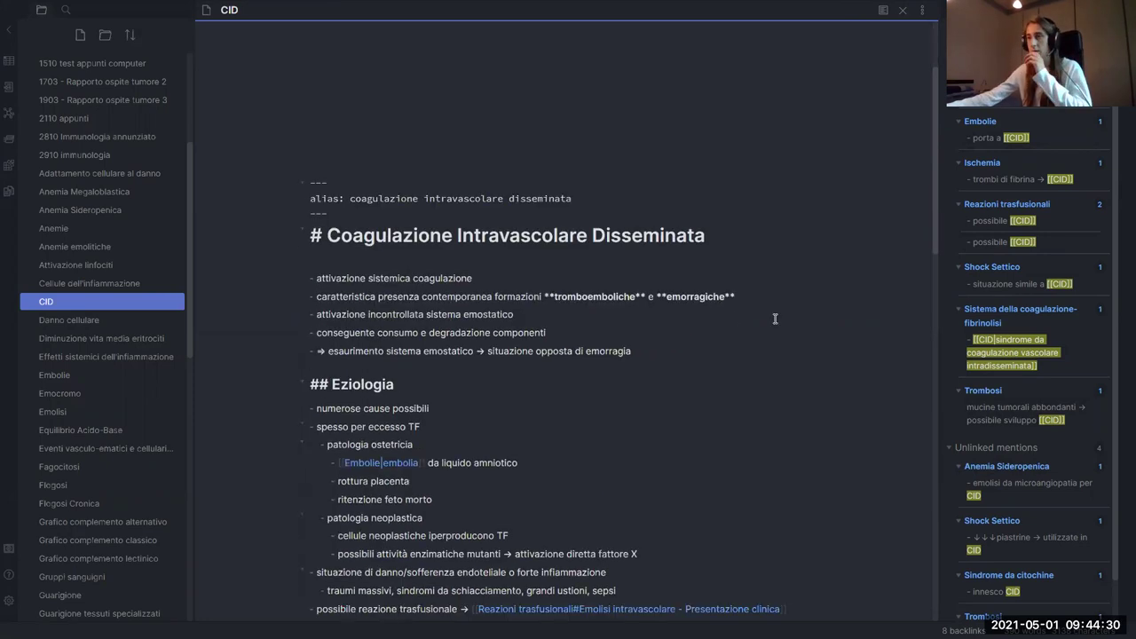
scroll(1045, 420, "down", 1)
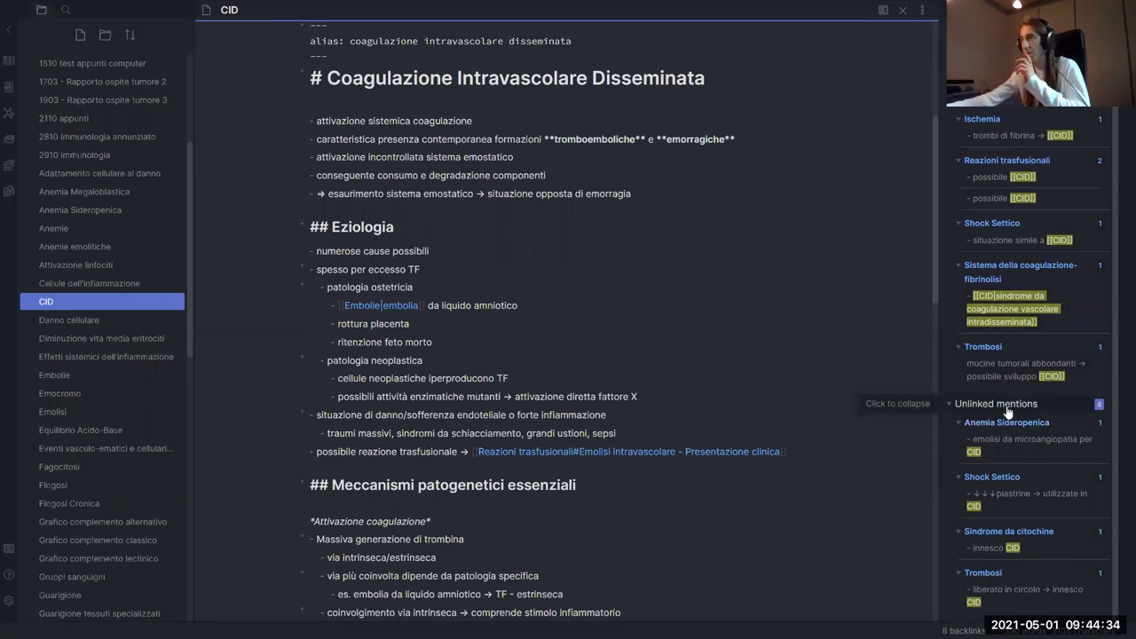
left_click(992, 404)
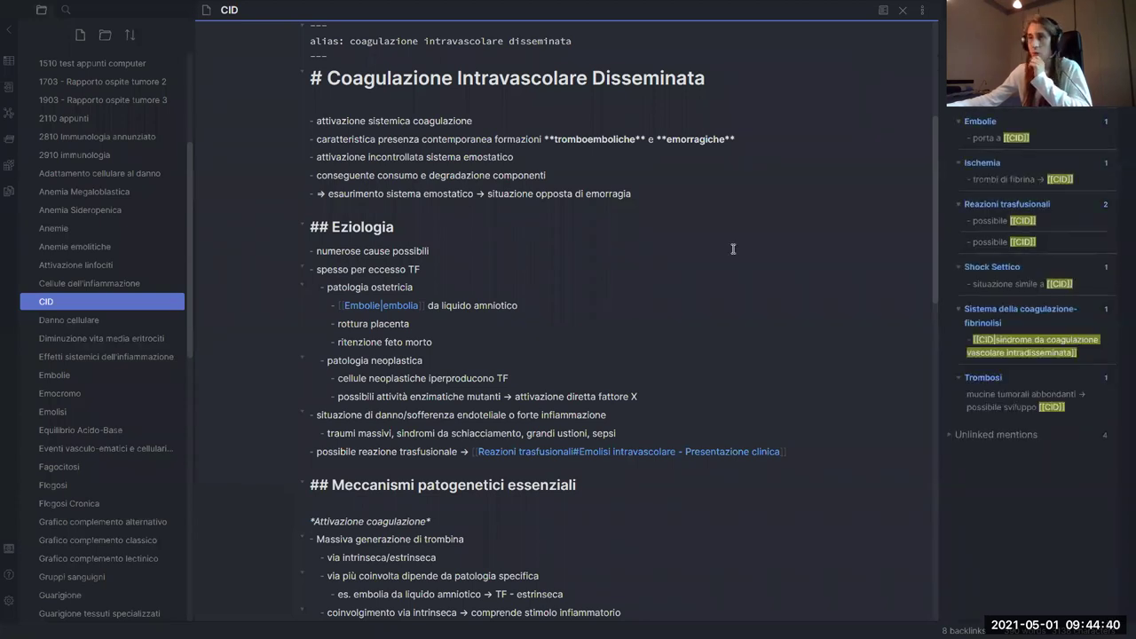
- Switch the CID note to preview mode and hide both sidebars
scroll(734, 246, "up", 1)
left_click_drag(734, 246, 780, 339)
left_click(779, 339)
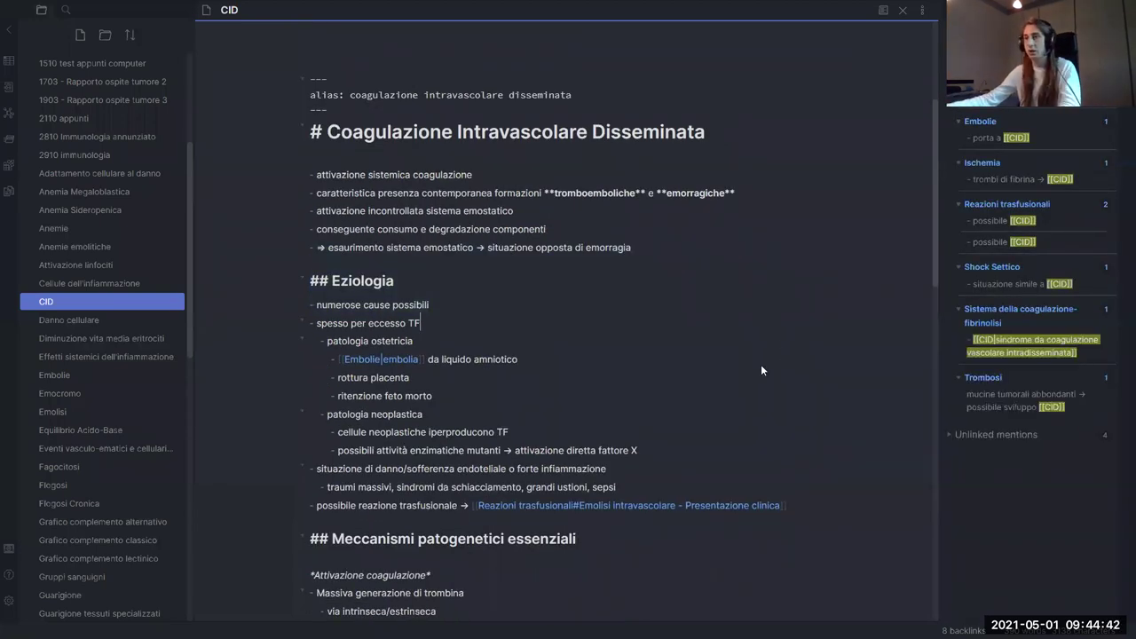
key("ctrl+e")
scroll(668, 430, "down", 2)
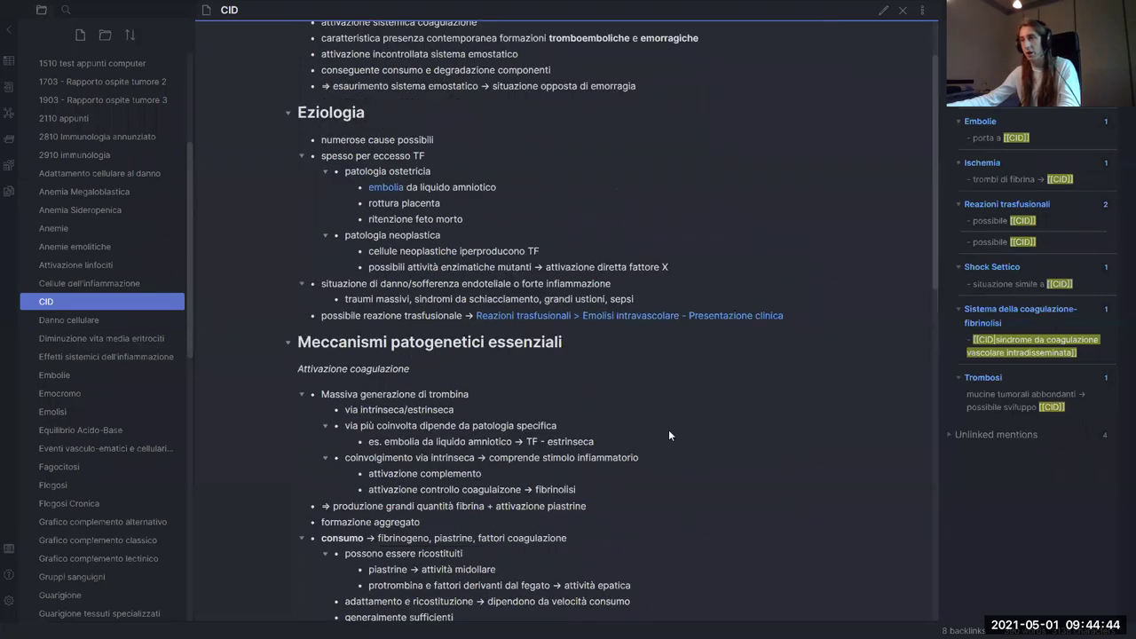
key("ctrl+shift+f")
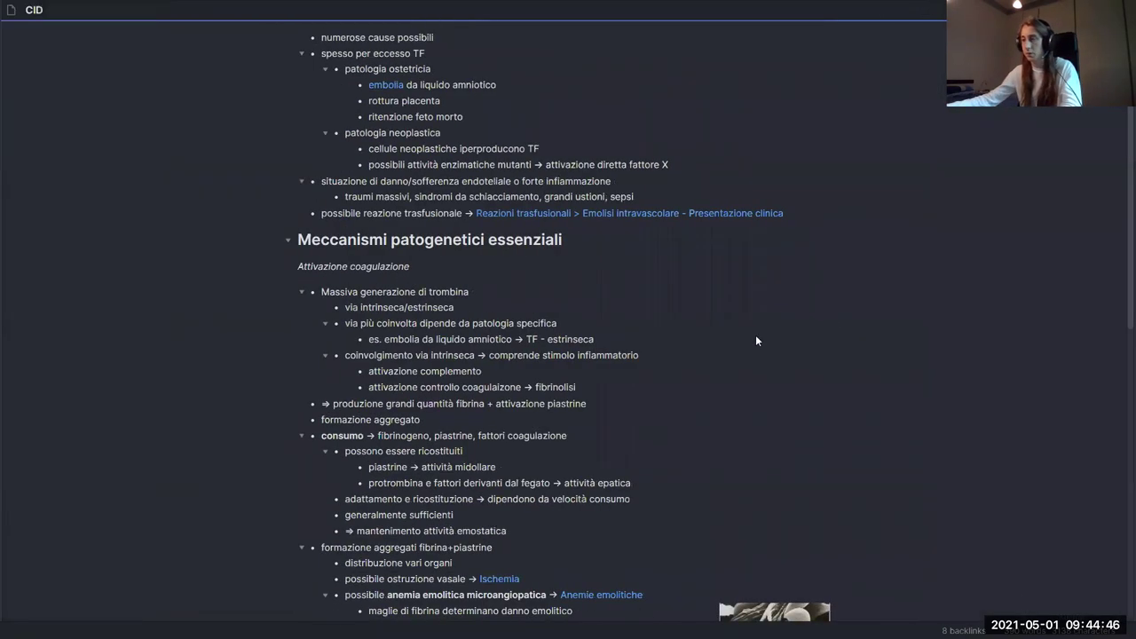
- Examine the CID note in preview, including the pop-up previews of its embolia and Emolisi intravascolare links
scroll(736, 341, "down", 2)
scroll(701, 342, "down", 2)
scroll(621, 343, "up", 4)
scroll(497, 373, "up", 2)
scroll(462, 355, "up", 1)
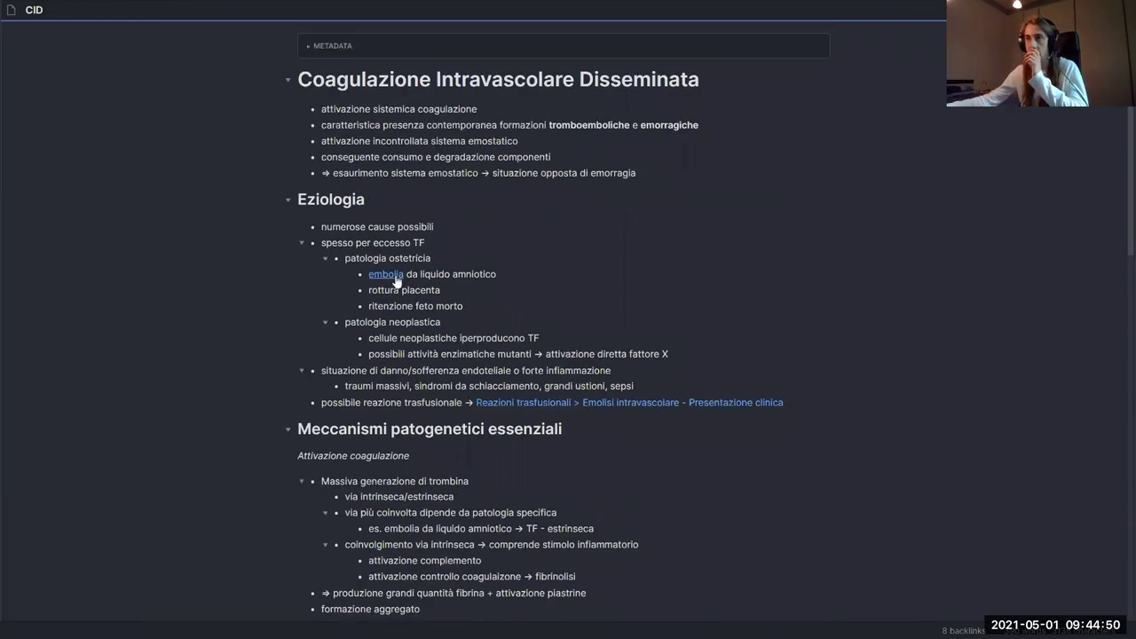
mouse_move(384, 278)
scroll(468, 338, "down", 3)
scroll(488, 383, "up", 3)
scroll(735, 295, "down", 4)
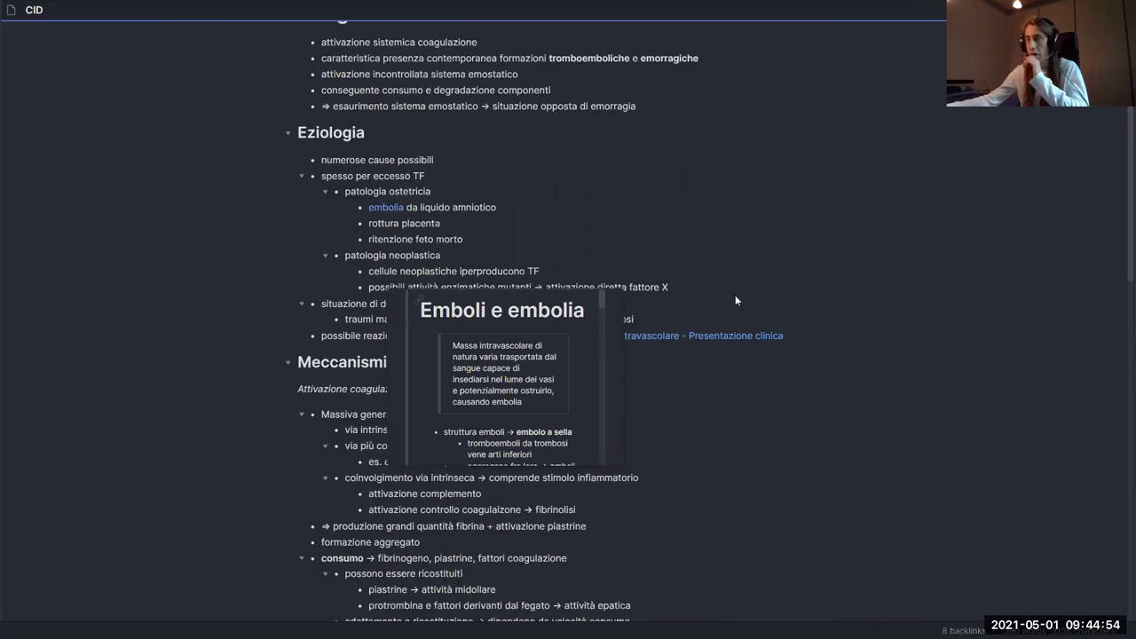
scroll(722, 300, "down", 8)
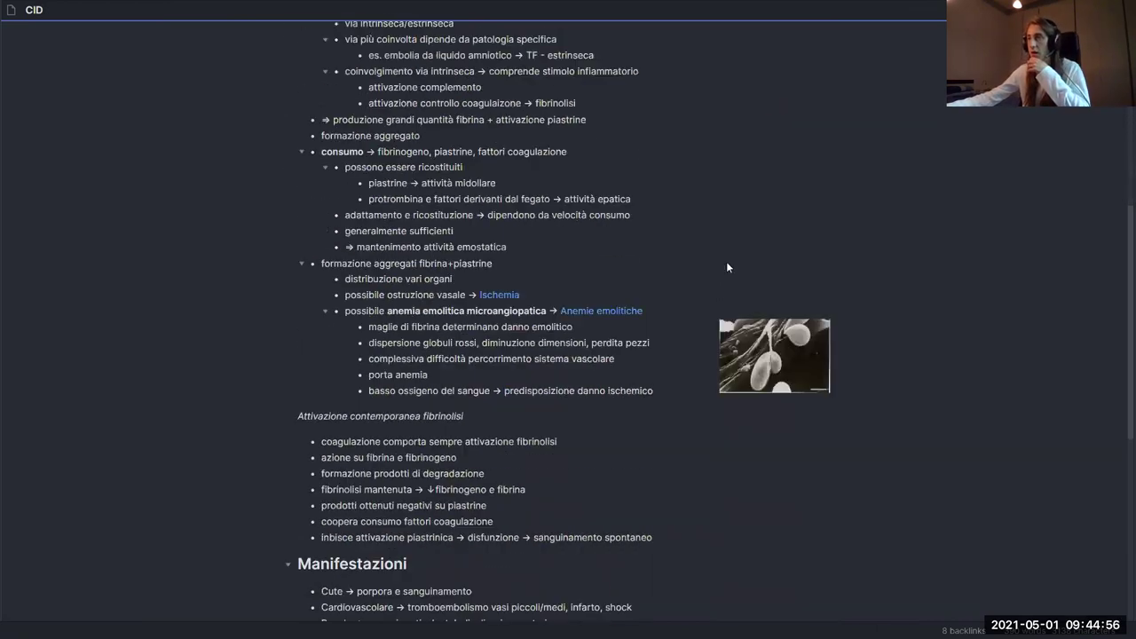
scroll(659, 395, "down", 4)
scroll(666, 400, "up", 15)
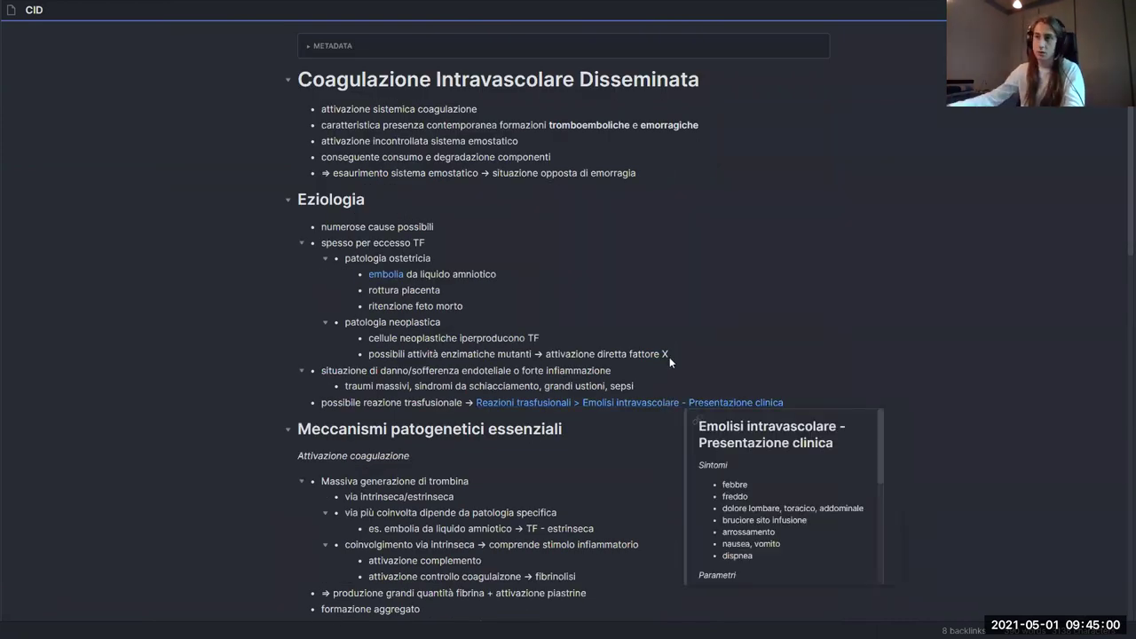
- Find the ipersensibilità alias with the search text "ipe", open the Malattie da ipersensibilità note and look through it
key("ctrl+o")
type("ipe")
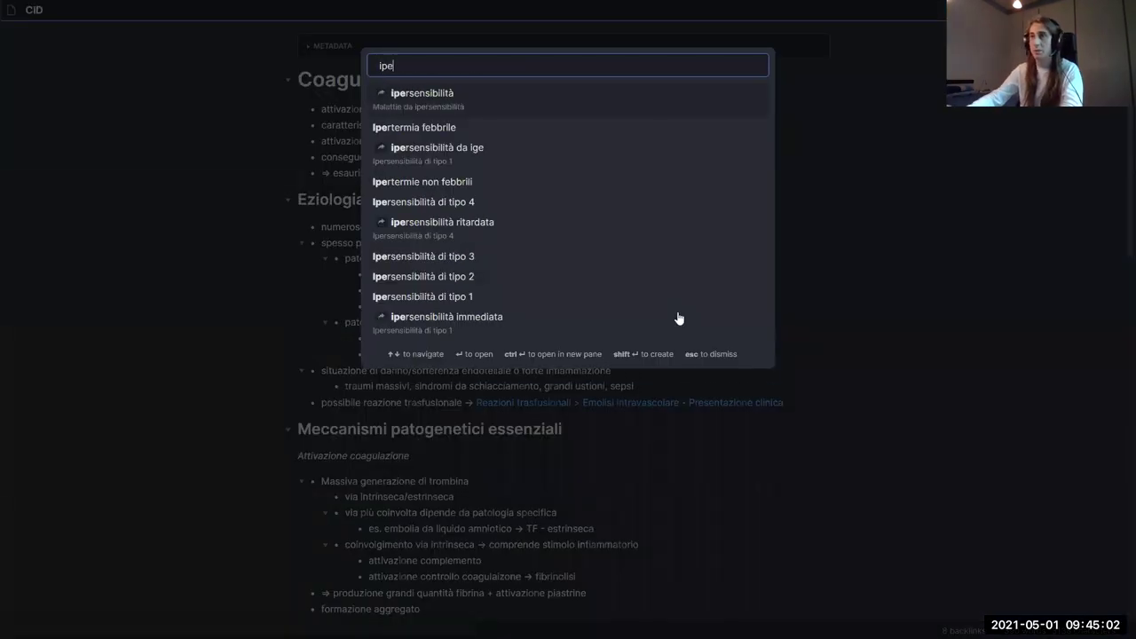
key("Return")
scroll(675, 318, "down", 2)
scroll(700, 311, "up", 2)
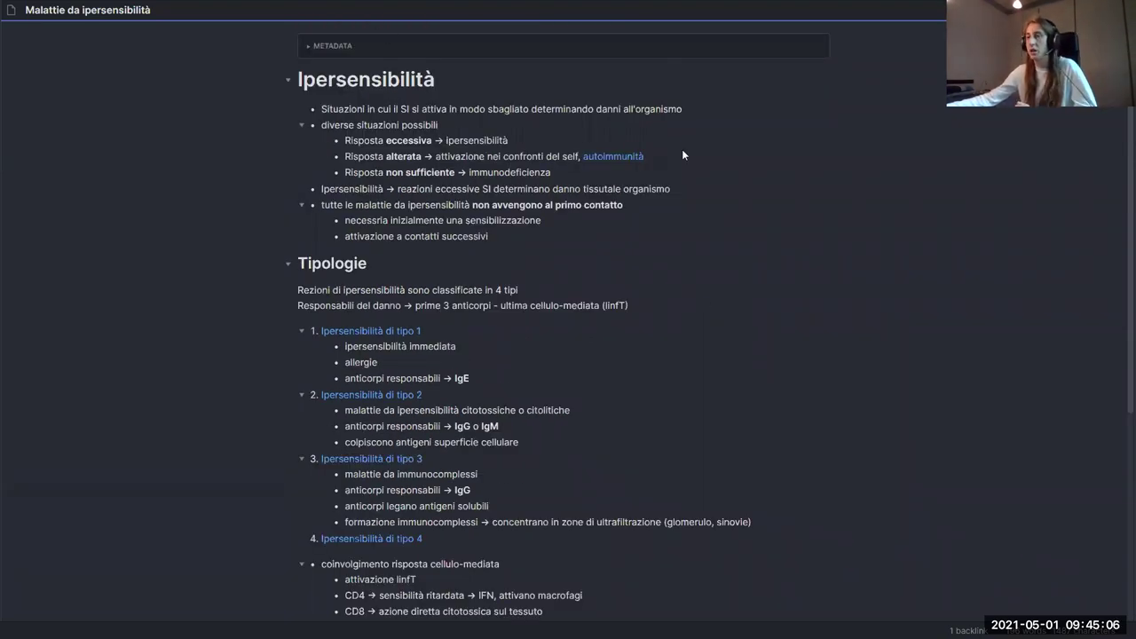
scroll(471, 425, "down", 3)
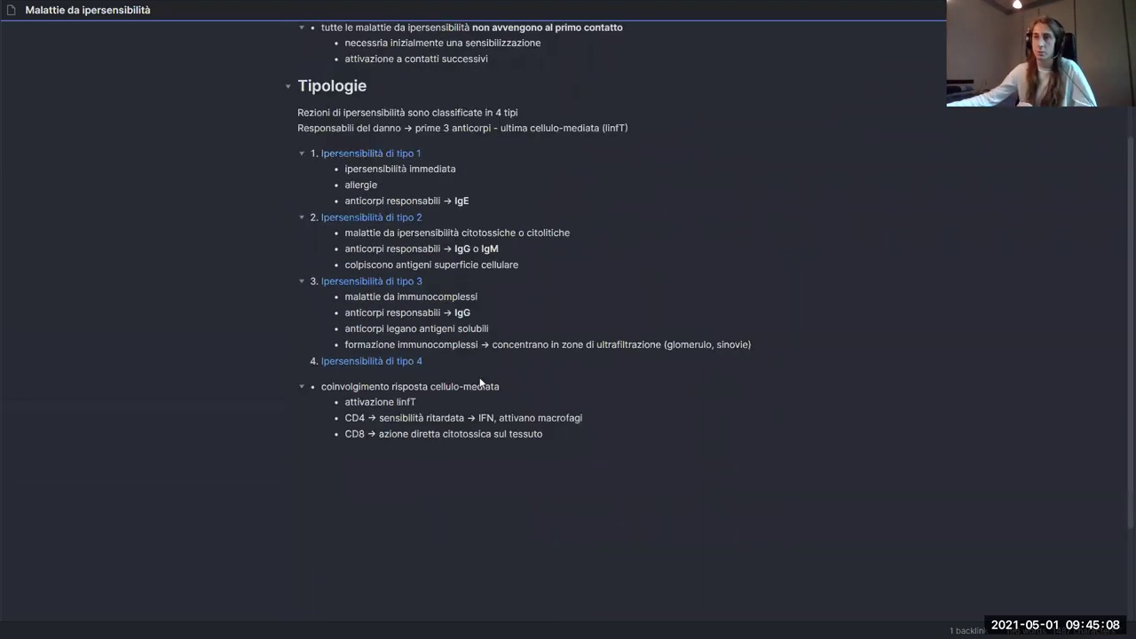
scroll(480, 386, "up", 2)
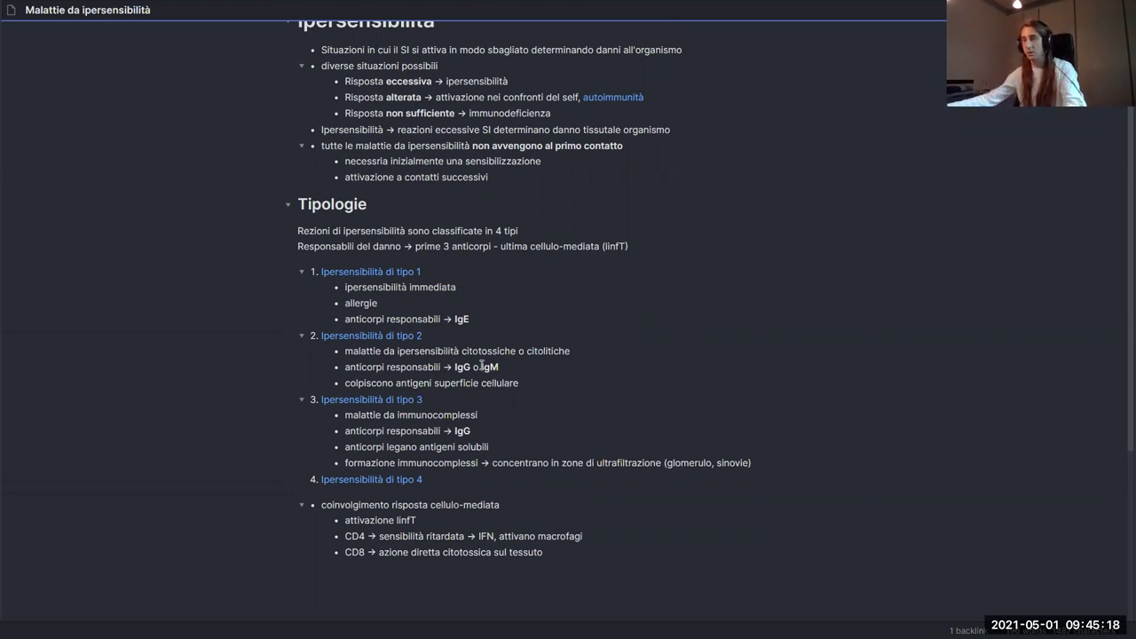
- Follow the Ipersensibilità di tipo 1 link, view that note in preview mode and go back to the overview note
left_click(405, 272)
scroll(478, 320, "down", 3)
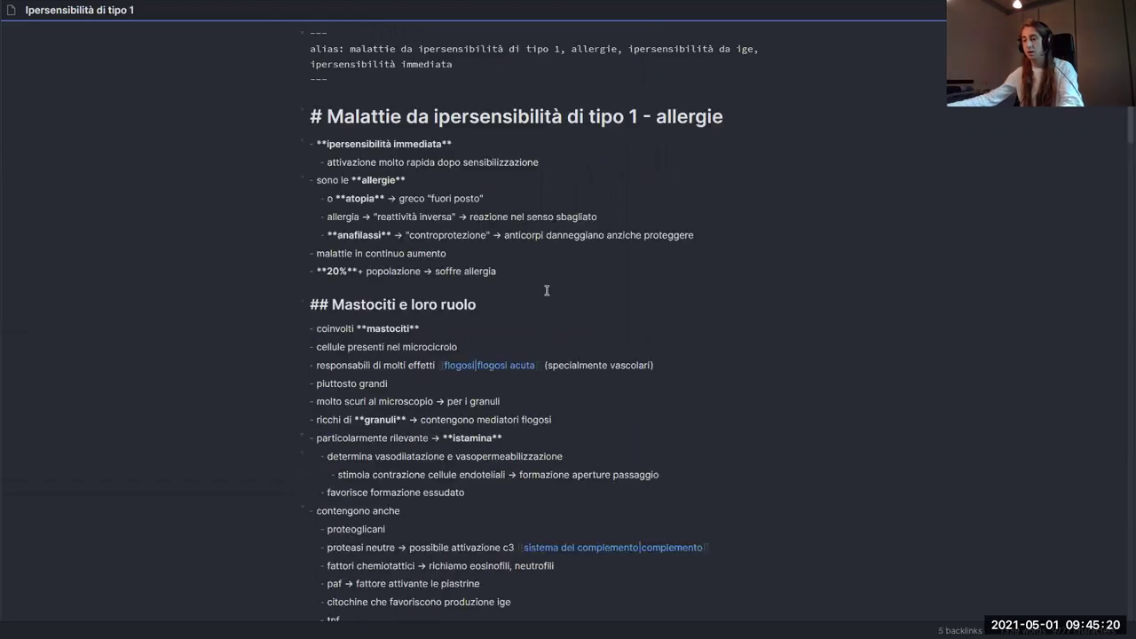
key("ctrl+e")
scroll(489, 311, "down", 10)
scroll(503, 285, "down", 3)
key("ctrl+alt+Left")
- Follow the Ipersensibilità di tipo 2 link, view that note in preview mode and go back to the overview note
scroll(499, 259, "down", 2)
left_click(397, 221)
scroll(649, 264, "down", 10)
key("ctrl+e")
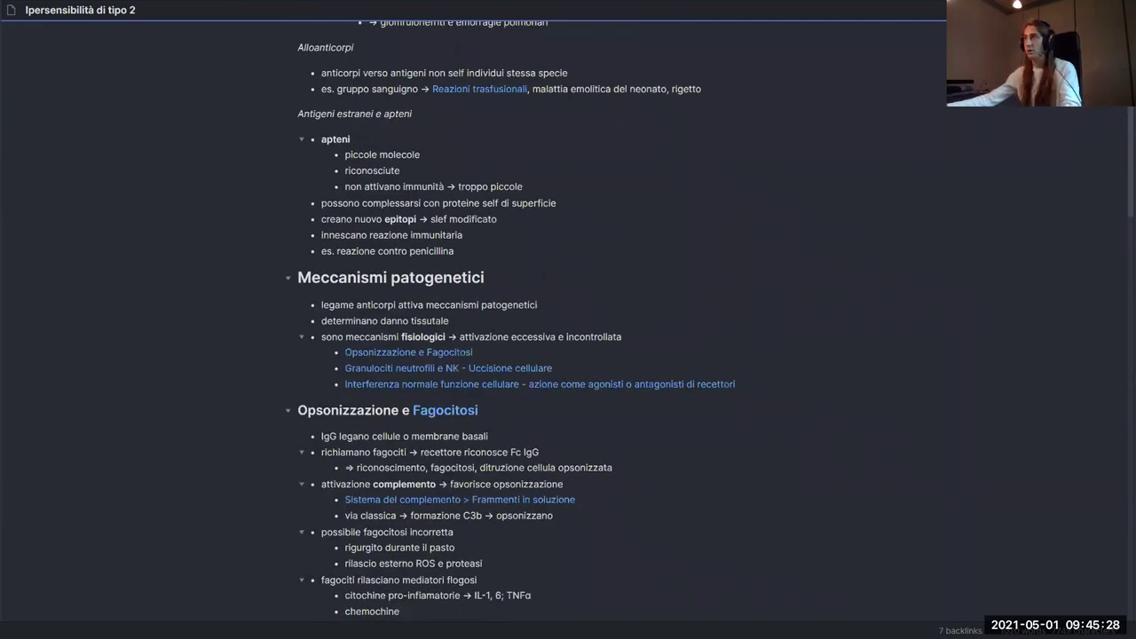
key("ctrl+alt+Left")
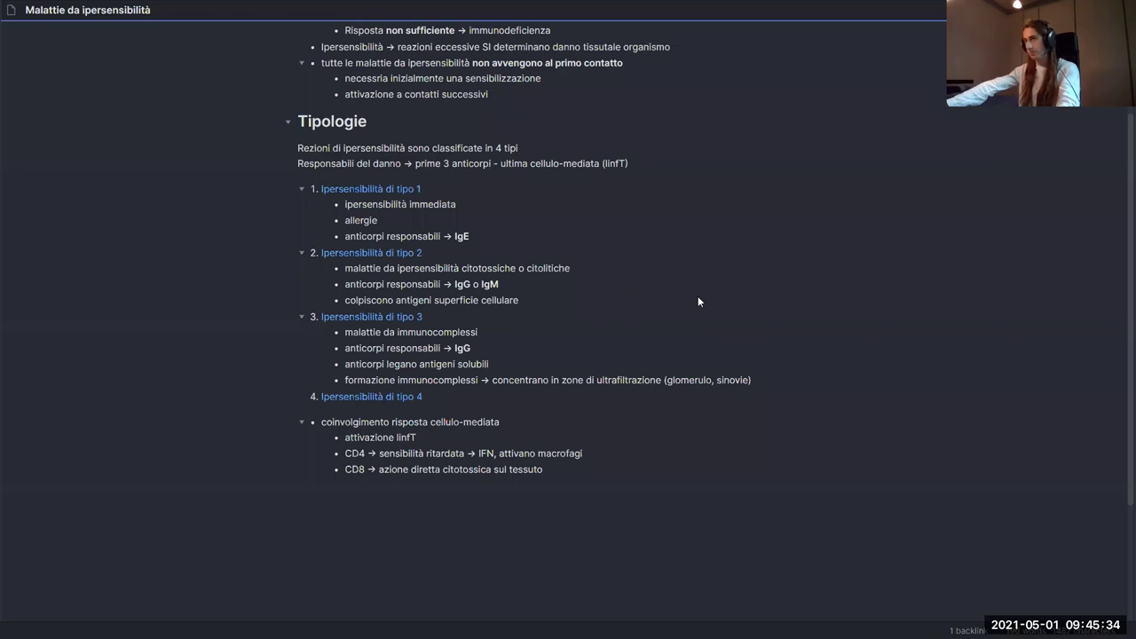
- Examine the Malattie da ipersensibilità overview, from the introductory bullets to the four linked types under Tipologie
scroll(696, 300, "down", 2)
scroll(695, 300, "up", 3)
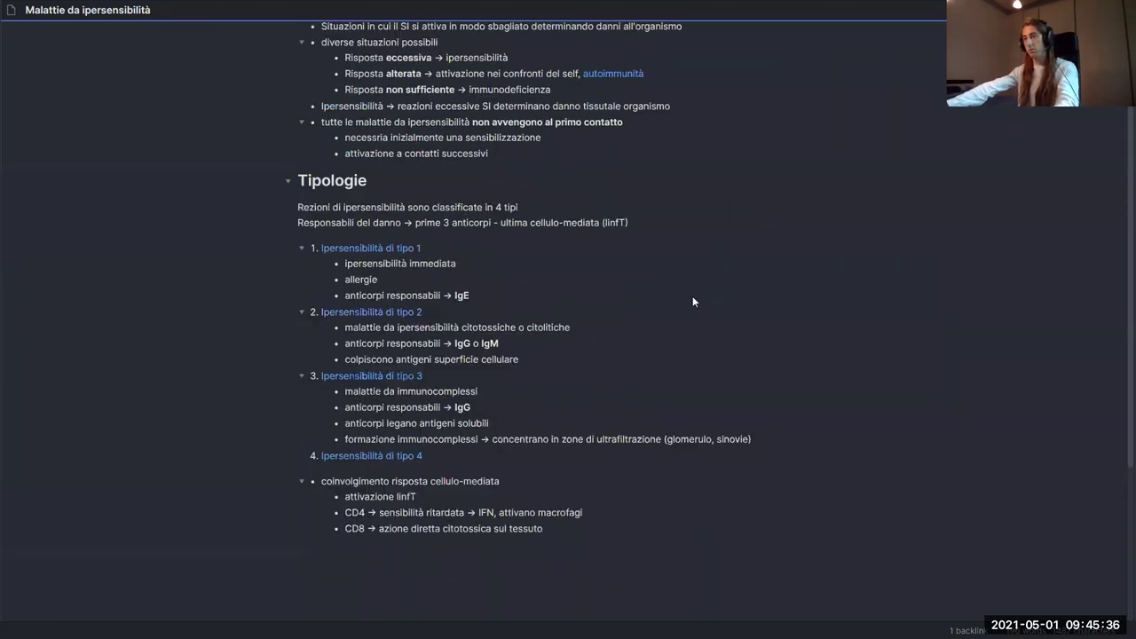
scroll(692, 296, "down", 2)
scroll(692, 295, "up", 3)
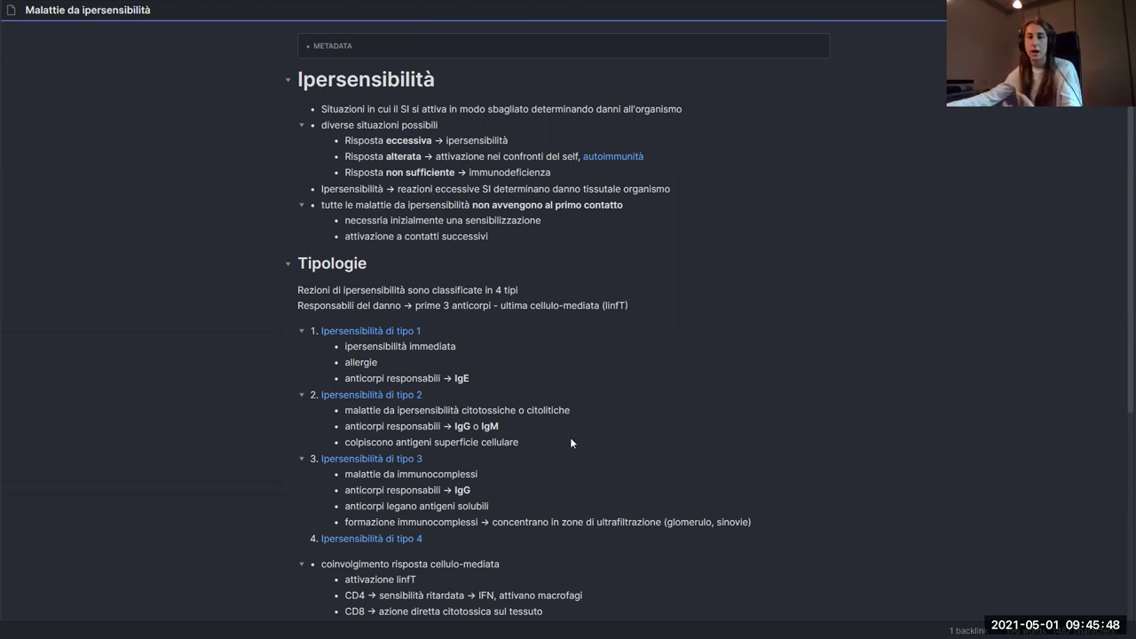
scroll(571, 439, "down", 1)
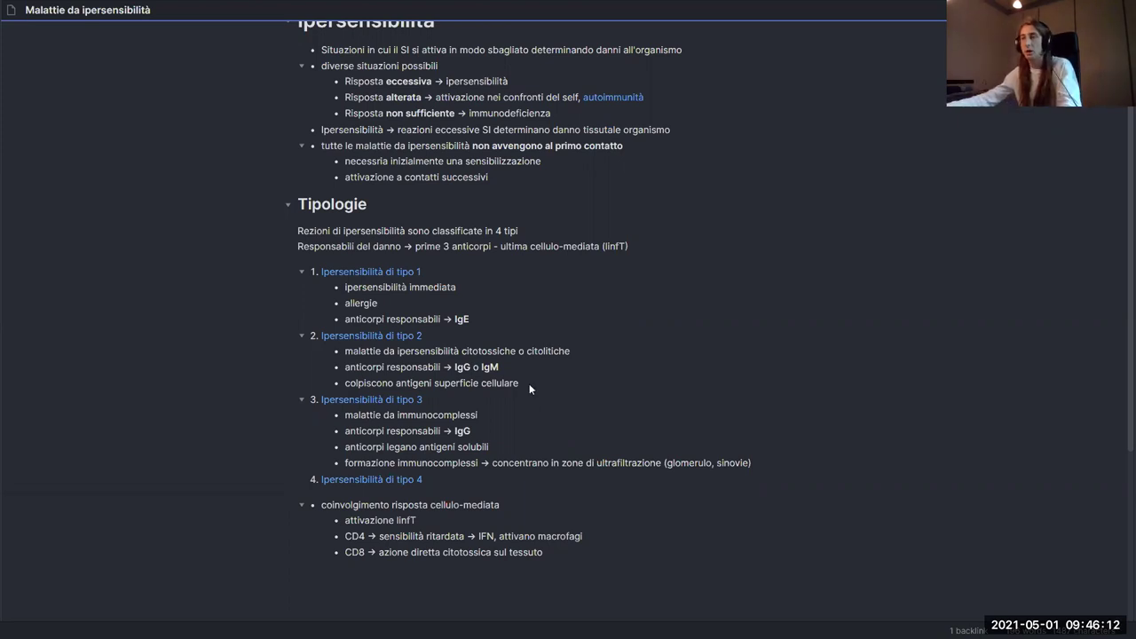
mouse_move(408, 272)
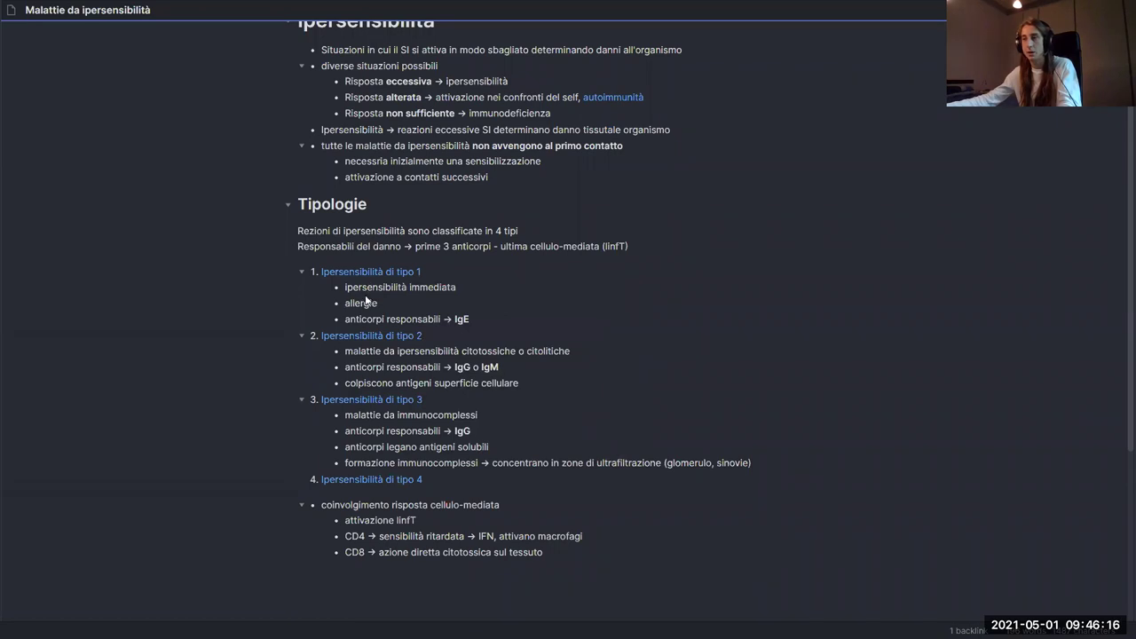
scroll(382, 302, "up", 1)
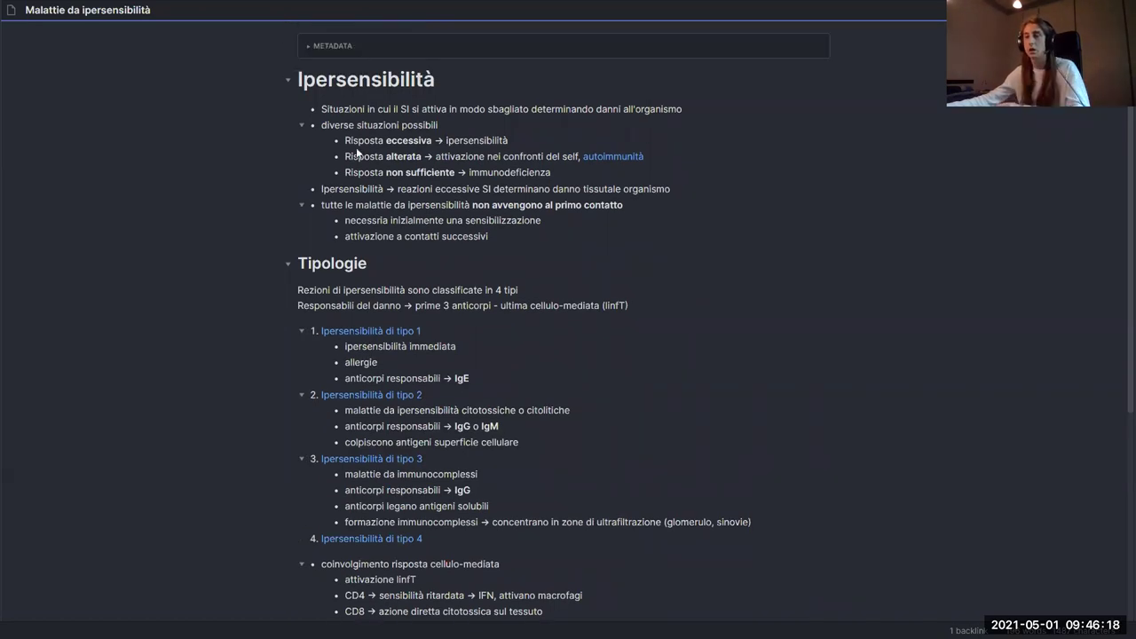
scroll(446, 184, "down", 2)
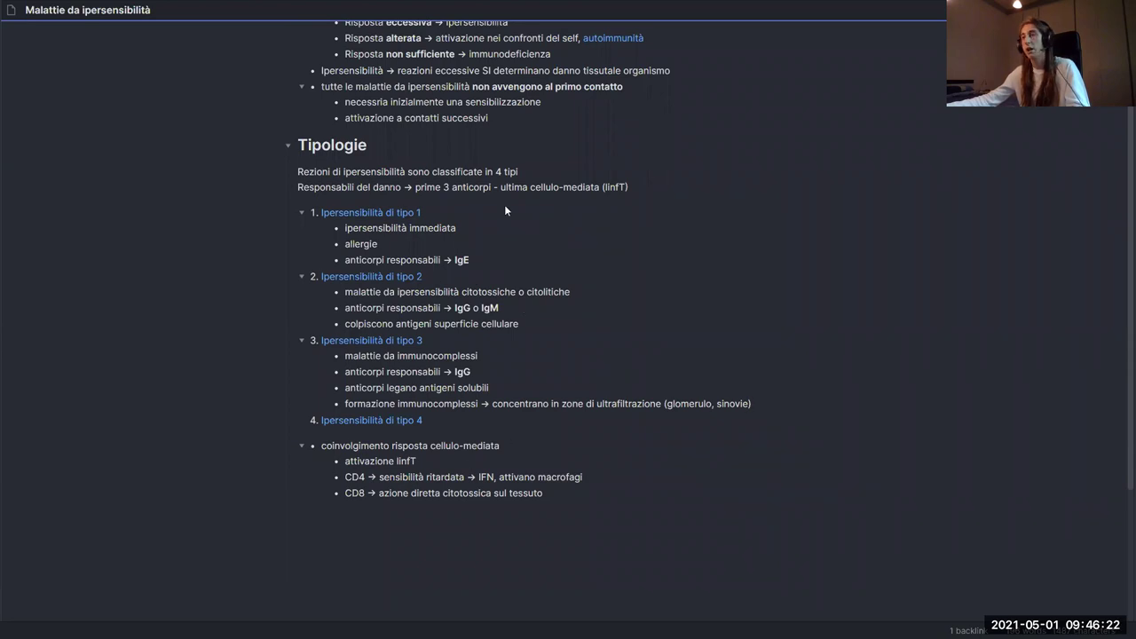
- Read through the pop-up preview of the Ipersensibilità di tipo 1 link and return to the start of the overview note
mouse_move(364, 213)
scroll(518, 304, "down", 3)
scroll(518, 303, "down", 6)
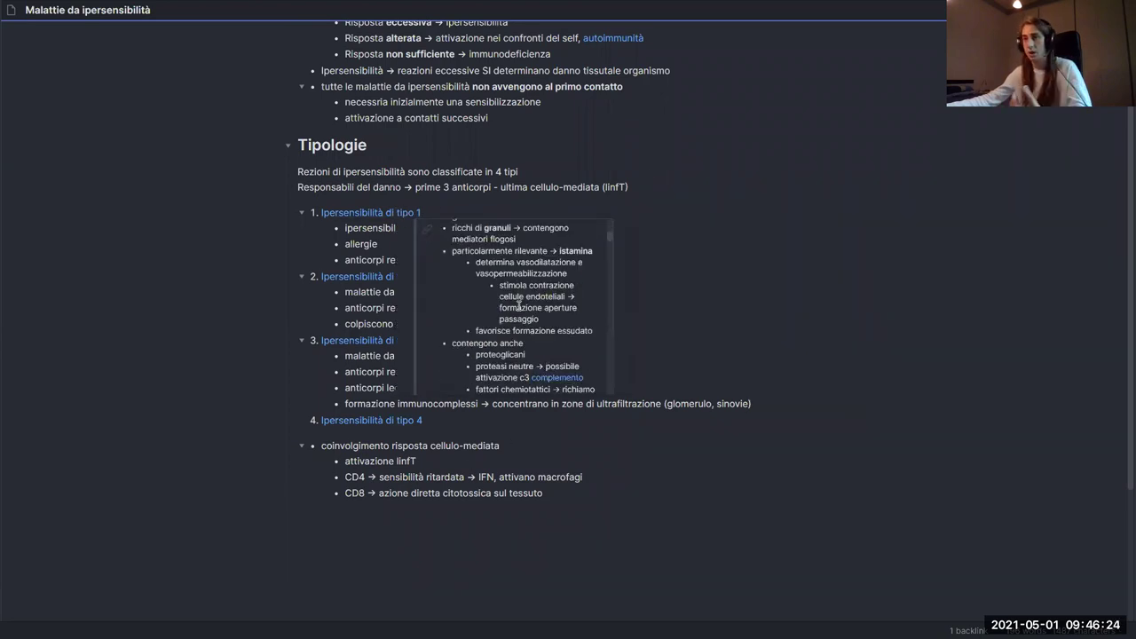
scroll(494, 296, "down", 2)
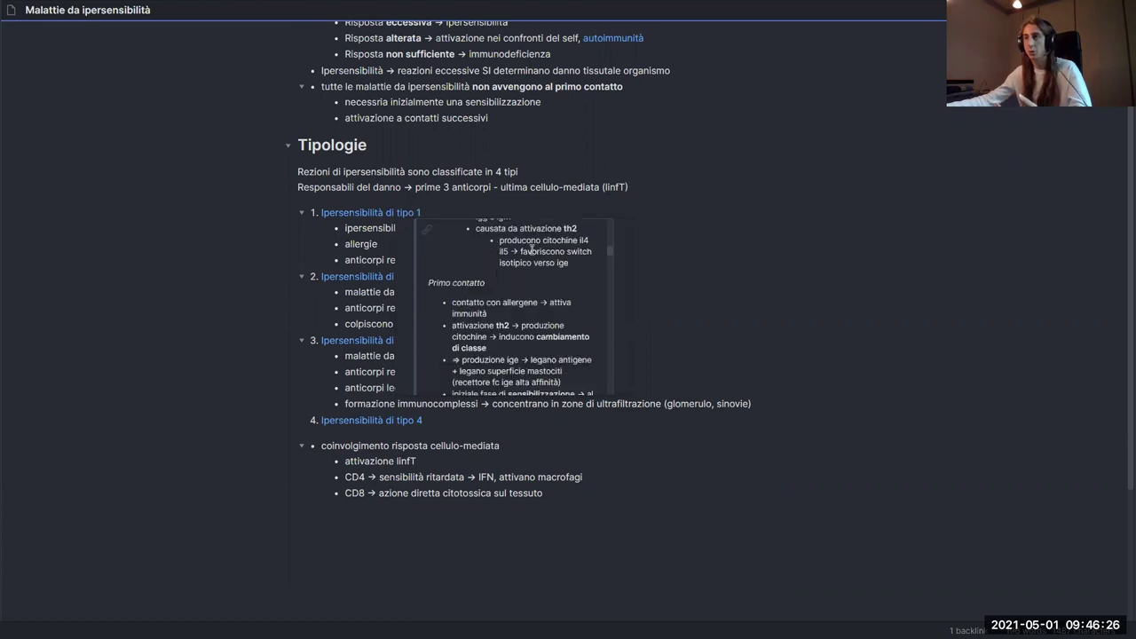
scroll(634, 331, "up", 1)
scroll(635, 334, "up", 3)
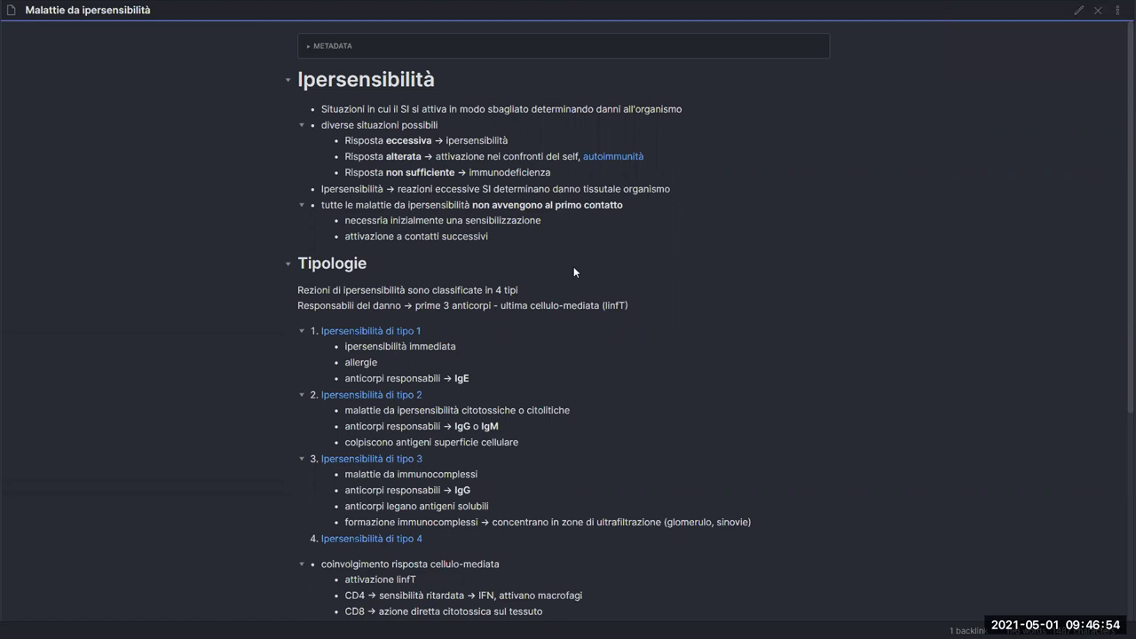
- Open the Sistema della coagulazione-fibrinolisi note by searching for "coa" and view its Attivazione diagram
key("ctrl+o")
type("coa")
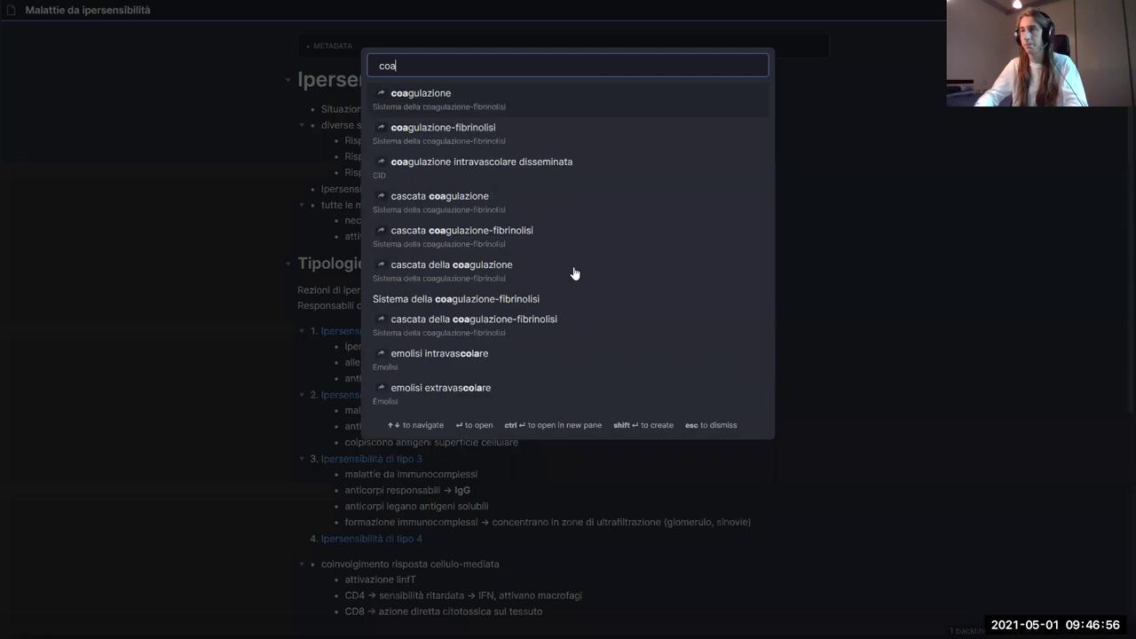
key("Return")
scroll(908, 275, "down", 1)
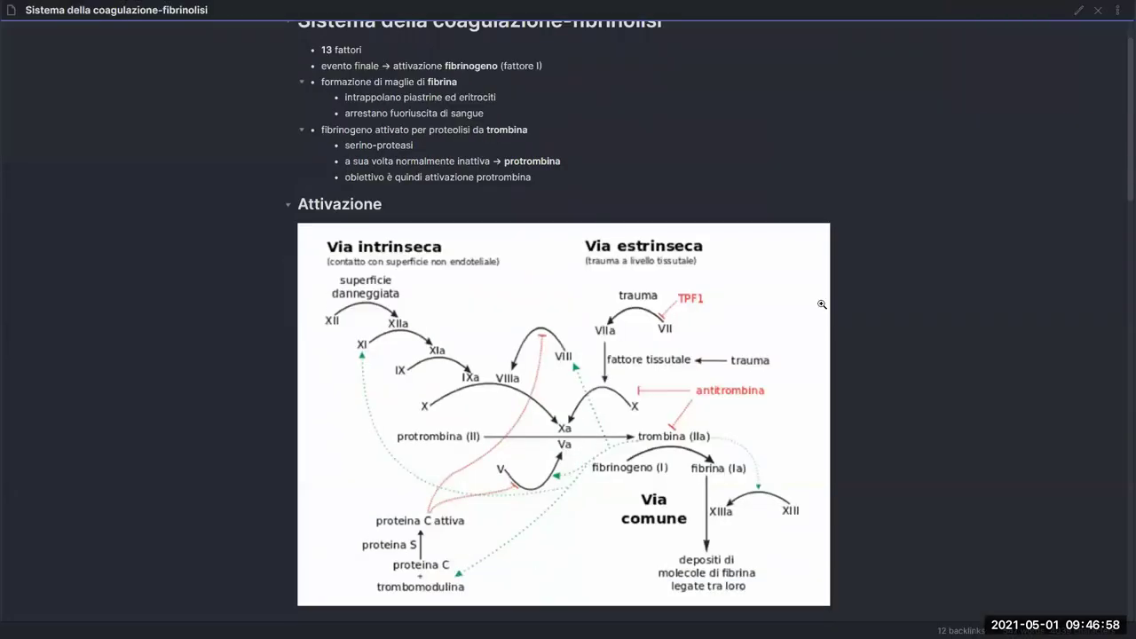
scroll(908, 275, "down", 1)
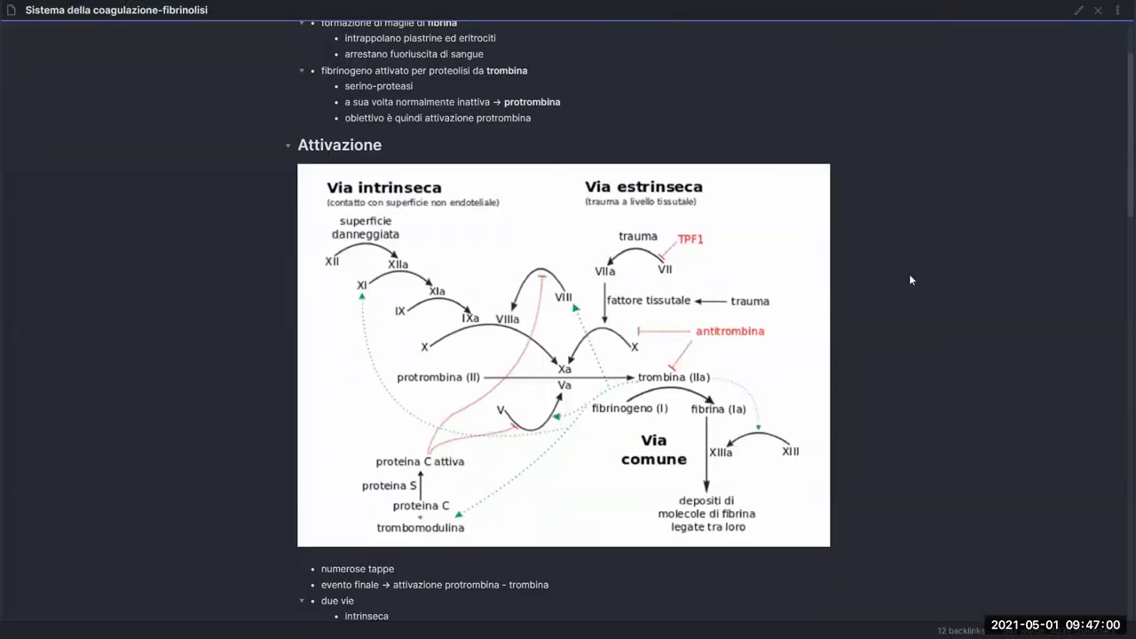
- Show the backlinks pane beside the Sistema della coagulazione-fibrinolisi note
key("ctrl+o")
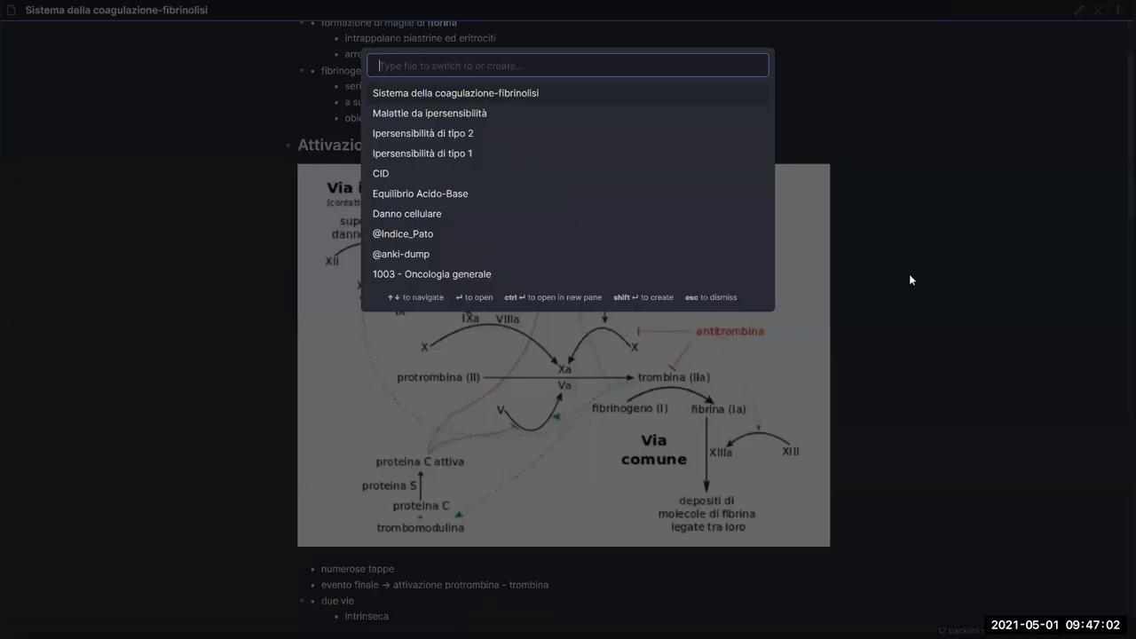
key("Escape")
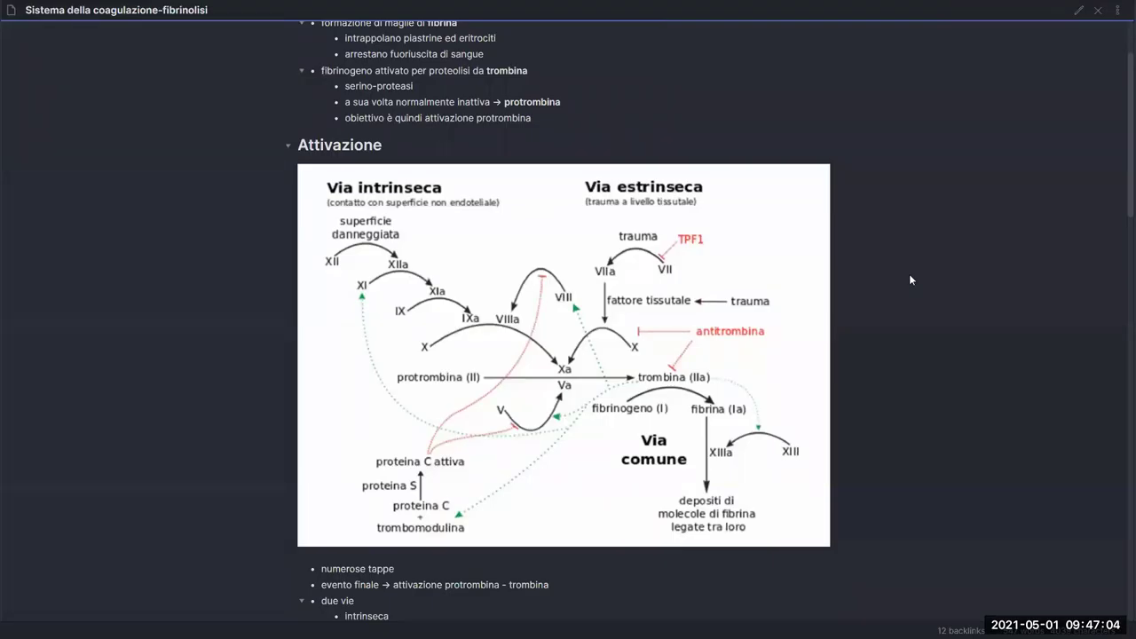
key("ctrl+shift+b")
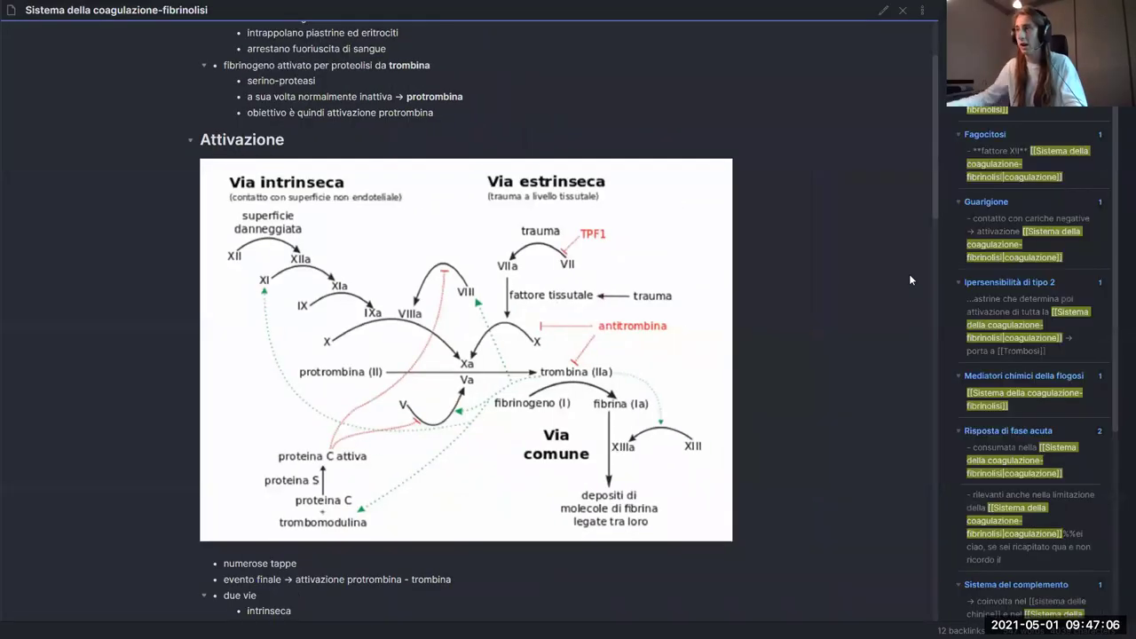
- Switch to the CID note by searching for "ci", keeping the backlinks pane beside it
key("ctrl+o")
type("ci")
key("Return")
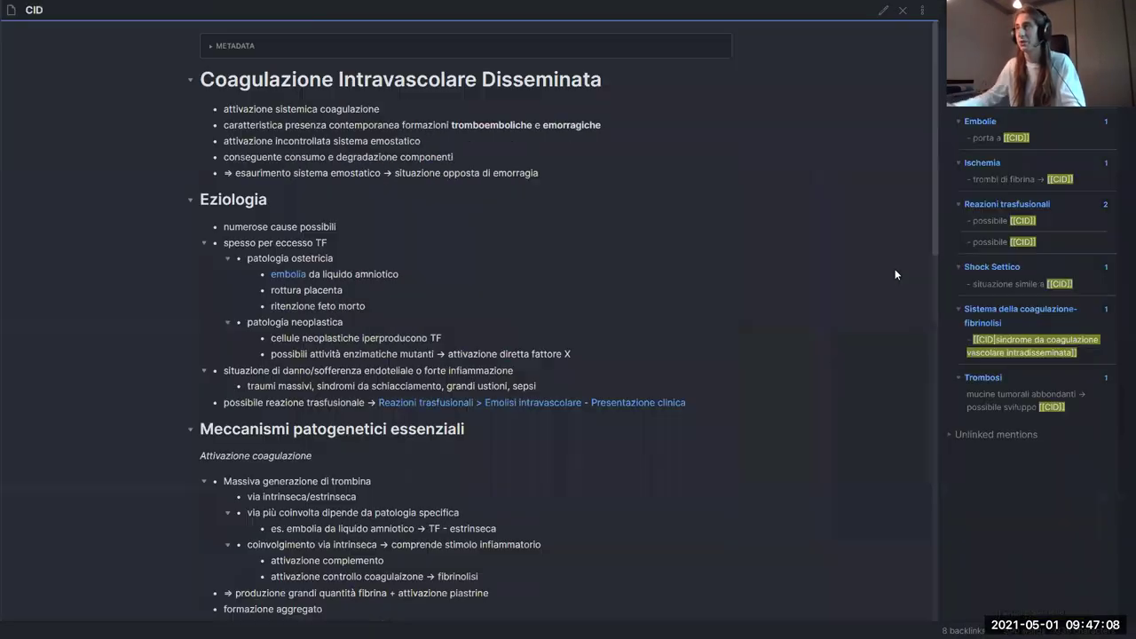
- Expand the unlinked mentions of the CID note and review them together with the linked mentions
left_click(992, 435)
scroll(1022, 428, "down", 1)
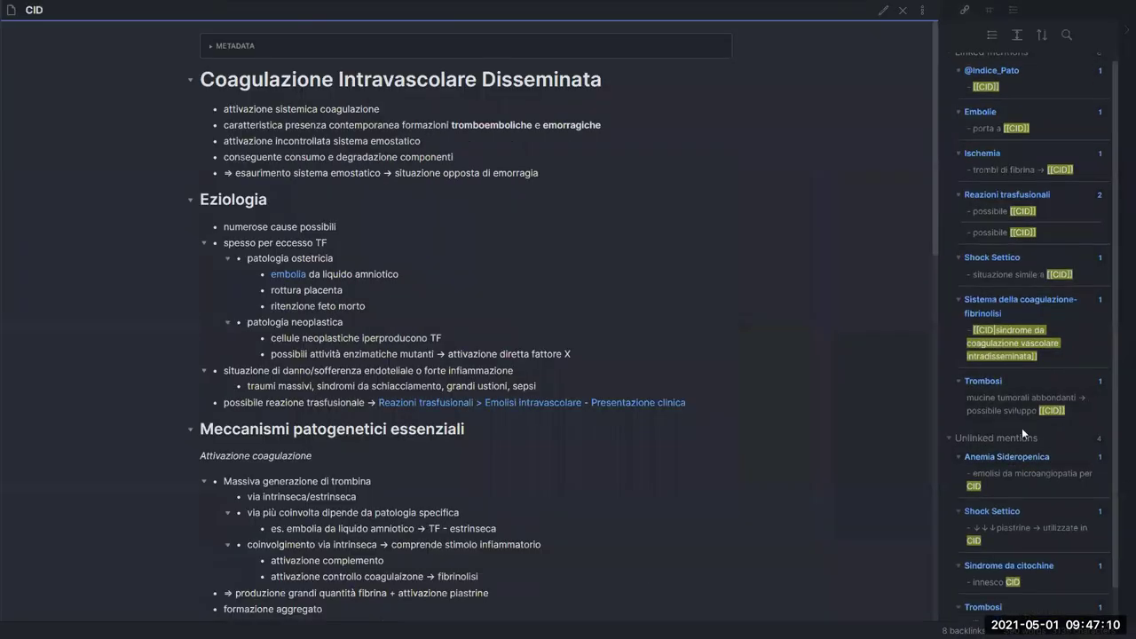
scroll(1032, 426, "up", 1)
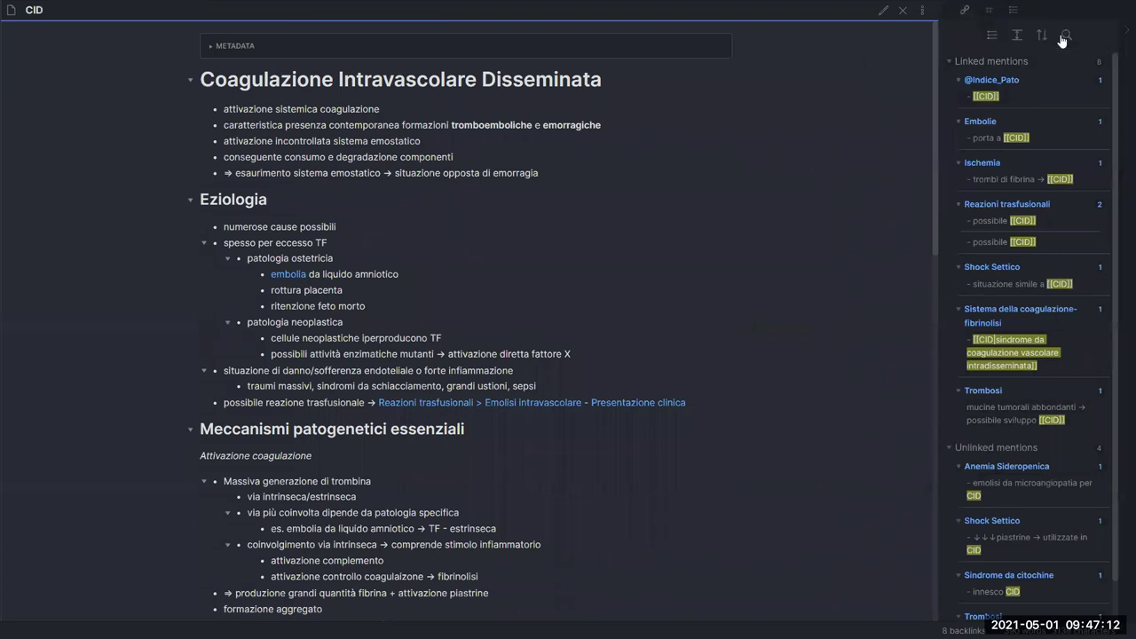
scroll(1035, 228, "down", 1)
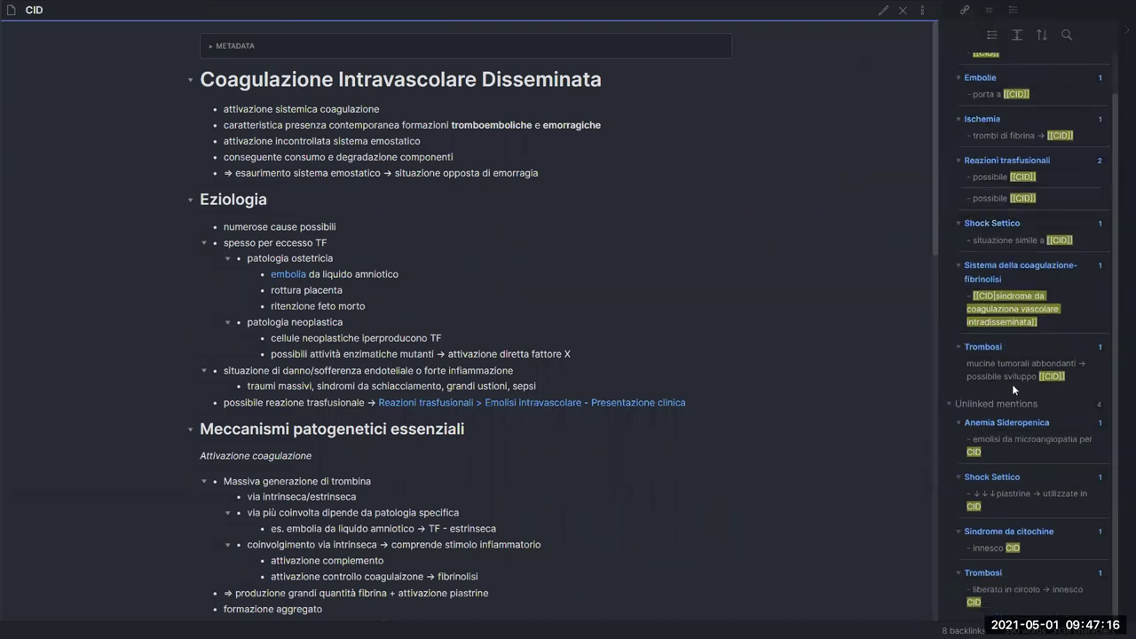
mouse_move(1021, 447)
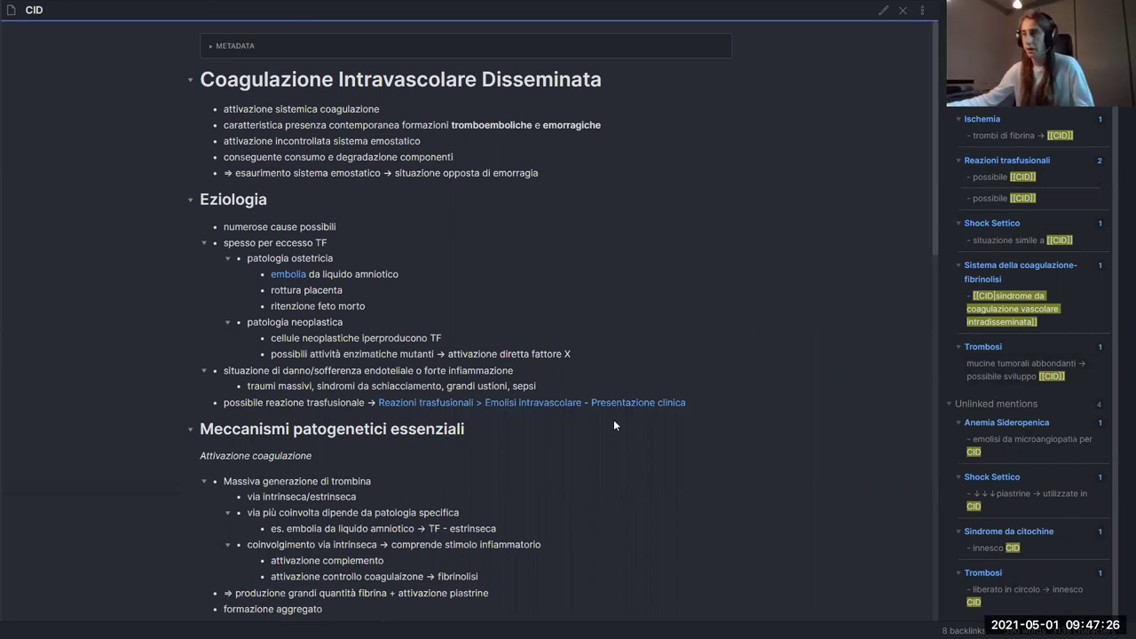
- Examine the CID note from its introduction and Eziologia through Meccanismi patogenetici essenziali to the start of Manifestazioni
scroll(591, 429, "down", 1)
scroll(591, 432, "up", 1)
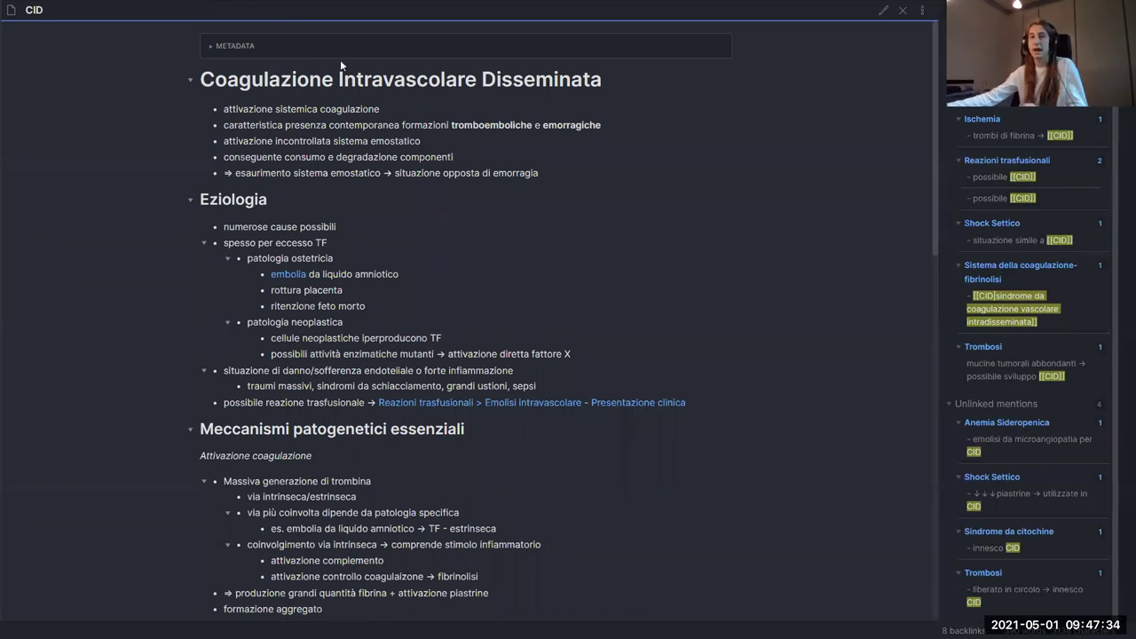
scroll(332, 535, "down", 5)
scroll(511, 334, "up", 3)
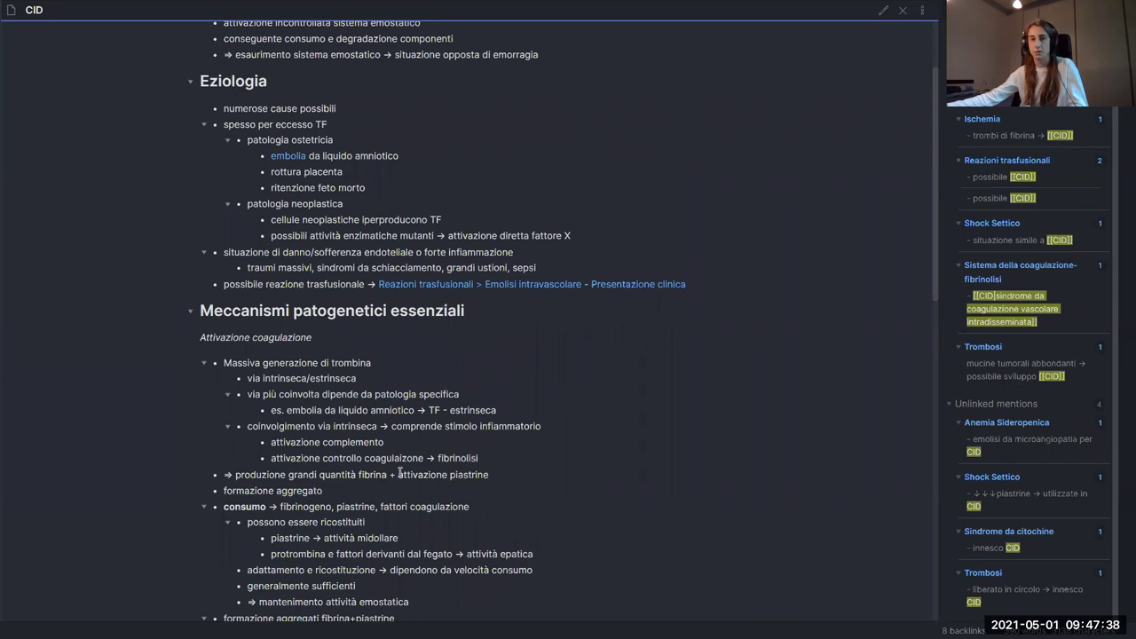
scroll(609, 386, "down", 8)
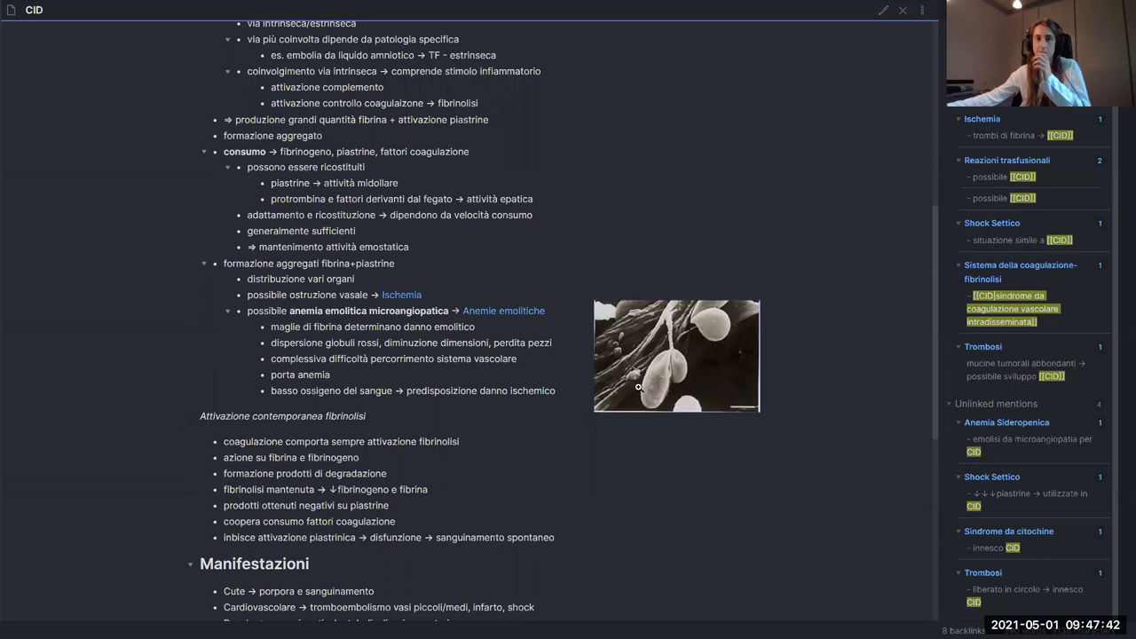
scroll(620, 388, "up", 4)
scroll(979, 383, "up", 1)
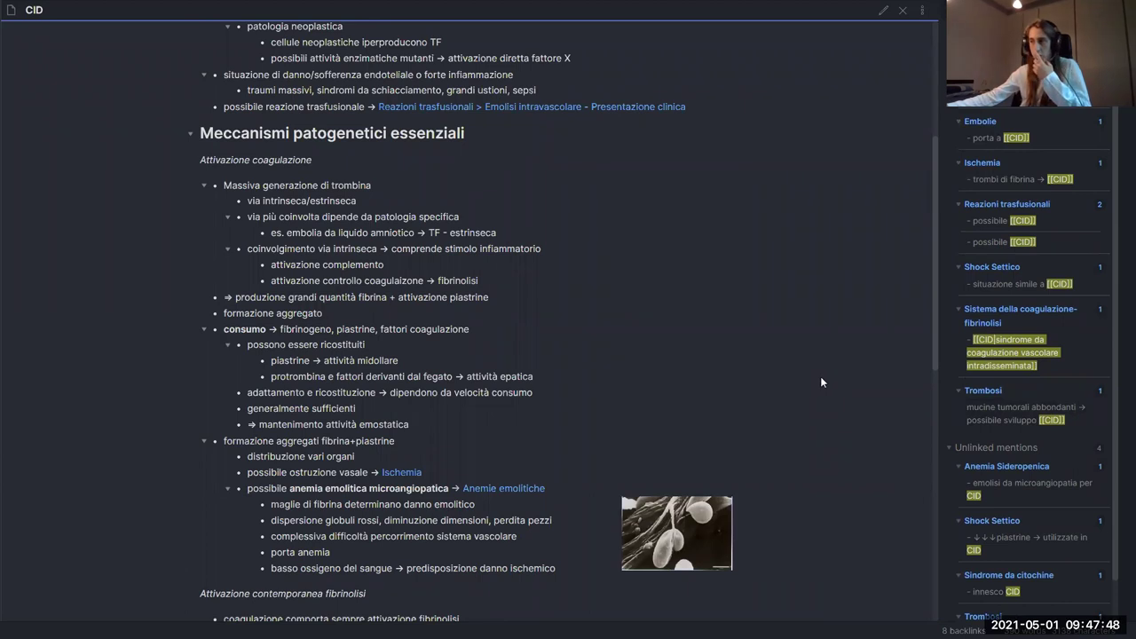
scroll(818, 384, "down", 3)
scroll(812, 389, "up", 8)
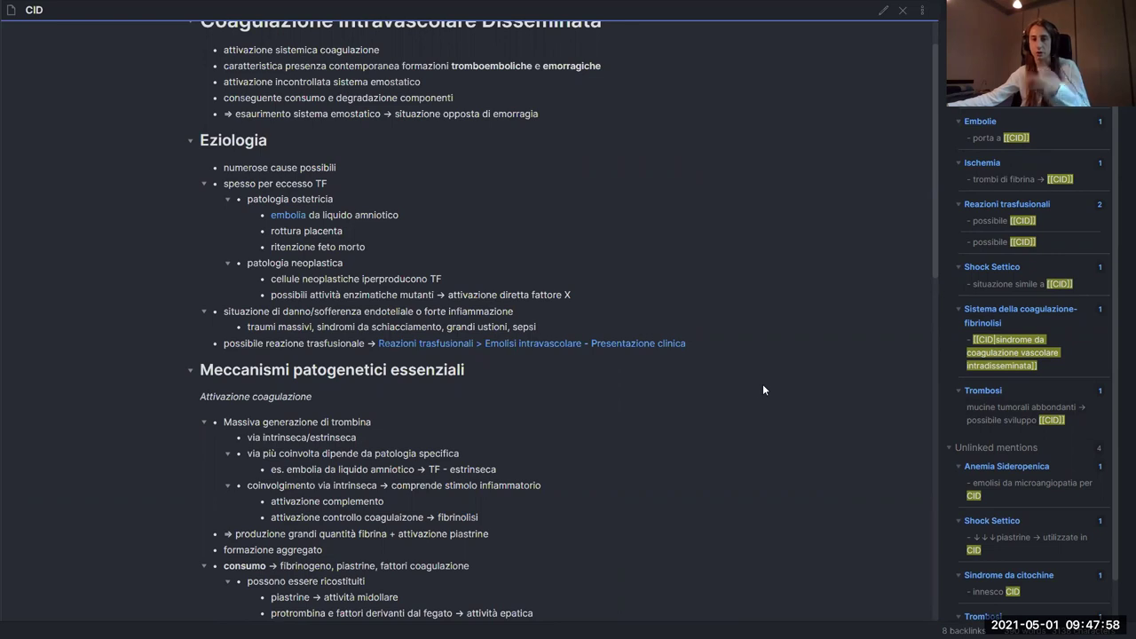
scroll(733, 385, "down", 1)
scroll(737, 380, "up", 2)
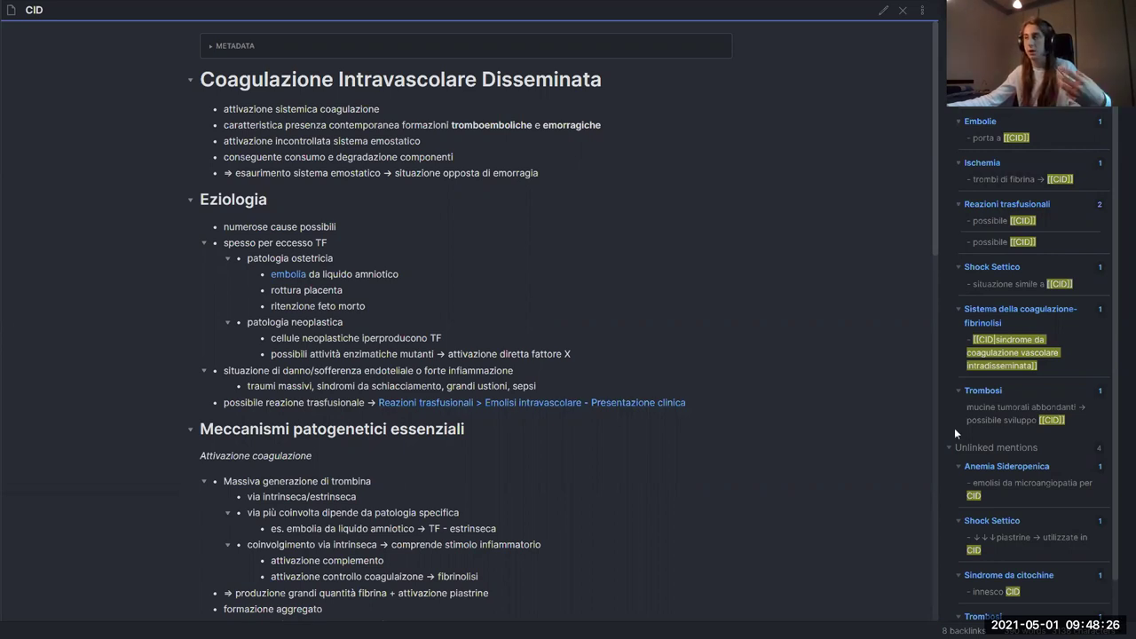
- Review the CID note's opening sections alongside the linked and unlinked mentions from other notes
scroll(954, 428, "down", 1)
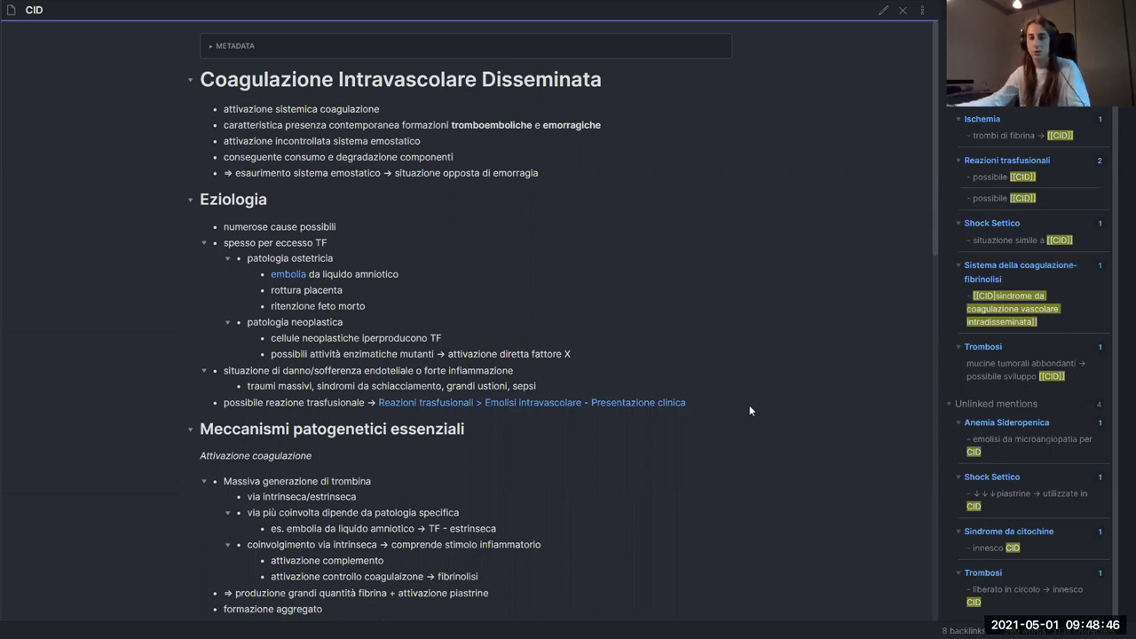
scroll(667, 371, "down", 3)
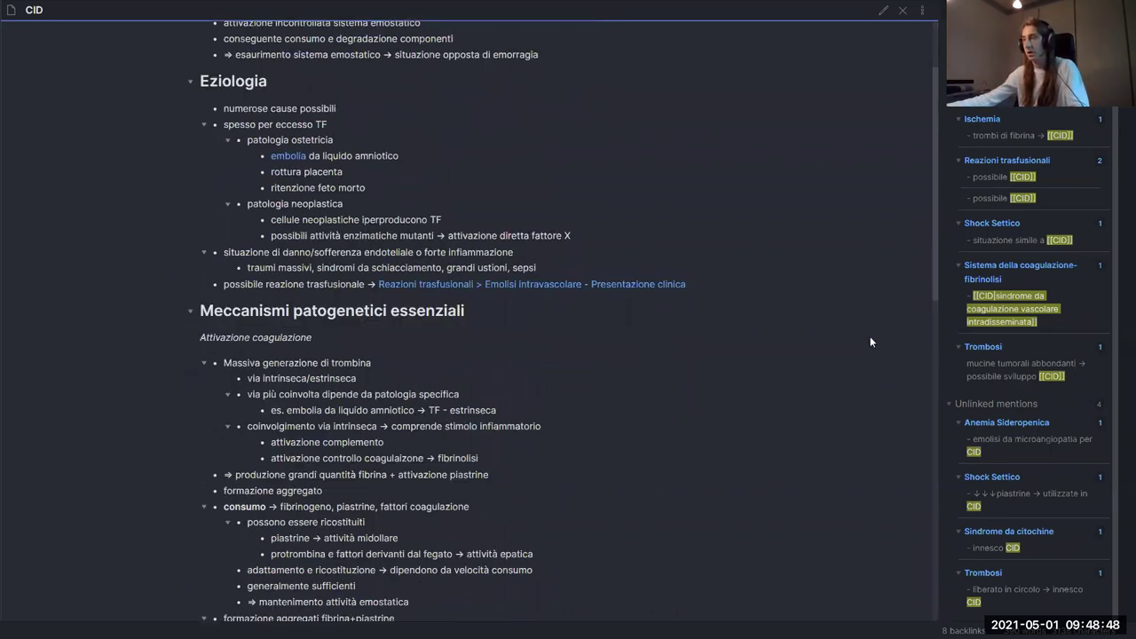
scroll(735, 373, "down", 1)
scroll(735, 372, "up", 3)
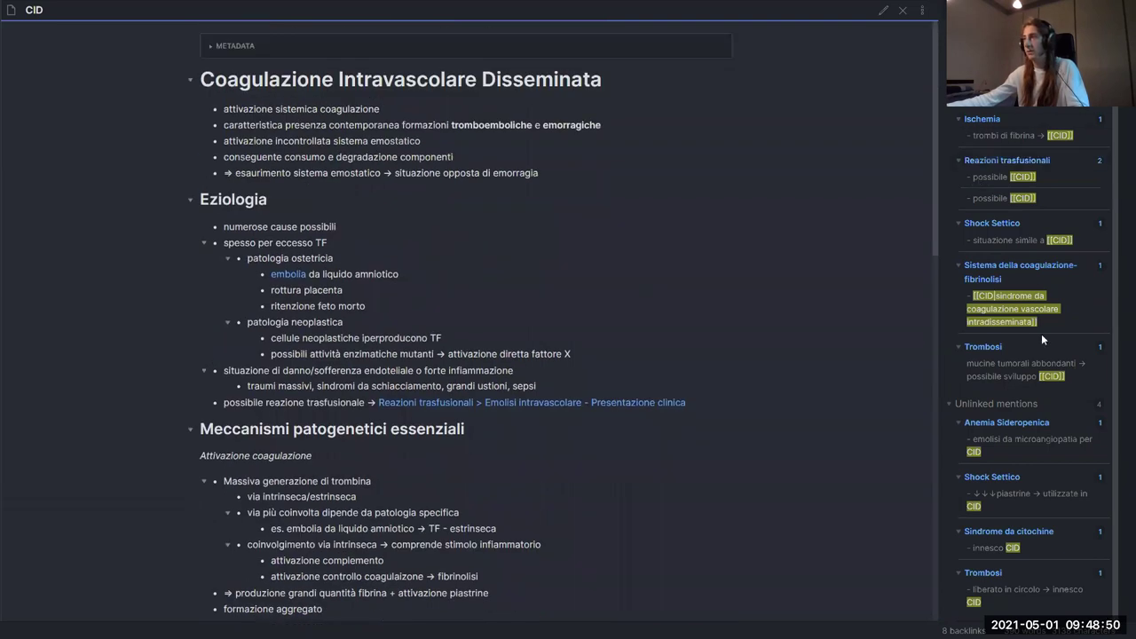
scroll(1030, 125, "up", 1)
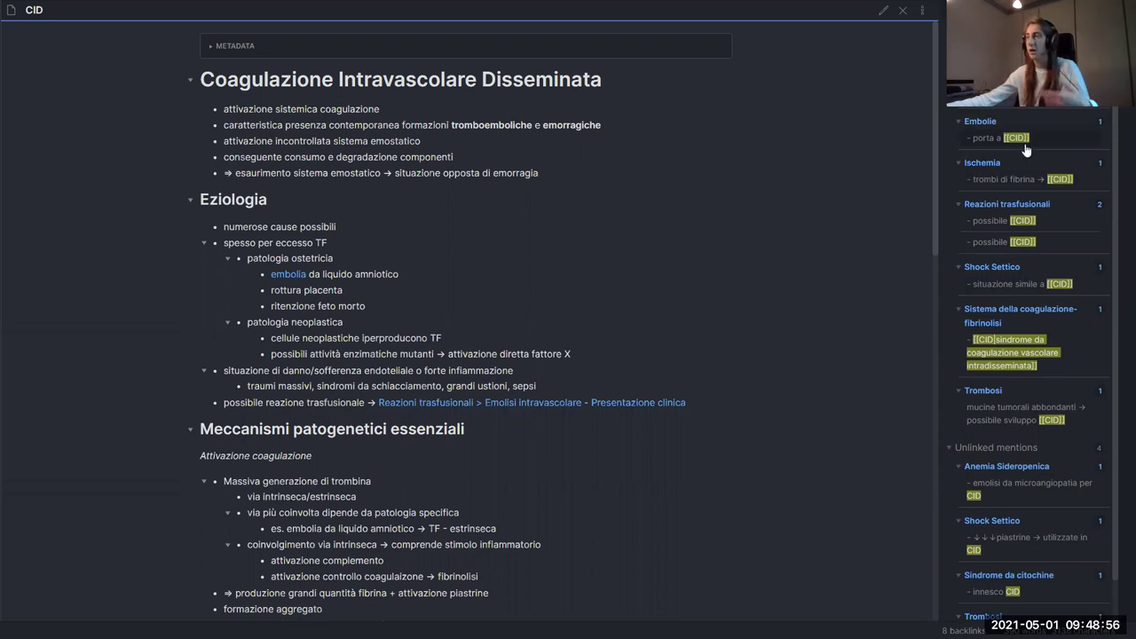
scroll(1055, 193, "down", 1)
scroll(1055, 193, "down", 1)
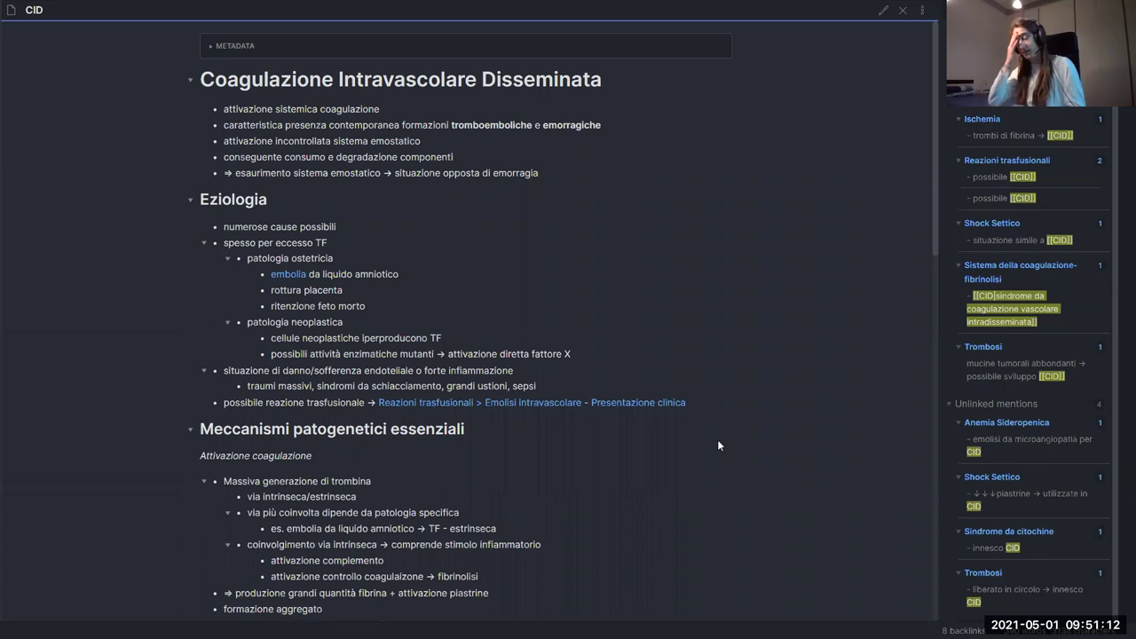
- Hide the backlinks pane so the CID note fills the window and return to the note's start
key("ctrl+shift+r")
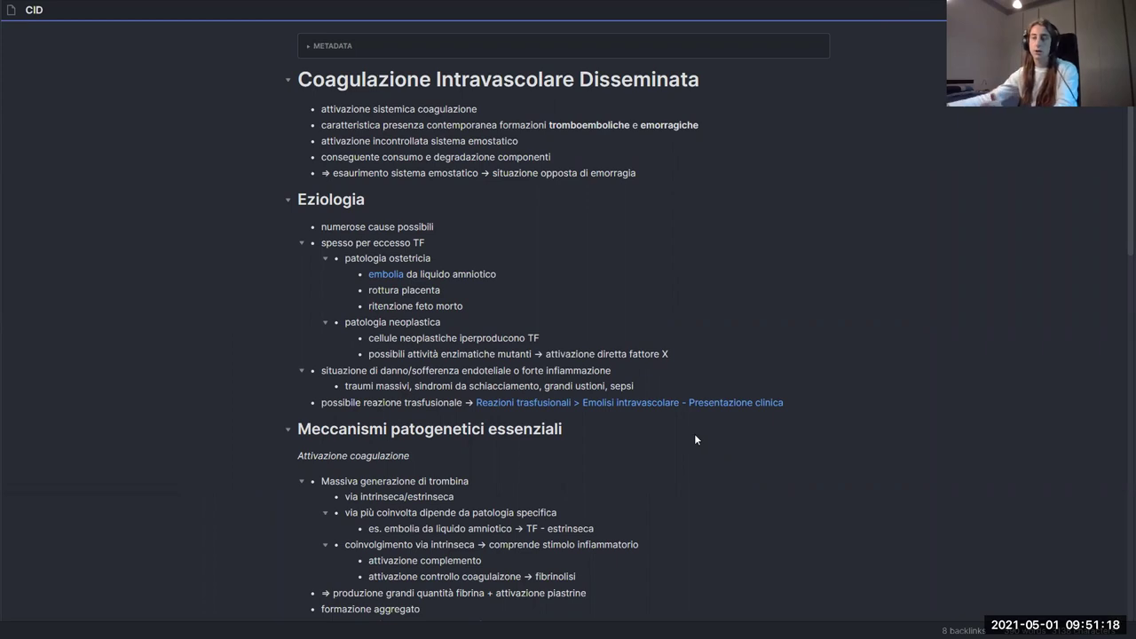
scroll(542, 344, "down", 3)
scroll(591, 431, "up", 3)
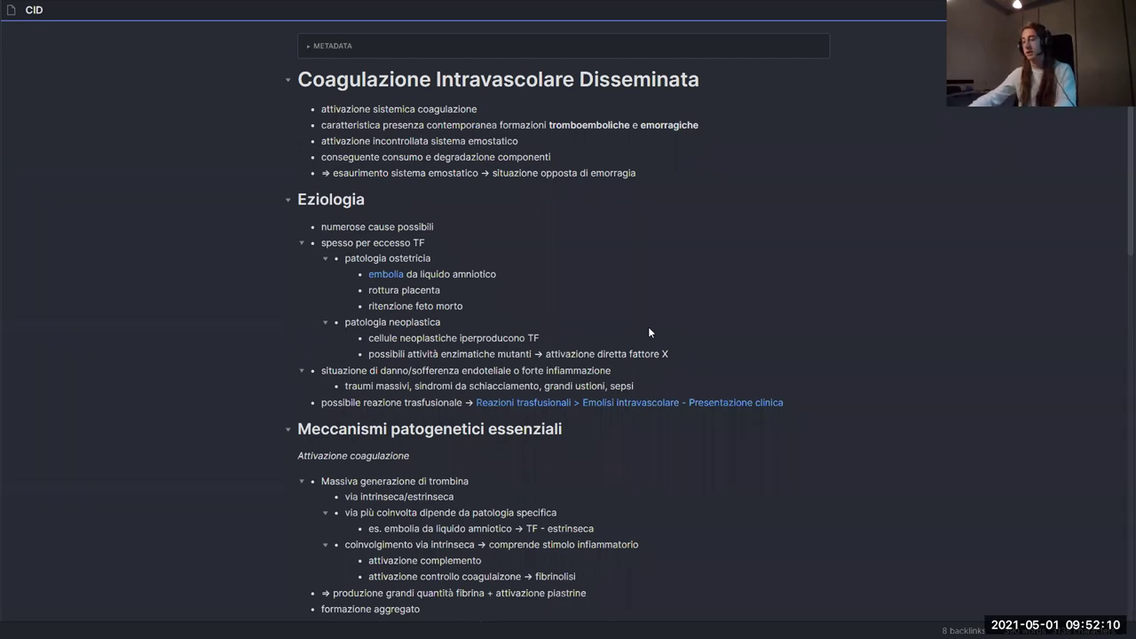
key("ctrl+o")
type("anki")
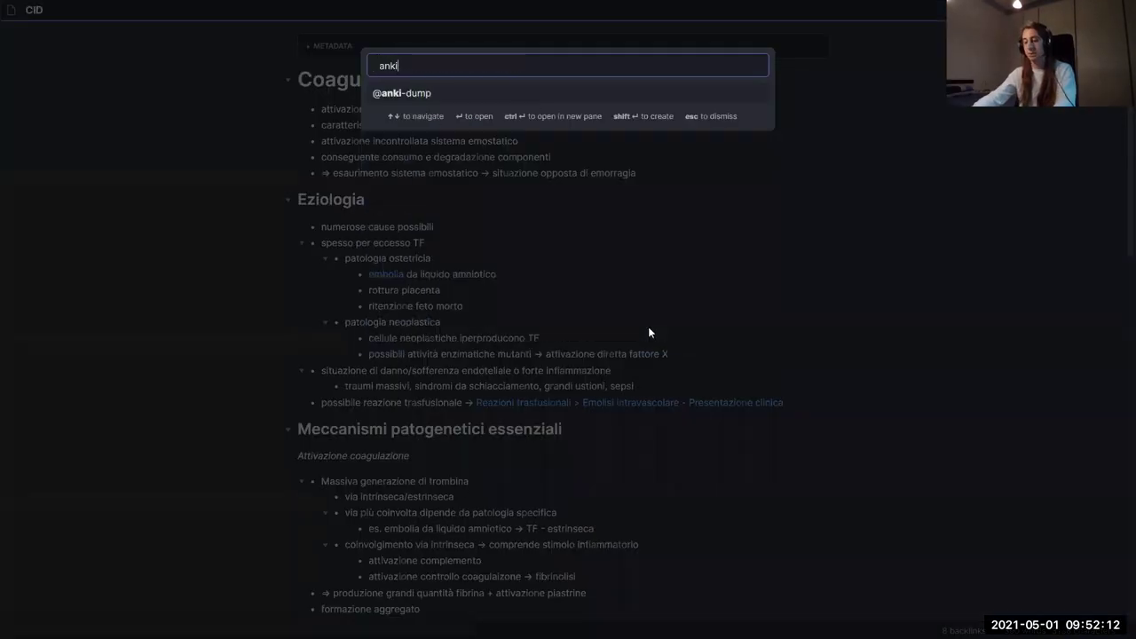
key("Return")
scroll(533, 320, "down", 4)
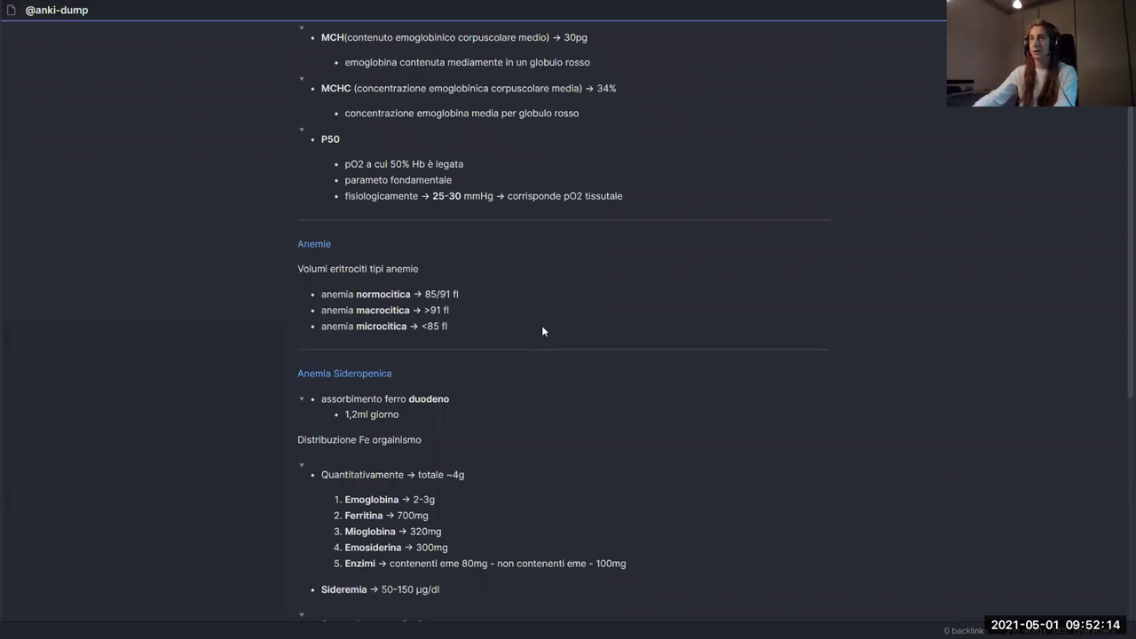
scroll(439, 332, "up", 2)
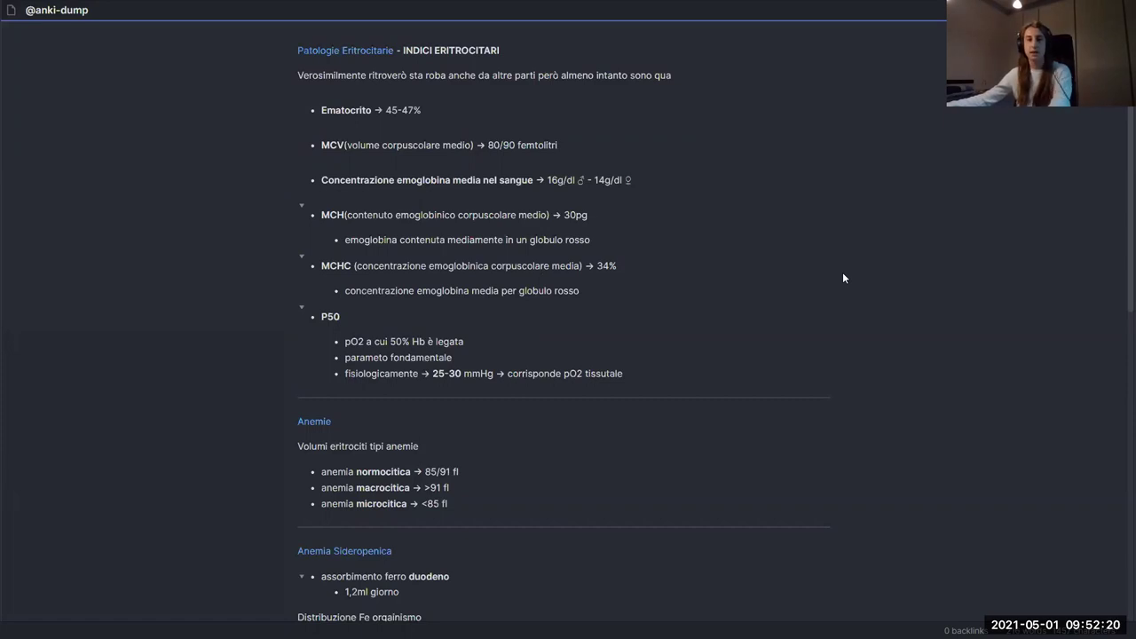
scroll(844, 278, "down", 1)
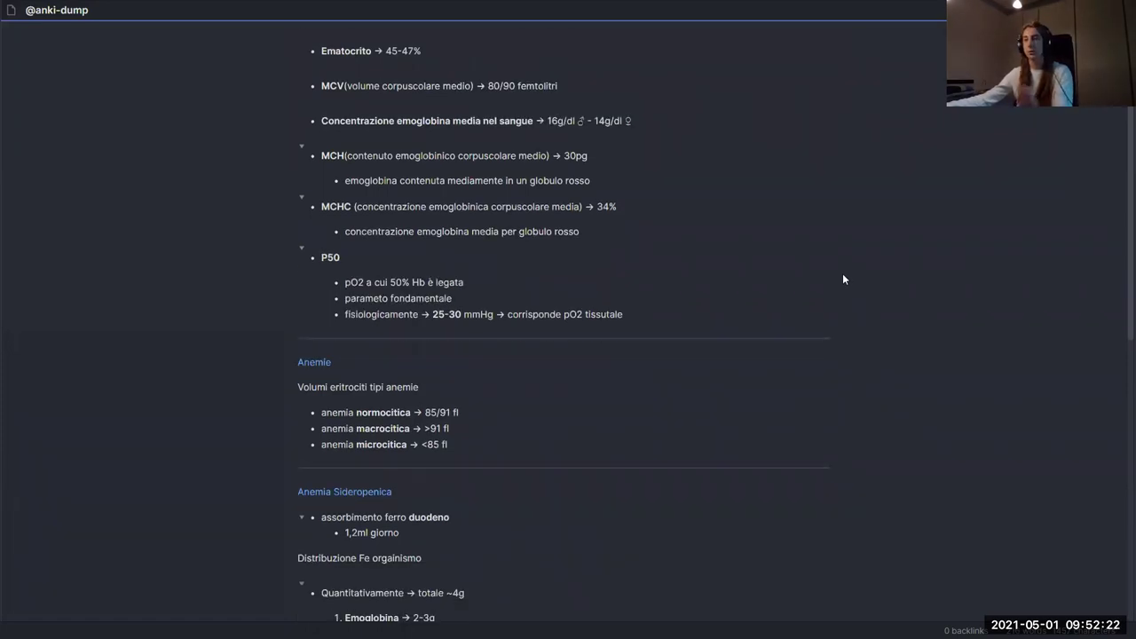
scroll(843, 278, "up", 1)
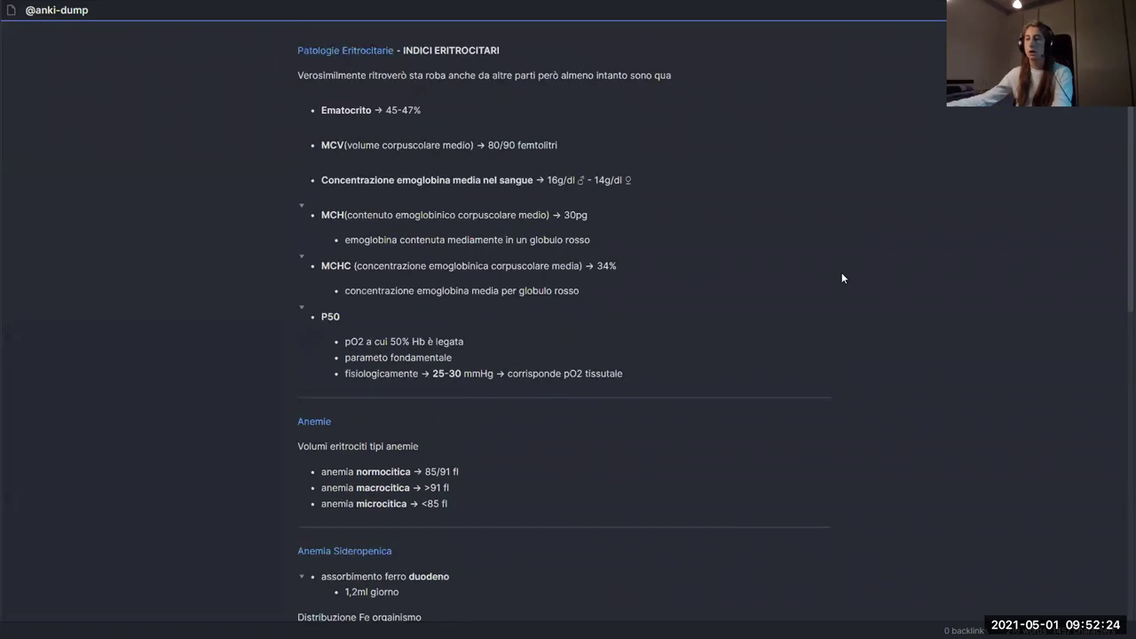
- Follow the Anemie link, read through the note's classification and linked headings, and display the pop-up preview of Talassemie
left_click(321, 425)
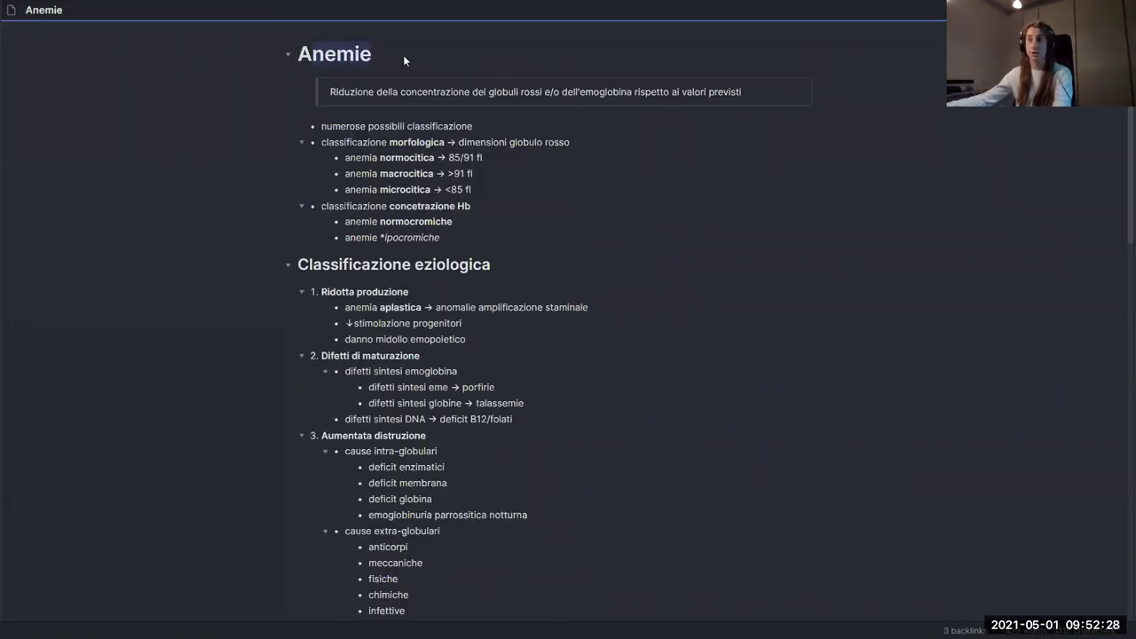
scroll(522, 310, "down", 5)
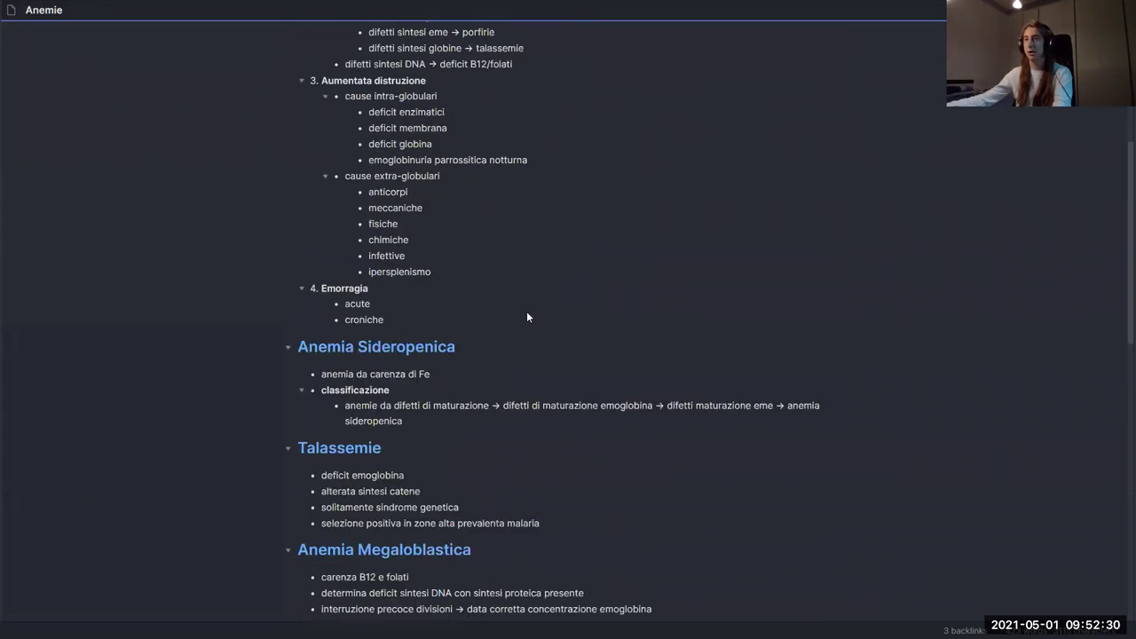
scroll(527, 317, "up", 5)
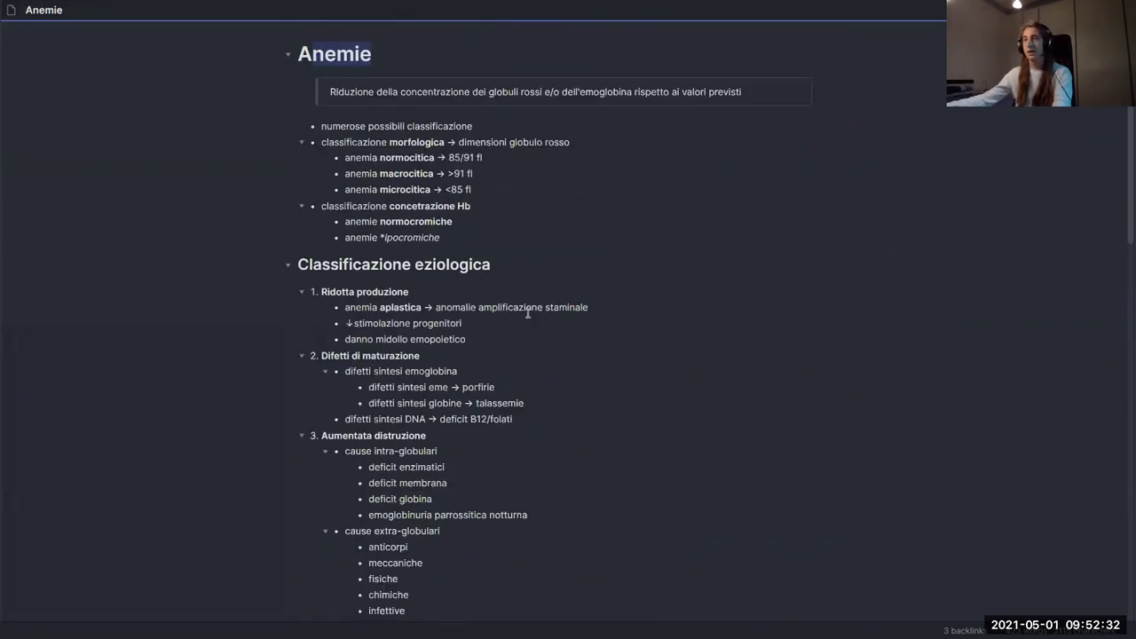
scroll(535, 332, "down", 7)
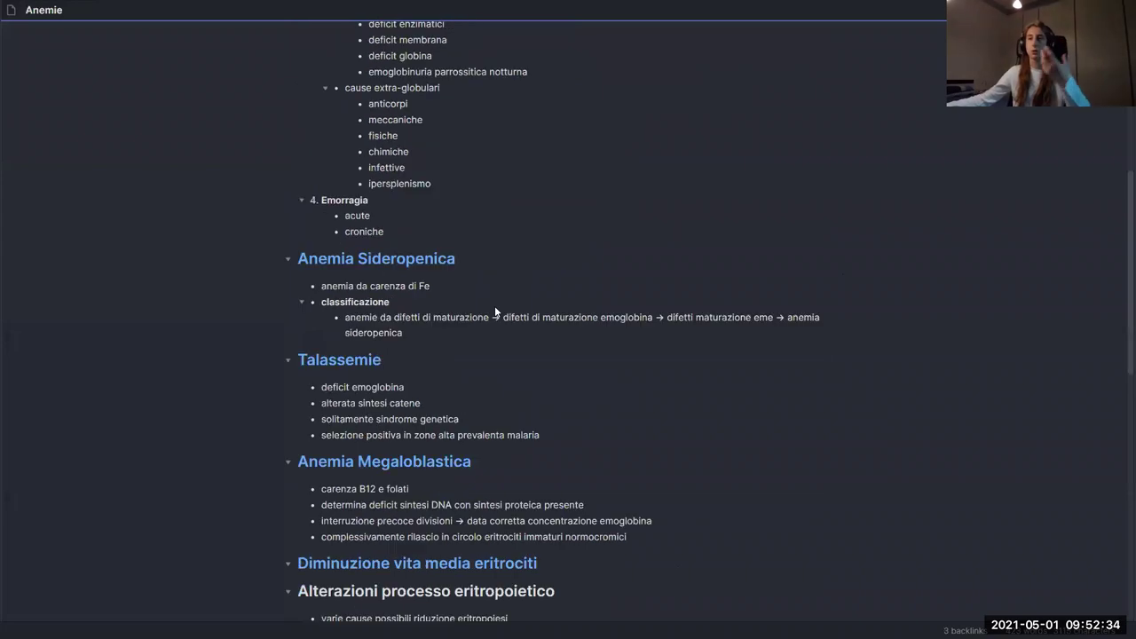
scroll(559, 298, "down", 2)
mouse_move(346, 215)
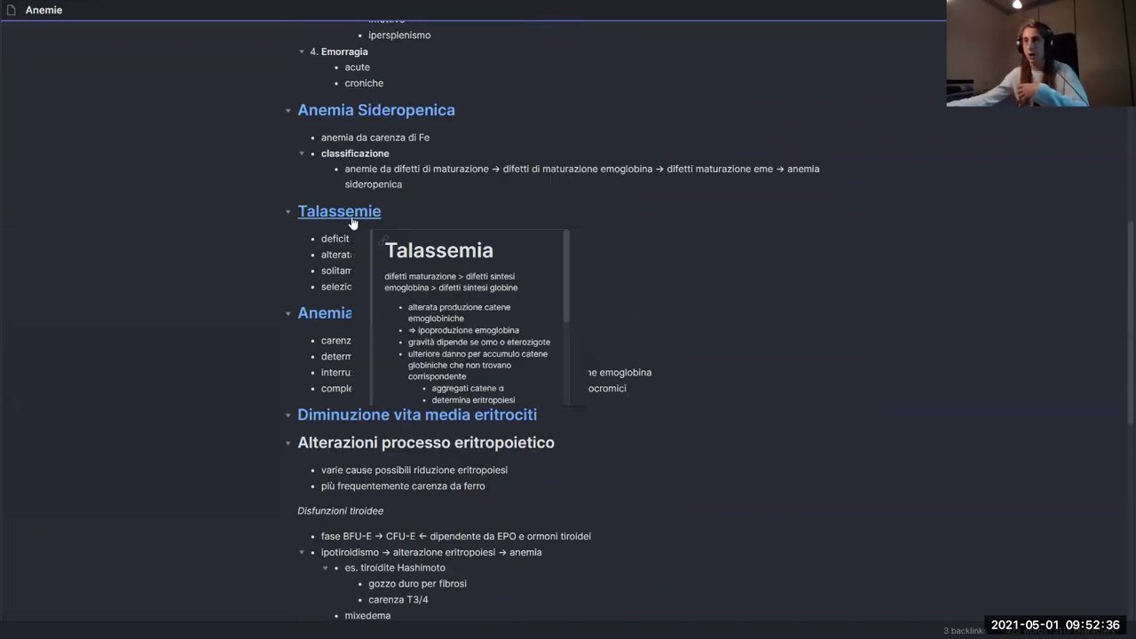
scroll(411, 327, "down", 3)
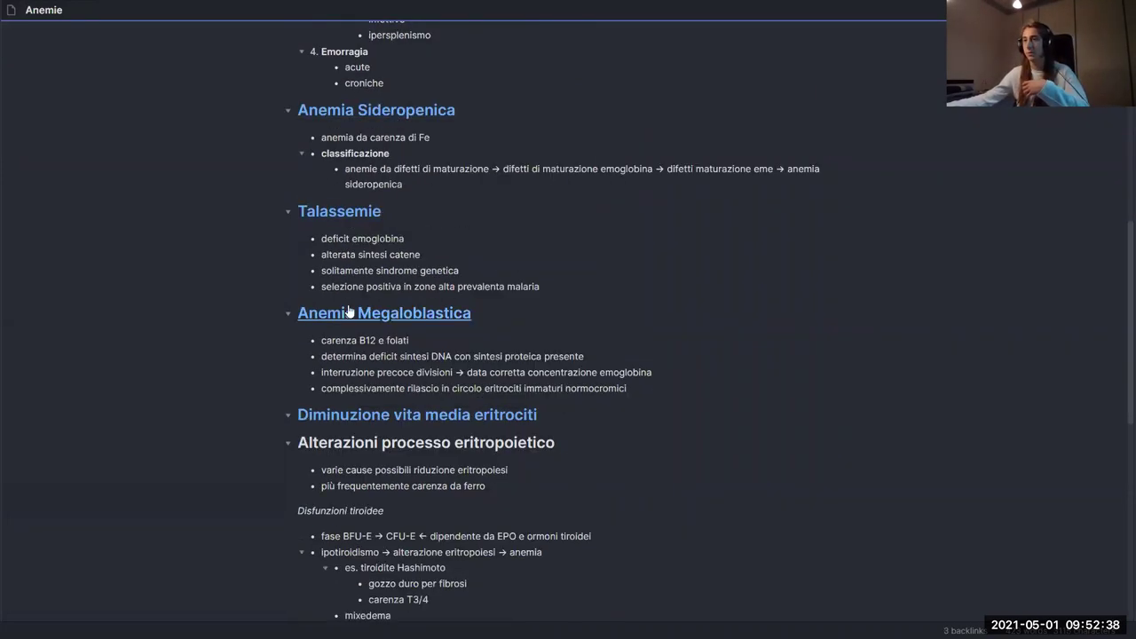
- Display the pop-up preview of Anemia Megaloblastica, view its Vitamina B12 section, and examine the end of the Anemie note
mouse_move(362, 320)
scroll(459, 401, "down", 8)
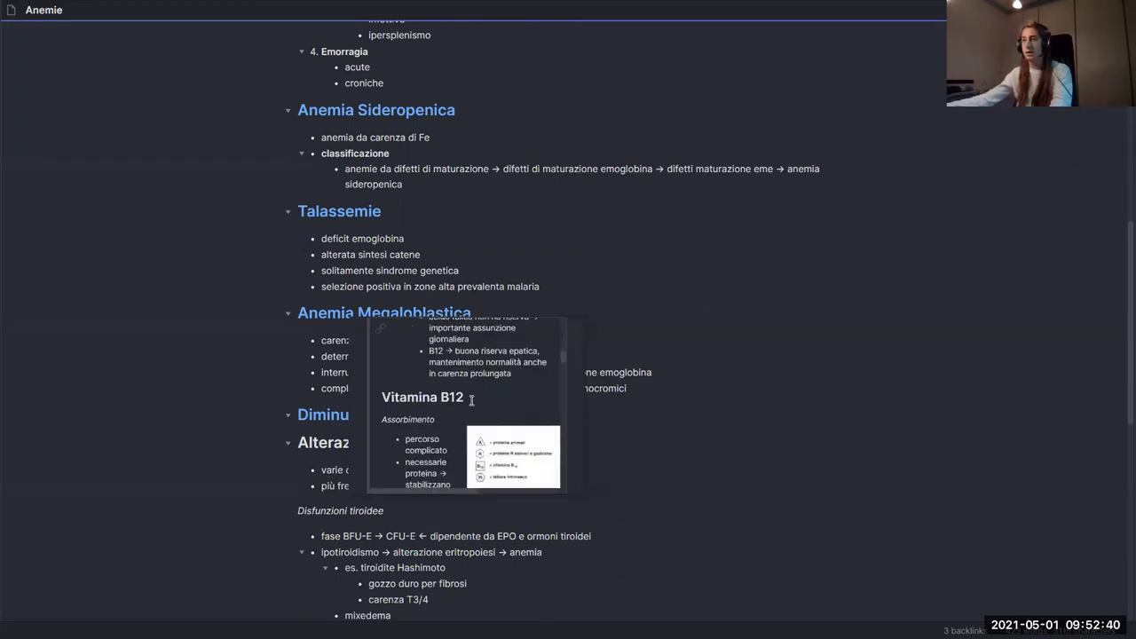
scroll(682, 409, "down", 6)
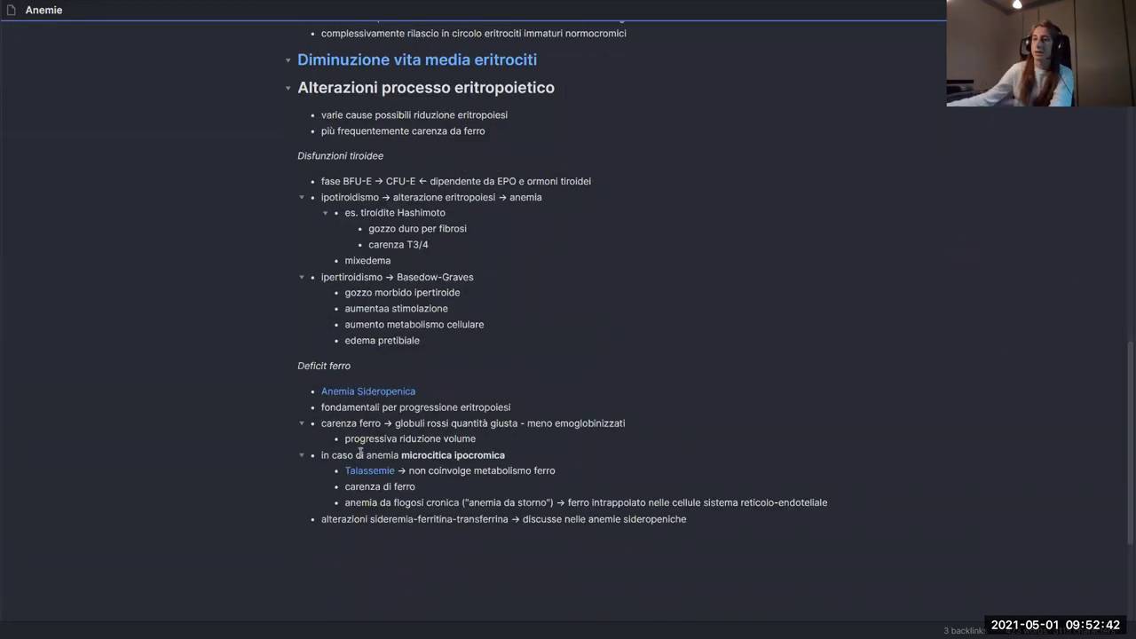
- Review the Anemie note's etiological classification and its linked Anemia Sideropenica, Talassemie and Anemia Megaloblastica headings, finishing back at the start
scroll(550, 346, "up", 9)
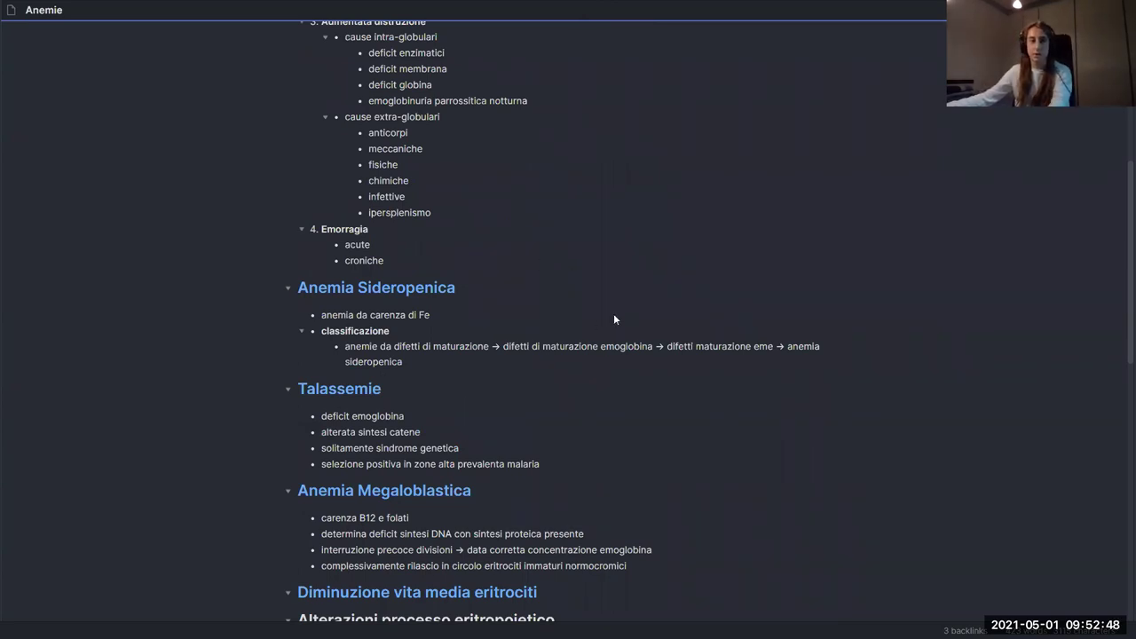
scroll(595, 351, "down", 5)
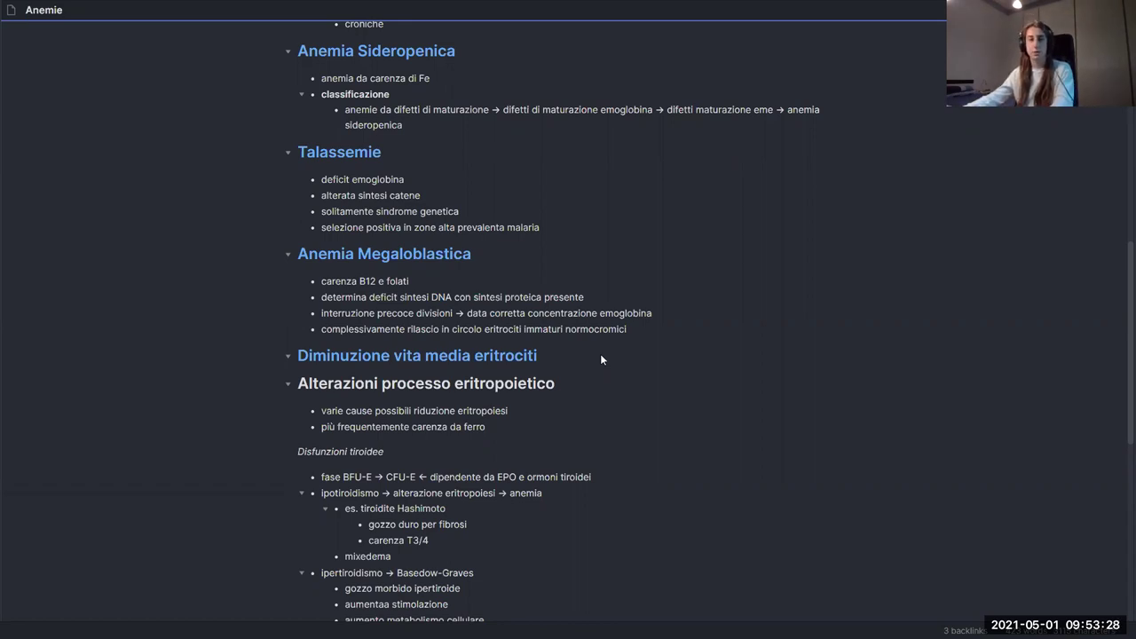
scroll(616, 380, "up", 8)
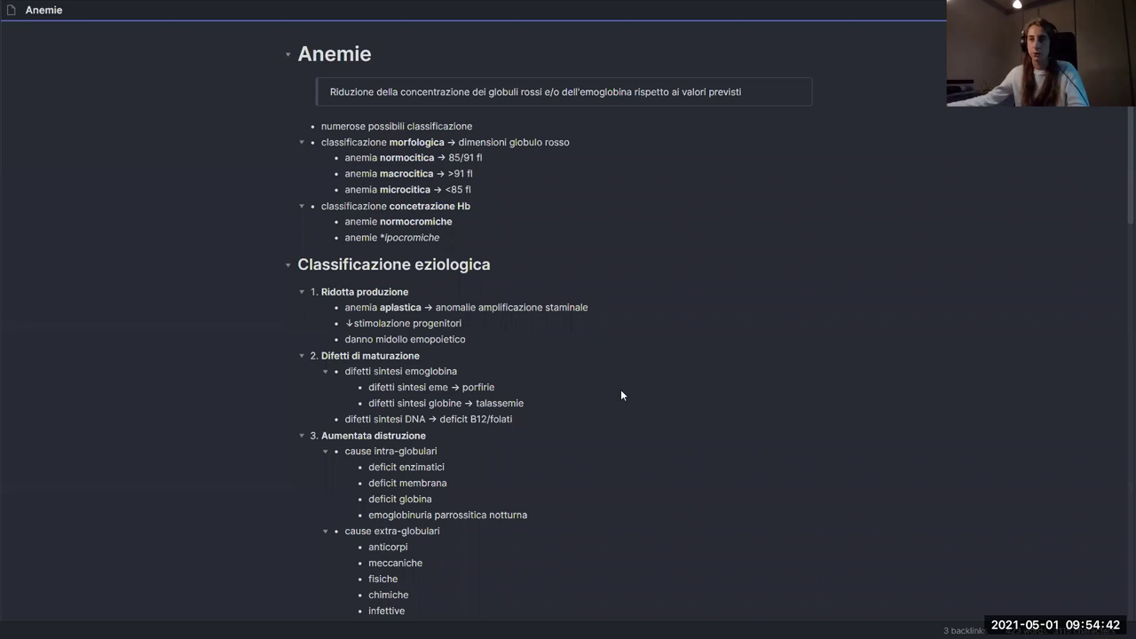
scroll(620, 395, "down", 4)
scroll(790, 351, "down", 3)
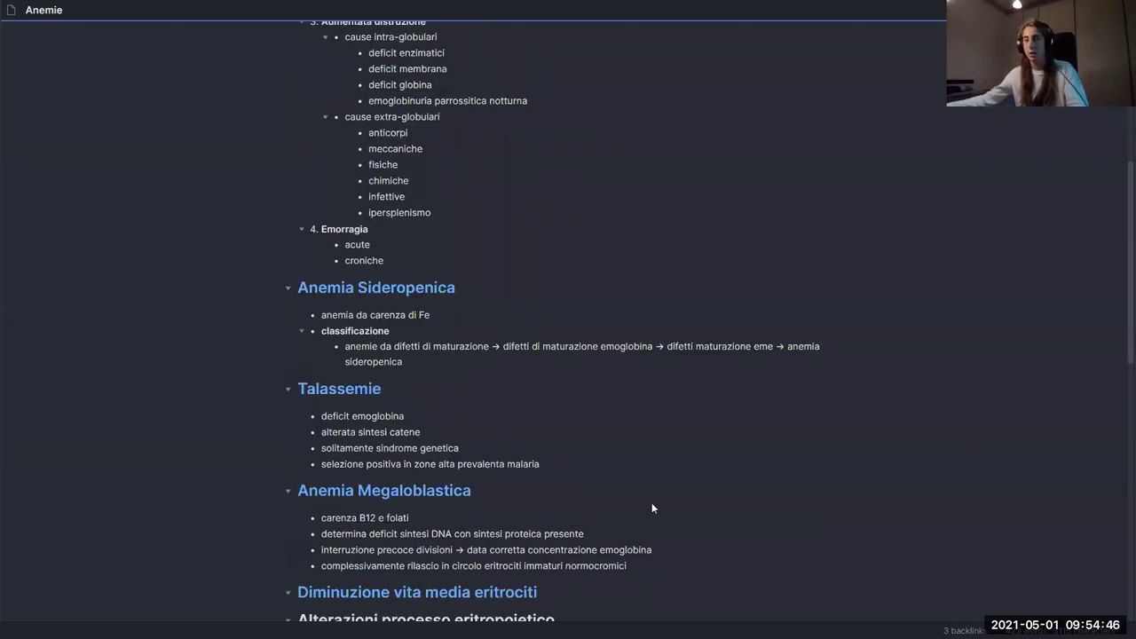
scroll(684, 443, "down", 1)
scroll(710, 455, "up", 2)
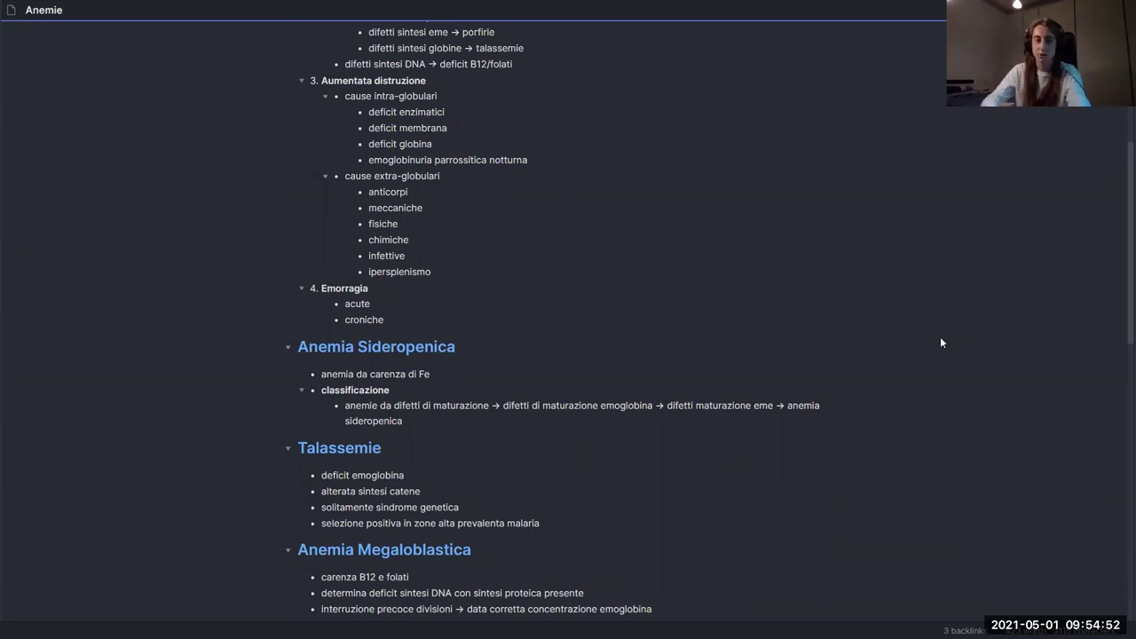
scroll(756, 382, "up", 3)
scroll(755, 382, "up", 2)
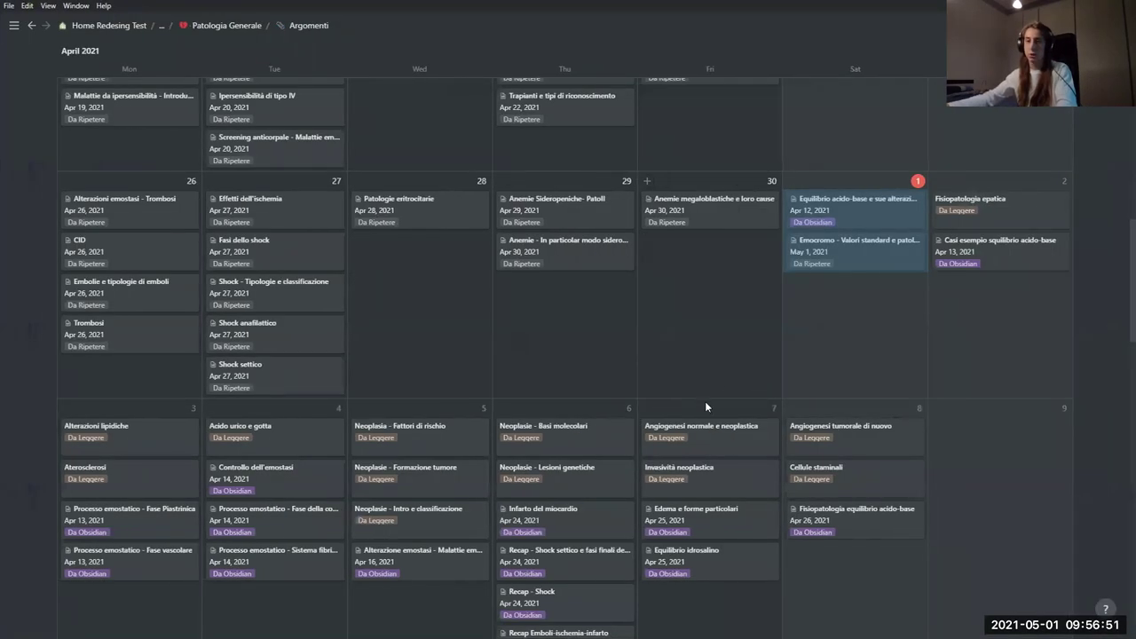
- Examine the Argomenti calendar in Notion for late April and early May, and view the properties of the Fisiopatologia epatica entry
scroll(692, 417, "up", 2)
scroll(687, 373, "down", 2)
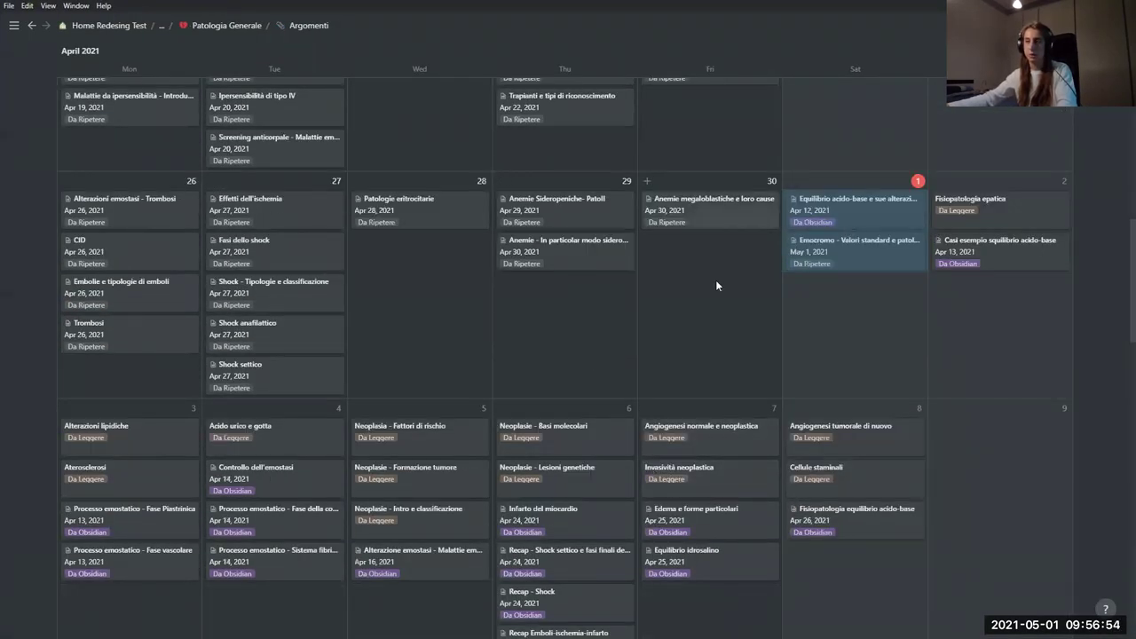
scroll(697, 223, "up", 2)
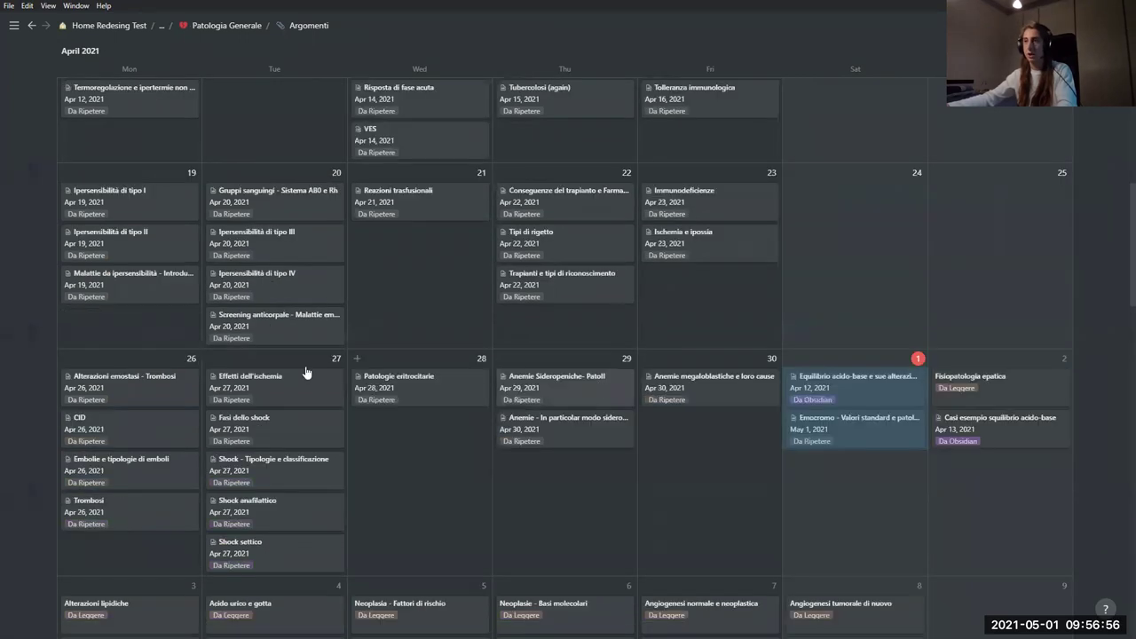
scroll(418, 338, "down", 2)
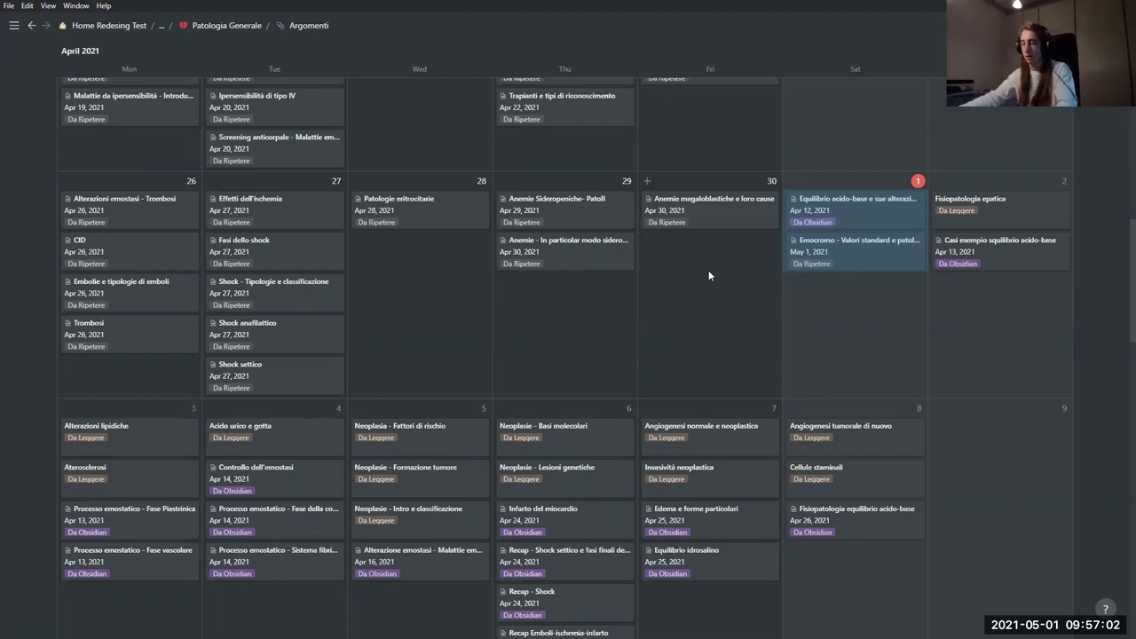
scroll(858, 222, "up", 1)
scroll(863, 196, "down", 1)
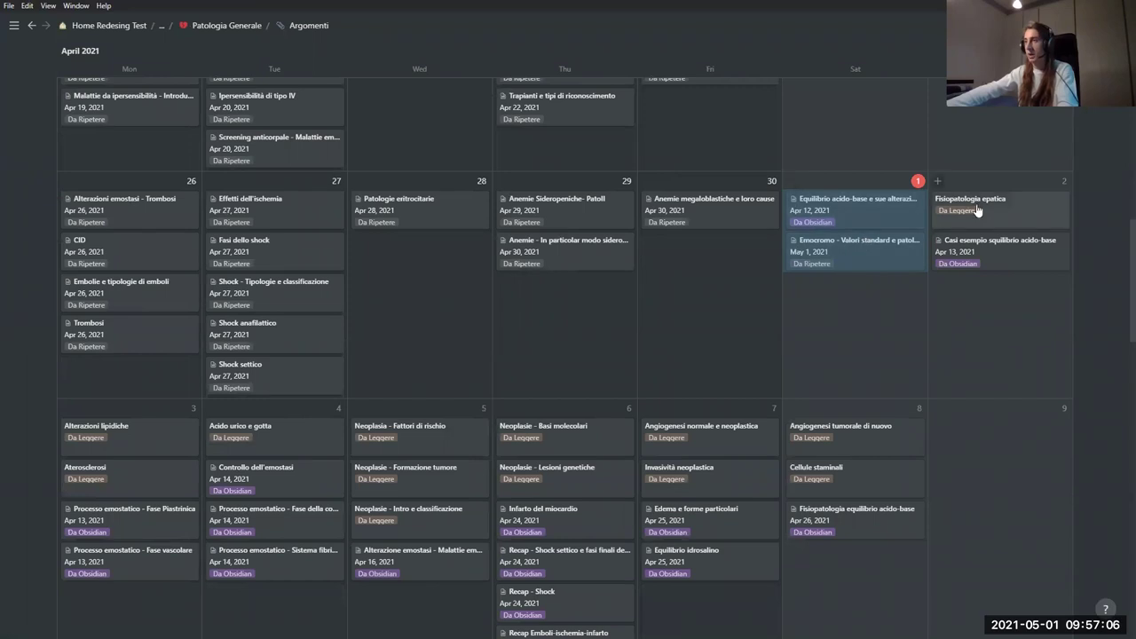
left_click(959, 198)
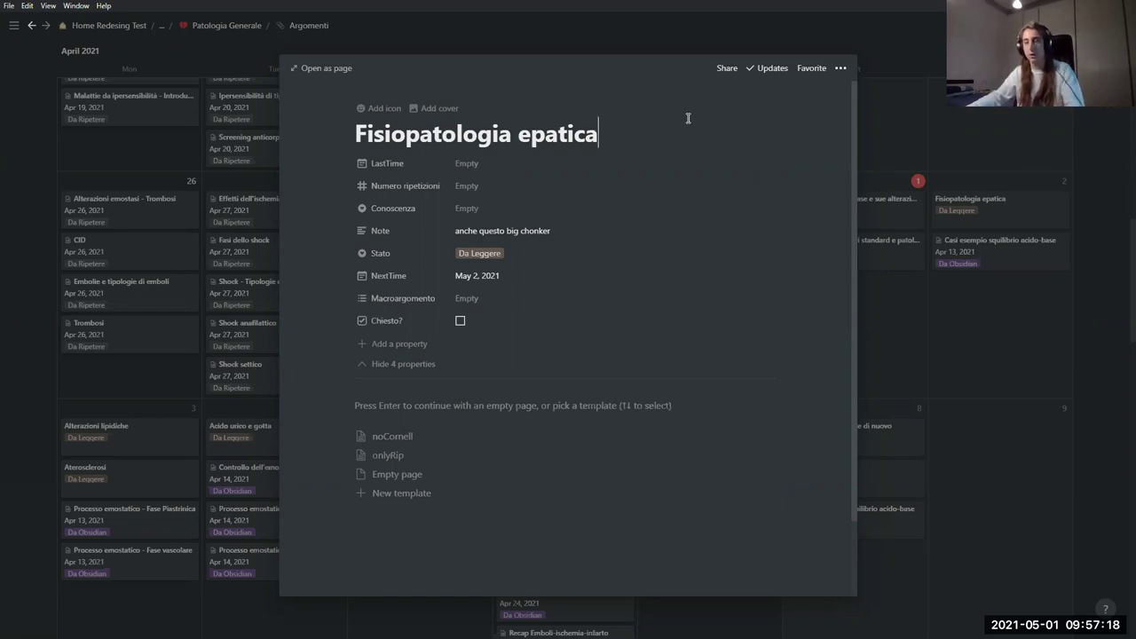
left_click(1091, 285)
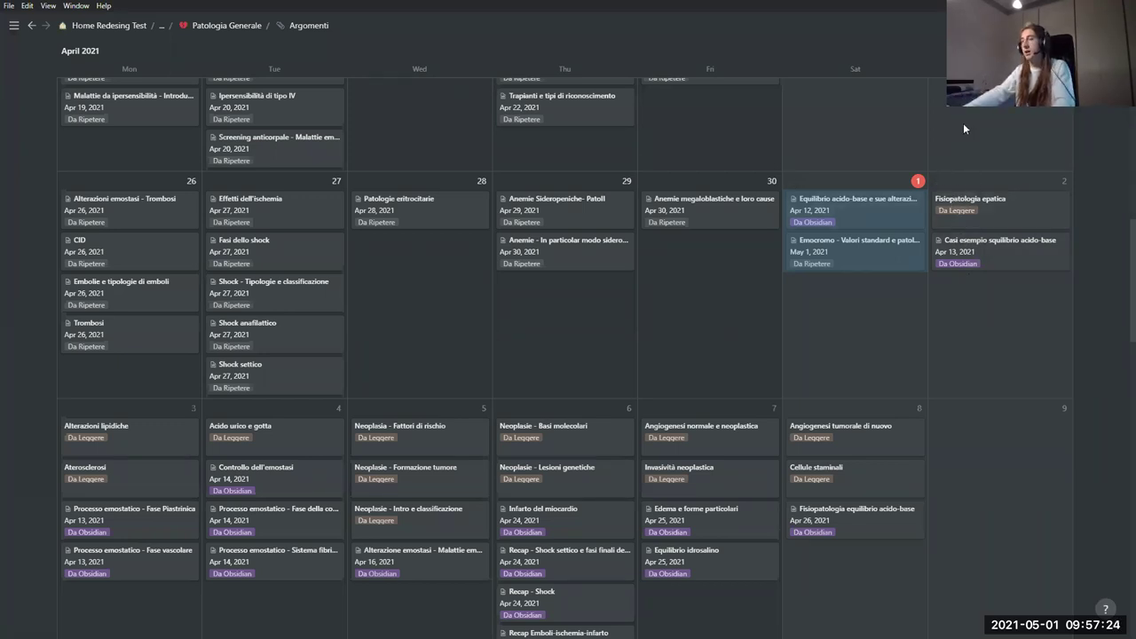
- Switch briefly to the Anemie note and back to Notion, then view the Equilibrio acido-base e sue alterazioni entry scheduled for May 1
key("alt+Tab")
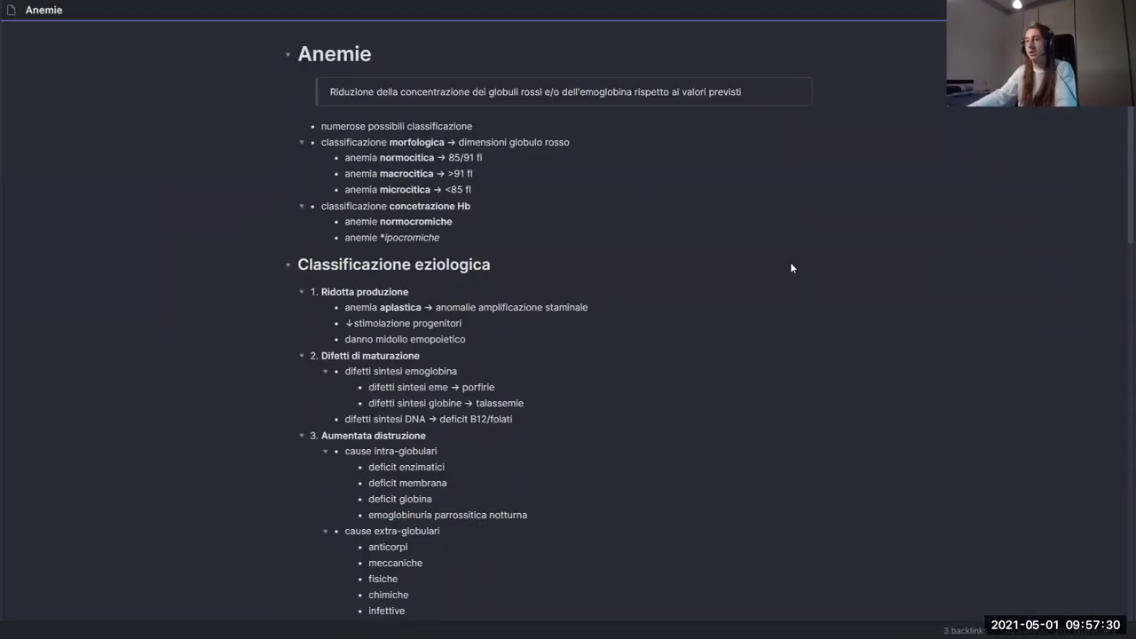
key("alt+Tab")
key("alt+Tab")
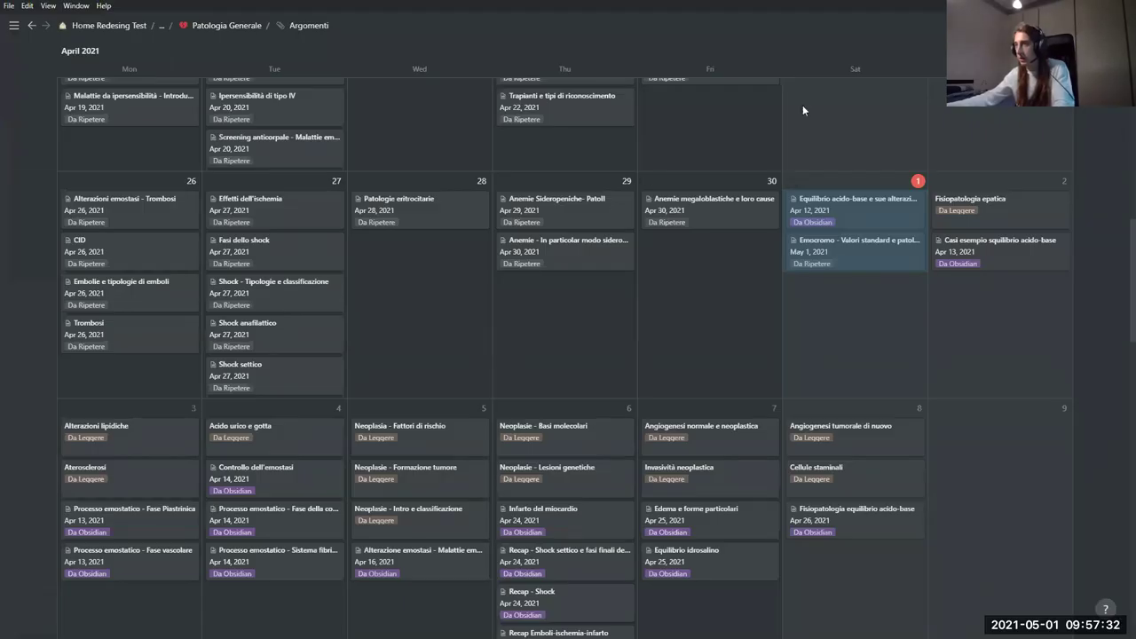
left_click(863, 207)
left_click_drag(366, 134, 592, 128)
left_click_drag(469, 133, 589, 110)
- Switch to Obsidian, open the Equilibrio Acido-Base note by searching for "equi", and put it in editing mode
key("ctrl+super+Left")
key("ctrl+super+Left")
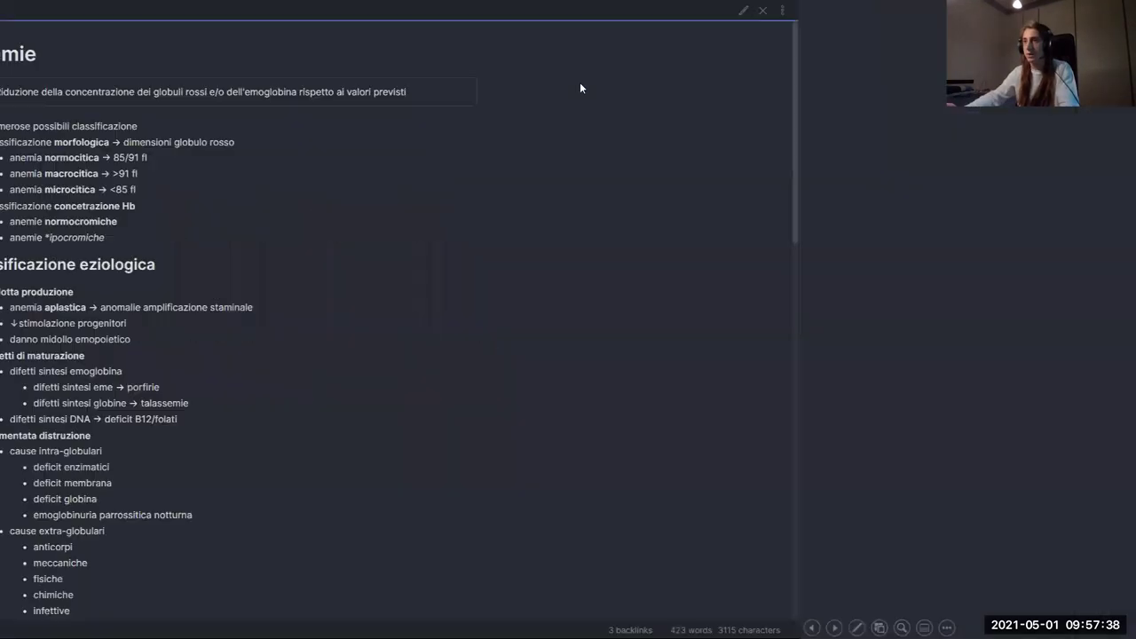
key("ctrl+o")
type("equi")
key("Return")
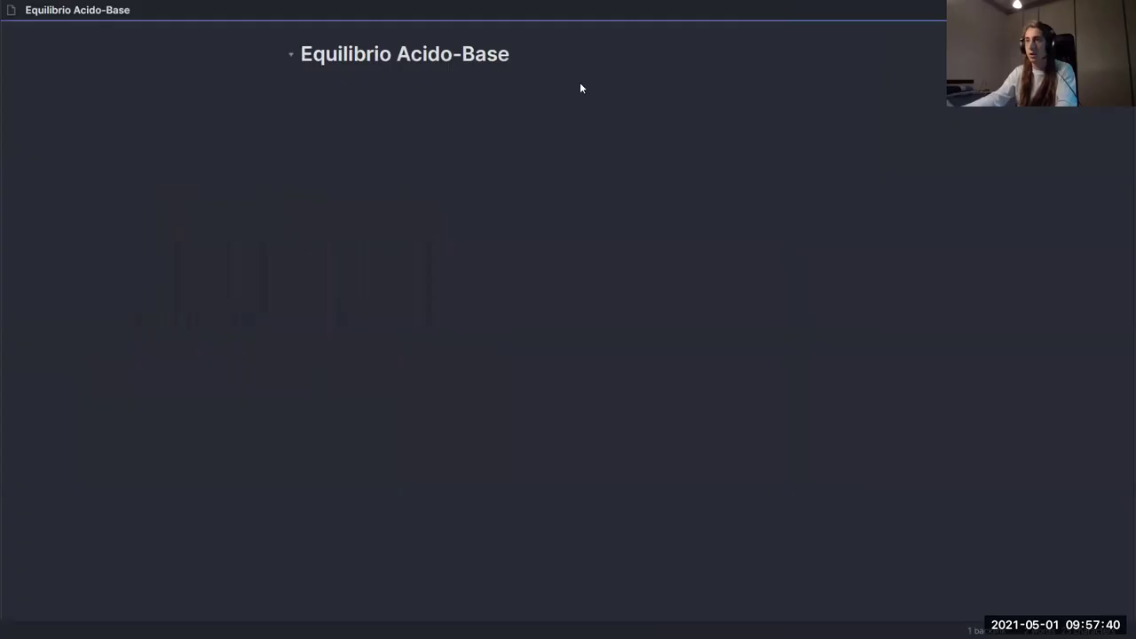
key("ctrl+e")
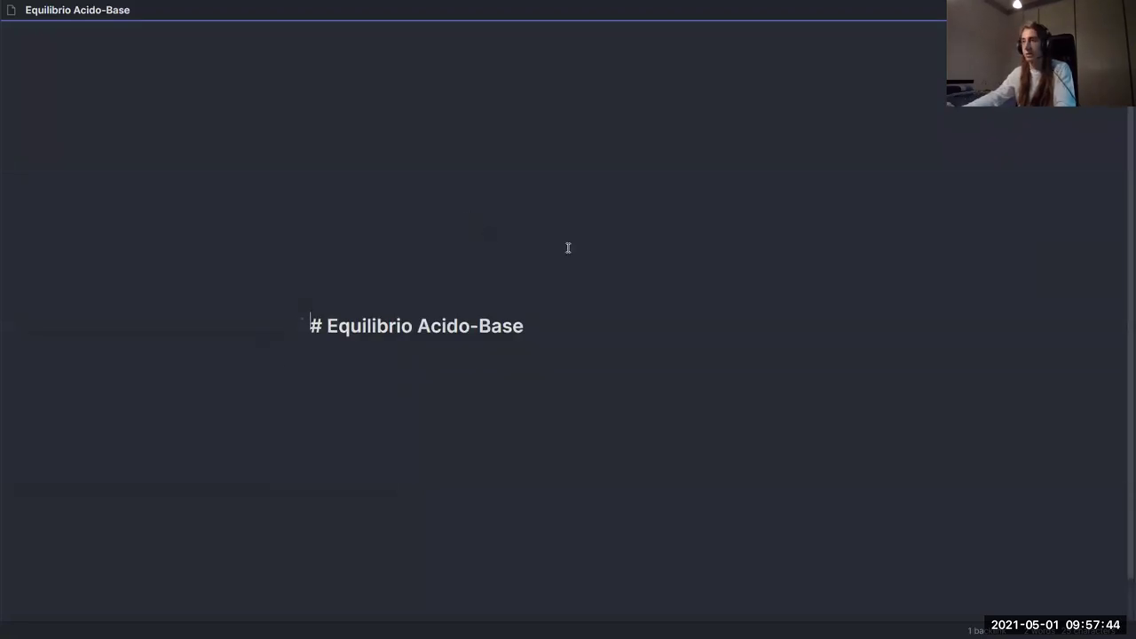
- Remove the virtual desktop that holds the closing slide and go to the neighbouring desktop that takes over its windows
key("alt+Tab")
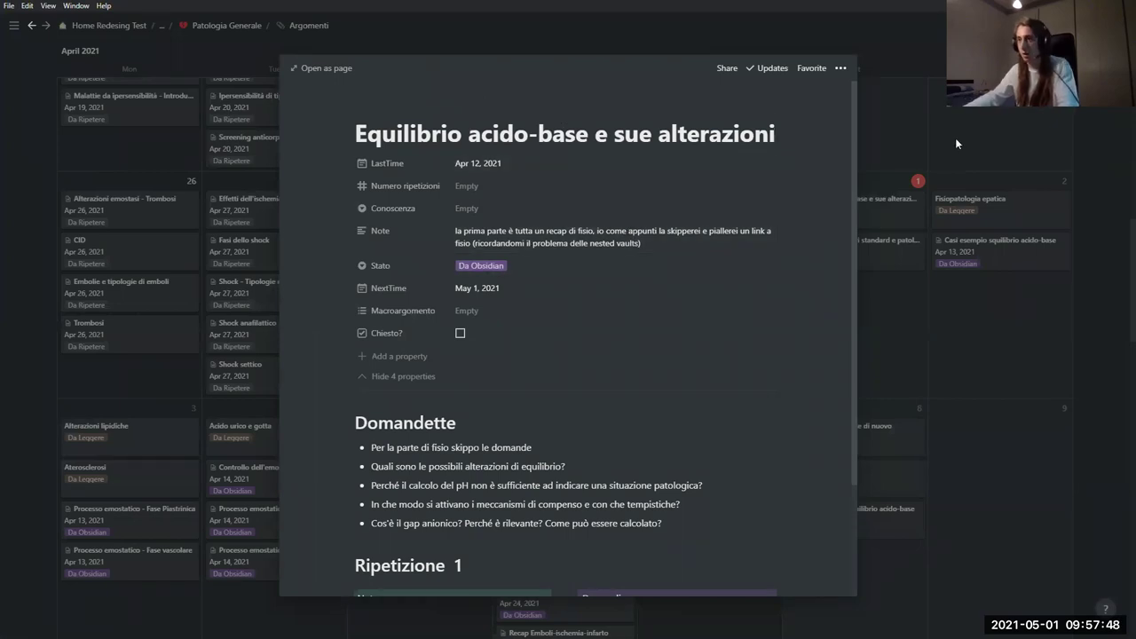
key("super+Tab")
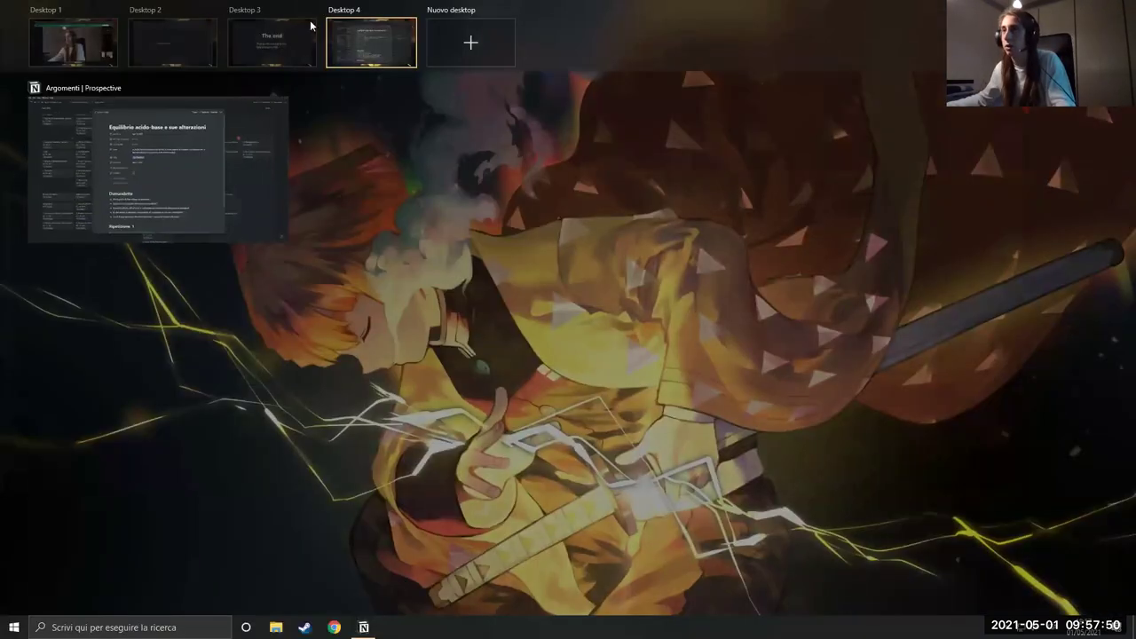
left_click(414, 18)
left_click(312, 55)
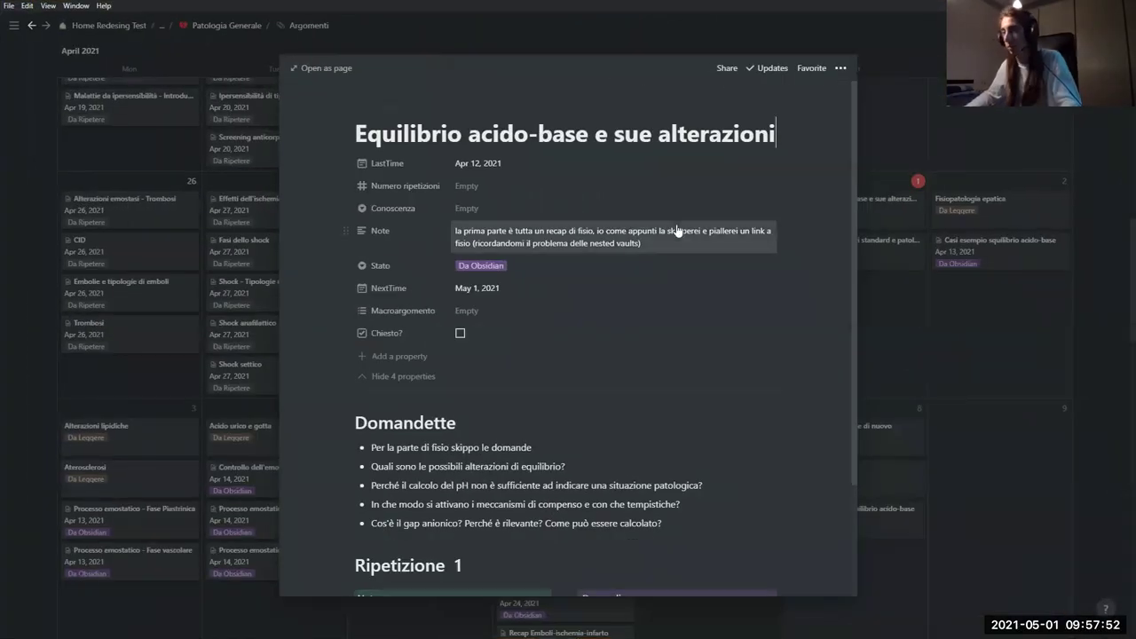
key("ctrl+super+Left")
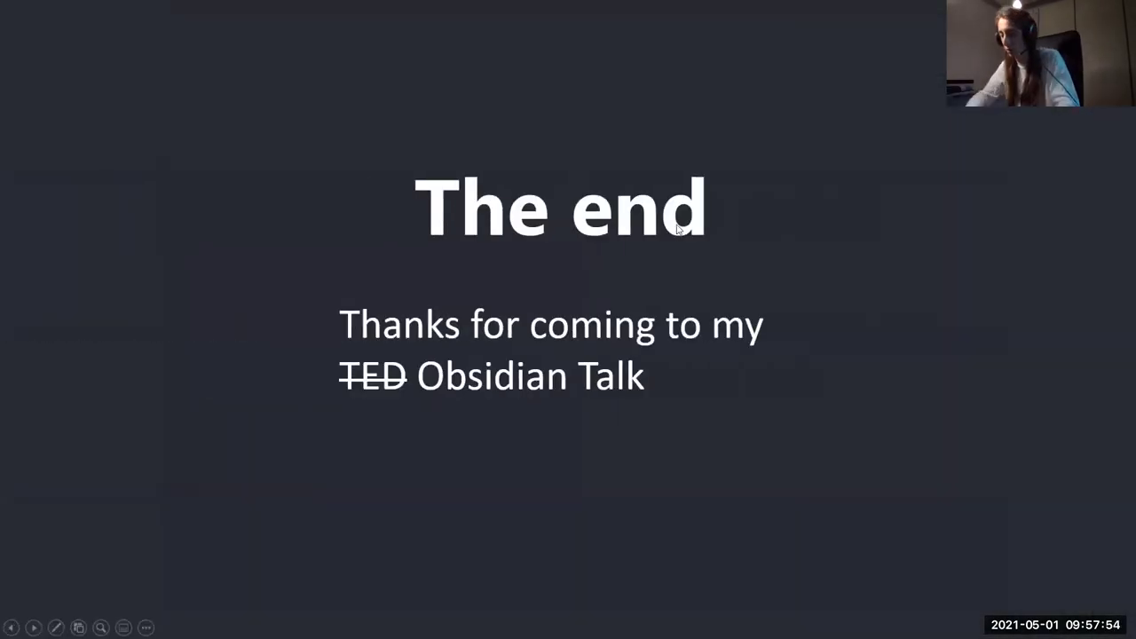
key("super")
type("obs")
key("Escape")
- Close the obsidianSlide.pptx slideshow and bring the Pato vault window with the Equilibrio Acido-Base note to the front
key("super+Tab")
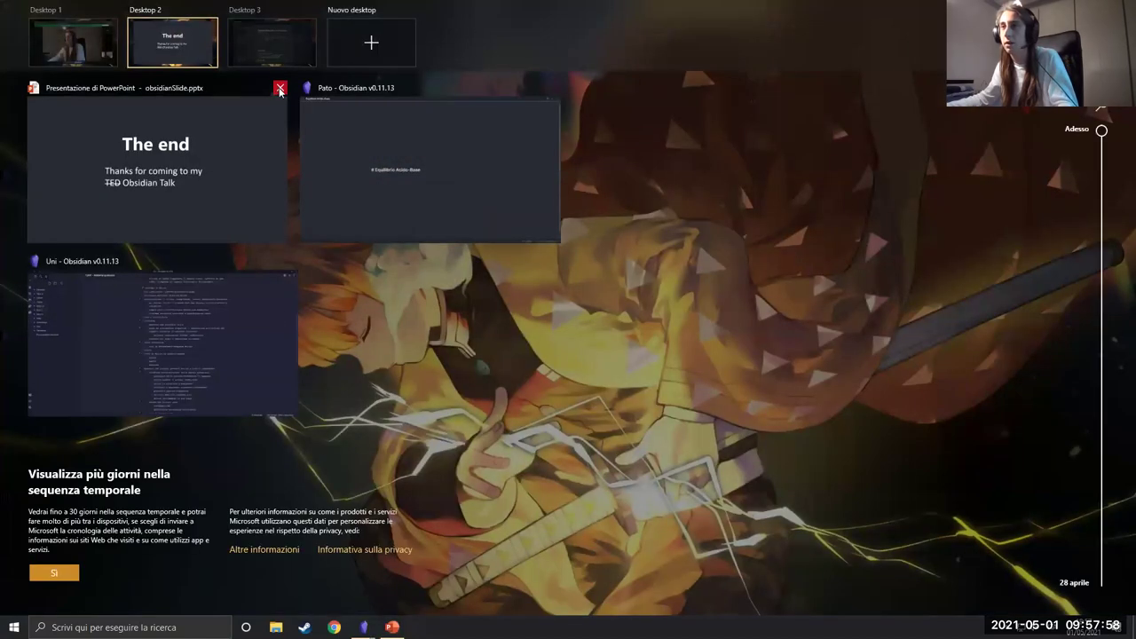
left_click(280, 89)
left_click(259, 186)
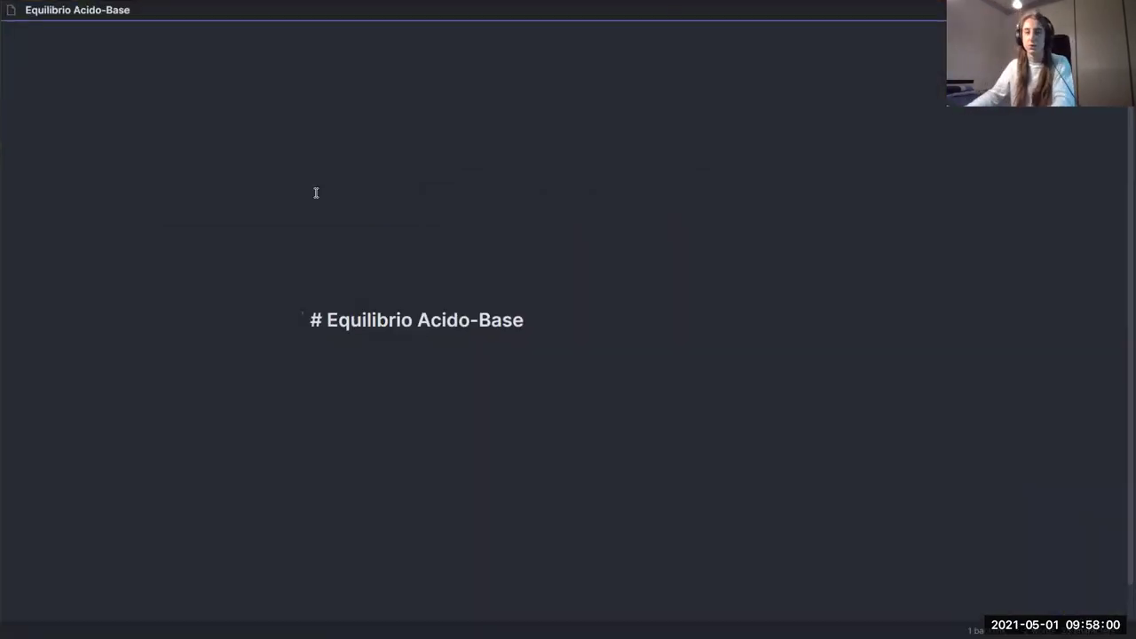
key("F11")
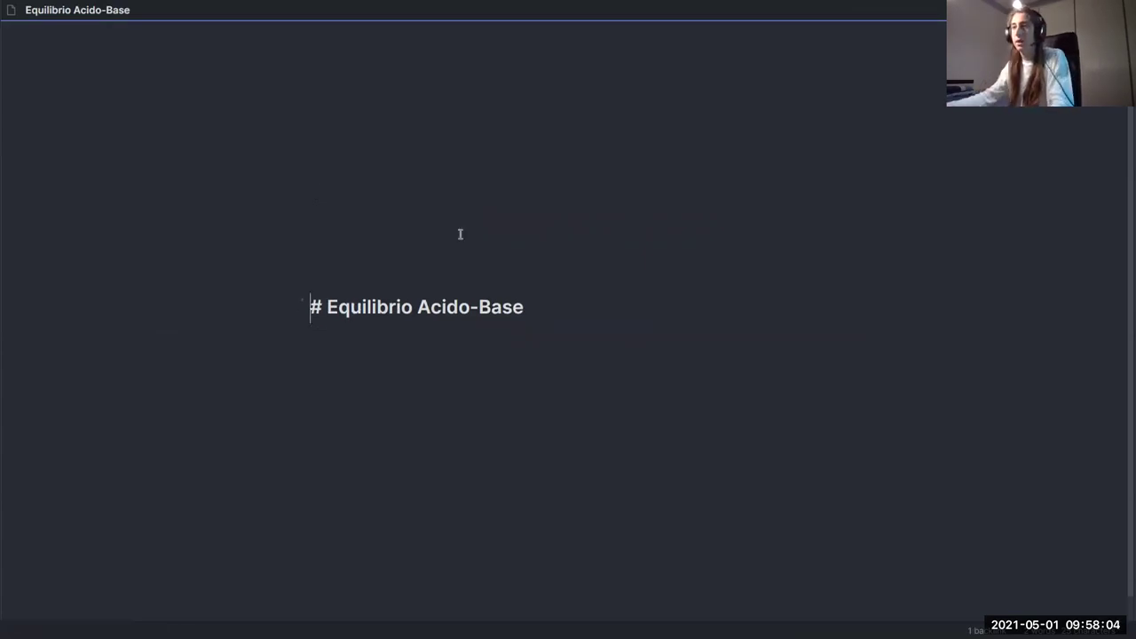
- Return to Notion, close the Equilibrio acido-base entry, and compare the calendar's late April and early May topics with the Obsidian note
key("ctrl+r")
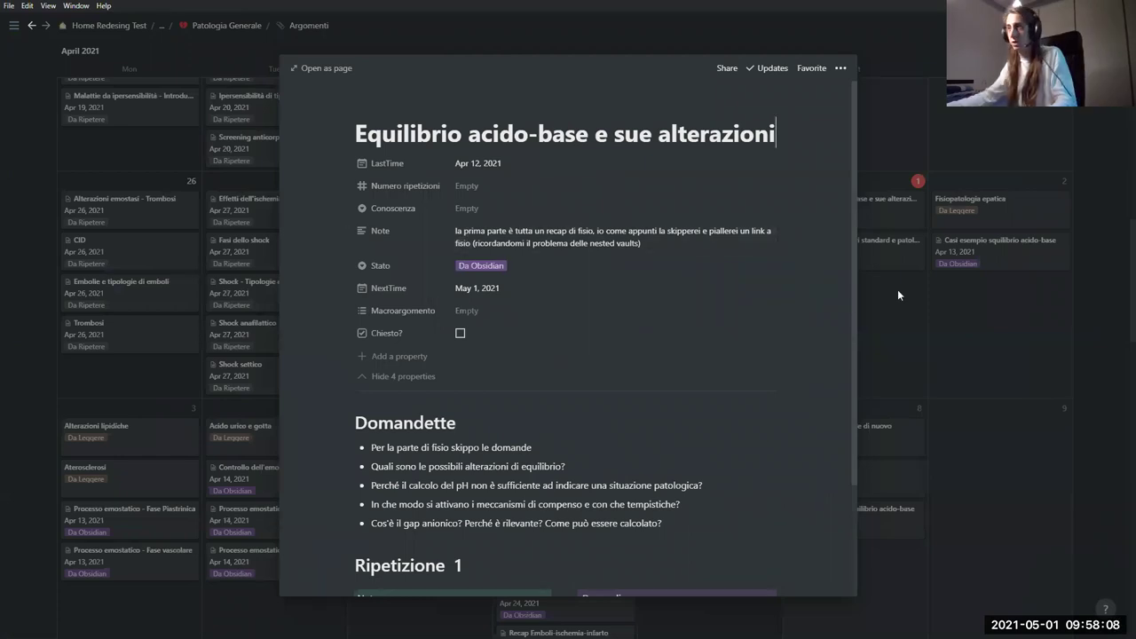
left_click(994, 321)
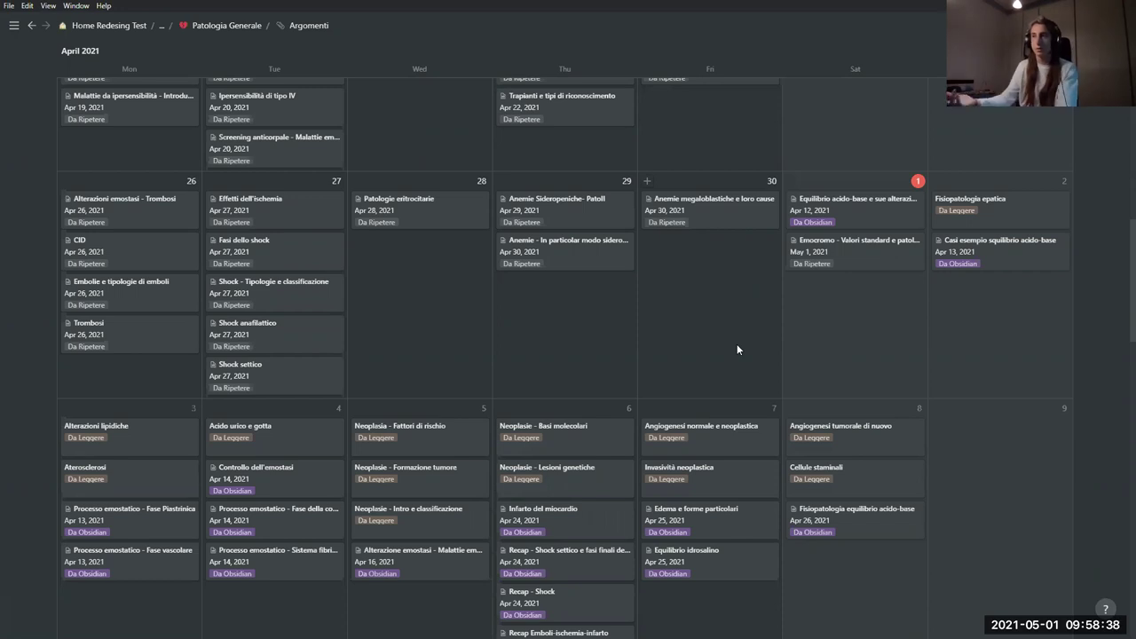
scroll(774, 290, "down", 1)
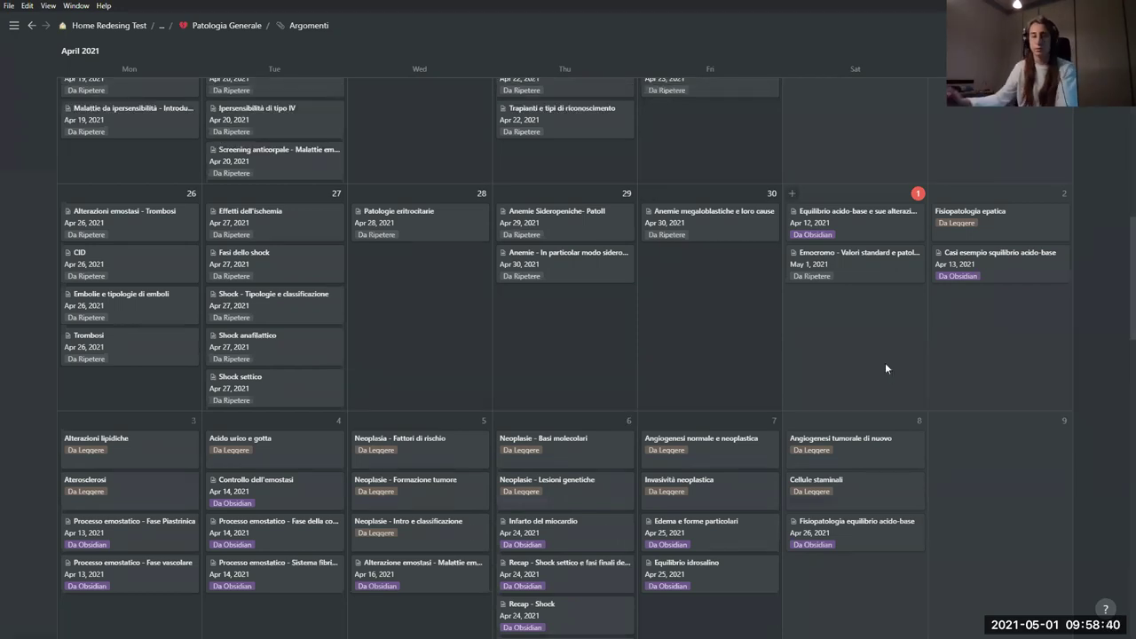
scroll(799, 373, "up", 3)
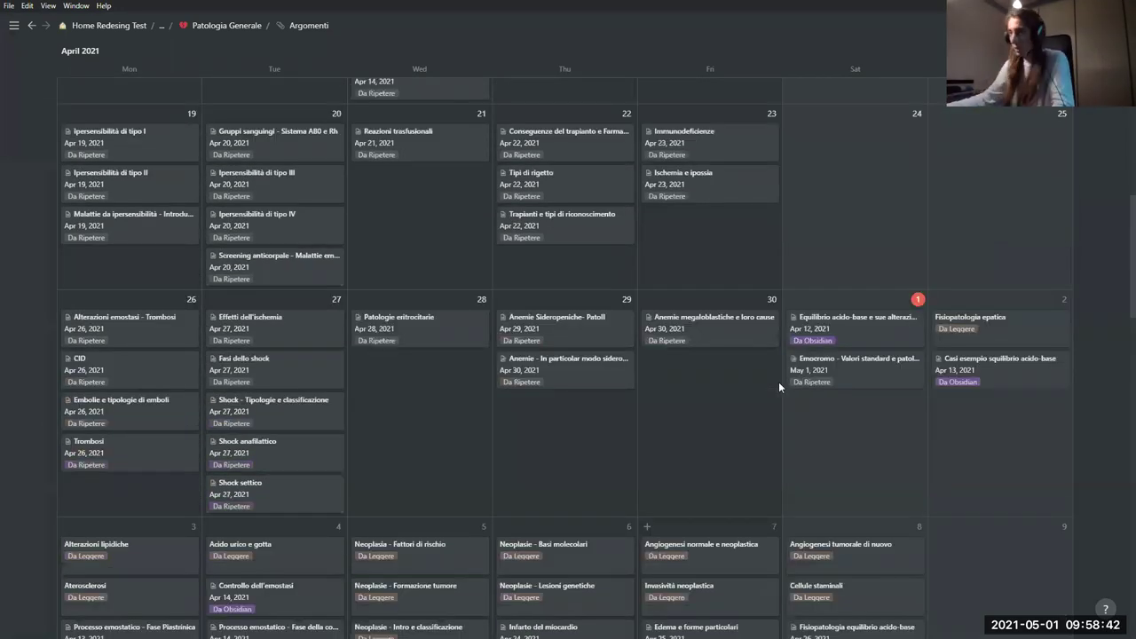
key("alt+Tab")
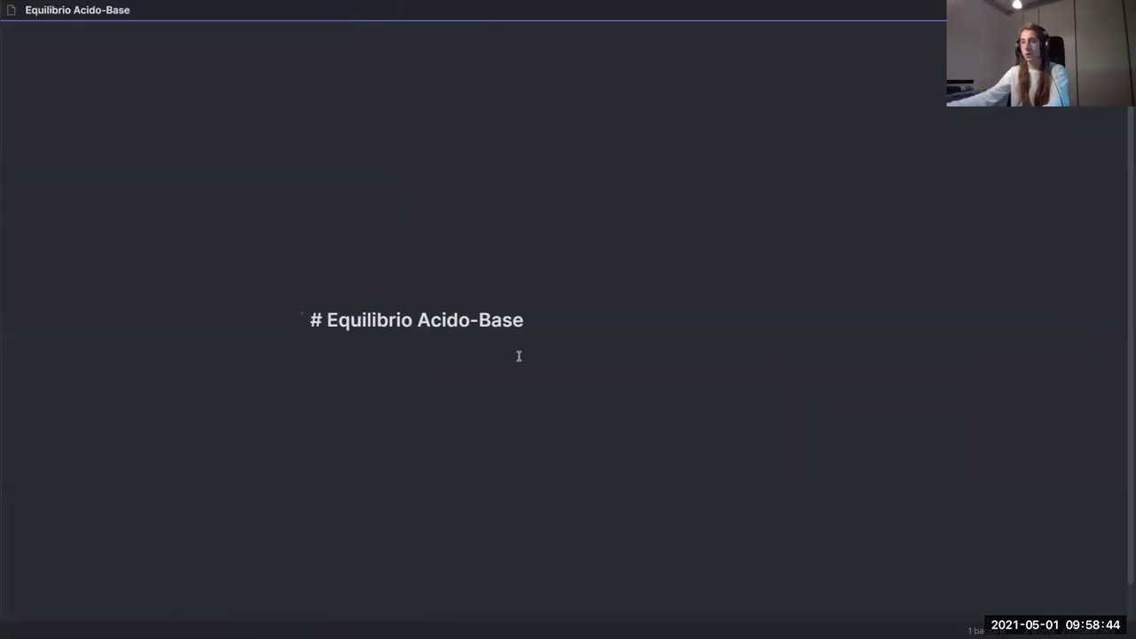
key("alt+Tab")
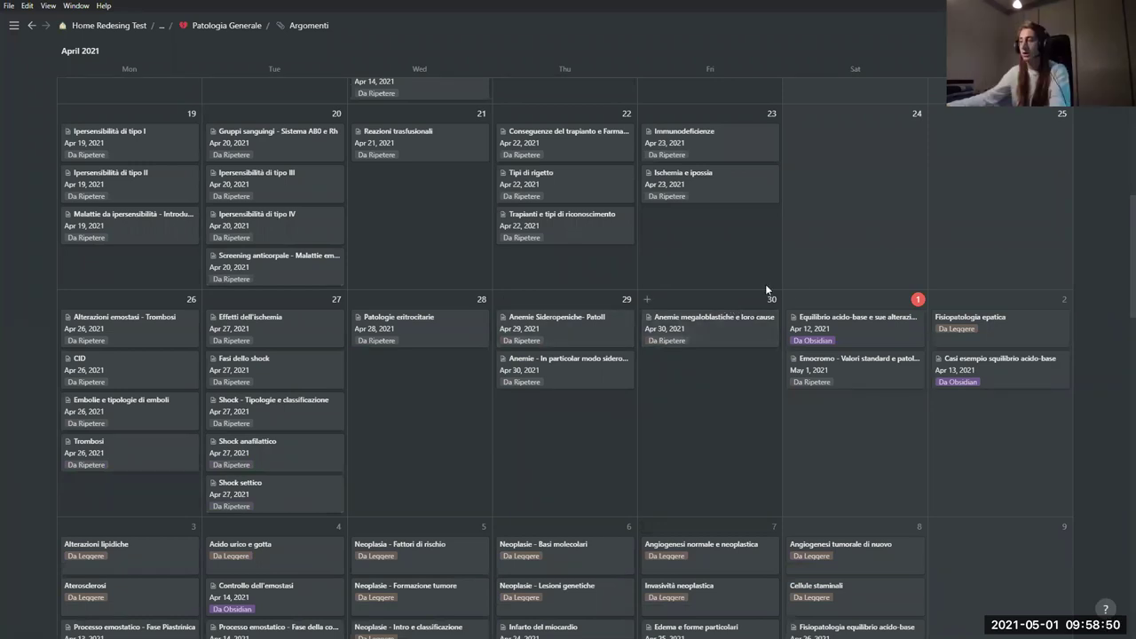
scroll(775, 352, "down", 2)
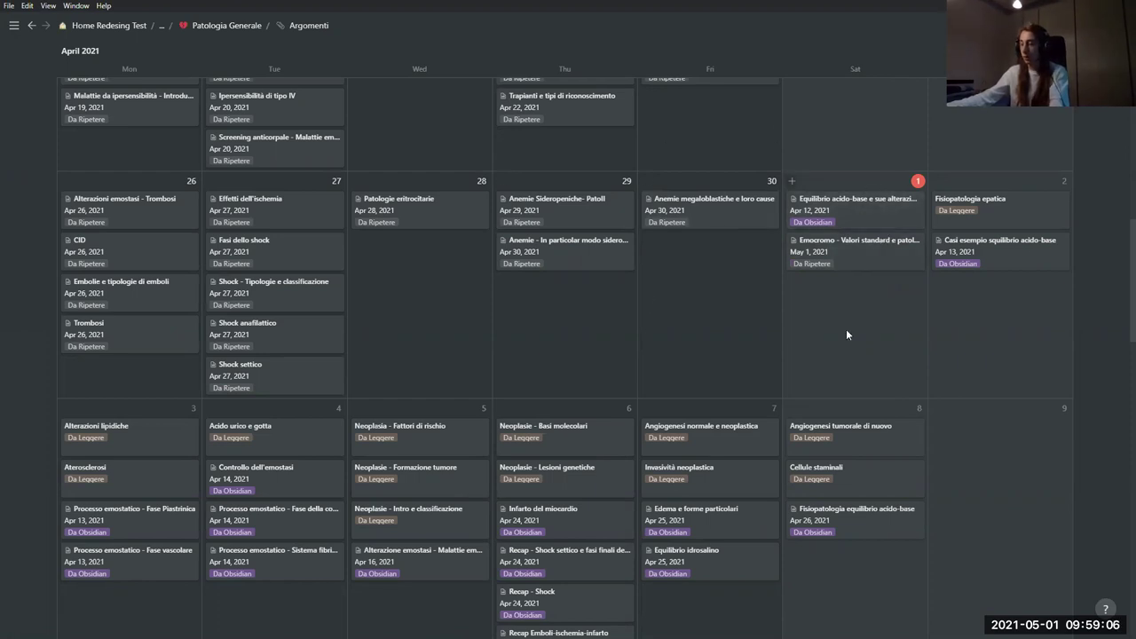
- Return to the Equilibrio Acido-Base note in Obsidian and select the line break after its heading
key("alt+Tab")
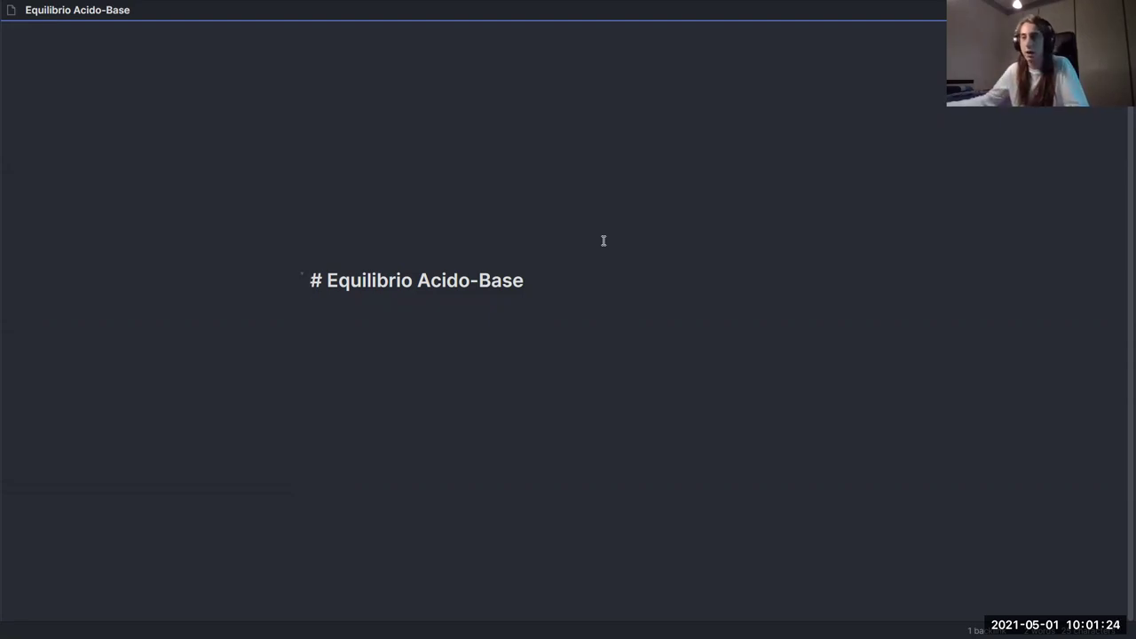
left_click_drag(621, 308, 637, 303)
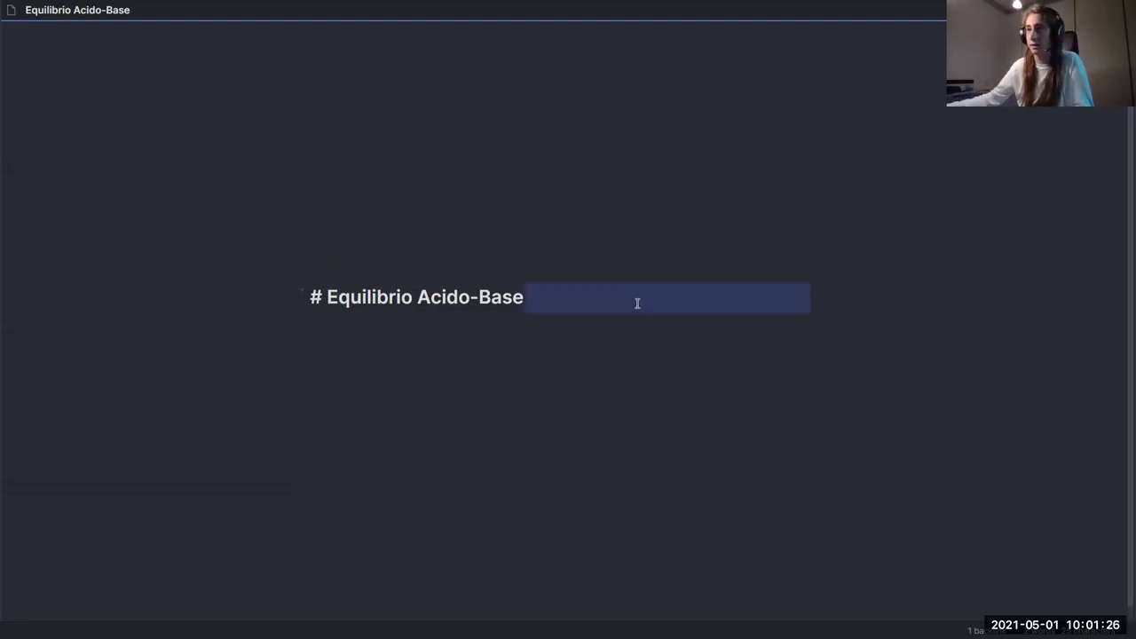
- Clear the selection in the Equilibrio Acido-Base note and open the Ipersensibilità di tipo 1 note
left_click(638, 304)
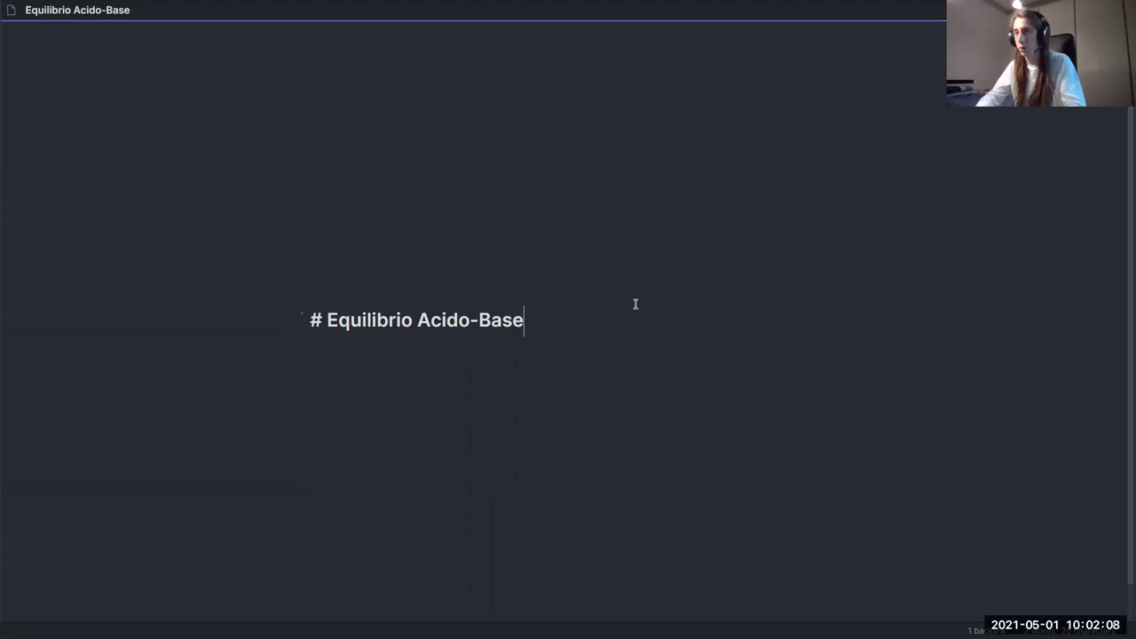
key("ctrl+o")
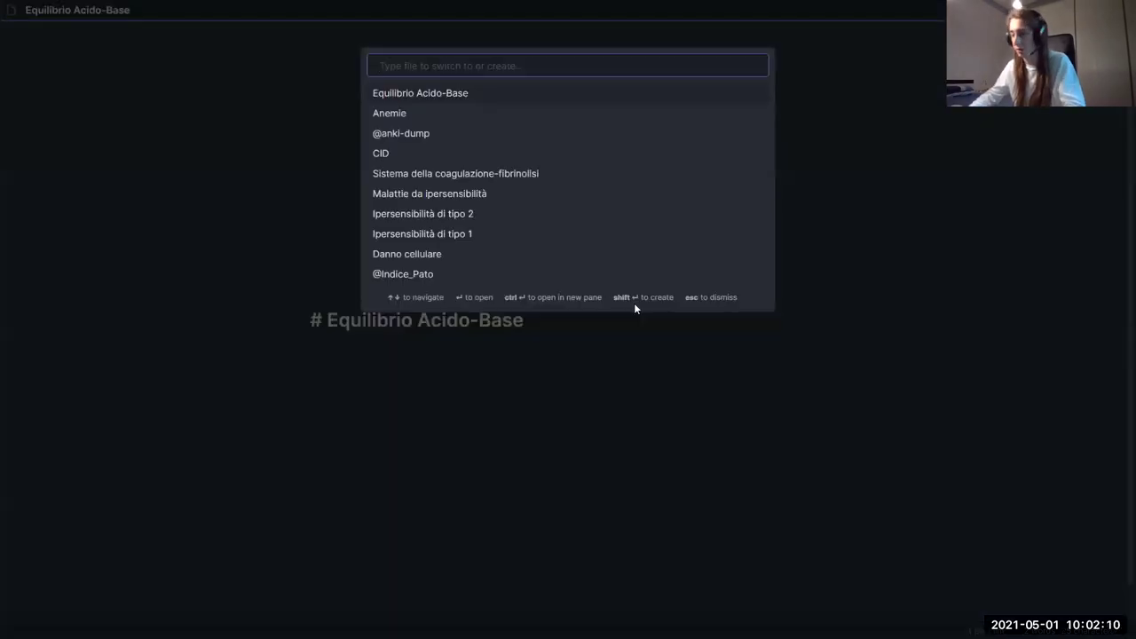
key("Down")
key("Down")
key("Down")
key("Down")
key("Down")
key("Down")
key("Down")
key("Return")
scroll(613, 305, "down", 5)
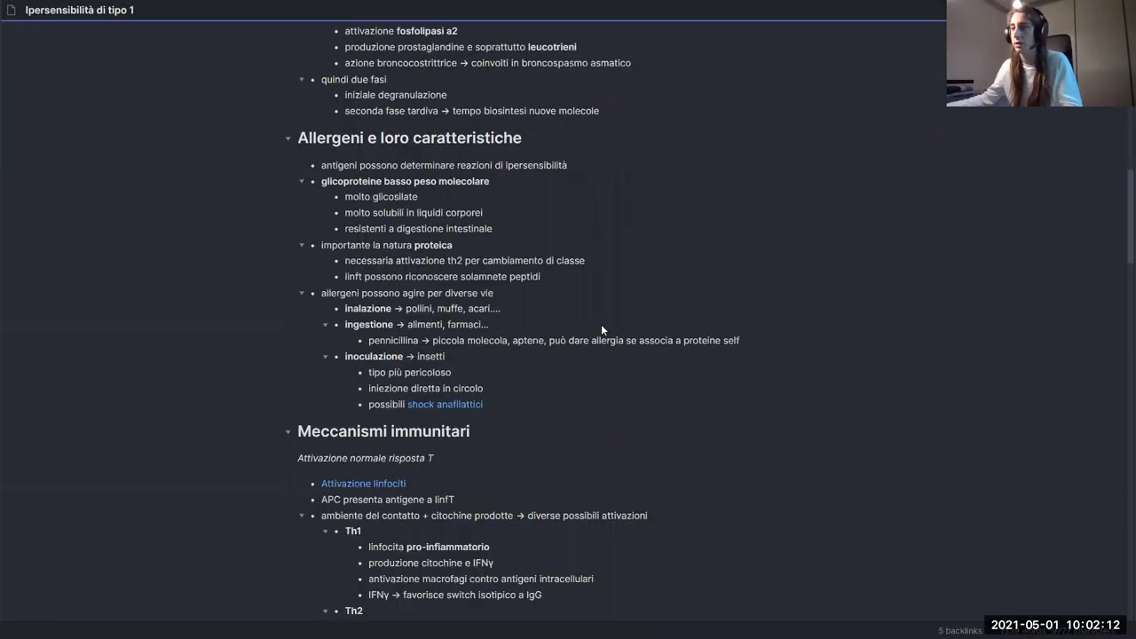
- Switch the Ipersensibilità di tipo 1 note to edit mode and place the cursor on its line about allergie
key("ctrl+e")
scroll(598, 319, "down", 5)
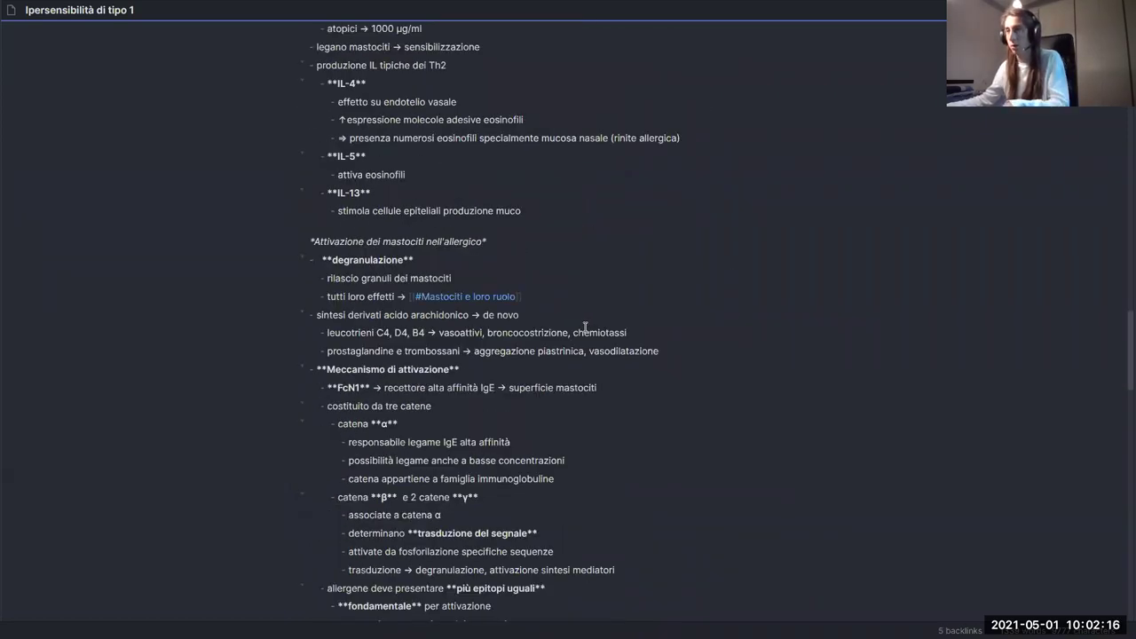
scroll(585, 328, "up", 10)
scroll(609, 319, "down", 4)
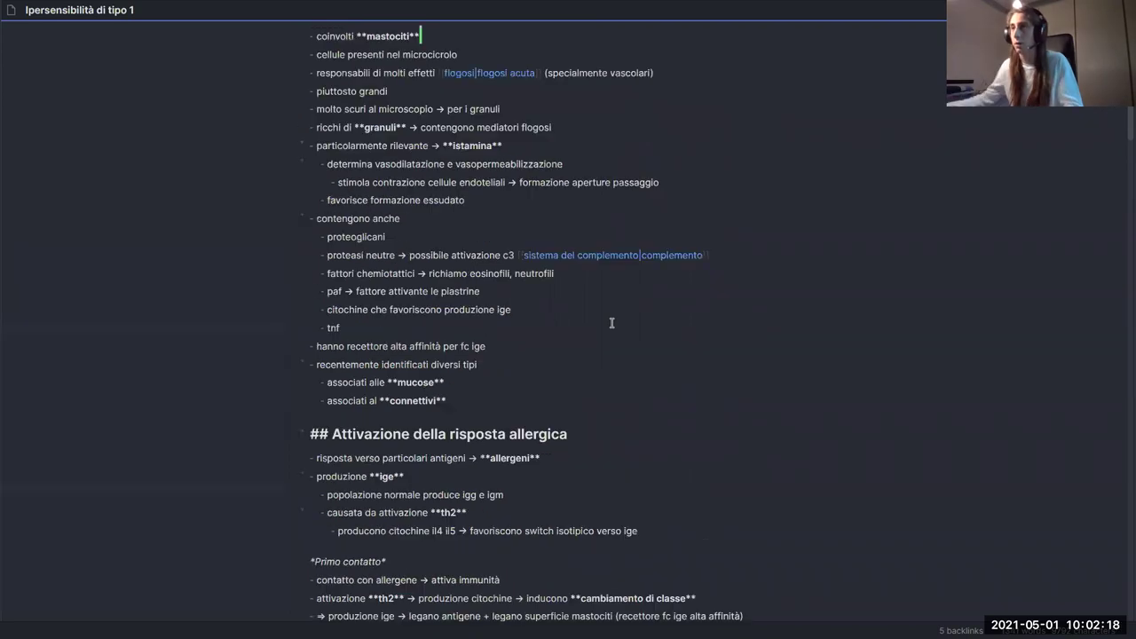
scroll(586, 320, "up", 5)
left_click(476, 188)
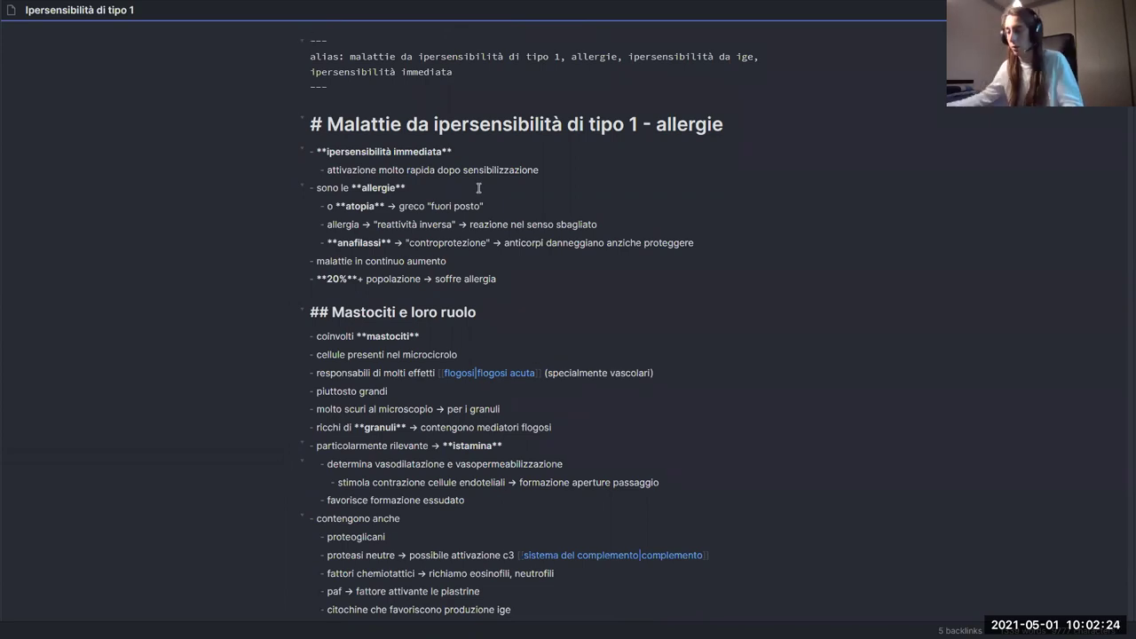
- Select the note's whole Farmaci section, look up the Note Refactor commands available for it, and dismiss the command list
scroll(578, 261, "down", 3)
scroll(372, 290, "down", 15)
scroll(401, 325, "down", 20)
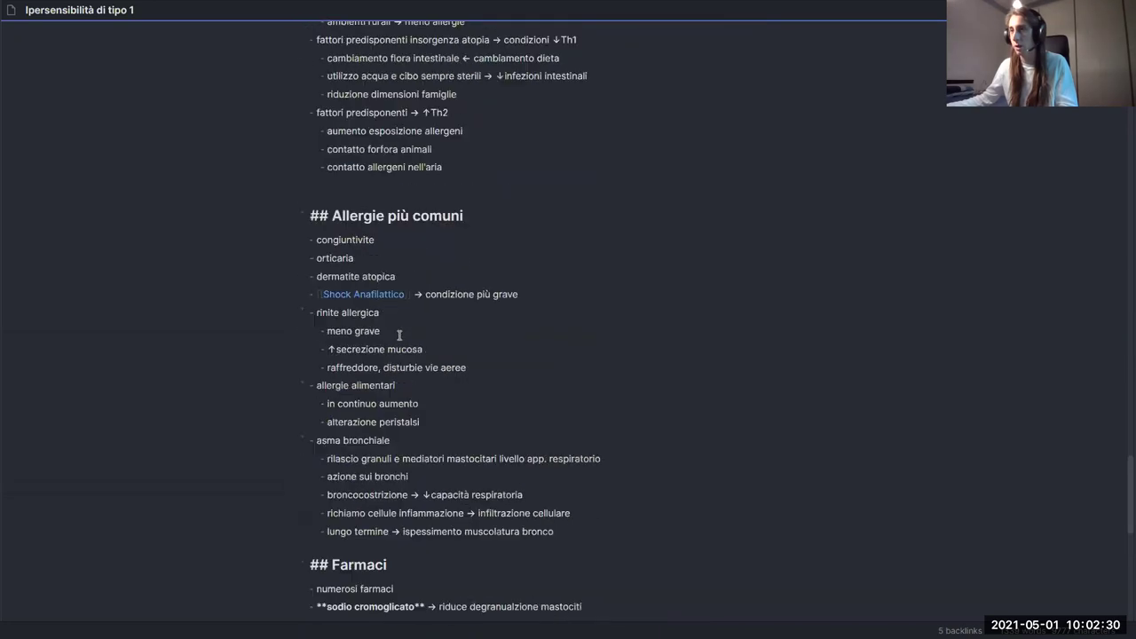
scroll(382, 320, "down", 9)
left_click_drag(538, 544, 293, 102)
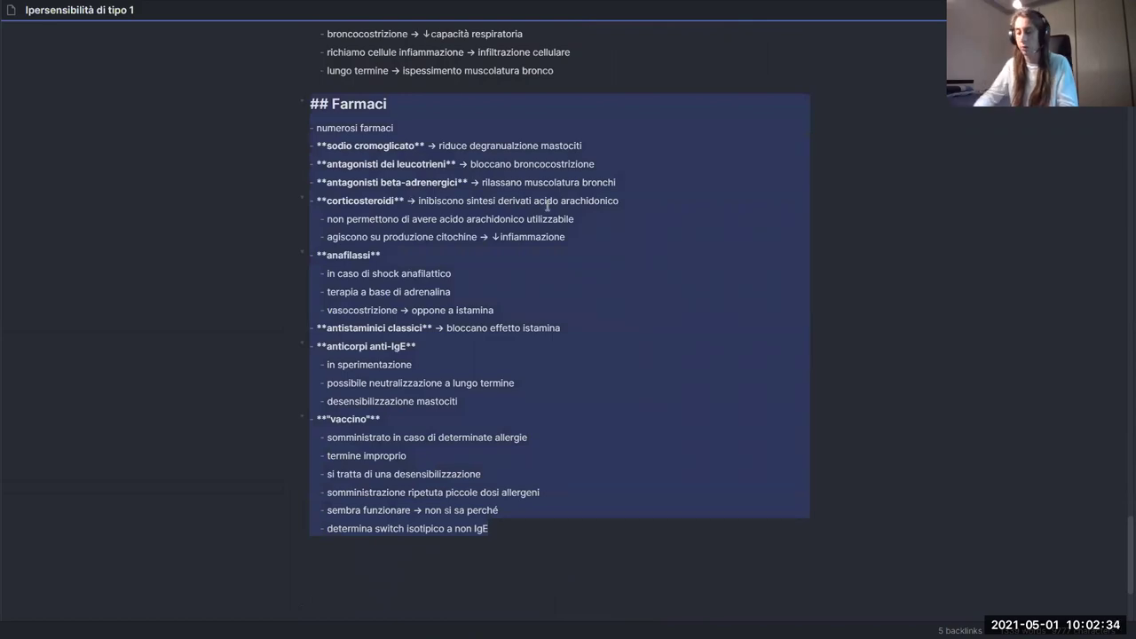
key("ctrl+p")
type("o")
key("BackSpace")
type("re")
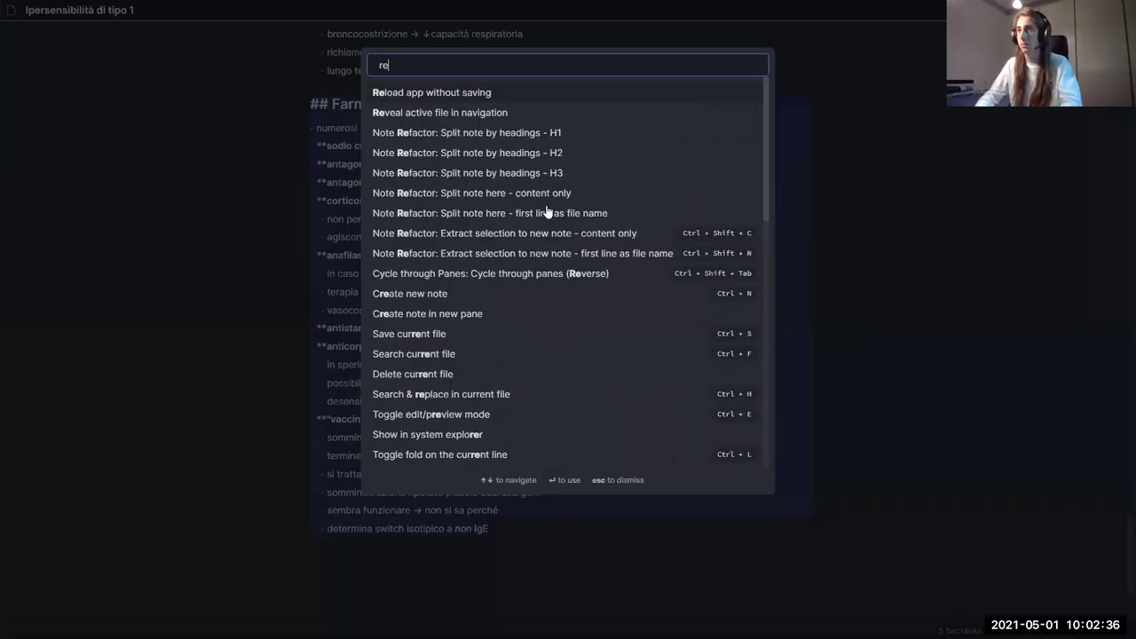
type("fra")
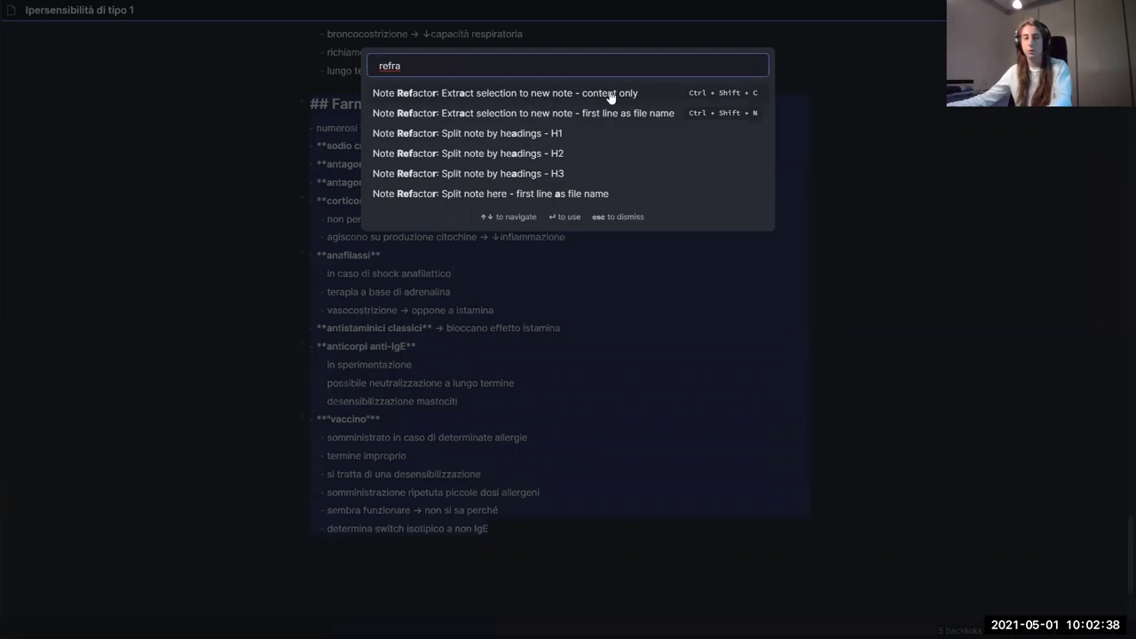
left_click(946, 159)
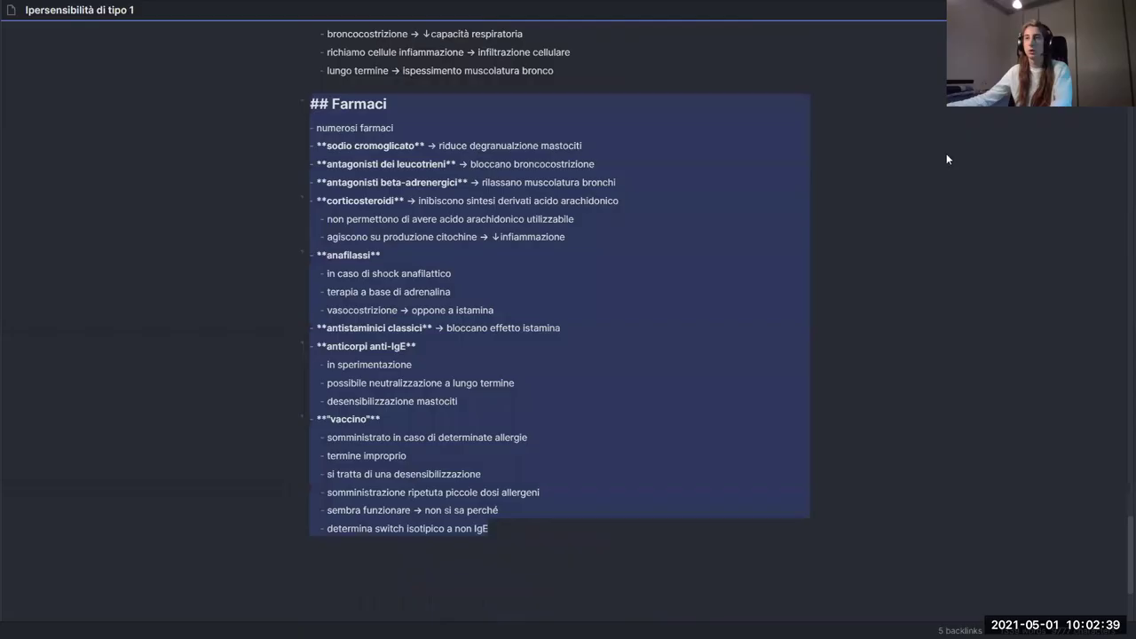
- Highlight the Farmaci heading and its section text, clear the selection, and look back over the note's earlier sections
left_click(342, 107)
double_click(355, 107)
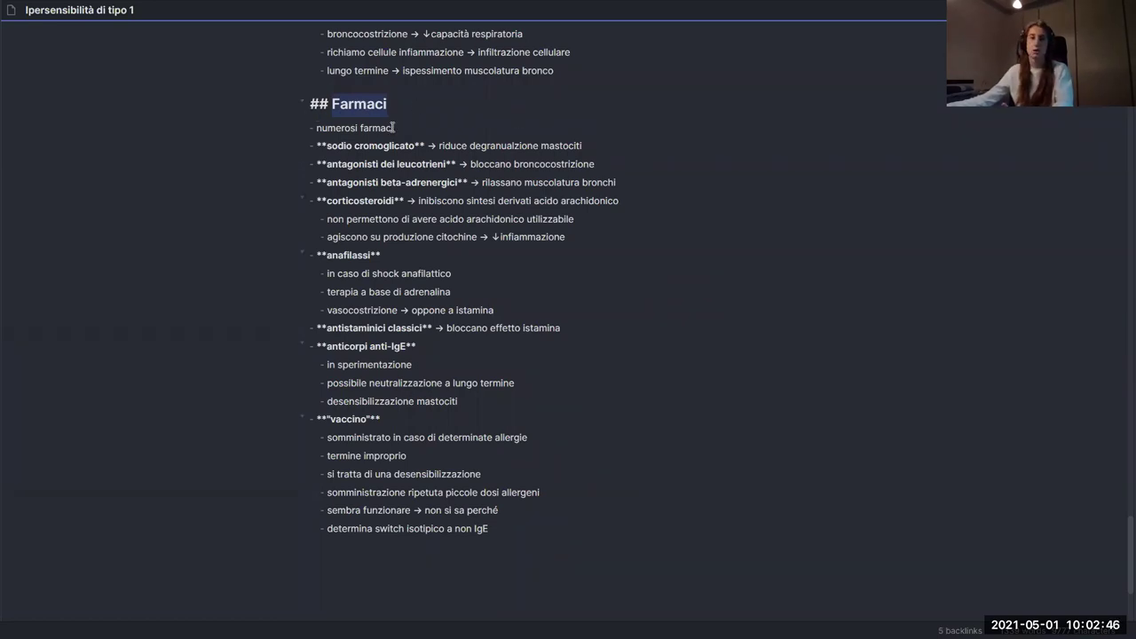
scroll(392, 152, "up", 3)
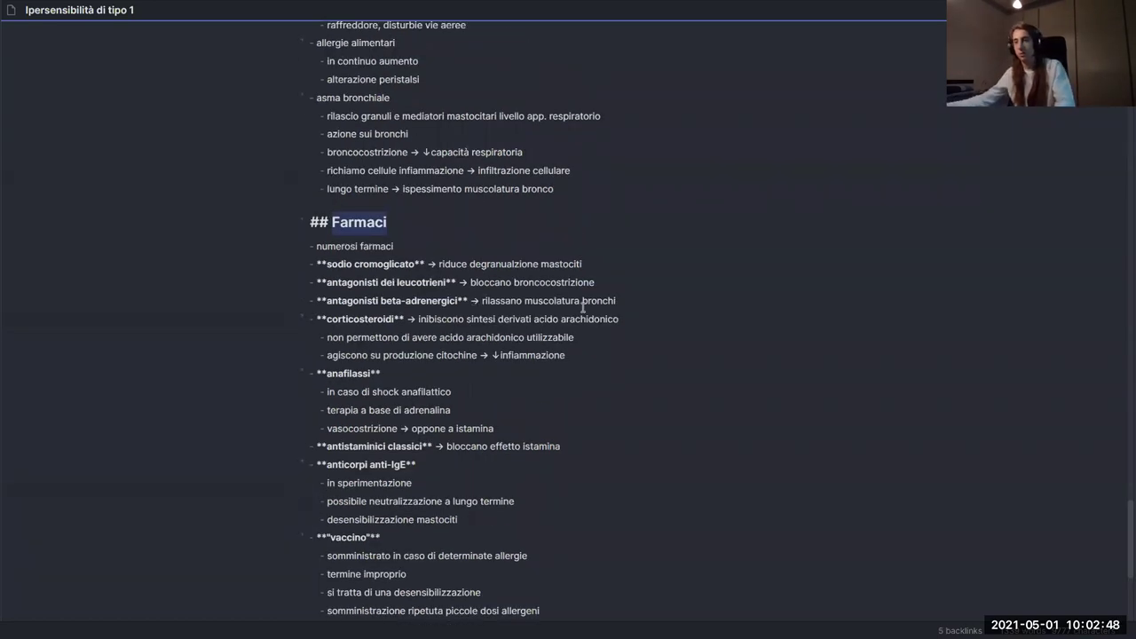
left_click_drag(578, 612, 317, 228)
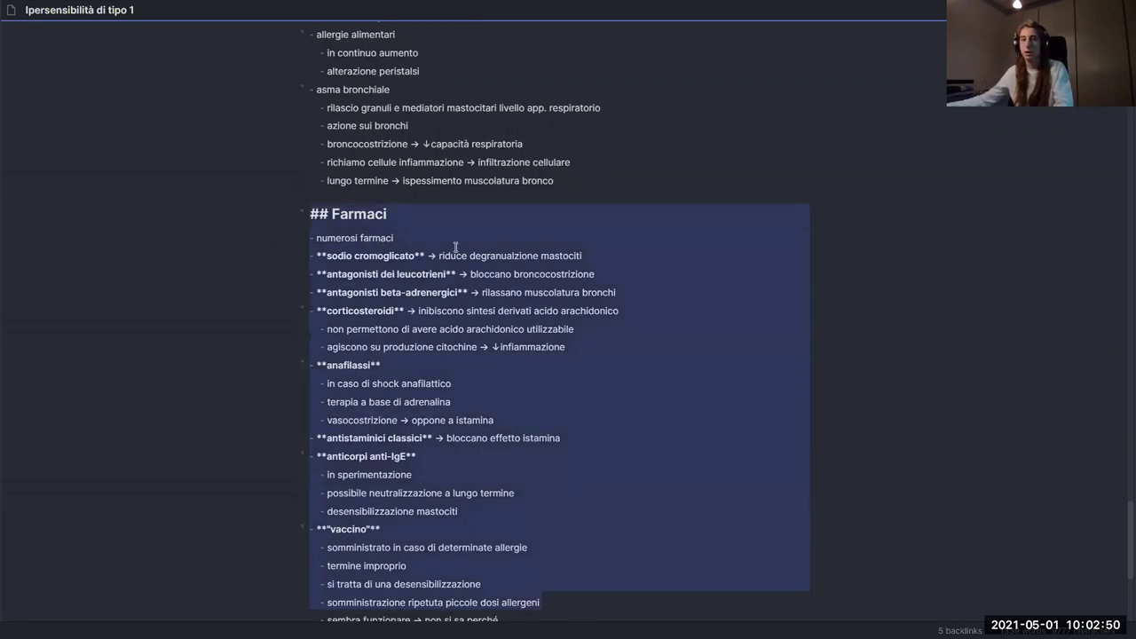
left_click(494, 226)
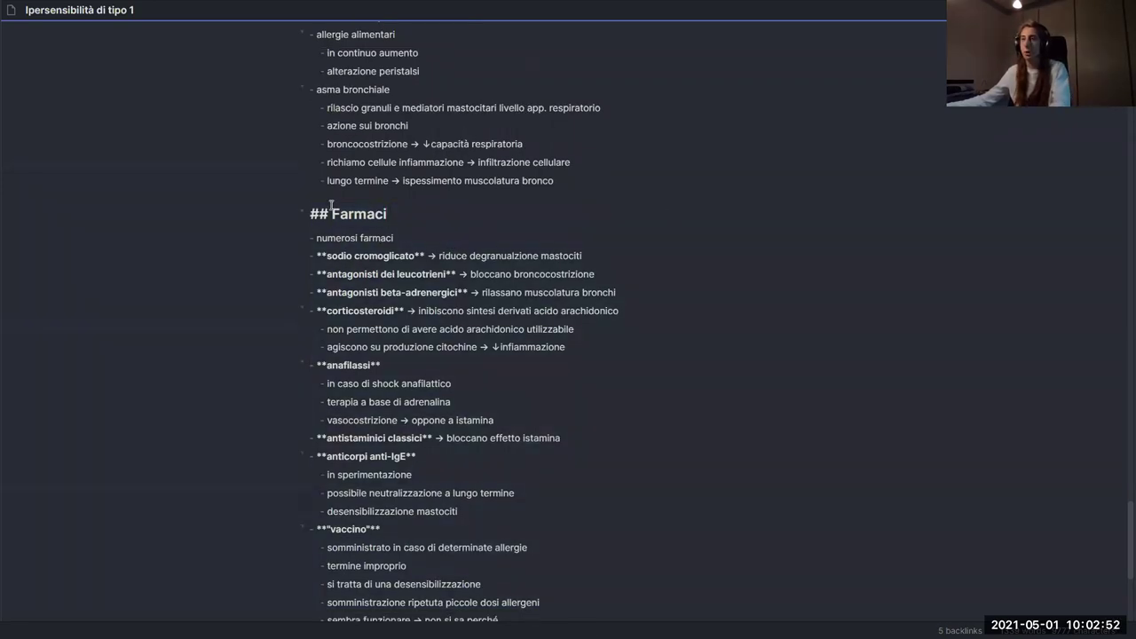
scroll(461, 355, "up", 5)
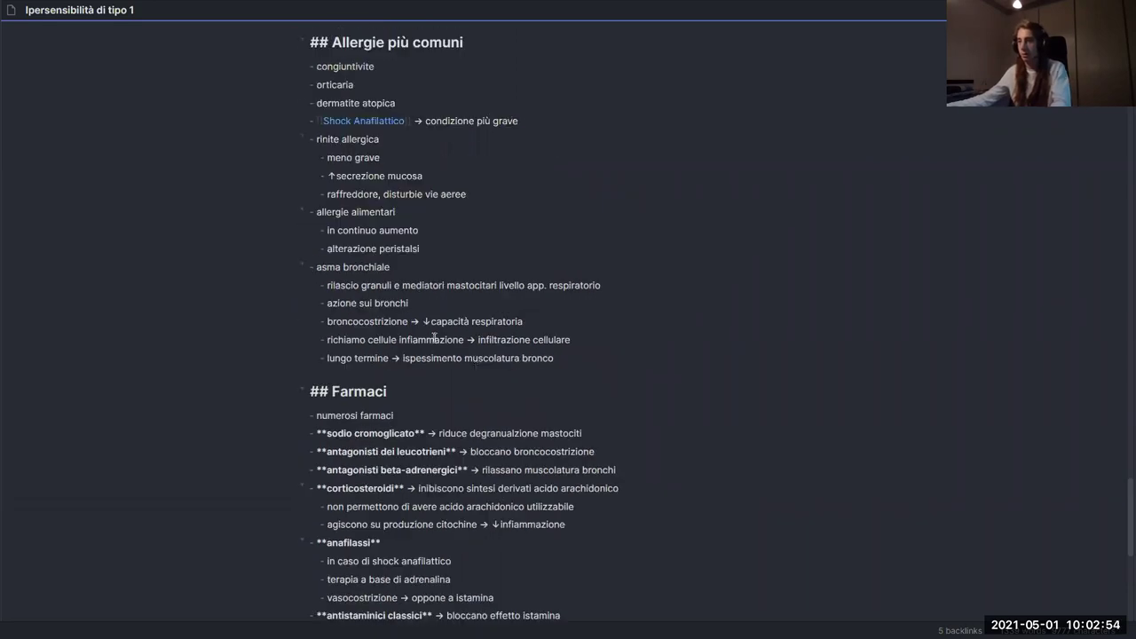
scroll(502, 426, "down", 5)
scroll(503, 433, "up", 4)
scroll(503, 433, "up", 15)
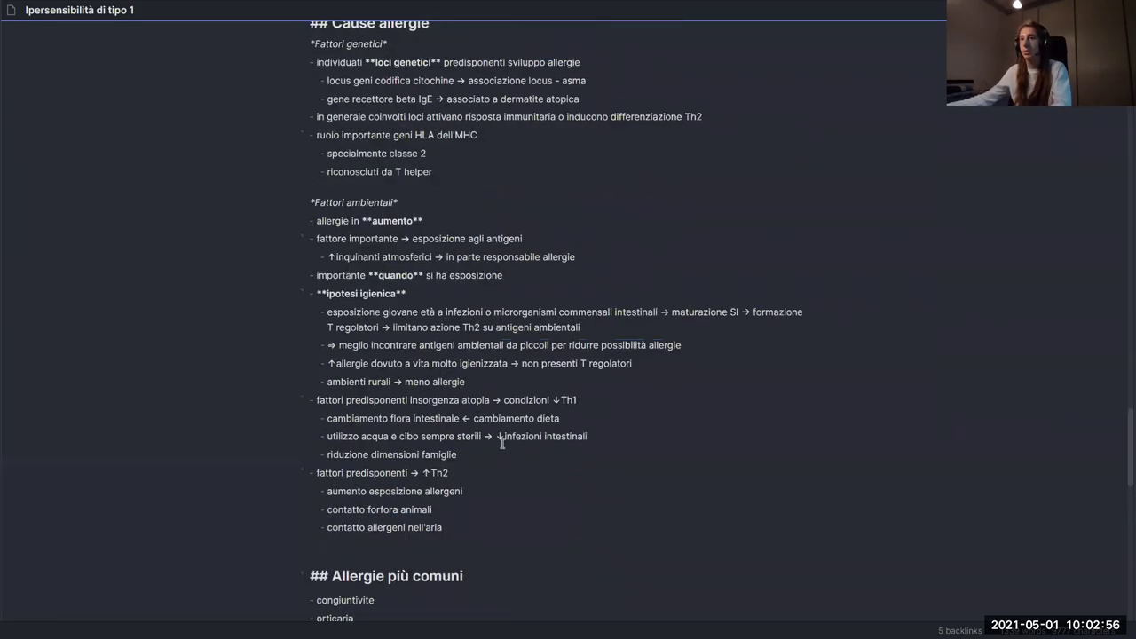
scroll(496, 439, "up", 12)
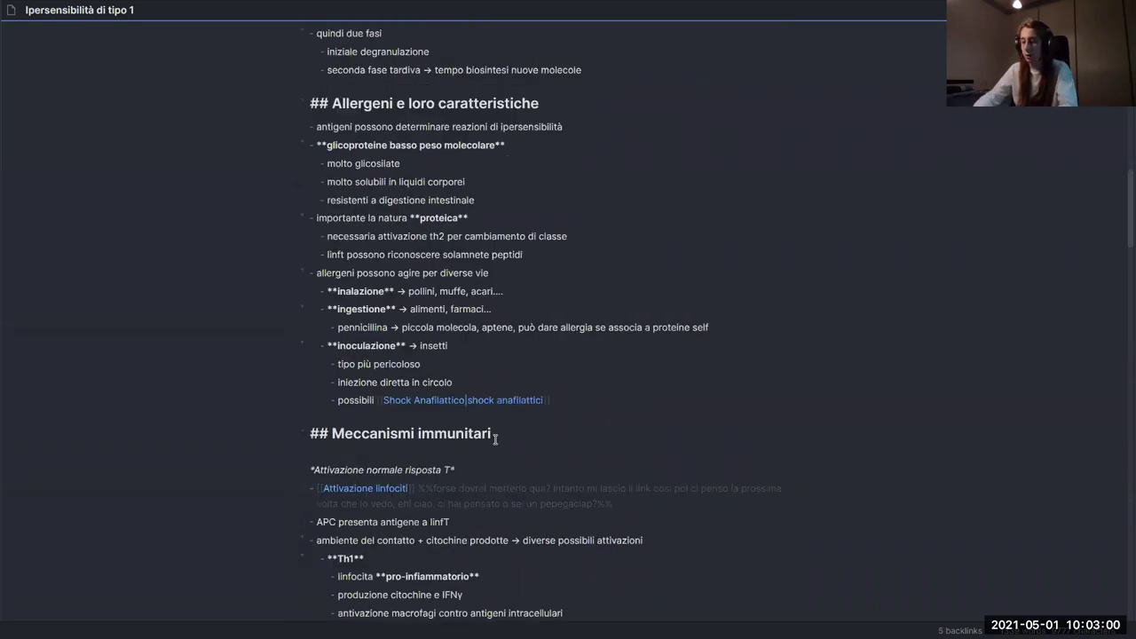
- Open the Malattie da ipersensibilità note and highlight the summary lines under Ipersensibilità di tipo 1 in the Tipologie section
key("ctrl+o")
type("iper")
key("Return")
scroll(586, 382, "down", 4)
scroll(604, 346, "up", 2)
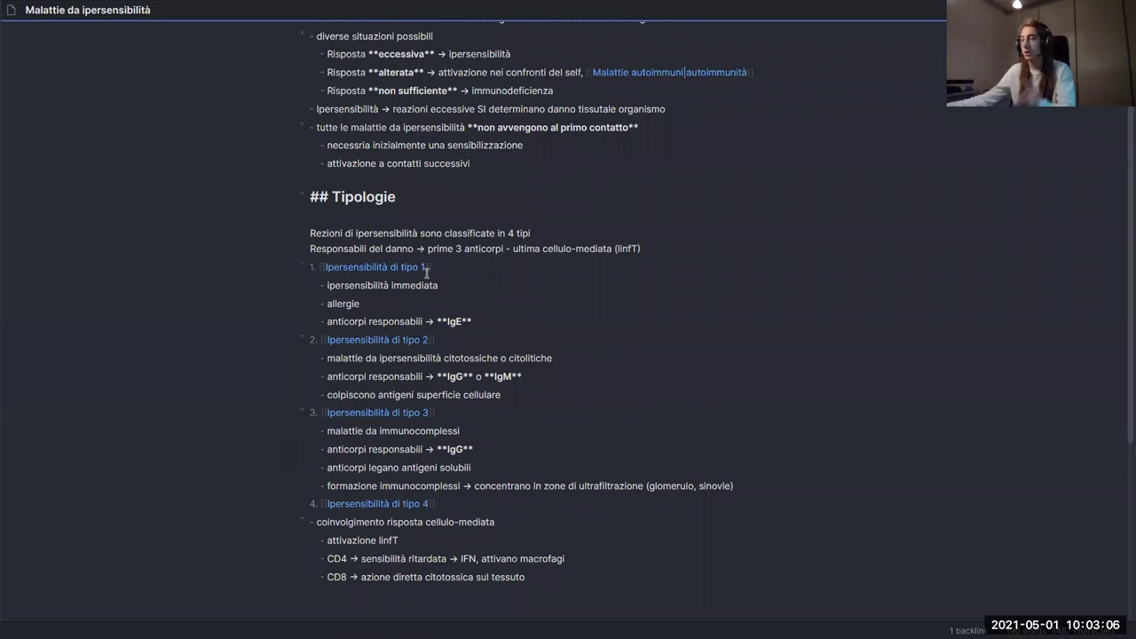
left_click_drag(480, 322, 298, 293)
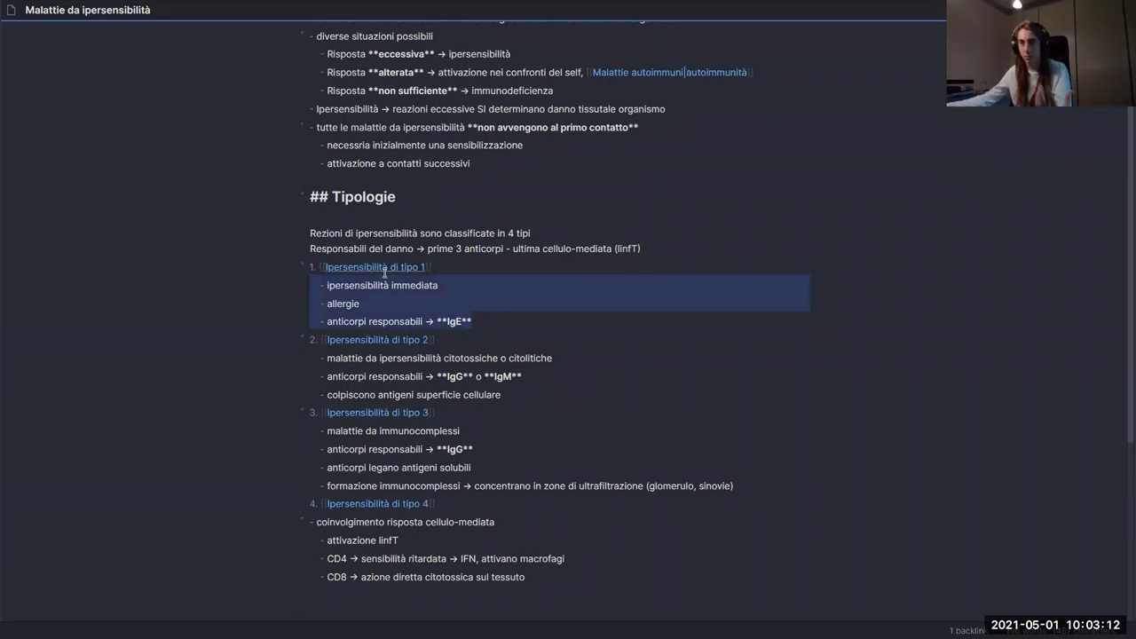
left_click_drag(470, 321, 300, 288)
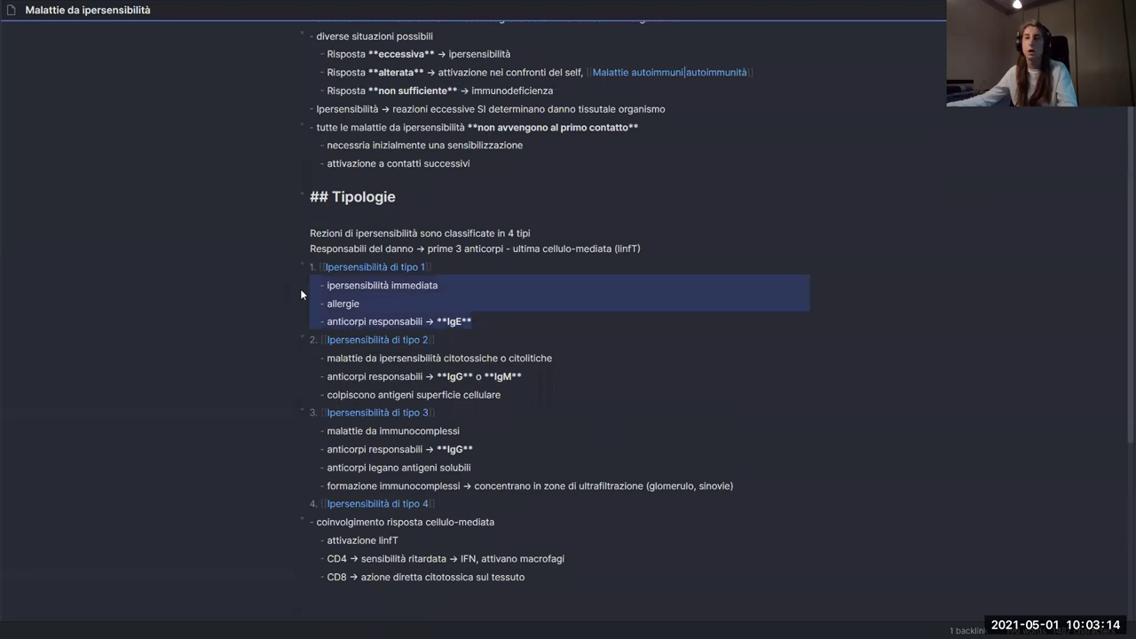
- Follow the Ipersensibilità di tipo 1 link, skim that note, close it, and return to the Tipologie list in Malattie da ipersensibilità
left_click(364, 268, "ctrl")
scroll(477, 366, "down", 15)
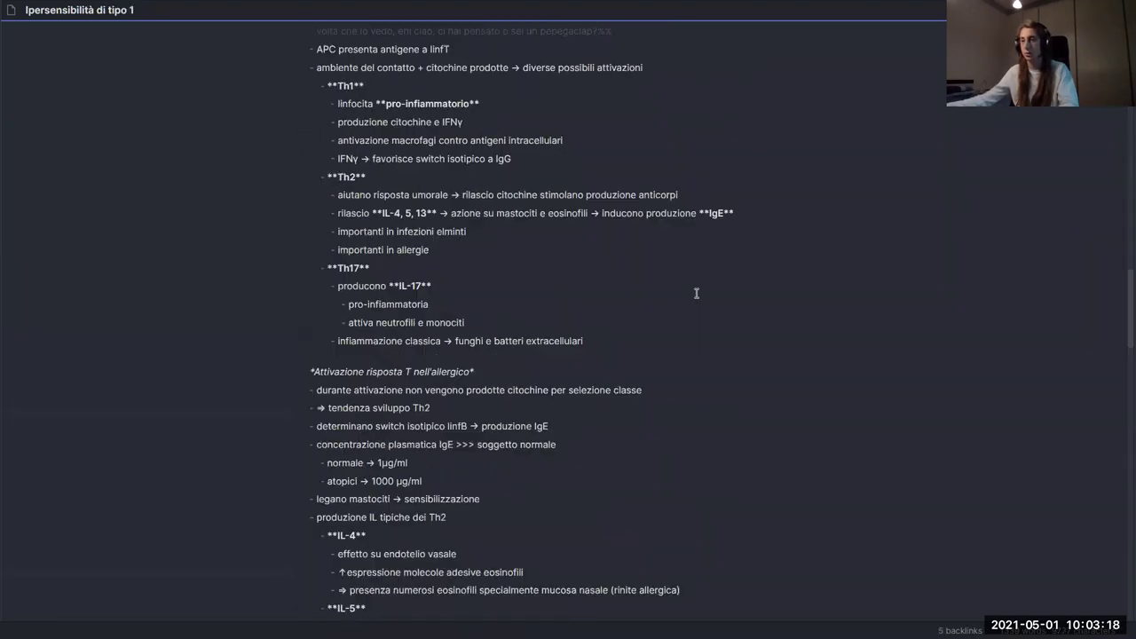
key("ctrl+w")
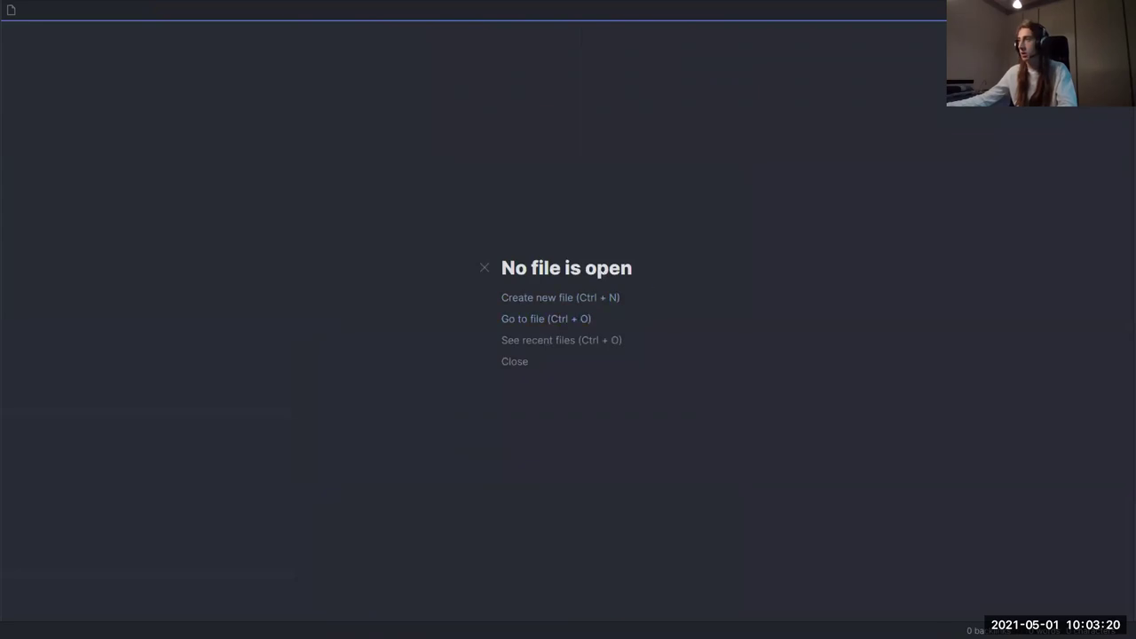
key("ctrl+alt+Left")
scroll(548, 336, "down", 1)
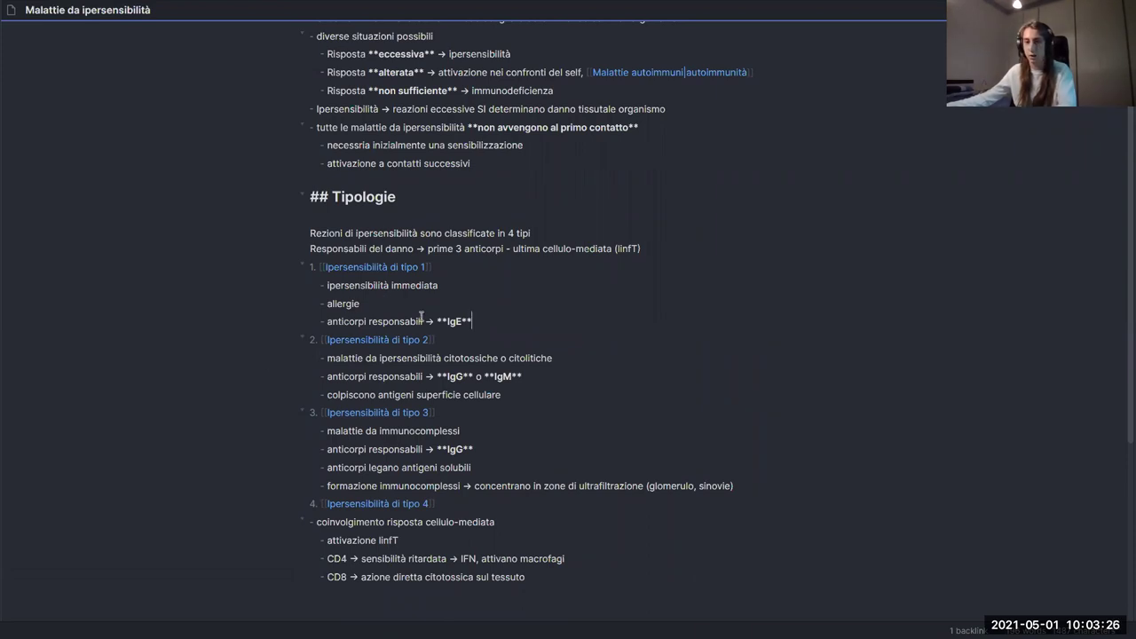
scroll(521, 353, "down", 1)
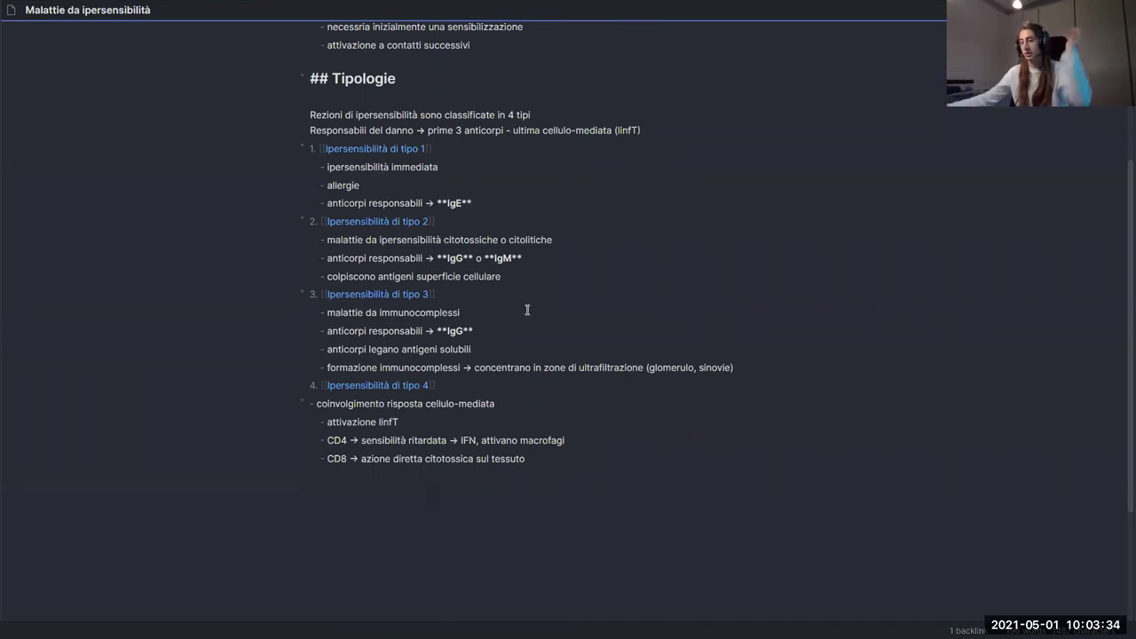
- Open the Anemie note and go to its linked headings for the individual anemias
key("ctrl+o")
type("an")
key("Return")
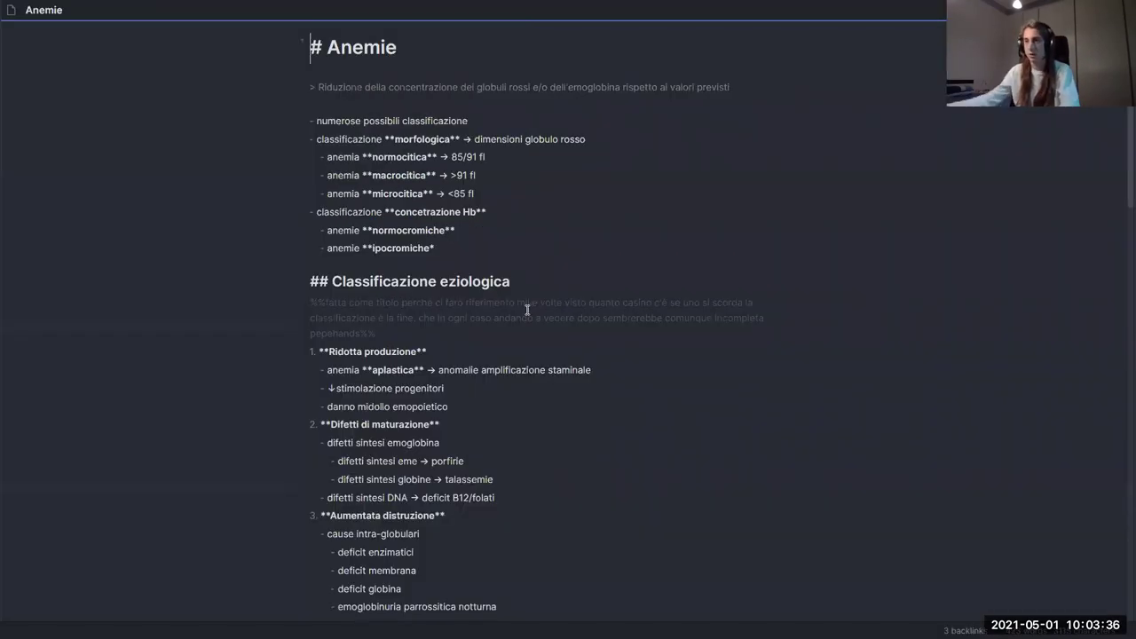
scroll(482, 311, "down", 10)
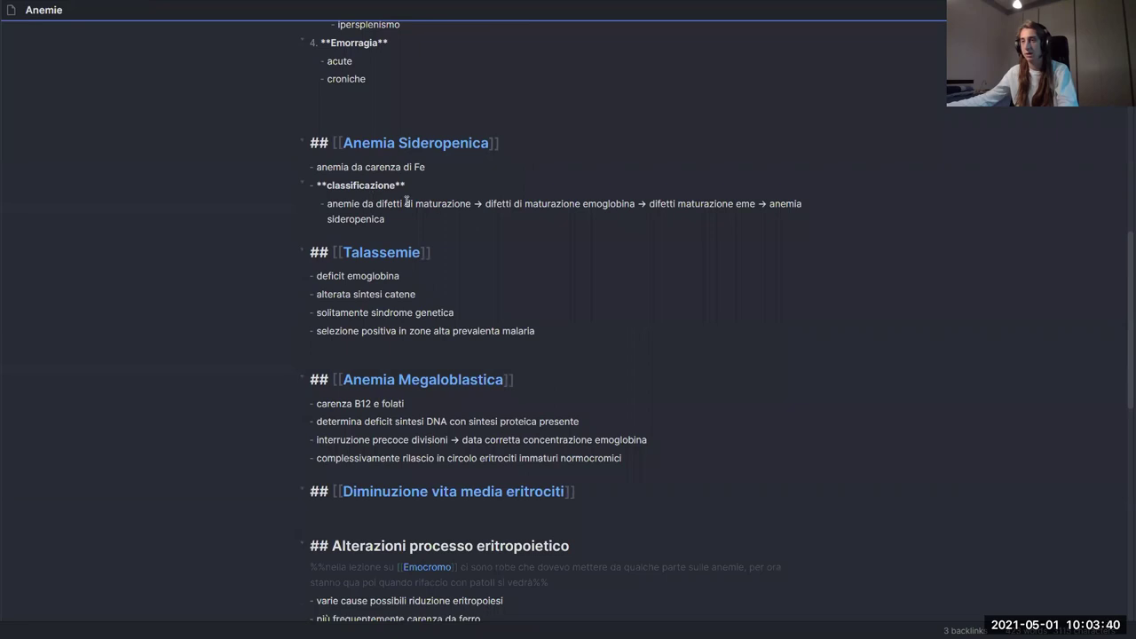
- Open the linked Anemia Sideropenica note, skim its content, close it, and reopen the Anemie note
left_click(431, 144, "ctrl")
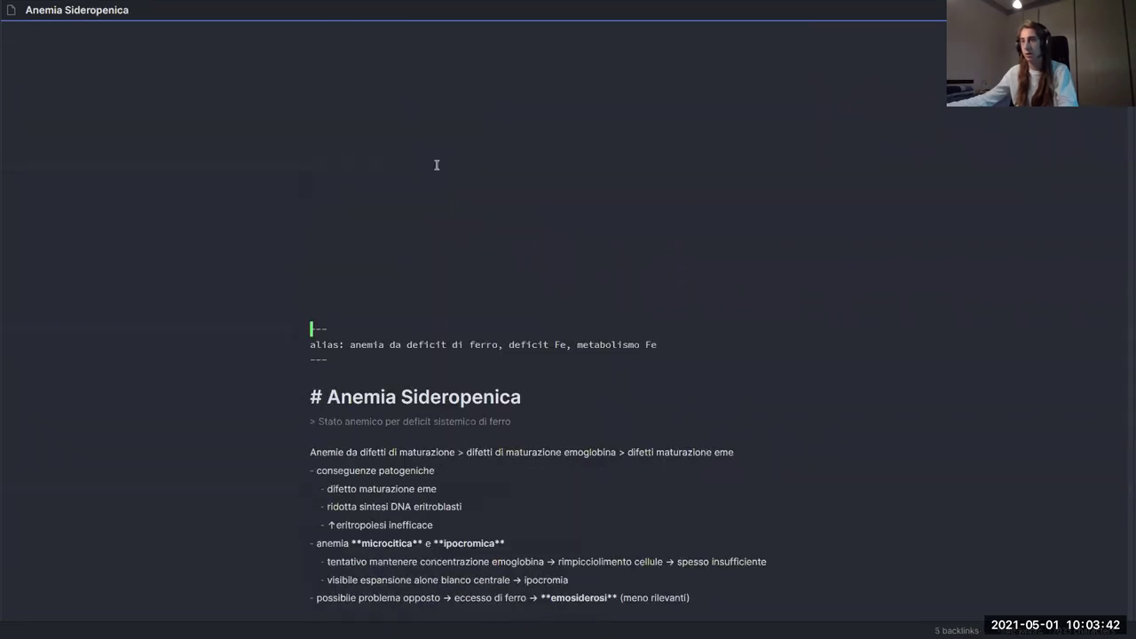
scroll(531, 308, "down", 12)
scroll(578, 370, "up", 3)
scroll(554, 374, "down", 2)
scroll(554, 373, "down", 4)
key("ctrl+w")
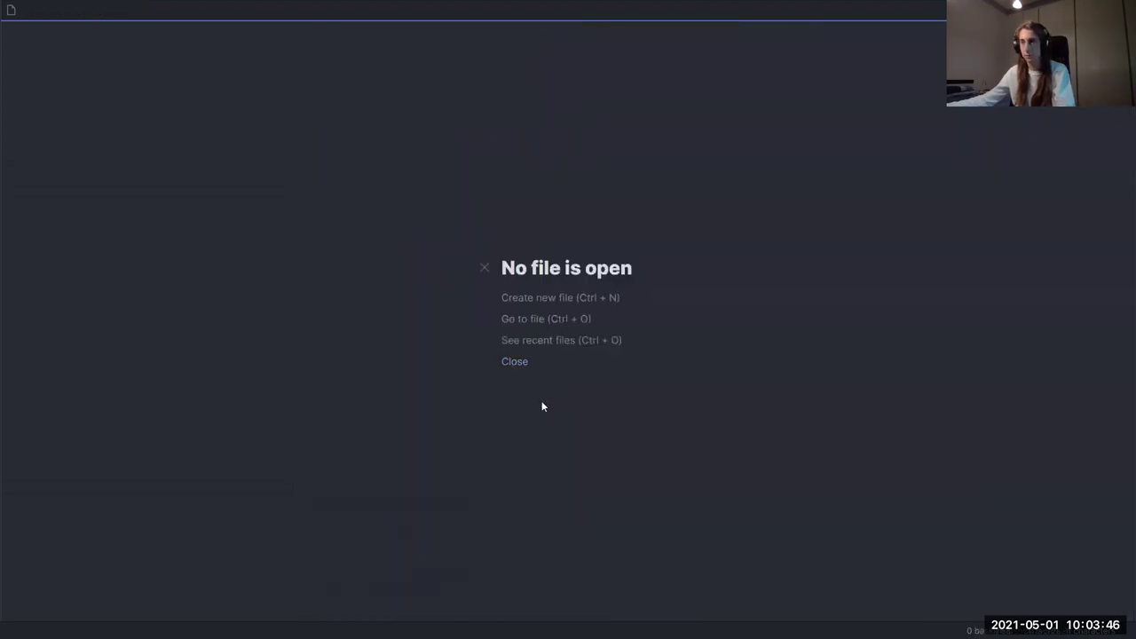
key("ctrl+shift+t")
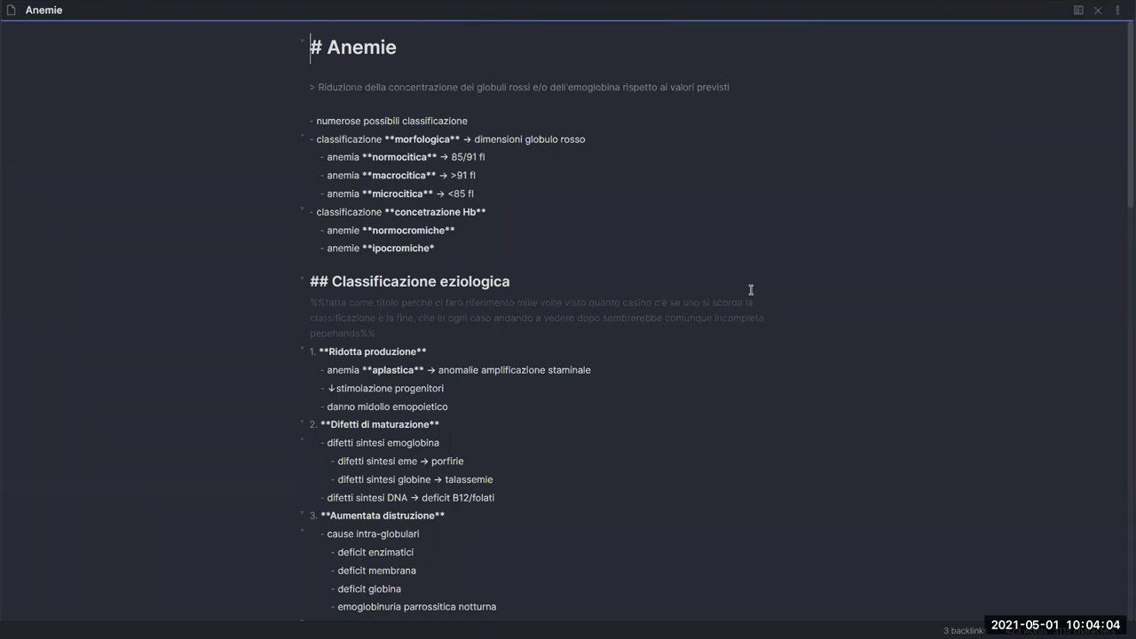
- Highlight the summary lines under the Anemia Sideropenica heading in Anemie, then place the cursor at the end of the Talassemie summary
scroll(748, 300, "down", 7)
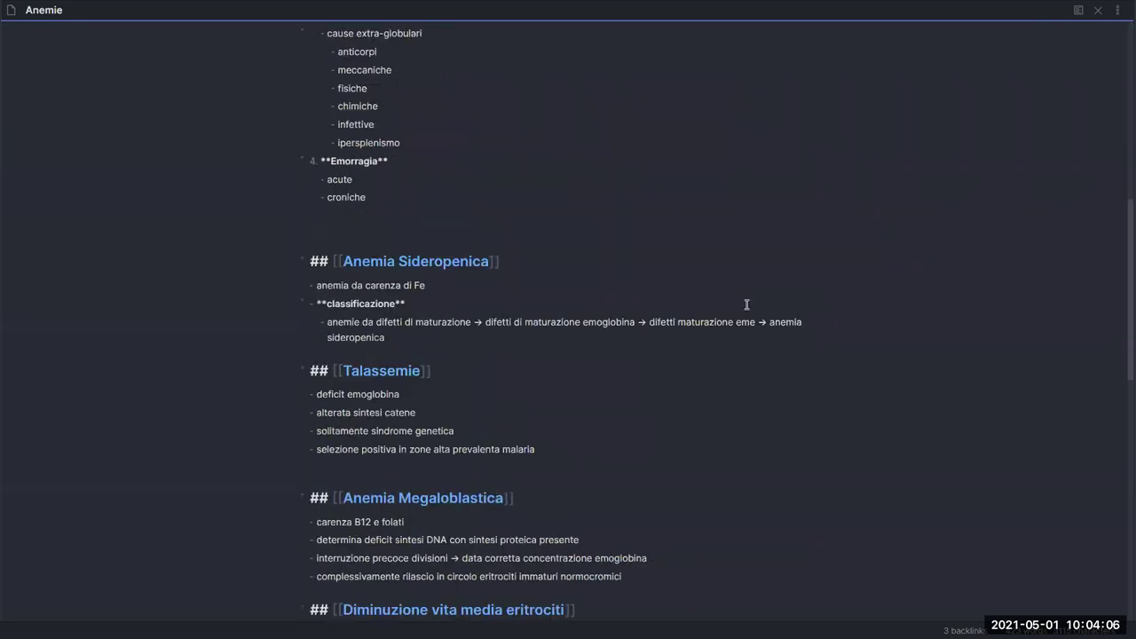
scroll(746, 305, "down", 4)
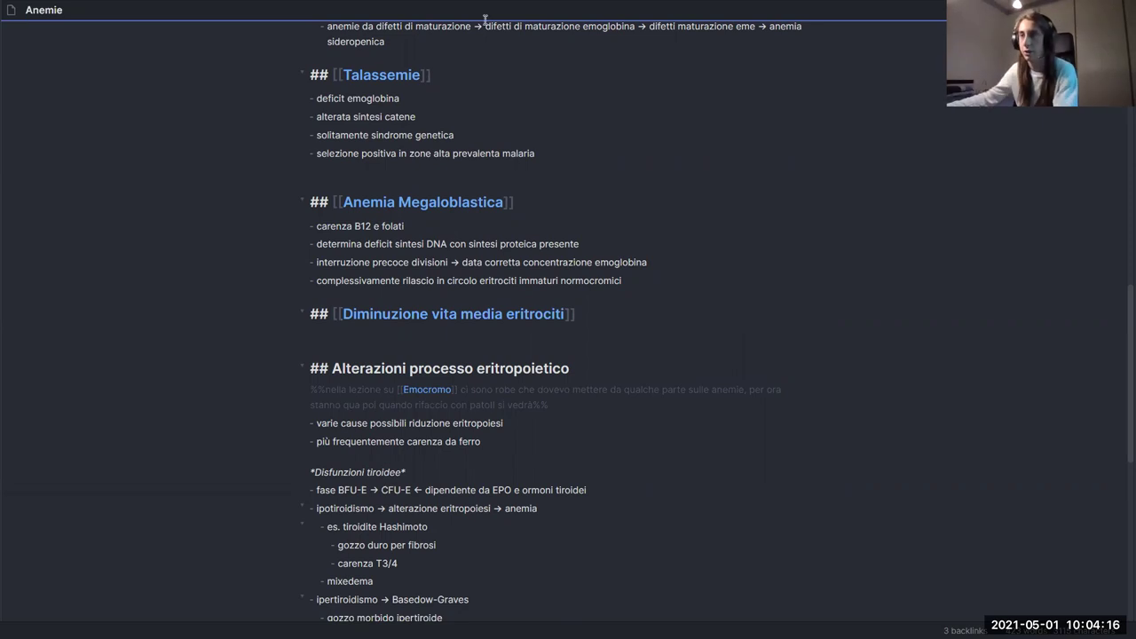
scroll(458, 211, "up", 3)
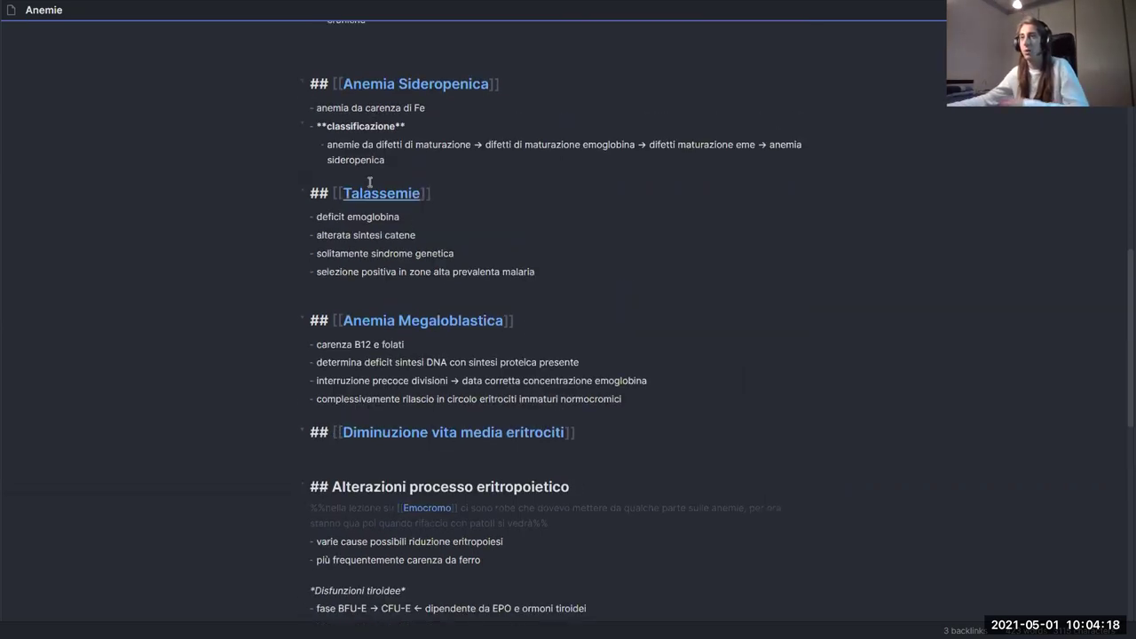
left_click(554, 95)
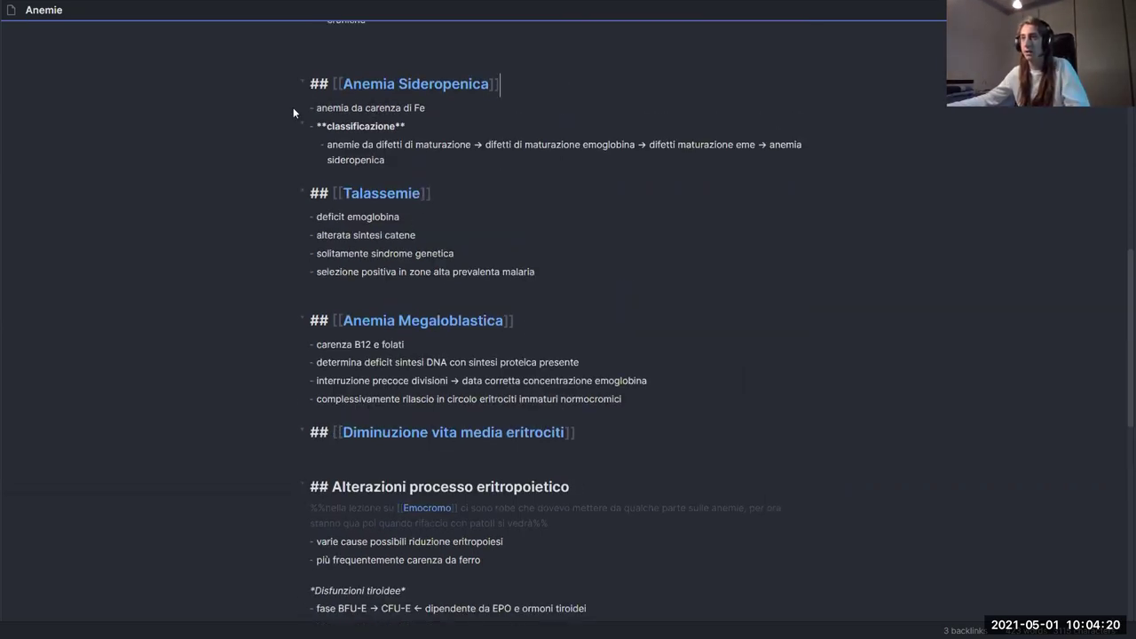
left_click_drag(421, 165, 271, 115)
left_click_drag(439, 169, 248, 96)
left_click_drag(427, 167, 329, 127)
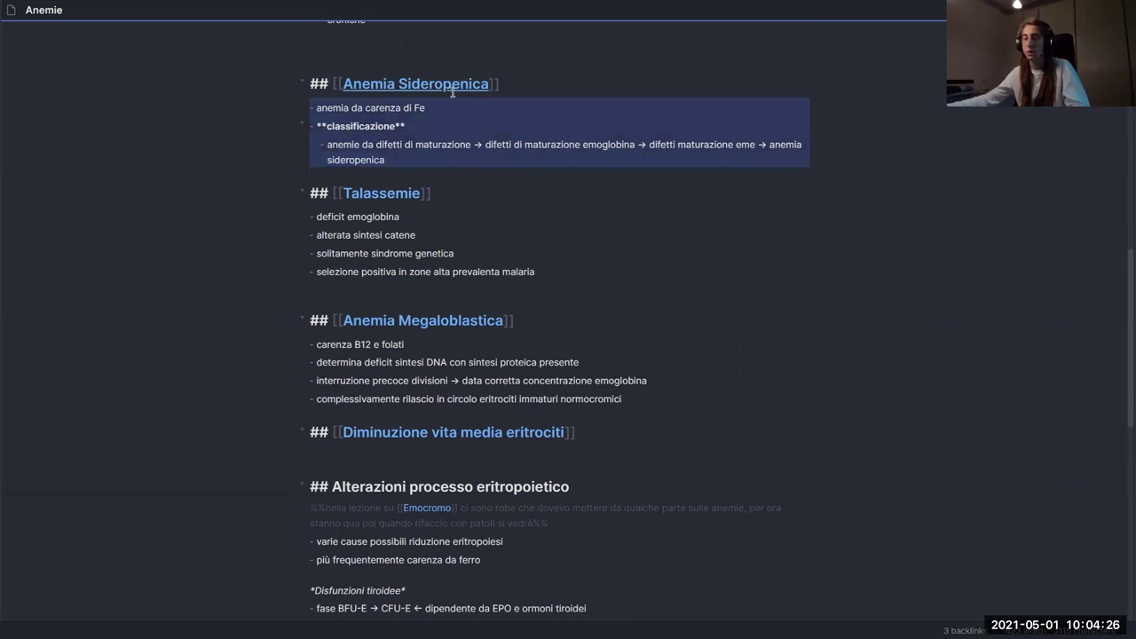
left_click(562, 279)
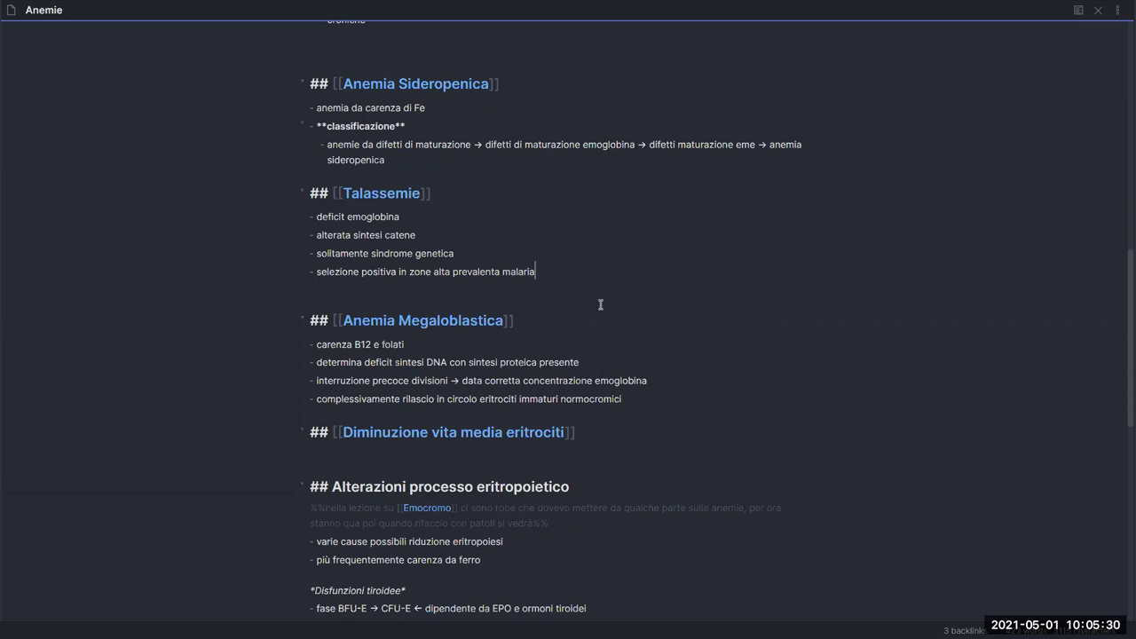
- Switch from Obsidian to the browser window with the Zoom meeting
key("alt+Tab")
key("Escape")
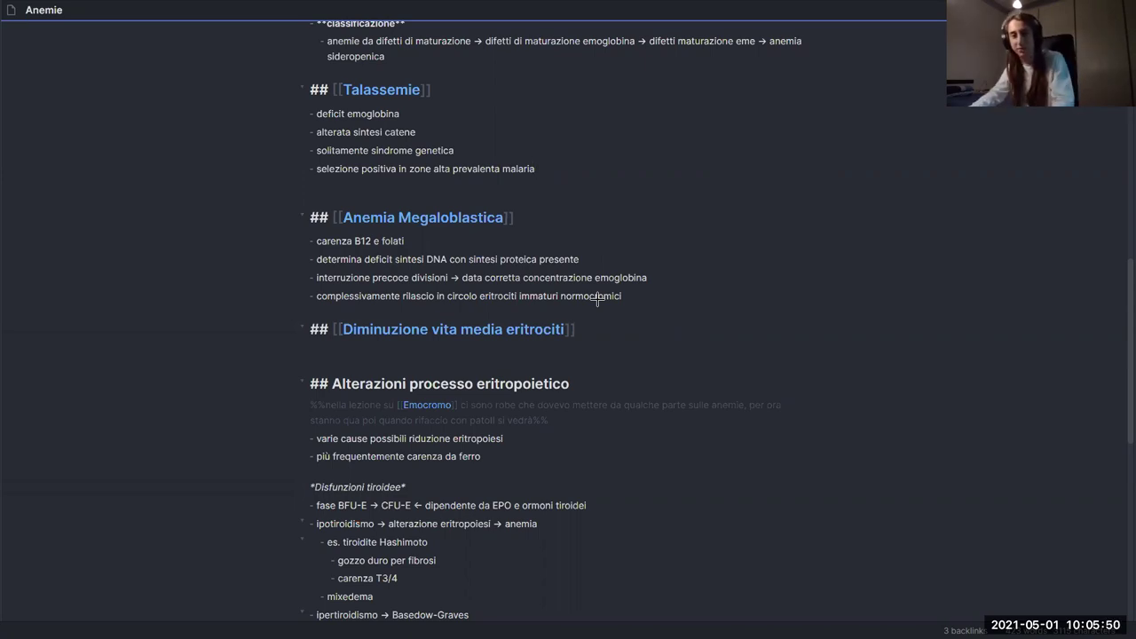
key("alt+Tab")
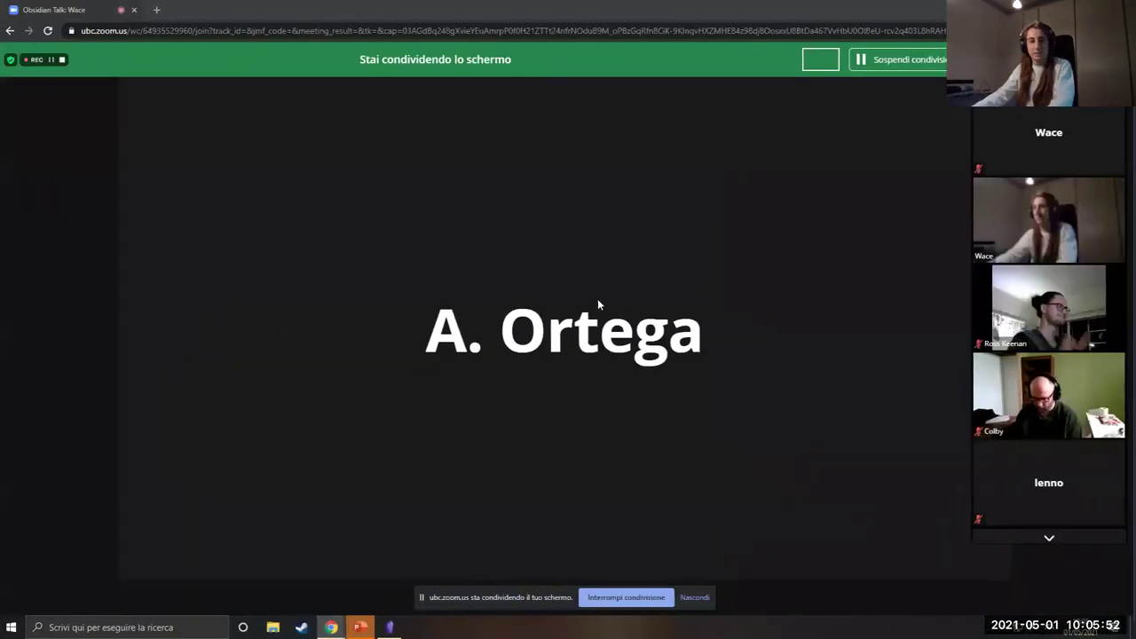